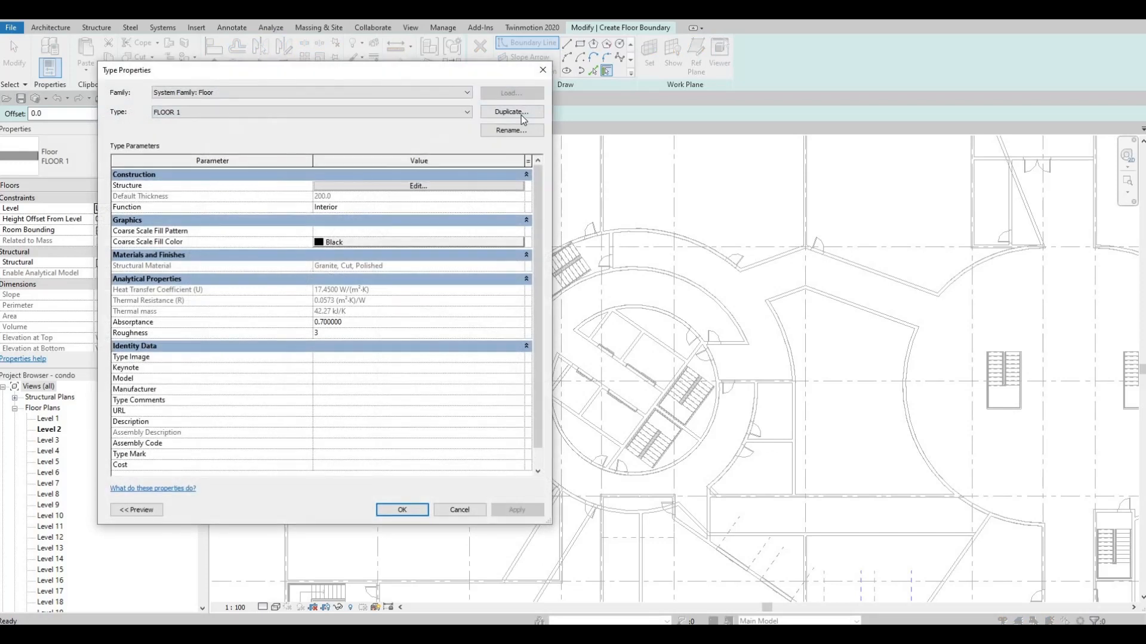
Duplicate the FLOOR 1 type as FLOOR 2 and open its layer structure for editing.
{"action": "left_click", "coordinate": [511, 112]}
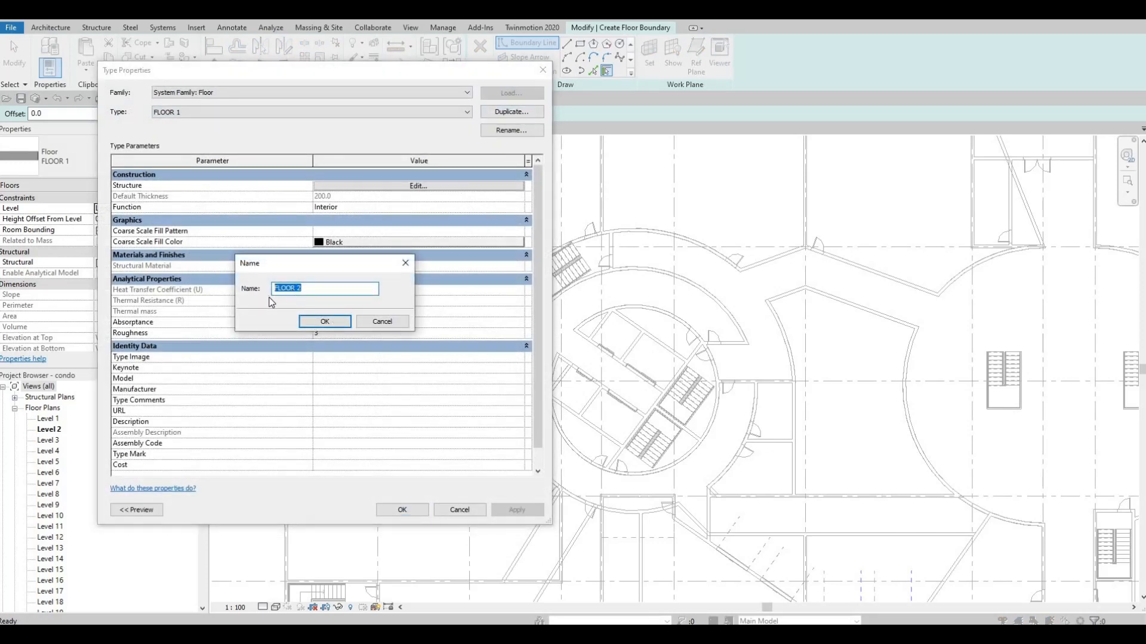
{"action": "left_click", "coordinate": [315, 322]}
{"action": "left_click", "coordinate": [421, 186]}
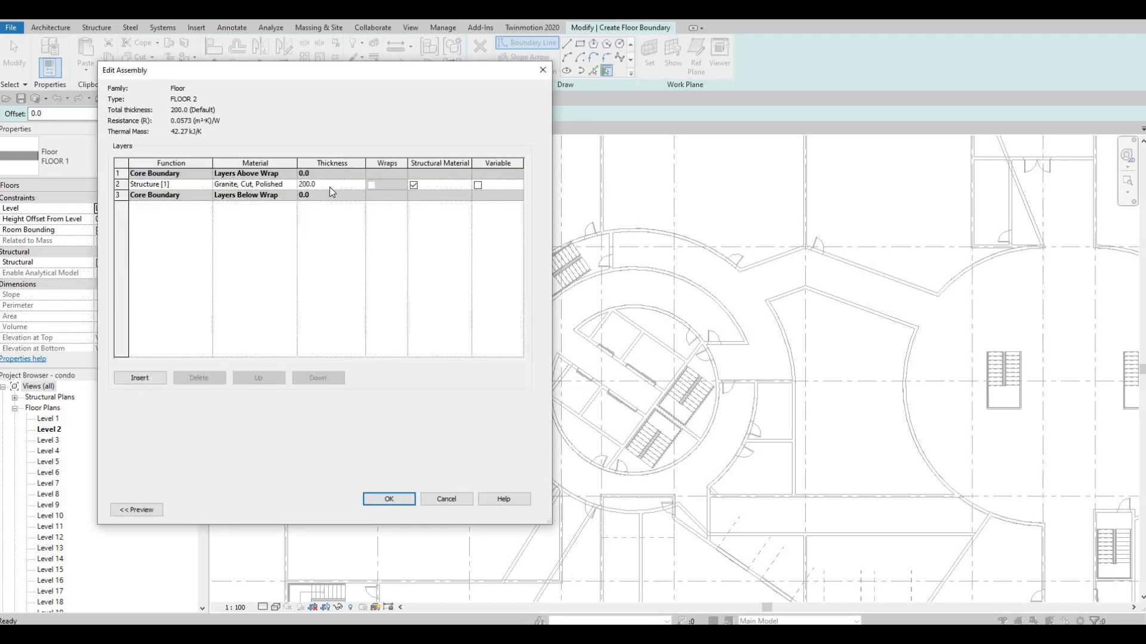
Assign Granite, Cut, Rough from the AEC stone materials to FLOOR 2's structure layer and accept the type settings.
{"action": "left_click", "coordinate": [287, 187]}
{"action": "left_click", "coordinate": [292, 185]}
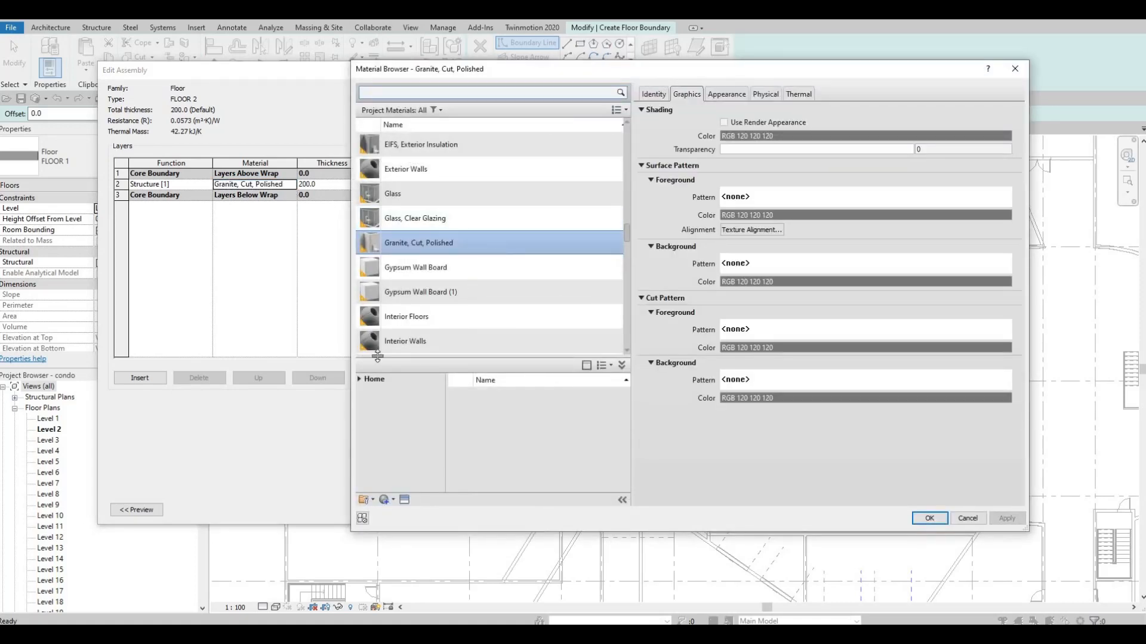
{"action": "left_click", "coordinate": [365, 382]}
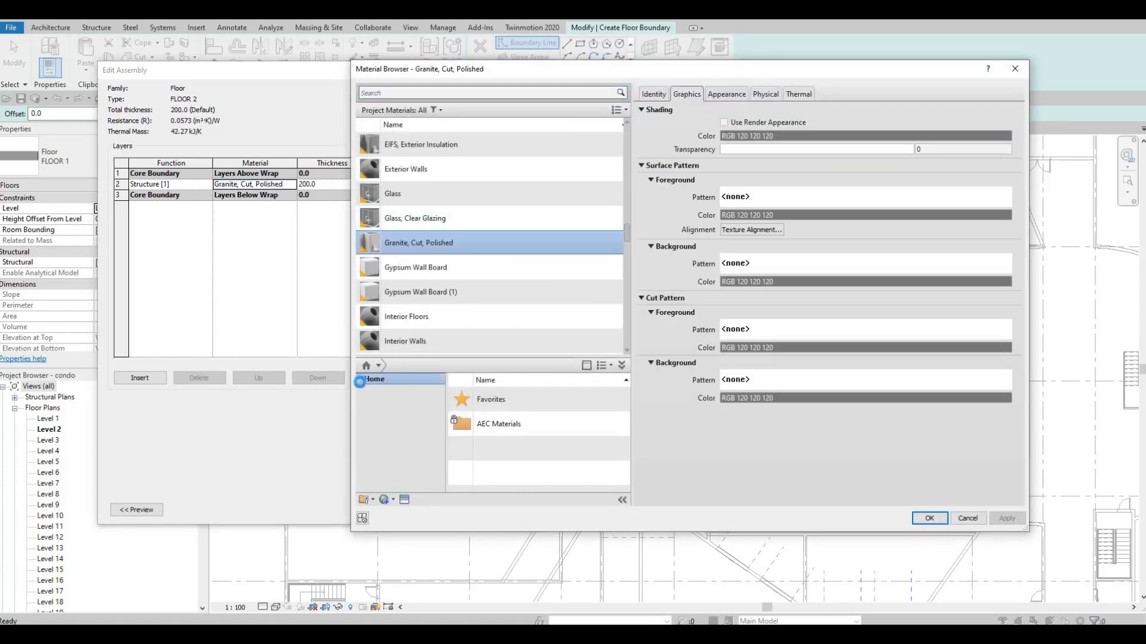
{"action": "left_click", "coordinate": [375, 403]}
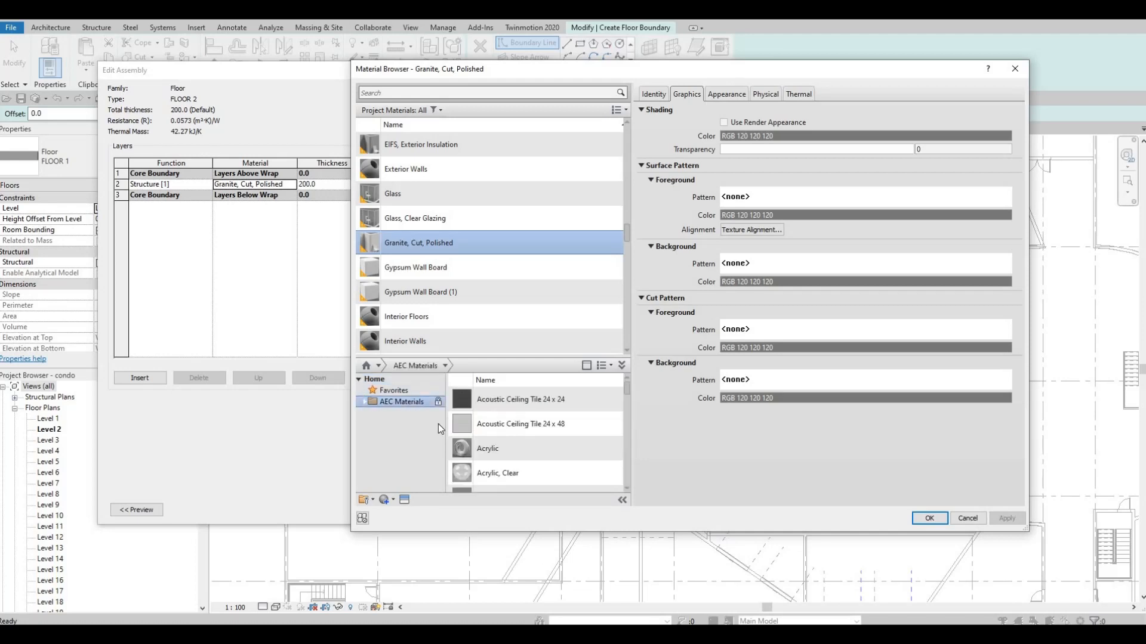
{"action": "double_click", "coordinate": [380, 406]}
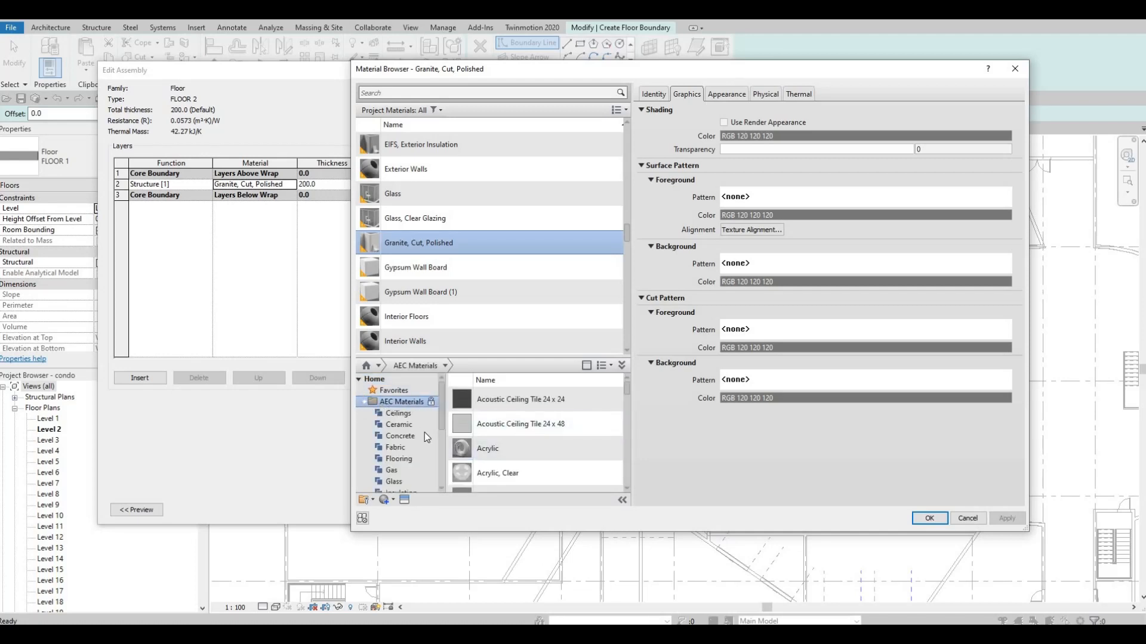
{"action": "scroll", "coordinate": [418, 436], "scroll_direction": "down", "scroll_amount": 4}
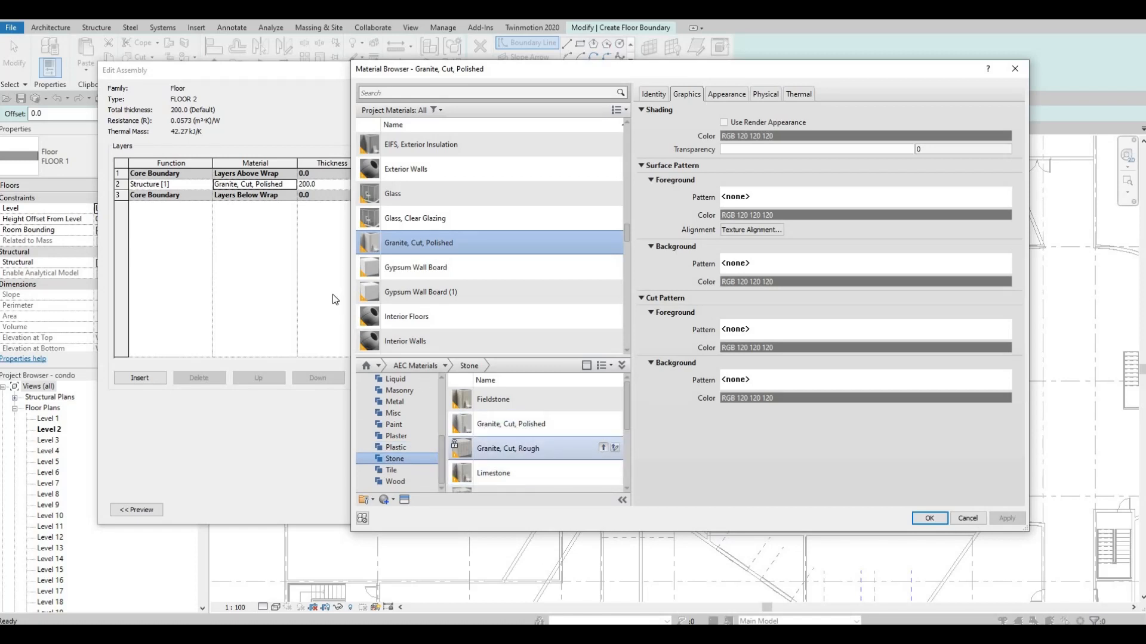
{"action": "left_click", "coordinate": [603, 448]}
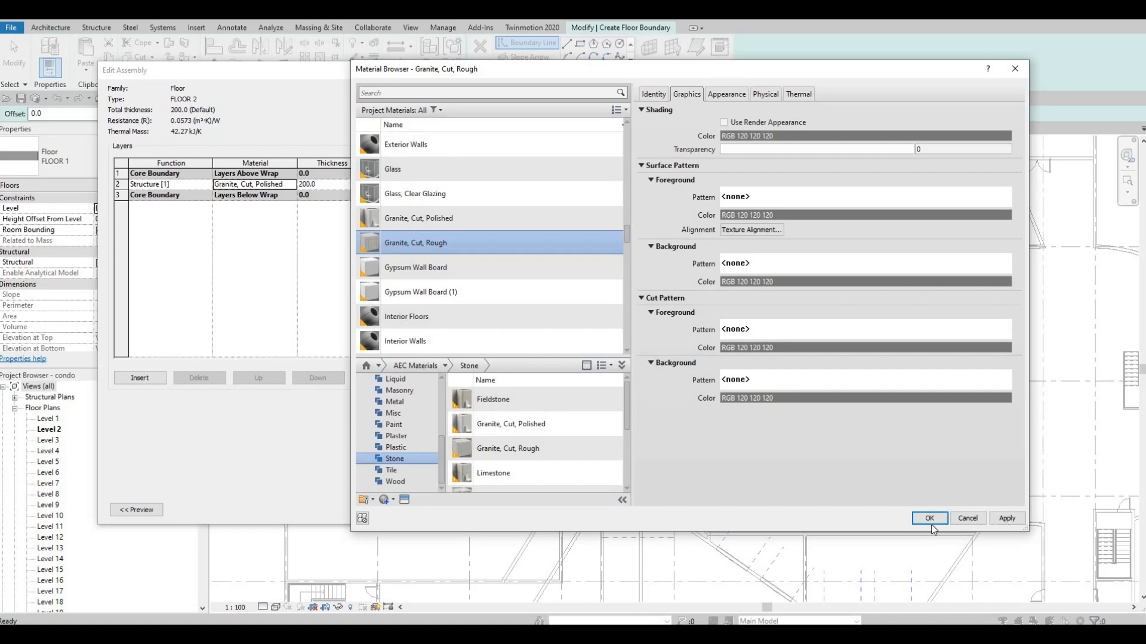
{"action": "left_click", "coordinate": [930, 519]}
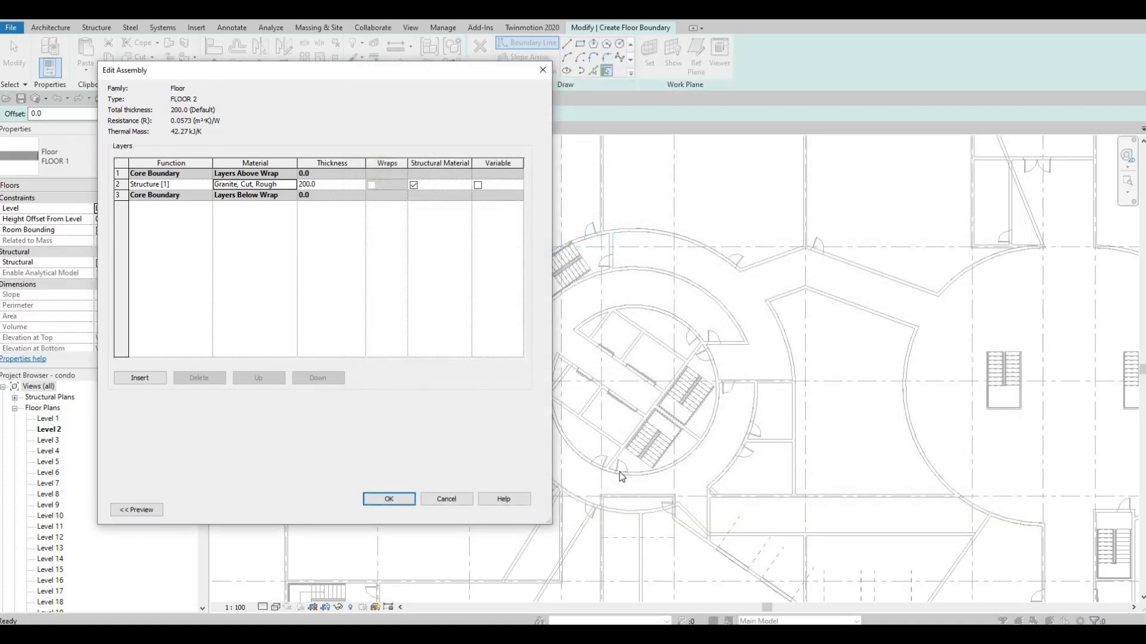
{"action": "left_click", "coordinate": [409, 501]}
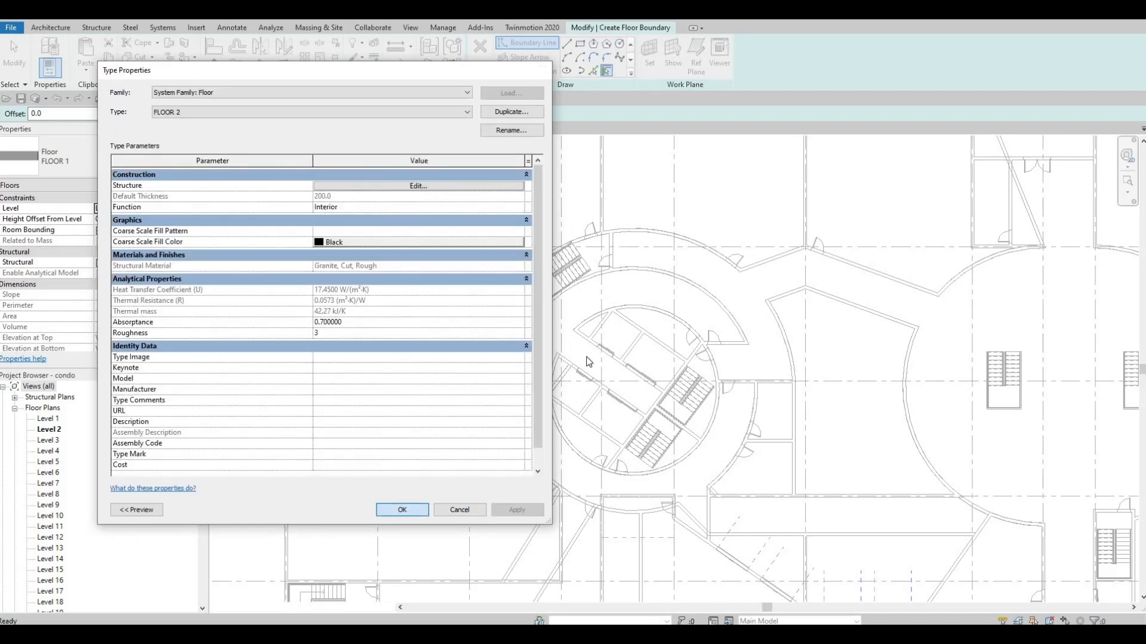
{"action": "key", "text": "Return"}
Examine the Level 2 plan's exterior walls, from the whole outline to the curved corner.
{"action": "scroll", "coordinate": [498, 175], "scroll_direction": "down", "scroll_amount": 1}
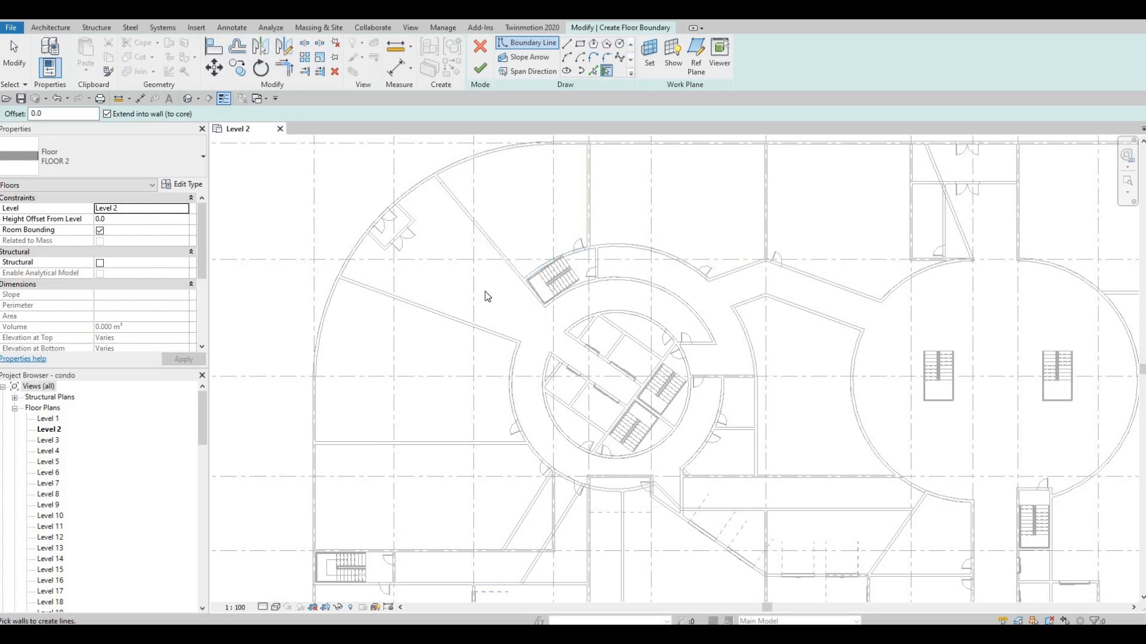
{"action": "middle_click_drag", "start_coordinate": [644, 323], "coordinate": [534, 201]}
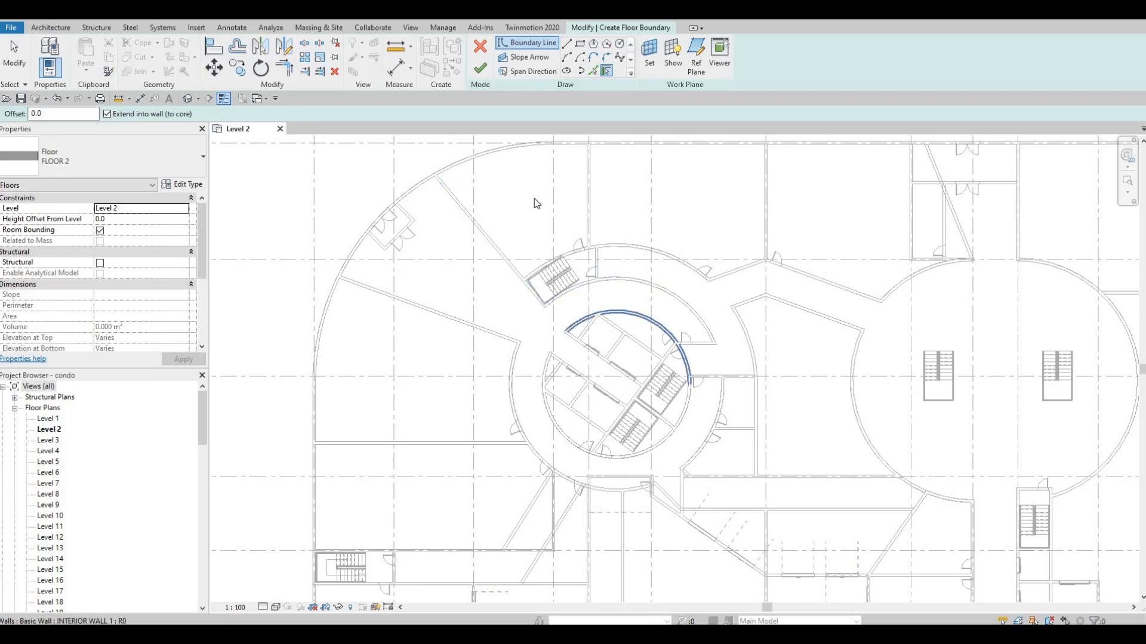
{"action": "scroll", "coordinate": [535, 200], "scroll_direction": "down", "scroll_amount": 1}
{"action": "scroll", "coordinate": [535, 209], "scroll_direction": "down", "scroll_amount": 1}
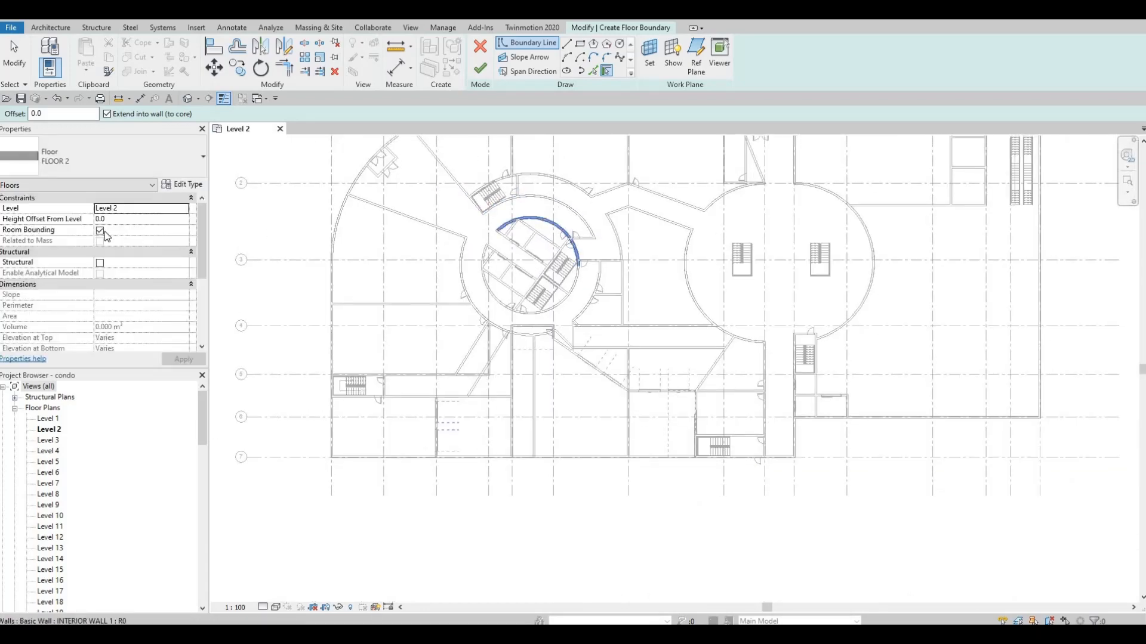
{"action": "key", "text": "F1"}
{"action": "middle_click_drag", "start_coordinate": [500, 206], "coordinate": [535, 265]}
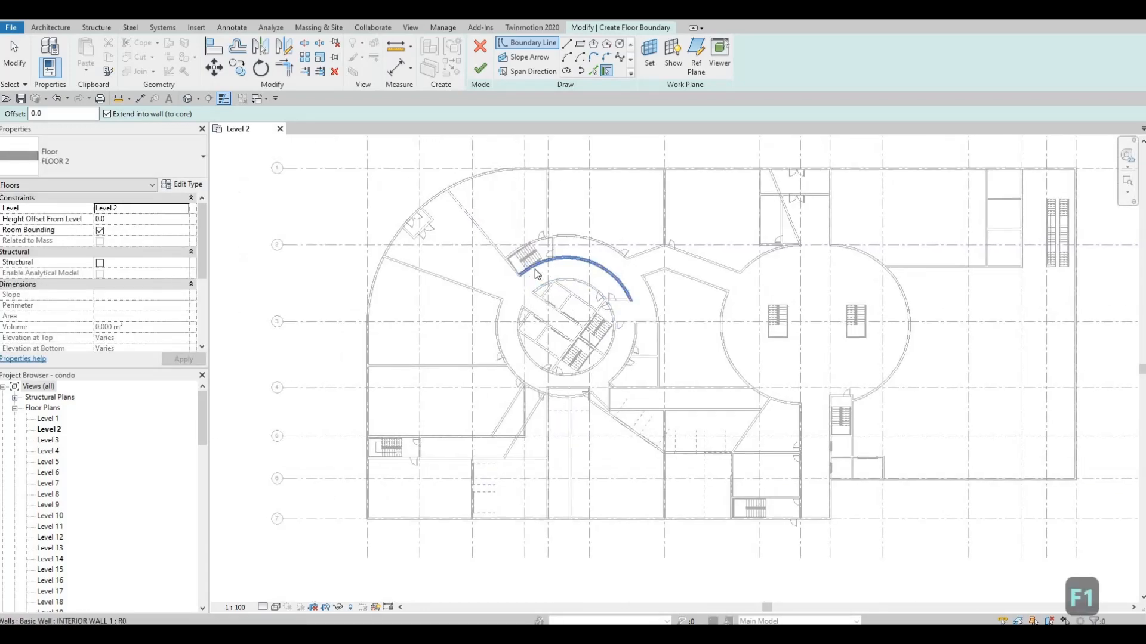
{"action": "scroll", "coordinate": [534, 263], "scroll_direction": "up", "scroll_amount": 1}
{"action": "middle_click_drag", "start_coordinate": [436, 261], "coordinate": [440, 308]}
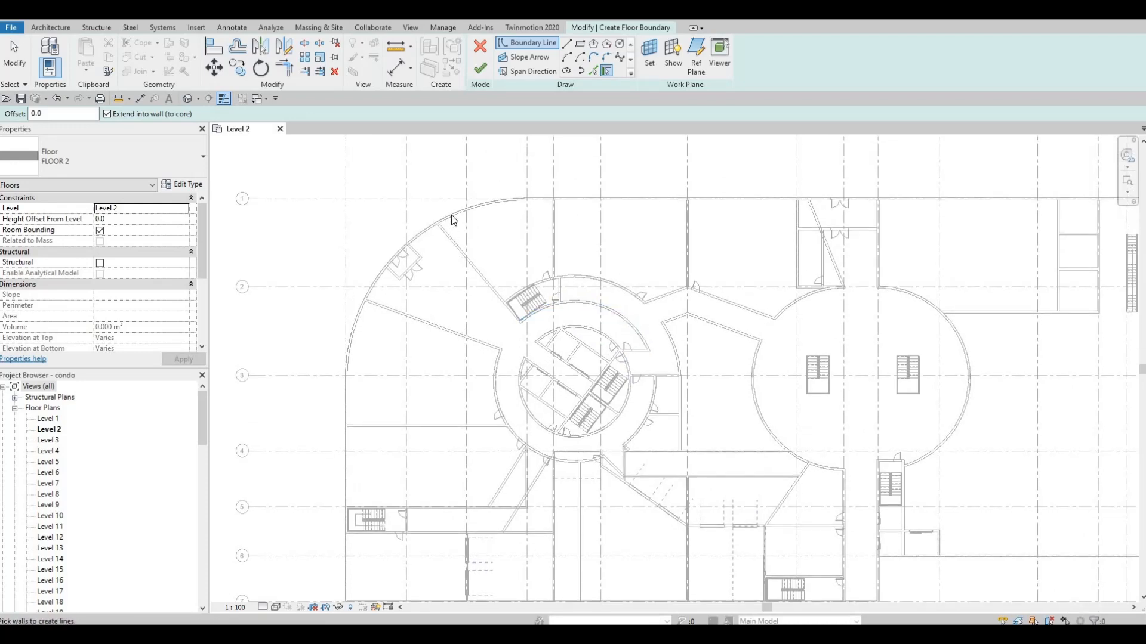
{"action": "scroll", "coordinate": [467, 227], "scroll_direction": "up", "scroll_amount": 3}
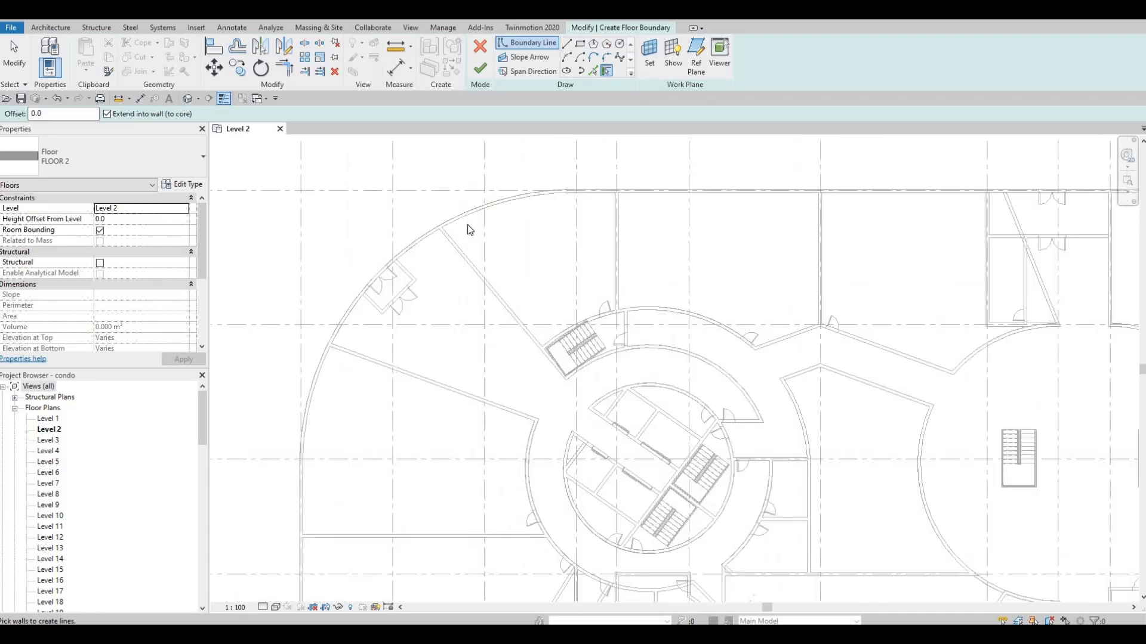
{"action": "scroll", "coordinate": [494, 173], "scroll_direction": "up", "scroll_amount": 1}
{"action": "scroll", "coordinate": [494, 173], "scroll_direction": "down", "scroll_amount": 2}
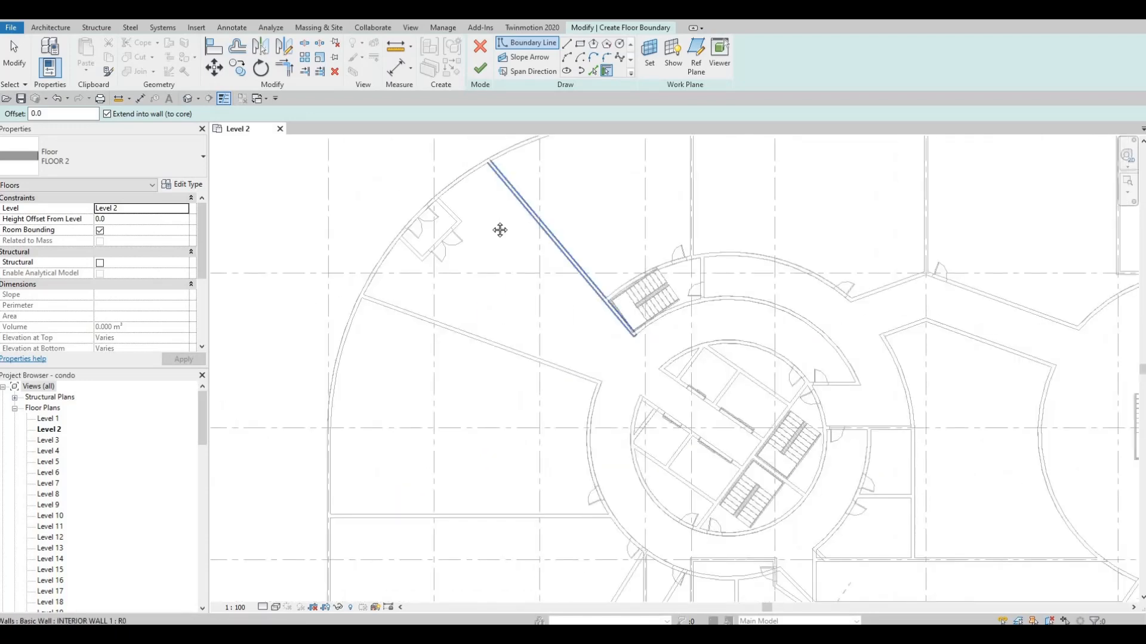
{"action": "middle_click_drag", "start_coordinate": [502, 192], "coordinate": [507, 242]}
{"action": "middle_click_drag", "start_coordinate": [614, 162], "coordinate": [592, 146]}
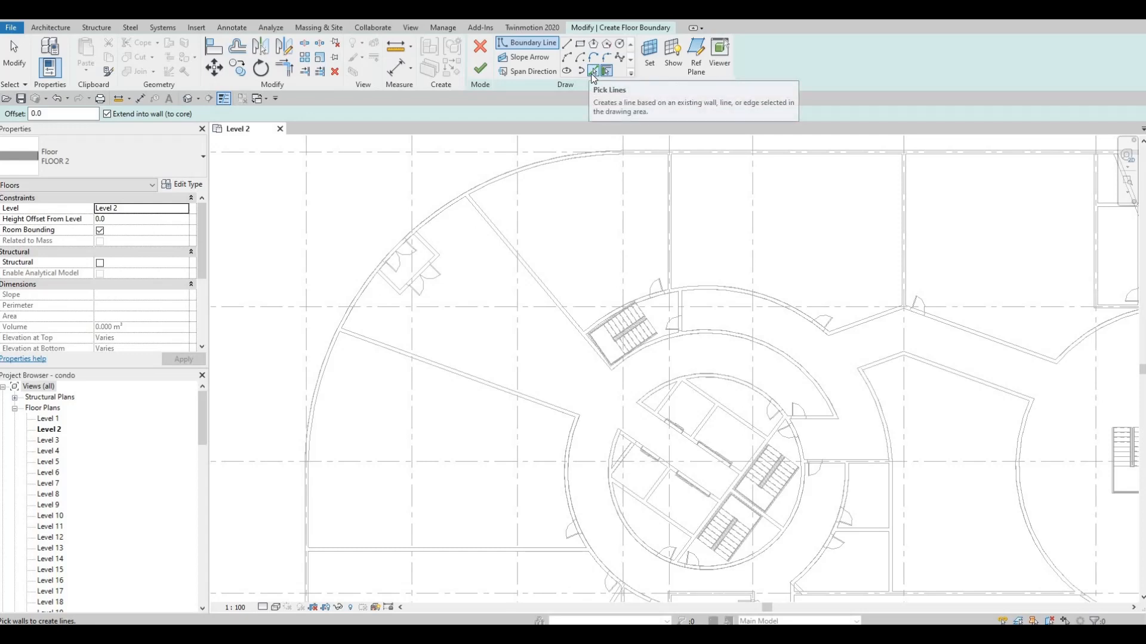
Use Pick Lines to create floor boundary lines on the inner faces of the curved exterior wall and the straight wall along grid 1.
{"action": "left_click", "coordinate": [592, 71]}
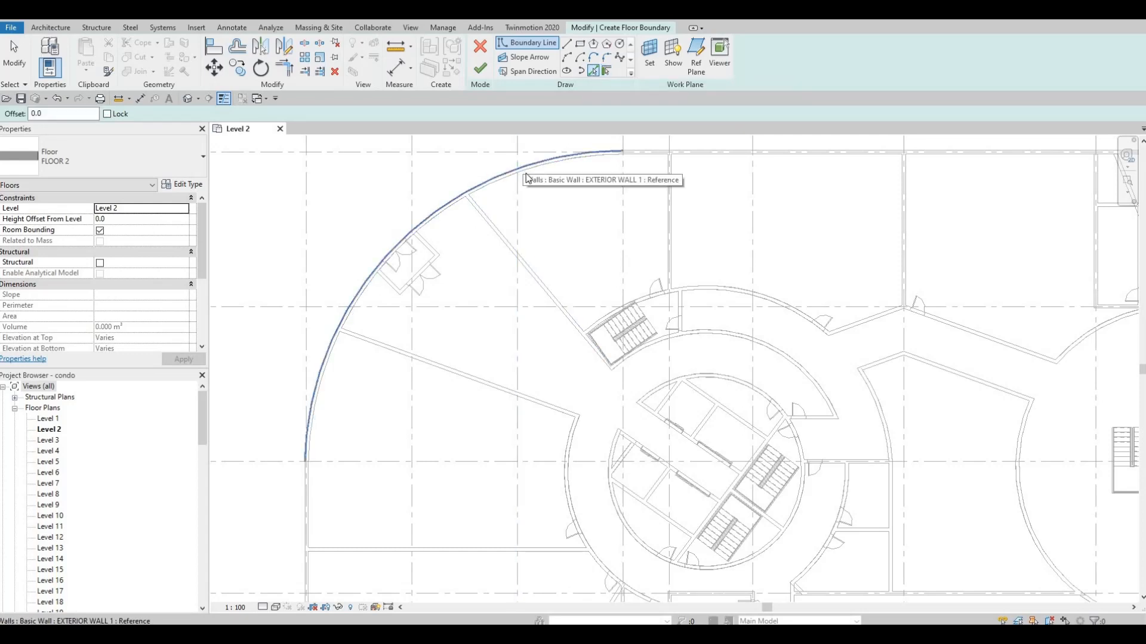
{"action": "left_click", "coordinate": [524, 172]}
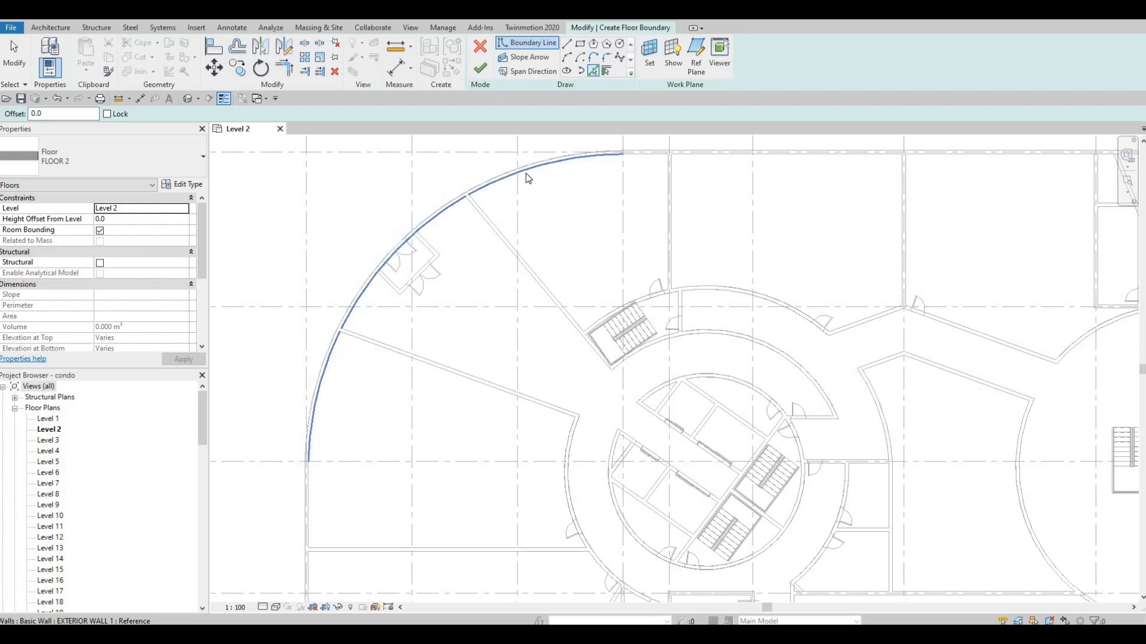
{"action": "scroll", "coordinate": [646, 156], "scroll_direction": "up", "scroll_amount": 2}
{"action": "left_click", "coordinate": [649, 159]}
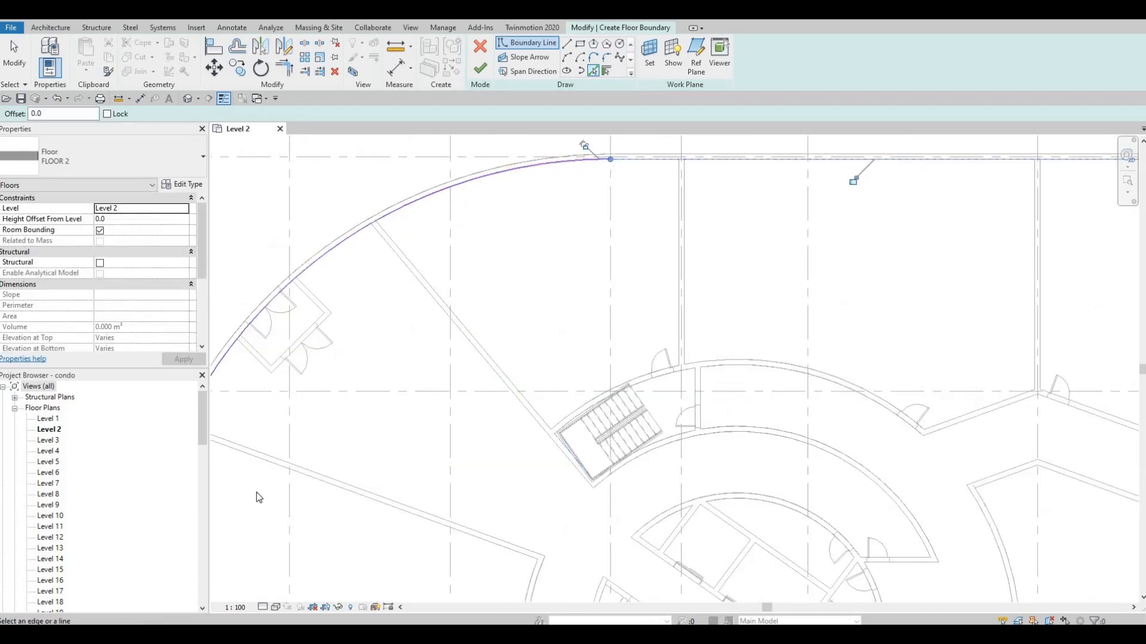
Add a boundary line along the straight west exterior wall that continues from the curved wall.
{"action": "scroll", "coordinate": [292, 411], "scroll_direction": "down", "scroll_amount": 1}
{"action": "middle_click_drag", "start_coordinate": [292, 410], "coordinate": [428, 246]}
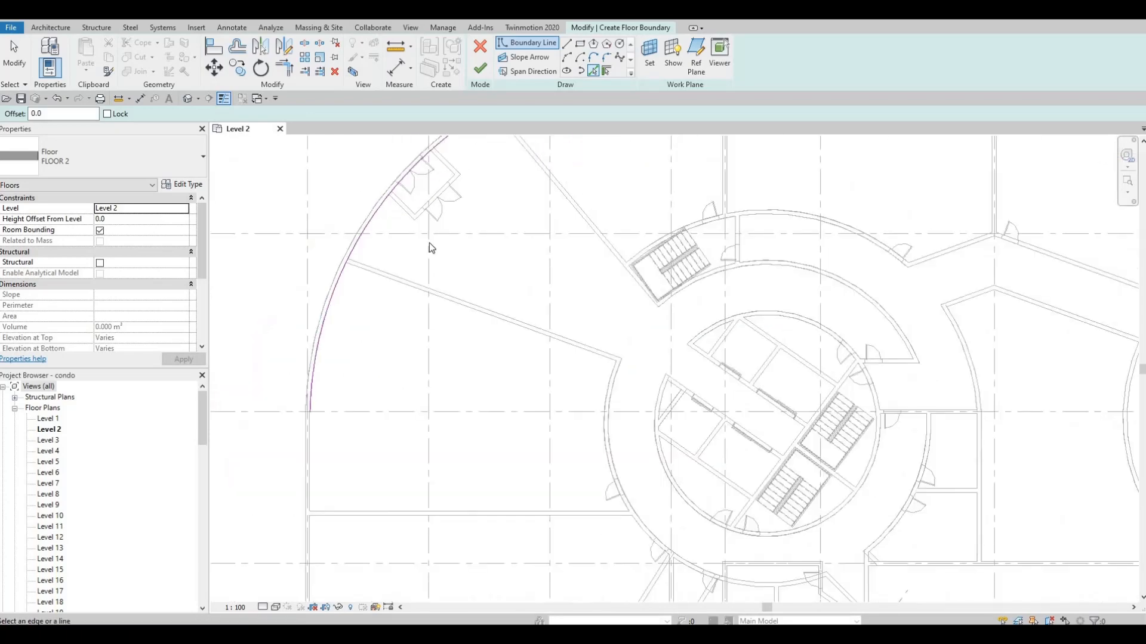
{"action": "middle_click_drag", "start_coordinate": [324, 442], "coordinate": [381, 288]}
{"action": "left_click", "coordinate": [381, 301]}
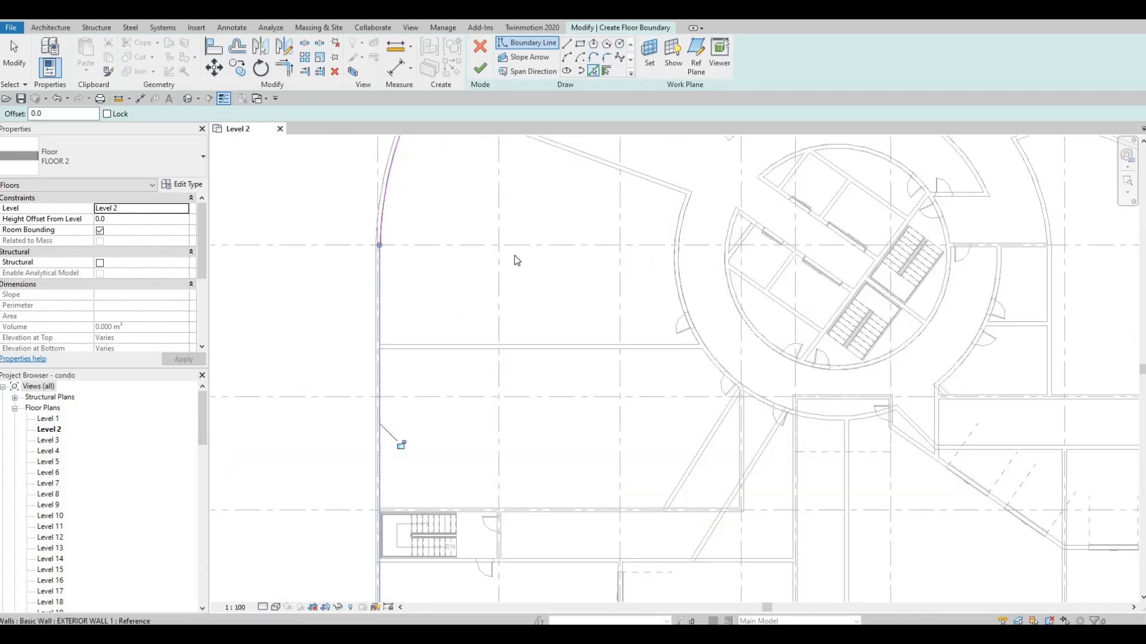
Add a boundary line along the inner face of the south exterior wall on grid 7.
{"action": "scroll", "coordinate": [492, 277], "scroll_direction": "down", "scroll_amount": 1}
{"action": "middle_click_drag", "start_coordinate": [491, 278], "coordinate": [439, 337]}
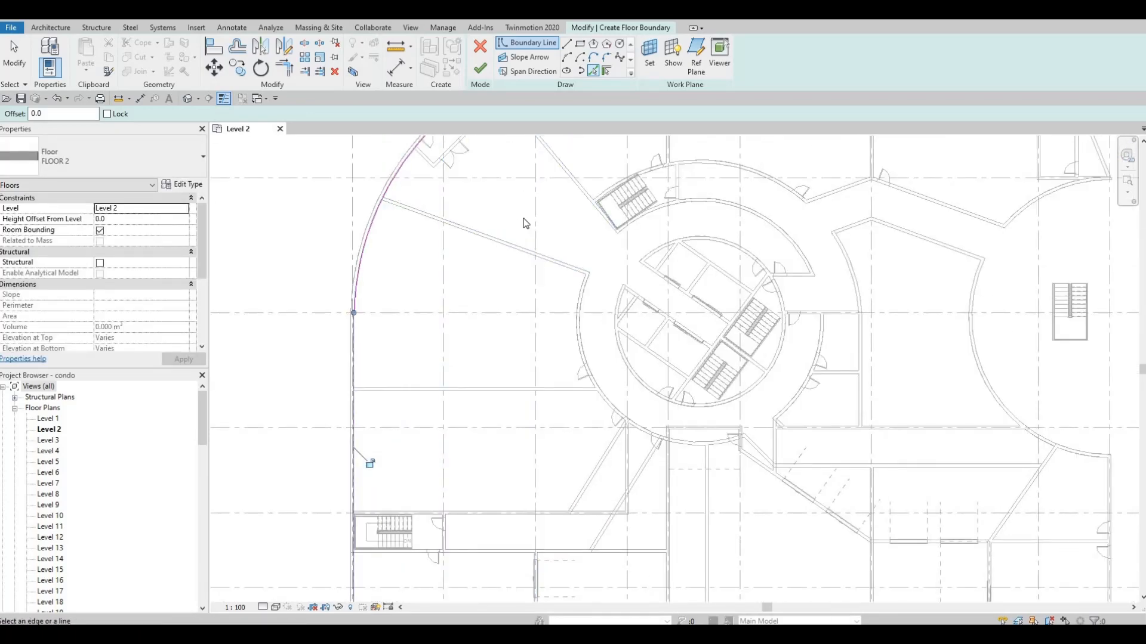
{"action": "middle_click_drag", "start_coordinate": [474, 166], "coordinate": [466, 225]}
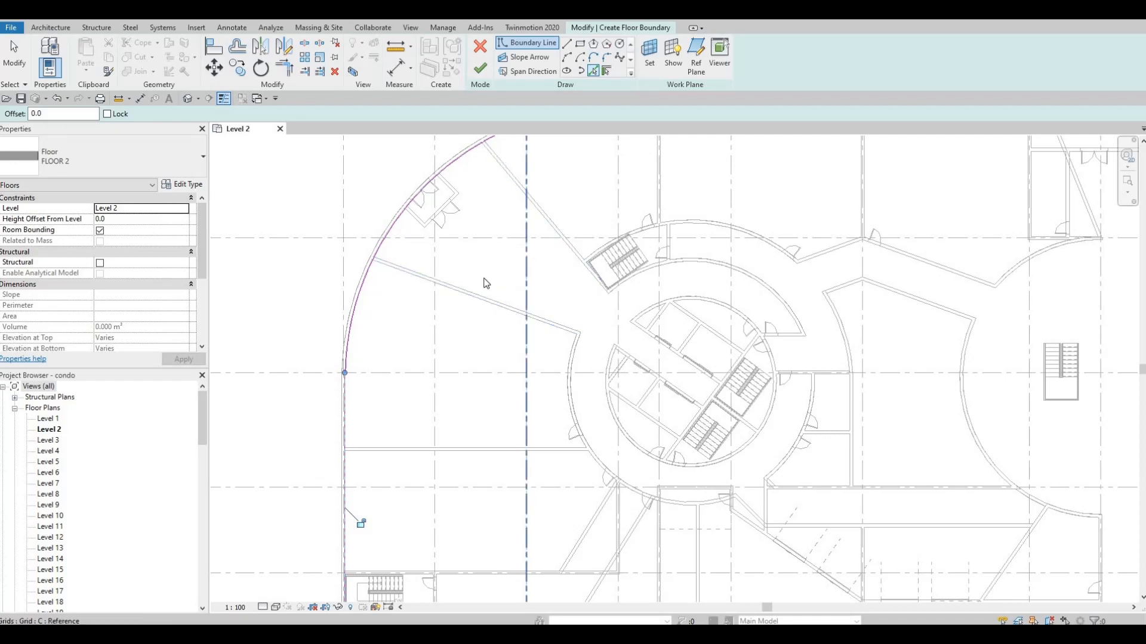
{"action": "left_click", "coordinate": [487, 298]}
{"action": "middle_click_drag", "start_coordinate": [485, 318], "coordinate": [509, 233]}
{"action": "scroll", "coordinate": [521, 339], "scroll_direction": "down", "scroll_amount": 2}
{"action": "middle_click_drag", "start_coordinate": [522, 348], "coordinate": [520, 269]}
{"action": "middle_click_drag", "start_coordinate": [475, 345], "coordinate": [460, 292]}
{"action": "scroll", "coordinate": [451, 428], "scroll_direction": "up", "scroll_amount": 1}
{"action": "left_click", "coordinate": [451, 429]}
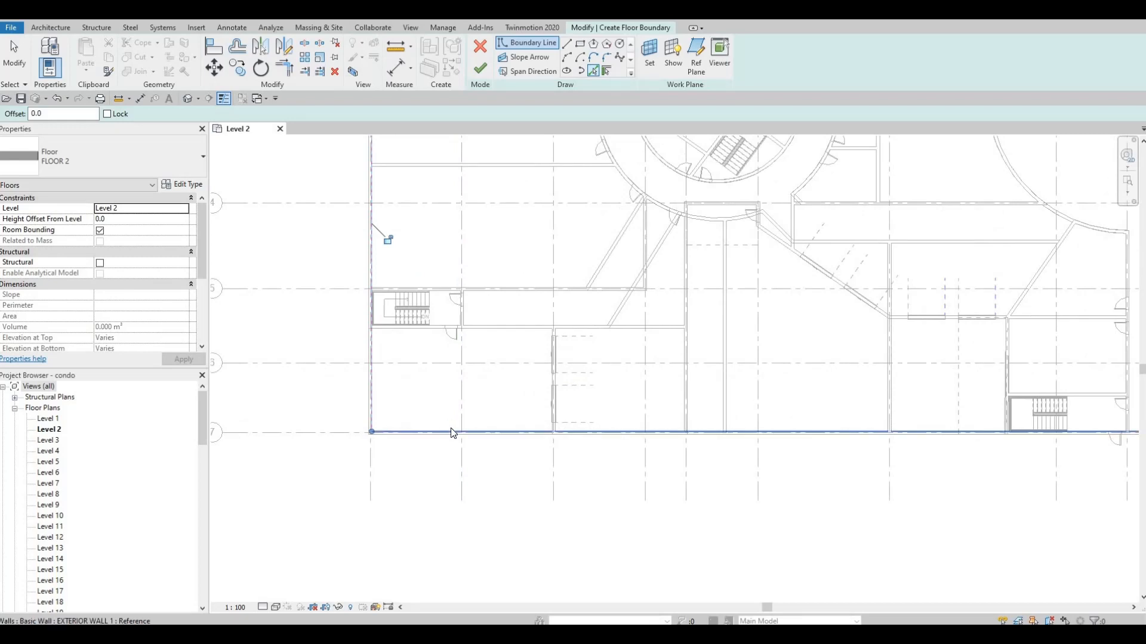
Add boundary lines along the short exterior wall between grids 7 and 6 and the adjoining exterior wall on grid 6.
{"action": "scroll", "coordinate": [769, 381], "scroll_direction": "down", "scroll_amount": 2}
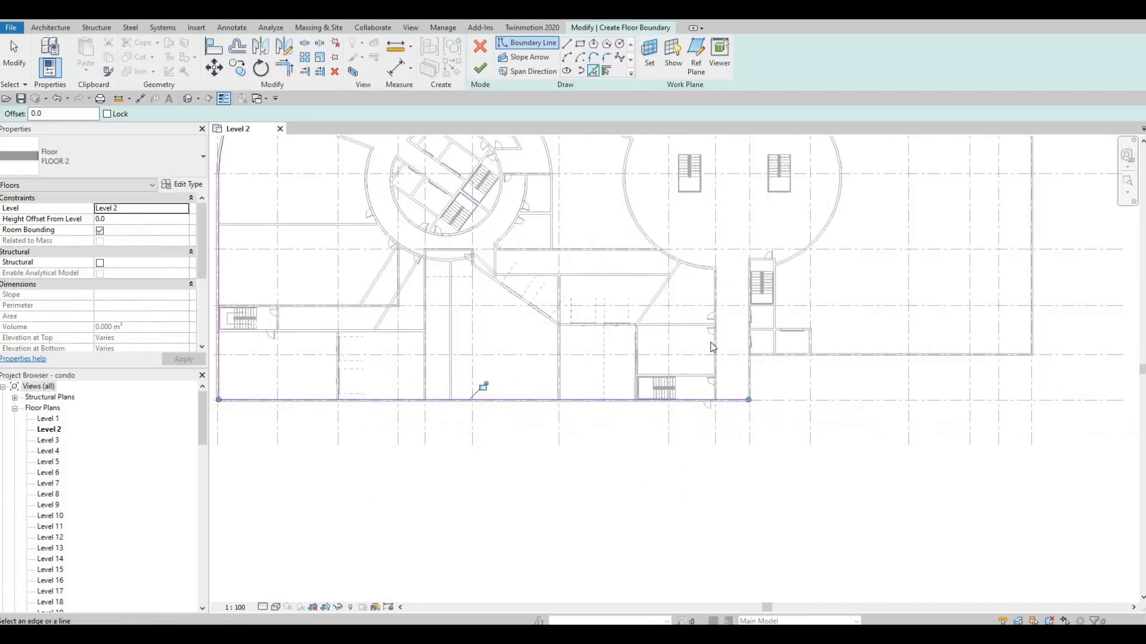
{"action": "scroll", "coordinate": [713, 358], "scroll_direction": "up", "scroll_amount": 2}
{"action": "scroll", "coordinate": [725, 400], "scroll_direction": "up", "scroll_amount": 1}
{"action": "left_click", "coordinate": [726, 398]}
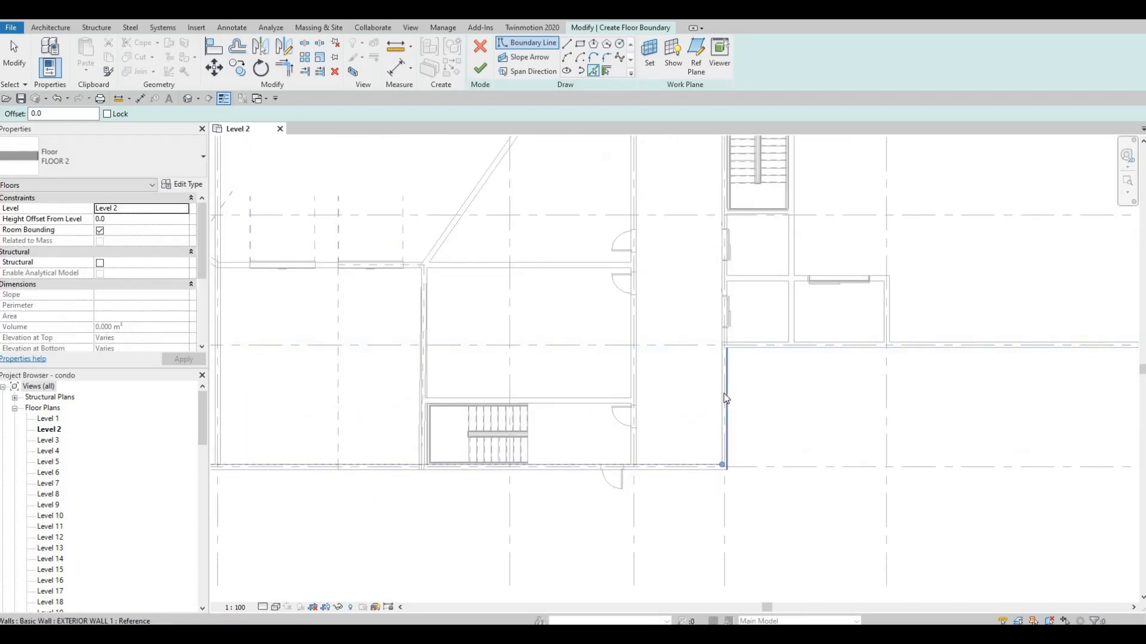
{"action": "left_click", "coordinate": [770, 345]}
Add a boundary line along the far east exterior wall to join the grid 6 and grid 1 boundary lines.
{"action": "middle_click_drag", "start_coordinate": [770, 276], "coordinate": [491, 304]}
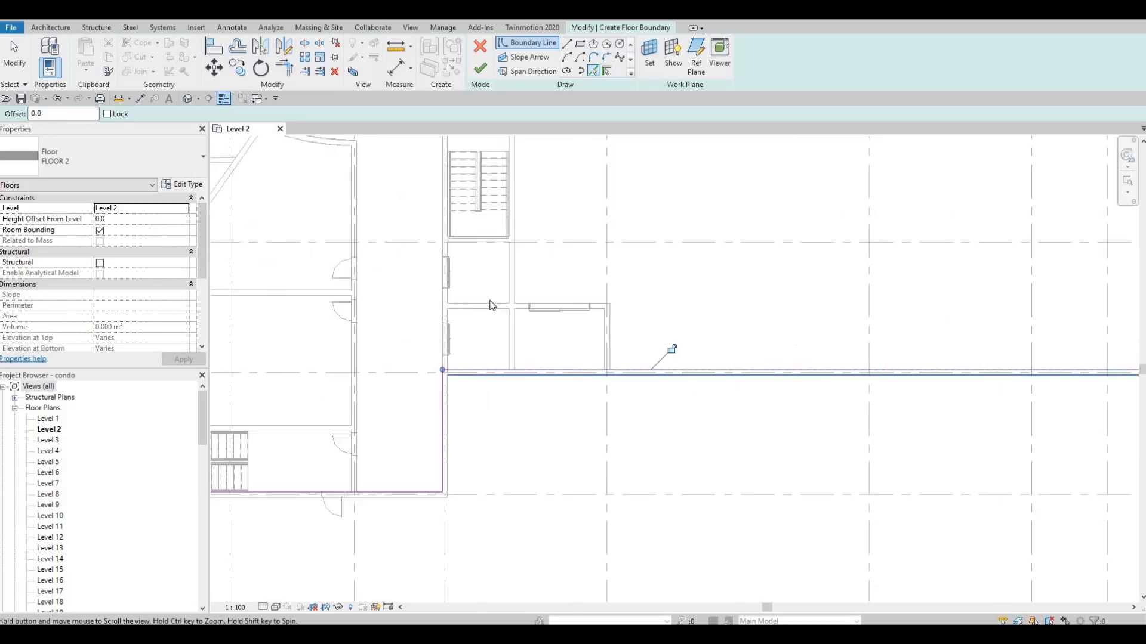
{"action": "scroll", "coordinate": [489, 301], "scroll_direction": "down", "scroll_amount": 1}
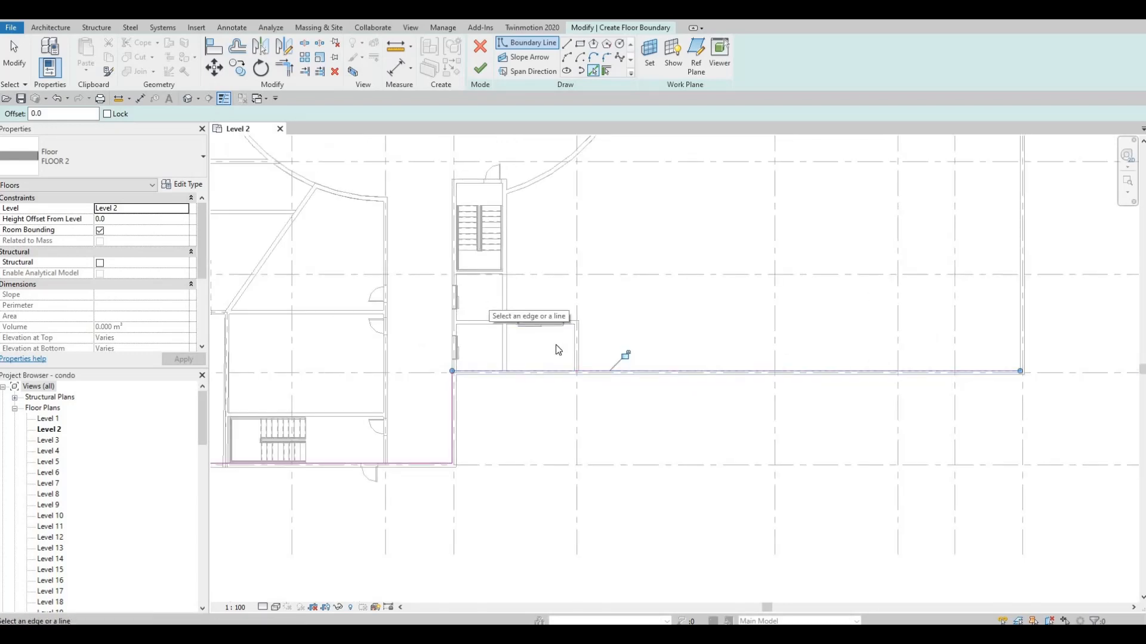
{"action": "middle_click_drag", "start_coordinate": [647, 269], "coordinate": [622, 326]}
{"action": "scroll", "coordinate": [621, 328], "scroll_direction": "down", "scroll_amount": 2}
{"action": "middle_click_drag", "start_coordinate": [592, 167], "coordinate": [569, 239]}
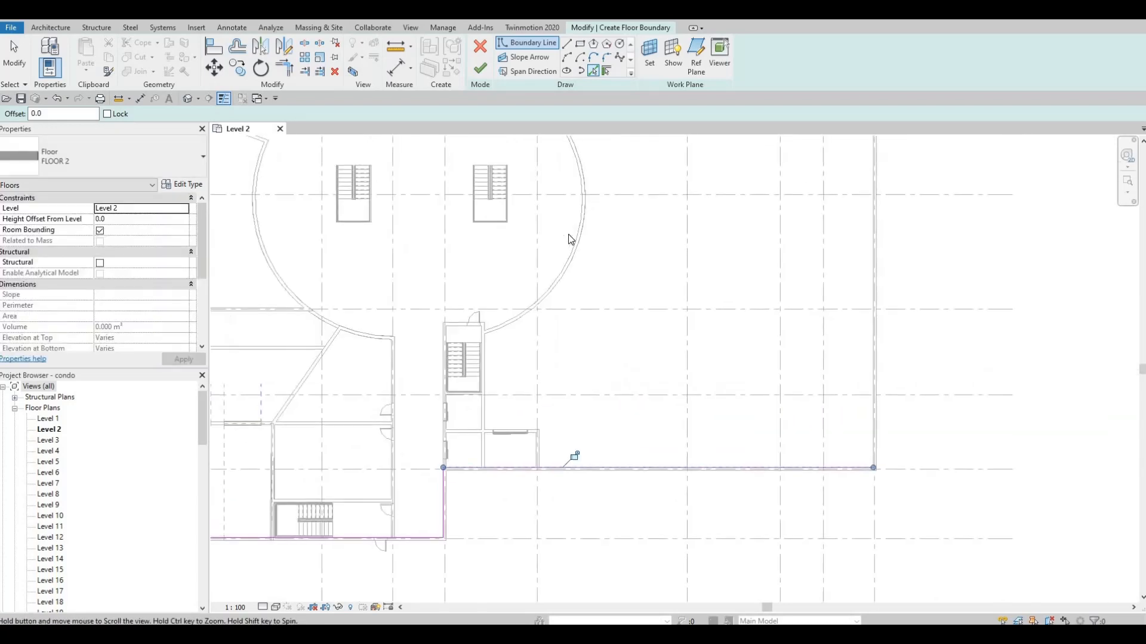
{"action": "scroll", "coordinate": [572, 240], "scroll_direction": "down", "scroll_amount": 1}
{"action": "middle_click_drag", "start_coordinate": [596, 371], "coordinate": [603, 480]}
{"action": "scroll", "coordinate": [603, 480], "scroll_direction": "down", "scroll_amount": 1}
{"action": "middle_click_drag", "start_coordinate": [769, 325], "coordinate": [747, 371]}
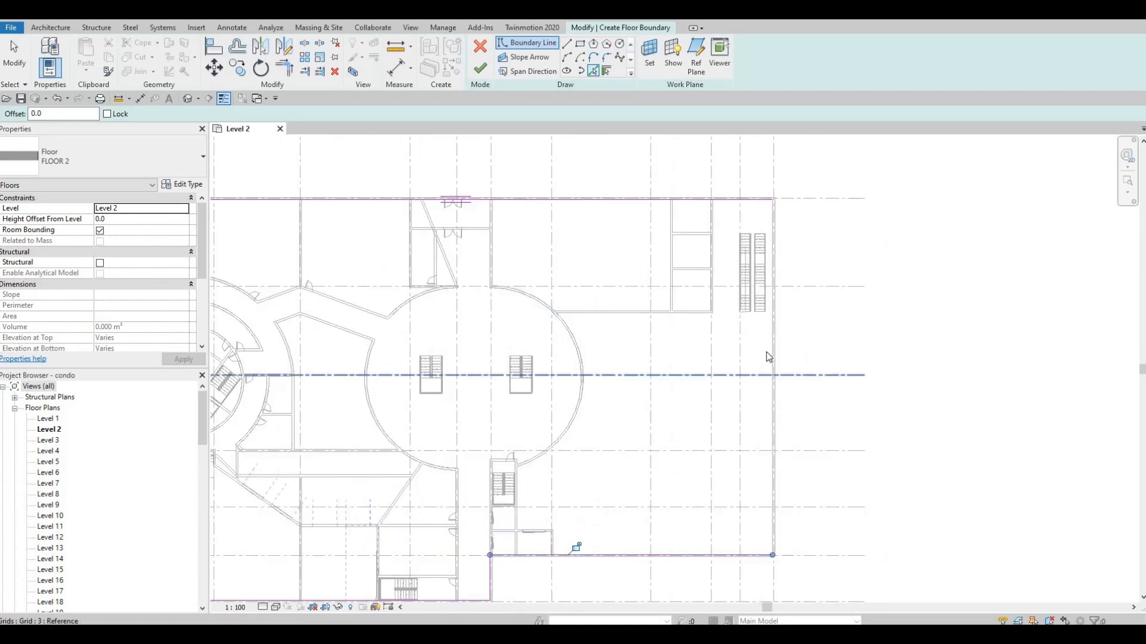
{"action": "left_click", "coordinate": [773, 353]}
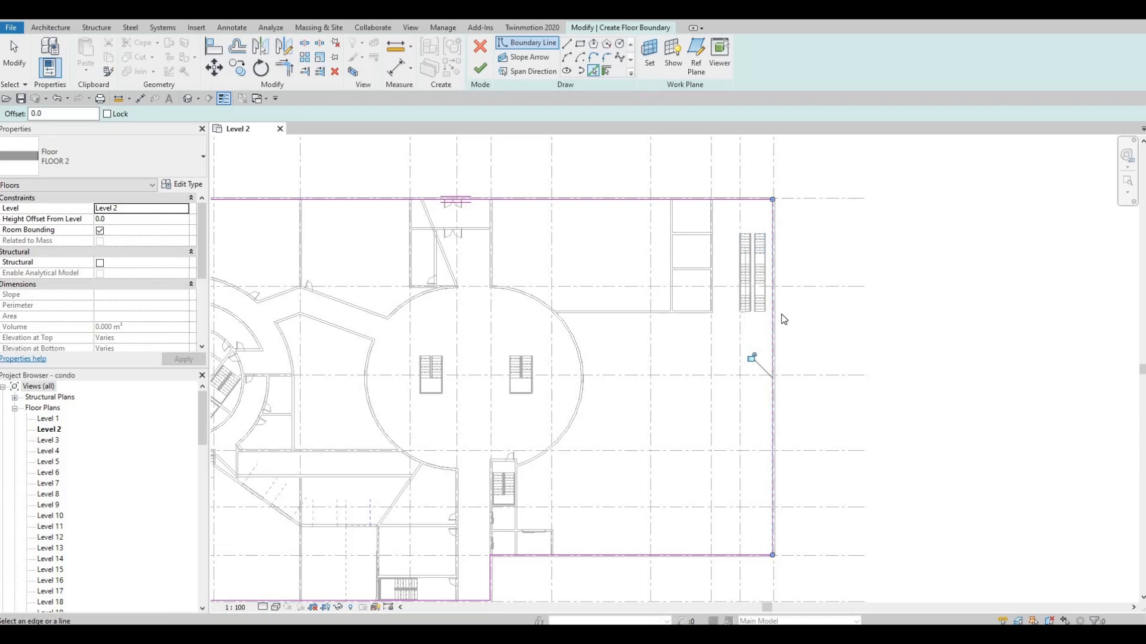
Add boundary lines along the two slanted interior walls that meet the curved exterior wall on either side of the northwest entrance.
{"action": "middle_click_drag", "start_coordinate": [601, 338], "coordinate": [746, 333]}
{"action": "scroll", "coordinate": [746, 333], "scroll_direction": "down", "scroll_amount": 1}
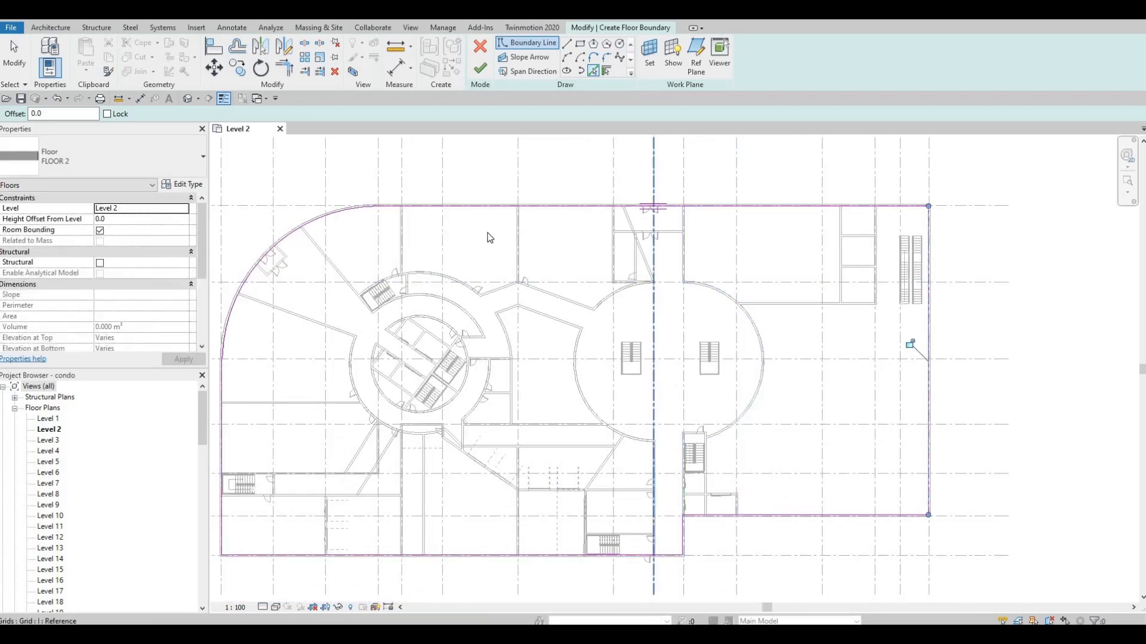
{"action": "middle_click_drag", "start_coordinate": [279, 220], "coordinate": [423, 219]}
{"action": "scroll", "coordinate": [447, 248], "scroll_direction": "up", "scroll_amount": 4}
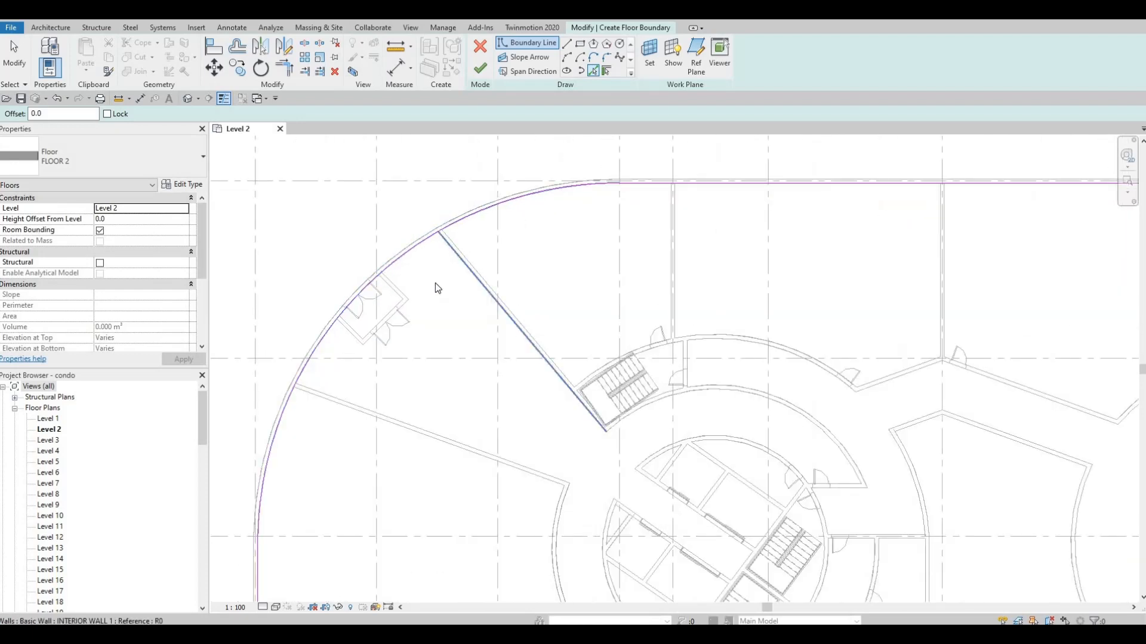
{"action": "left_click", "coordinate": [344, 401]}
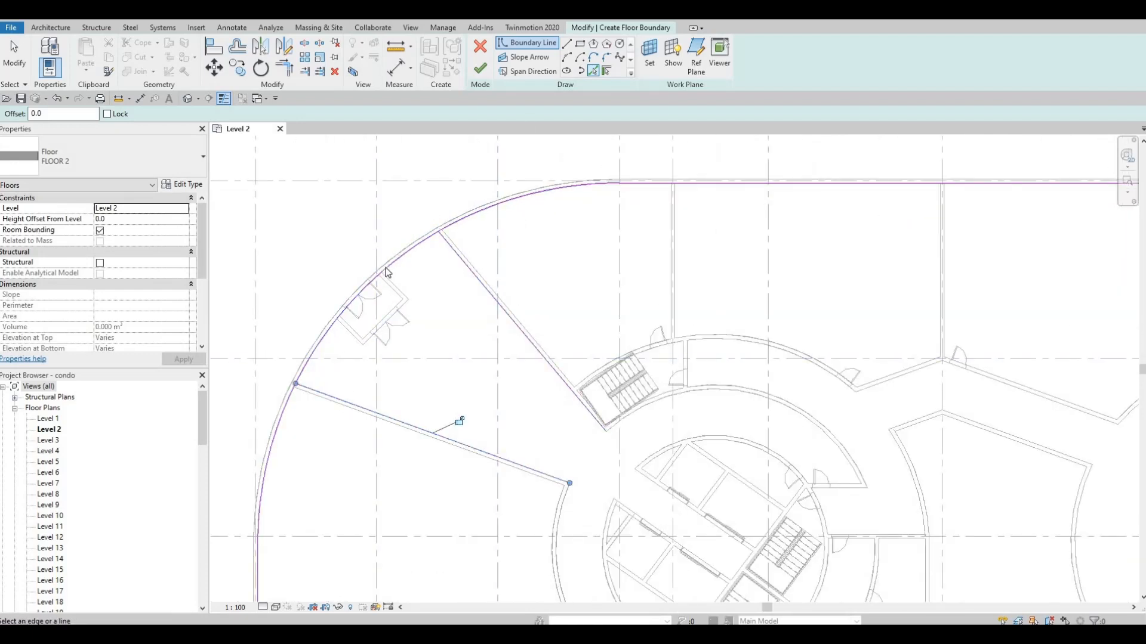
{"action": "left_click", "coordinate": [402, 159]}
Draw a straight boundary line across the entrance hall connecting the two slanted boundary lines.
{"action": "left_click", "coordinate": [566, 44]}
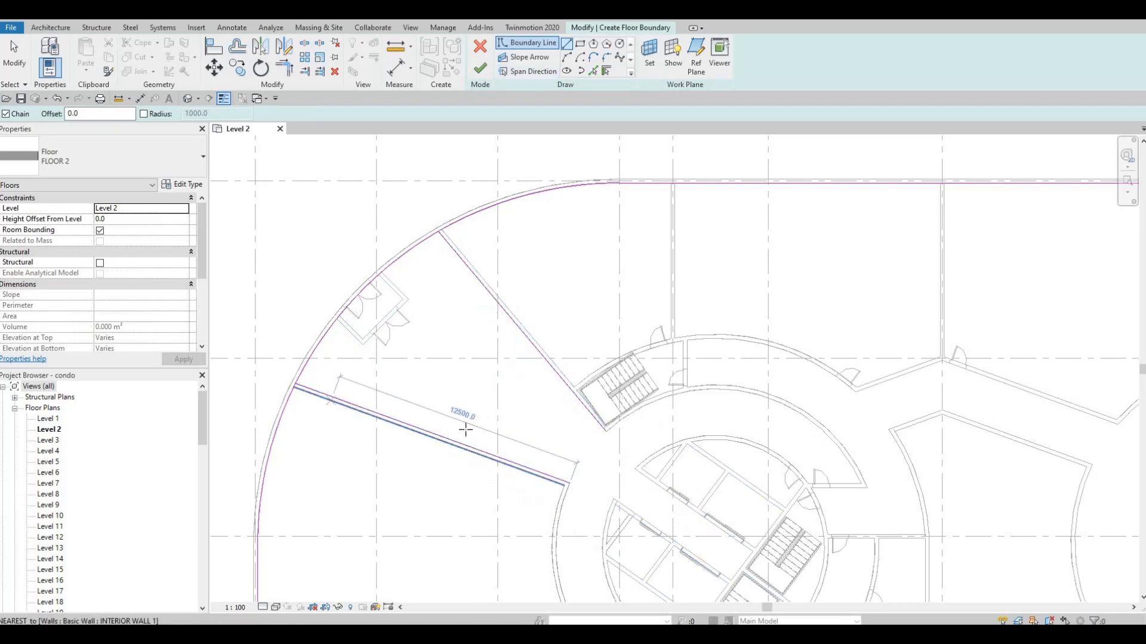
{"action": "left_click", "coordinate": [450, 438]}
{"action": "left_click", "coordinate": [525, 339]}
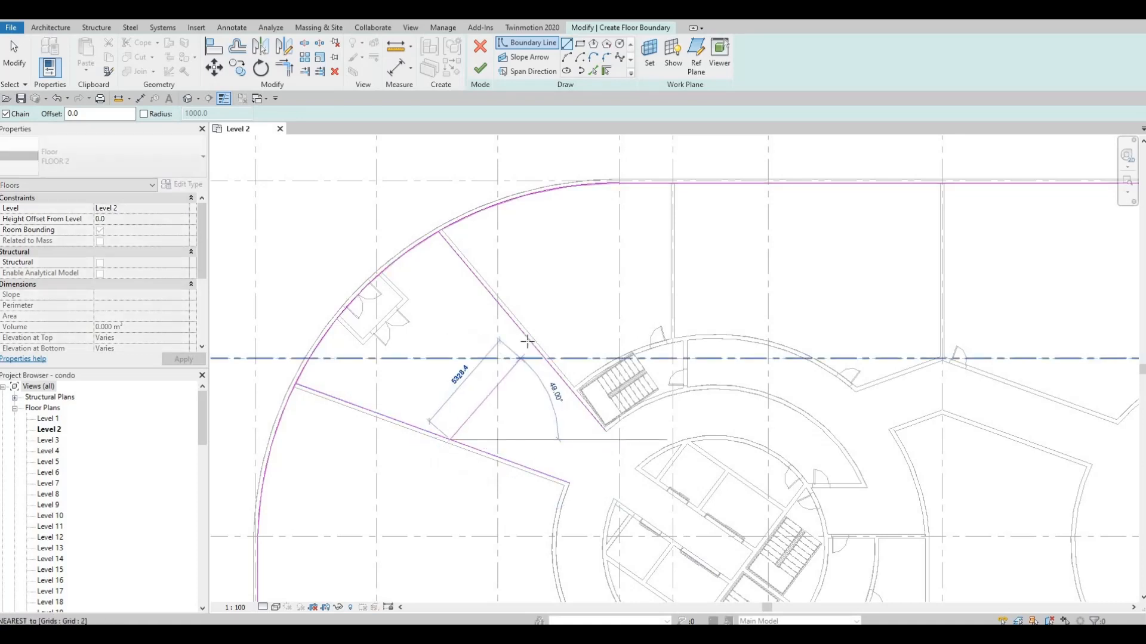
{"action": "key", "text": "Escape"}
{"action": "key", "text": "Escape"}
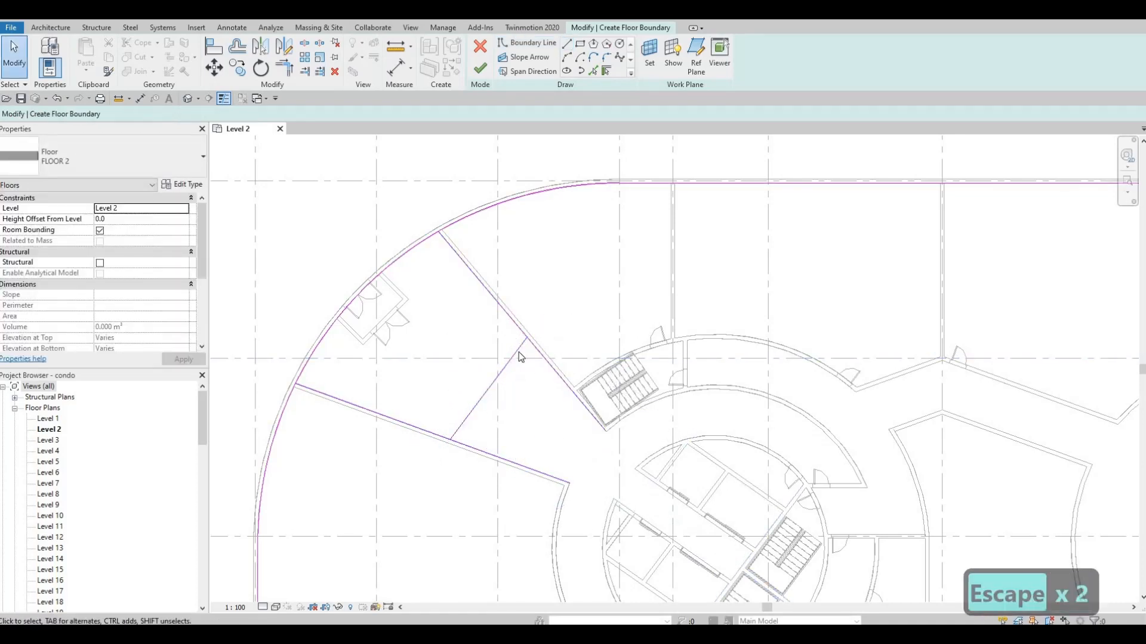
Try to trim the two slanted boundary lines at the connecting line, keeping their inner portions near the round core.
{"action": "middle_click_drag", "start_coordinate": [435, 432], "coordinate": [482, 387]}
{"action": "scroll", "coordinate": [482, 387], "scroll_direction": "down", "scroll_amount": 1}
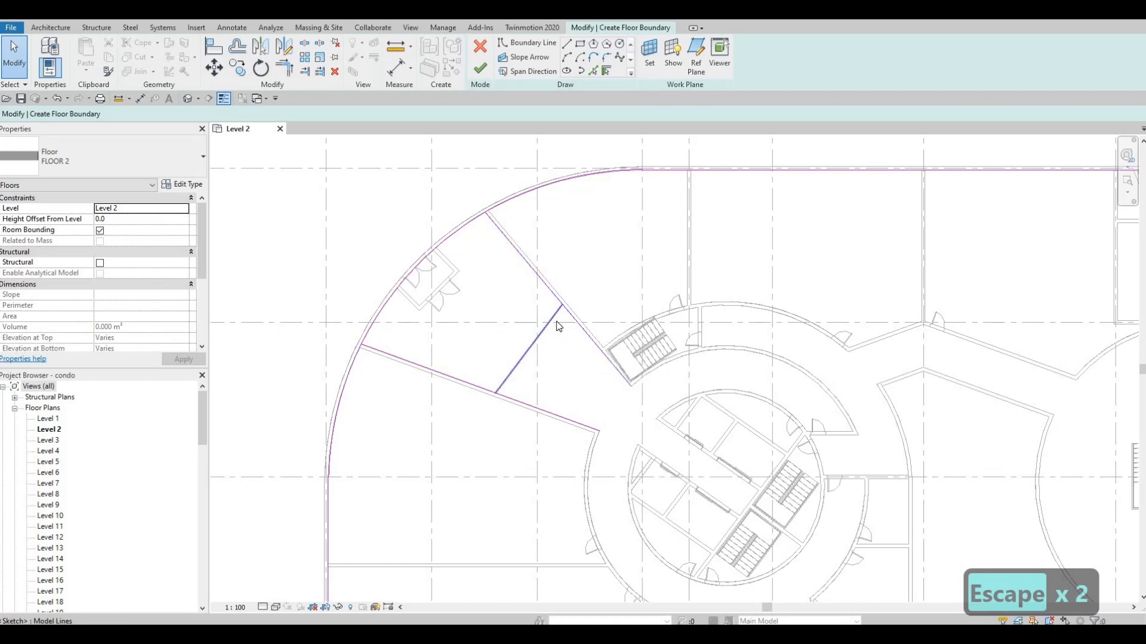
{"action": "key", "text": "t"}
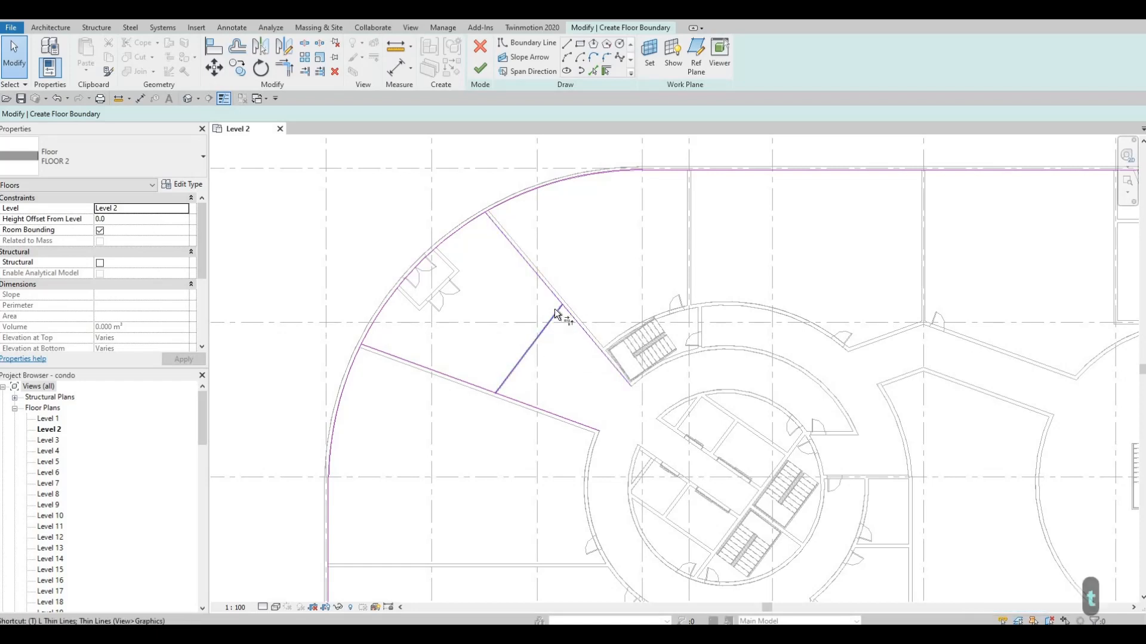
{"action": "key", "text": "r"}
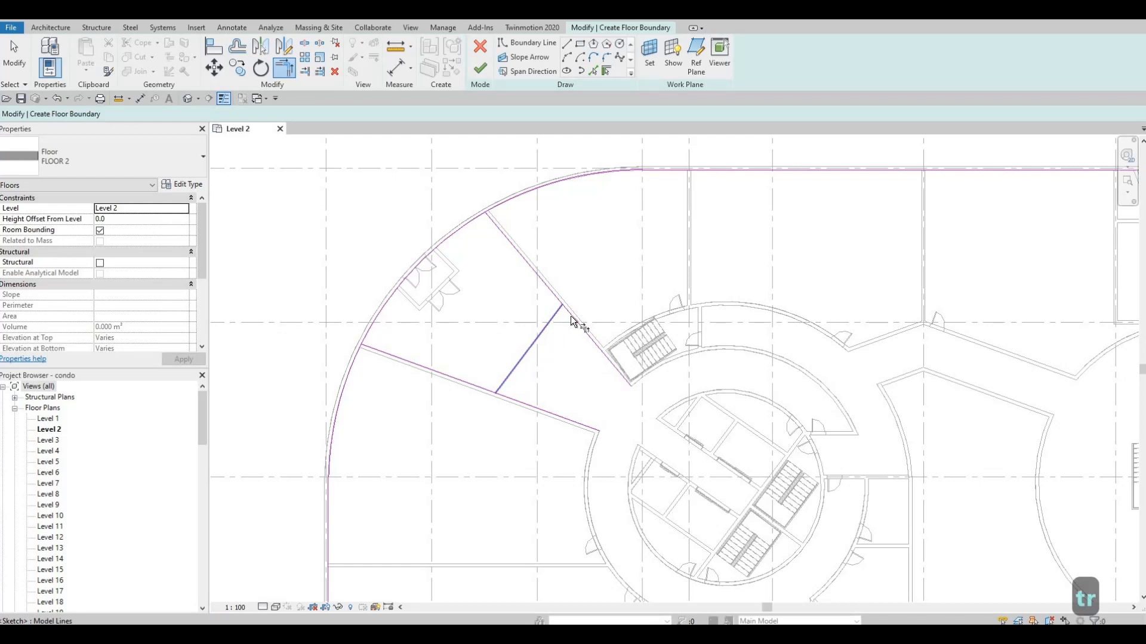
{"action": "left_click", "coordinate": [529, 407]}
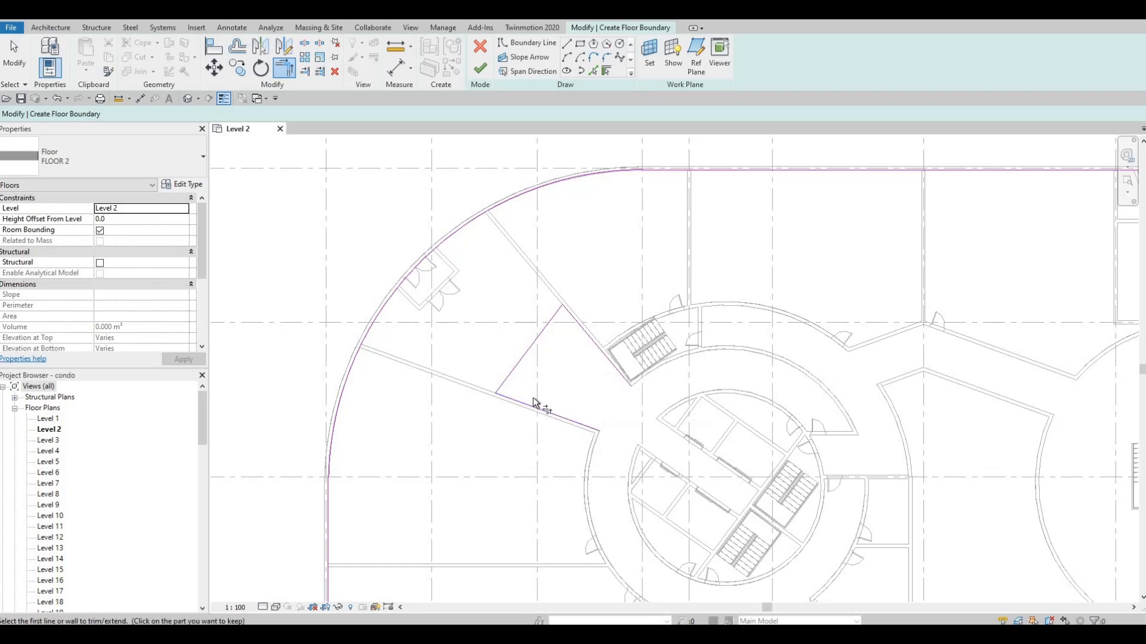
Undo the two trims on the slanted boundary lines.
{"action": "key", "text": "F1"}
{"action": "key", "text": "F1"}
{"action": "key", "text": "ctrl+z"}
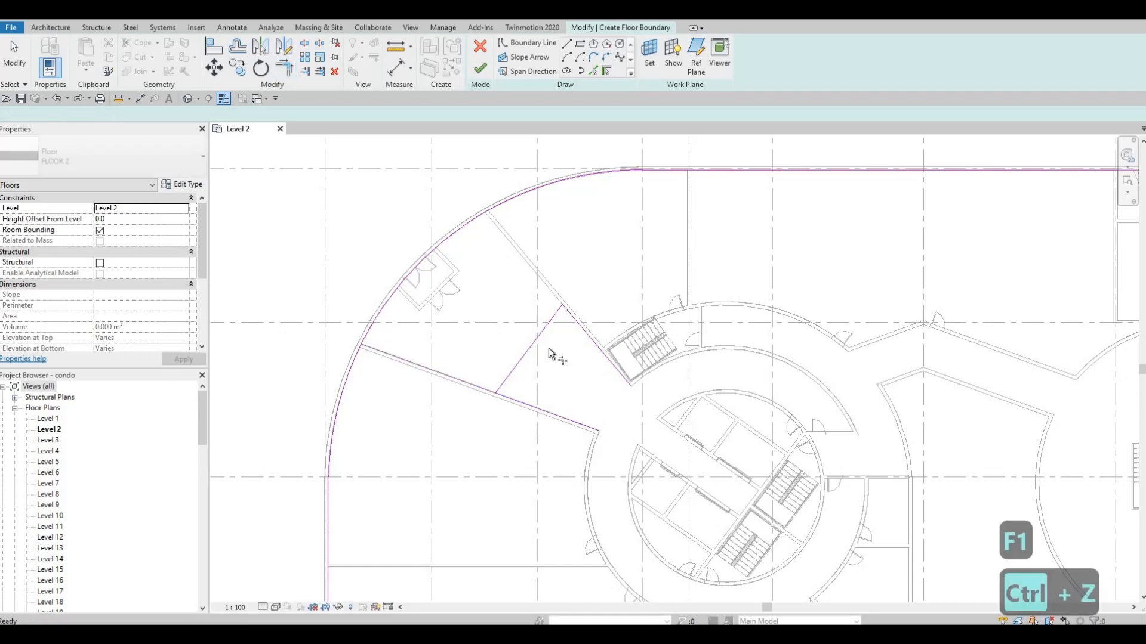
{"action": "key", "text": "ctrl+z"}
{"action": "key", "text": "Escape"}
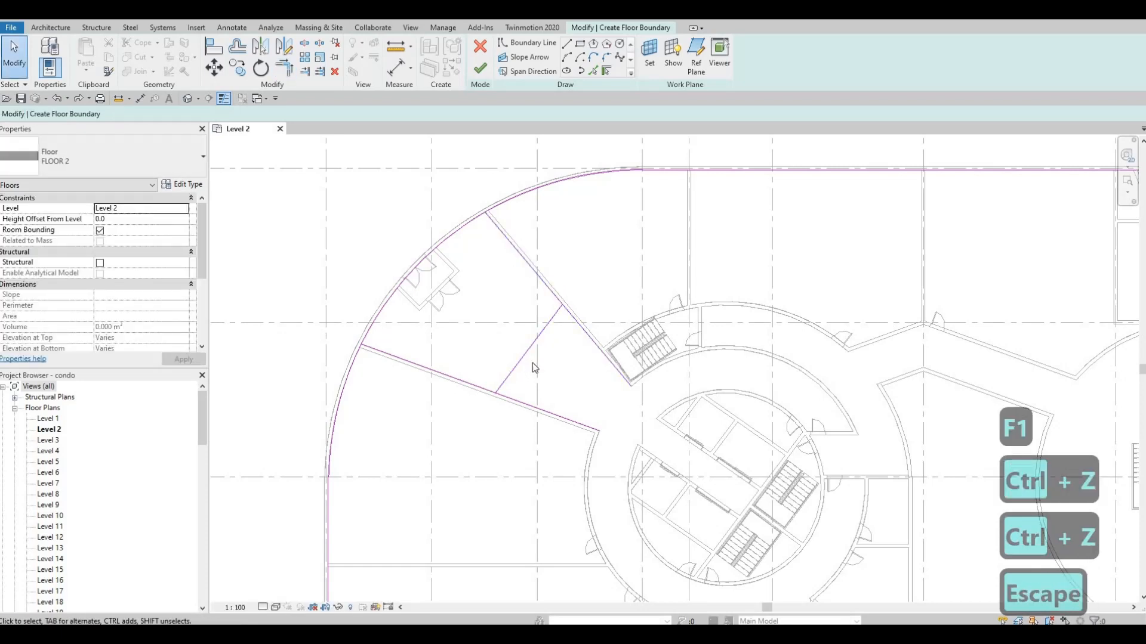
Trim both slanted boundary lines to the connecting line, keeping the portions that reach the curved exterior wall.
{"action": "key", "text": "t"}
{"action": "key", "text": "r"}
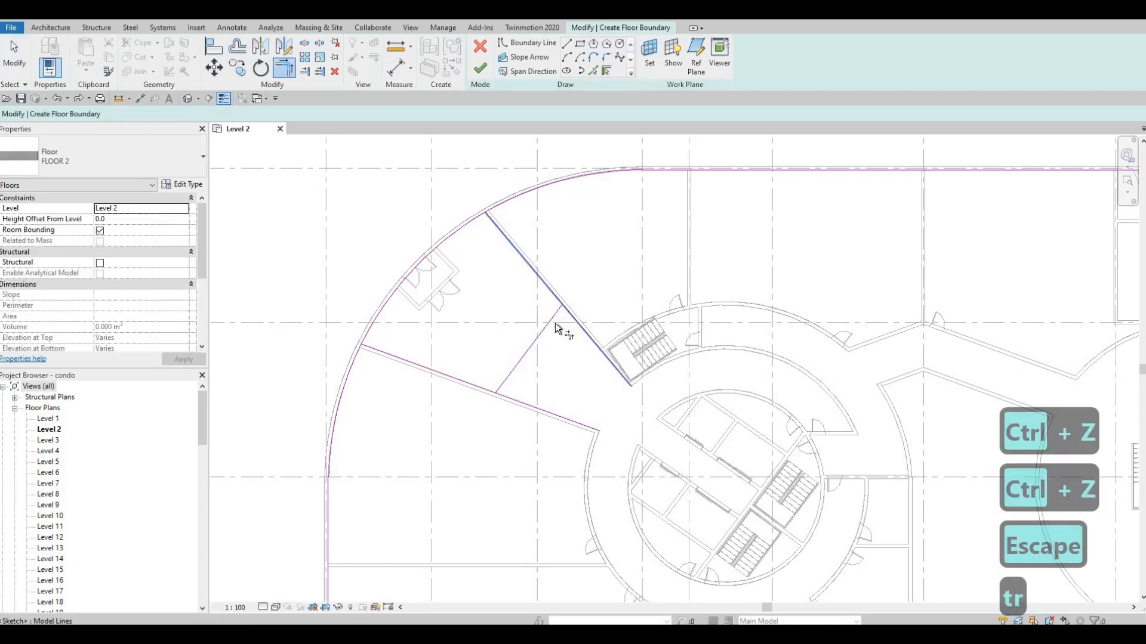
{"action": "left_click", "coordinate": [558, 304]}
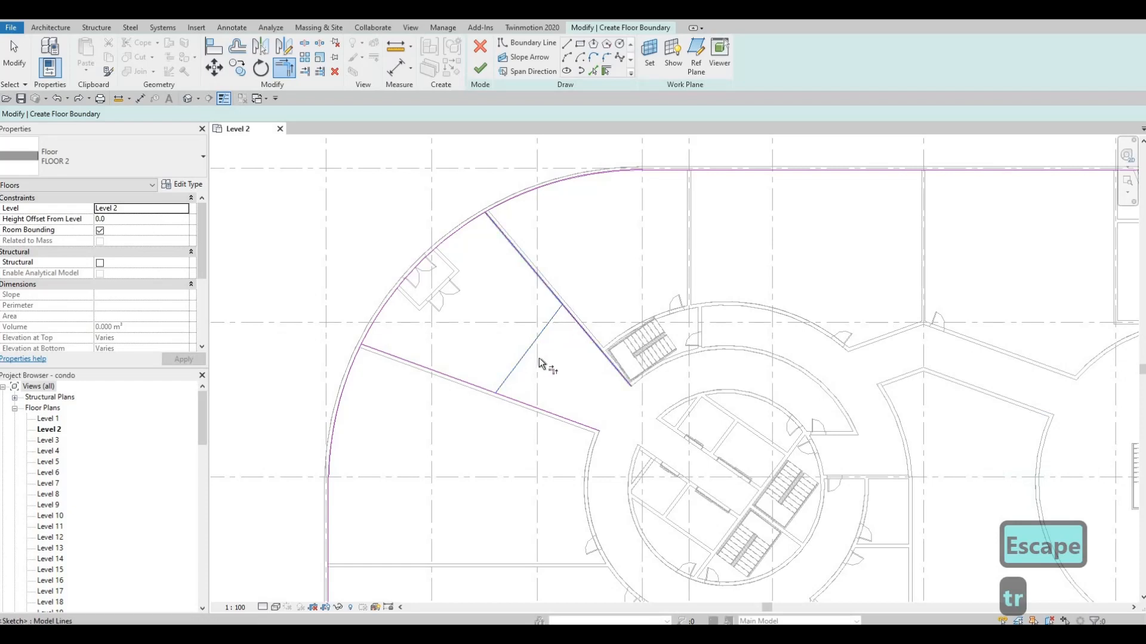
{"action": "left_click", "coordinate": [524, 374]}
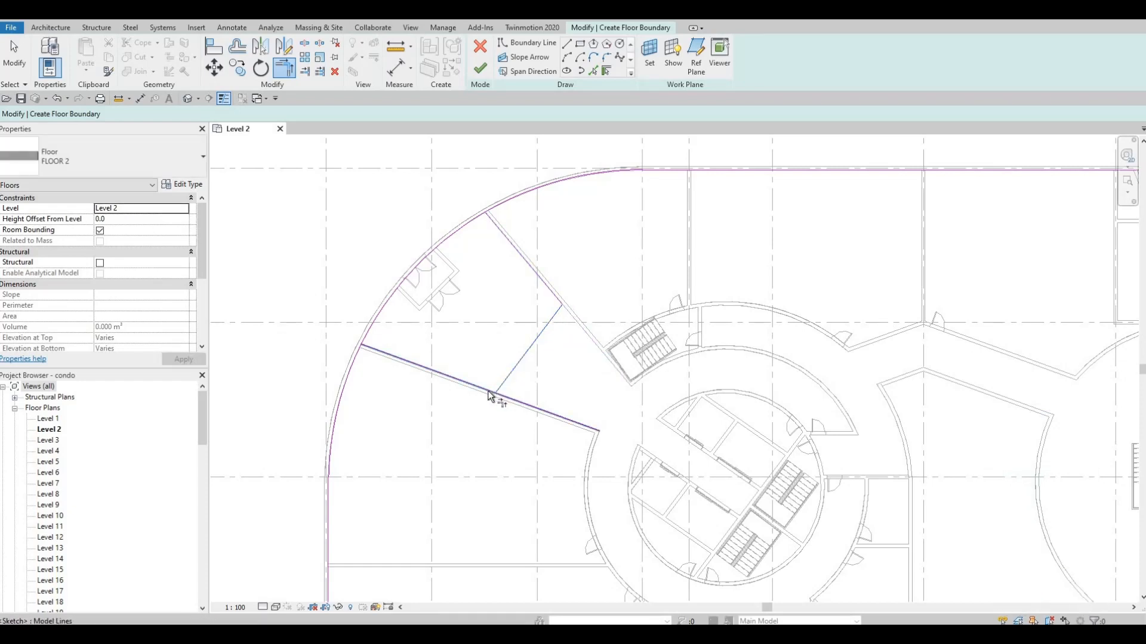
{"action": "middle_click_drag", "start_coordinate": [467, 327], "coordinate": [488, 368]}
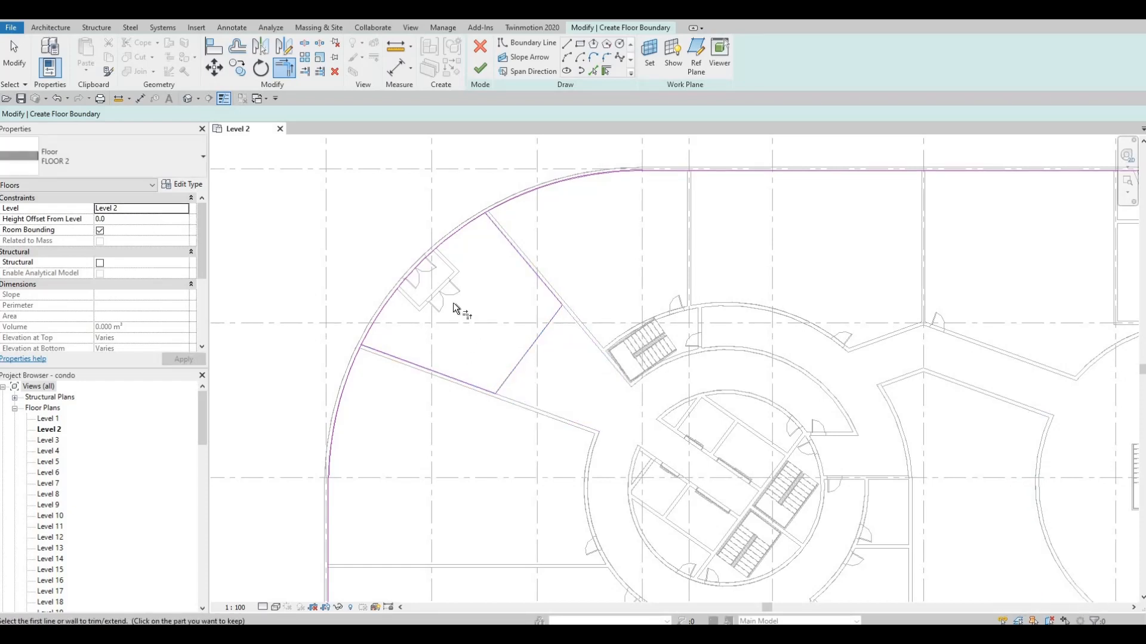
{"action": "key", "text": "Escape"}
{"action": "key", "text": "Escape"}
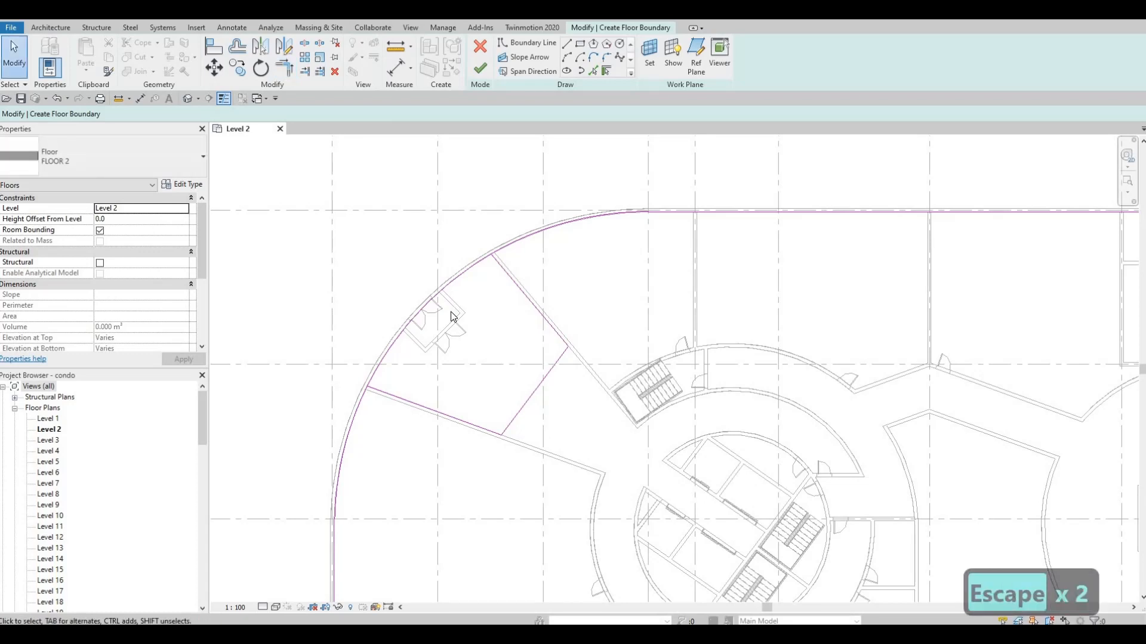
Split the curved boundary line at the entrance vestibule without deleting an inner segment.
{"action": "key", "text": "l"}
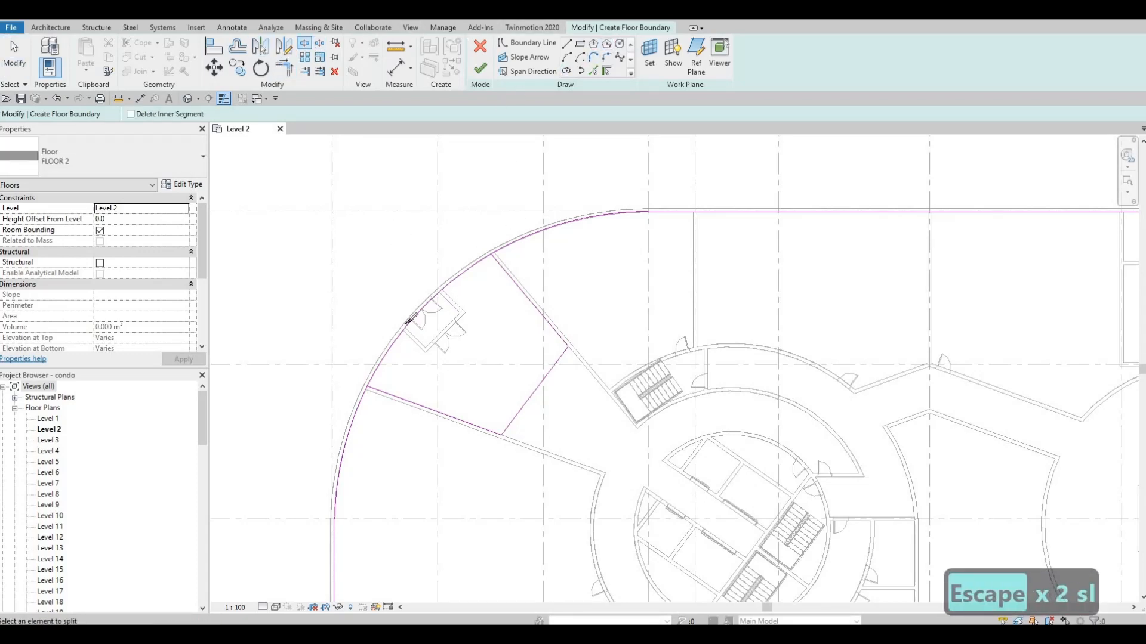
{"action": "left_click", "coordinate": [424, 307]}
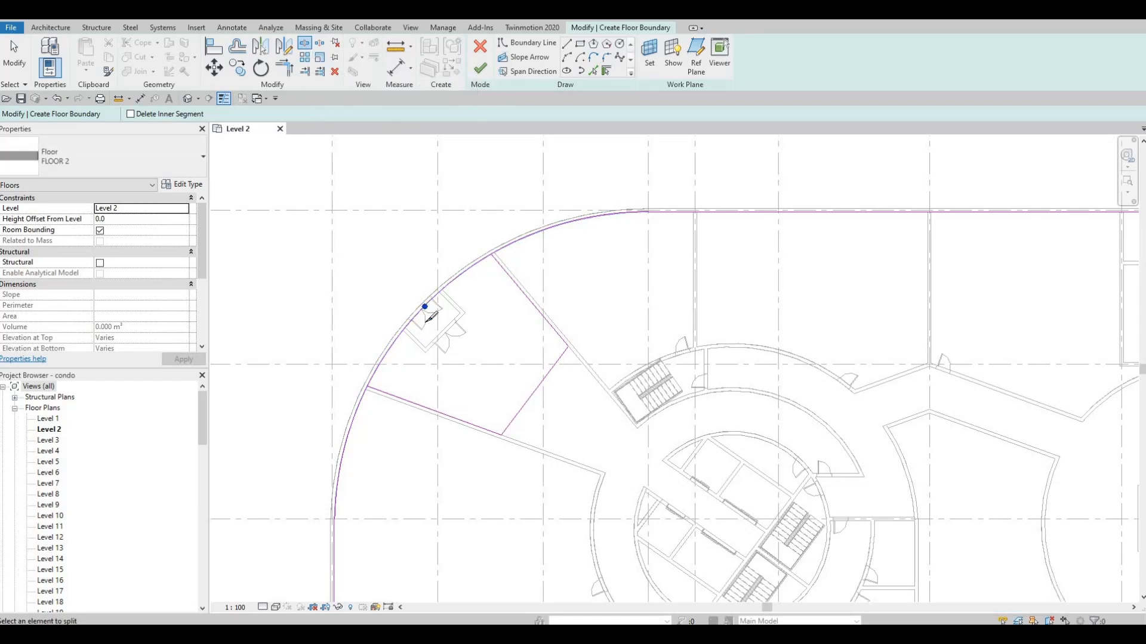
{"action": "key", "text": "Escape"}
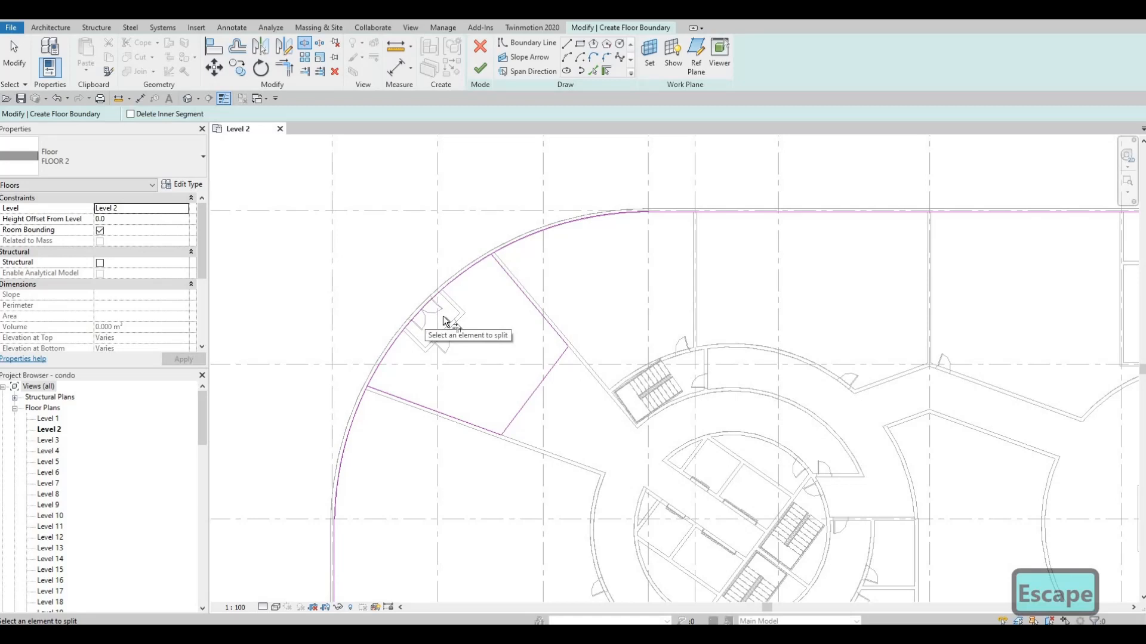
Trim the two parts of the curved boundary line to the slanted boundary lines, removing the stretch across the entrance.
{"action": "key", "text": "t"}
{"action": "key", "text": "r"}
{"action": "left_click", "coordinate": [511, 277]}
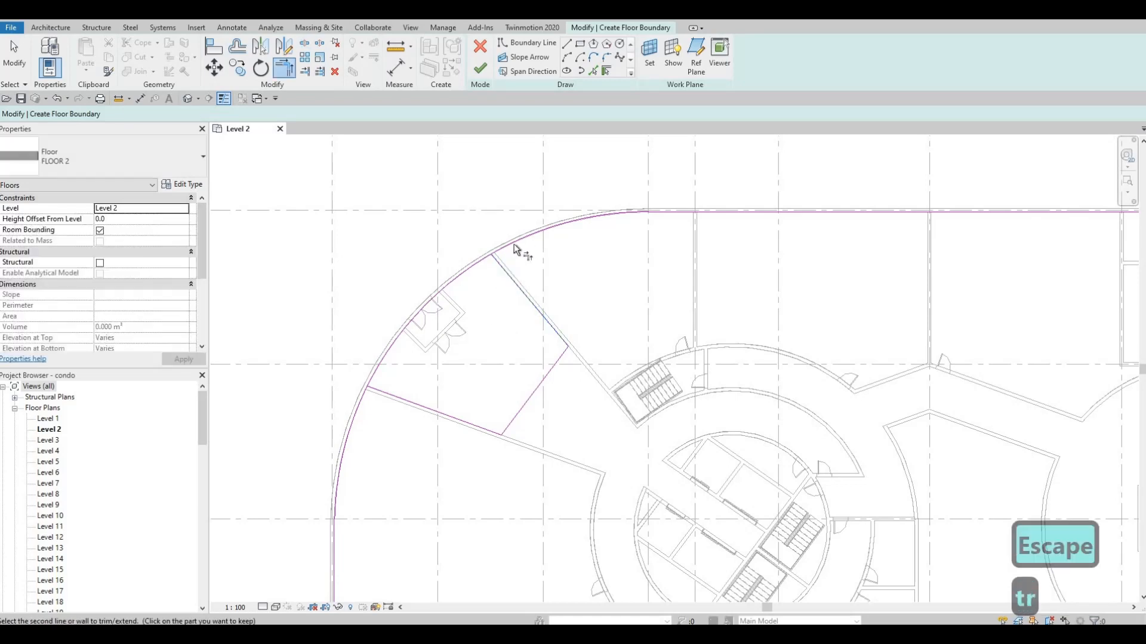
{"action": "left_click", "coordinate": [514, 249]}
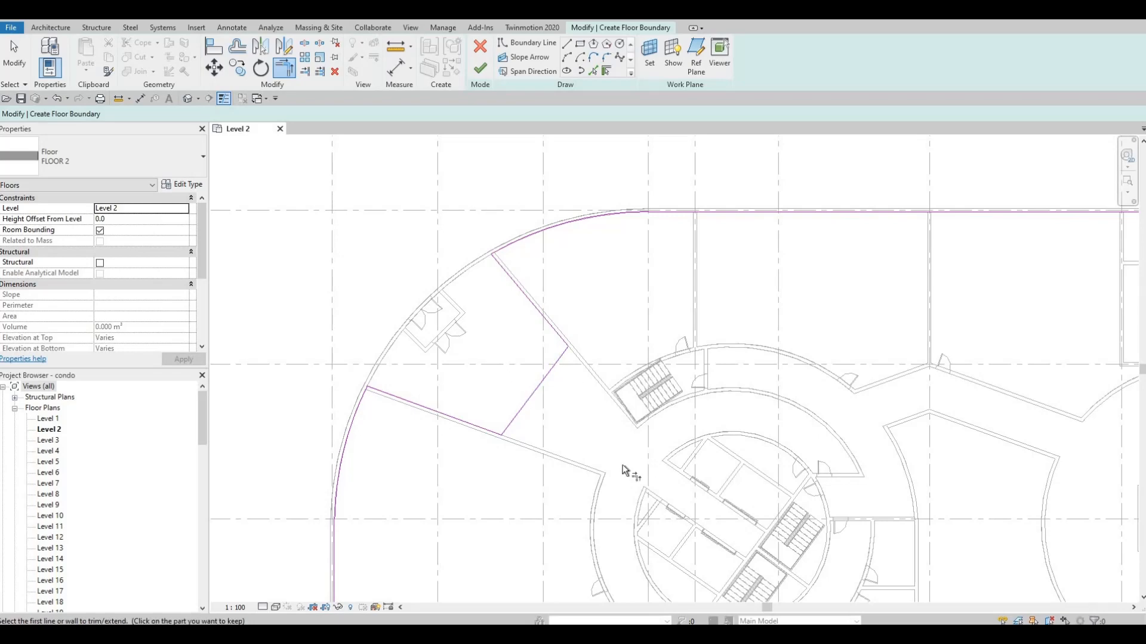
Add four concentric boundary arcs offset 3000 inward from the curved interior walls of the large circular hall.
{"action": "scroll", "coordinate": [504, 376], "scroll_direction": "down", "scroll_amount": 6}
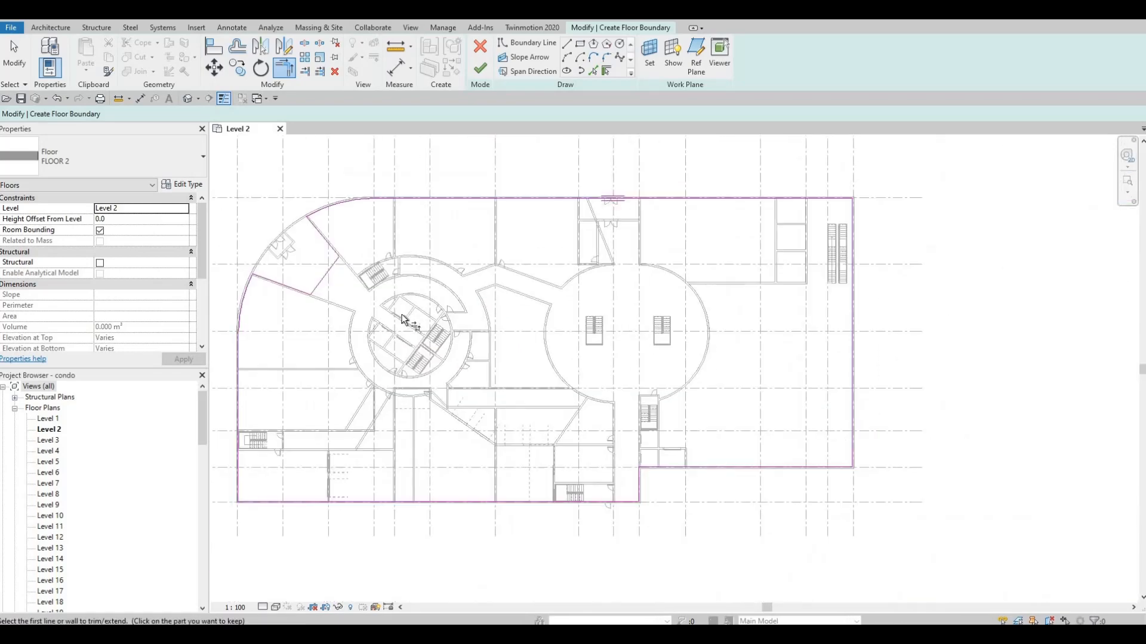
{"action": "scroll", "coordinate": [403, 320], "scroll_direction": "up", "scroll_amount": 3}
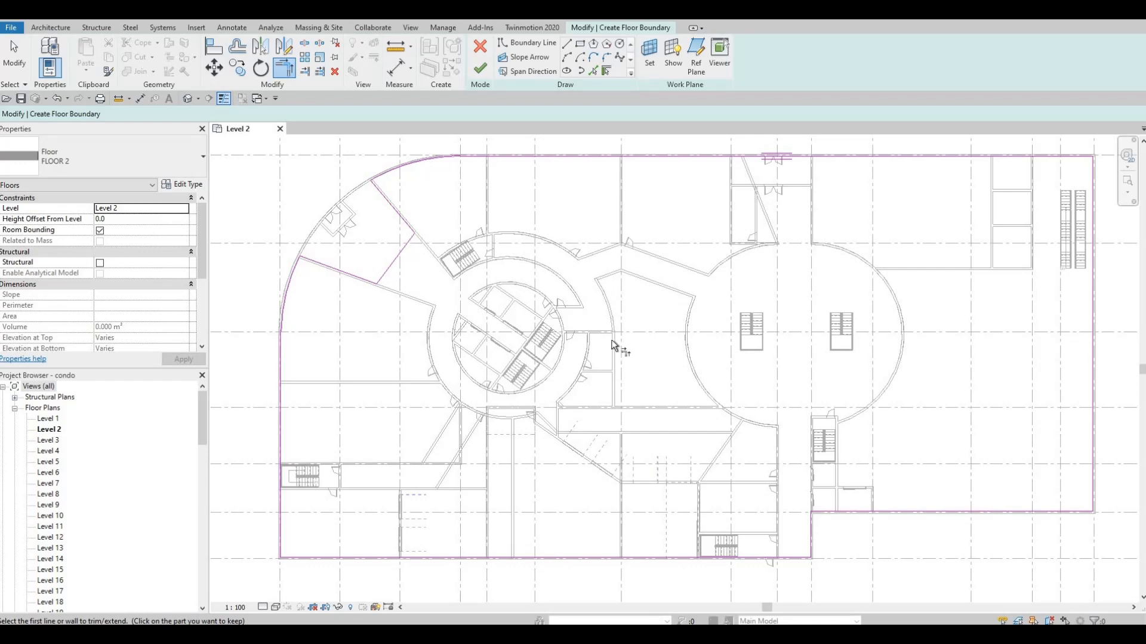
{"action": "middle_click_drag", "start_coordinate": [763, 328], "coordinate": [624, 286]}
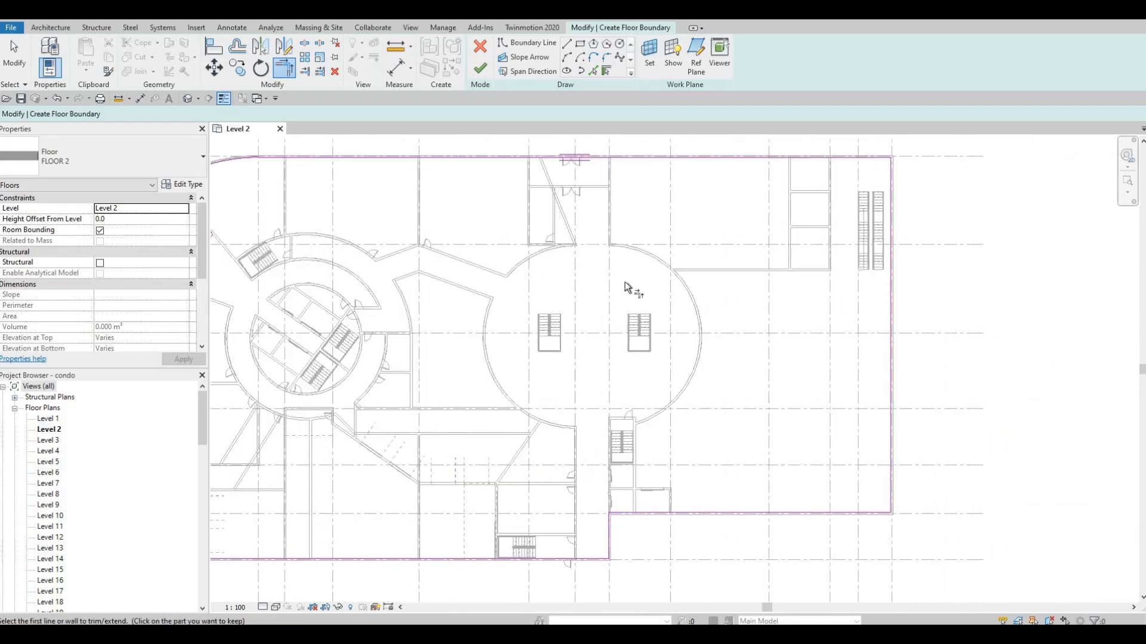
{"action": "scroll", "coordinate": [621, 255], "scroll_direction": "up", "scroll_amount": 3}
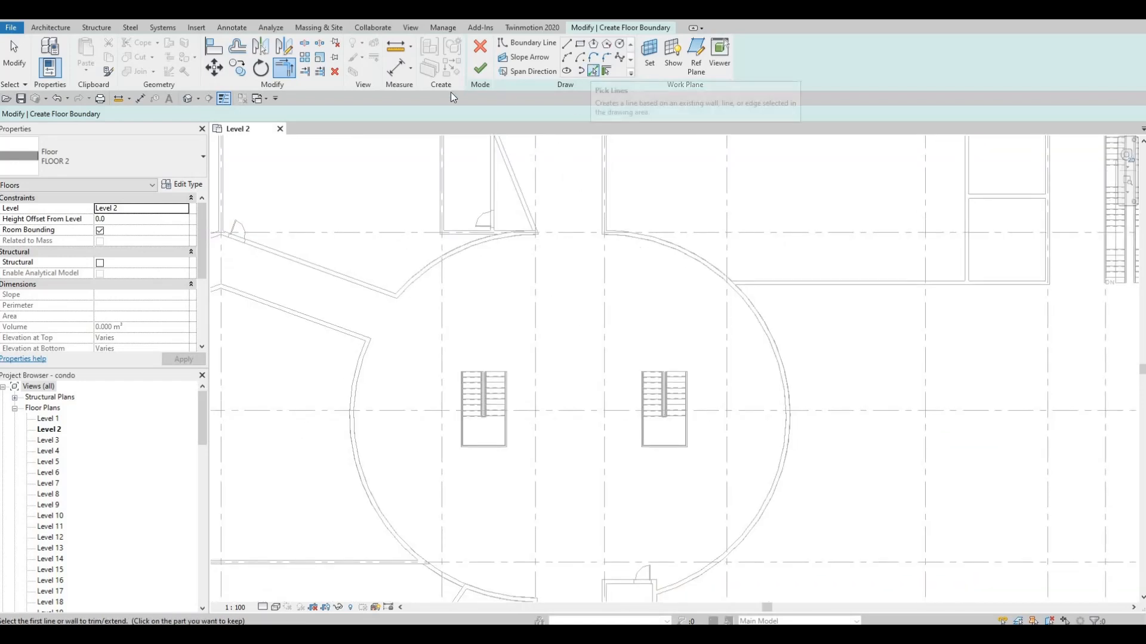
{"action": "left_click", "coordinate": [593, 71]}
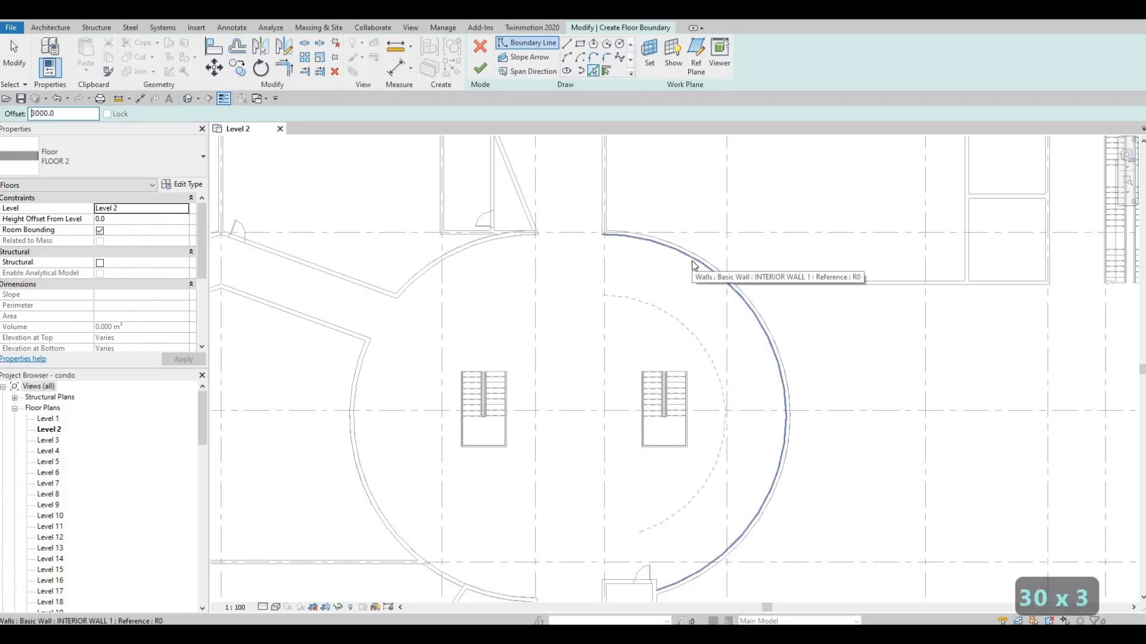
{"action": "left_click", "coordinate": [552, 265]}
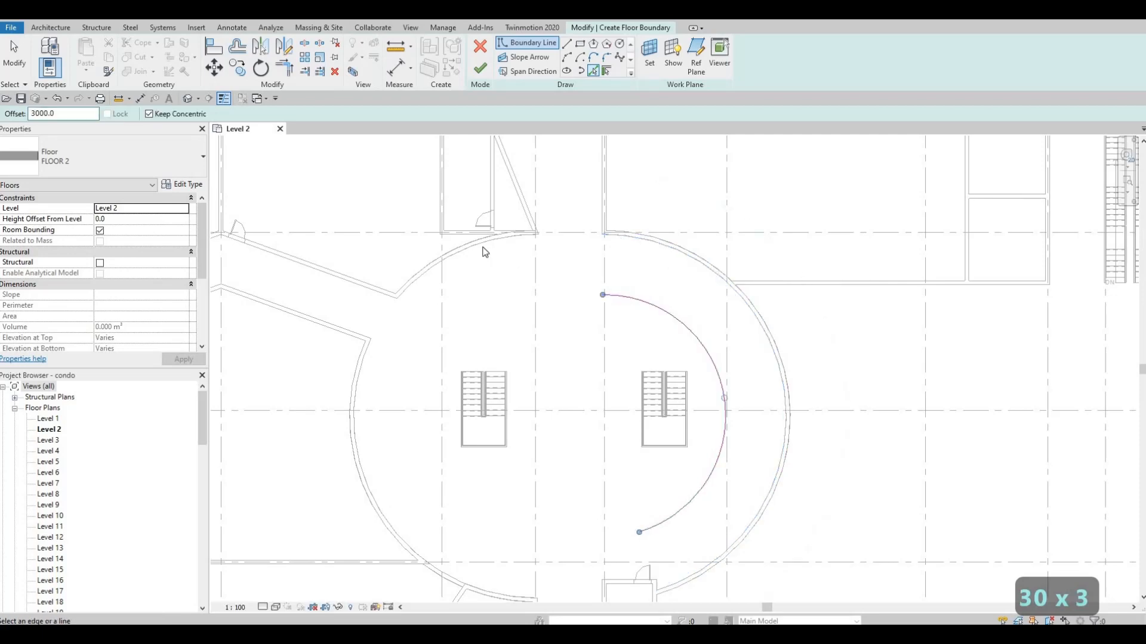
{"action": "left_click", "coordinate": [484, 252]}
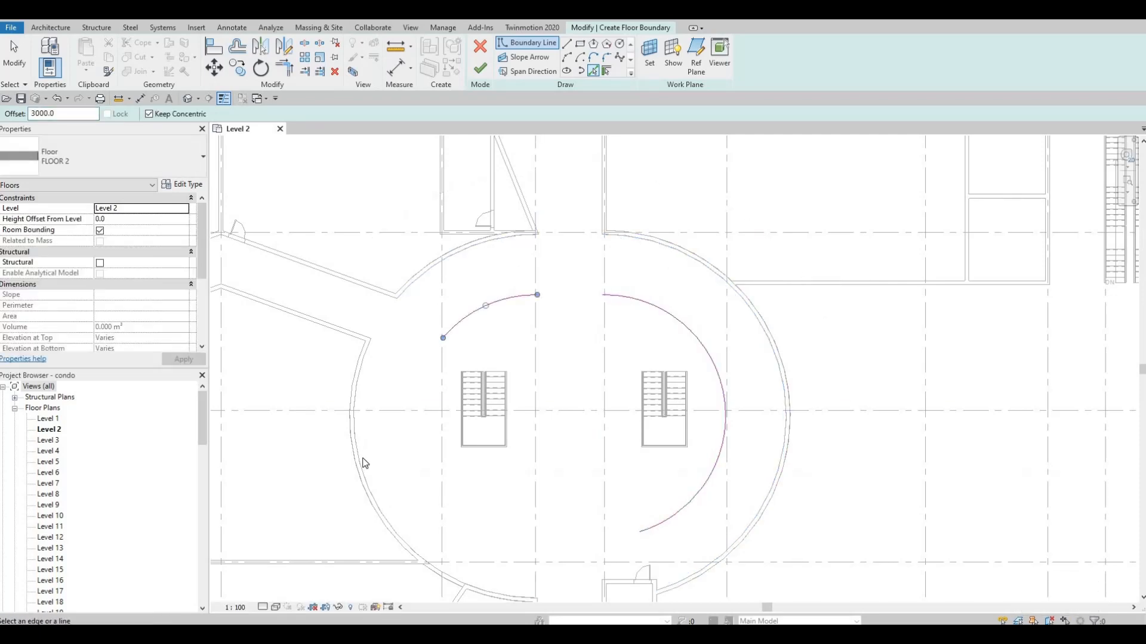
{"action": "middle_click_drag", "start_coordinate": [538, 478], "coordinate": [545, 369]}
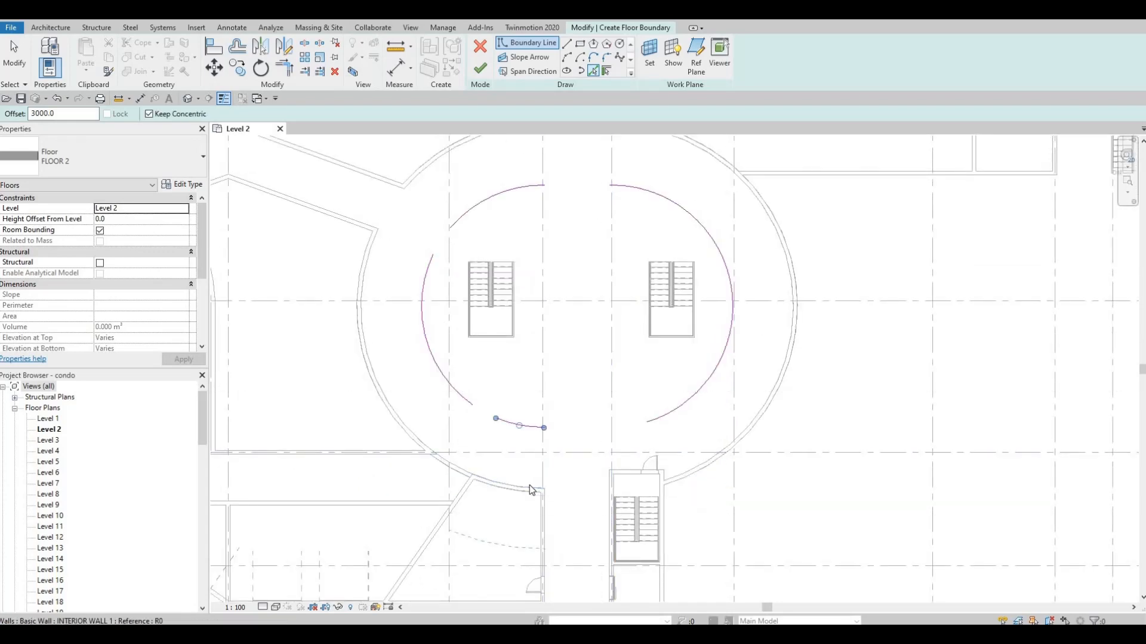
{"action": "key", "text": "Escape"}
{"action": "key", "text": "Escape"}
{"action": "key", "text": "Escape"}
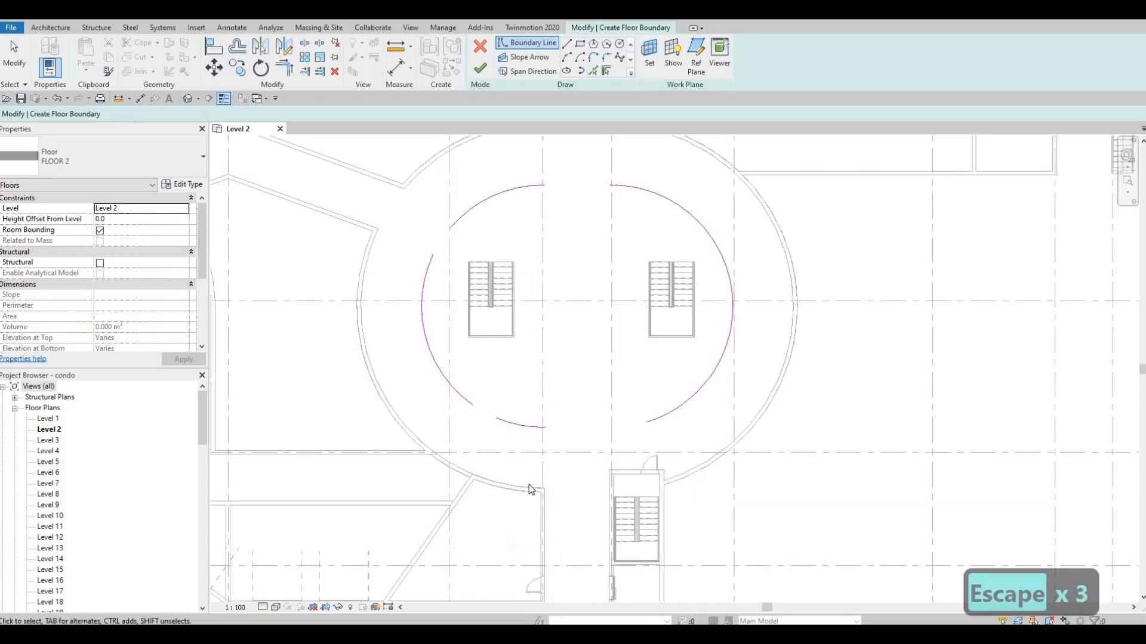
Add boundary lines along the lower landing edges of both staircases inside the large circular hall by picking the existing edges.
{"action": "scroll", "coordinate": [595, 447], "scroll_direction": "up", "scroll_amount": 1}
{"action": "scroll", "coordinate": [595, 453], "scroll_direction": "down", "scroll_amount": 1}
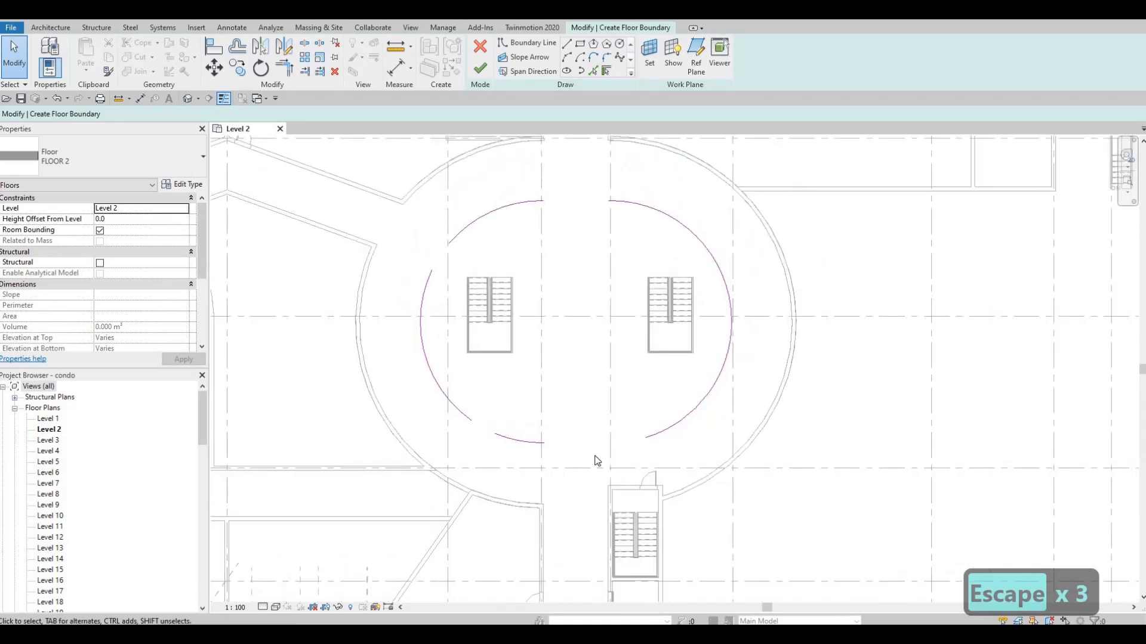
{"action": "scroll", "coordinate": [593, 457], "scroll_direction": "up", "scroll_amount": 1}
{"action": "scroll", "coordinate": [503, 391], "scroll_direction": "down", "scroll_amount": 1}
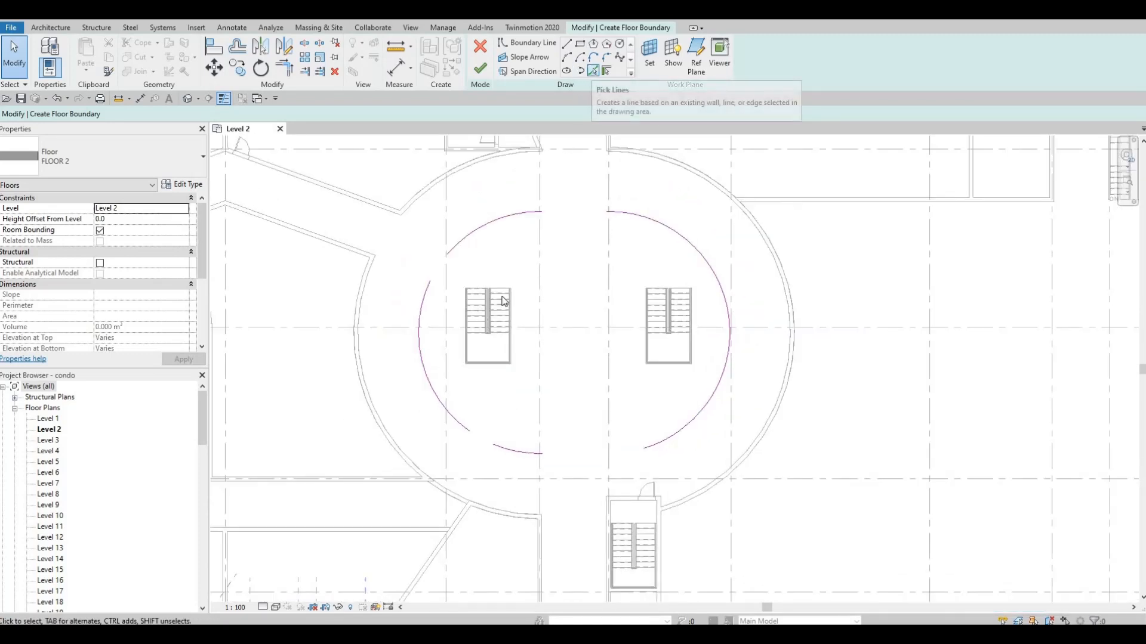
{"action": "left_click", "coordinate": [593, 71]}
{"action": "scroll", "coordinate": [516, 339], "scroll_direction": "up", "scroll_amount": 4}
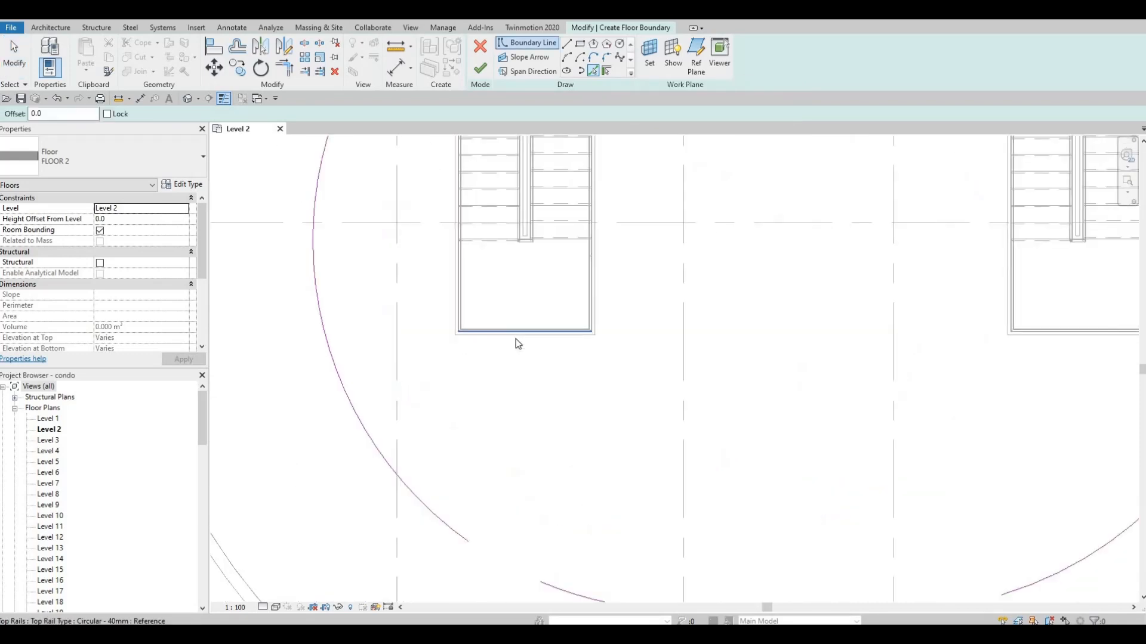
{"action": "left_click", "coordinate": [516, 339]}
{"action": "middle_click_drag", "start_coordinate": [709, 399], "coordinate": [487, 380]}
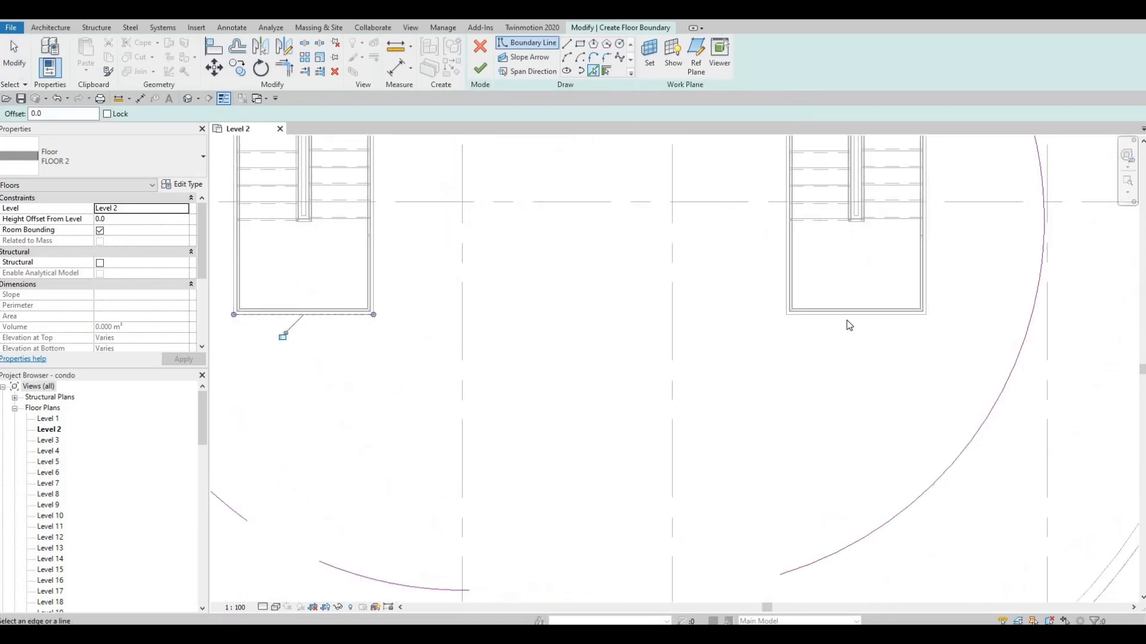
{"action": "key", "text": "Tab"}
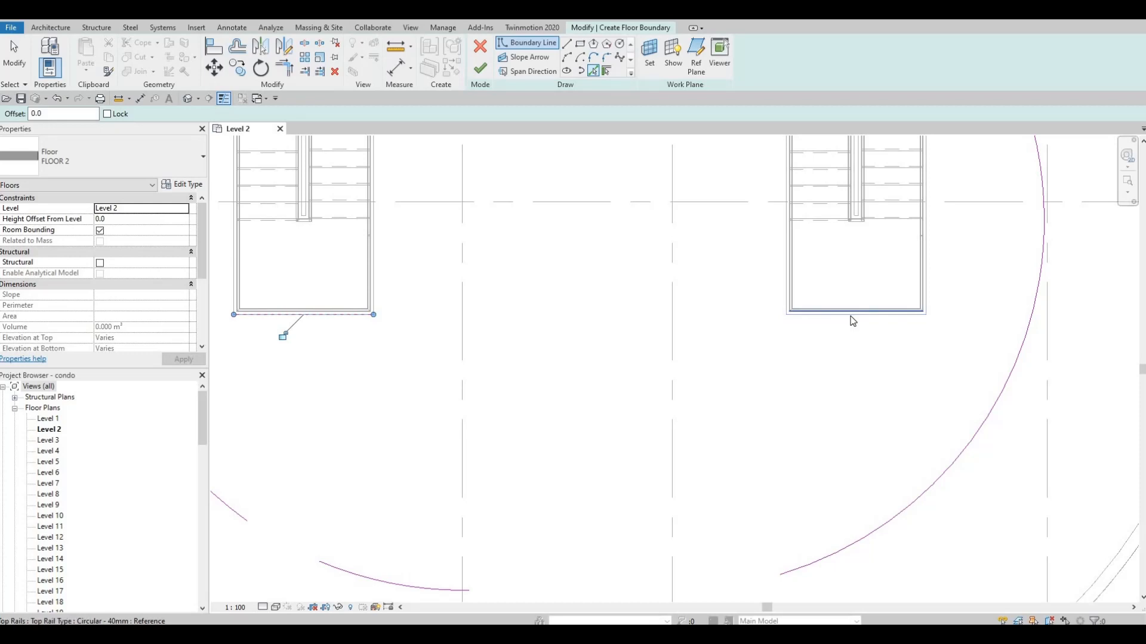
{"action": "left_click", "coordinate": [874, 320]}
{"action": "scroll", "coordinate": [969, 283], "scroll_direction": "down", "scroll_amount": 2}
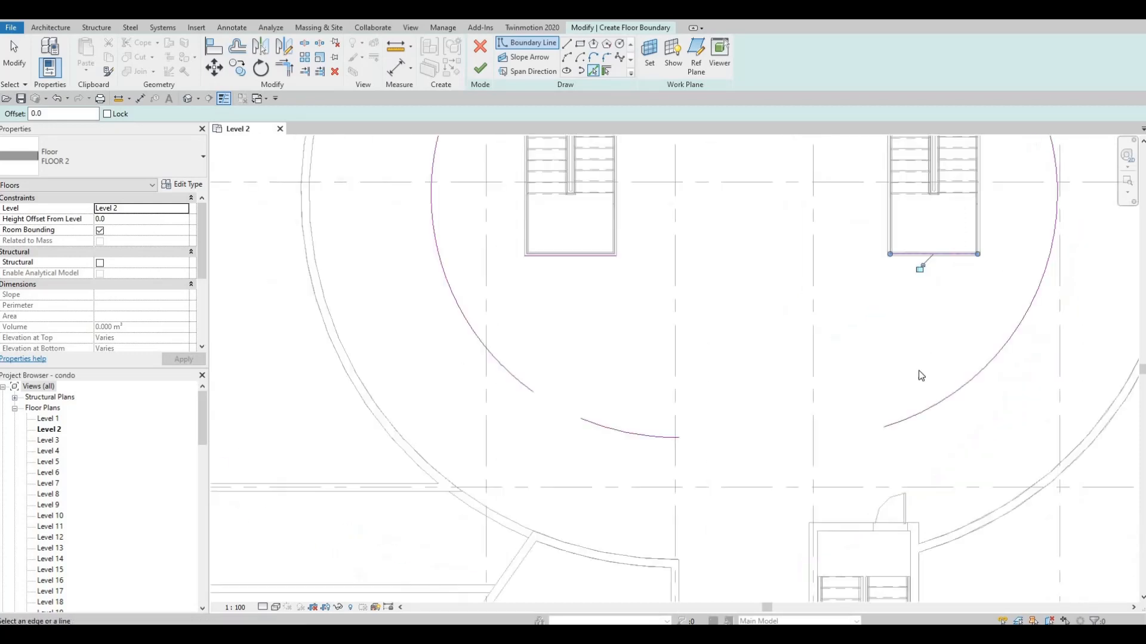
Add boundary lines along the outer landing sides of both staircases and along the top edges of their outer flights.
{"action": "middle_click_drag", "start_coordinate": [957, 270], "coordinate": [913, 316]}
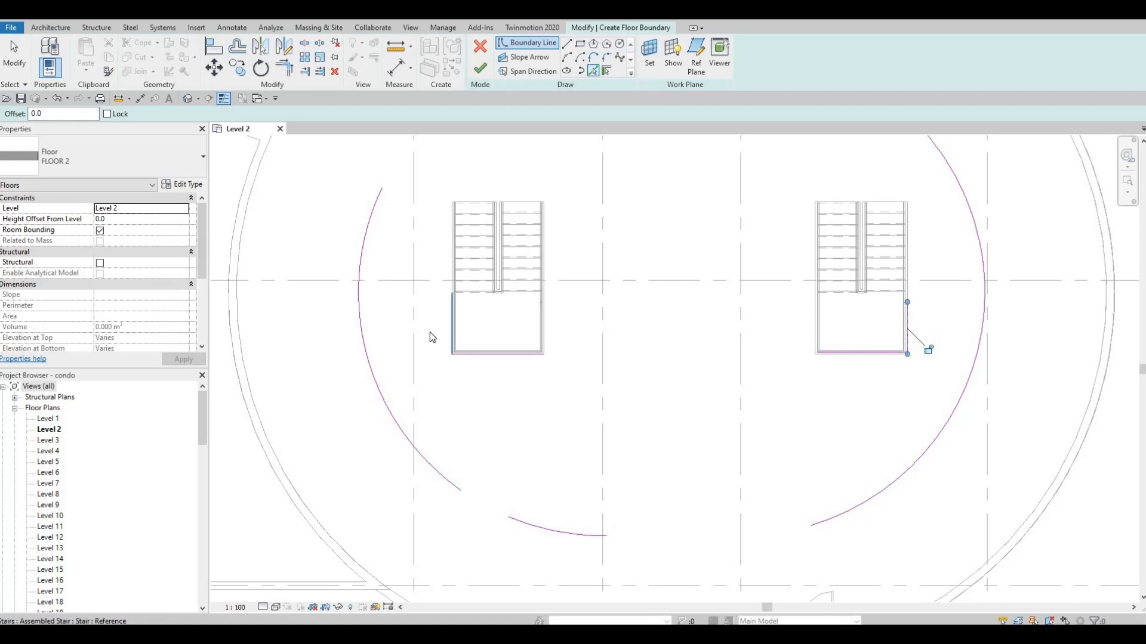
{"action": "left_click", "coordinate": [452, 327]}
{"action": "scroll", "coordinate": [457, 315], "scroll_direction": "down", "scroll_amount": 2}
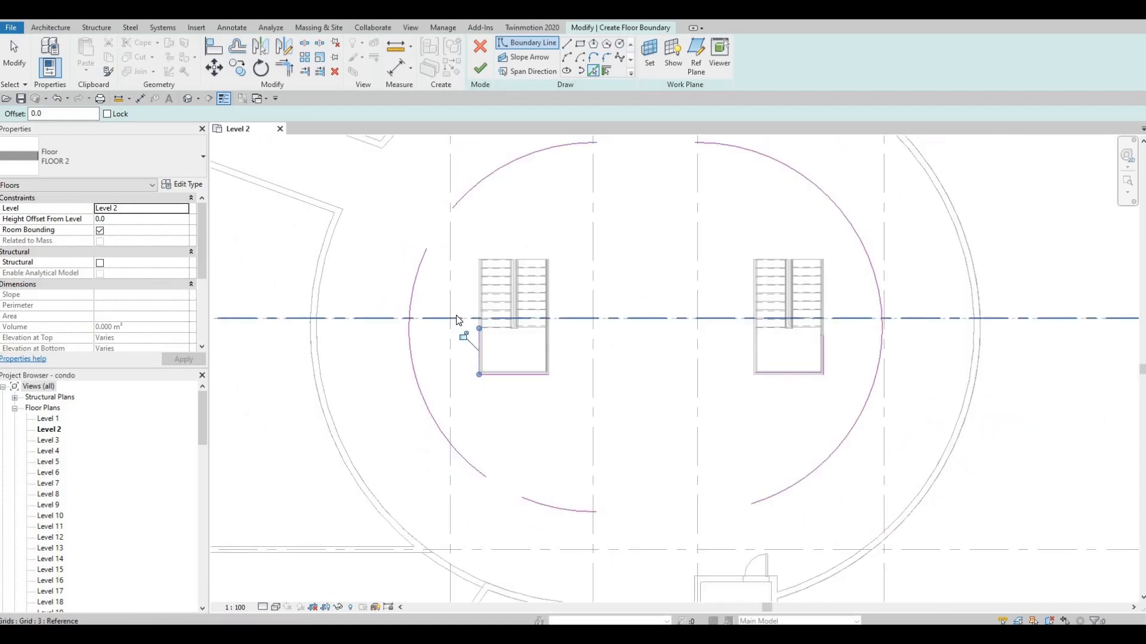
{"action": "scroll", "coordinate": [491, 263], "scroll_direction": "up", "scroll_amount": 4}
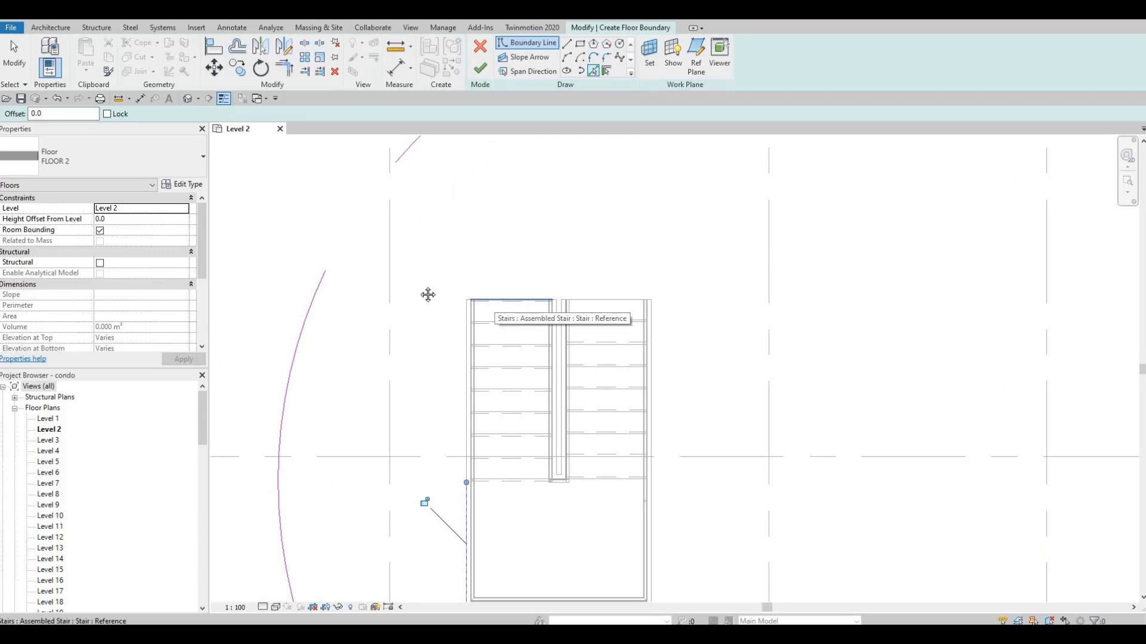
{"action": "left_click", "coordinate": [494, 300]}
{"action": "middle_click_drag", "start_coordinate": [839, 386], "coordinate": [614, 307]}
{"action": "scroll", "coordinate": [814, 271], "scroll_direction": "down", "scroll_amount": 2}
{"action": "middle_click_drag", "start_coordinate": [1012, 341], "coordinate": [788, 348]}
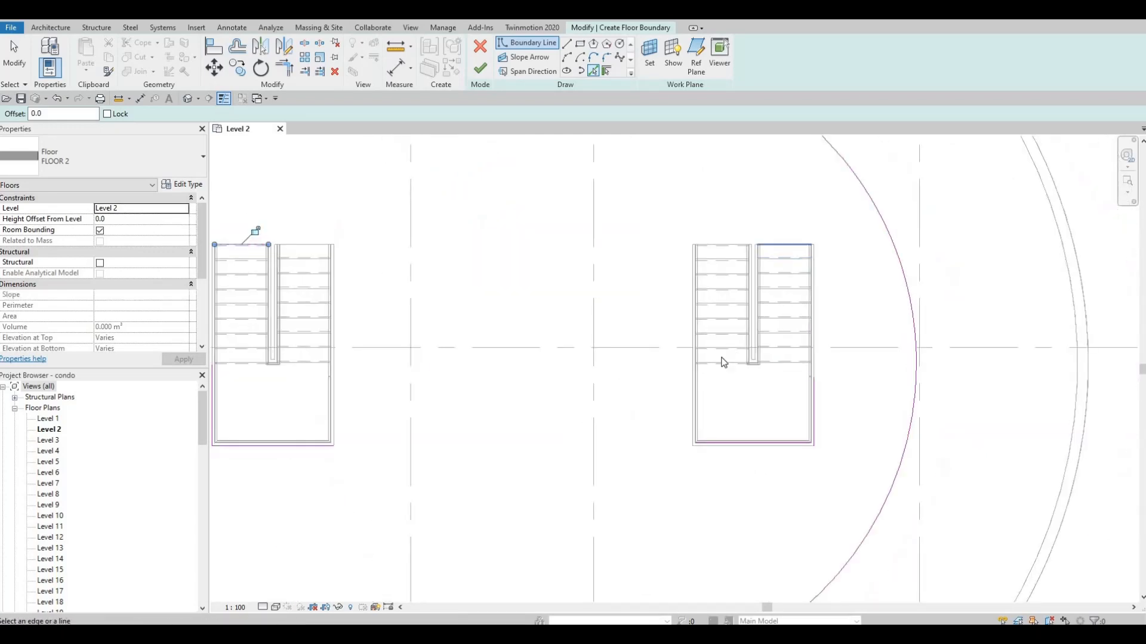
{"action": "scroll", "coordinate": [780, 388], "scroll_direction": "down", "scroll_amount": 2}
{"action": "key", "text": "Escape"}
{"action": "key", "text": "Escape"}
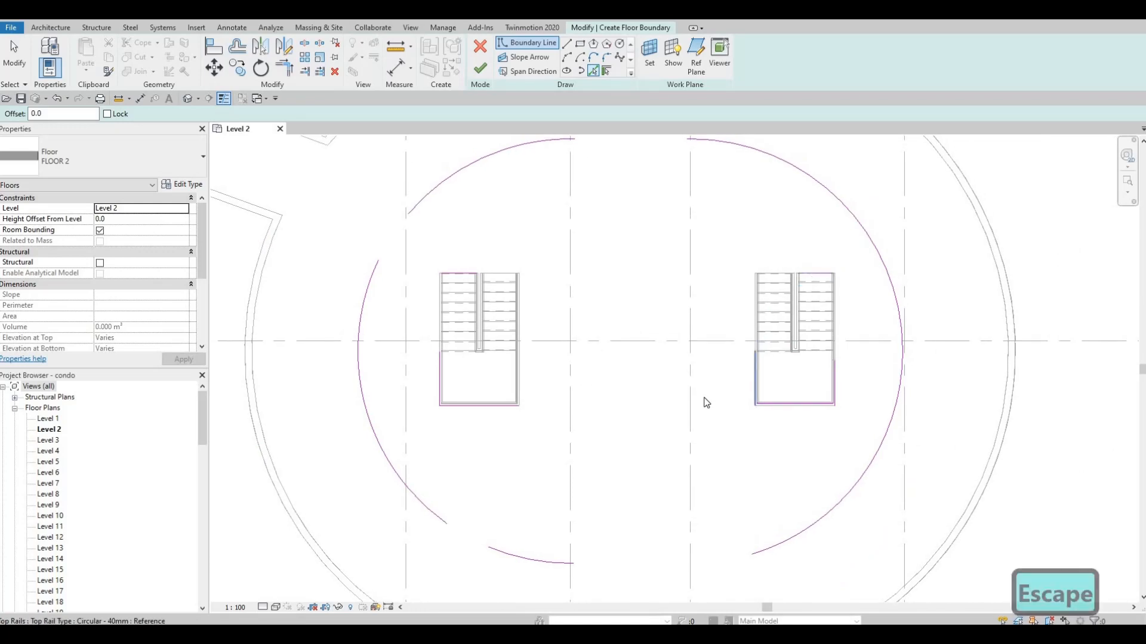
Trim/extend the left staircase's boundary lines so the top line runs from the left hall arc to the outer side line.
{"action": "key", "text": "t"}
{"action": "key", "text": "r"}
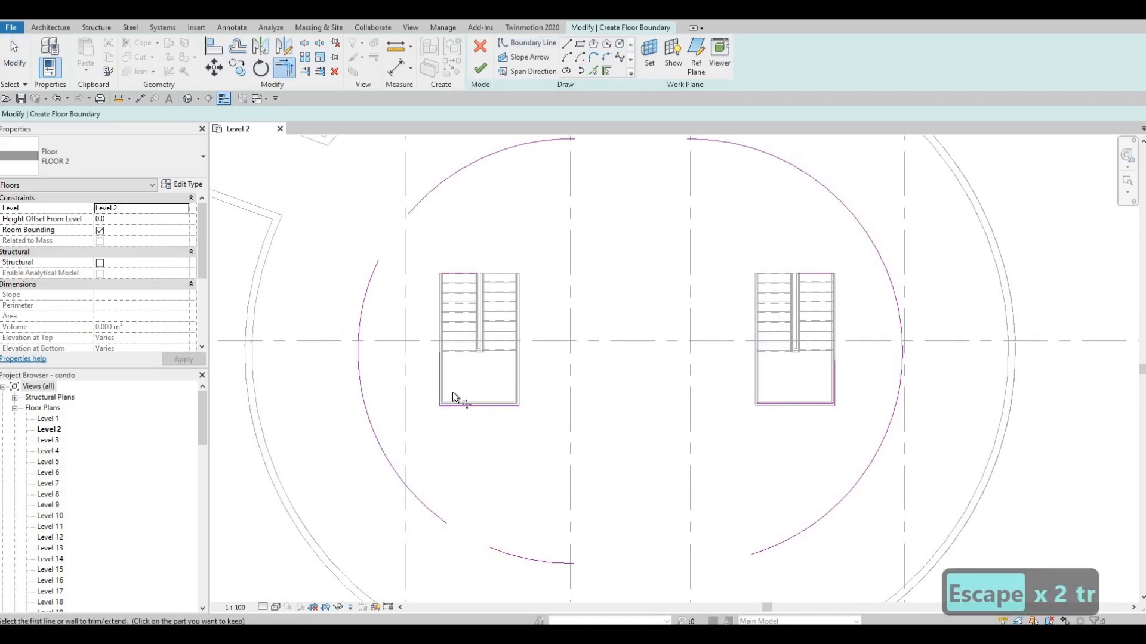
{"action": "left_click", "coordinate": [439, 374]}
{"action": "left_click", "coordinate": [452, 274]}
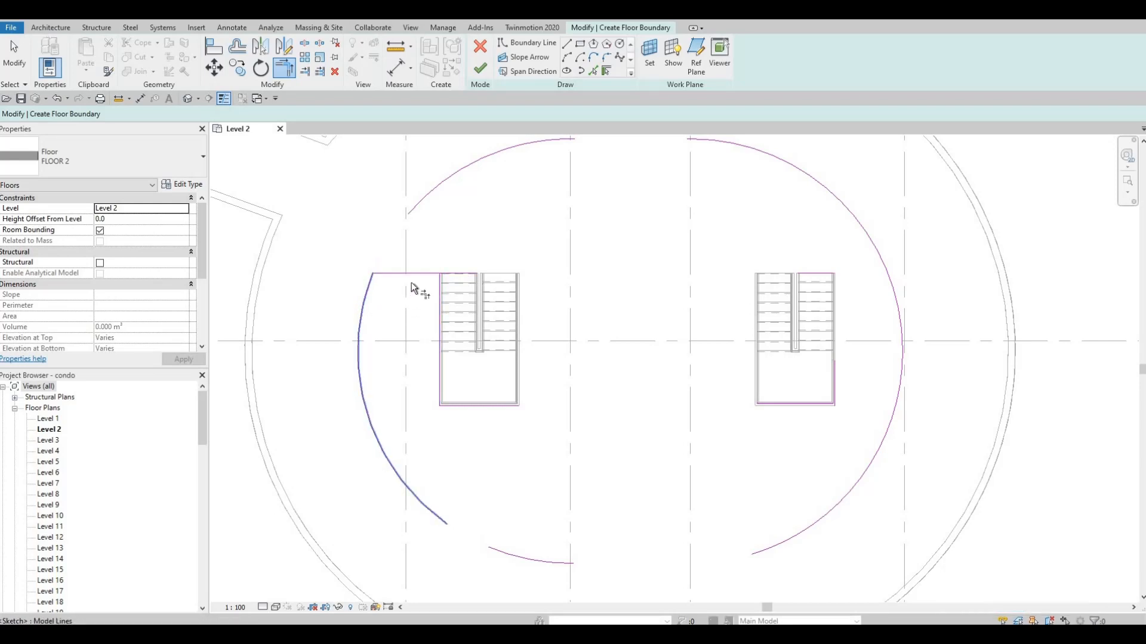
{"action": "left_click", "coordinate": [421, 273]}
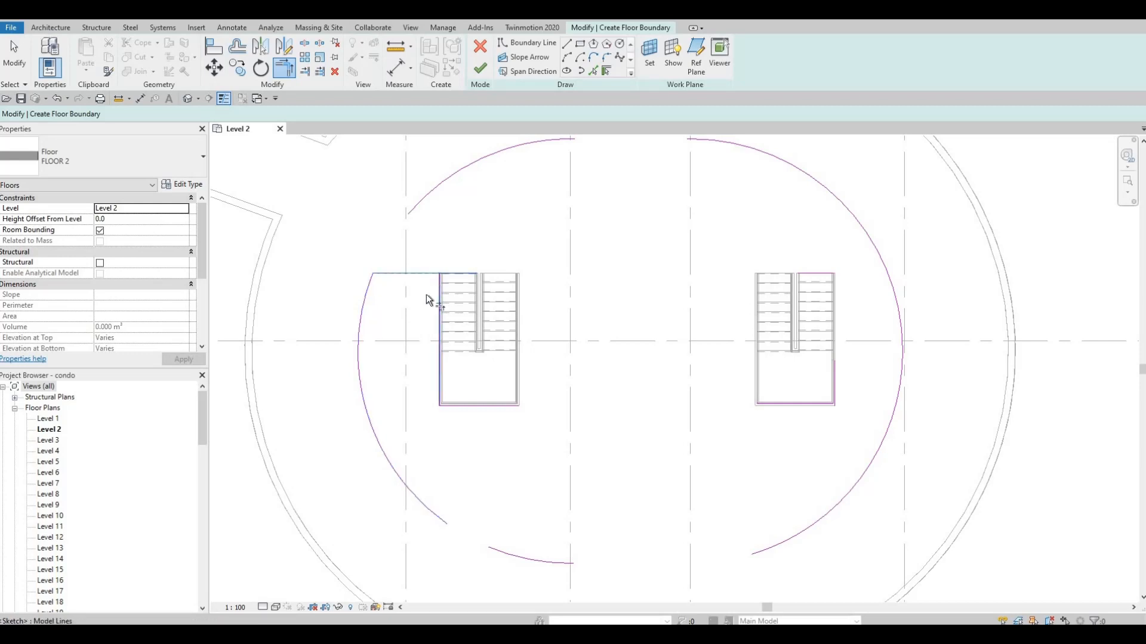
{"action": "left_click", "coordinate": [424, 293]}
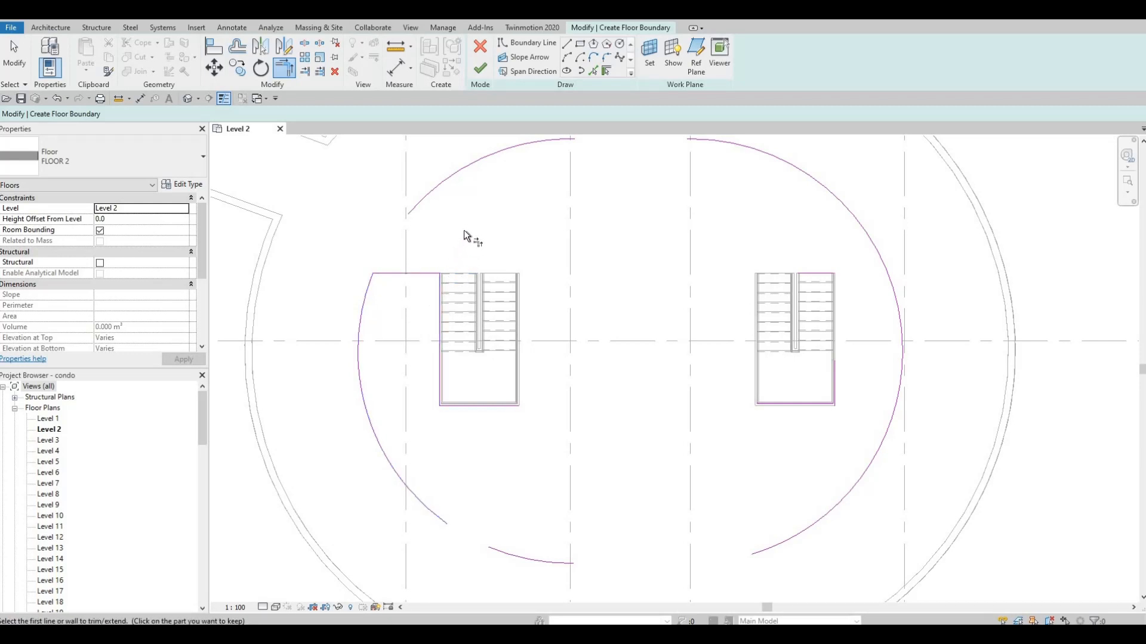
Try to trim the right hall arc directly to the top boundary line of the right staircase.
{"action": "scroll", "coordinate": [637, 362], "scroll_direction": "down", "scroll_amount": 2}
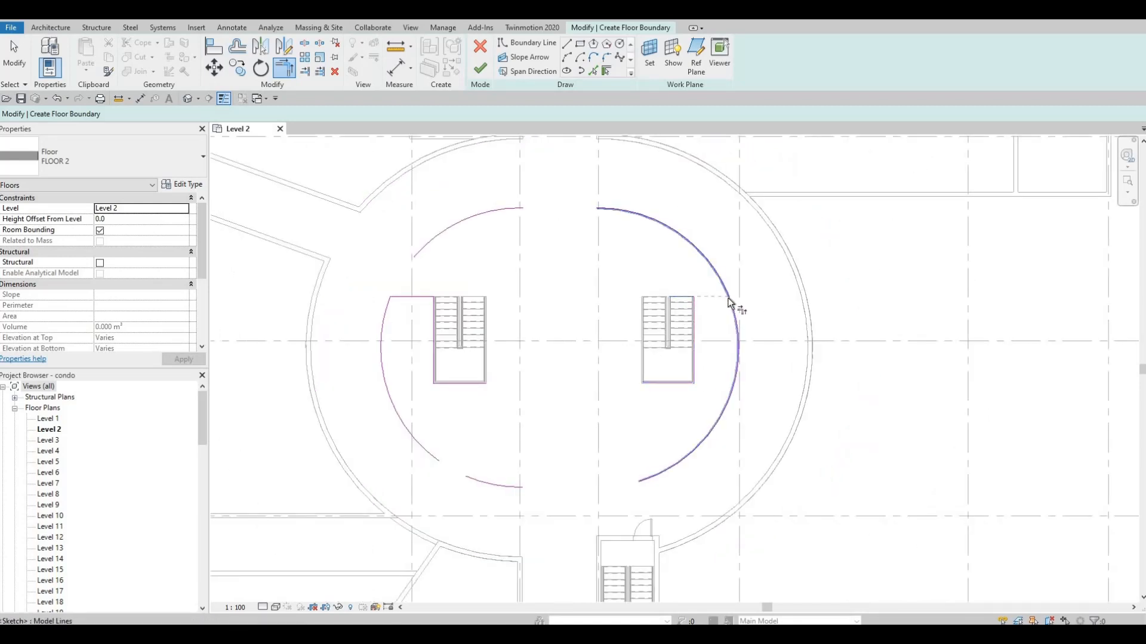
{"action": "left_click", "coordinate": [721, 335]}
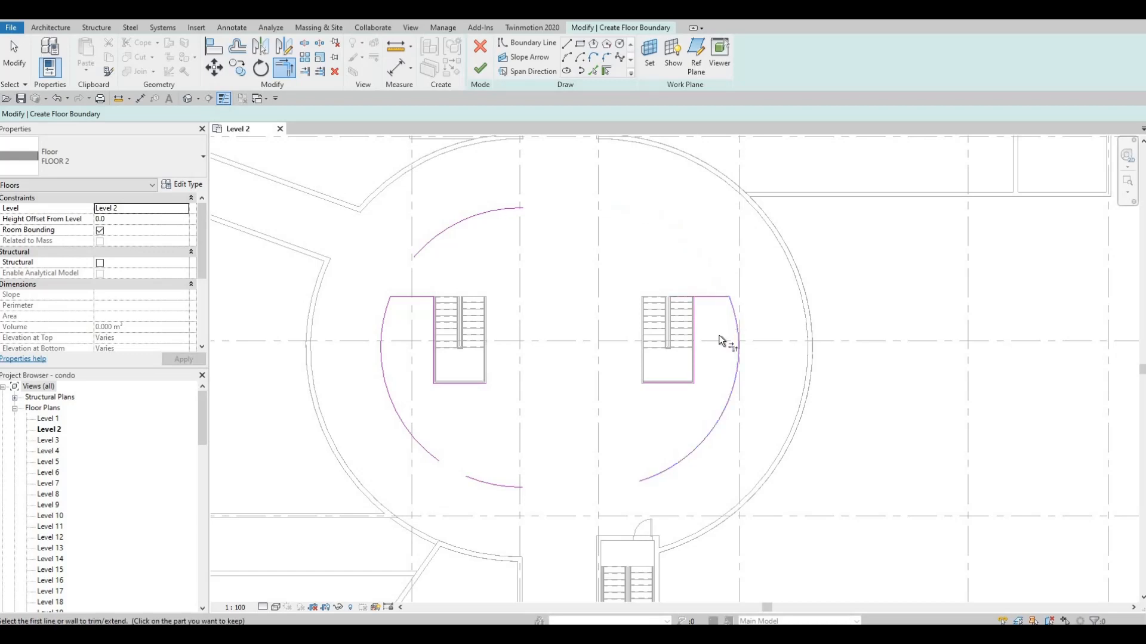
{"action": "key", "text": "ctrl+z"}
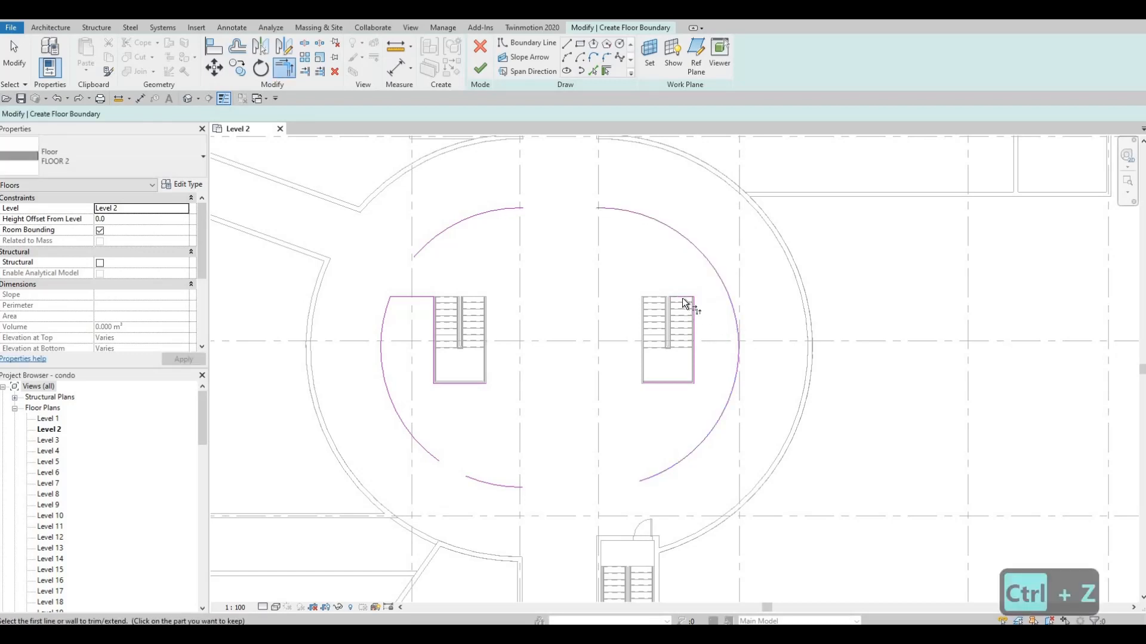
{"action": "left_click", "coordinate": [729, 325]}
{"action": "left_click", "coordinate": [735, 327]}
{"action": "key", "text": "ctrl+z"}
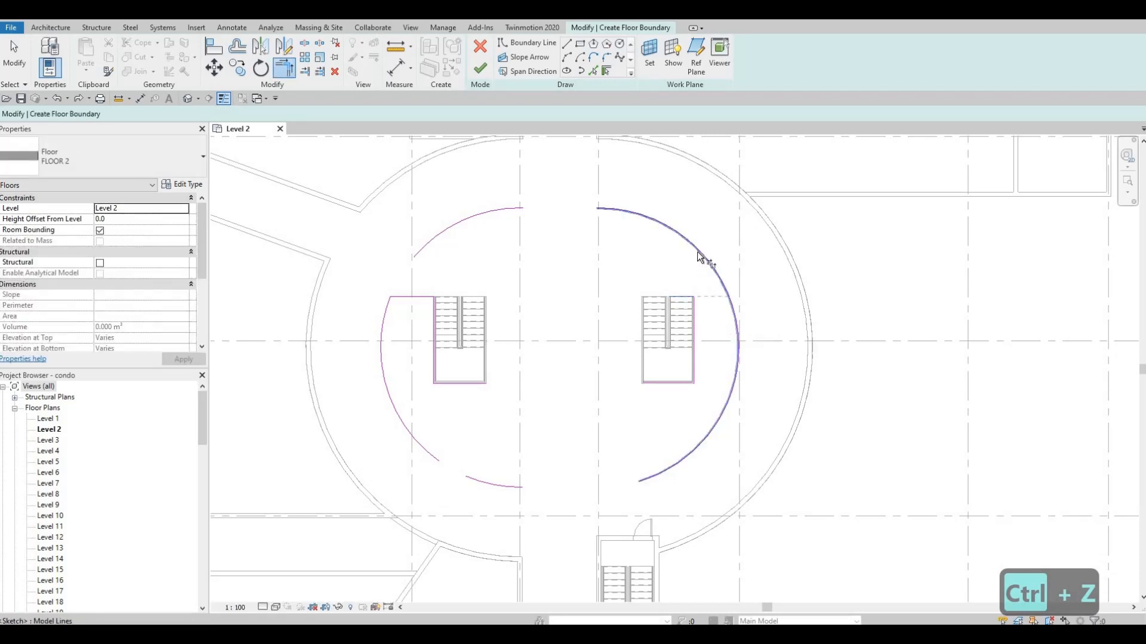
{"action": "left_click", "coordinate": [699, 253]}
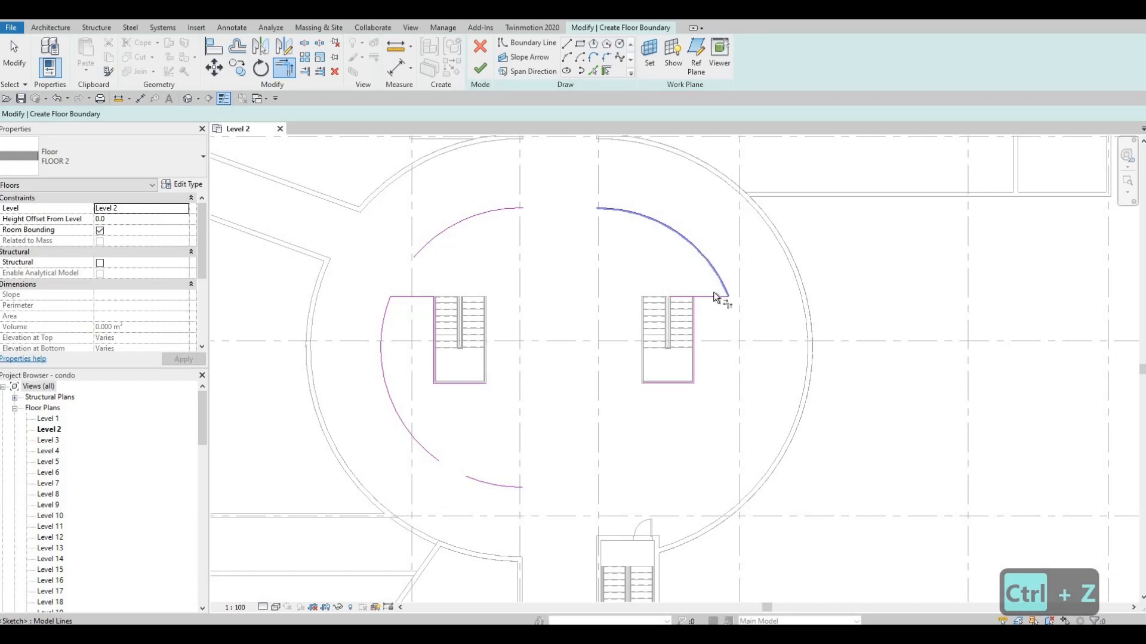
{"action": "key", "text": "ctrl+z"}
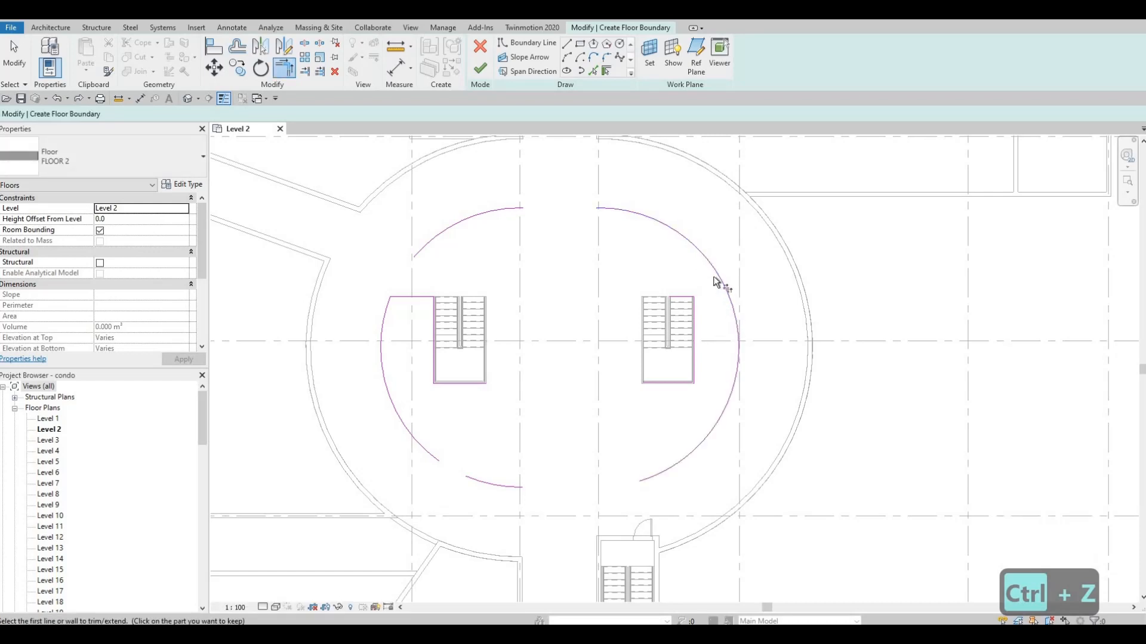
{"action": "key", "text": "Escape"}
{"action": "key", "text": "Escape"}
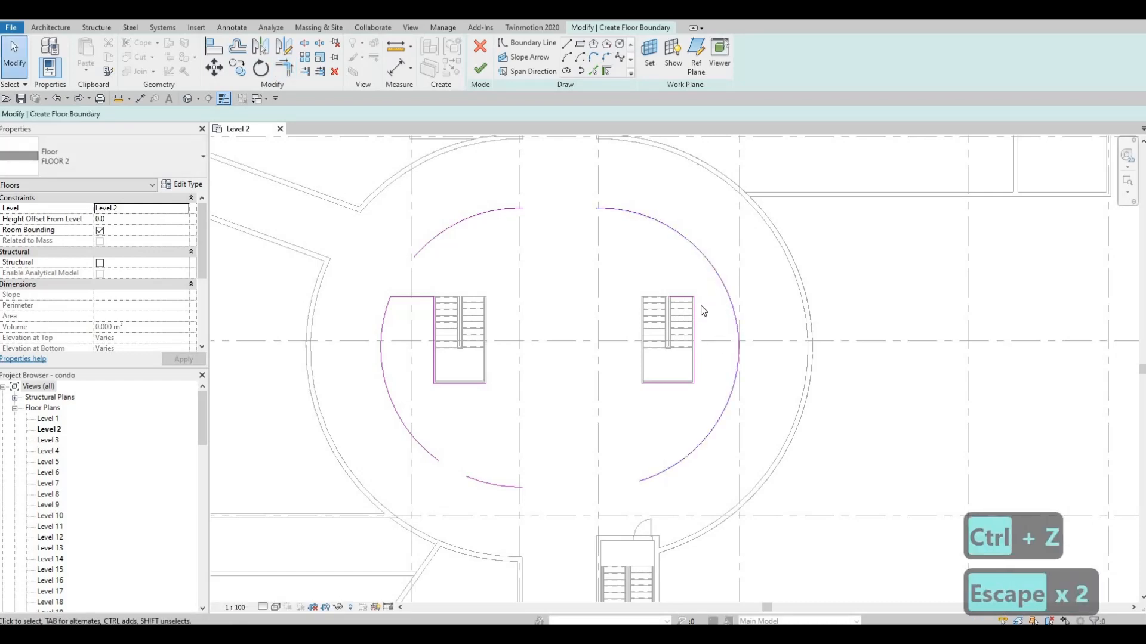
Split the right hall arc just above the right staircase, with Delete Inner Segment unchecked.
{"action": "key", "text": "s"}
{"action": "key", "text": "l"}
{"action": "left_click", "coordinate": [705, 258]}
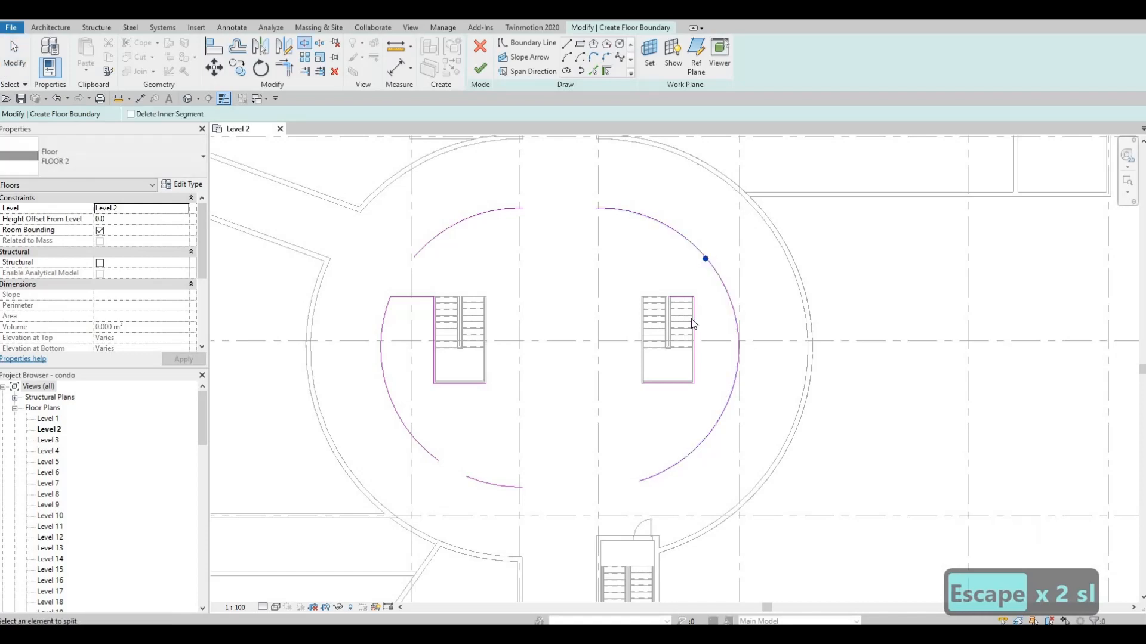
{"action": "key", "text": "Escape"}
{"action": "key", "text": "Escape"}
Trim/extend the right staircase's top boundary line to join the lower part of the split arc and the outer side line.
{"action": "key", "text": "t"}
{"action": "key", "text": "r"}
{"action": "left_click", "coordinate": [734, 313]}
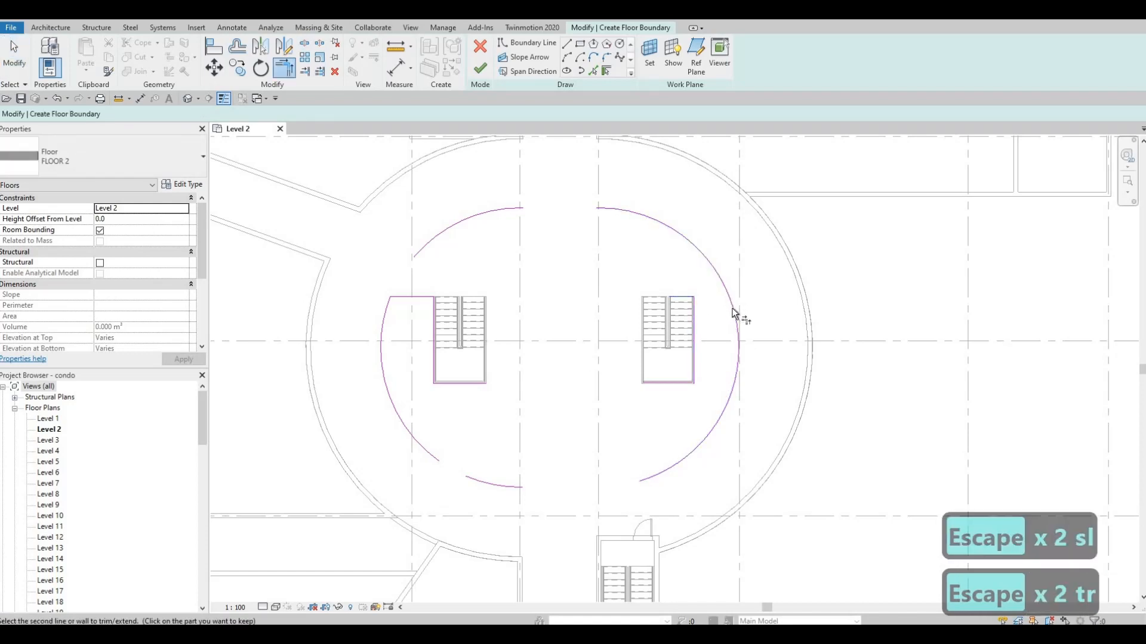
{"action": "middle_click", "coordinate": [672, 281]}
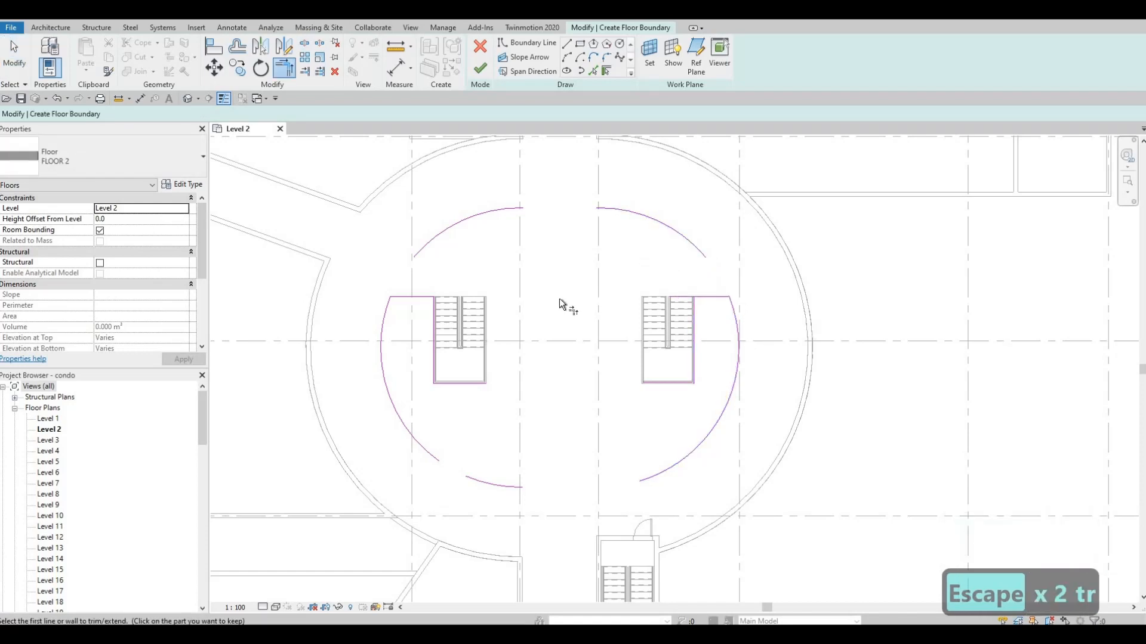
{"action": "middle_click_drag", "start_coordinate": [644, 284], "coordinate": [651, 287]}
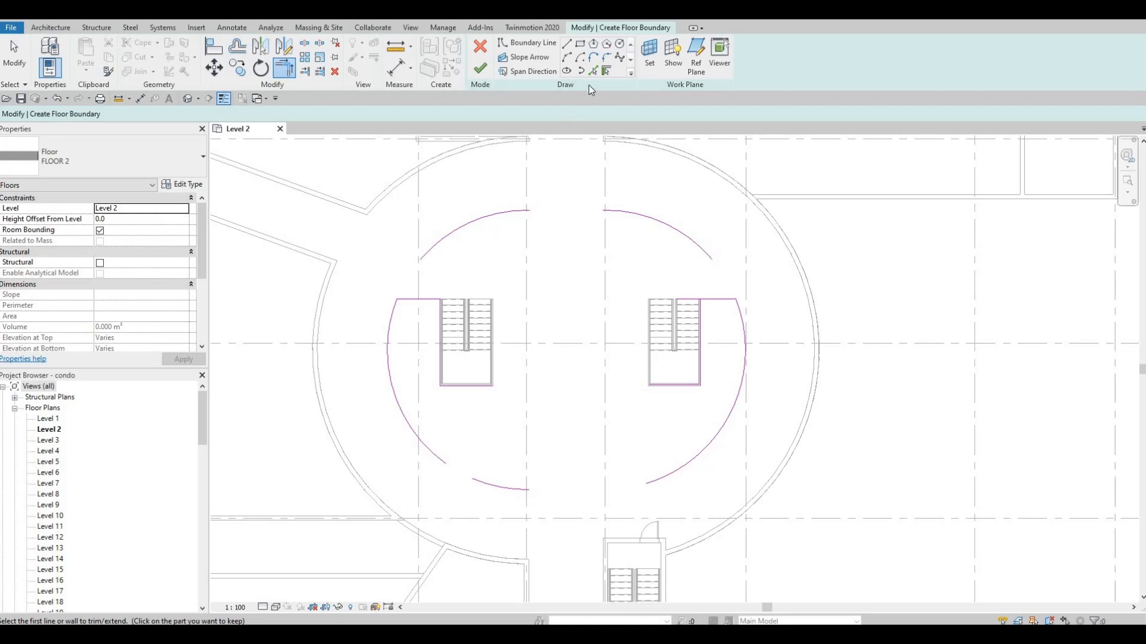
Add boundary lines along the inner sides of both staircases by picking their edges.
{"action": "key", "text": "Escape"}
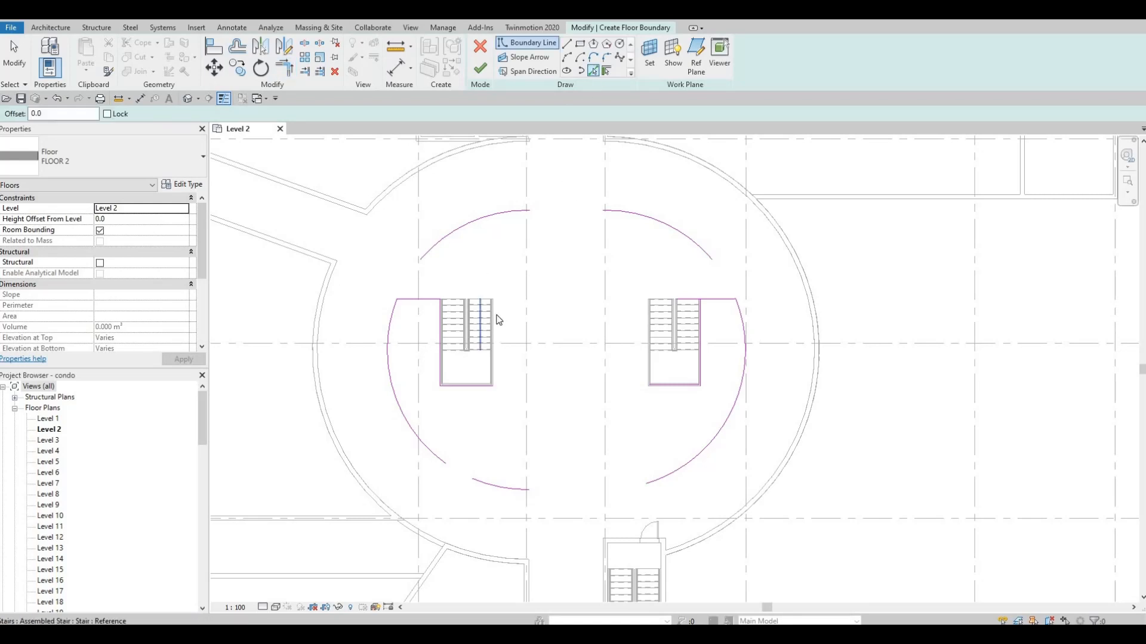
{"action": "left_click", "coordinate": [494, 318]}
{"action": "left_click", "coordinate": [643, 319]}
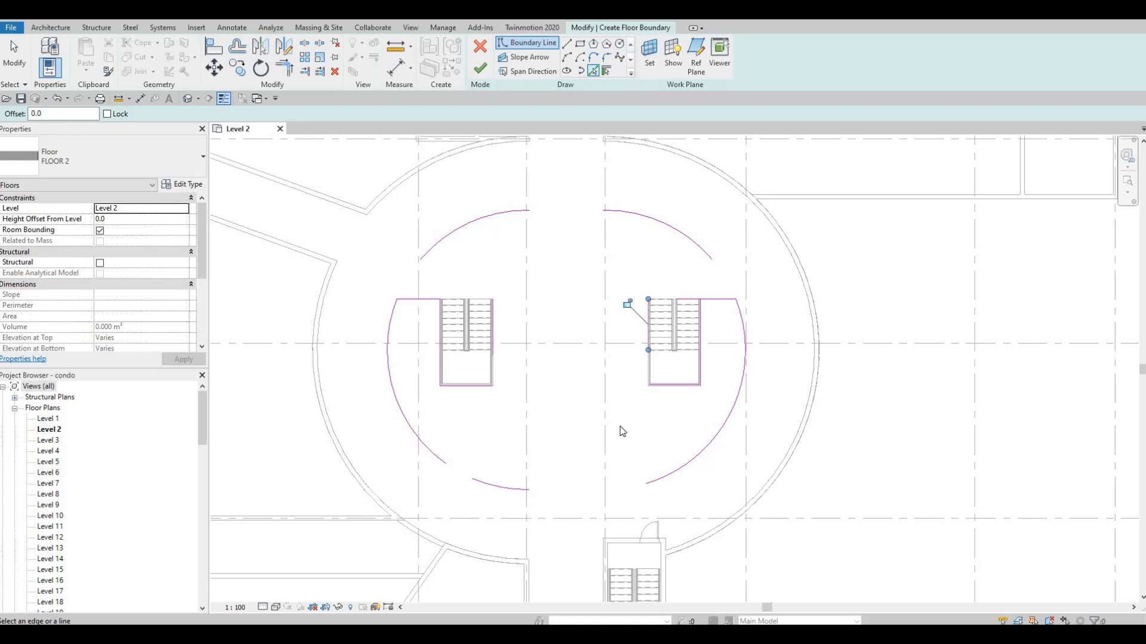
{"action": "key", "text": "Escape"}
{"action": "key", "text": "Escape"}
Trim/extend the inner side boundary lines of both staircases to their lower landing lines, forming closed corners.
{"action": "key", "text": "t"}
{"action": "key", "text": "r"}
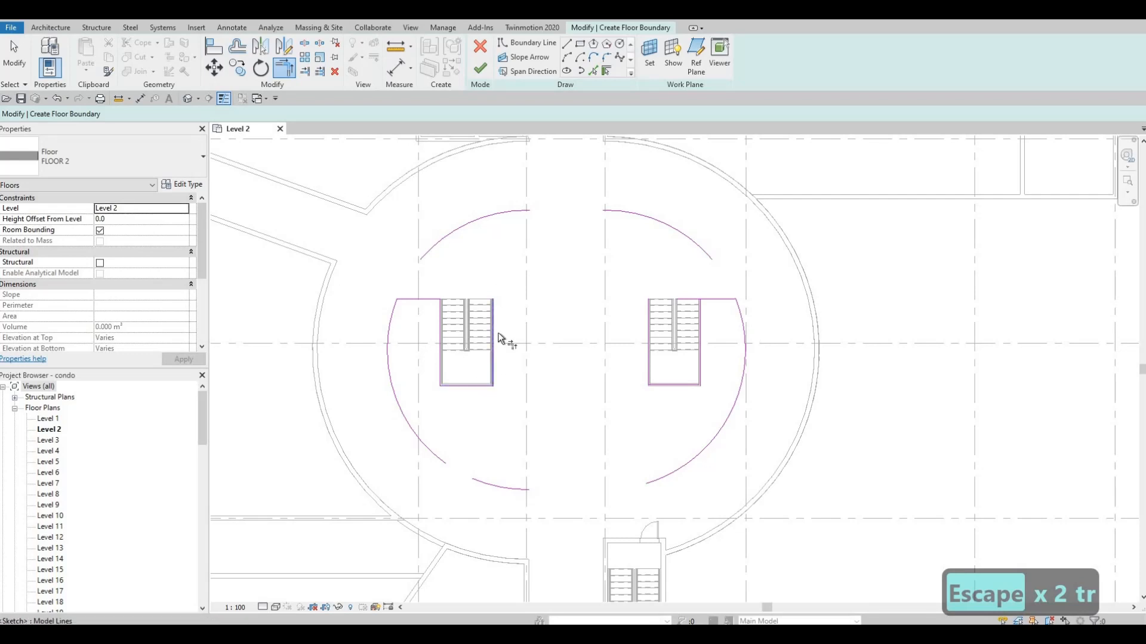
{"action": "scroll", "coordinate": [499, 280], "scroll_direction": "up", "scroll_amount": 1}
{"action": "middle_click_drag", "start_coordinate": [497, 306], "coordinate": [498, 343]}
{"action": "scroll", "coordinate": [497, 343], "scroll_direction": "down", "scroll_amount": 1}
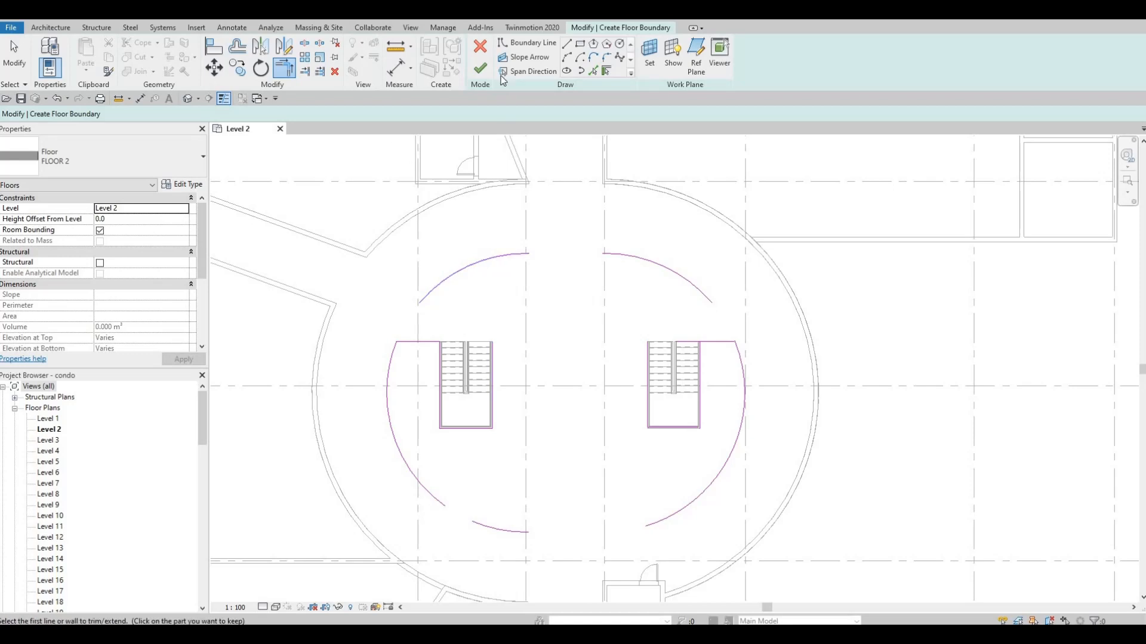
Draw slanted boundary lines from both staircases' inner top corners to the upper hall arcs, about 3476 long at 145° and 3181 long at 35°.
{"action": "left_click", "coordinate": [567, 44]}
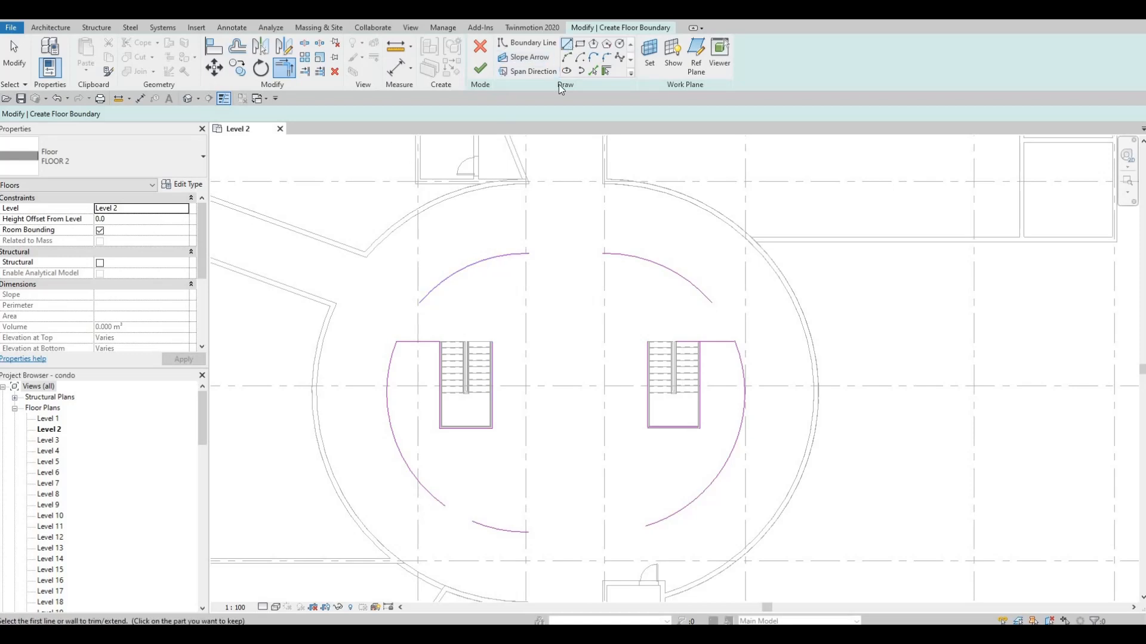
{"action": "left_click", "coordinate": [491, 341]}
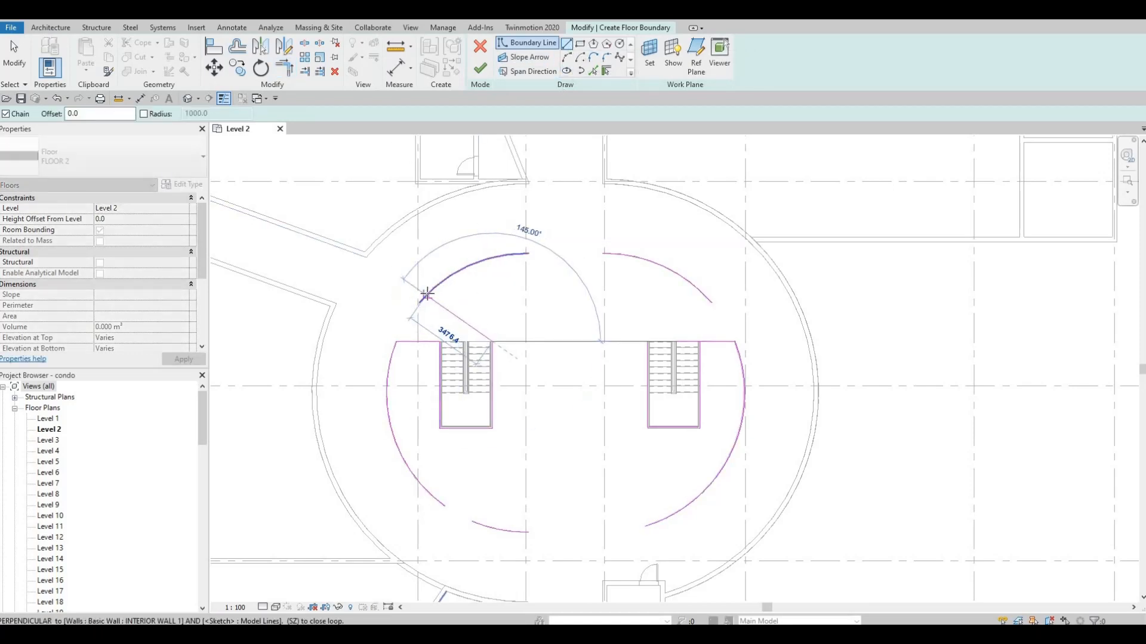
{"action": "left_click", "coordinate": [456, 297]}
{"action": "key", "text": "Escape"}
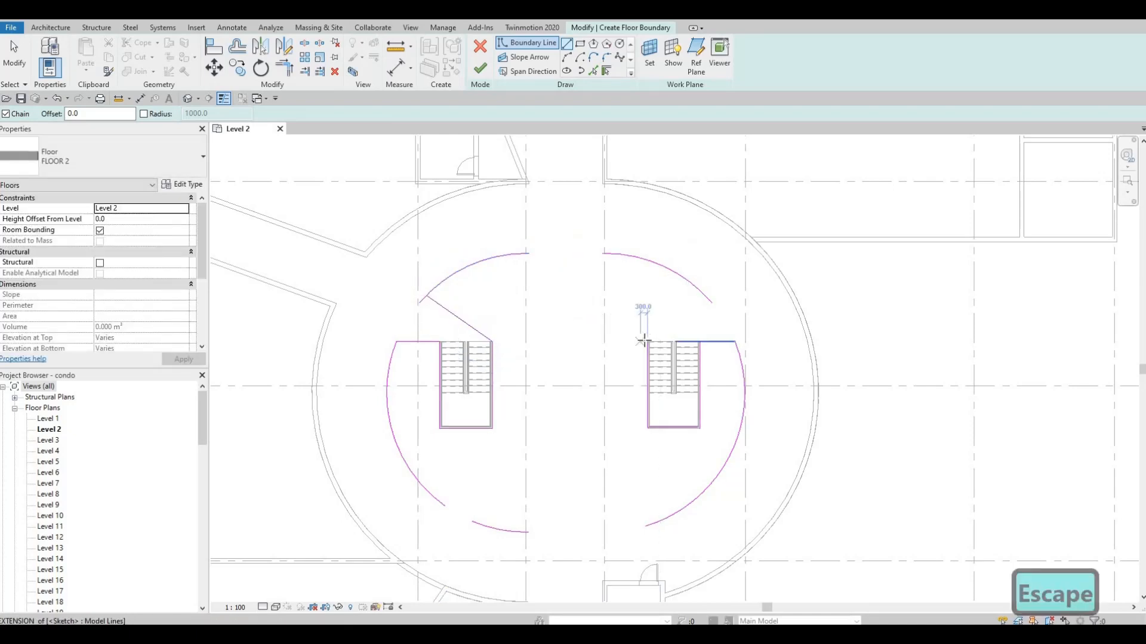
{"action": "left_click", "coordinate": [647, 342]}
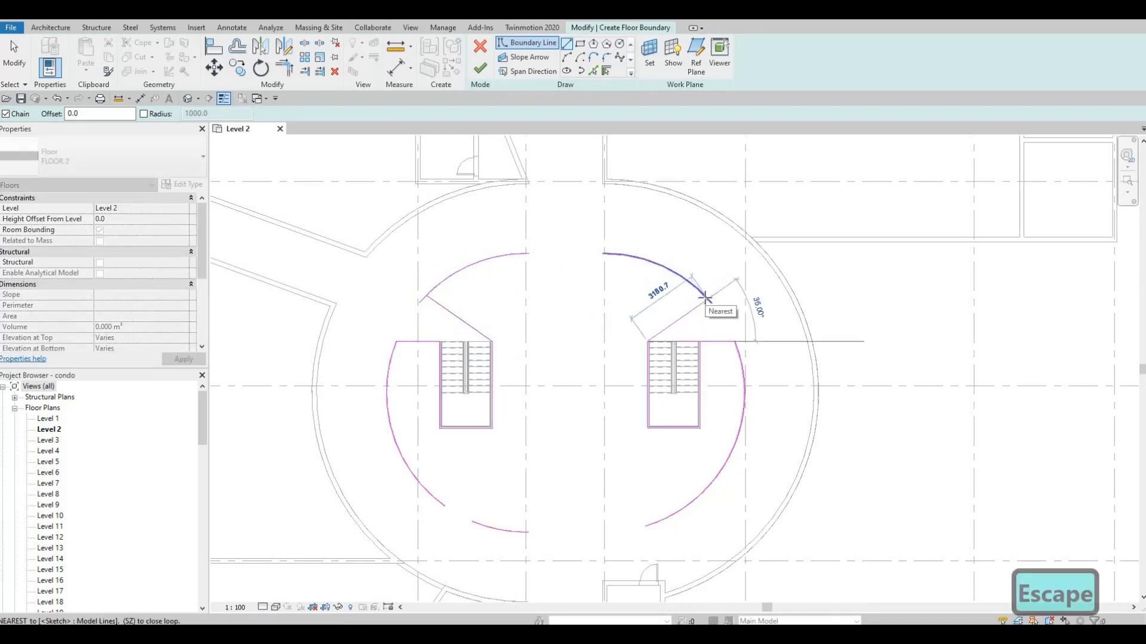
{"action": "left_click", "coordinate": [679, 326]}
{"action": "key", "text": "Escape"}
{"action": "key", "text": "Escape"}
{"action": "key", "text": "Escape"}
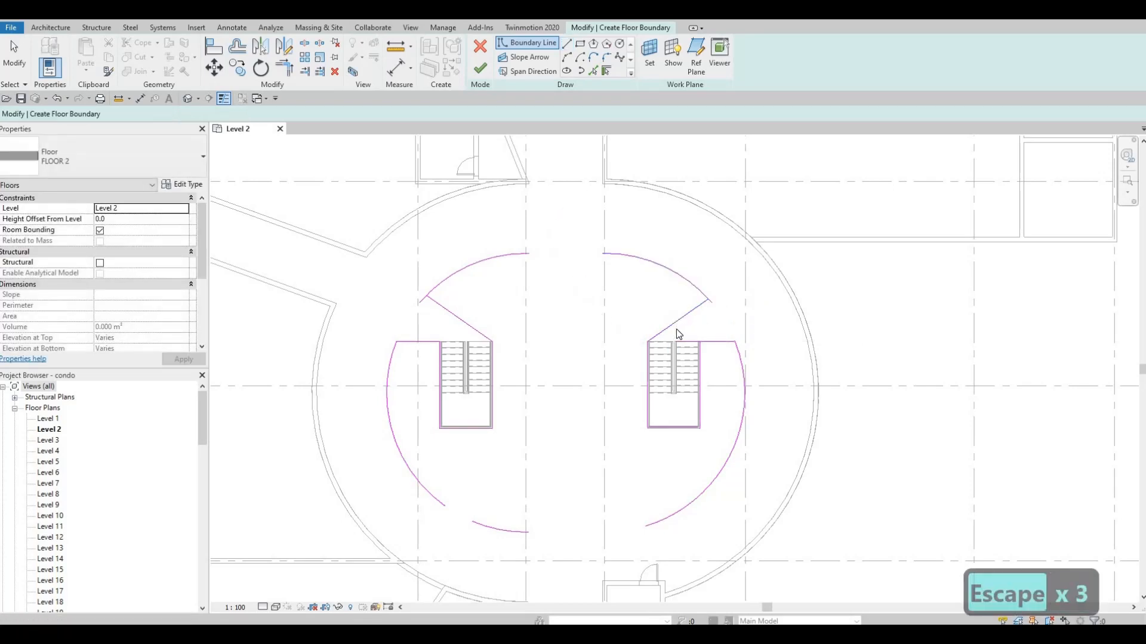
Trim/extend the two slanted boundary lines and the upper hall arcs to each other, forming closed corners beside both staircases.
{"action": "key", "text": "t"}
{"action": "key", "text": "r"}
{"action": "left_click", "coordinate": [695, 311]}
{"action": "left_click", "coordinate": [699, 291]}
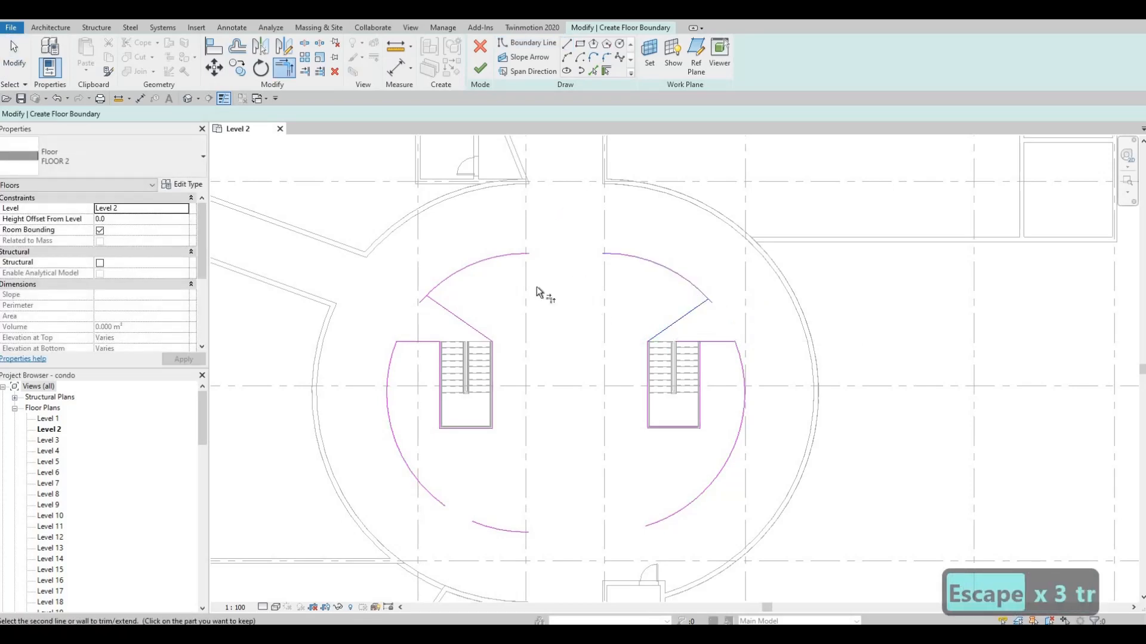
{"action": "left_click", "coordinate": [445, 305]}
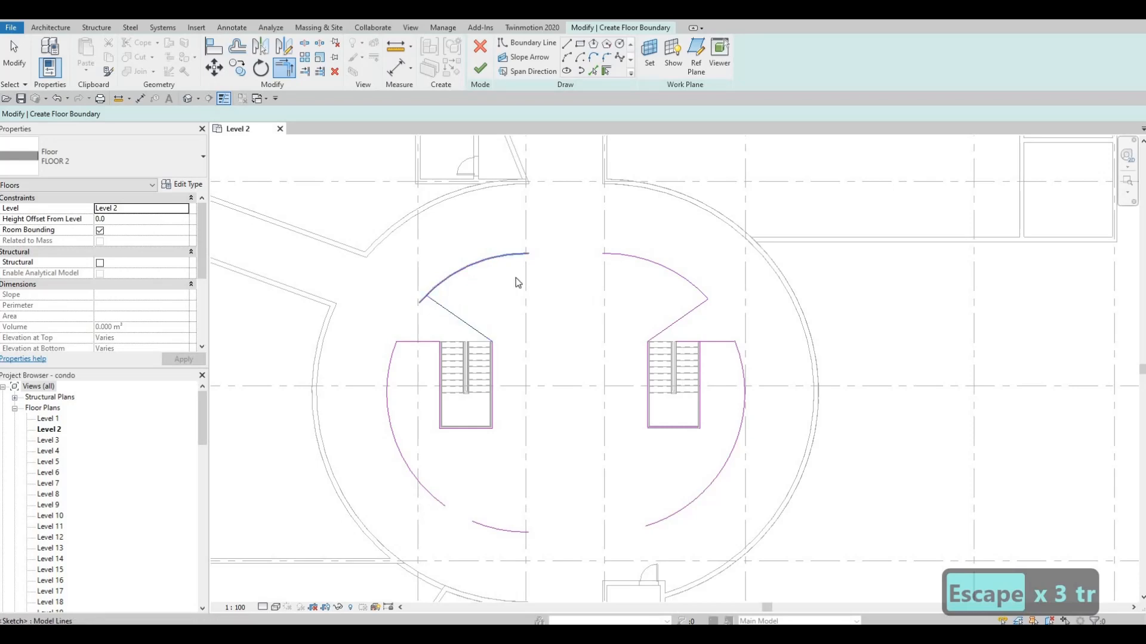
{"action": "left_click", "coordinate": [521, 256]}
{"action": "key", "text": "Escape"}
{"action": "key", "text": "Escape"}
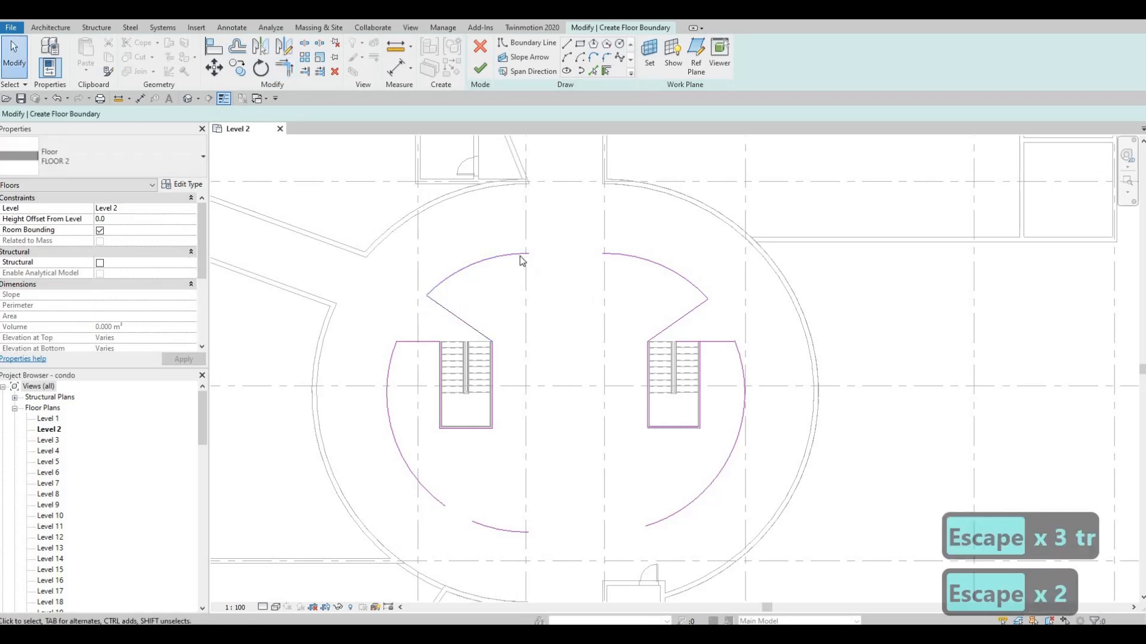
Draw a horizontal boundary line about 3202 long joining the open ends of the two upper hall arcs.
{"action": "left_click", "coordinate": [615, 257]}
{"action": "key", "text": "Escape"}
{"action": "left_click", "coordinate": [616, 260]}
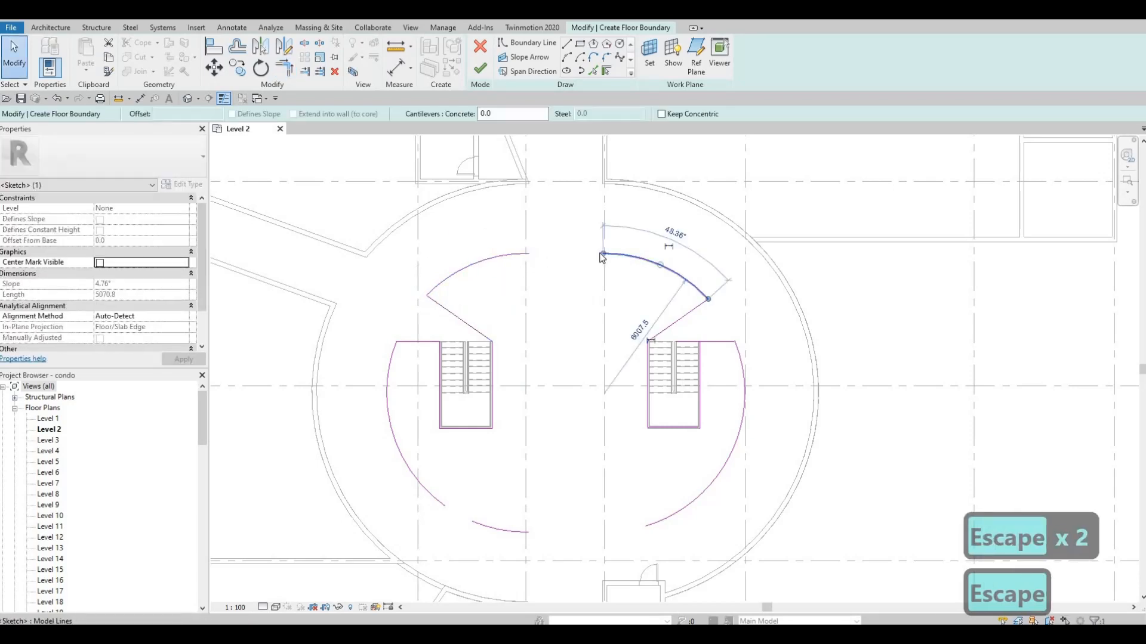
{"action": "left_click", "coordinate": [566, 44]}
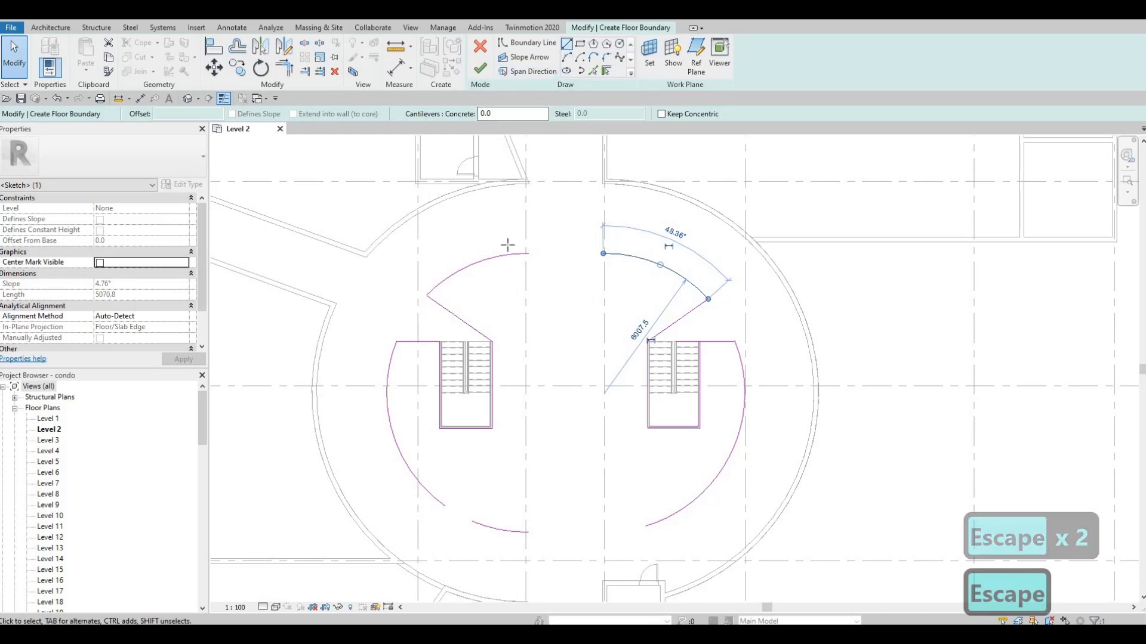
{"action": "left_click", "coordinate": [600, 254]}
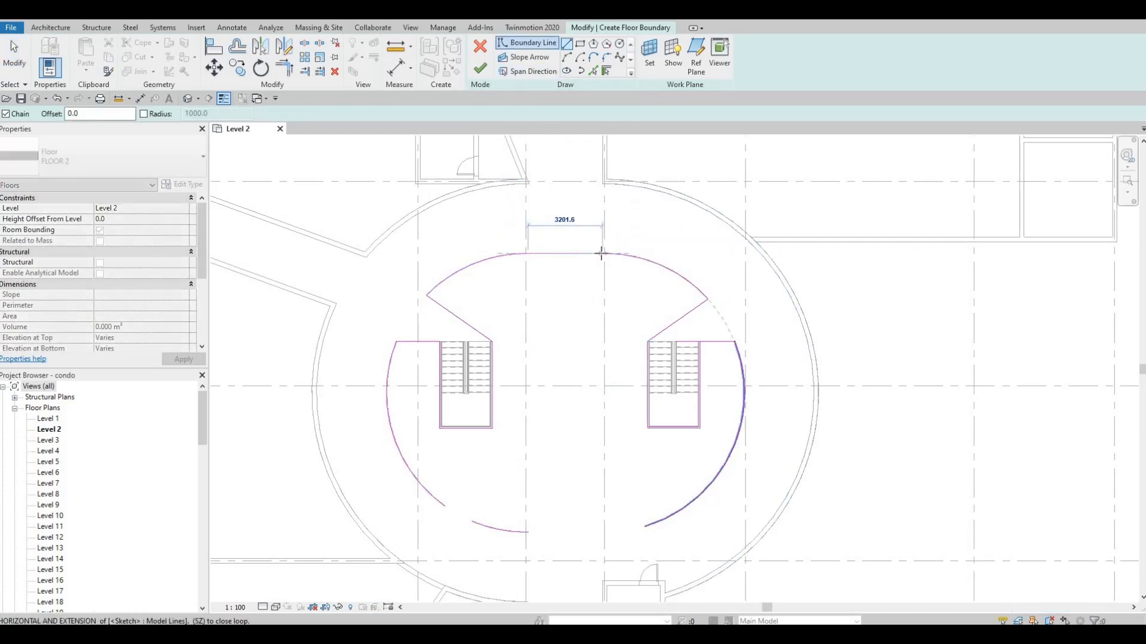
{"action": "key", "text": "Escape"}
Delete the short leftover arc segment in the lower left part of the hall opening.
{"action": "middle_click_drag", "start_coordinate": [551, 377], "coordinate": [549, 261]}
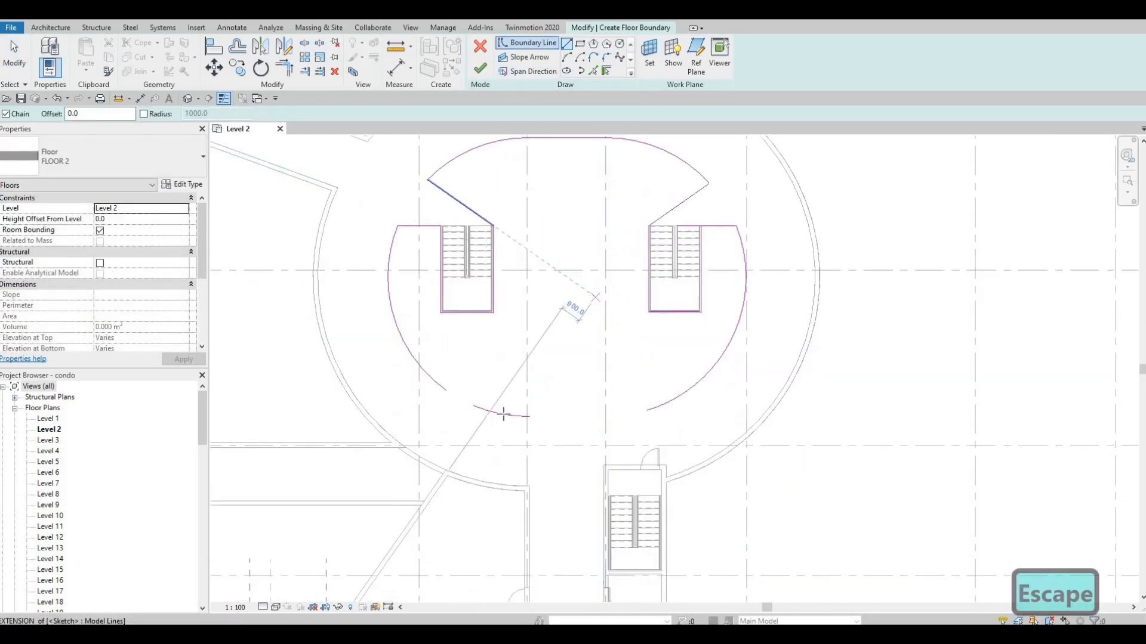
{"action": "key", "text": "Escape"}
{"action": "key", "text": "Escape"}
{"action": "left_click", "coordinate": [487, 412]}
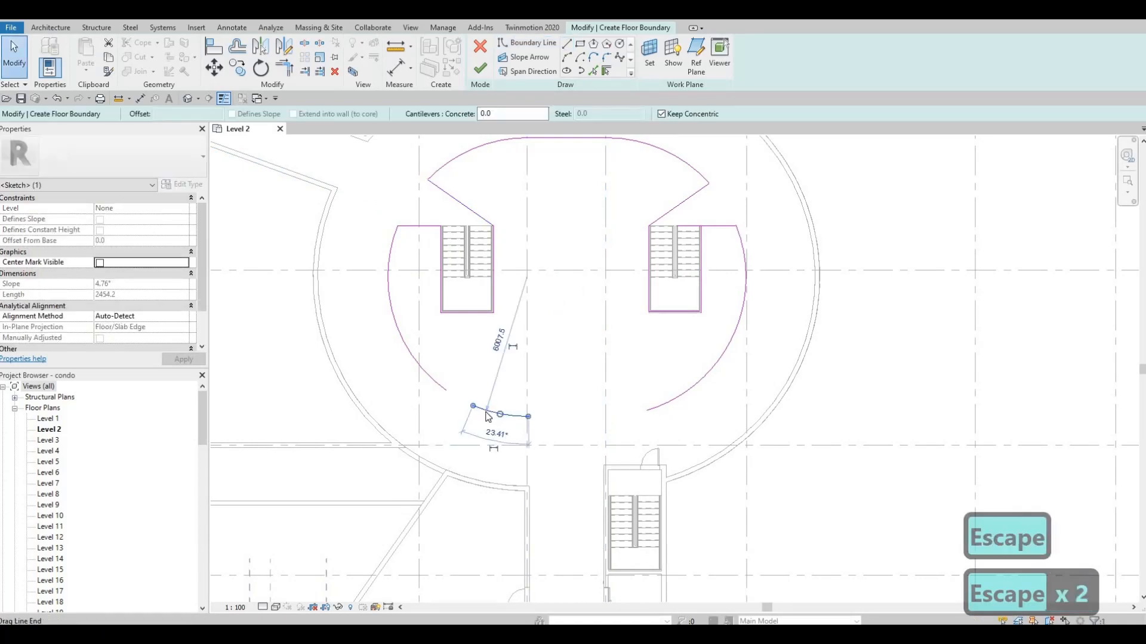
{"action": "key", "text": "Delete"}
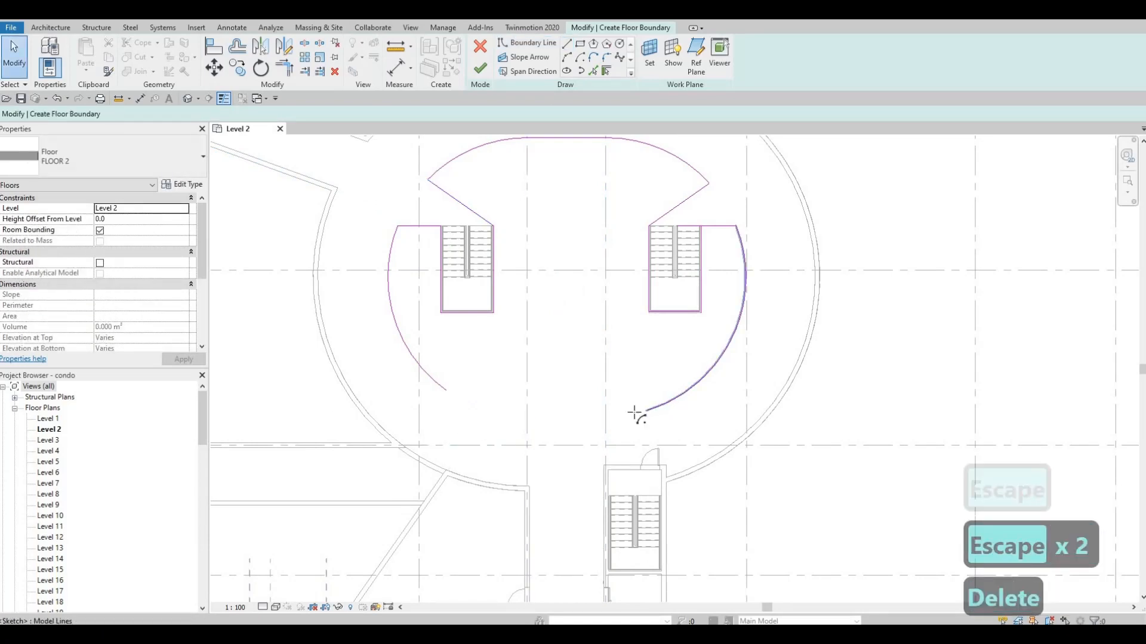
Extend the open ends of the right and left lower hall arcs to the two central vertical grid lines.
{"action": "left_click", "coordinate": [649, 409]}
{"action": "left_click_drag", "start_coordinate": [614, 416], "coordinate": [605, 416]}
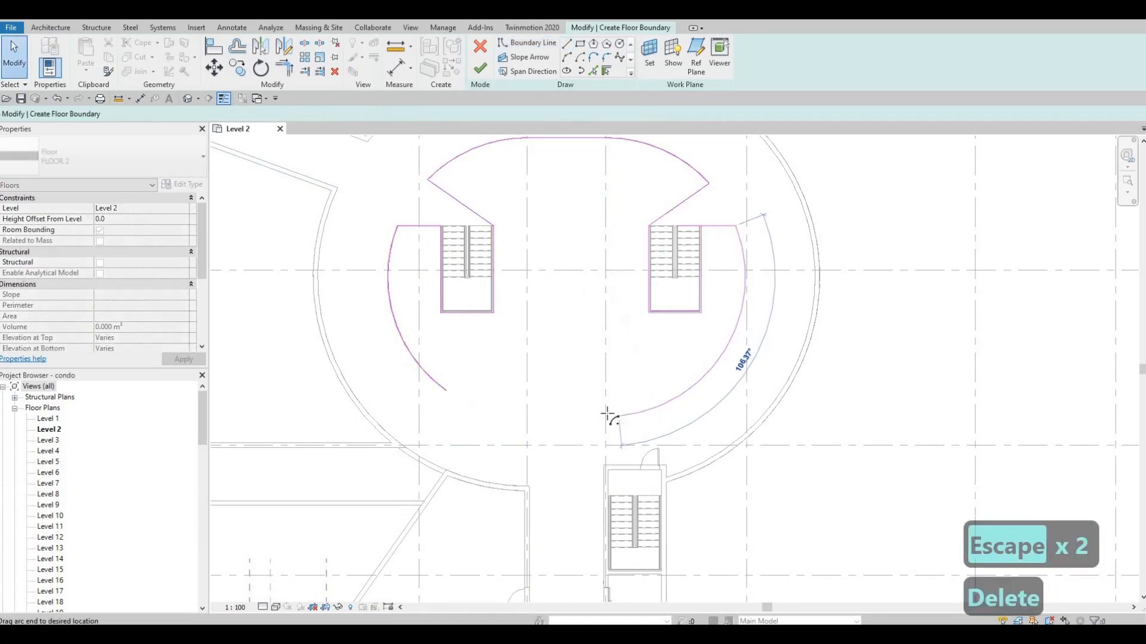
{"action": "left_click", "coordinate": [427, 382]}
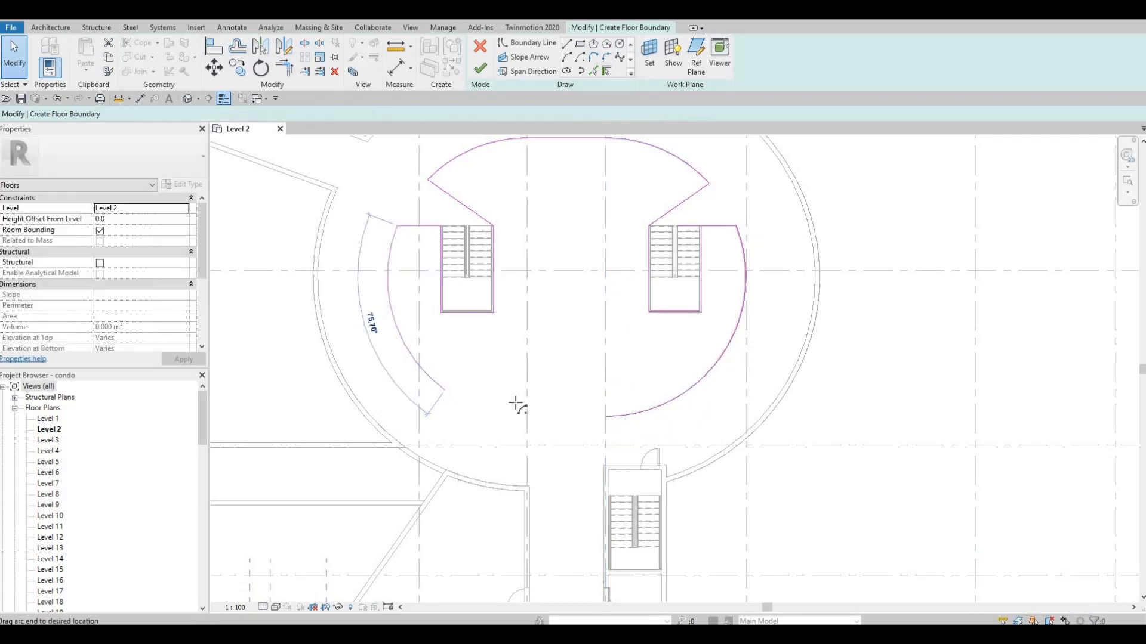
{"action": "mouse_move", "coordinate": [517, 405]}
{"action": "left_mouse_down"}
{"action": "mouse_move", "coordinate": [512, 425]}
{"action": "mouse_move", "coordinate": [527, 416]}
{"action": "left_mouse_up"}
{"action": "key", "text": "Escape"}
{"action": "key", "text": "Escape"}
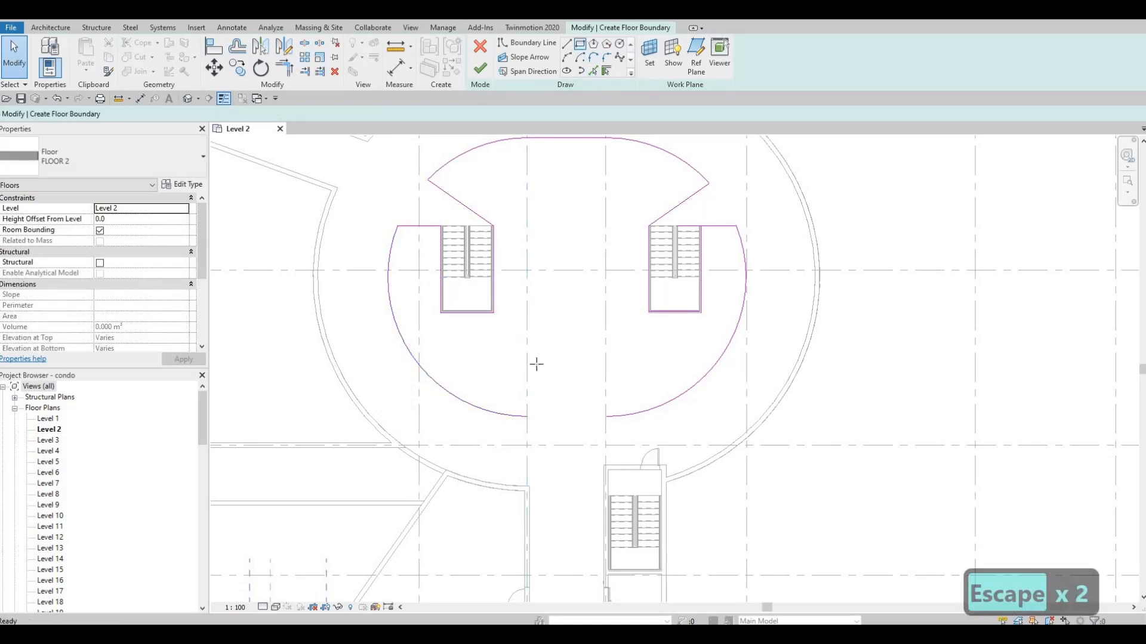
Draw a horizontal boundary line joining the open ends of the two lower hall arcs.
{"action": "left_click", "coordinate": [527, 417]}
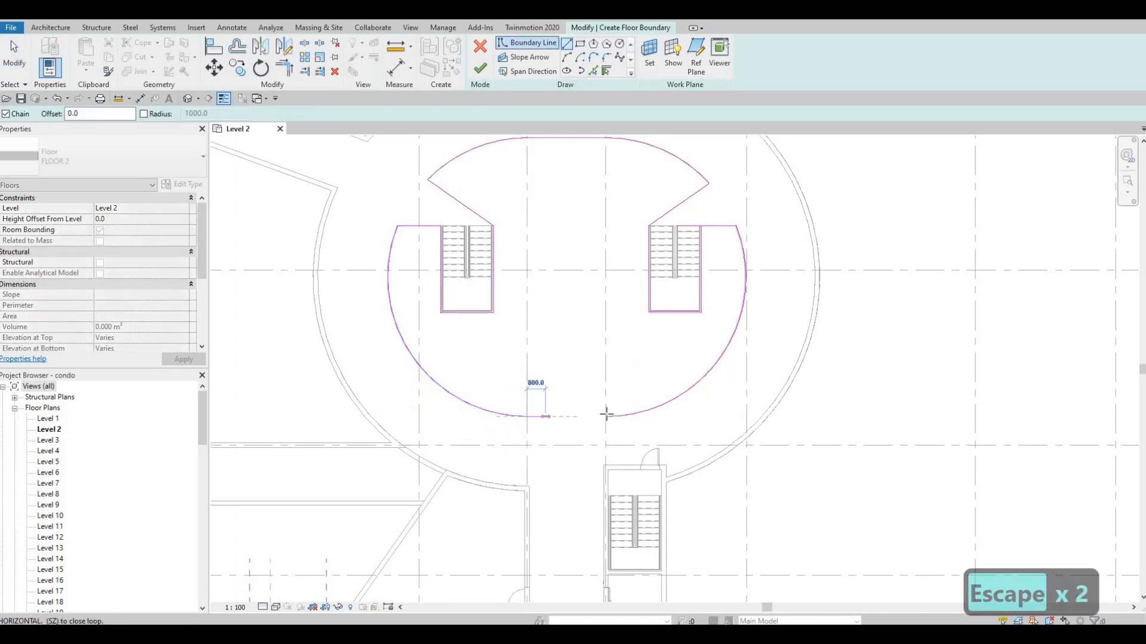
{"action": "left_click", "coordinate": [606, 416]}
{"action": "key", "text": "Escape"}
{"action": "scroll", "coordinate": [716, 336], "scroll_direction": "down", "scroll_amount": 2}
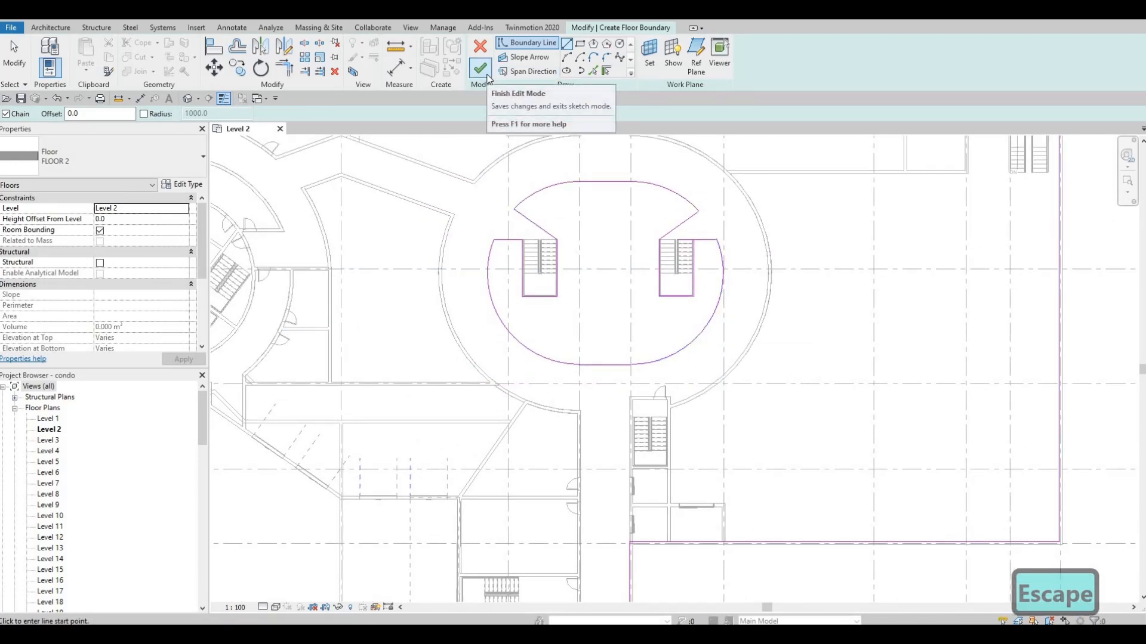
Try to finish the floor sketch and zoom to the boundary lines reported as intersecting.
{"action": "left_click", "coordinate": [488, 78]}
{"action": "left_click", "coordinate": [987, 581]}
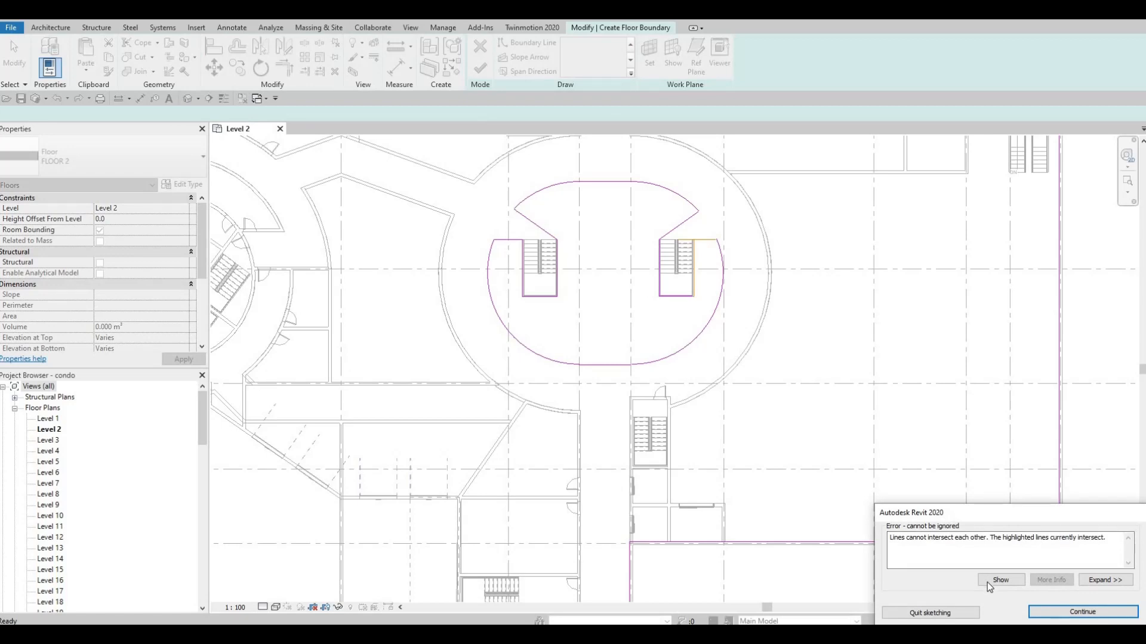
{"action": "key", "text": "Escape"}
{"action": "key", "text": "Escape"}
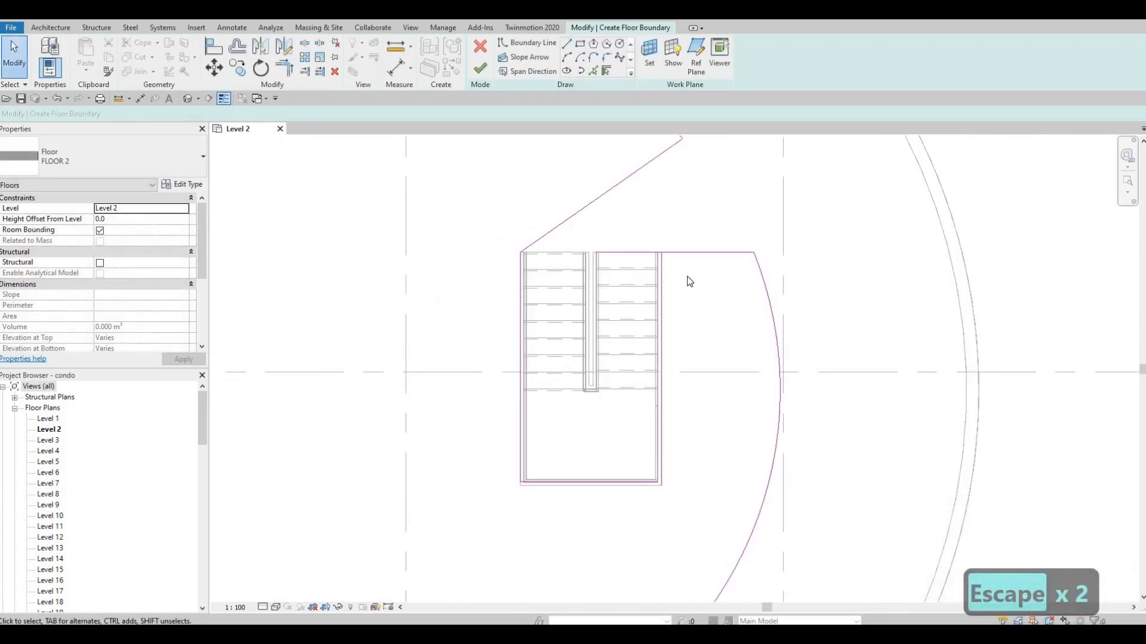
Trim the right staircase's top boundary line and outer side line to a clean corner.
{"action": "key", "text": "t"}
{"action": "key", "text": "r"}
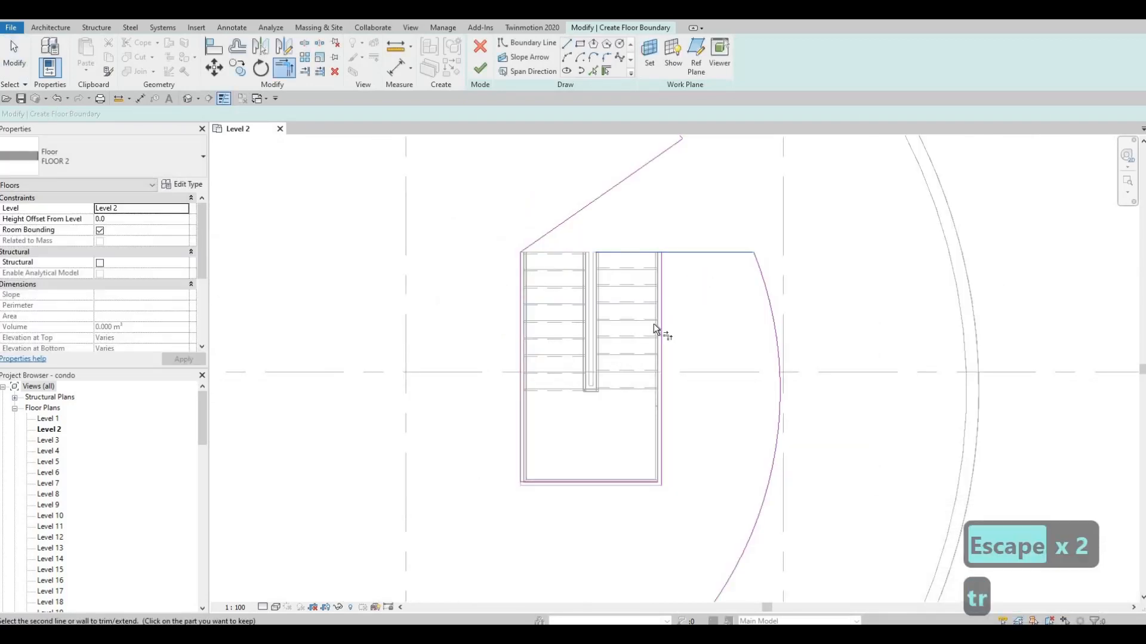
{"action": "left_click", "coordinate": [660, 327]}
{"action": "scroll", "coordinate": [553, 280], "scroll_direction": "down", "scroll_amount": 4}
{"action": "scroll", "coordinate": [621, 294], "scroll_direction": "up", "scroll_amount": 2}
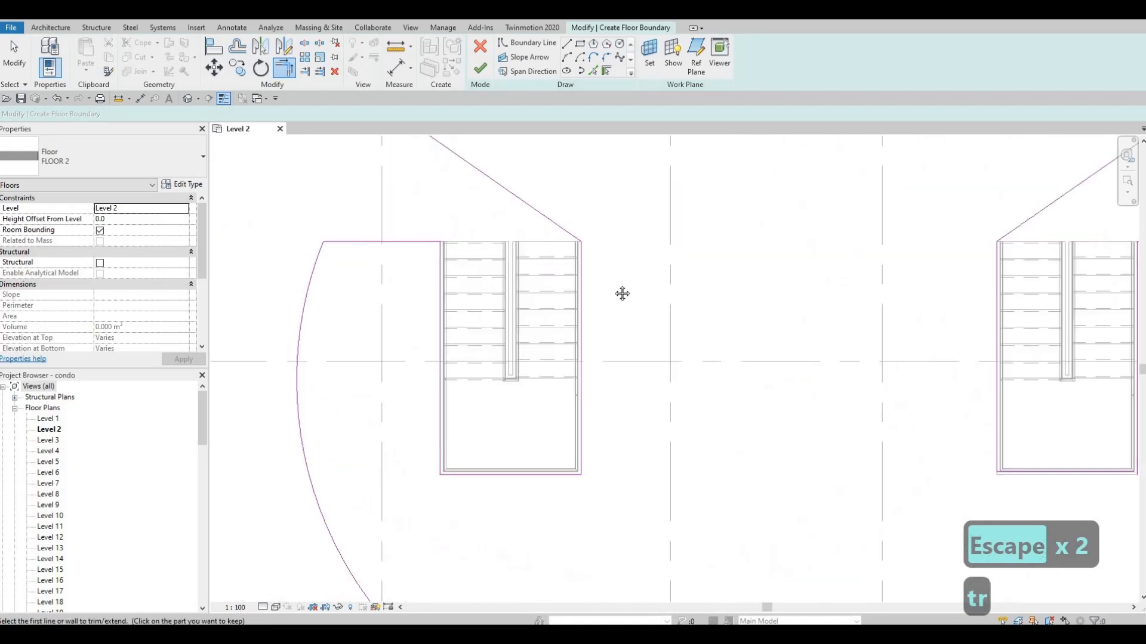
{"action": "scroll", "coordinate": [546, 177], "scroll_direction": "down", "scroll_amount": 2}
{"action": "middle_click_drag", "start_coordinate": [546, 178], "coordinate": [537, 185]}
{"action": "key", "text": "Escape"}
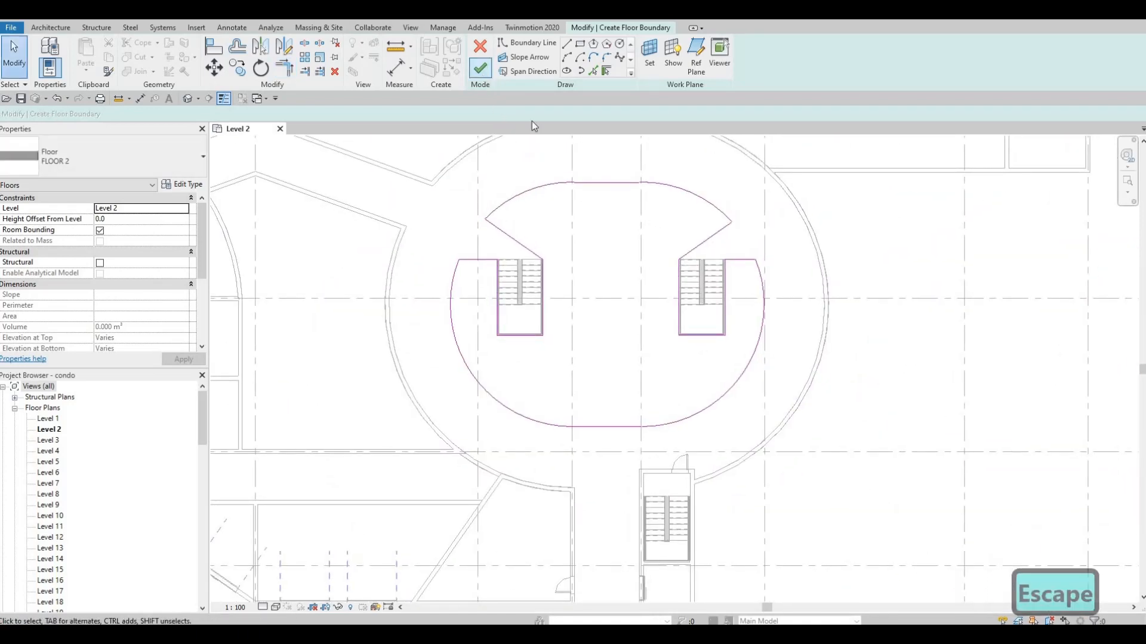
{"action": "key", "text": "Escape"}
Delete the boundary line along the lower landing edge of the right staircase.
{"action": "scroll", "coordinate": [710, 328], "scroll_direction": "up", "scroll_amount": 6}
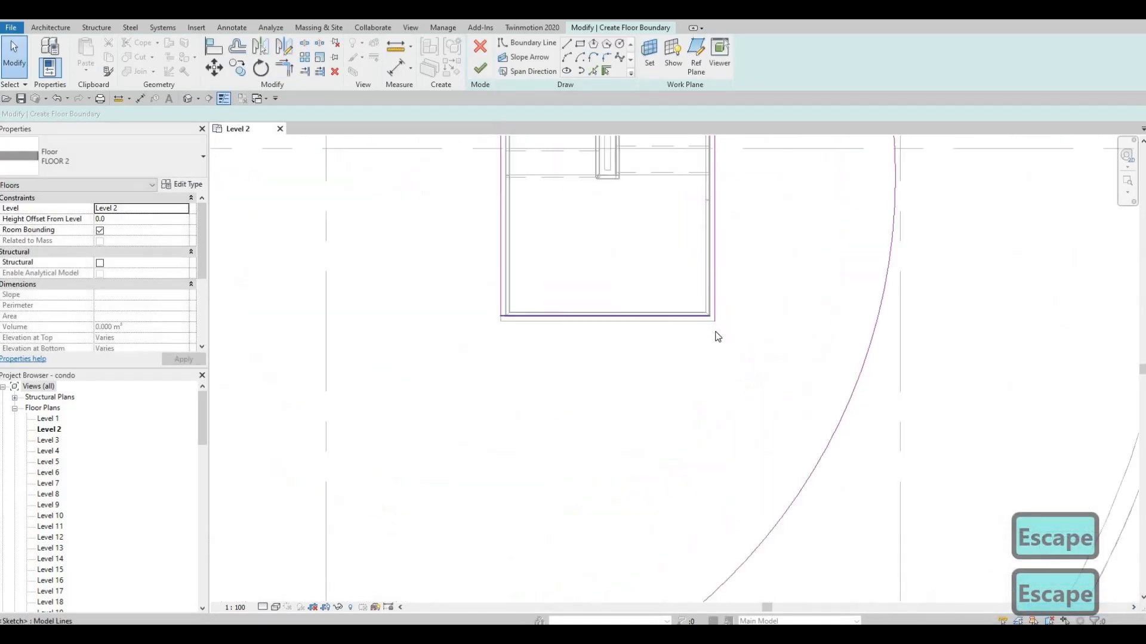
{"action": "key", "text": "Escape"}
{"action": "key", "text": "Escape"}
{"action": "scroll", "coordinate": [662, 325], "scroll_direction": "up", "scroll_amount": 2}
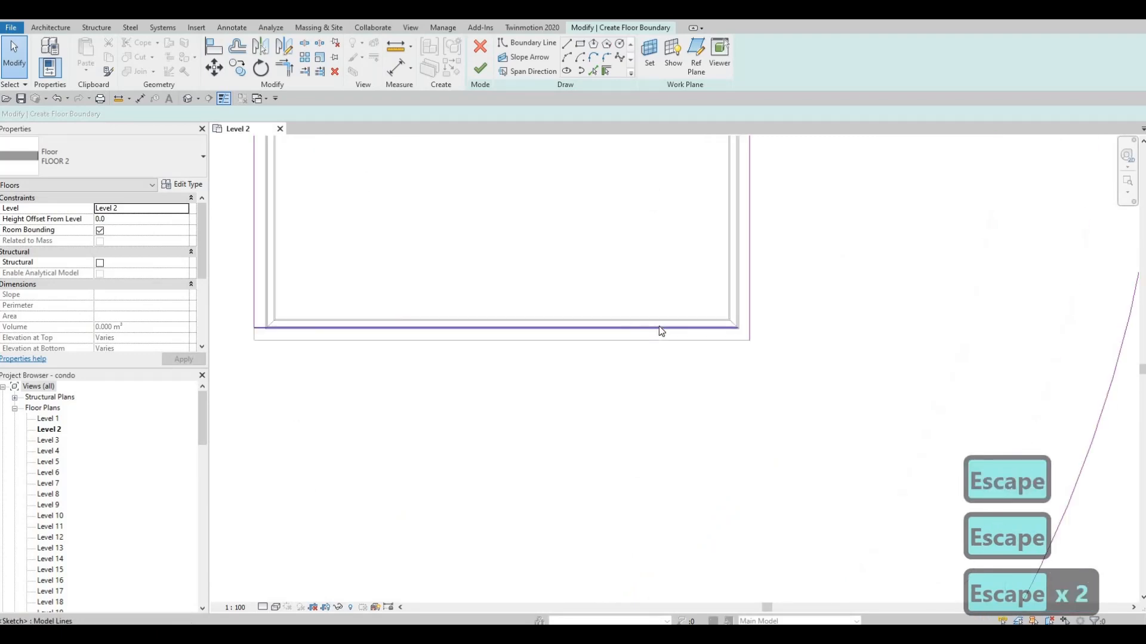
{"action": "left_click", "coordinate": [659, 327]}
{"action": "key", "text": "Delete"}
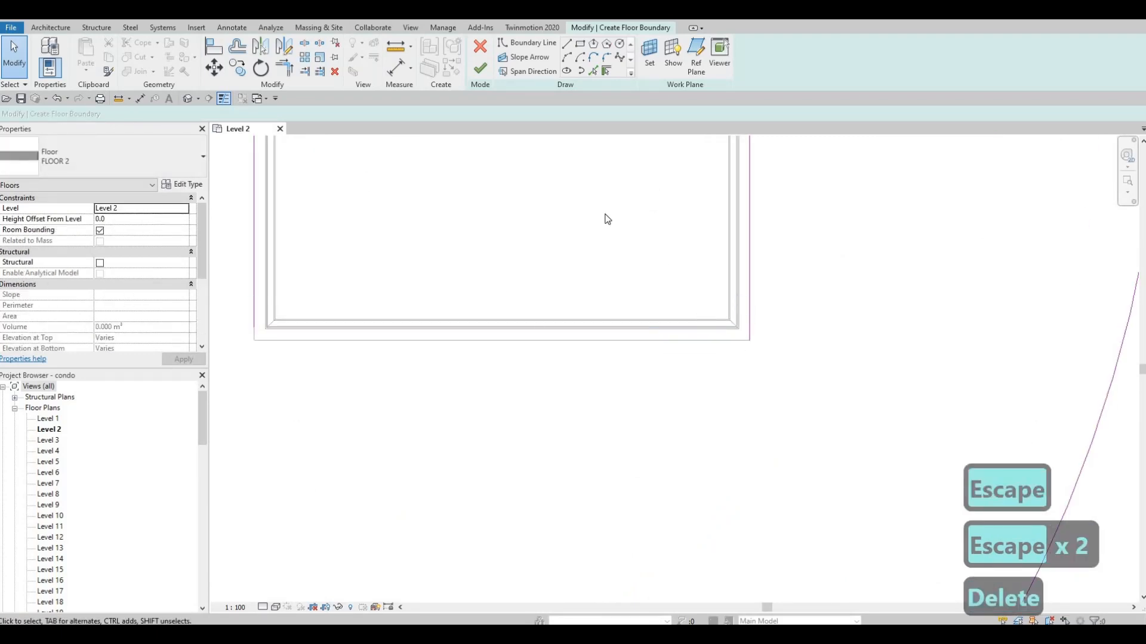
Add a boundary line along the outermost lower landing edge of the right staircase by picking that edge.
{"action": "key", "text": "Escape"}
{"action": "scroll", "coordinate": [607, 183], "scroll_direction": "down", "scroll_amount": 1}
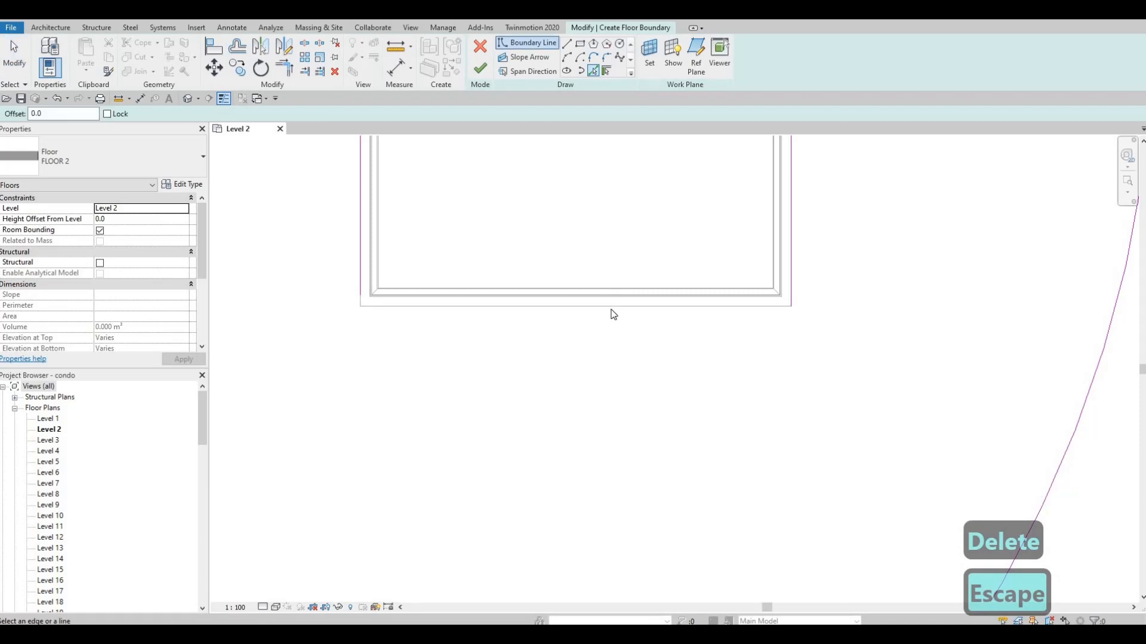
{"action": "key", "text": "Escape"}
{"action": "key", "text": "Escape"}
Trim/extend the right staircase's new lower landing line and its side boundary lines into closed corners.
{"action": "key", "text": "t"}
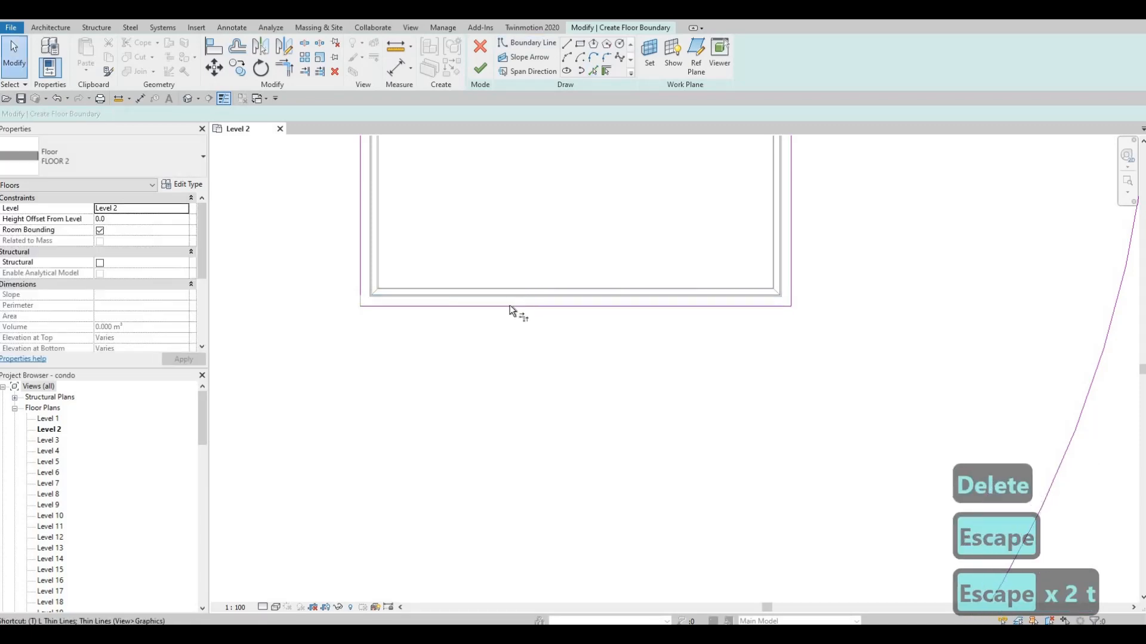
{"action": "key", "text": "r"}
{"action": "left_click", "coordinate": [510, 306]}
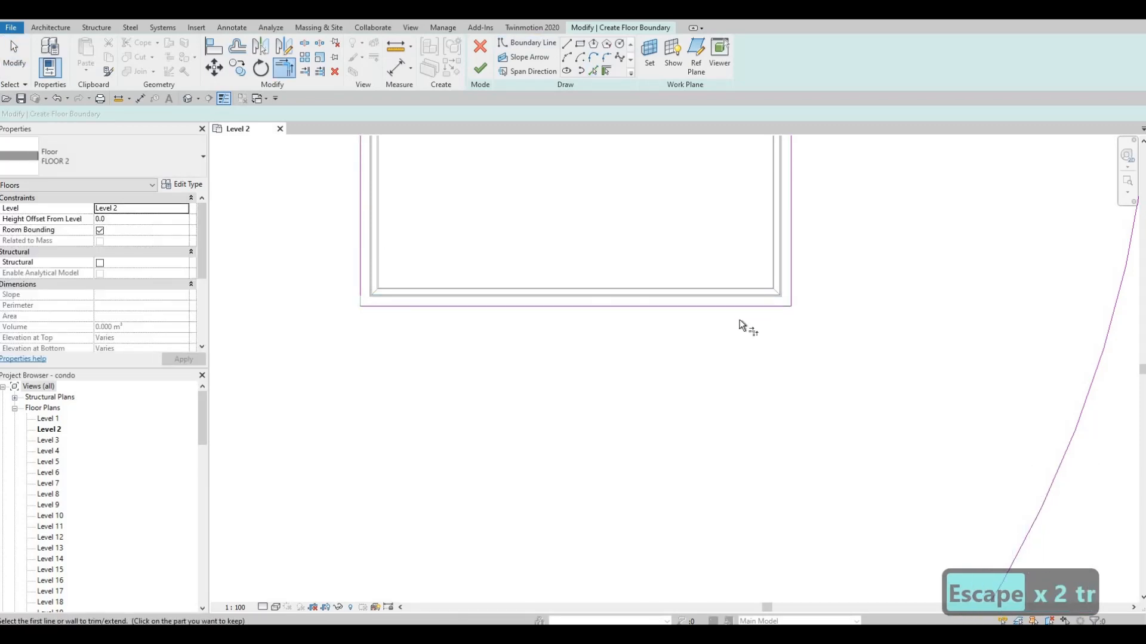
{"action": "scroll", "coordinate": [525, 310], "scroll_direction": "down", "scroll_amount": 2}
{"action": "left_click", "coordinate": [547, 284]}
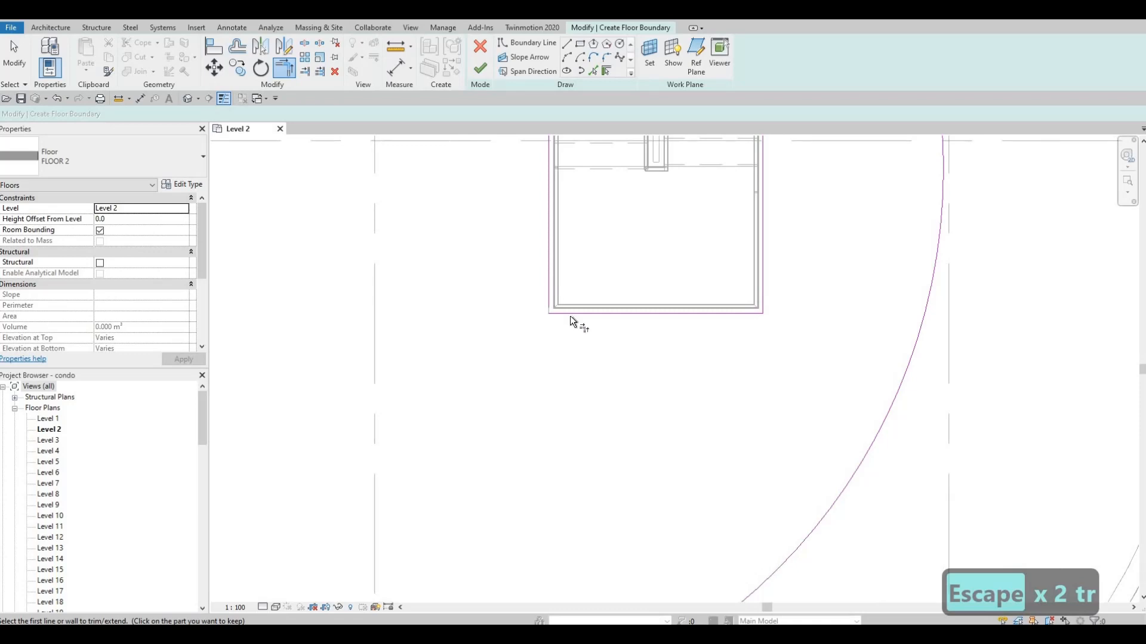
{"action": "left_click", "coordinate": [571, 313]}
{"action": "scroll", "coordinate": [609, 317], "scroll_direction": "down", "scroll_amount": 3}
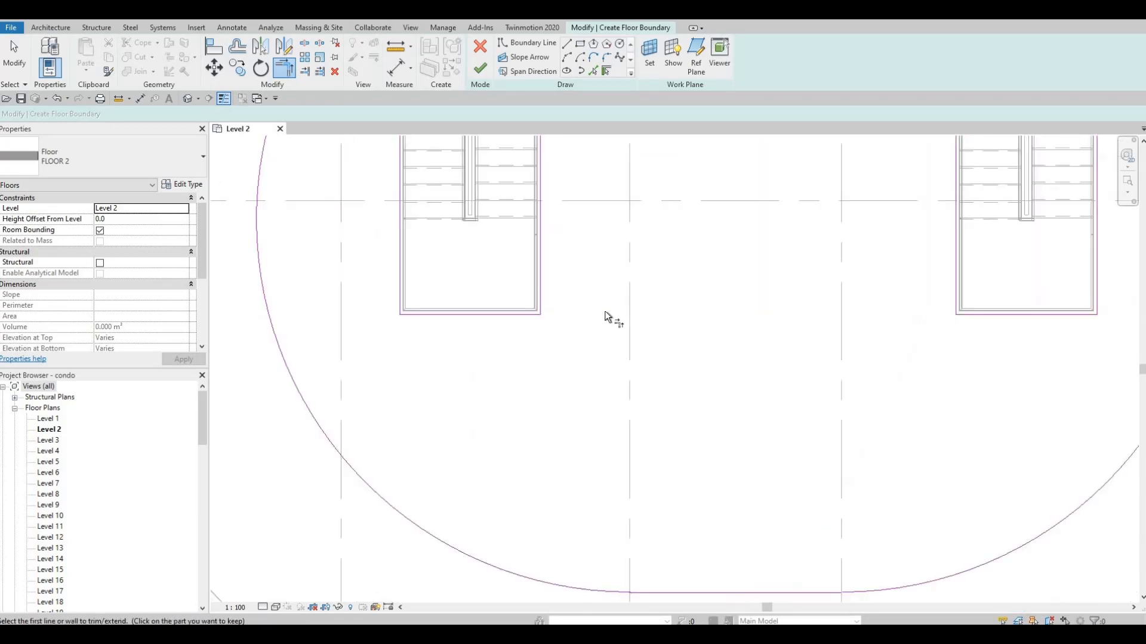
{"action": "scroll", "coordinate": [614, 328], "scroll_direction": "up", "scroll_amount": 4}
{"action": "scroll", "coordinate": [689, 392], "scroll_direction": "down", "scroll_amount": 4}
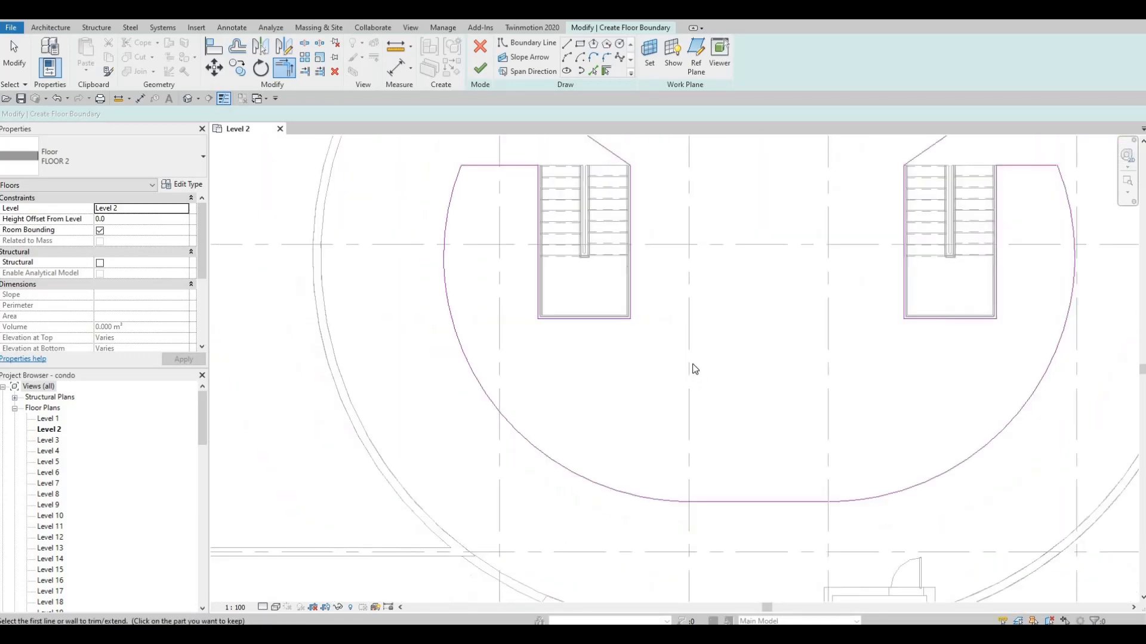
{"action": "key", "text": "Escape"}
{"action": "key", "text": "Escape"}
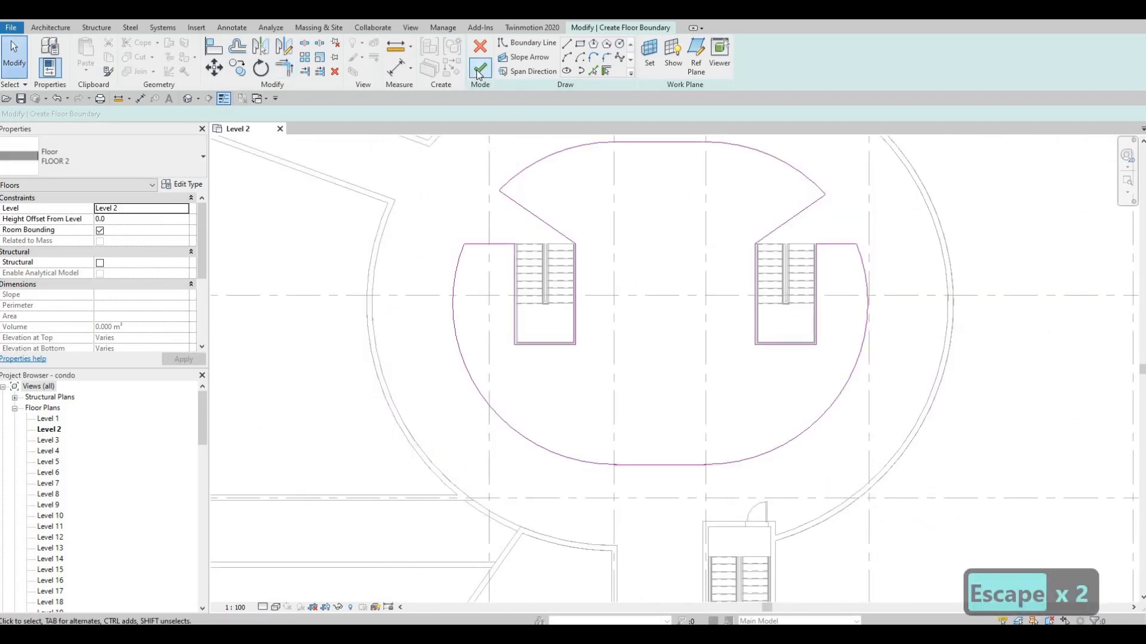
Finish the boundary sketch to create the Level 2 floor.
{"action": "left_click", "coordinate": [477, 73]}
{"action": "scroll", "coordinate": [590, 346], "scroll_direction": "down", "scroll_amount": 3}
{"action": "key", "text": "Escape"}
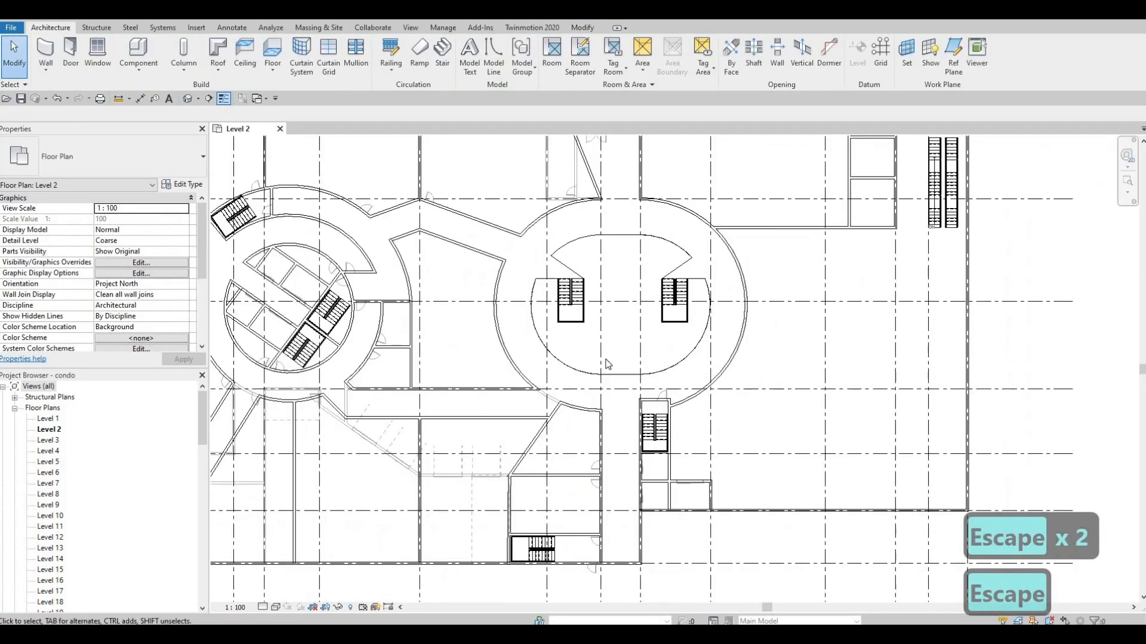
{"action": "middle_click_drag", "start_coordinate": [608, 364], "coordinate": [596, 384]}
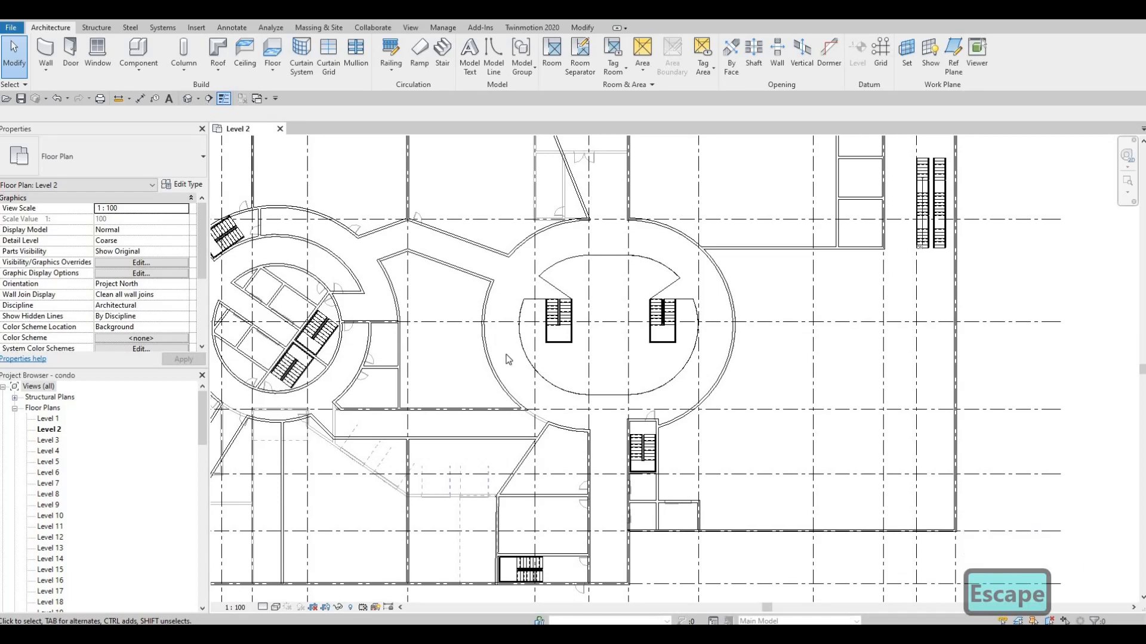
Examine the floor's hall opening around both staircases in the default 3D view, and close that view.
{"action": "key", "text": "F1"}
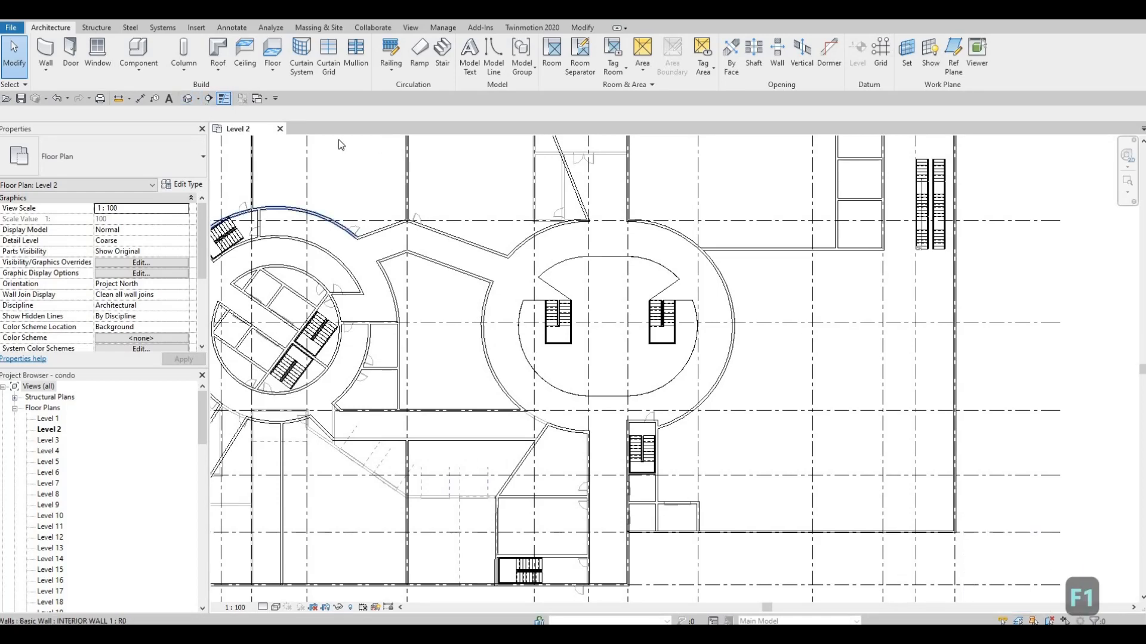
{"action": "left_click", "coordinate": [190, 98]}
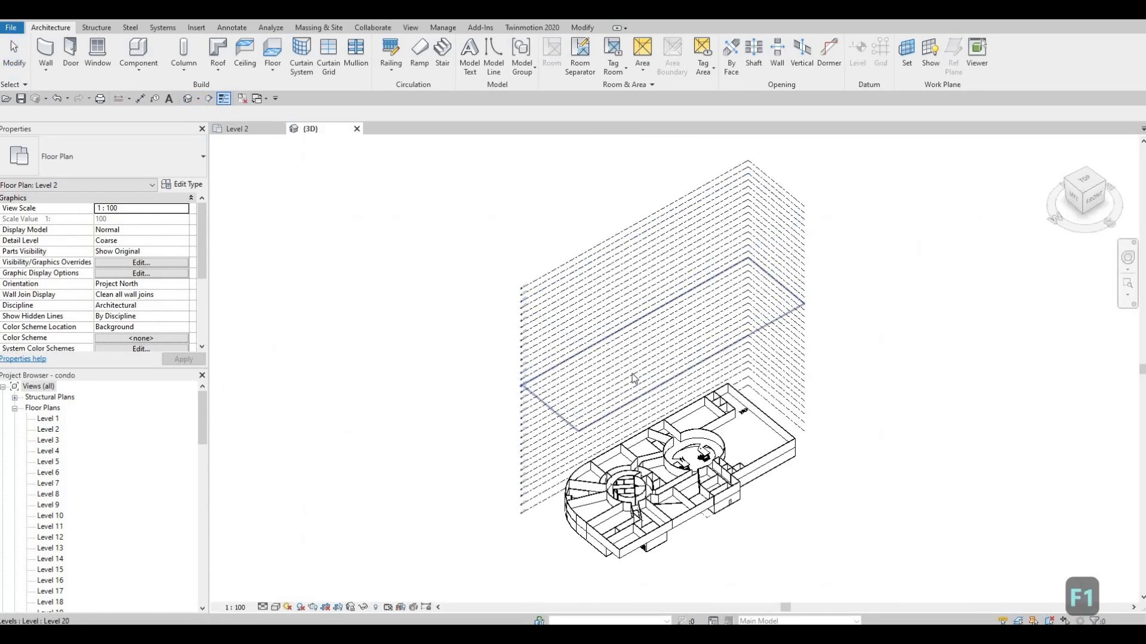
{"action": "scroll", "coordinate": [587, 260], "scroll_direction": "up", "scroll_amount": 8}
{"action": "key", "text": "Escape"}
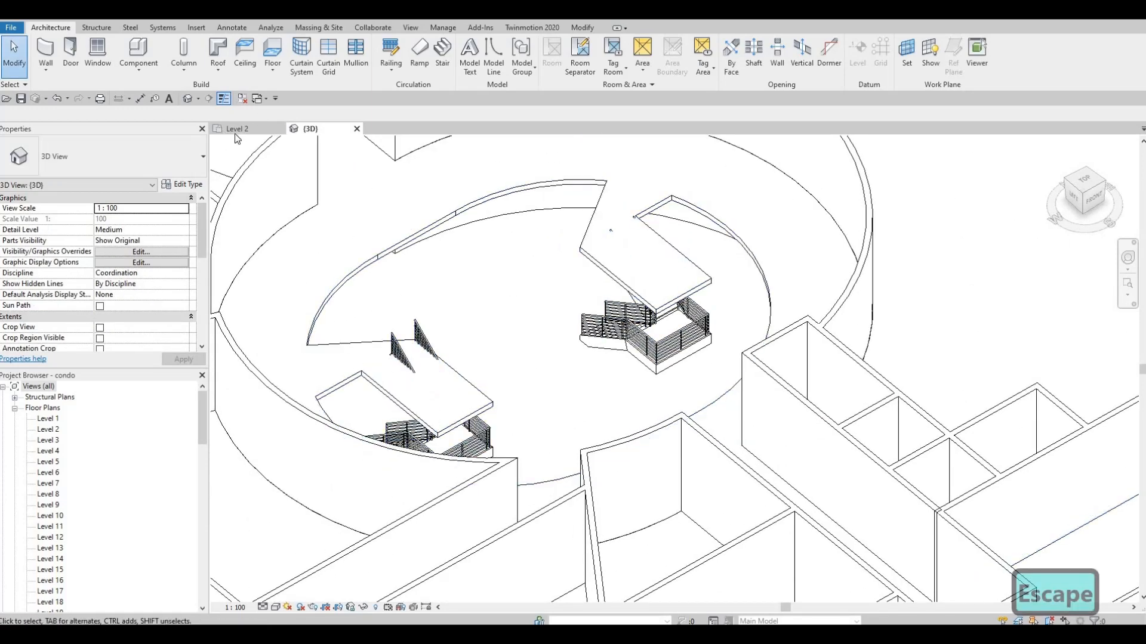
{"action": "left_click", "coordinate": [357, 129]}
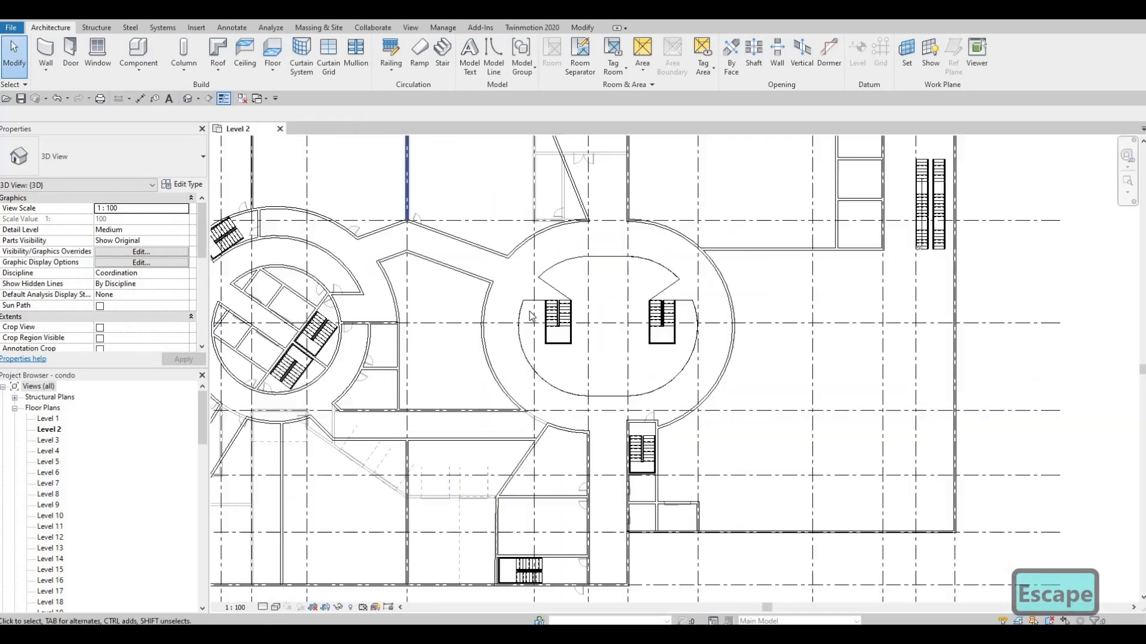
Select the FLOOR 2 floor on Level 2 and open its boundary for editing around the two hall staircases.
{"action": "scroll", "coordinate": [541, 391], "scroll_direction": "up", "scroll_amount": 5}
{"action": "left_click", "coordinate": [542, 386]}
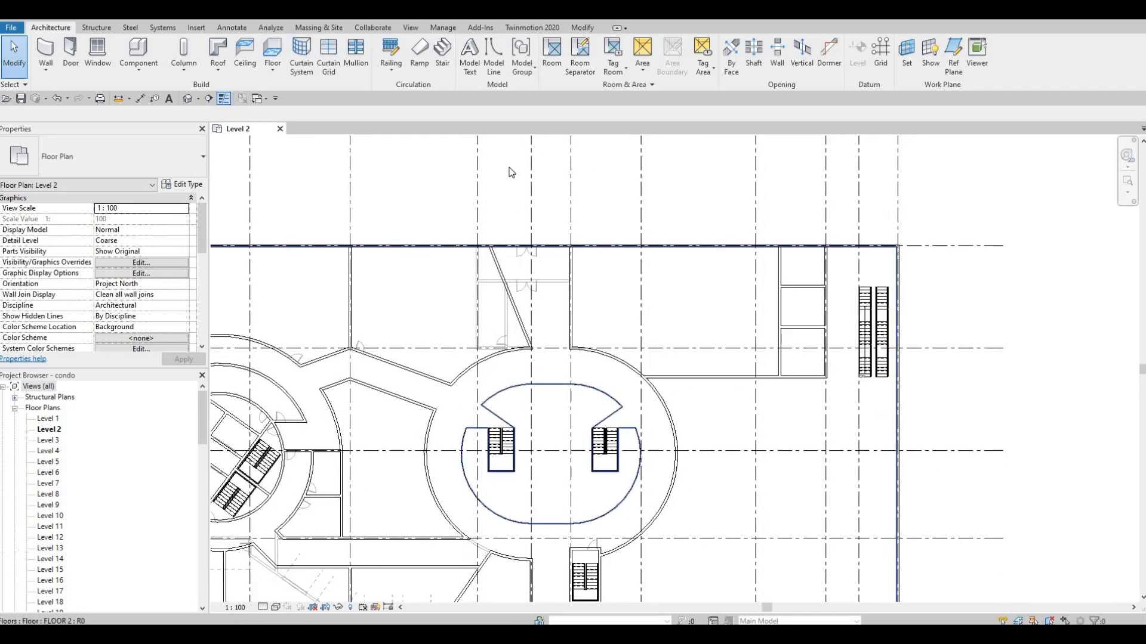
{"action": "left_click", "coordinate": [491, 71]}
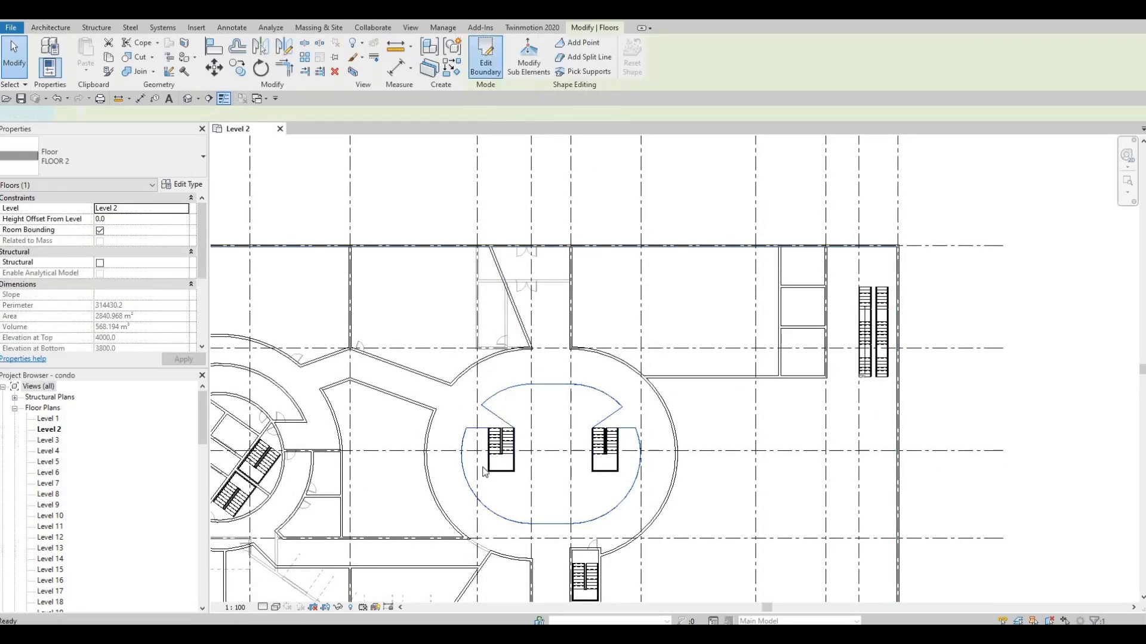
{"action": "scroll", "coordinate": [483, 412], "scroll_direction": "up", "scroll_amount": 4}
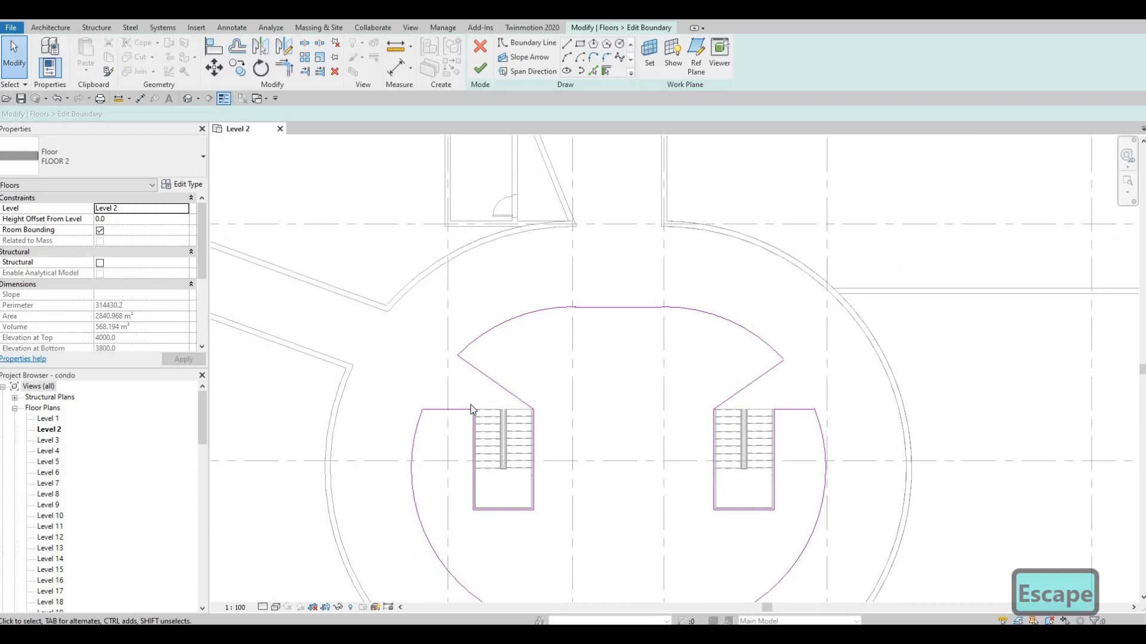
{"action": "scroll", "coordinate": [471, 408], "scroll_direction": "down", "scroll_amount": 2}
{"action": "key", "text": "Tab"}
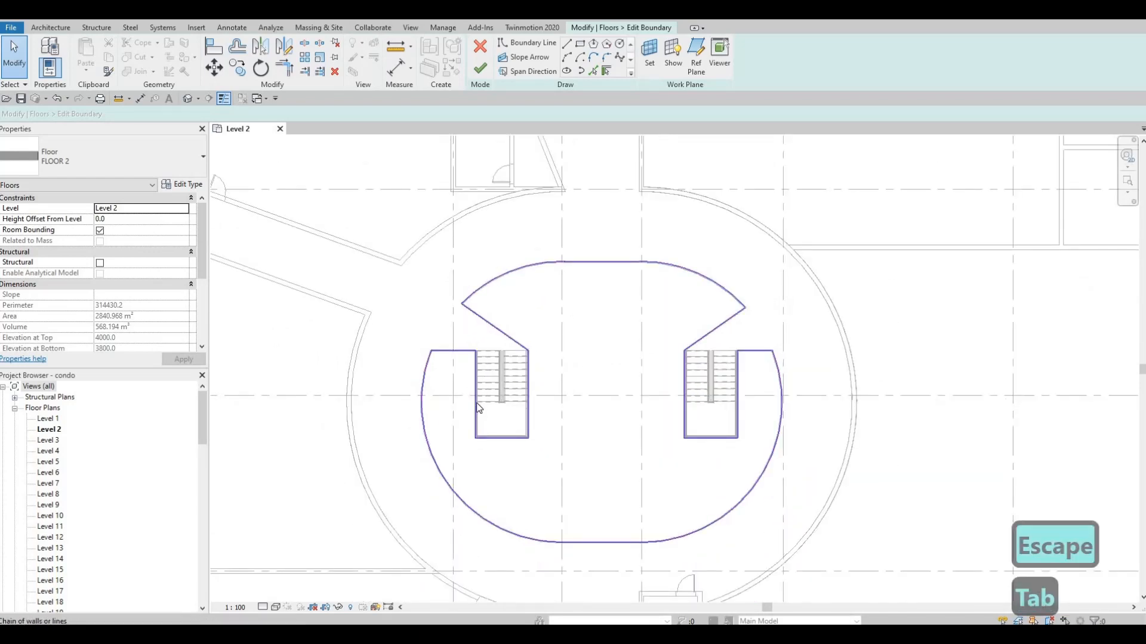
{"action": "key", "text": "Escape"}
{"action": "key", "text": "Escape"}
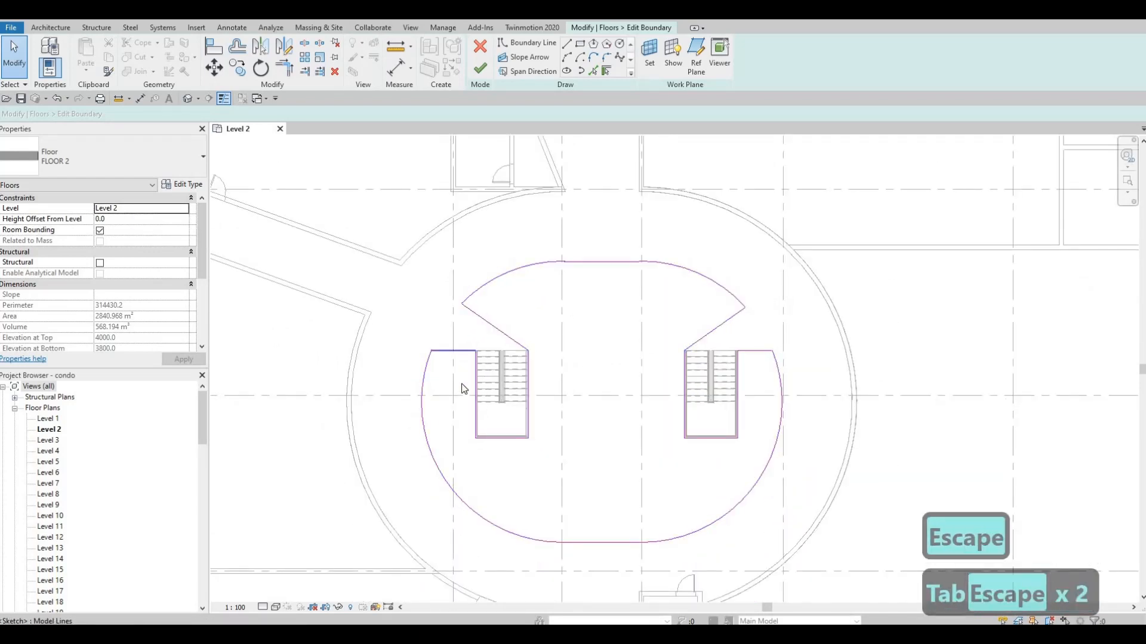
Trim/extend the horizontal boundary lines beside both hall staircases across the stair tops to the inner side lines.
{"action": "key", "text": "t"}
{"action": "key", "text": "r"}
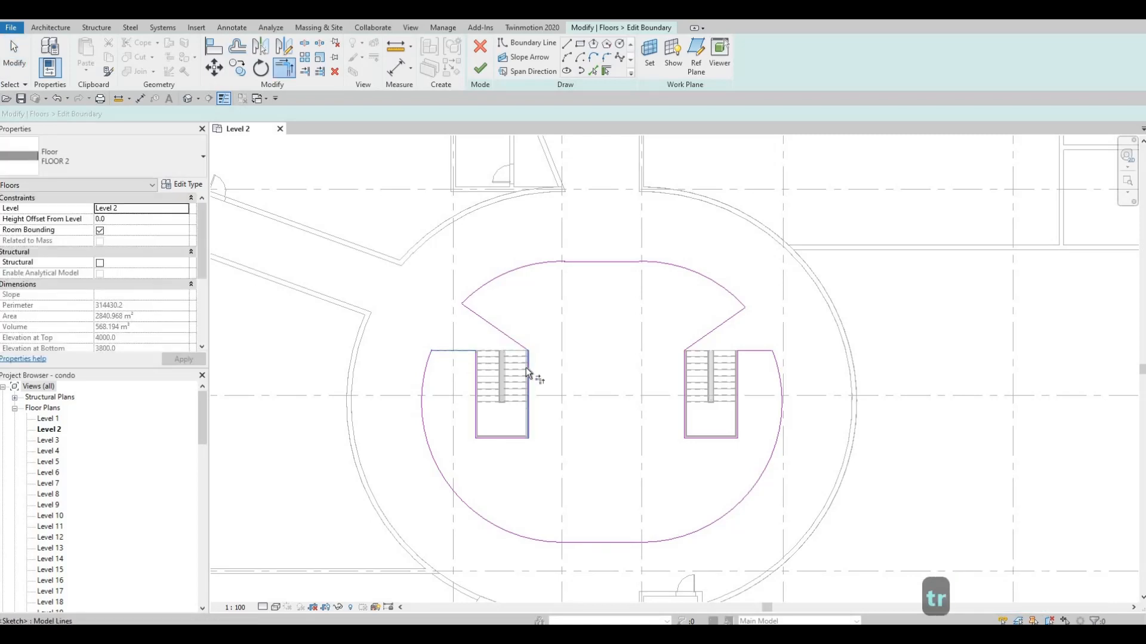
{"action": "left_click", "coordinate": [517, 348]}
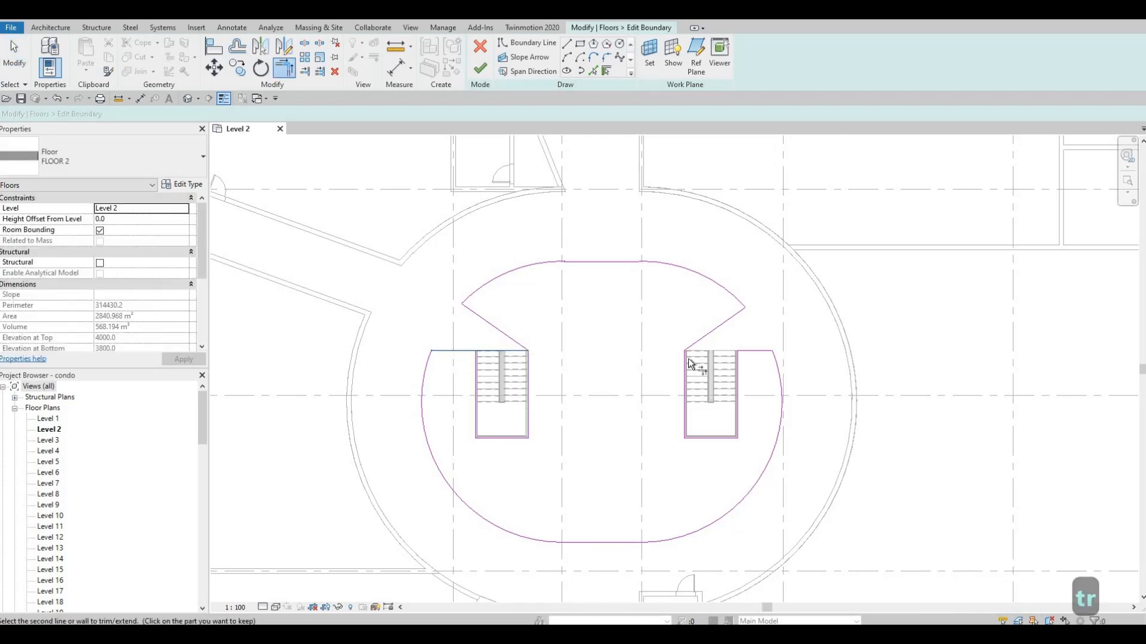
{"action": "left_click", "coordinate": [747, 352]}
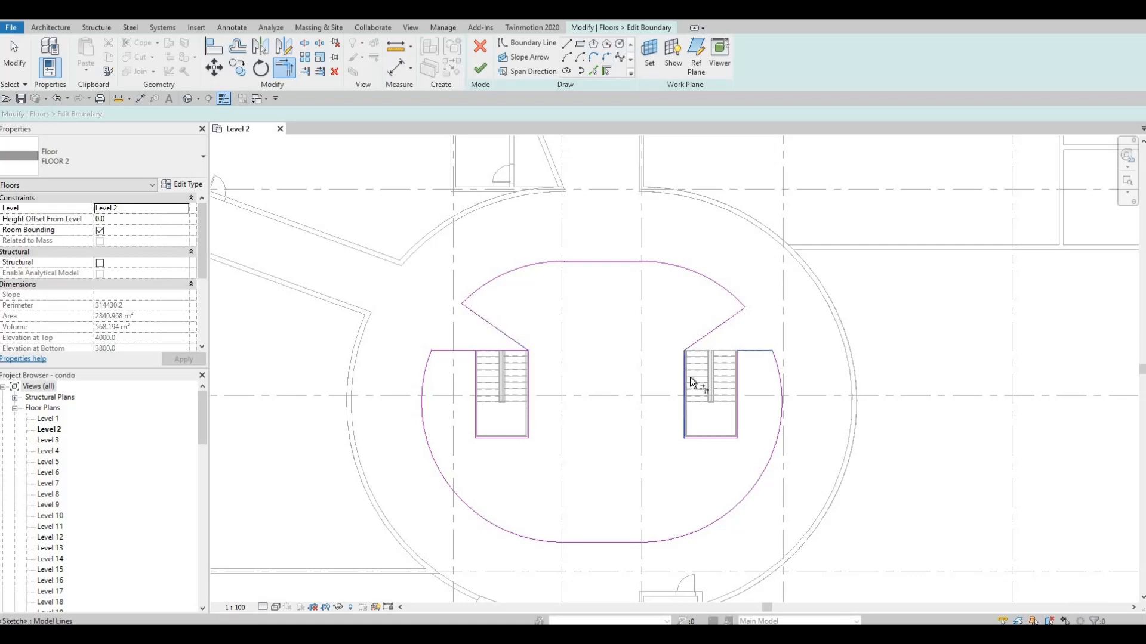
{"action": "key", "text": "Escape"}
{"action": "key", "text": "Escape"}
Delete the remaining side and lower landing boundary lines around both hall staircases.
{"action": "left_click", "coordinate": [685, 391]}
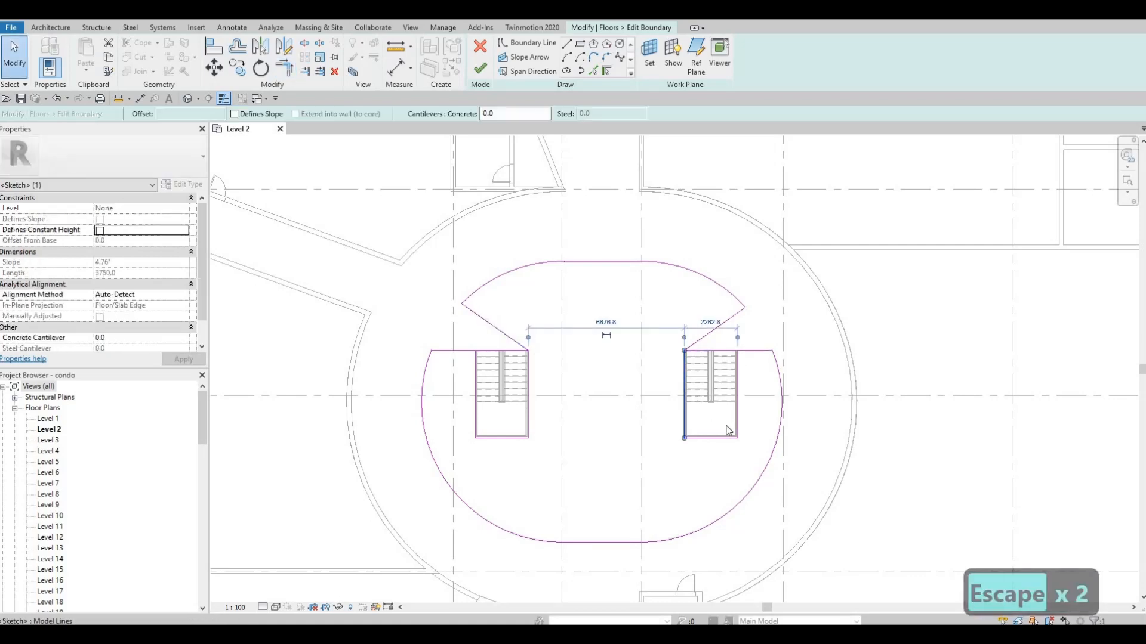
{"action": "key", "text": "Delete"}
{"action": "left_click", "coordinate": [738, 410]}
{"action": "key", "text": "Delete"}
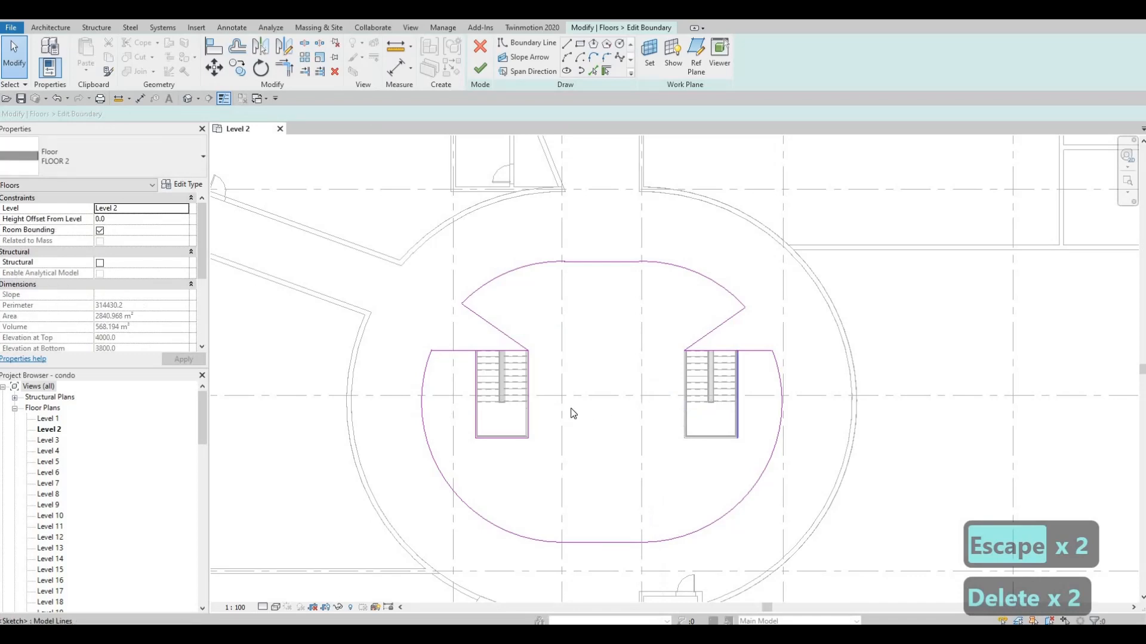
{"action": "left_click", "coordinate": [527, 394]}
{"action": "key", "text": "Delete"}
{"action": "left_click", "coordinate": [527, 390]}
{"action": "key", "text": "Delete"}
{"action": "left_click", "coordinate": [476, 389]}
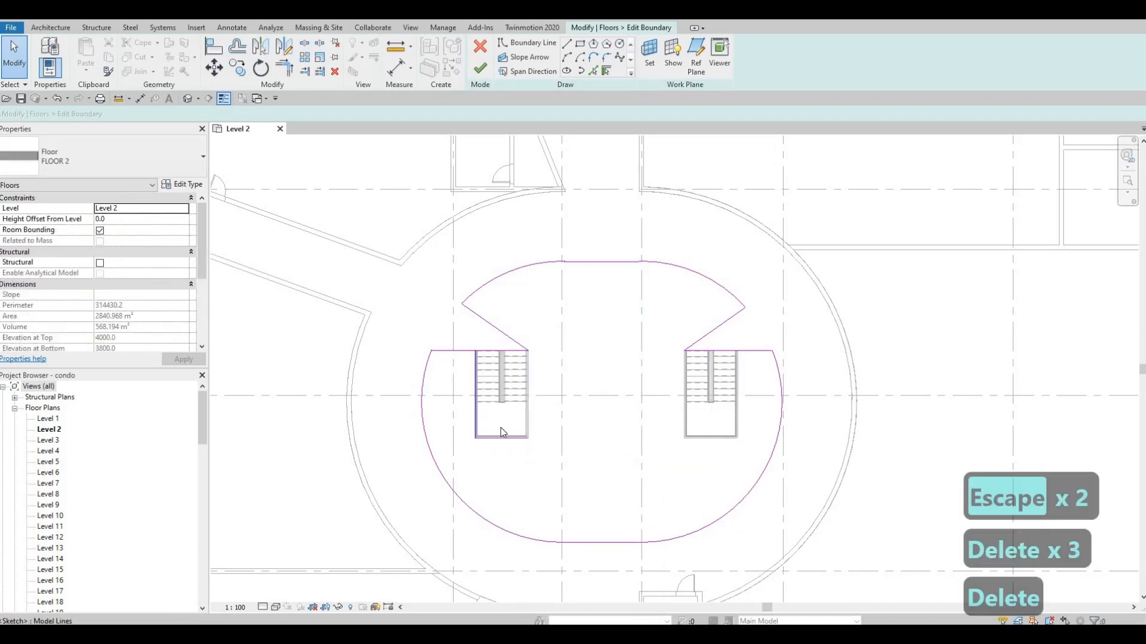
{"action": "key", "text": "Delete"}
{"action": "left_click", "coordinate": [508, 437]}
{"action": "key", "text": "Delete"}
Draw a horizontal boundary line about 4786 mm long below the inner double doors, from the slanted wall to the opposite wall.
{"action": "middle_click_drag", "start_coordinate": [605, 297], "coordinate": [559, 357]}
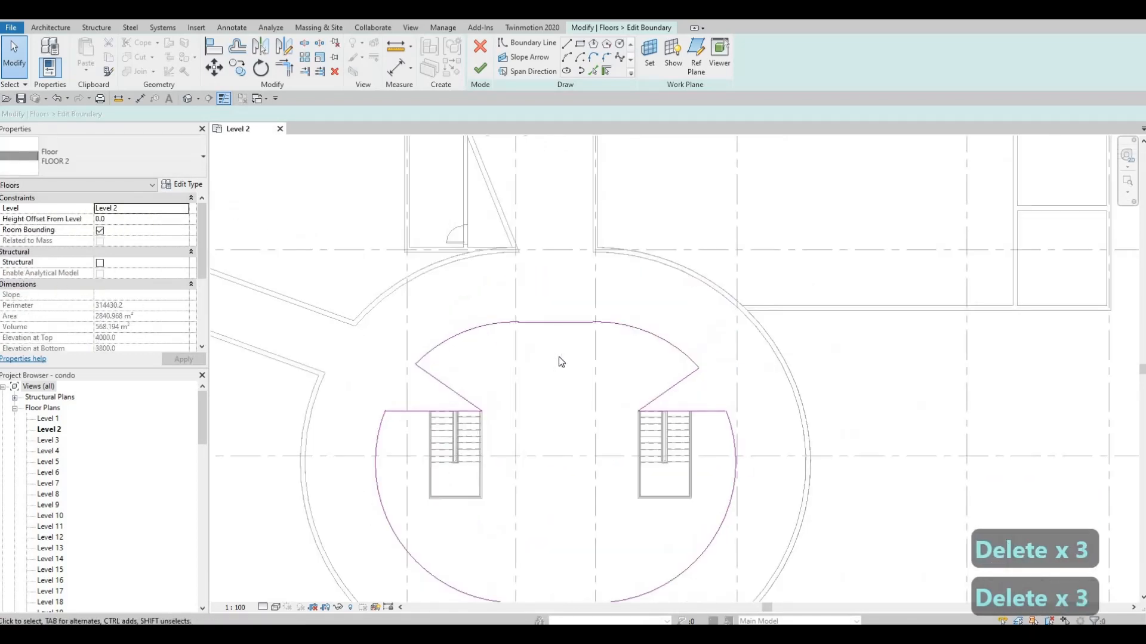
{"action": "middle_click_drag", "start_coordinate": [543, 307], "coordinate": [494, 441]}
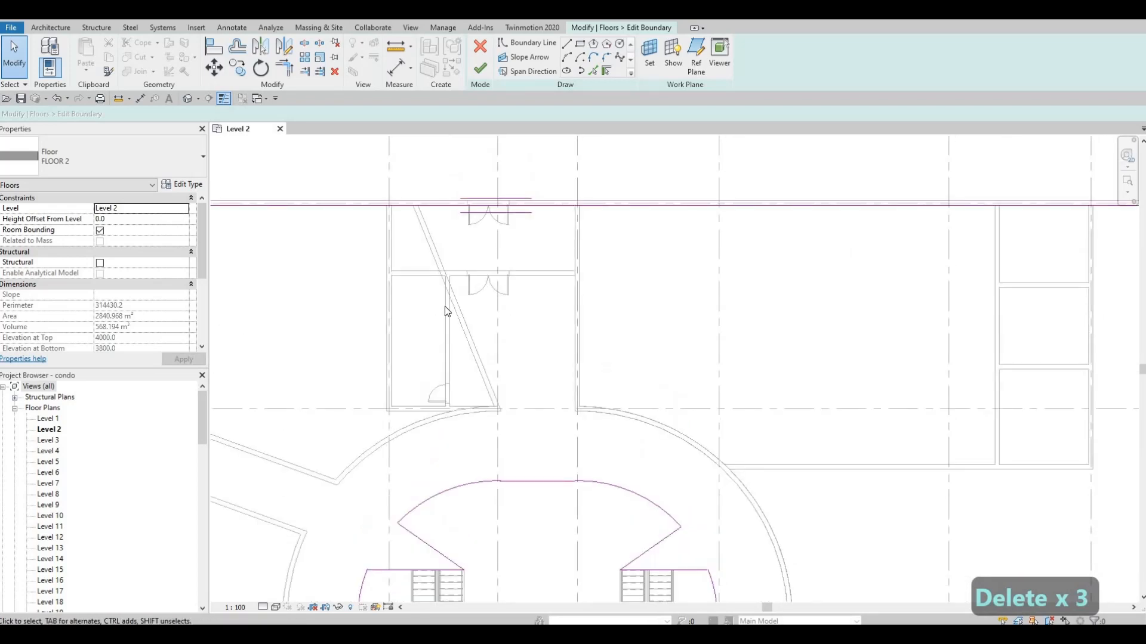
{"action": "left_click", "coordinate": [566, 45]}
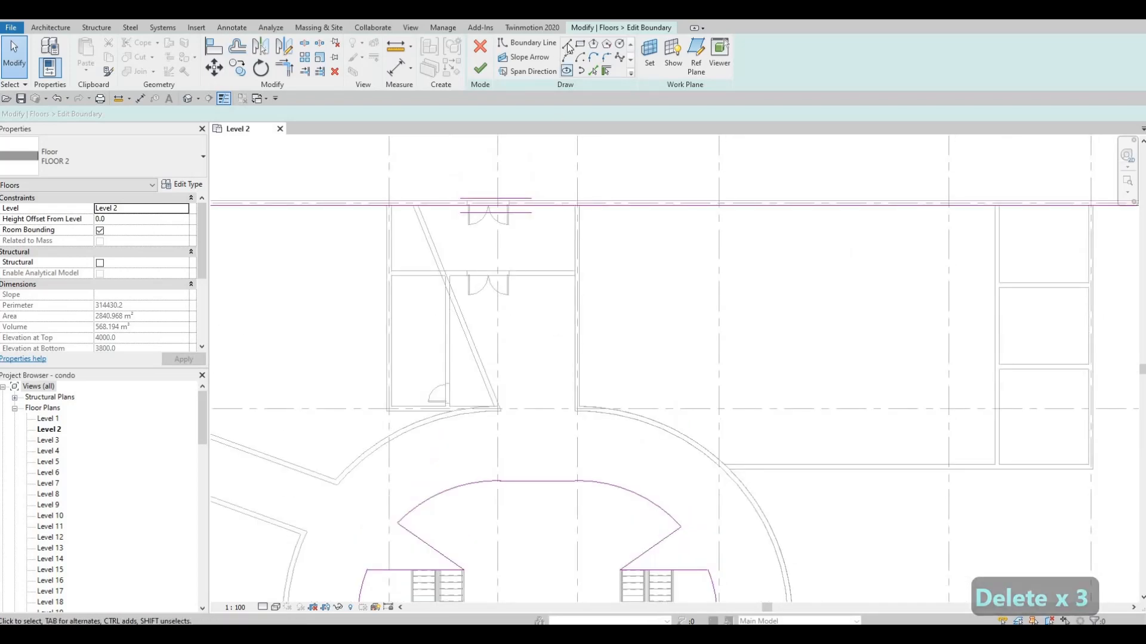
{"action": "left_click", "coordinate": [463, 316]}
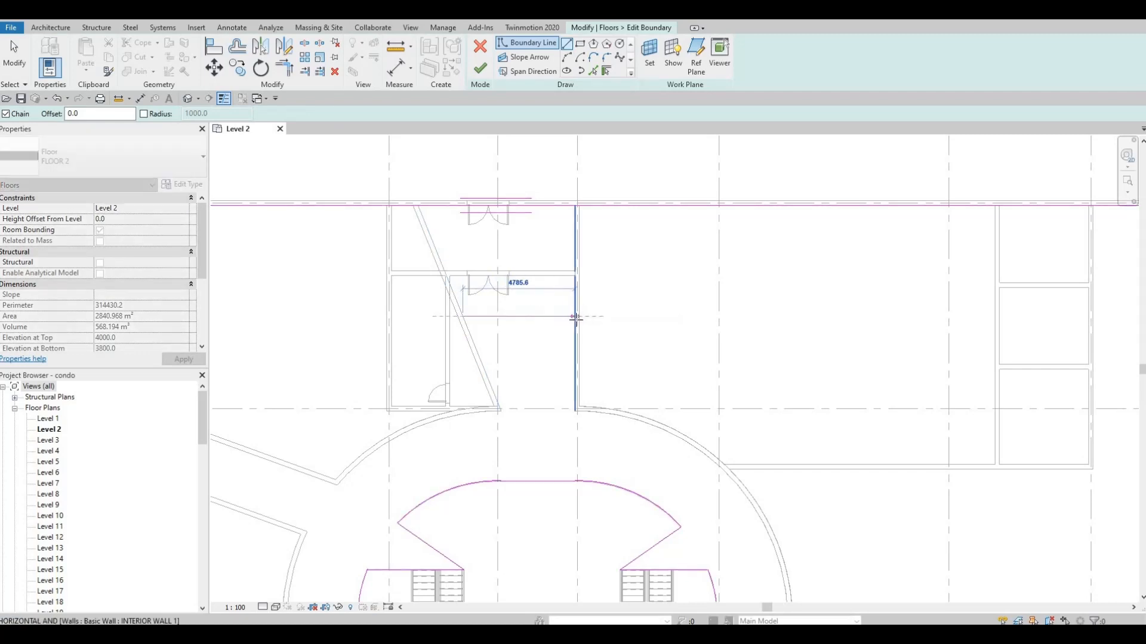
{"action": "left_click", "coordinate": [574, 316]}
{"action": "key", "text": "Escape"}
{"action": "key", "text": "Escape"}
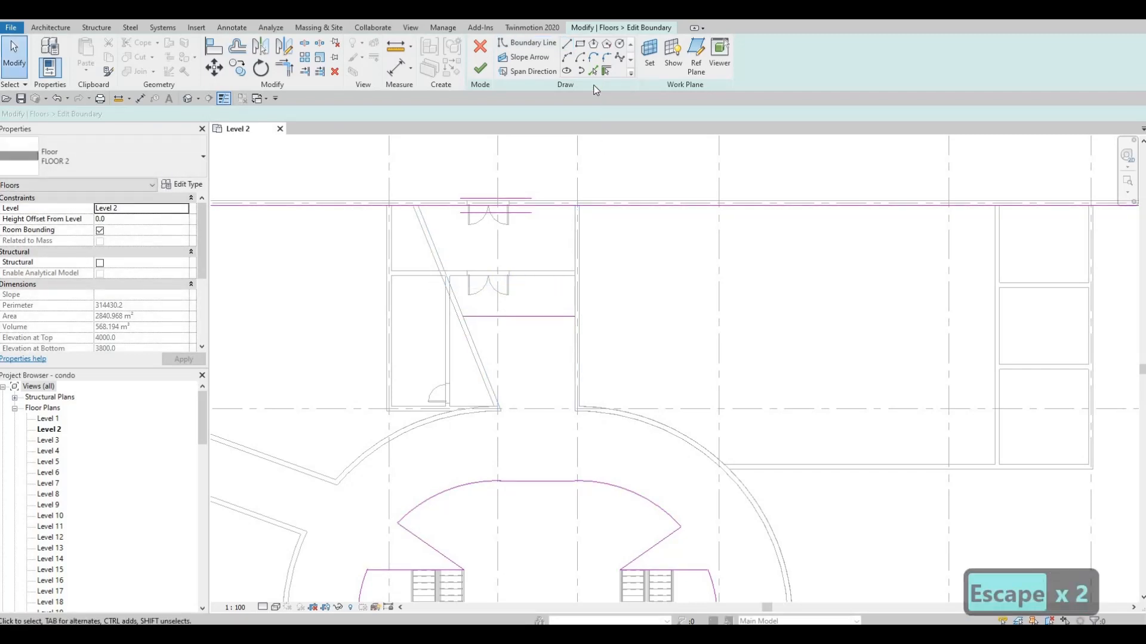
Add boundary lines along the straight wall and the slanted wall flanking the double-door entrance by picking their faces.
{"action": "left_click", "coordinate": [577, 268]}
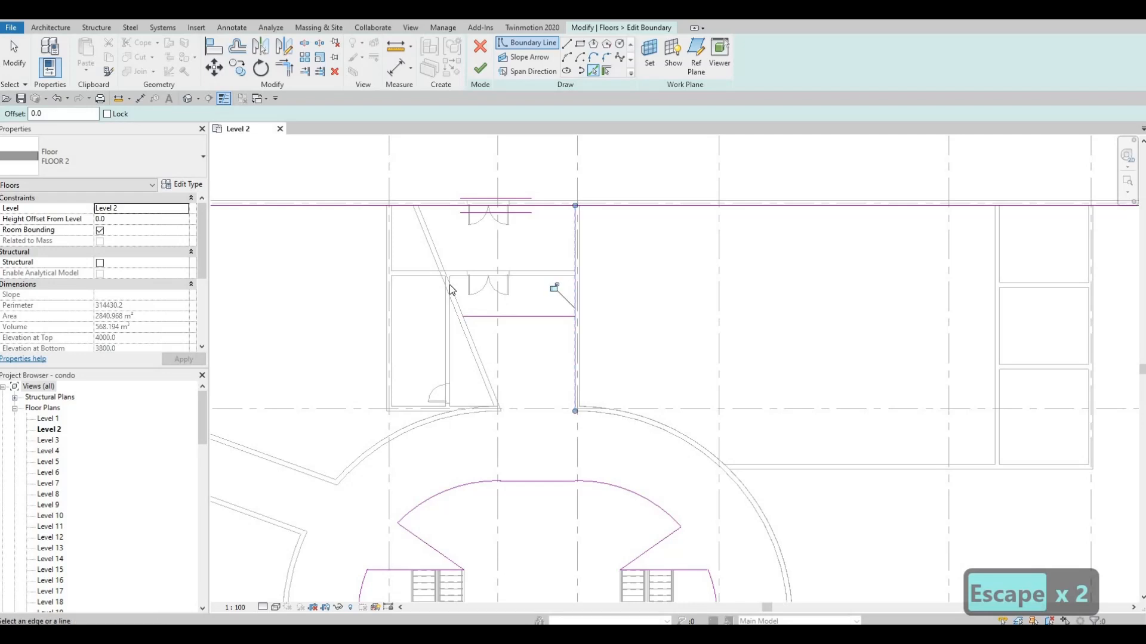
{"action": "left_click", "coordinate": [451, 287]}
{"action": "key", "text": "Escape"}
{"action": "key", "text": "Escape"}
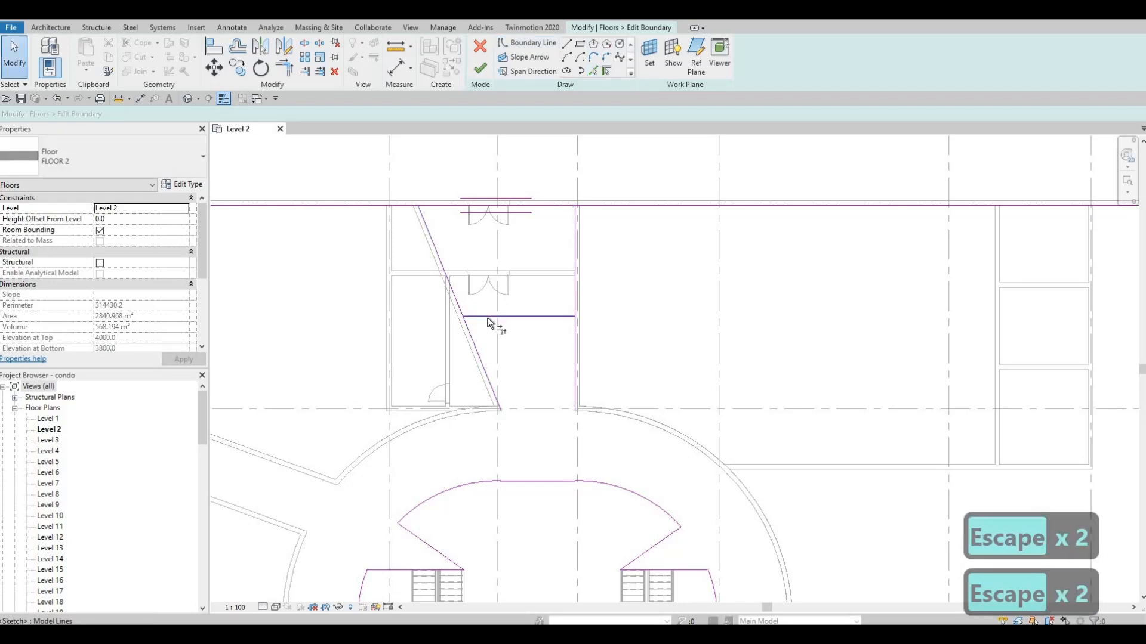
Trim both entrance side lines to the horizontal line below the inner doors, keeping the parts toward the exterior wall.
{"action": "key", "text": "t"}
{"action": "key", "text": "r"}
{"action": "left_click", "coordinate": [472, 323]}
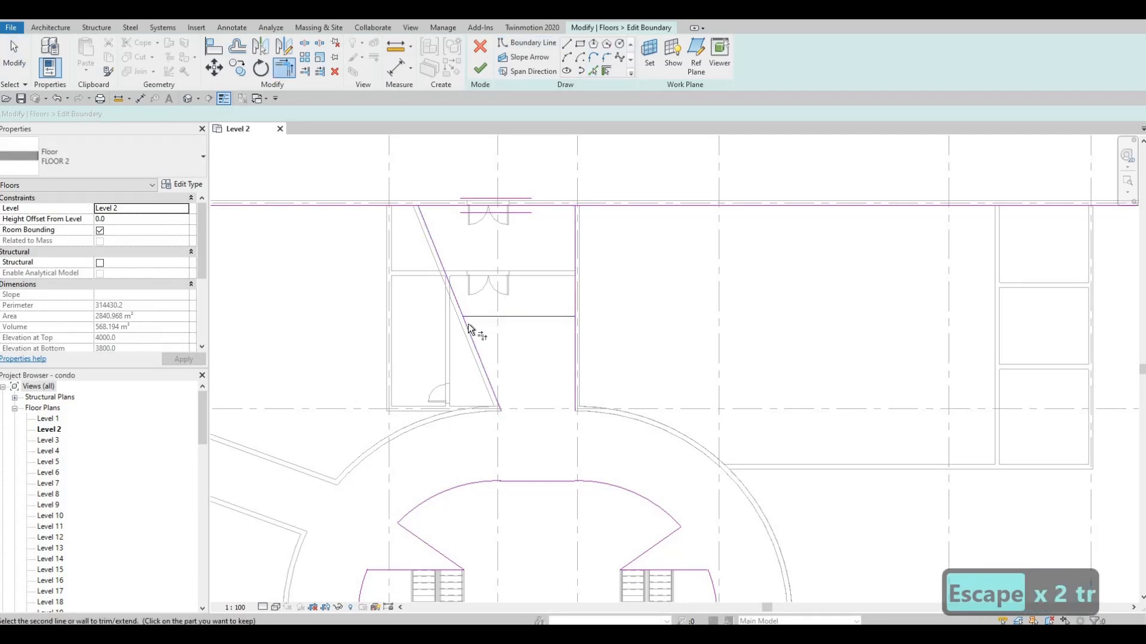
{"action": "left_click", "coordinate": [549, 315]}
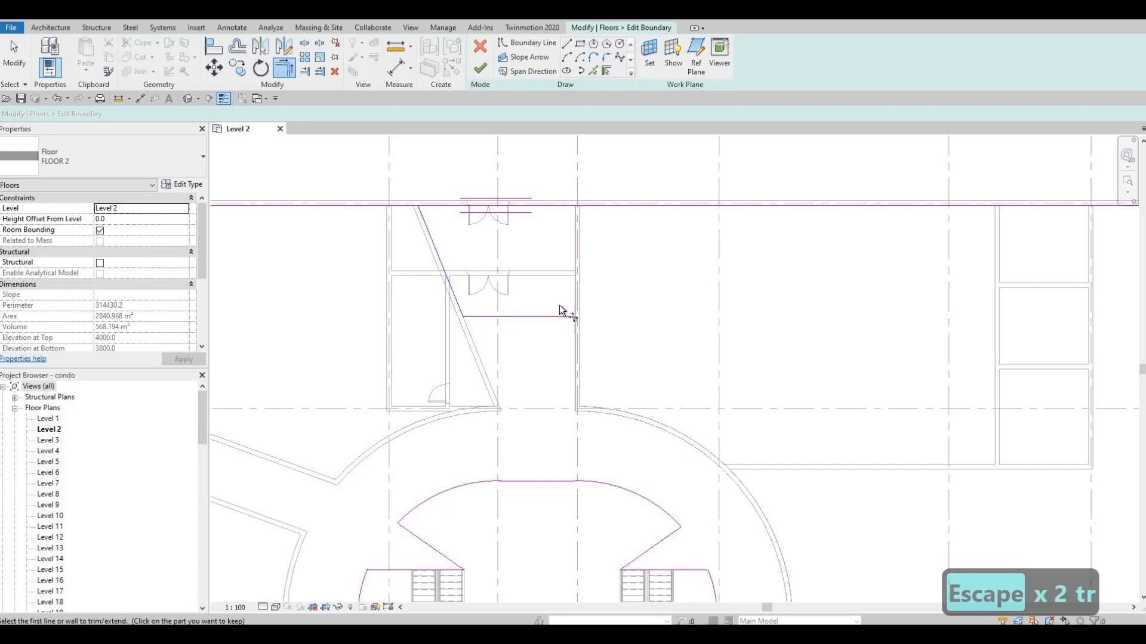
{"action": "left_click", "coordinate": [573, 362]}
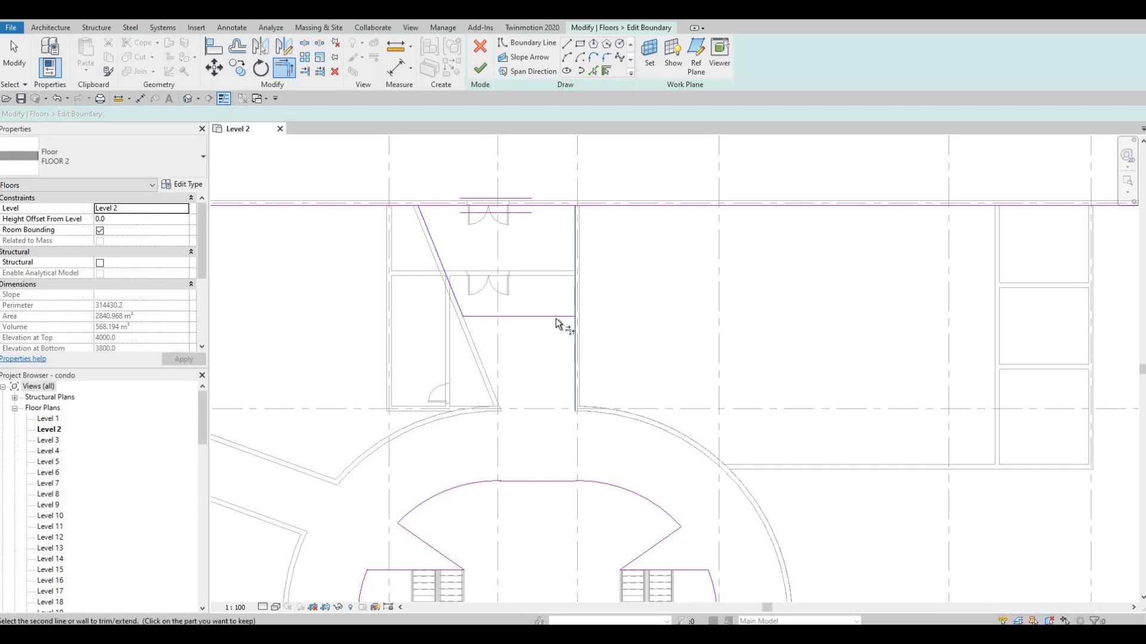
{"action": "left_click", "coordinate": [557, 317]}
{"action": "scroll", "coordinate": [537, 208], "scroll_direction": "down", "scroll_amount": 2}
{"action": "key", "text": "Escape"}
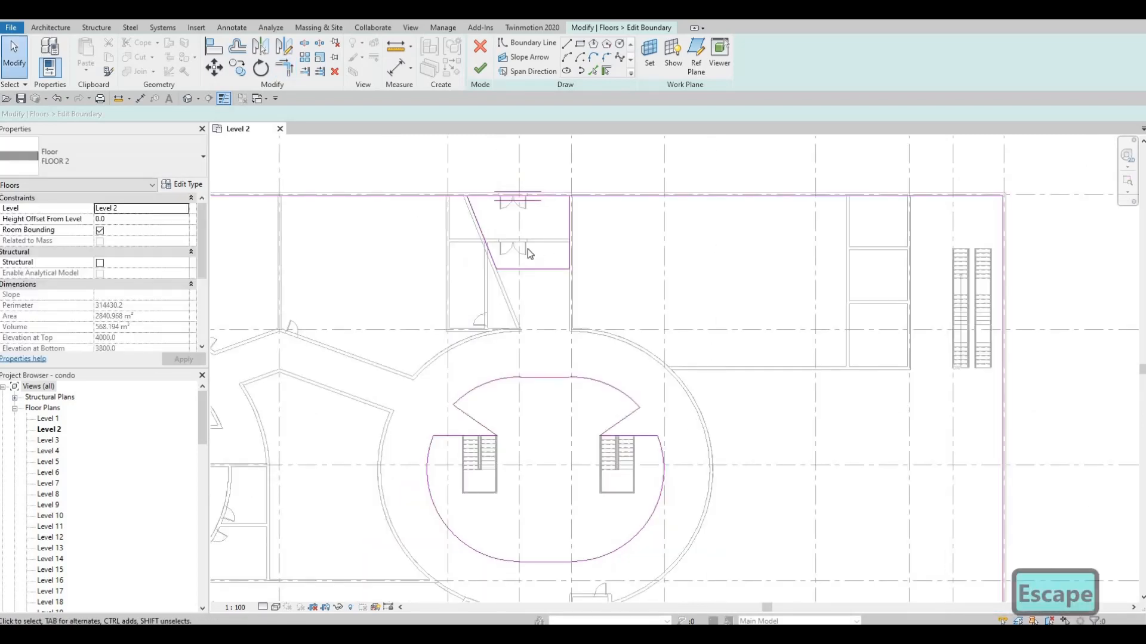
Split the exterior wall's boundary line at the outer double doors of the entrance.
{"action": "scroll", "coordinate": [516, 215], "scroll_direction": "up", "scroll_amount": 1}
{"action": "key", "text": "s"}
{"action": "key", "text": "l"}
{"action": "scroll", "coordinate": [535, 225], "scroll_direction": "up", "scroll_amount": 2}
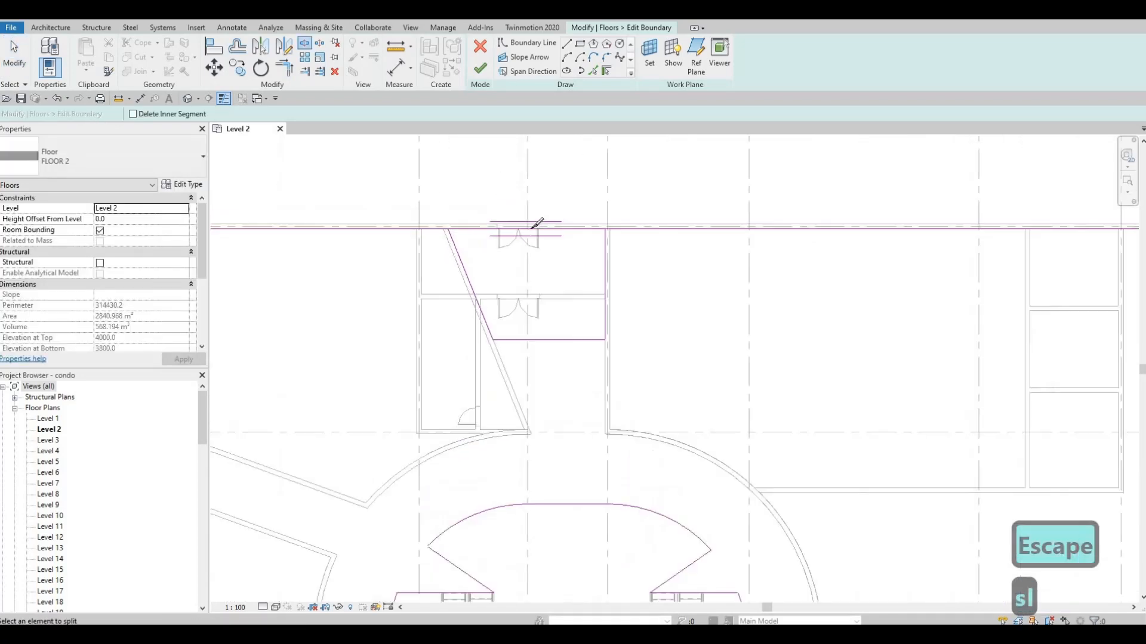
{"action": "key", "text": "Escape"}
{"action": "key", "text": "Escape"}
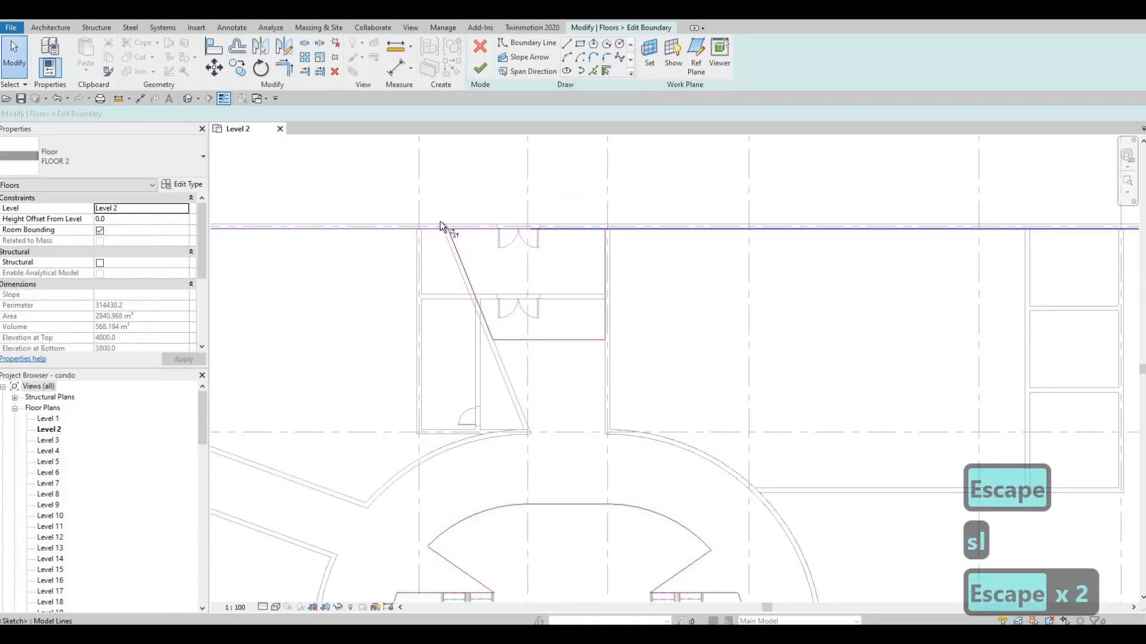
Trim both halves of the split exterior line to the entrance side lines, leaving the entrance area outside the floor.
{"action": "key", "text": "t"}
{"action": "key", "text": "r"}
{"action": "left_click", "coordinate": [456, 245]}
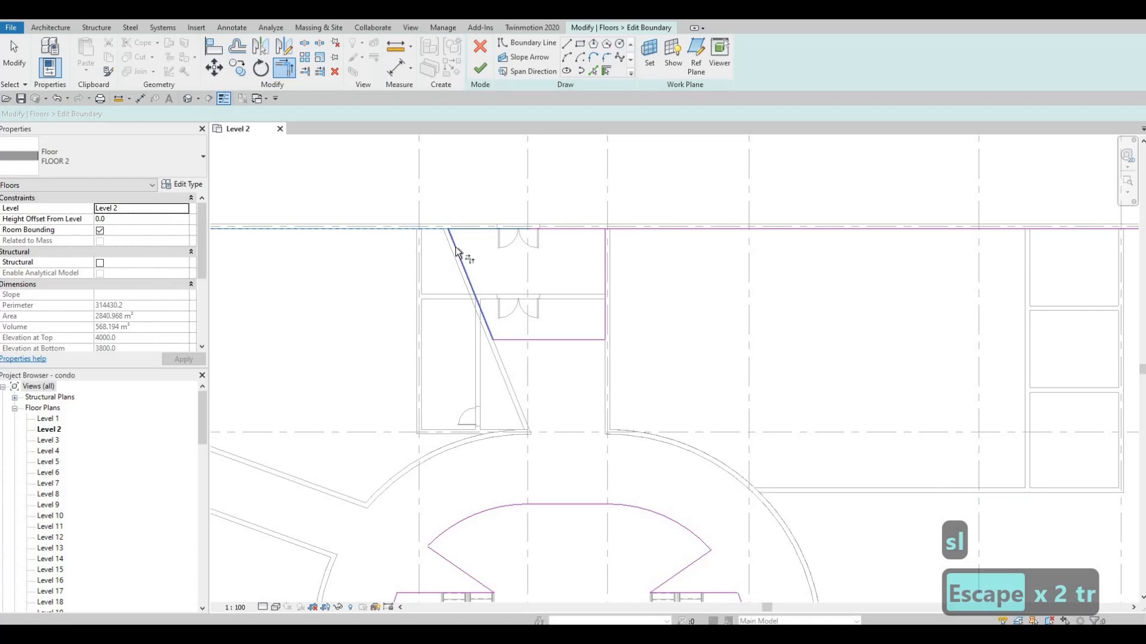
{"action": "left_click", "coordinate": [606, 247]}
{"action": "key", "text": "Escape"}
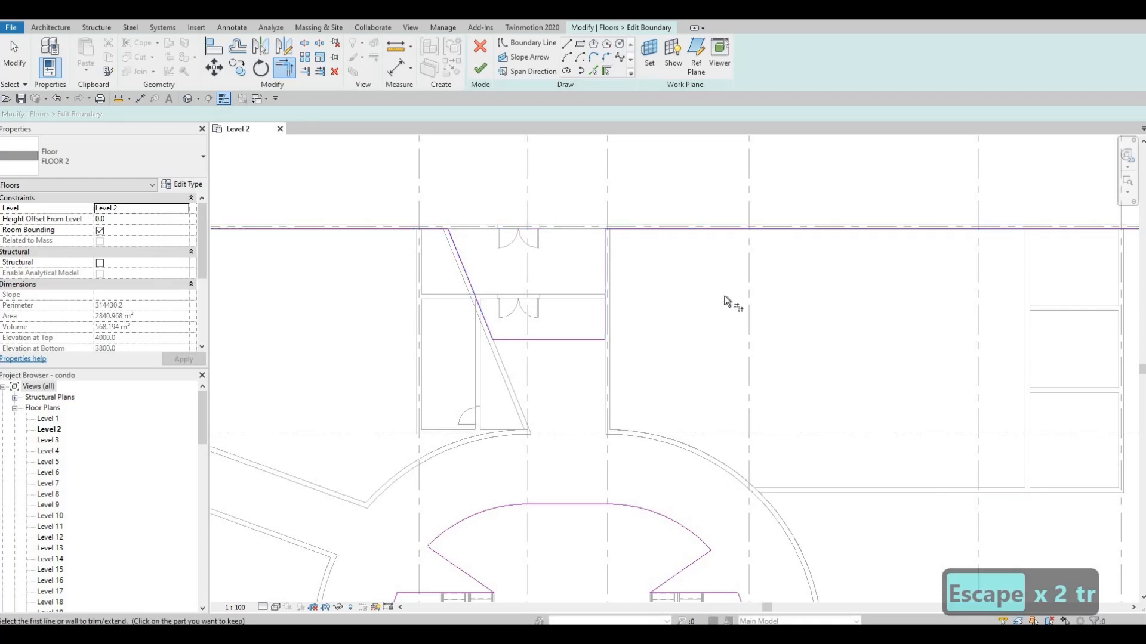
Draw a rectangular opening about 2558 mm wide around the pair of long stair flights beside the far exterior wall.
{"action": "scroll", "coordinate": [726, 302], "scroll_direction": "down", "scroll_amount": 4}
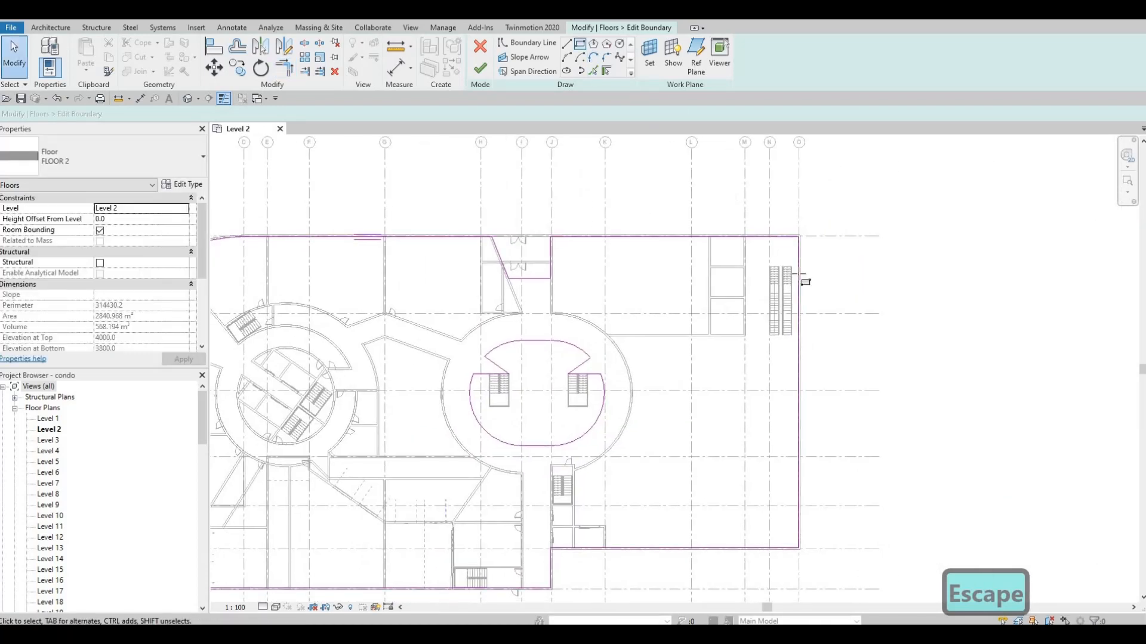
{"action": "scroll", "coordinate": [765, 265], "scroll_direction": "up", "scroll_amount": 4}
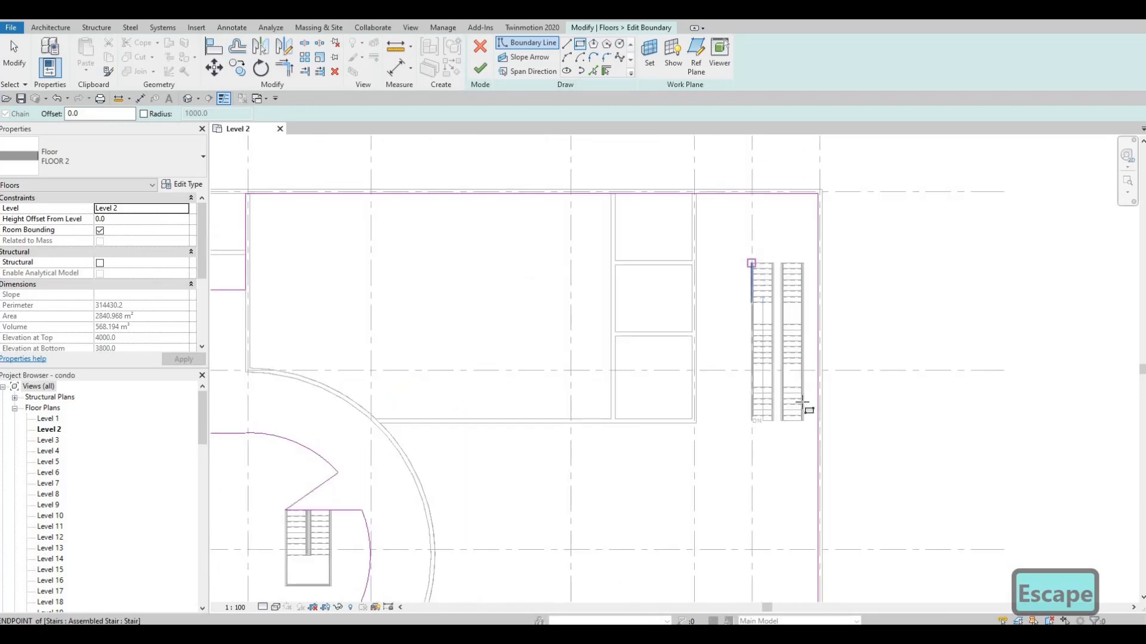
{"action": "left_click", "coordinate": [803, 421]}
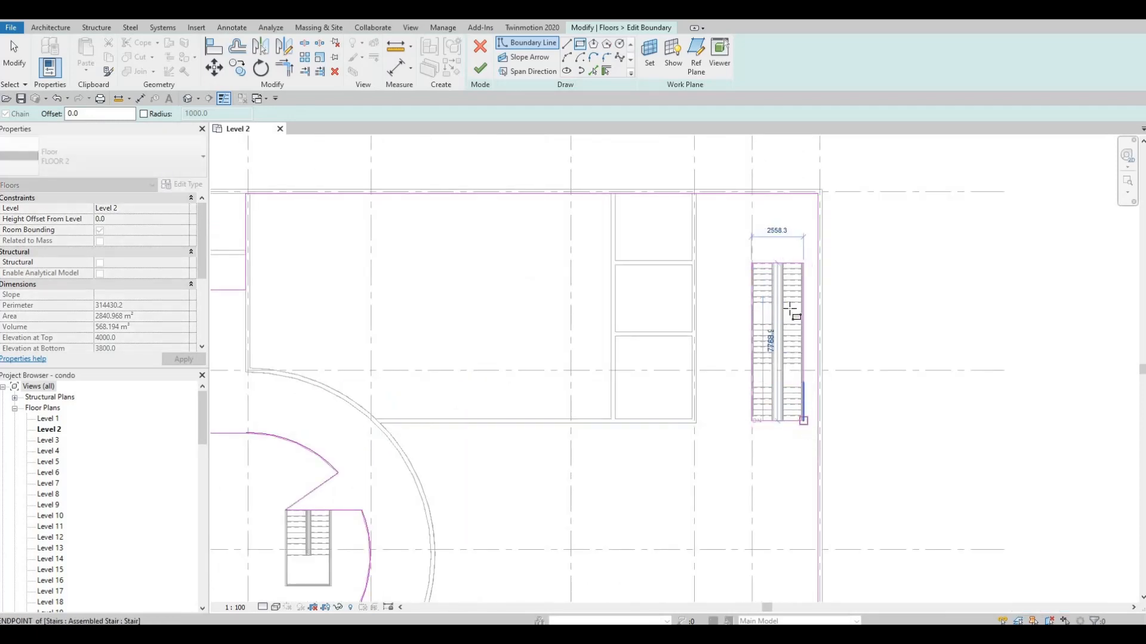
{"action": "key", "text": "Escape"}
{"action": "key", "text": "Escape"}
Examine the floor boundary across the whole Level 2 plan, including the circular core, hall opening and exterior edges.
{"action": "scroll", "coordinate": [689, 332], "scroll_direction": "down", "scroll_amount": 3}
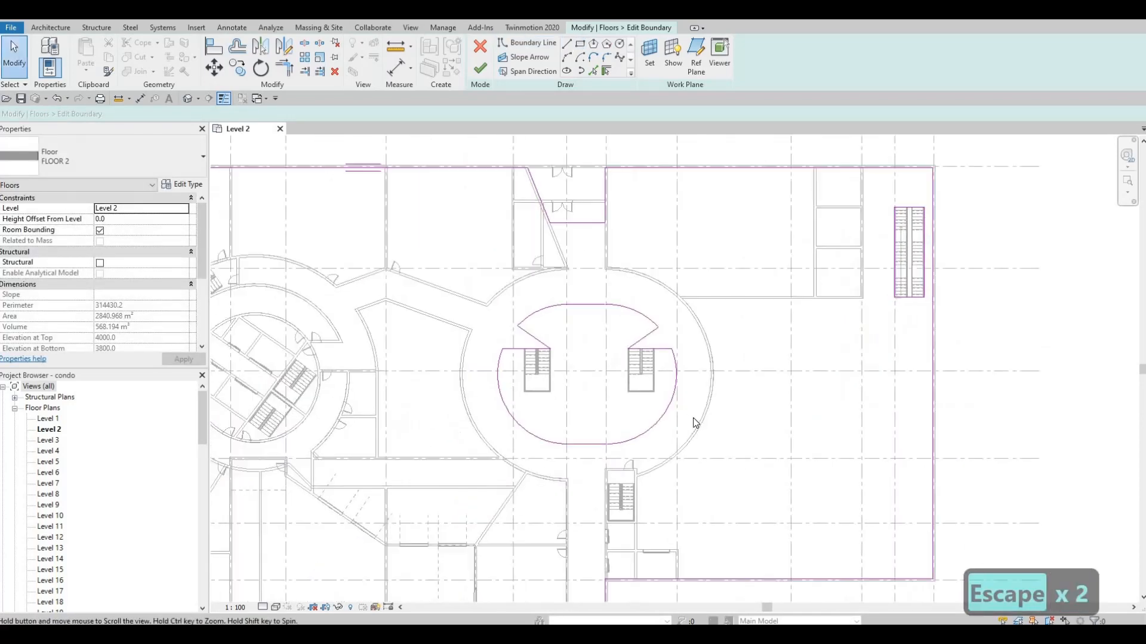
{"action": "scroll", "coordinate": [695, 423], "scroll_direction": "down", "scroll_amount": 2}
{"action": "scroll", "coordinate": [634, 294], "scroll_direction": "up", "scroll_amount": 2}
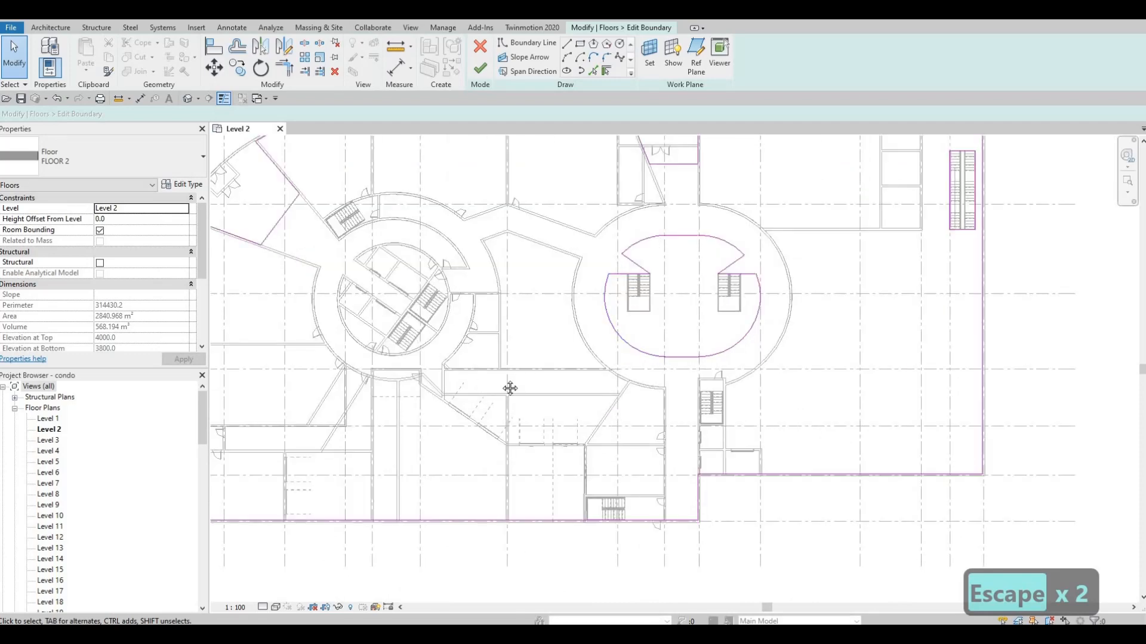
{"action": "middle_click_drag", "start_coordinate": [510, 389], "coordinate": [597, 406]}
{"action": "scroll", "coordinate": [597, 406], "scroll_direction": "up", "scroll_amount": 1}
{"action": "middle_click_drag", "start_coordinate": [409, 341], "coordinate": [609, 332]}
{"action": "middle_click_drag", "start_coordinate": [412, 406], "coordinate": [502, 383]}
{"action": "scroll", "coordinate": [511, 414], "scroll_direction": "down", "scroll_amount": 1}
{"action": "middle_click_drag", "start_coordinate": [918, 407], "coordinate": [693, 376]}
{"action": "middle_click_drag", "start_coordinate": [711, 211], "coordinate": [695, 253]}
{"action": "middle_click_drag", "start_coordinate": [576, 245], "coordinate": [633, 305]}
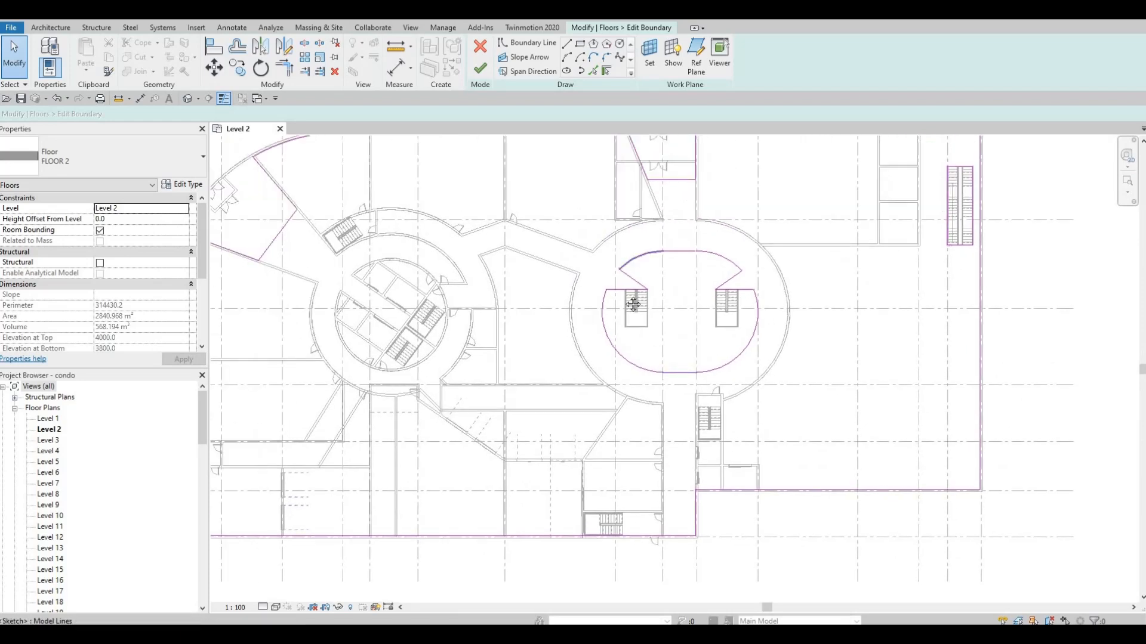
{"action": "middle_click_drag", "start_coordinate": [554, 263], "coordinate": [552, 330]}
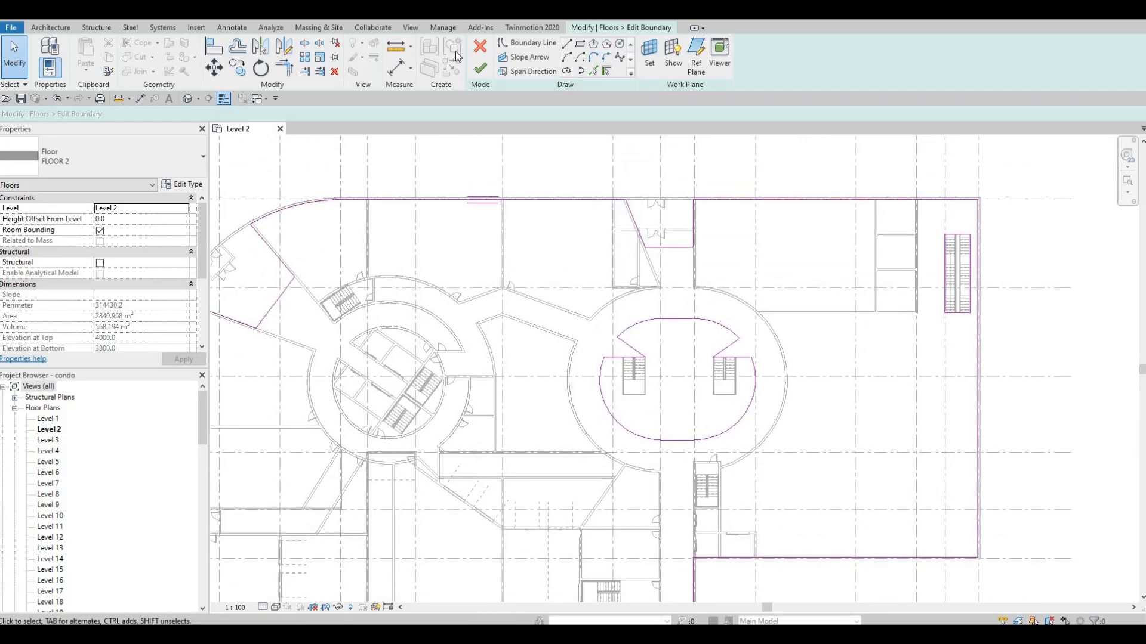
Finish the boundary edit to update the Level 2 floor.
{"action": "scroll", "coordinate": [458, 57], "scroll_direction": "up", "scroll_amount": 2}
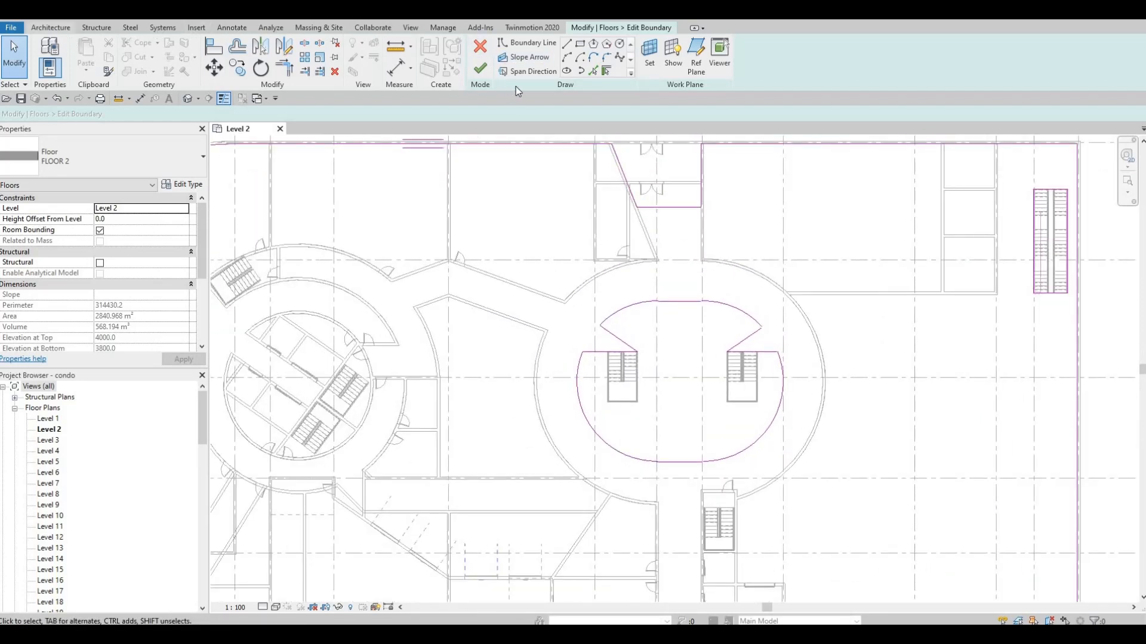
{"action": "left_click", "coordinate": [481, 76]}
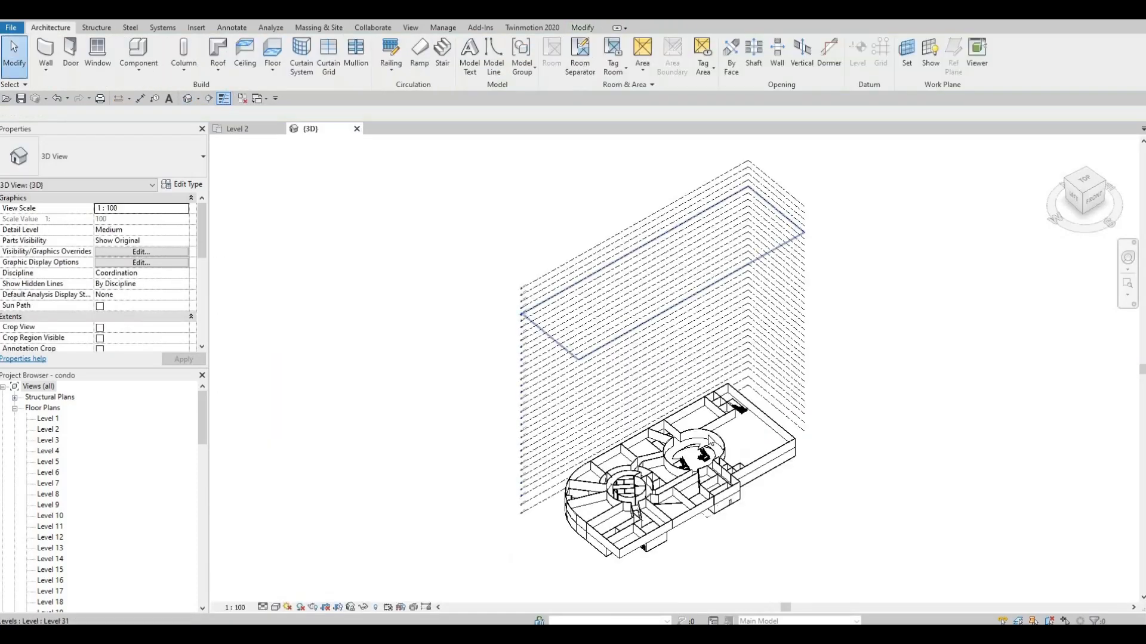
Examine the Level 2 floor in 3D, checking the hall opening's edges against both hall stairs and the surrounding walls.
{"action": "scroll", "coordinate": [806, 386], "scroll_direction": "up", "scroll_amount": 5}
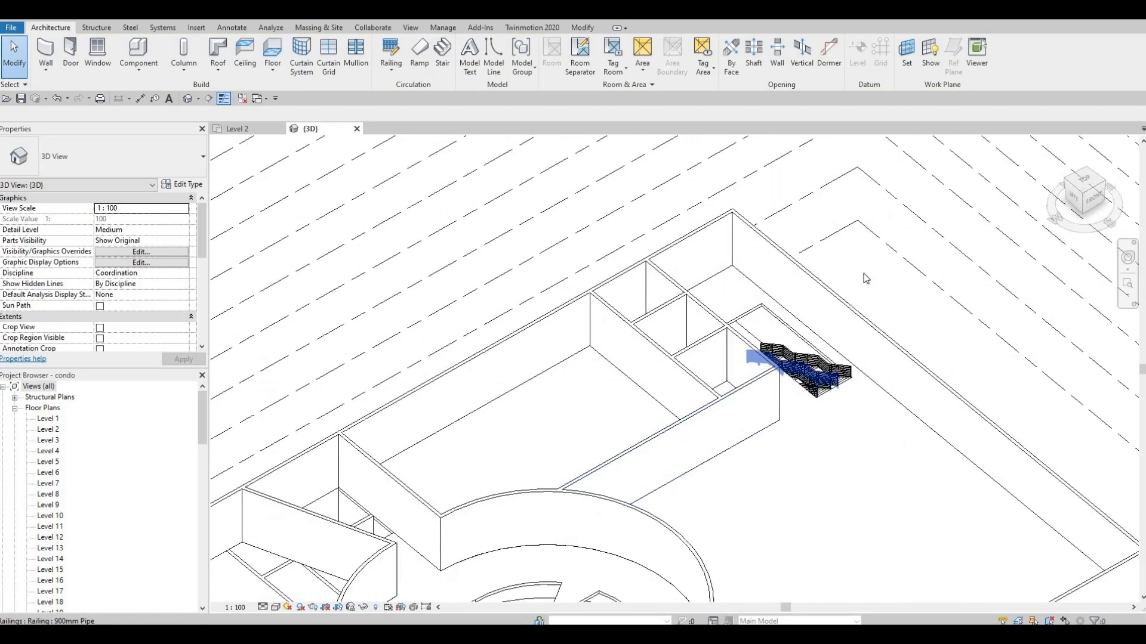
{"action": "scroll", "coordinate": [864, 274], "scroll_direction": "up", "scroll_amount": 3}
{"action": "scroll", "coordinate": [646, 348], "scroll_direction": "up", "scroll_amount": 2}
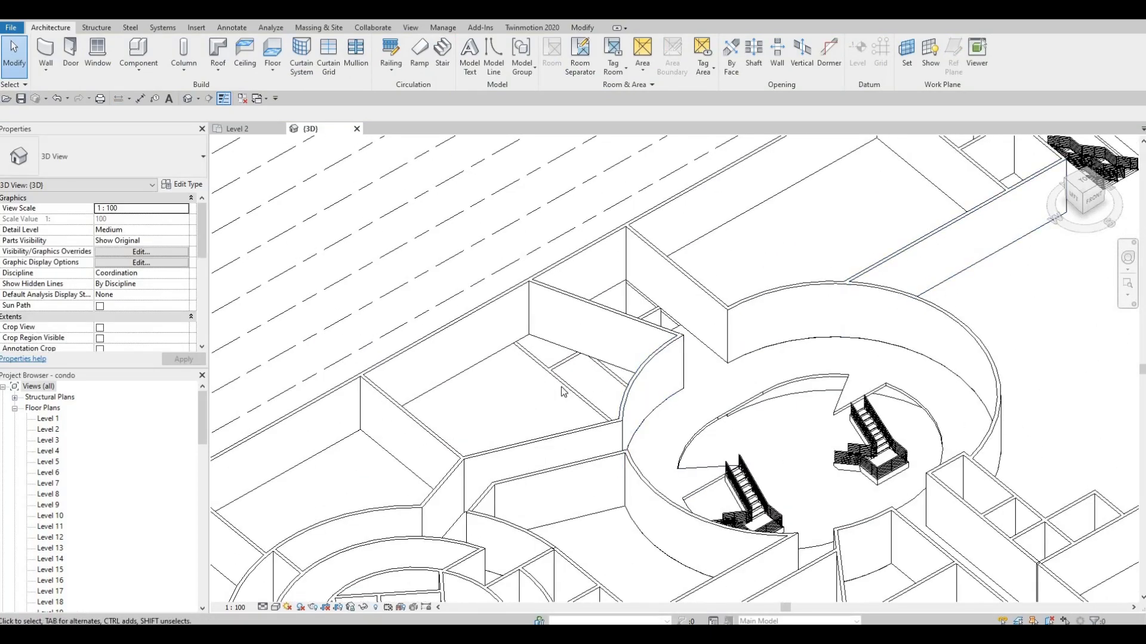
{"action": "middle_click_drag", "start_coordinate": [646, 348], "coordinate": [715, 368], "text": "shift"}
{"action": "scroll", "coordinate": [869, 377], "scroll_direction": "up", "scroll_amount": 2}
{"action": "middle_click_drag", "start_coordinate": [869, 377], "coordinate": [754, 327]}
{"action": "middle_click_drag", "start_coordinate": [589, 407], "coordinate": [758, 293]}
{"action": "scroll", "coordinate": [758, 294], "scroll_direction": "down", "scroll_amount": 4}
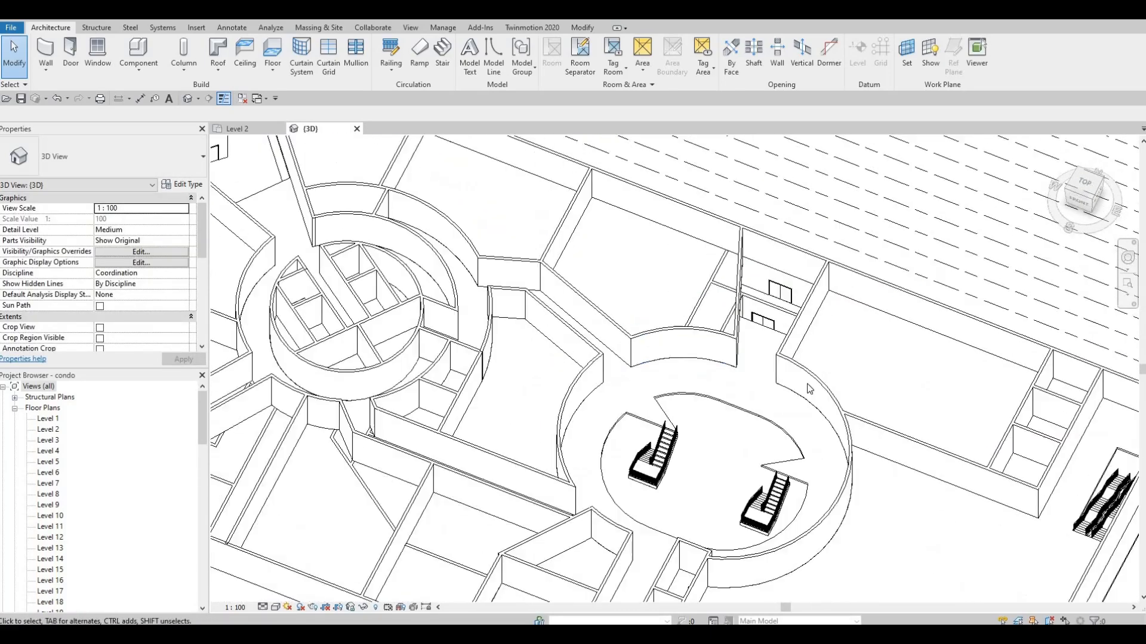
{"action": "middle_click_drag", "start_coordinate": [563, 337], "coordinate": [707, 280]}
{"action": "scroll", "coordinate": [798, 391], "scroll_direction": "up", "scroll_amount": 4}
{"action": "middle_click_drag", "start_coordinate": [821, 389], "coordinate": [932, 365], "text": "shift"}
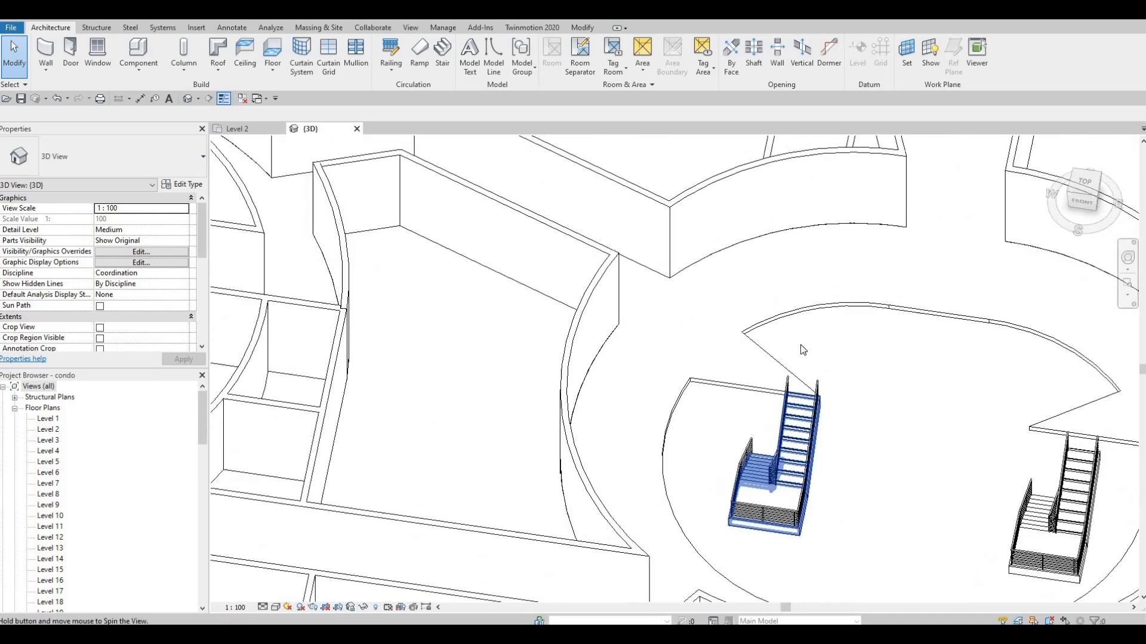
{"action": "middle_click_drag", "start_coordinate": [803, 350], "coordinate": [783, 346], "text": "shift"}
{"action": "scroll", "coordinate": [776, 346], "scroll_direction": "up", "scroll_amount": 2}
{"action": "scroll", "coordinate": [781, 350], "scroll_direction": "up", "scroll_amount": 2}
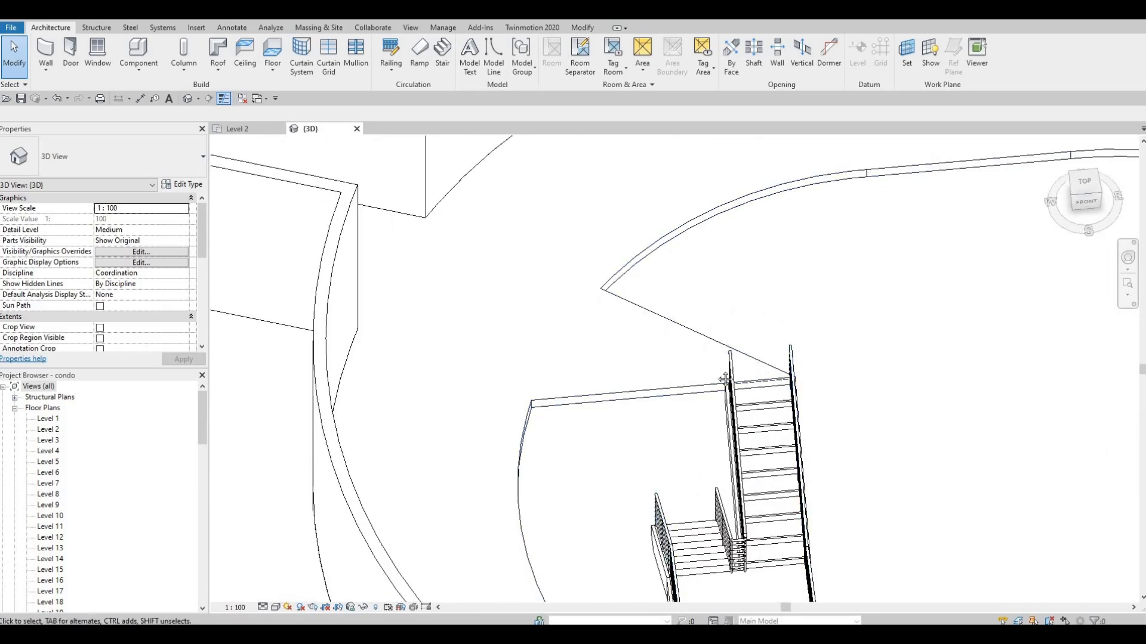
{"action": "scroll", "coordinate": [651, 358], "scroll_direction": "down", "scroll_amount": 5}
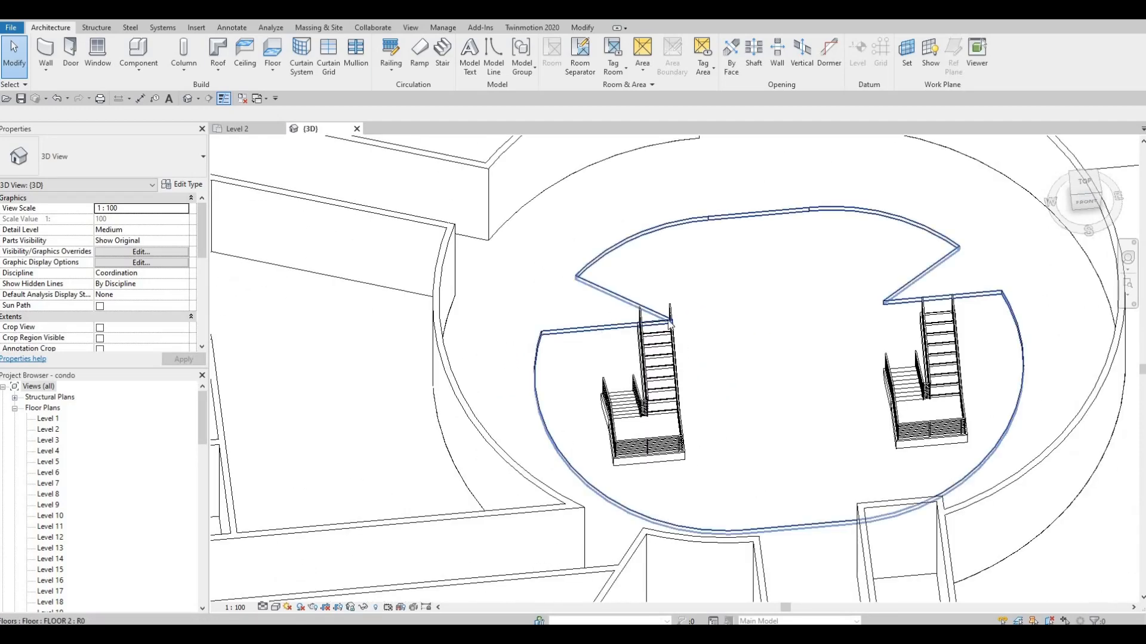
{"action": "scroll", "coordinate": [805, 296], "scroll_direction": "down", "scroll_amount": 5}
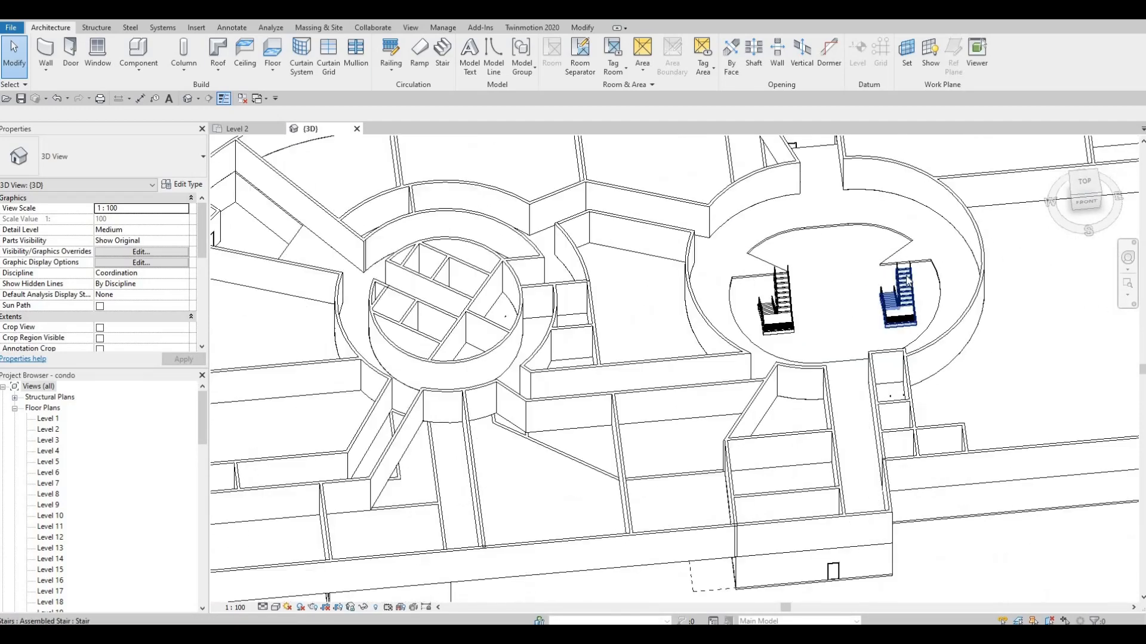
Flip the up direction of the eastern hall stair in the Level 2 plan.
{"action": "scroll", "coordinate": [907, 280], "scroll_direction": "up", "scroll_amount": 4}
{"action": "left_click", "coordinate": [902, 299]}
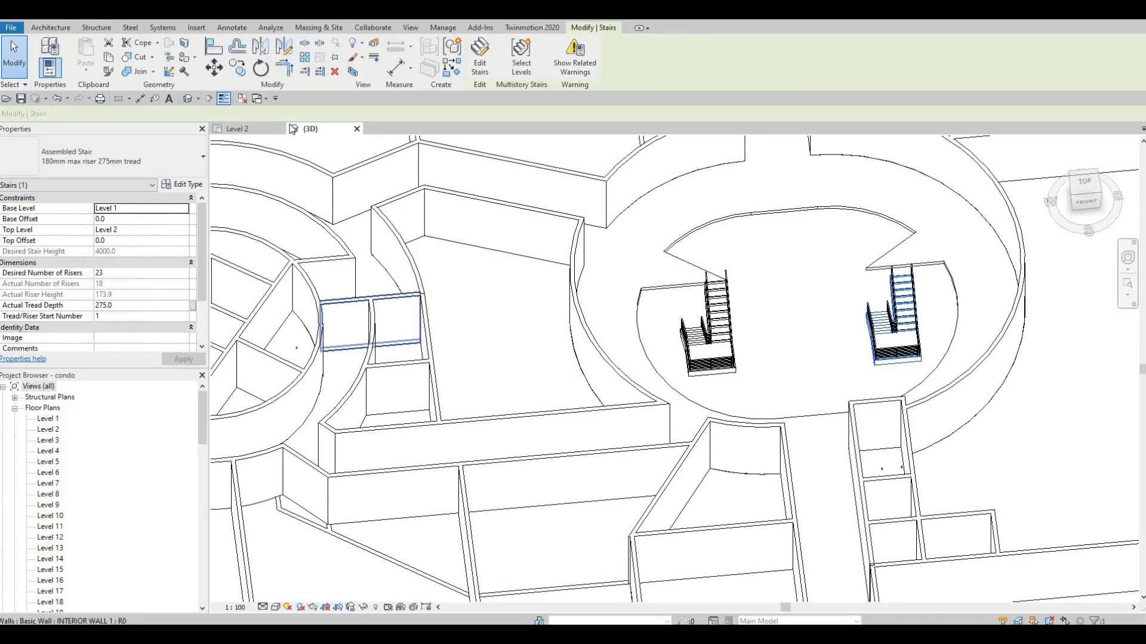
{"action": "left_click", "coordinate": [256, 130]}
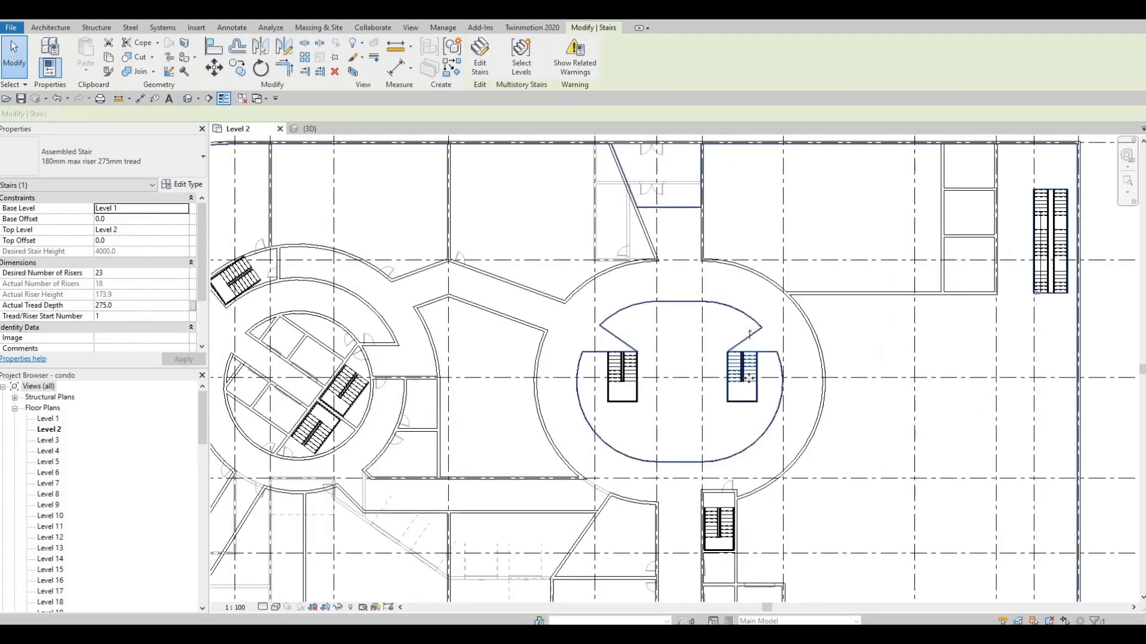
{"action": "scroll", "coordinate": [737, 381], "scroll_direction": "up", "scroll_amount": 4}
{"action": "key", "text": "Escape"}
{"action": "key", "text": "Escape"}
{"action": "scroll", "coordinate": [739, 390], "scroll_direction": "up", "scroll_amount": 3}
{"action": "left_click", "coordinate": [741, 339]}
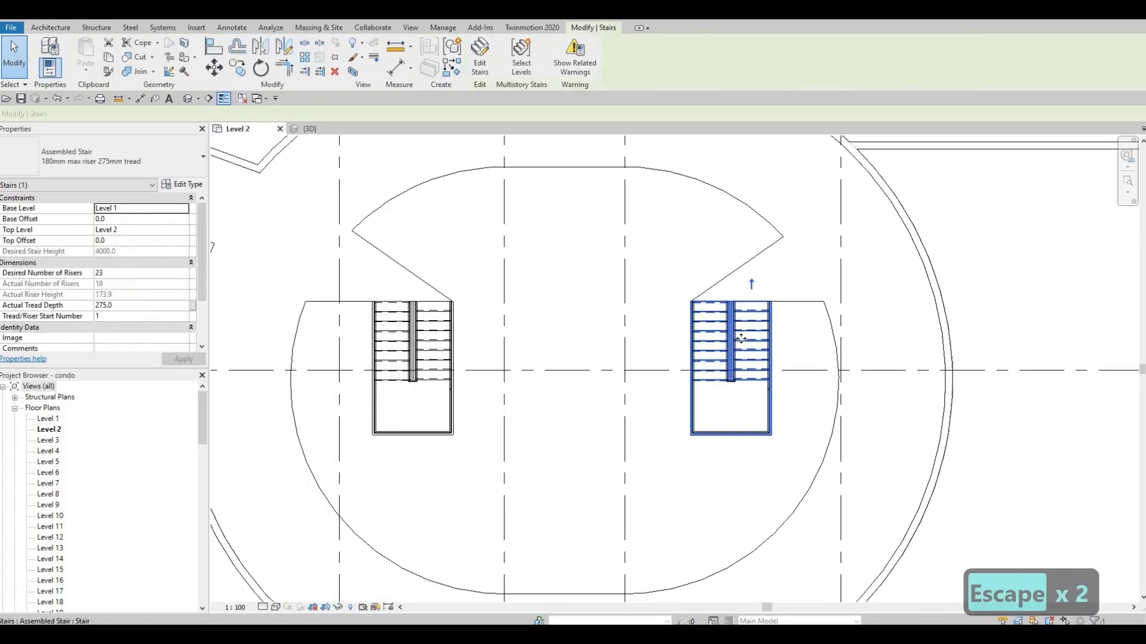
{"action": "scroll", "coordinate": [754, 269], "scroll_direction": "up", "scroll_amount": 2}
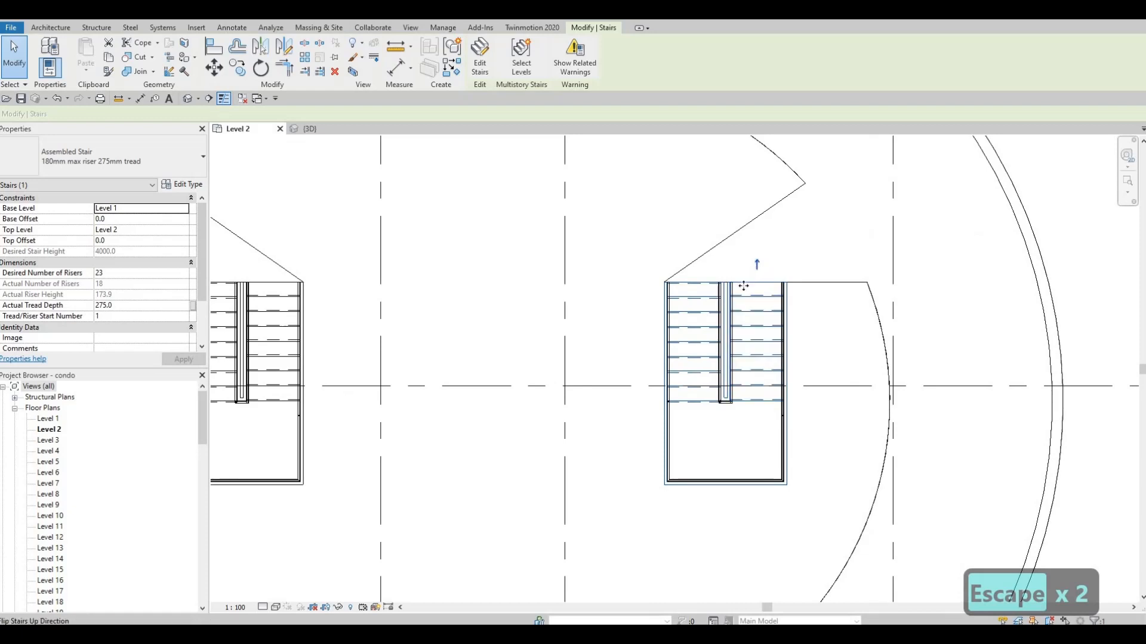
{"action": "key", "text": "Escape"}
{"action": "key", "text": "Escape"}
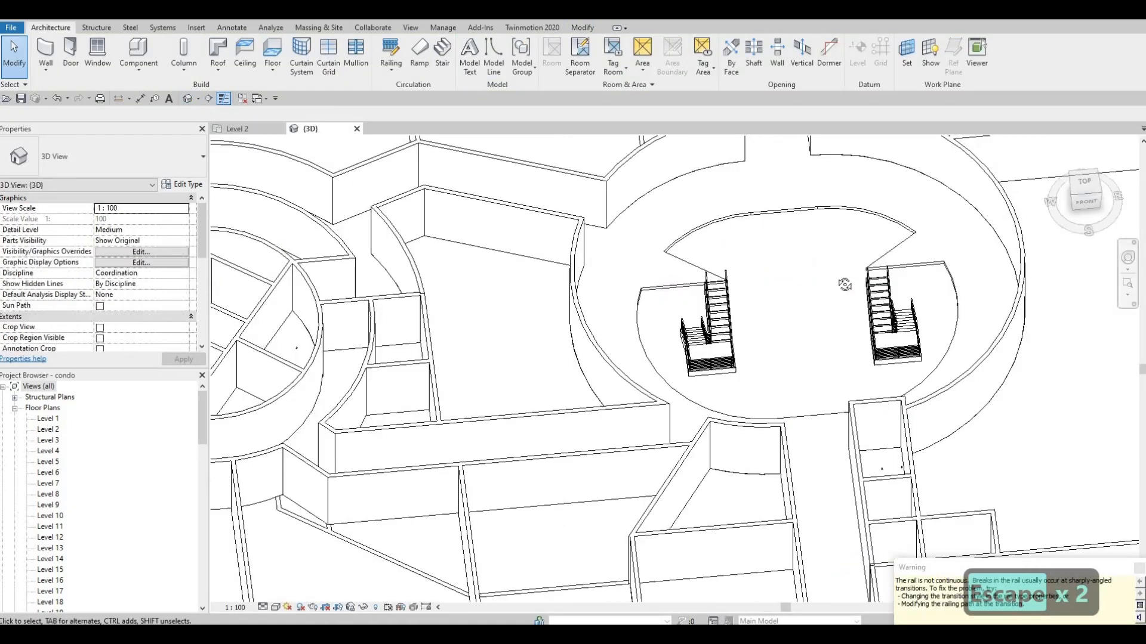
Examine the flipped hall stair in 3D against the other stair, the floor opening and the rest of the building.
{"action": "middle_click_drag", "start_coordinate": [879, 250], "coordinate": [928, 260], "text": "shift"}
{"action": "scroll", "coordinate": [847, 308], "scroll_direction": "up", "scroll_amount": 2}
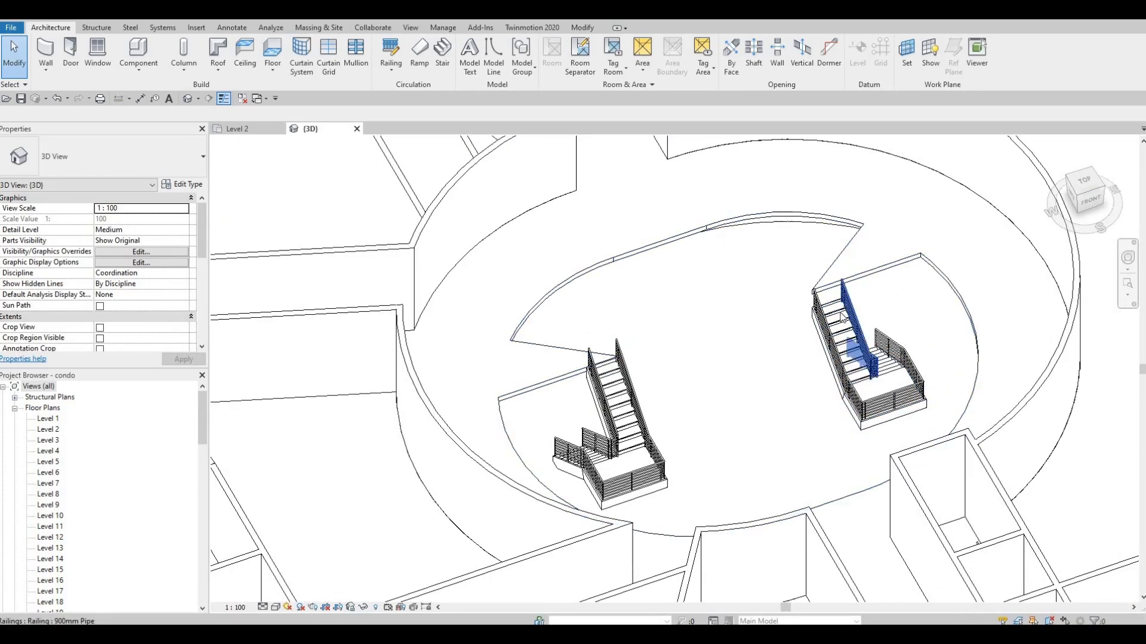
{"action": "left_click", "coordinate": [803, 351]}
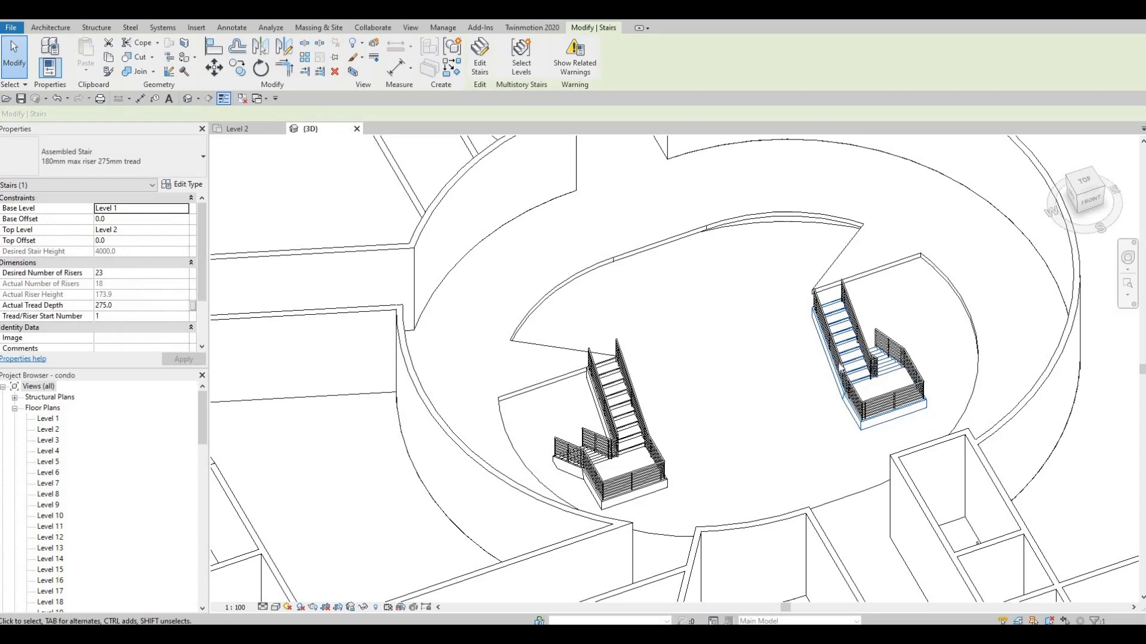
{"action": "scroll", "coordinate": [841, 369], "scroll_direction": "down", "scroll_amount": 1}
{"action": "key", "text": "Escape"}
{"action": "key", "text": "Escape"}
{"action": "scroll", "coordinate": [829, 373], "scroll_direction": "down", "scroll_amount": 1}
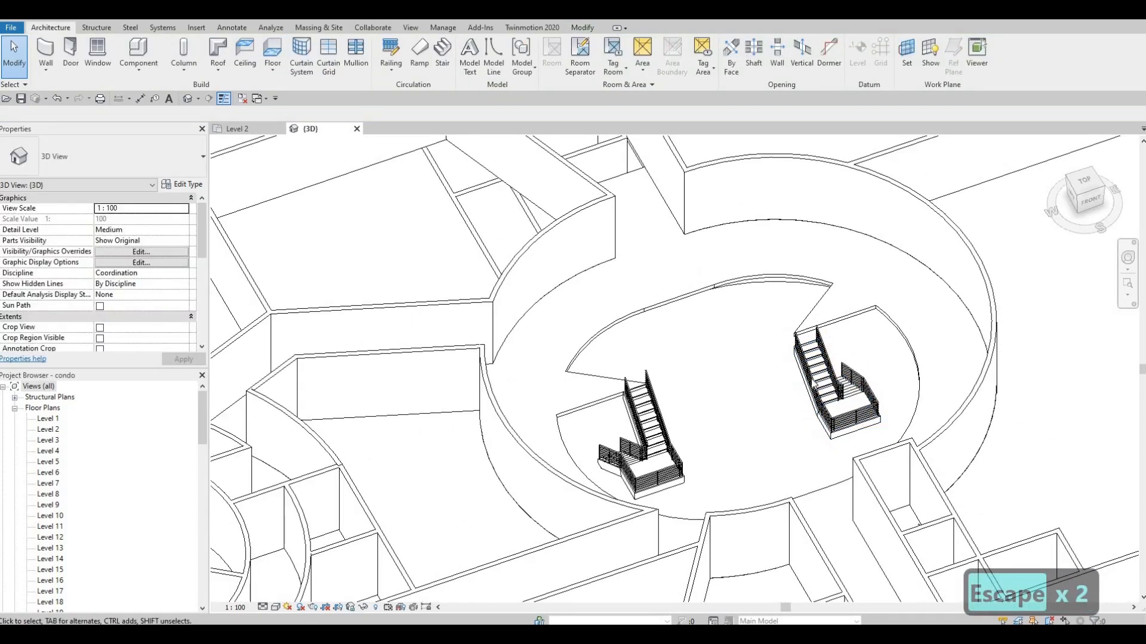
{"action": "scroll", "coordinate": [811, 383], "scroll_direction": "up", "scroll_amount": 1}
{"action": "left_click", "coordinate": [808, 378]}
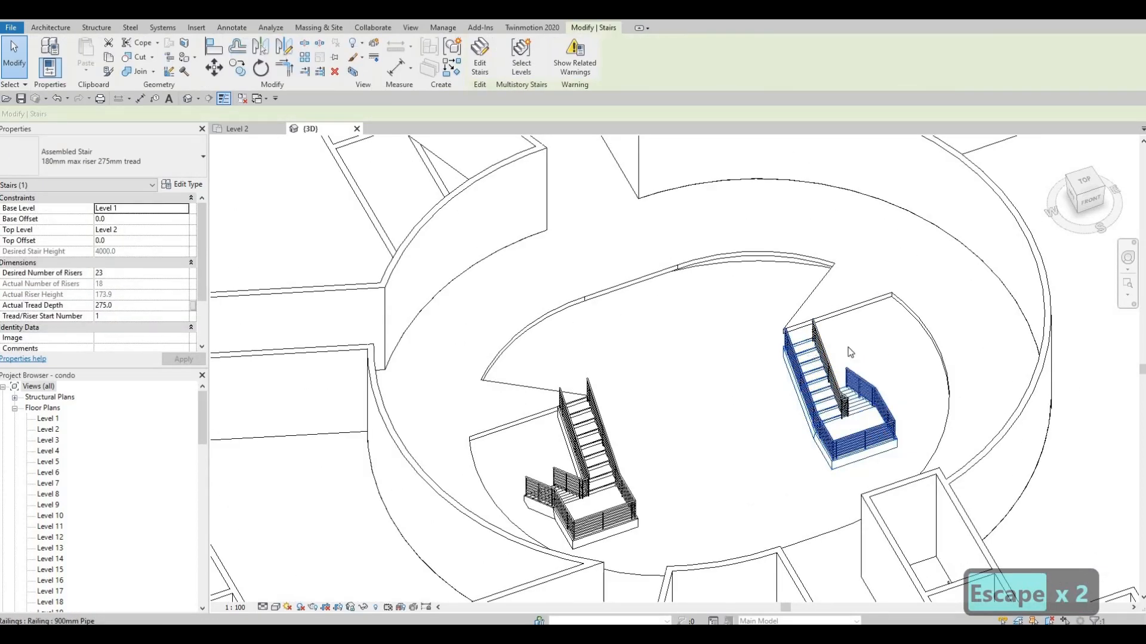
{"action": "key", "text": "Escape"}
{"action": "middle_click_drag", "start_coordinate": [712, 421], "coordinate": [686, 334], "text": "shift"}
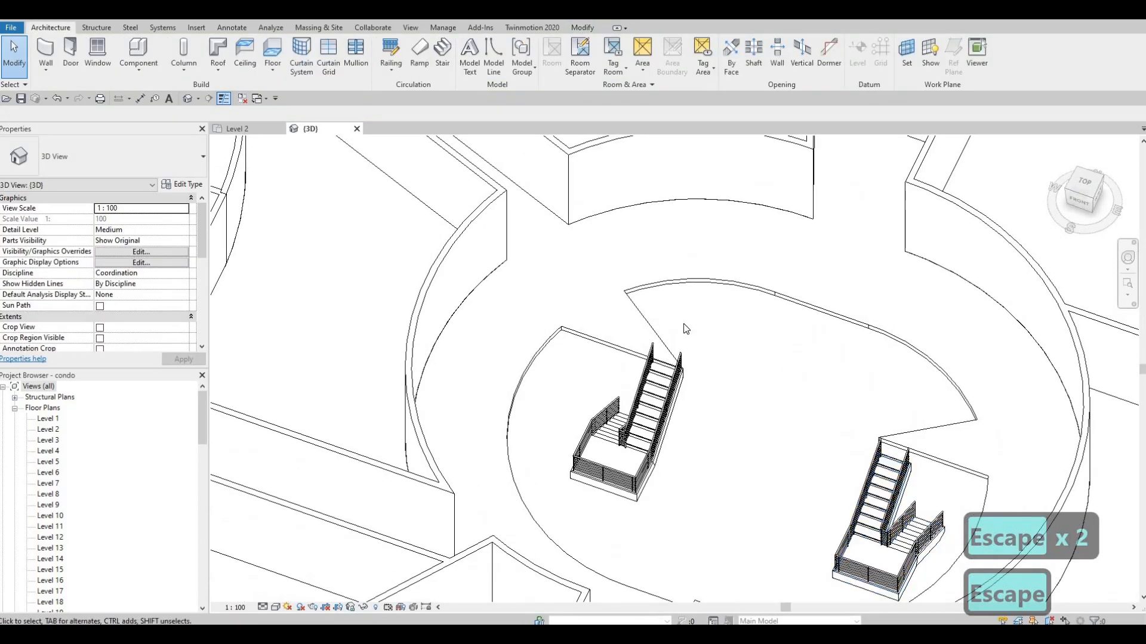
{"action": "middle_click_drag", "start_coordinate": [669, 404], "coordinate": [844, 231]}
{"action": "scroll", "coordinate": [731, 328], "scroll_direction": "down", "scroll_amount": 2}
{"action": "scroll", "coordinate": [844, 230], "scroll_direction": "down", "scroll_amount": 3}
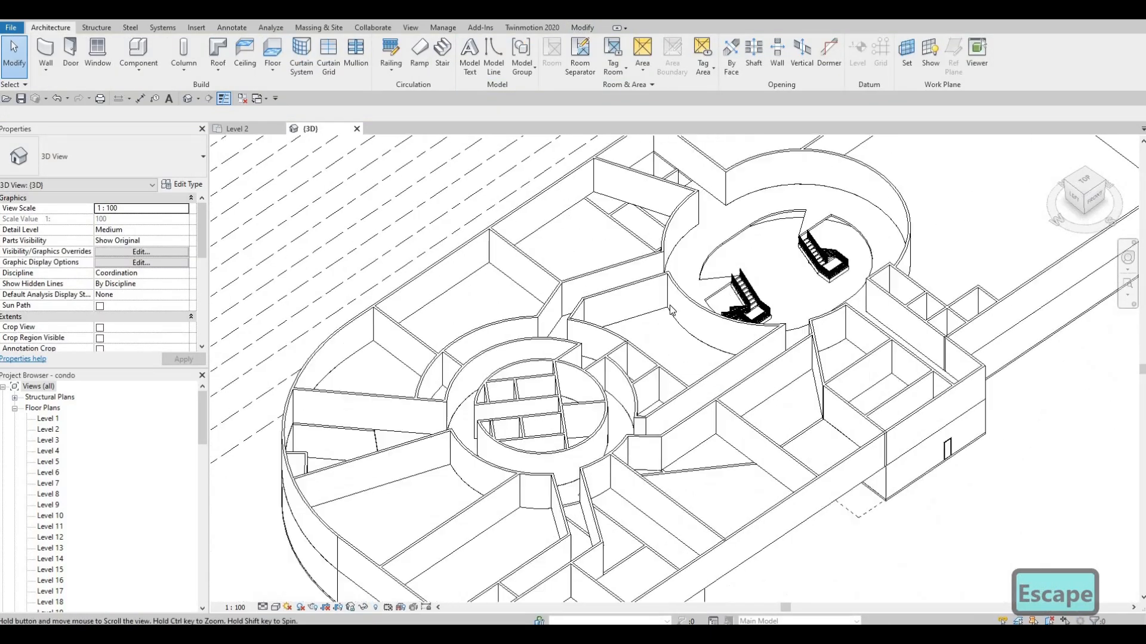
{"action": "middle_click_drag", "start_coordinate": [627, 358], "coordinate": [681, 309]}
{"action": "scroll", "coordinate": [680, 309], "scroll_direction": "up", "scroll_amount": 2}
{"action": "middle_click_drag", "start_coordinate": [304, 279], "coordinate": [116, 370], "text": "shift"}
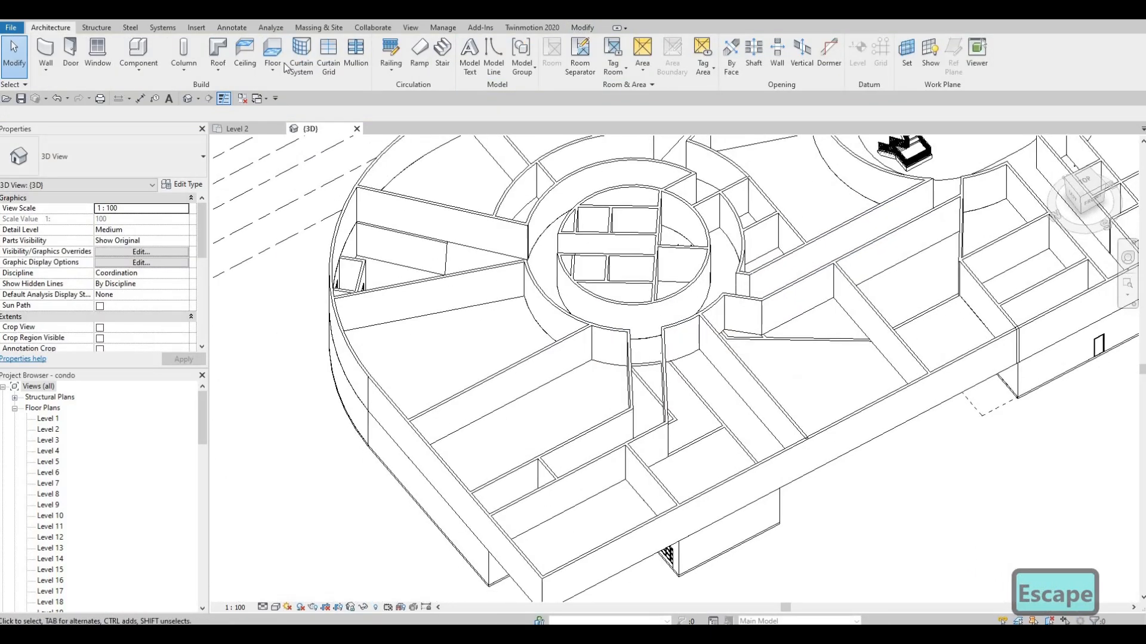
Open the FLOOR 2 floor's boundary for editing in the Level 2 plan.
{"action": "key", "text": "ctrl+Tab"}
{"action": "scroll", "coordinate": [775, 281], "scroll_direction": "down", "scroll_amount": 3}
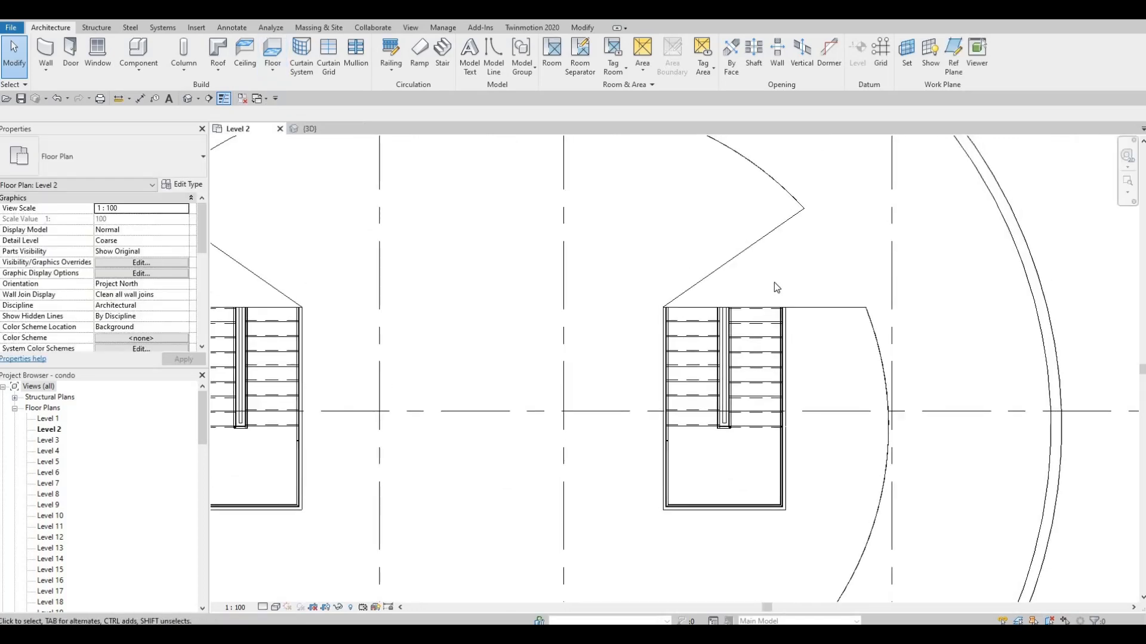
{"action": "key", "text": "Escape"}
{"action": "scroll", "coordinate": [368, 265], "scroll_direction": "down", "scroll_amount": 2}
{"action": "middle_click_drag", "start_coordinate": [368, 265], "coordinate": [522, 310]}
{"action": "scroll", "coordinate": [507, 309], "scroll_direction": "down", "scroll_amount": 1}
{"action": "left_click", "coordinate": [521, 311]}
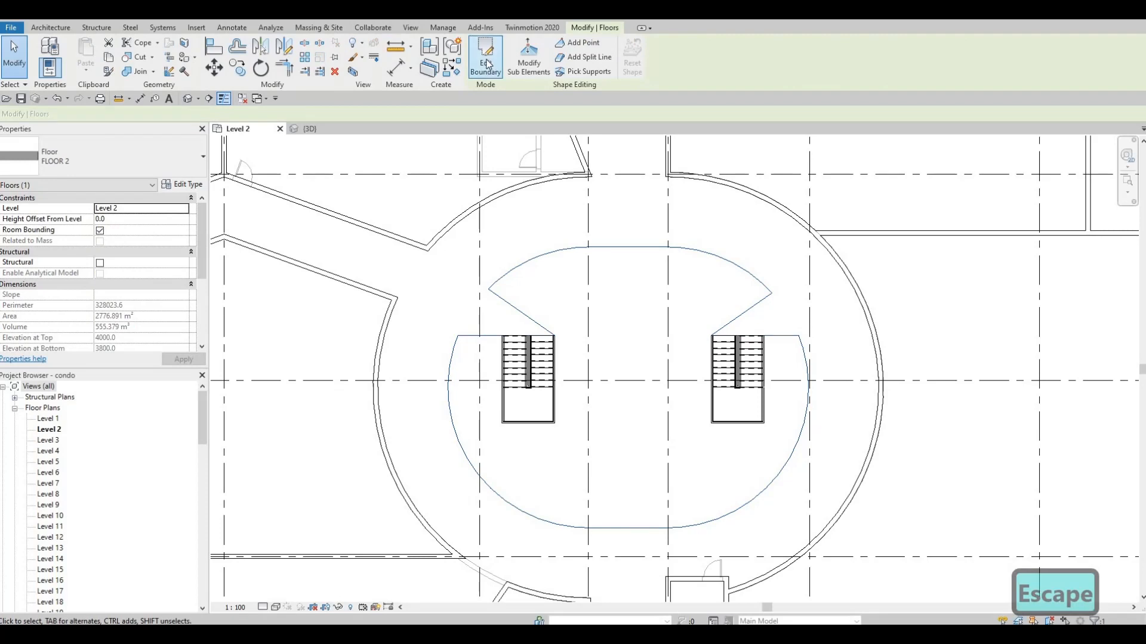
{"action": "left_click", "coordinate": [486, 64]}
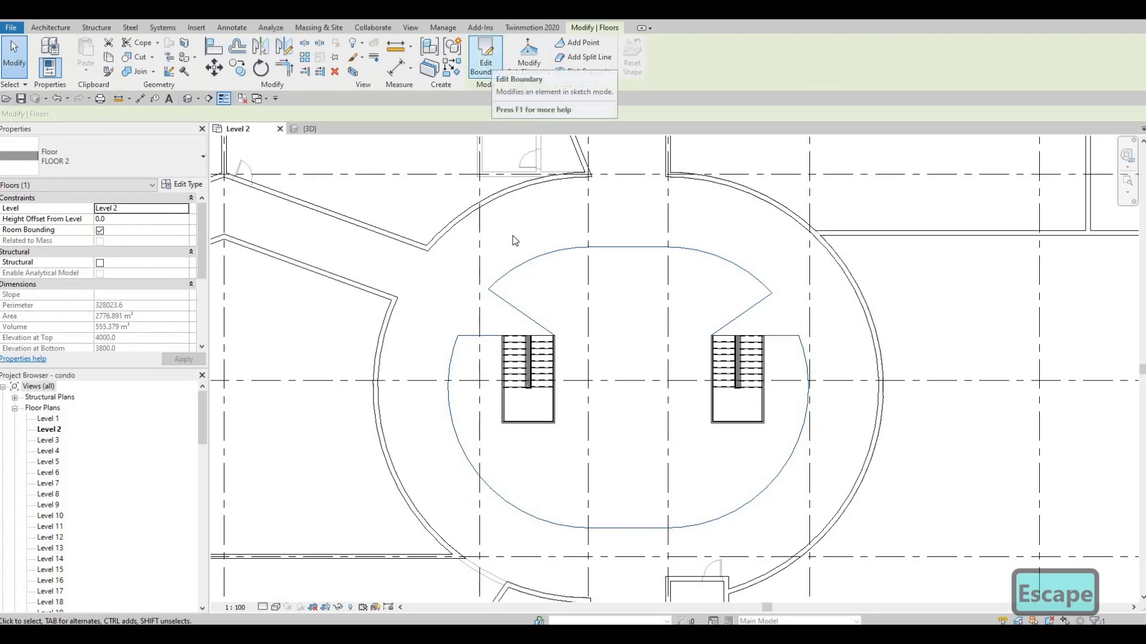
{"action": "left_click", "coordinate": [503, 297]}
{"action": "left_click_drag", "start_coordinate": [516, 283], "coordinate": [530, 266]}
{"action": "key", "text": "ctrl+z"}
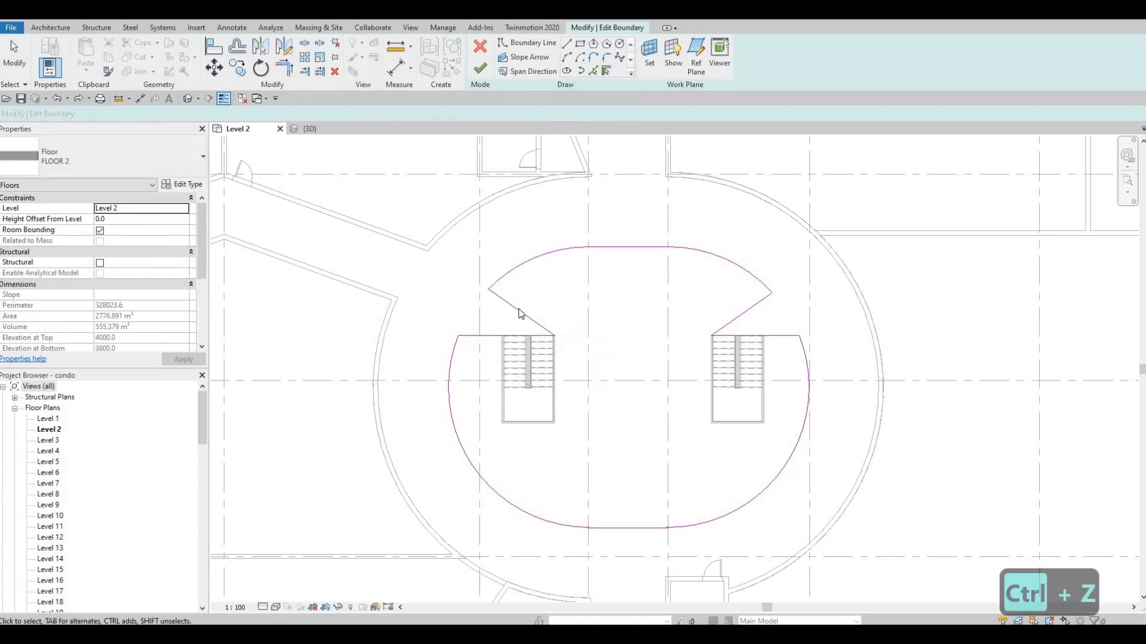
{"action": "key", "text": "Escape"}
Move the outer ends of both slanted hall-opening lines inward along the arcs, setting the western line at 120°.
{"action": "left_click", "coordinate": [495, 294]}
{"action": "scroll", "coordinate": [494, 295], "scroll_direction": "up", "scroll_amount": 2}
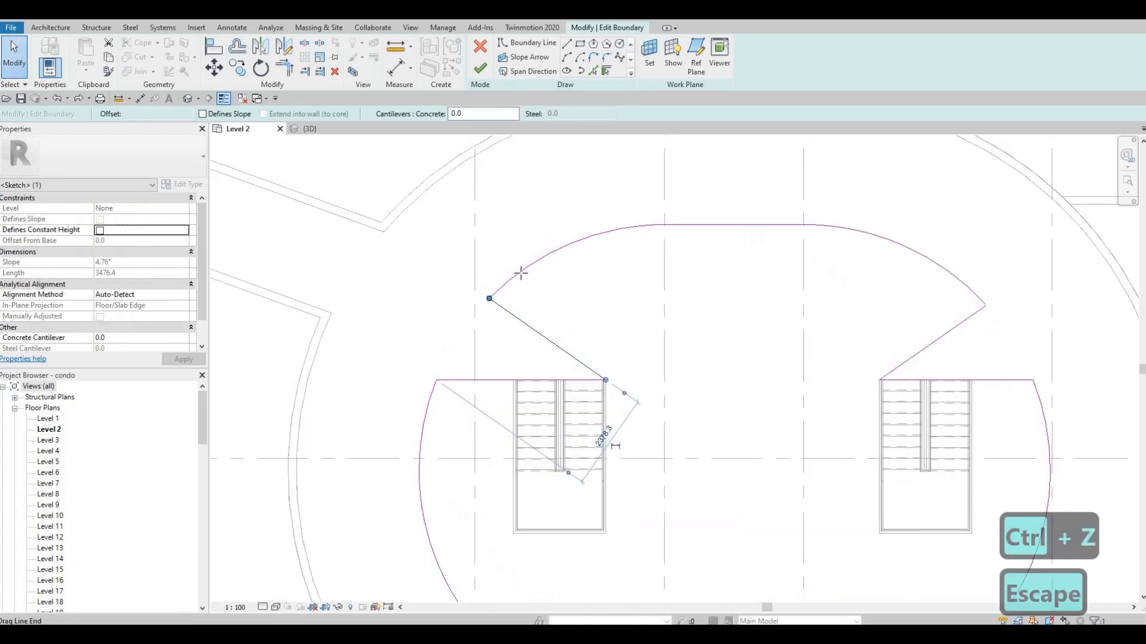
{"action": "left_click_drag", "start_coordinate": [521, 273], "coordinate": [537, 261]}
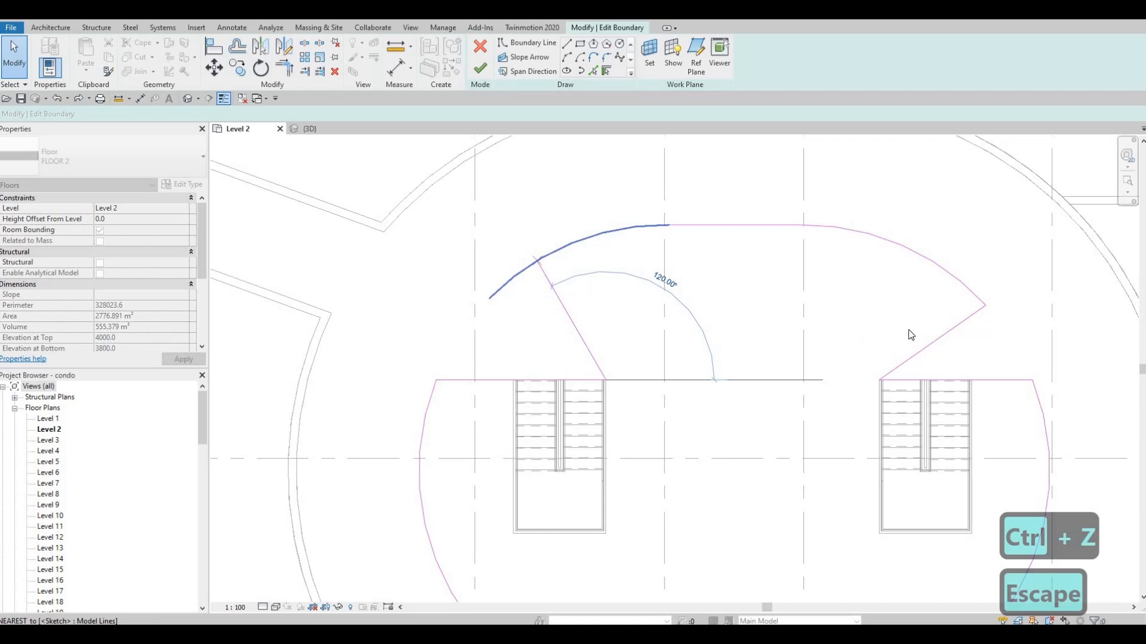
{"action": "left_click", "coordinate": [986, 306]}
{"action": "left_click_drag", "start_coordinate": [985, 305], "coordinate": [942, 269]}
{"action": "key", "text": "Escape"}
{"action": "key", "text": "Escape"}
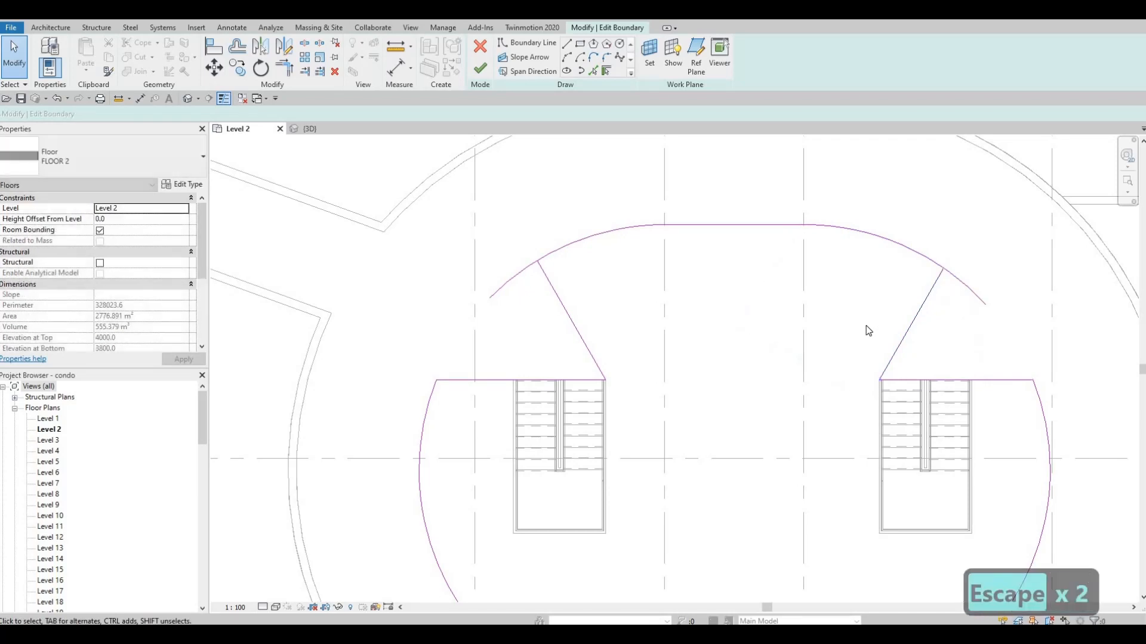
Trim the overhanging ends of both upper arcs to the slanted lines and finish the floor boundary edit.
{"action": "key", "text": "t"}
{"action": "key", "text": "r"}
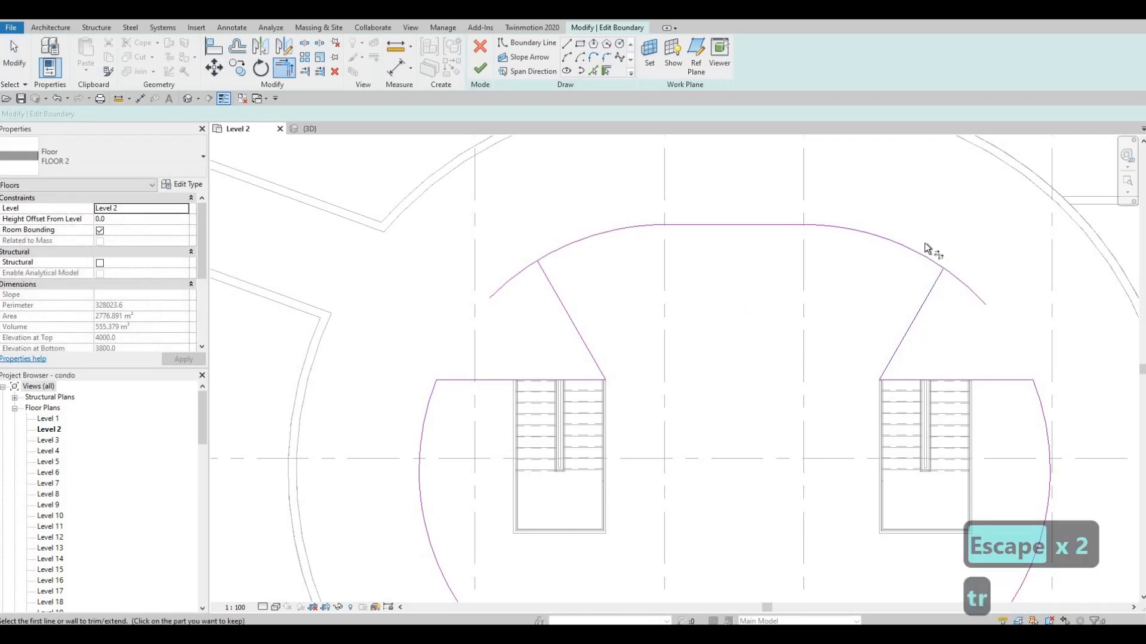
{"action": "left_click", "coordinate": [928, 260]}
{"action": "left_click", "coordinate": [561, 298]}
{"action": "left_click", "coordinate": [650, 286]}
{"action": "key", "text": "Escape"}
{"action": "scroll", "coordinate": [618, 163], "scroll_direction": "down", "scroll_amount": 2}
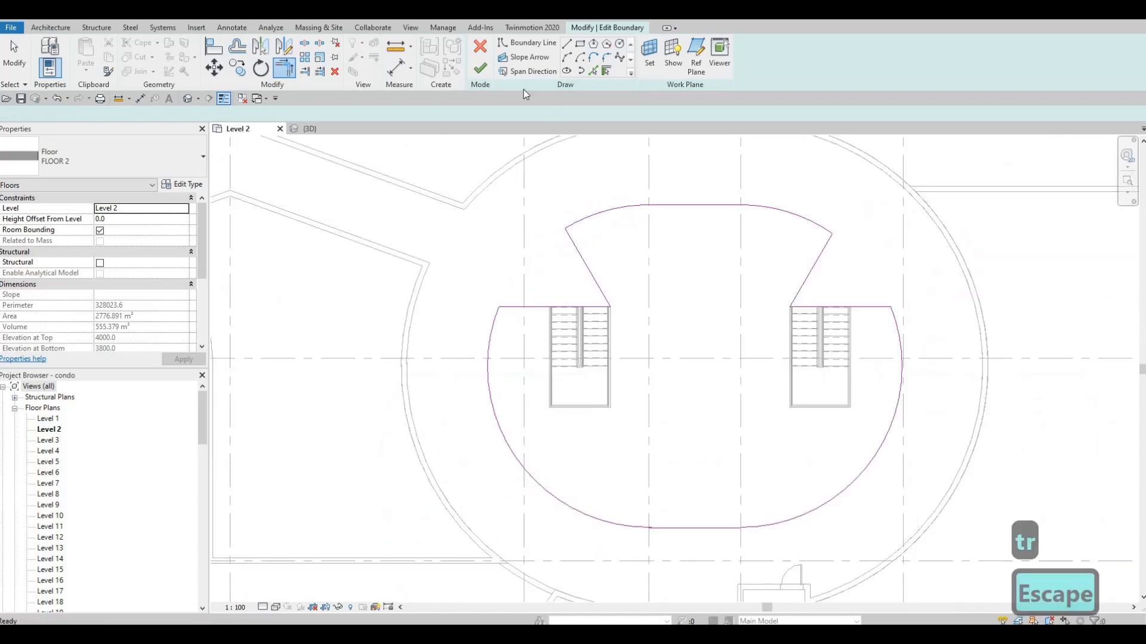
{"action": "key", "text": "Escape"}
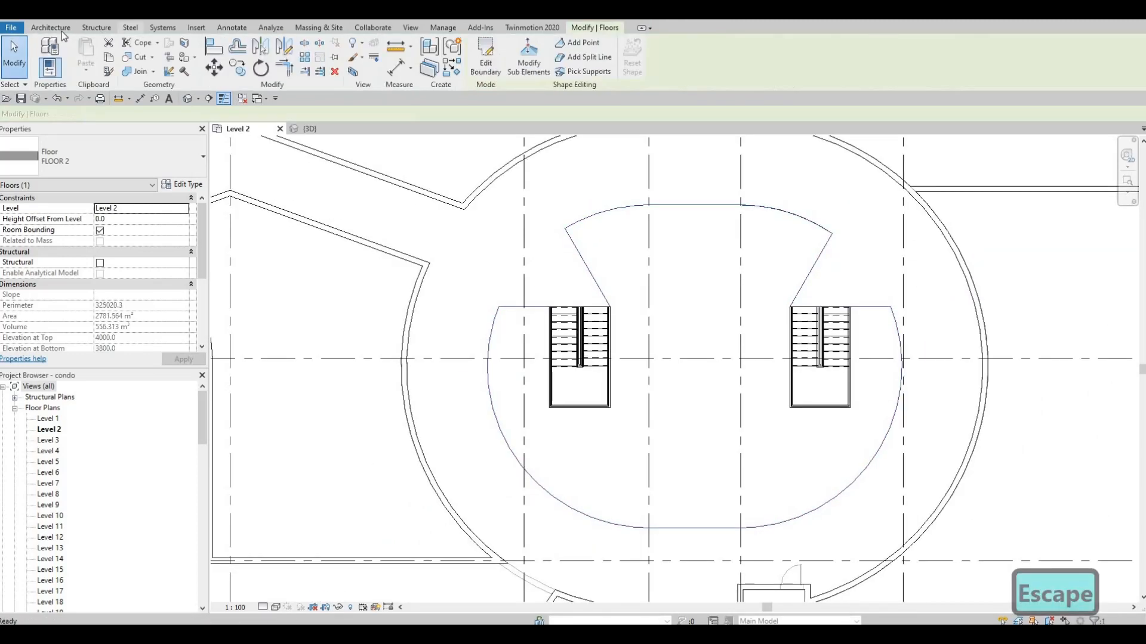
Start a Glass Panel - Bottom Fill railing path on Level 2 using Pick Lines with an offset of 50 mm.
{"action": "left_click", "coordinate": [65, 30]}
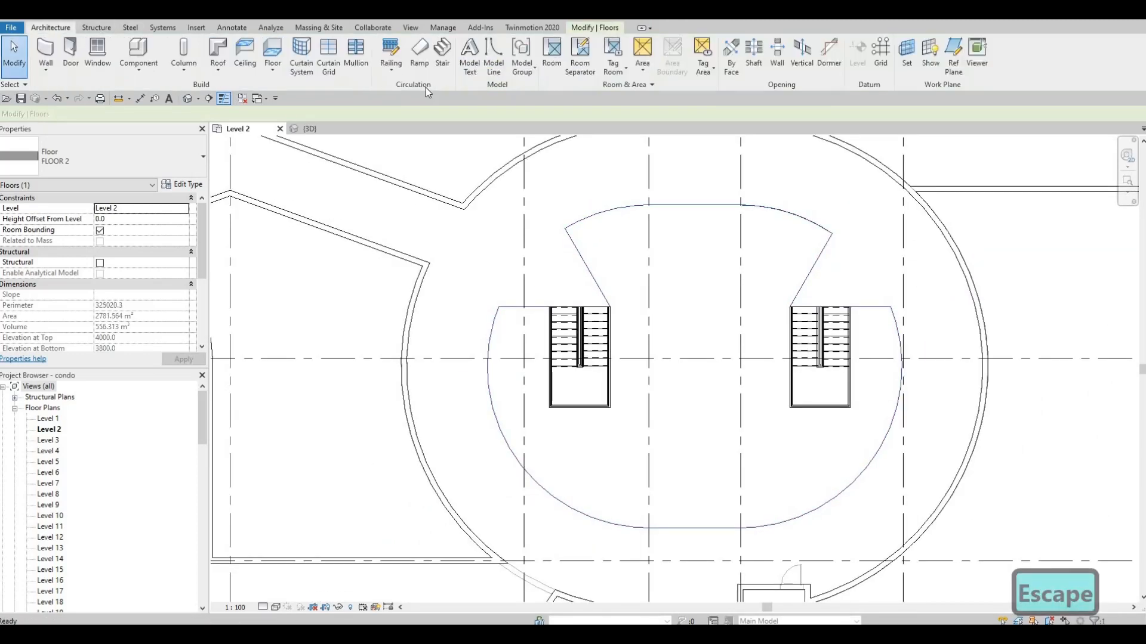
{"action": "left_click", "coordinate": [389, 55]}
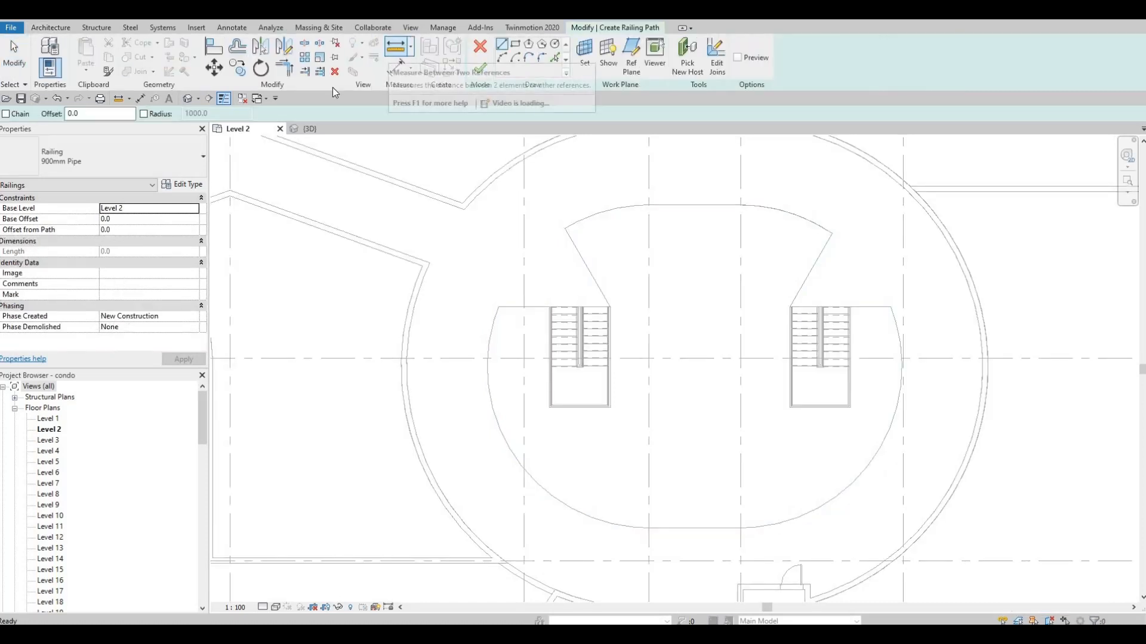
{"action": "left_click", "coordinate": [185, 163]}
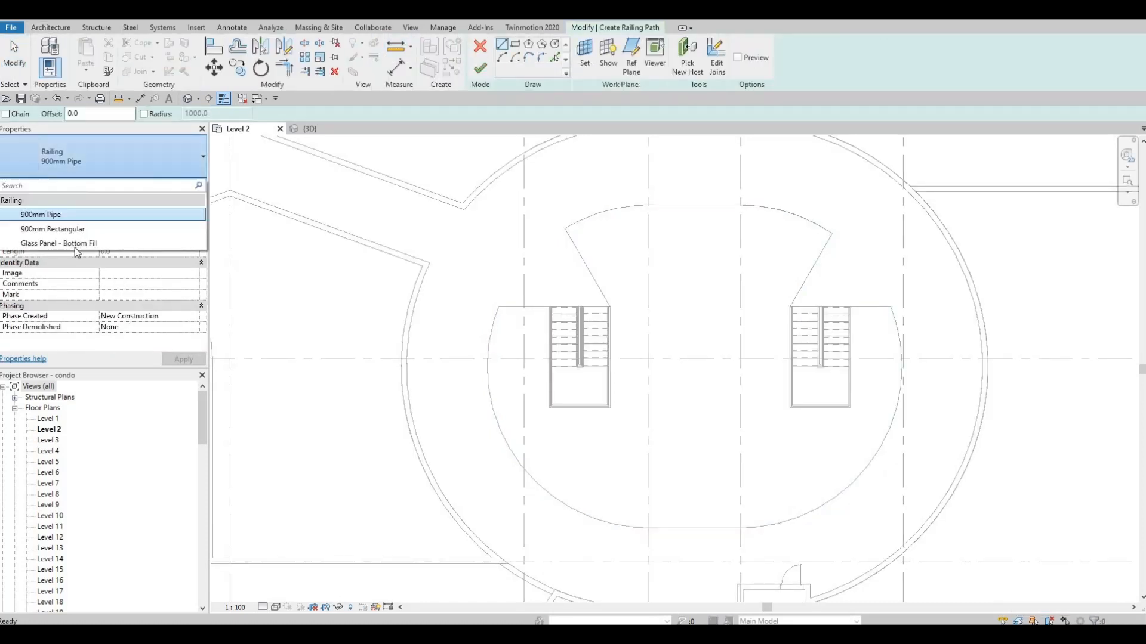
{"action": "left_click", "coordinate": [74, 248]}
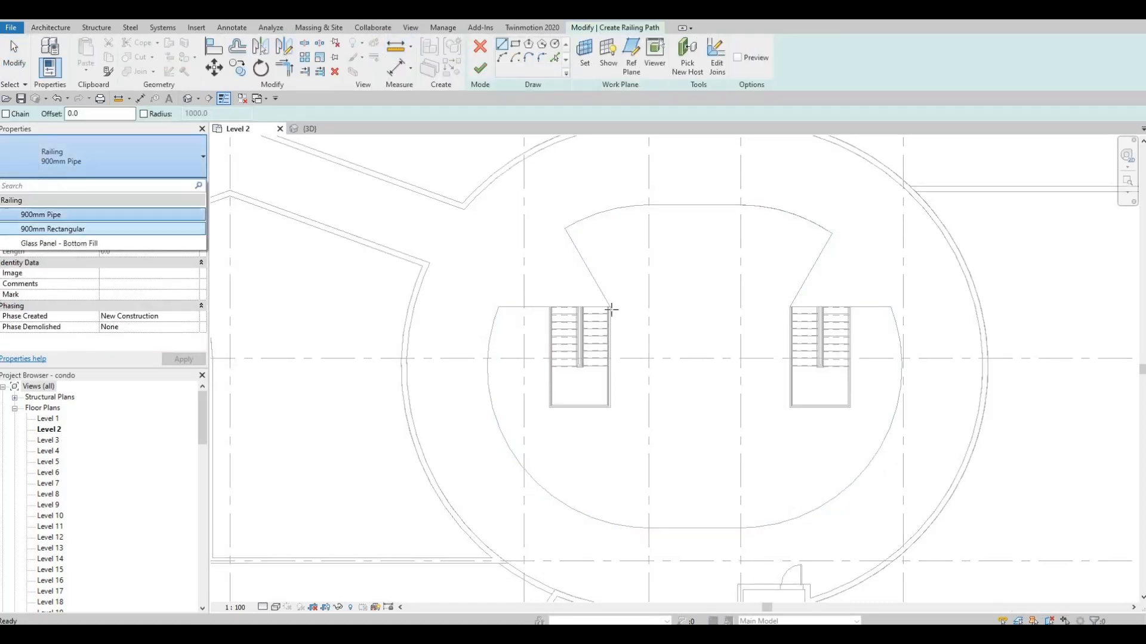
{"action": "left_click", "coordinate": [557, 62]}
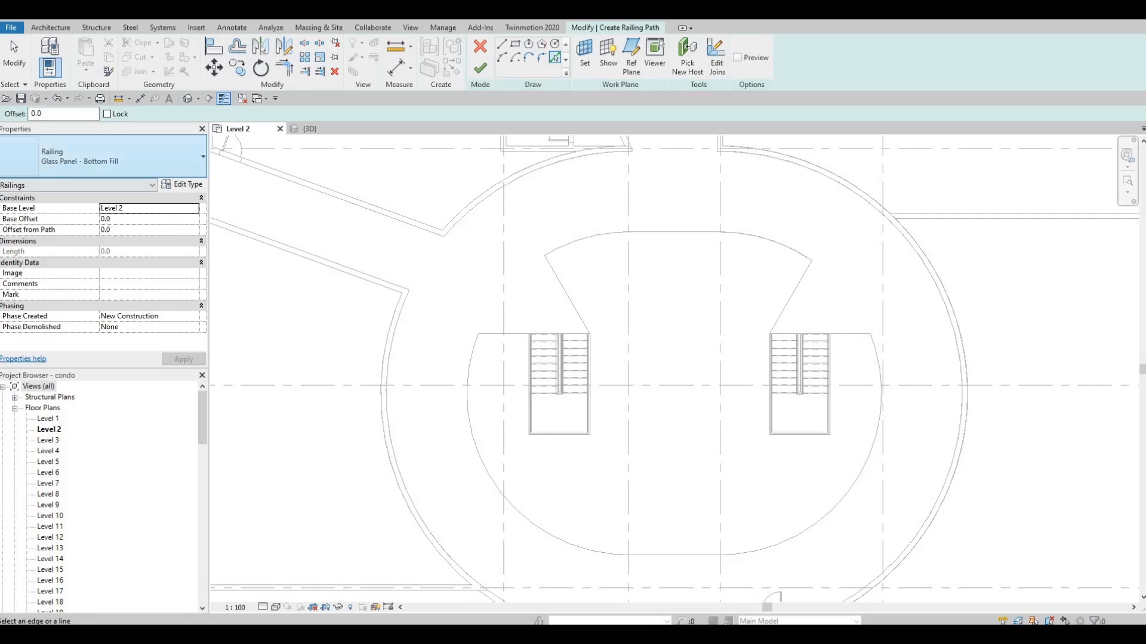
{"action": "double_click", "coordinate": [37, 114]}
{"action": "type", "text": "50"}
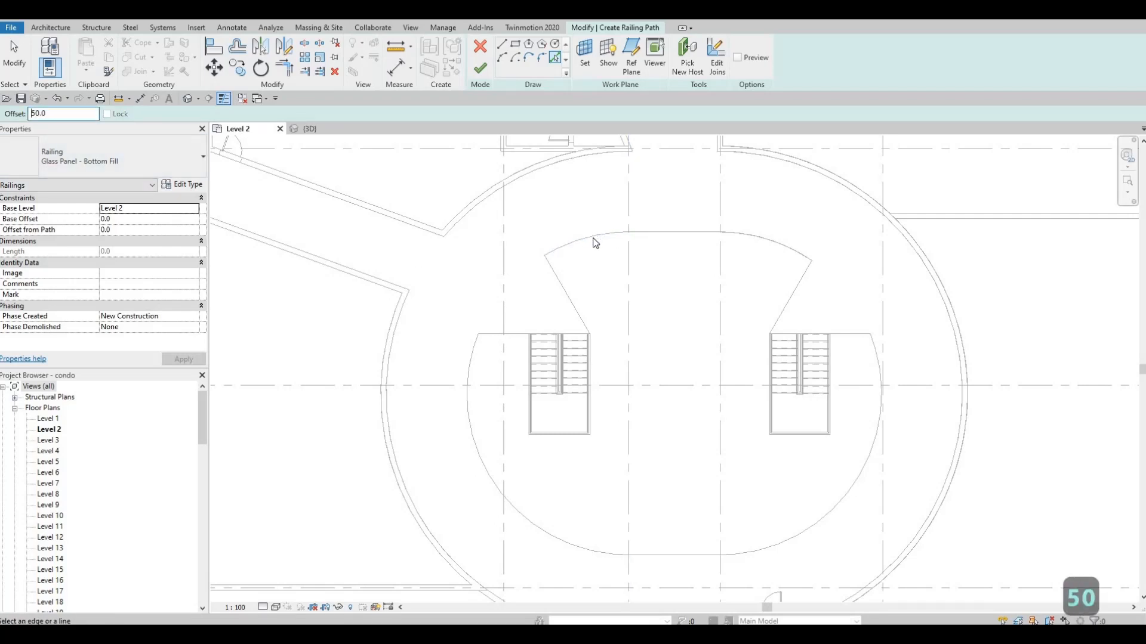
Pick the floor opening's two upper arcs, the straight edge between them and the eastern slanted edge for the railing path.
{"action": "scroll", "coordinate": [595, 242], "scroll_direction": "up", "scroll_amount": 5}
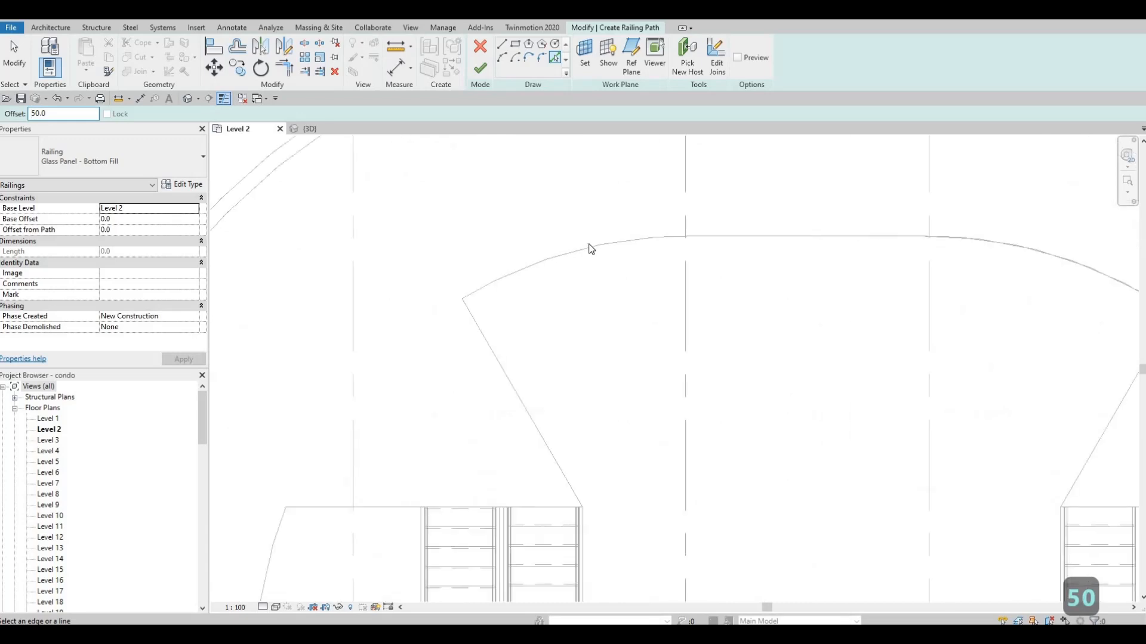
{"action": "left_click", "coordinate": [777, 246]}
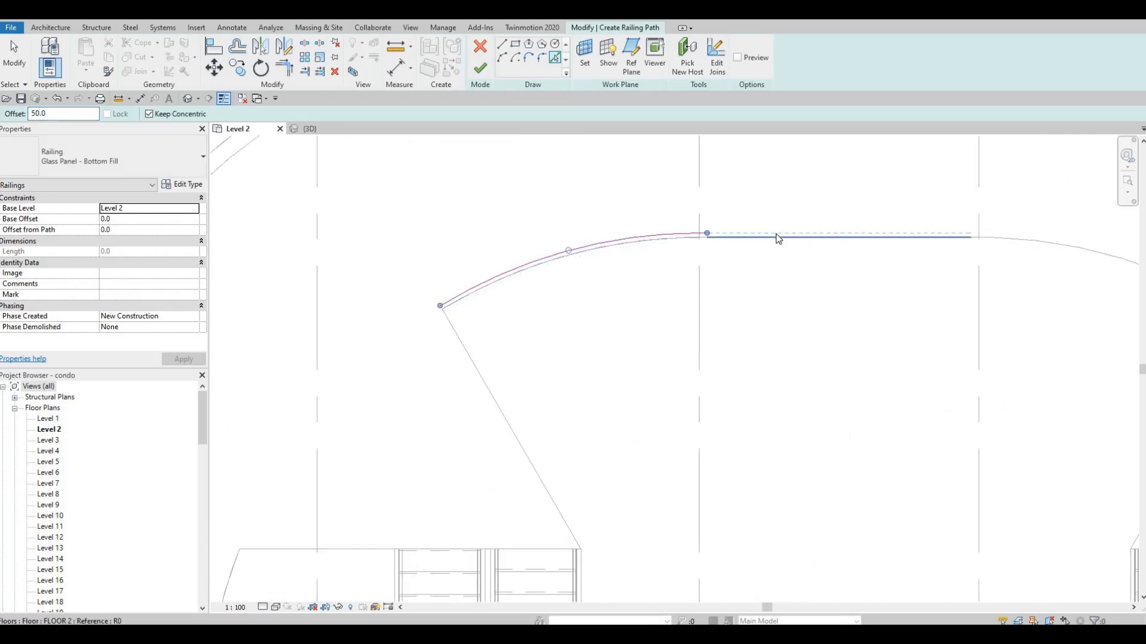
{"action": "left_click", "coordinate": [778, 235]}
{"action": "middle_click_drag", "start_coordinate": [1026, 284], "coordinate": [759, 316]}
{"action": "middle_click_drag", "start_coordinate": [794, 277], "coordinate": [724, 278]}
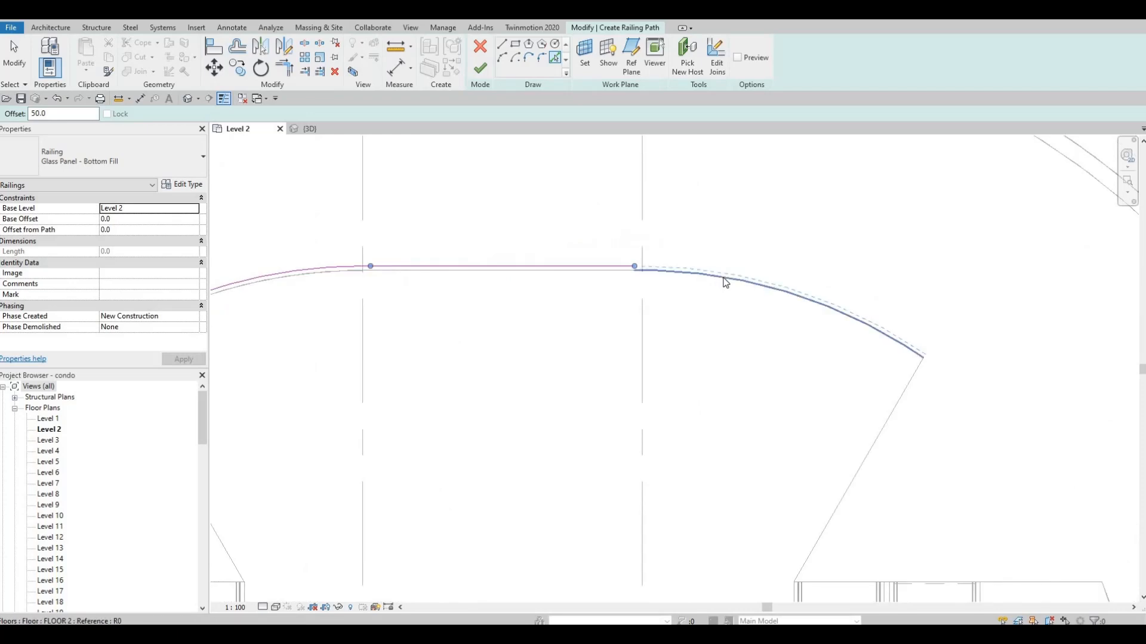
{"action": "left_click", "coordinate": [726, 283]}
{"action": "mouse_move", "coordinate": [785, 297]}
{"action": "middle_mouse_down"}
{"action": "mouse_move", "coordinate": [746, 275]}
{"action": "mouse_move", "coordinate": [727, 280]}
{"action": "middle_mouse_up"}
{"action": "left_click", "coordinate": [775, 311]}
{"action": "middle_click_drag", "start_coordinate": [944, 442], "coordinate": [788, 329]}
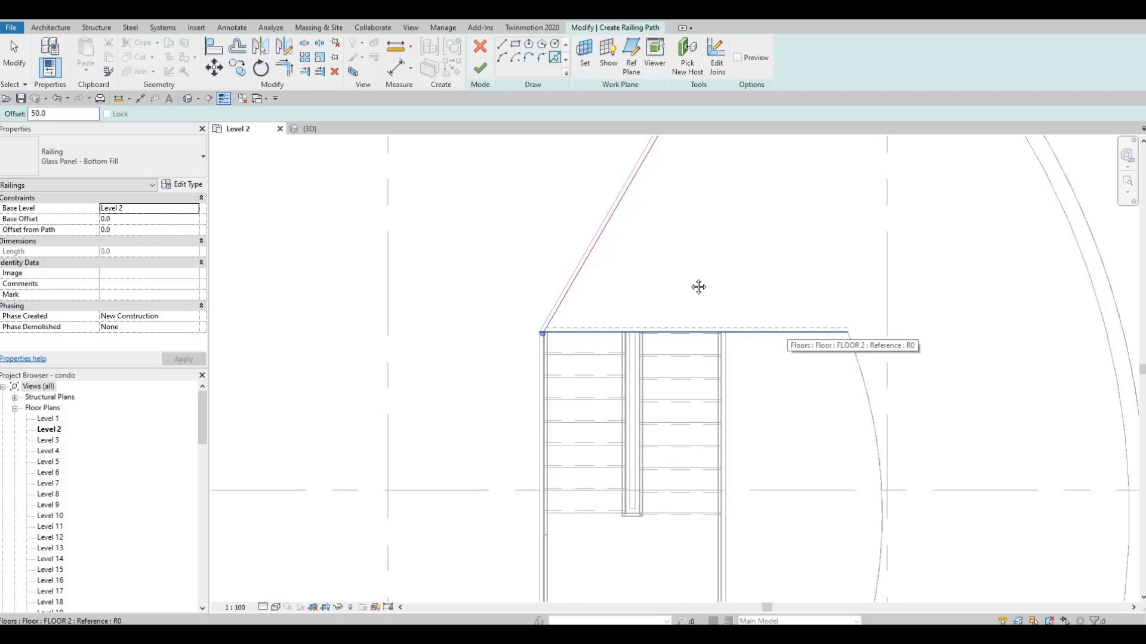
Add the opening's western slanted edge to the path and finish the upper railing.
{"action": "scroll", "coordinate": [698, 286], "scroll_direction": "down", "scroll_amount": 3}
{"action": "scroll", "coordinate": [525, 216], "scroll_direction": "down", "scroll_amount": 2}
{"action": "scroll", "coordinate": [549, 210], "scroll_direction": "up", "scroll_amount": 3}
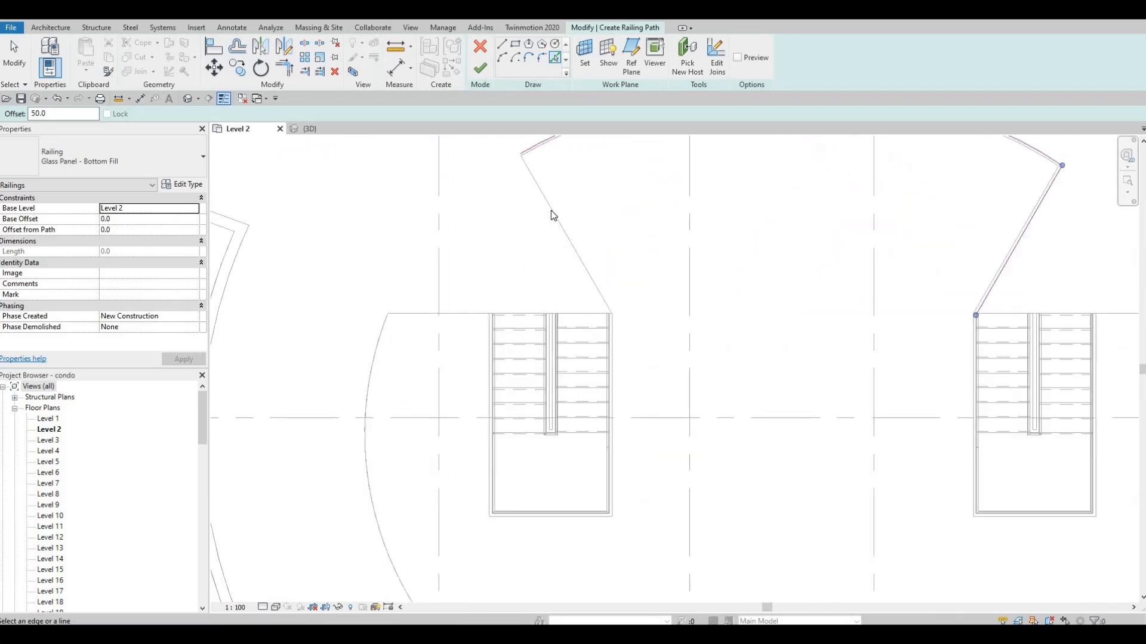
{"action": "left_click", "coordinate": [555, 228]}
{"action": "scroll", "coordinate": [512, 259], "scroll_direction": "down", "scroll_amount": 2}
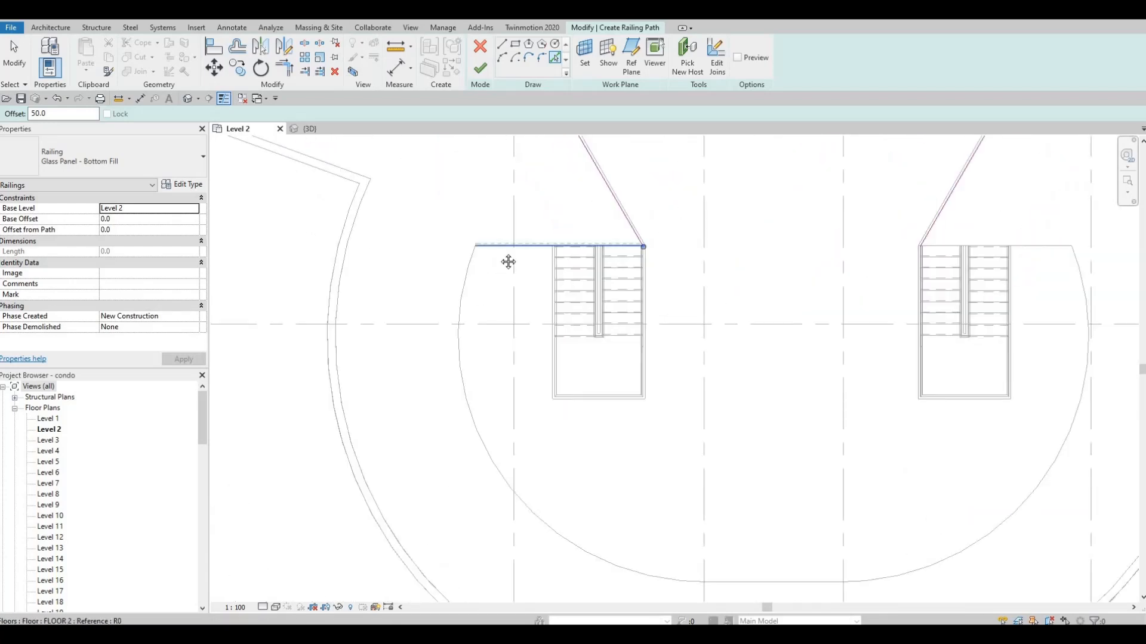
{"action": "middle_click_drag", "start_coordinate": [585, 340], "coordinate": [532, 248]}
{"action": "scroll", "coordinate": [571, 294], "scroll_direction": "down", "scroll_amount": 1}
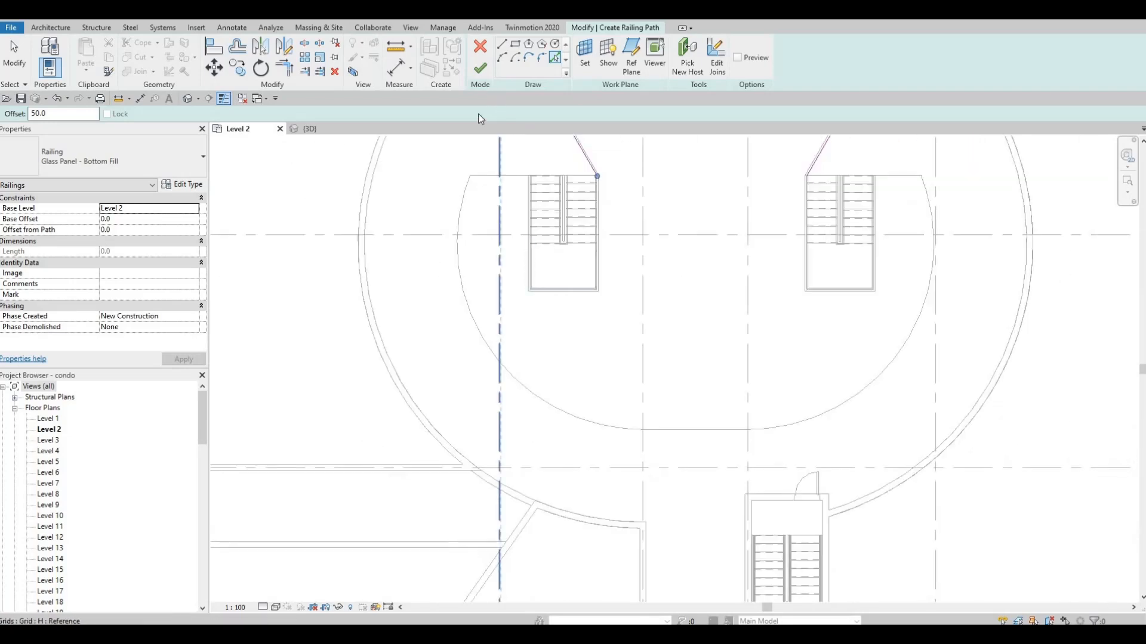
{"action": "scroll", "coordinate": [465, 260], "scroll_direction": "up", "scroll_amount": 1}
{"action": "middle_click_drag", "start_coordinate": [485, 149], "coordinate": [460, 253]}
{"action": "scroll", "coordinate": [463, 256], "scroll_direction": "down", "scroll_amount": 1}
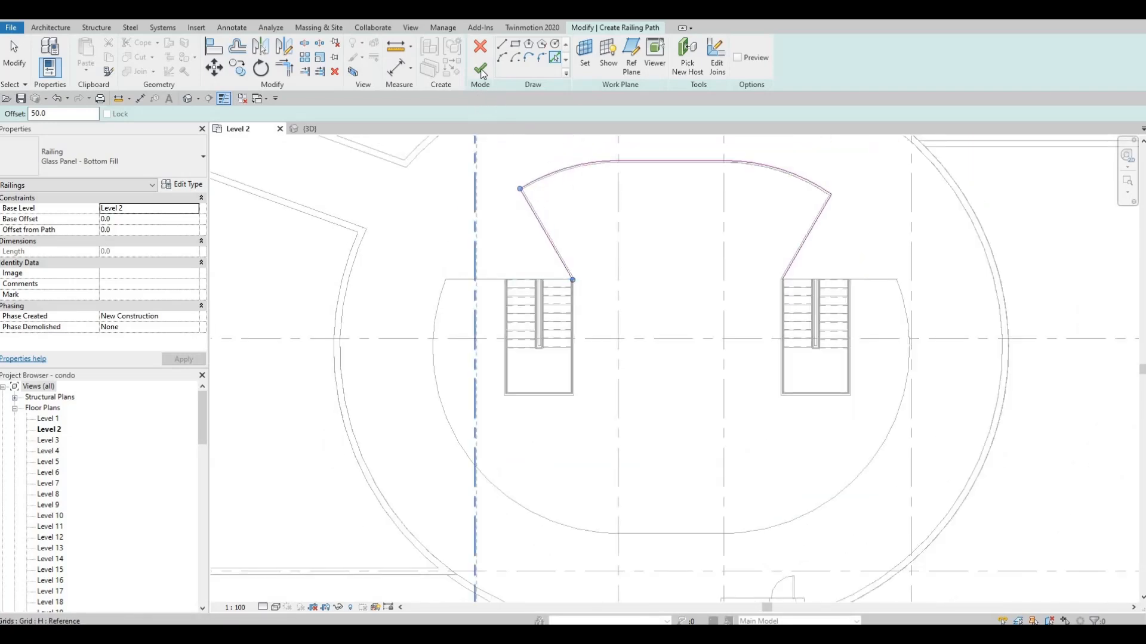
{"action": "left_click", "coordinate": [481, 69]}
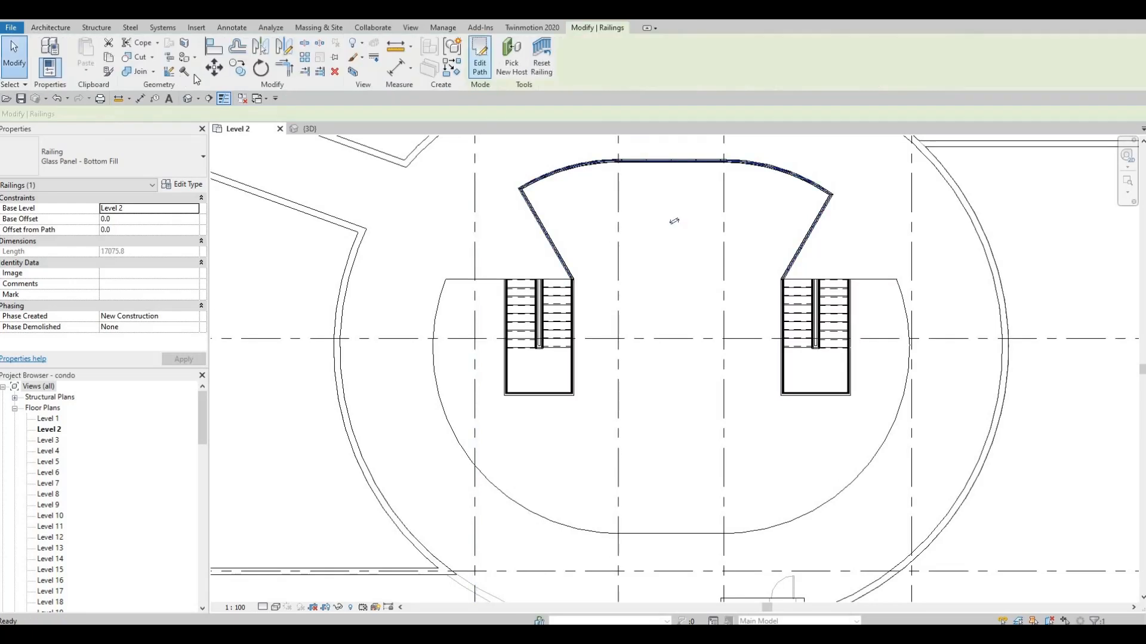
{"action": "key", "text": "Escape"}
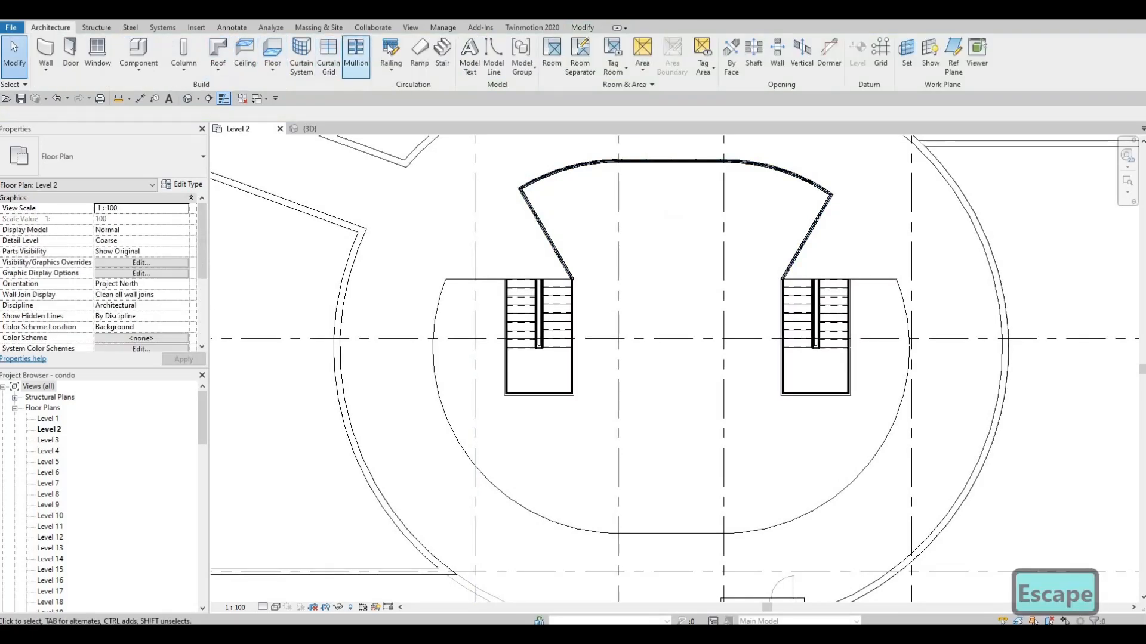
Start a second railing path with Pick Lines at a 50 mm offset, picking the western stair's top edge and the large western arc.
{"action": "left_click", "coordinate": [391, 49]}
{"action": "scroll", "coordinate": [460, 265], "scroll_direction": "up", "scroll_amount": 3}
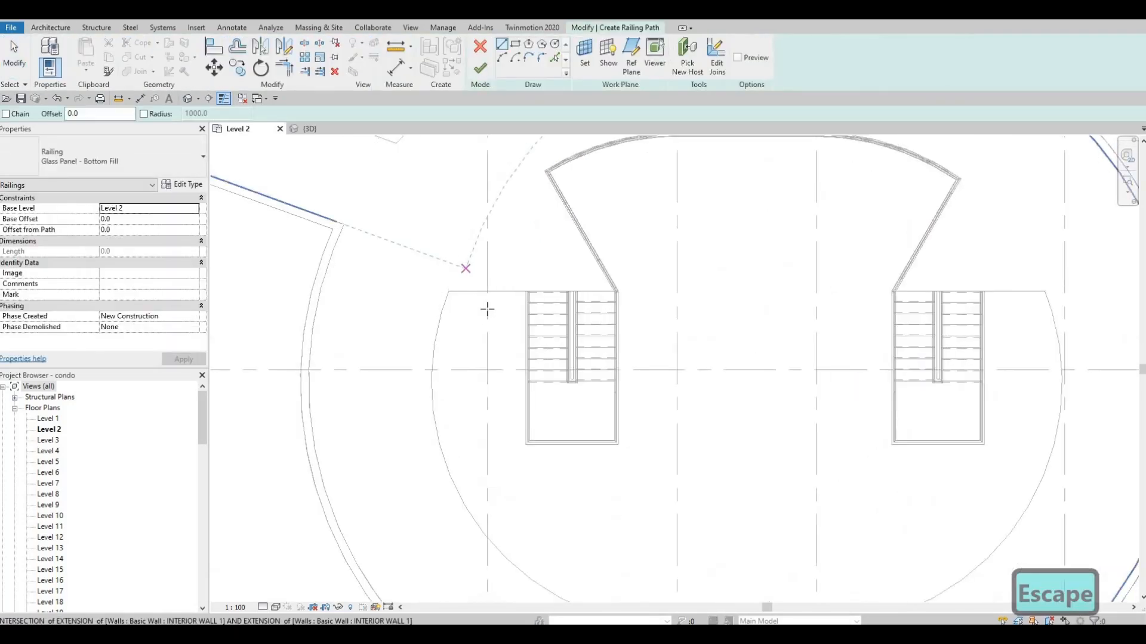
{"action": "left_click", "coordinate": [554, 58]}
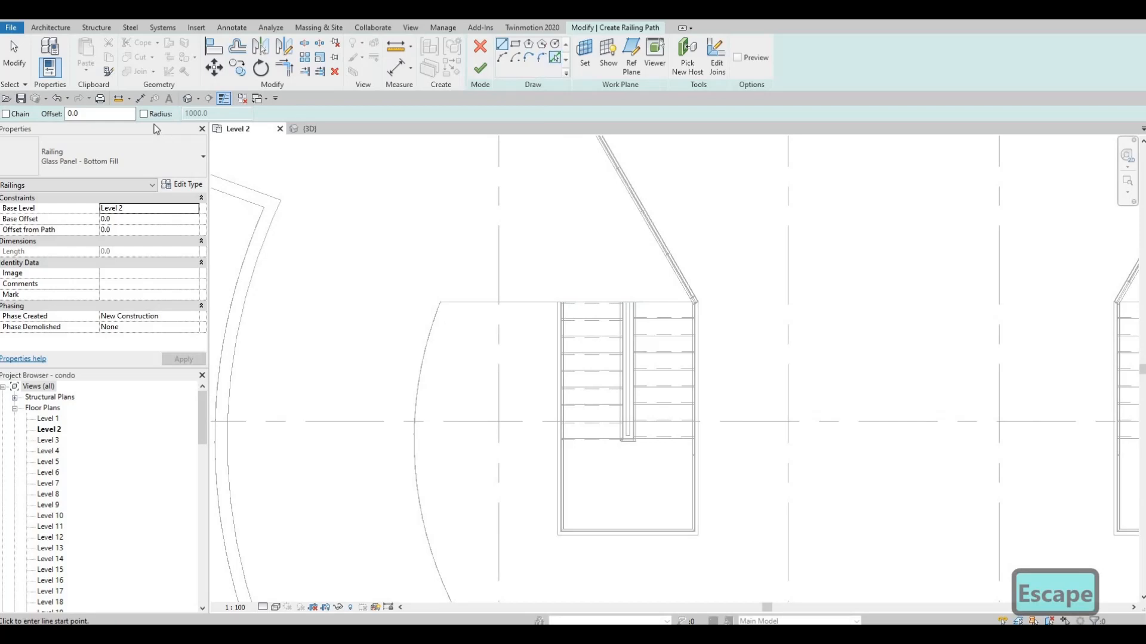
{"action": "type", "text": "50"}
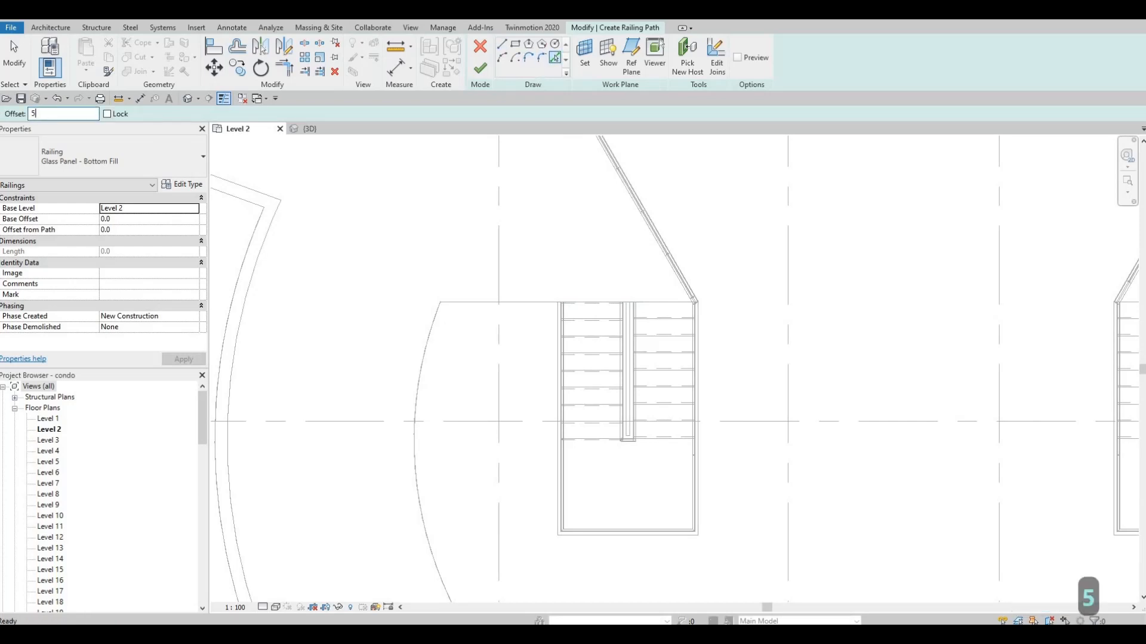
{"action": "left_click", "coordinate": [517, 301]}
{"action": "left_click", "coordinate": [425, 355]}
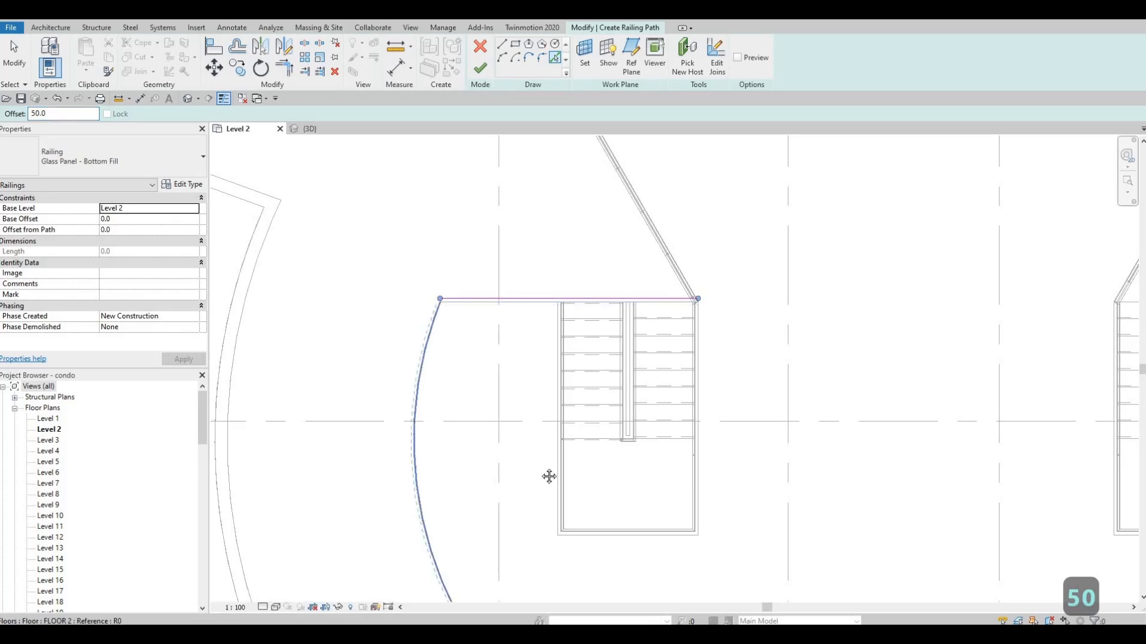
Continue the path along the opening's southern straight edge, the large eastern arc and the edge above the eastern stair.
{"action": "scroll", "coordinate": [734, 440], "scroll_direction": "down", "scroll_amount": 3}
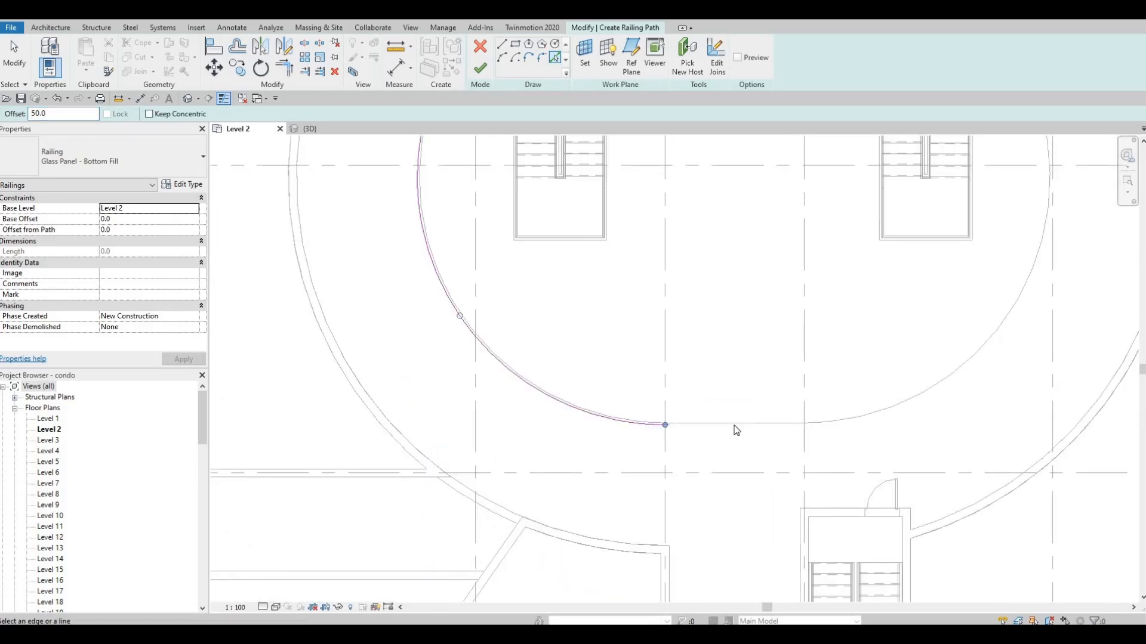
{"action": "left_click", "coordinate": [736, 429]}
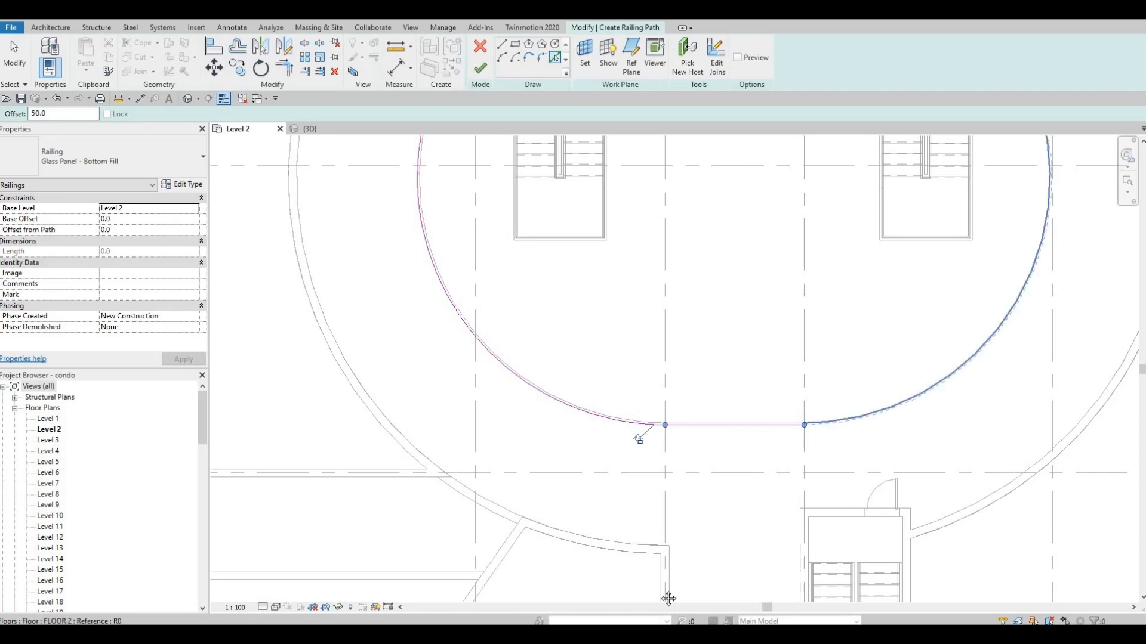
{"action": "left_click", "coordinate": [853, 423]}
{"action": "scroll", "coordinate": [832, 287], "scroll_direction": "up", "scroll_amount": 4}
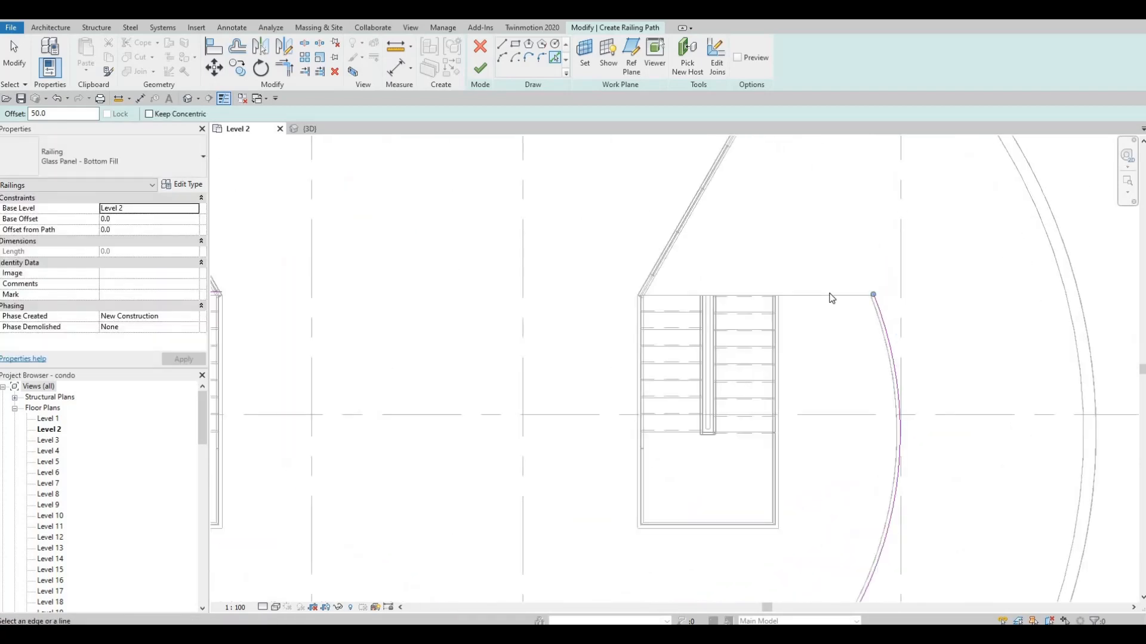
{"action": "left_click", "coordinate": [703, 292]}
{"action": "scroll", "coordinate": [703, 293], "scroll_direction": "up", "scroll_amount": 2}
Shorten the path lines above both stairs to the stairs' outer sides, making the western line 1900 mm long.
{"action": "key", "text": "Escape"}
{"action": "key", "text": "Escape"}
{"action": "left_click", "coordinate": [776, 294]}
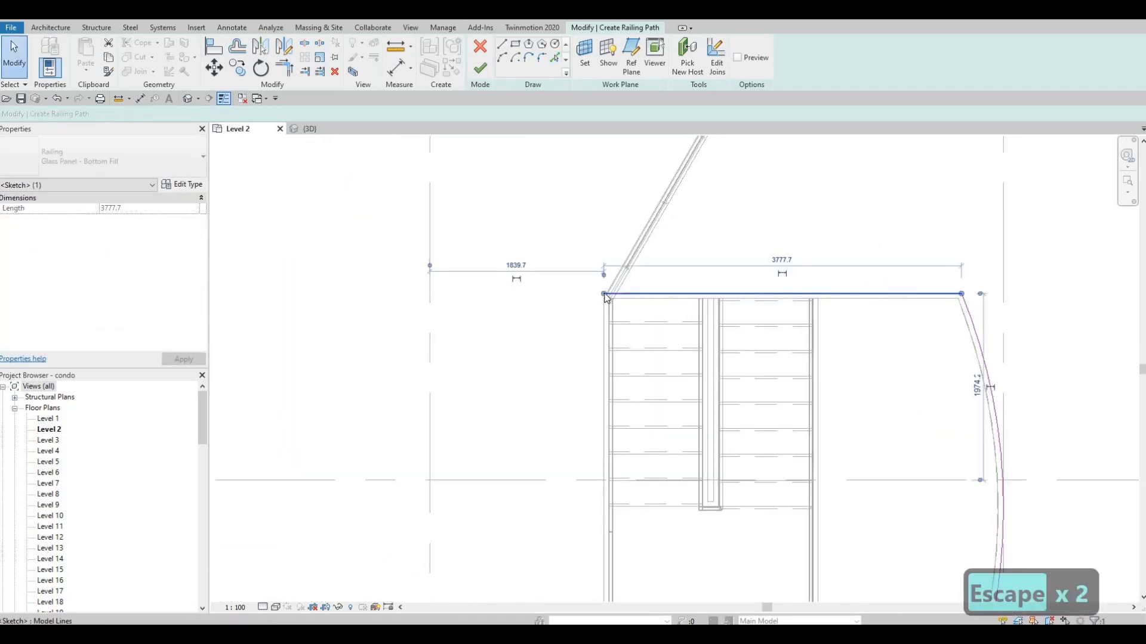
{"action": "left_click_drag", "start_coordinate": [775, 294], "coordinate": [814, 294]}
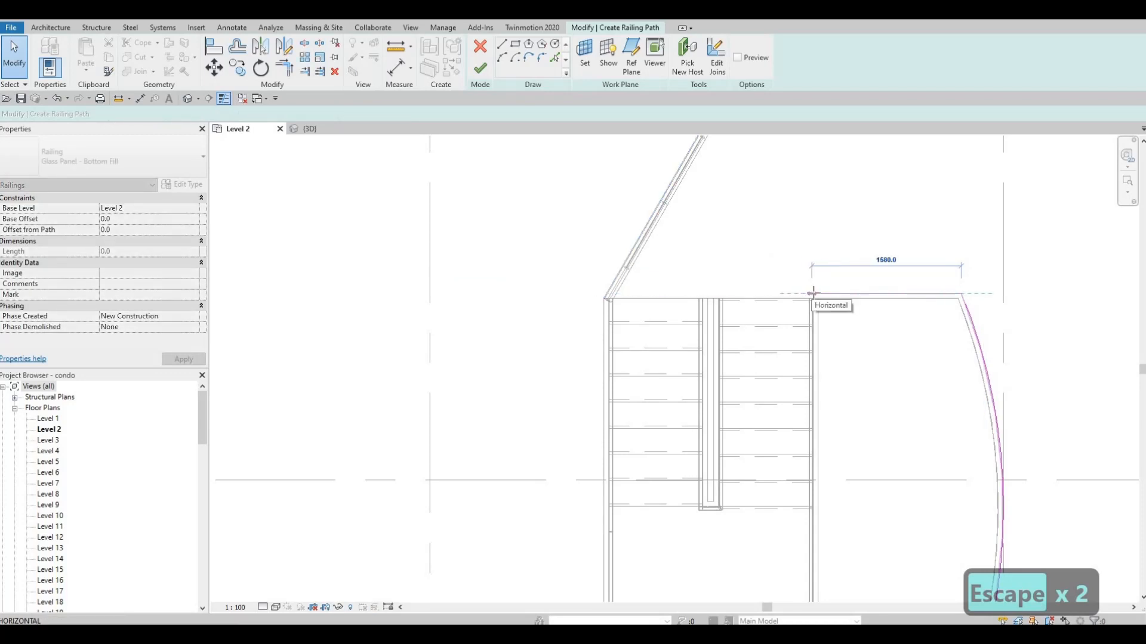
{"action": "key", "text": "Escape"}
{"action": "scroll", "coordinate": [734, 307], "scroll_direction": "down", "scroll_amount": 4}
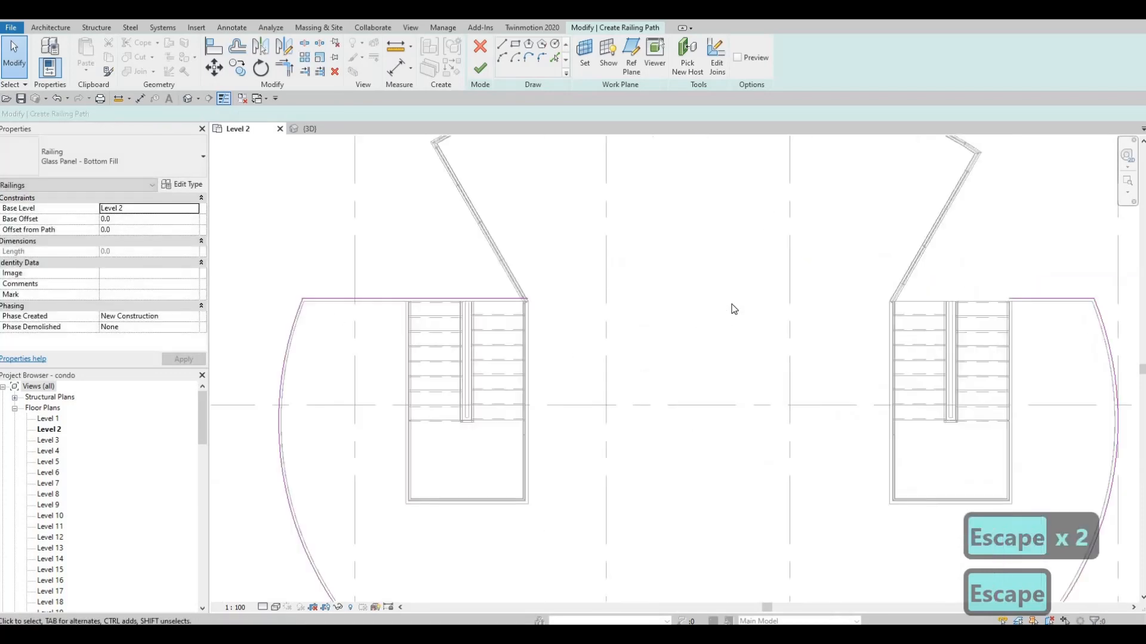
{"action": "scroll", "coordinate": [785, 306], "scroll_direction": "up", "scroll_amount": 2}
{"action": "left_click", "coordinate": [807, 302]}
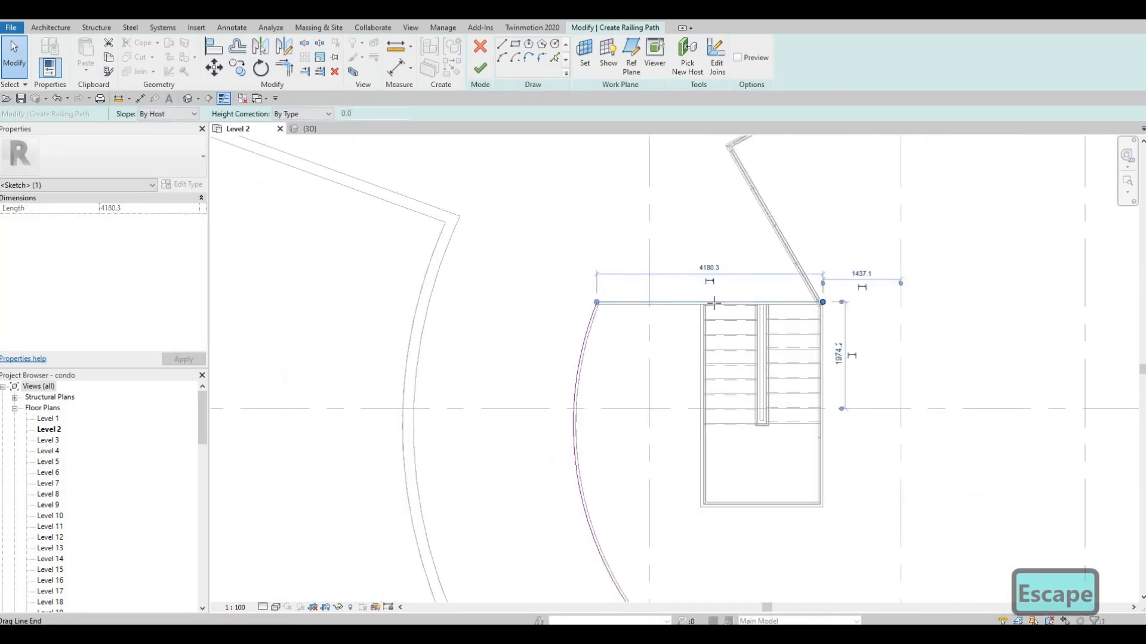
{"action": "left_click_drag", "start_coordinate": [713, 302], "coordinate": [699, 303]}
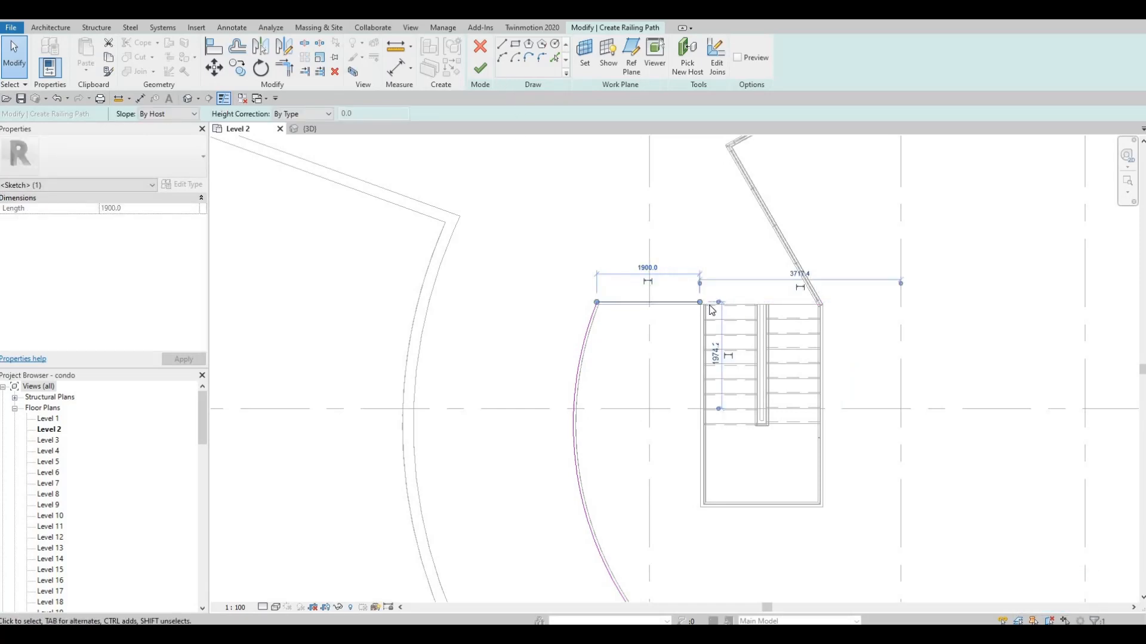
Extend the path line above the western stair to 3100 mm, ending it between the two flights.
{"action": "scroll", "coordinate": [675, 309], "scroll_direction": "up", "scroll_amount": 2}
{"action": "left_click_drag", "start_coordinate": [757, 304], "coordinate": [763, 305]}
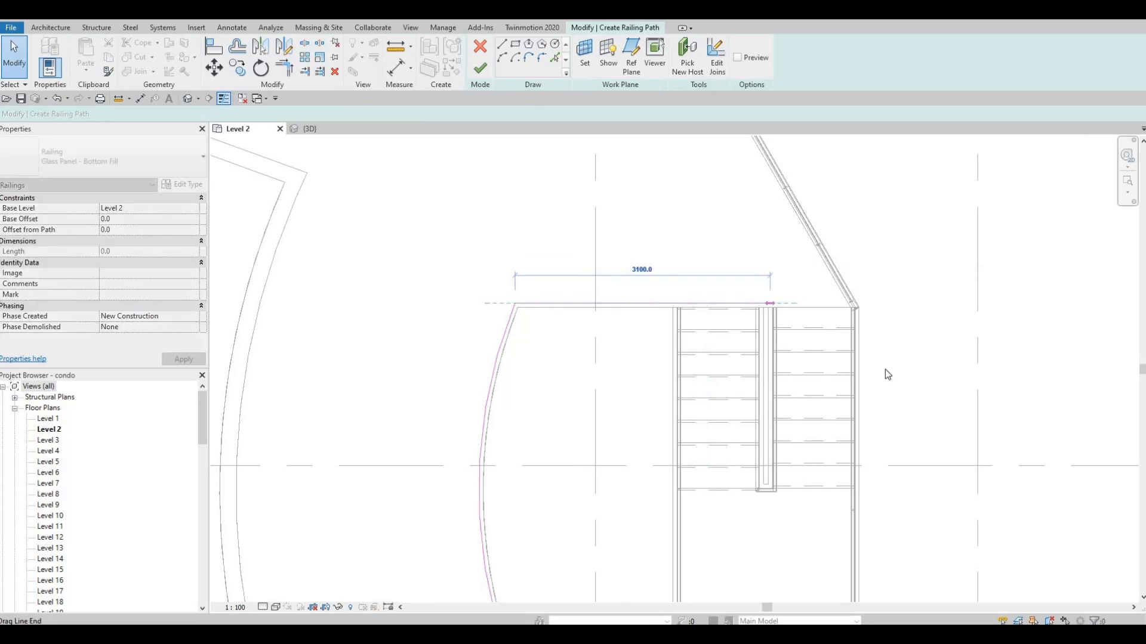
{"action": "key", "text": "Escape"}
Lengthen the path line above the eastern stair to 2700 mm, ending between its flights, and finish the lower railing.
{"action": "middle_click_drag", "start_coordinate": [888, 374], "coordinate": [481, 290]}
{"action": "scroll", "coordinate": [791, 291], "scroll_direction": "down", "scroll_amount": 2}
{"action": "middle_click_drag", "start_coordinate": [1014, 286], "coordinate": [711, 290]}
{"action": "scroll", "coordinate": [742, 237], "scroll_direction": "up", "scroll_amount": 2}
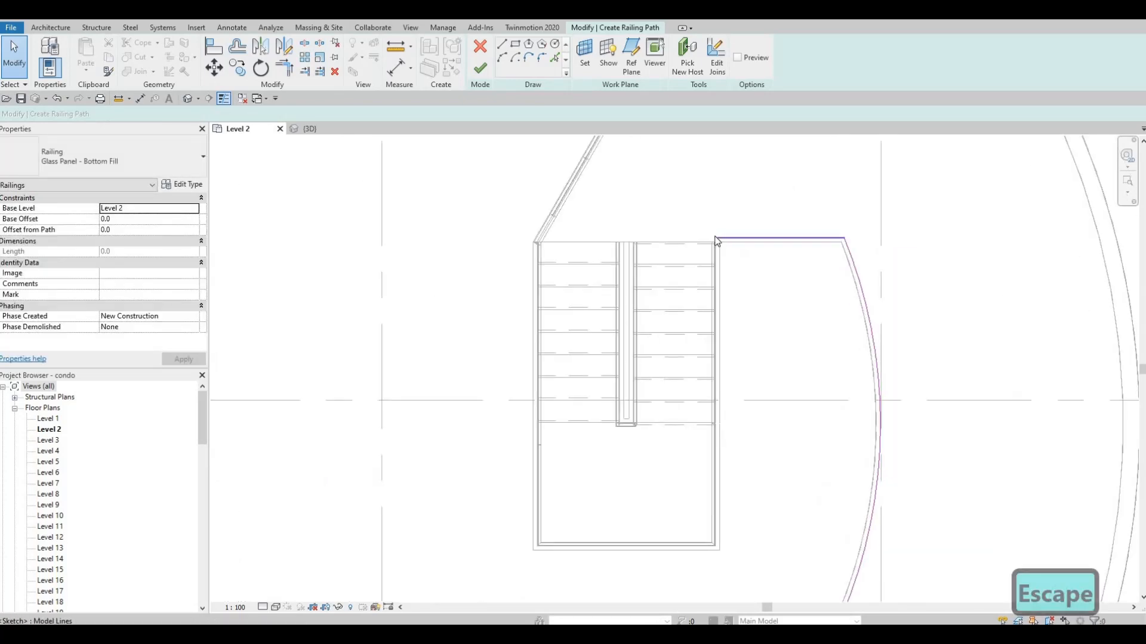
{"action": "left_click_drag", "start_coordinate": [717, 240], "coordinate": [631, 240]}
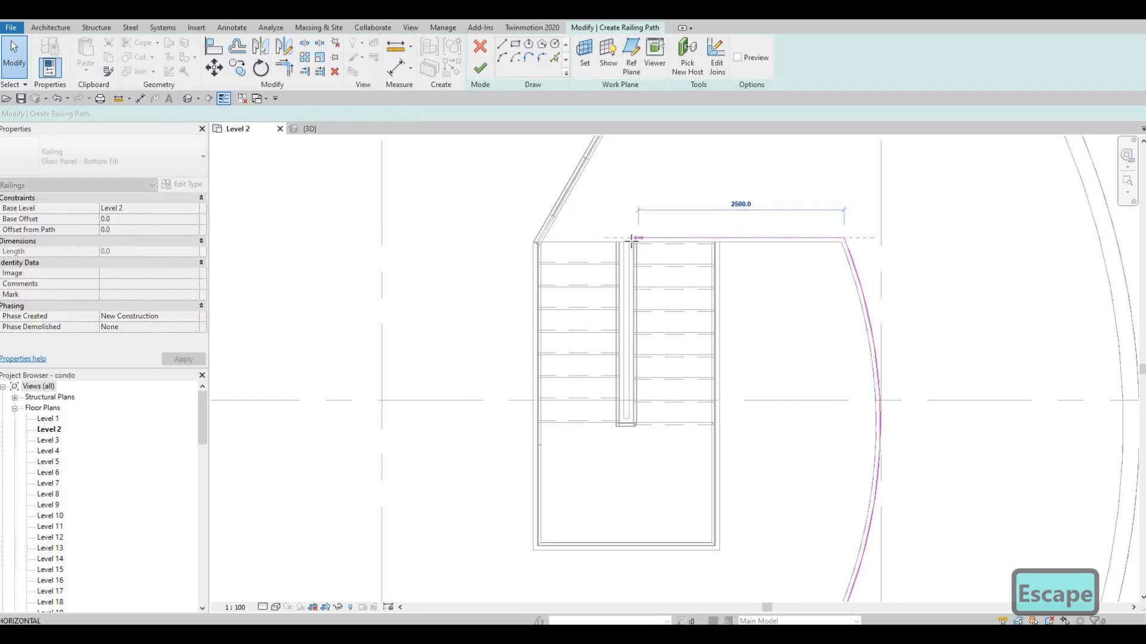
{"action": "left_click_drag", "start_coordinate": [626, 281], "coordinate": [626, 280]}
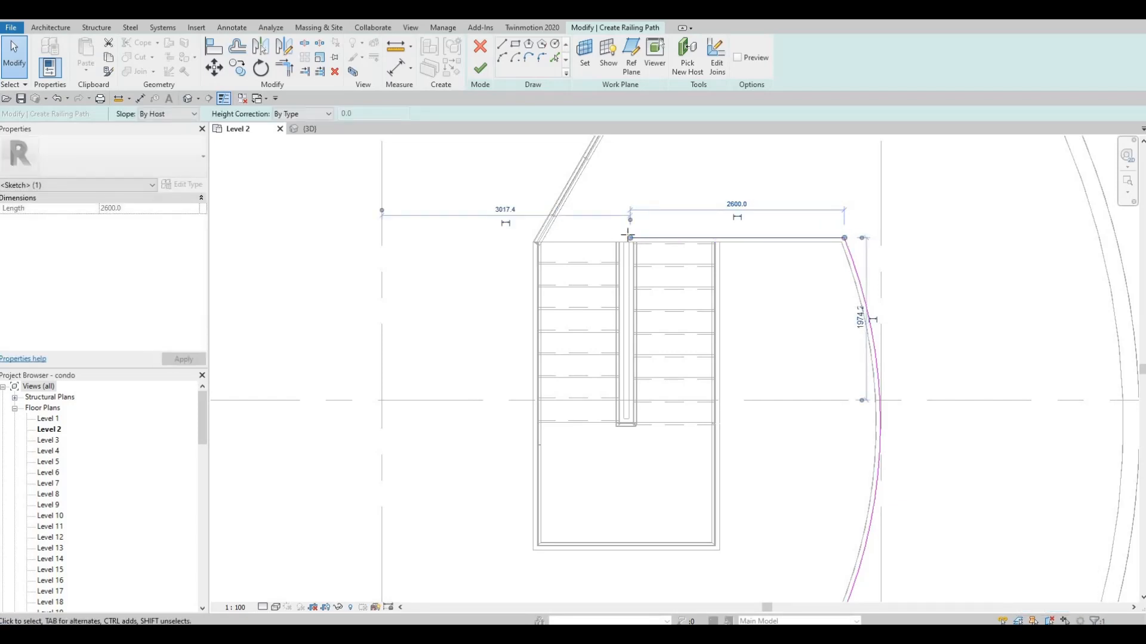
{"action": "left_click_drag", "start_coordinate": [622, 236], "coordinate": [621, 237]}
{"action": "mouse_move", "coordinate": [429, 306]}
{"action": "middle_mouse_down"}
{"action": "mouse_move", "coordinate": [780, 342]}
{"action": "mouse_move", "coordinate": [1014, 333]}
{"action": "middle_mouse_up"}
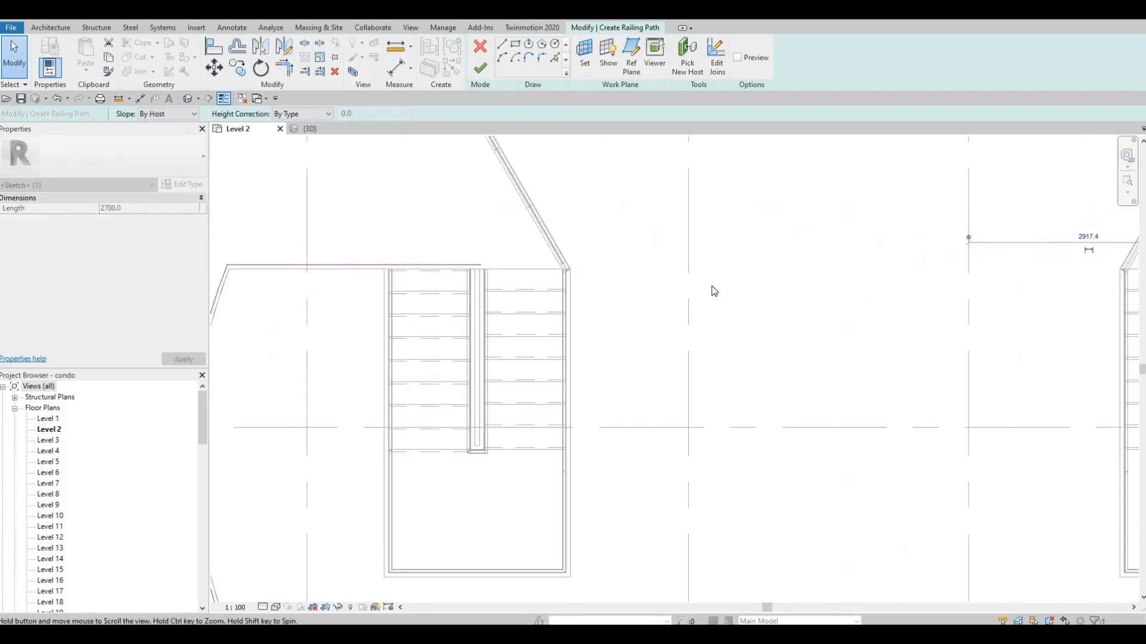
{"action": "middle_click_drag", "start_coordinate": [478, 270], "coordinate": [724, 291]}
{"action": "scroll", "coordinate": [725, 291], "scroll_direction": "up", "scroll_amount": 1}
{"action": "scroll", "coordinate": [674, 294], "scroll_direction": "up", "scroll_amount": 1}
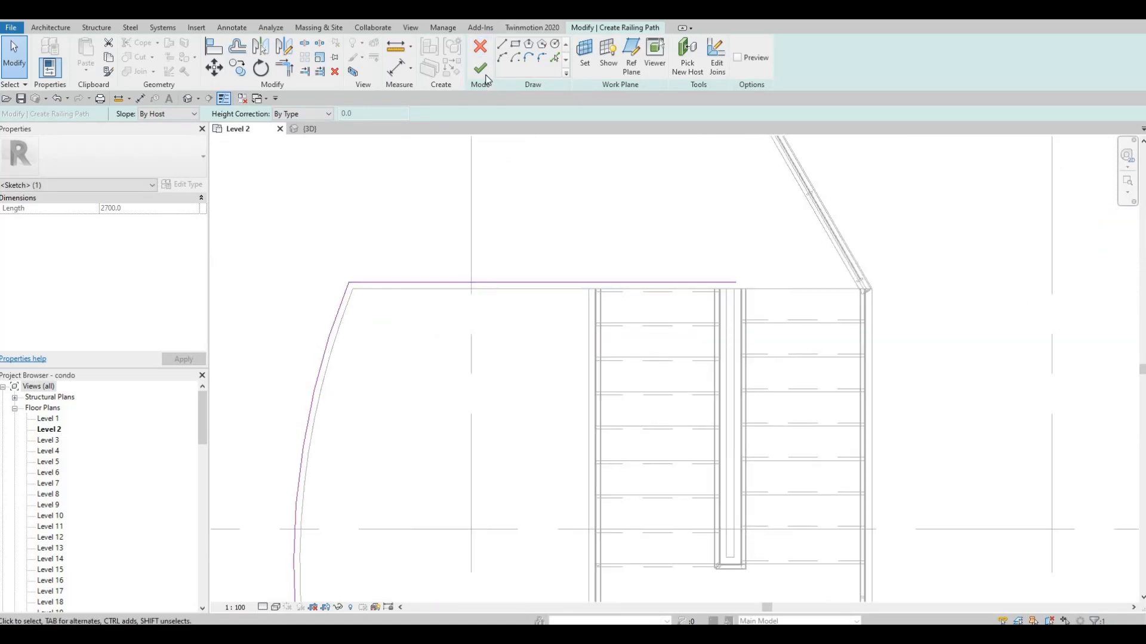
{"action": "scroll", "coordinate": [776, 358], "scroll_direction": "down", "scroll_amount": 5}
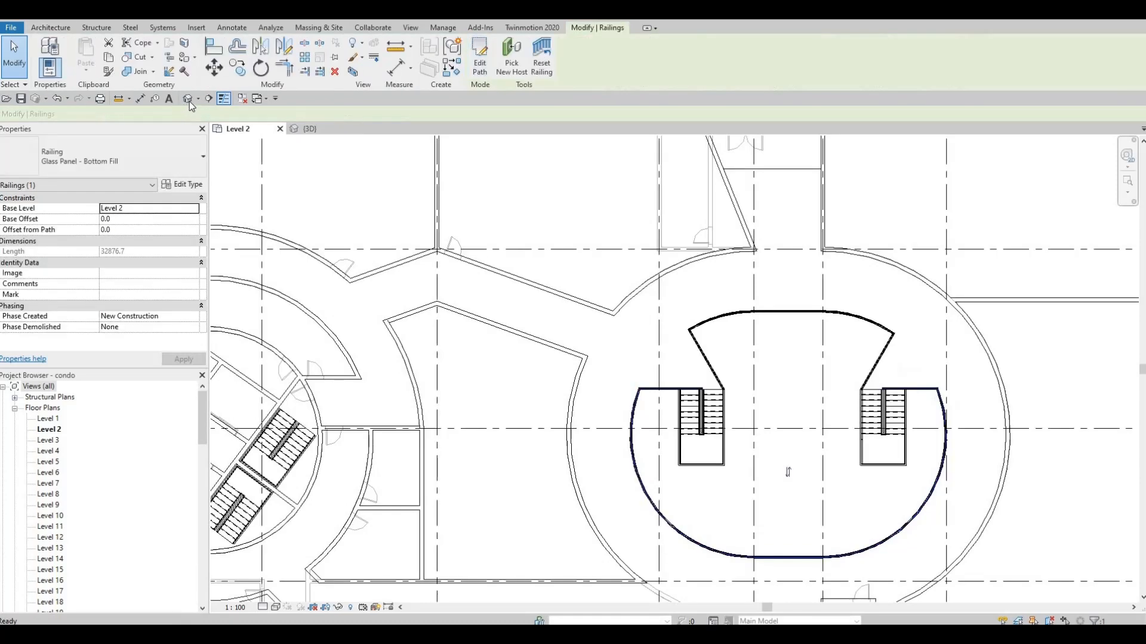
Examine the new glass railings around the hall opening and at both stairs in the 3D view.
{"action": "left_click", "coordinate": [310, 129]}
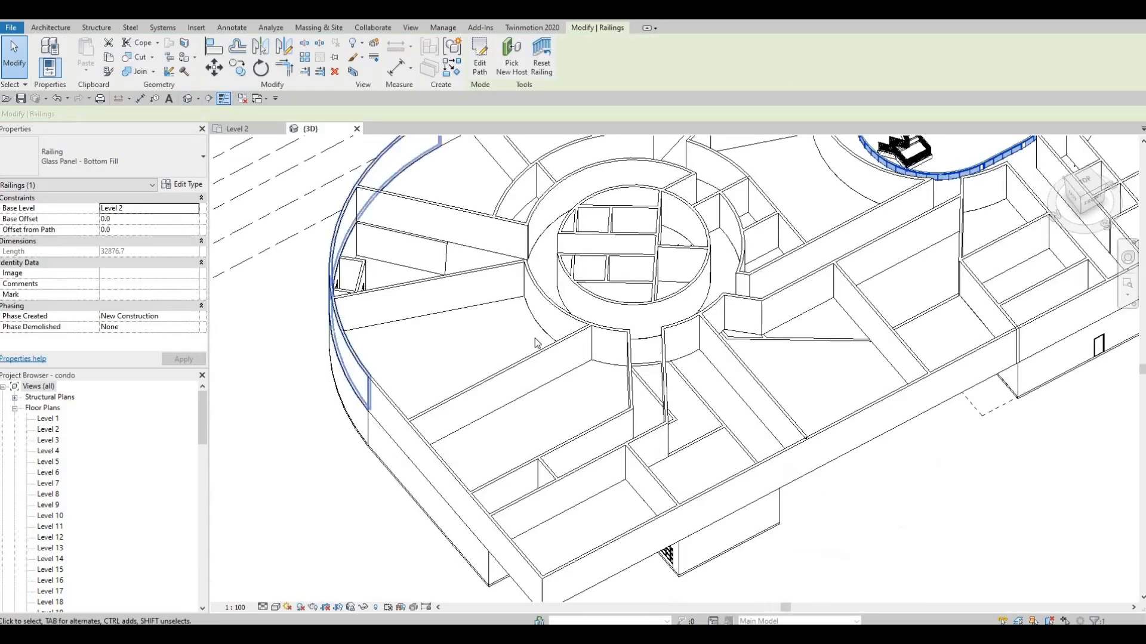
{"action": "middle_click_drag", "start_coordinate": [859, 146], "coordinate": [573, 271]}
{"action": "scroll", "coordinate": [573, 272], "scroll_direction": "up", "scroll_amount": 3}
{"action": "middle_click_drag", "start_coordinate": [680, 239], "coordinate": [715, 279], "text": "shift"}
{"action": "key", "text": "Escape"}
{"action": "key", "text": "Escape"}
{"action": "scroll", "coordinate": [715, 279], "scroll_direction": "up", "scroll_amount": 3}
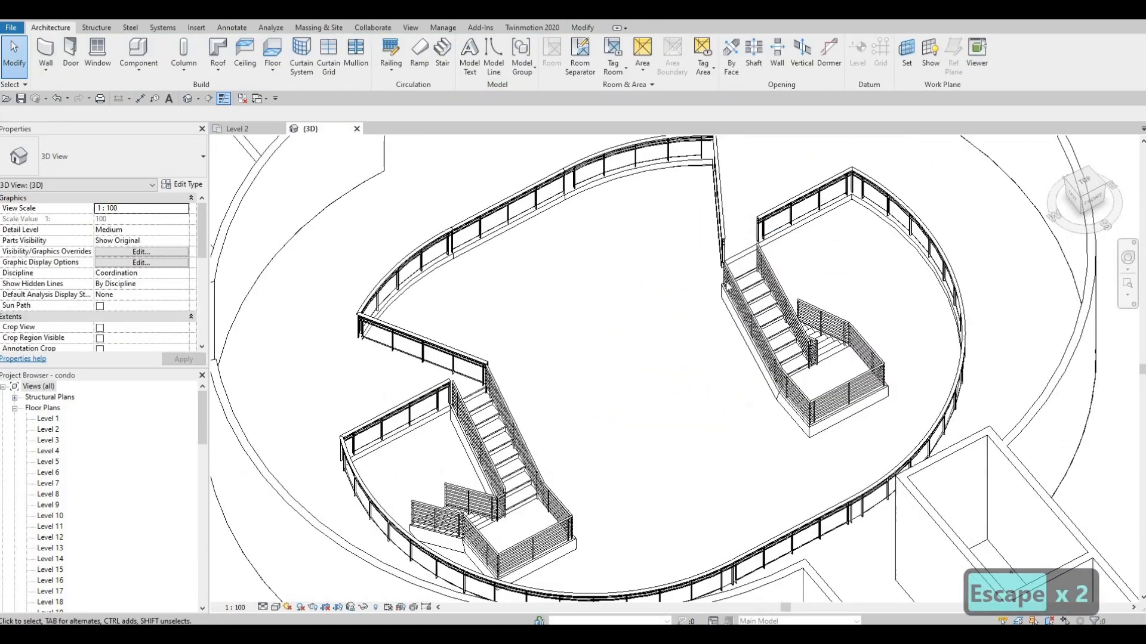
{"action": "middle_click_drag", "start_coordinate": [700, 351], "coordinate": [614, 256], "text": "shift"}
{"action": "middle_click_drag", "start_coordinate": [565, 501], "coordinate": [558, 323]}
{"action": "scroll", "coordinate": [558, 322], "scroll_direction": "down", "scroll_amount": 2}
{"action": "middle_click_drag", "start_coordinate": [552, 419], "coordinate": [540, 365]}
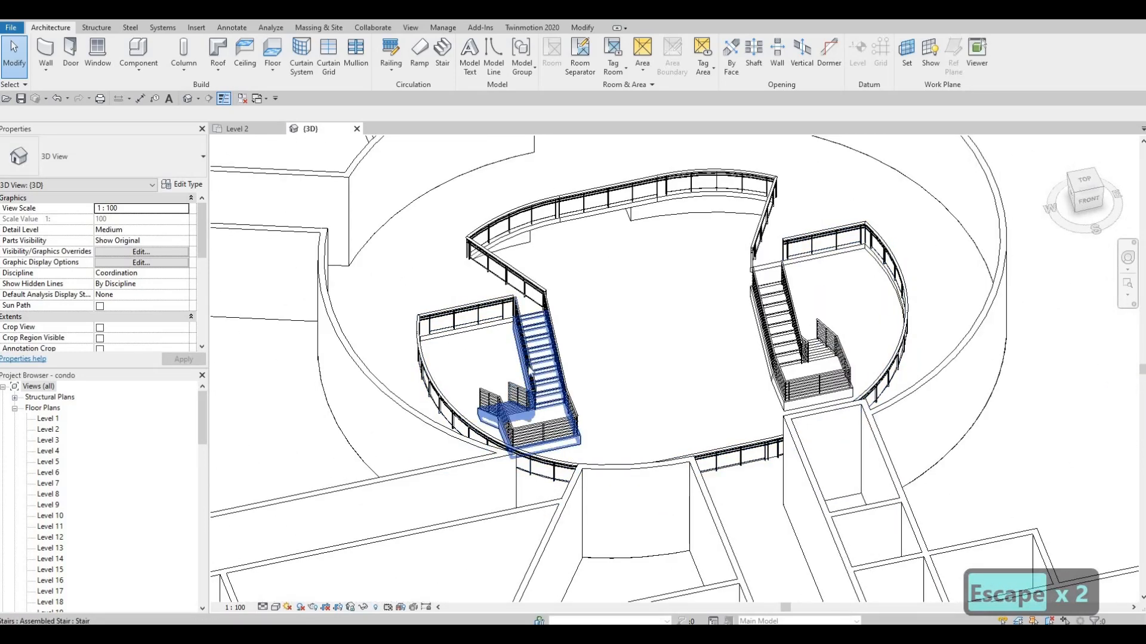
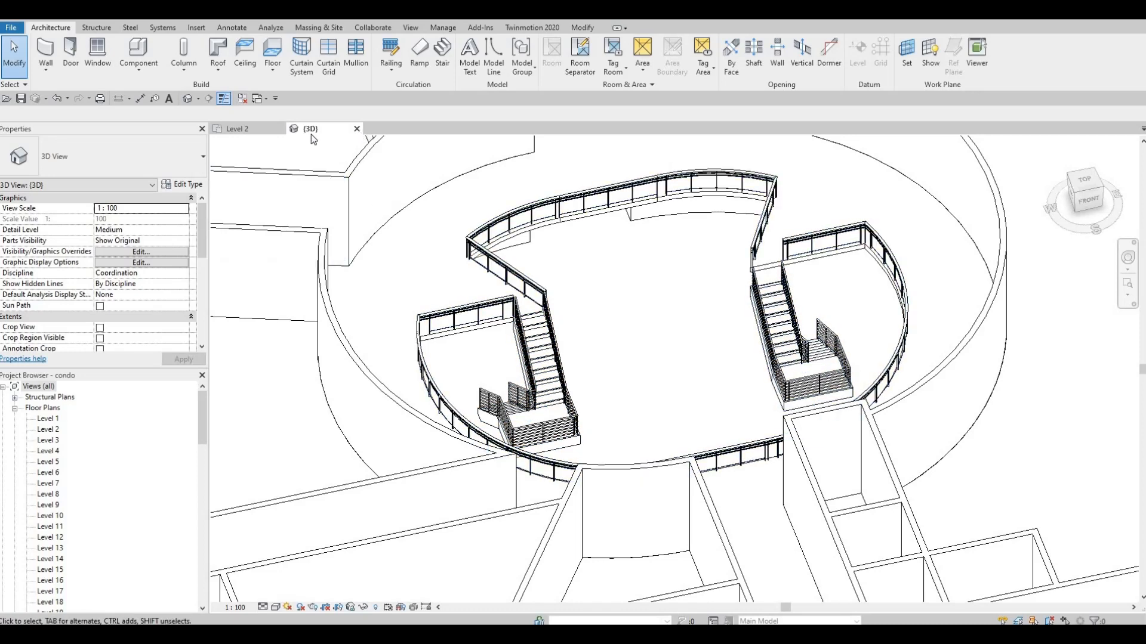
Add a Glass Panel - Bottom Fill railing along the straight floor edge north of the hall on Level 2, offset 50 mm.
{"action": "middle_click_drag", "start_coordinate": [676, 192], "coordinate": [507, 225]}
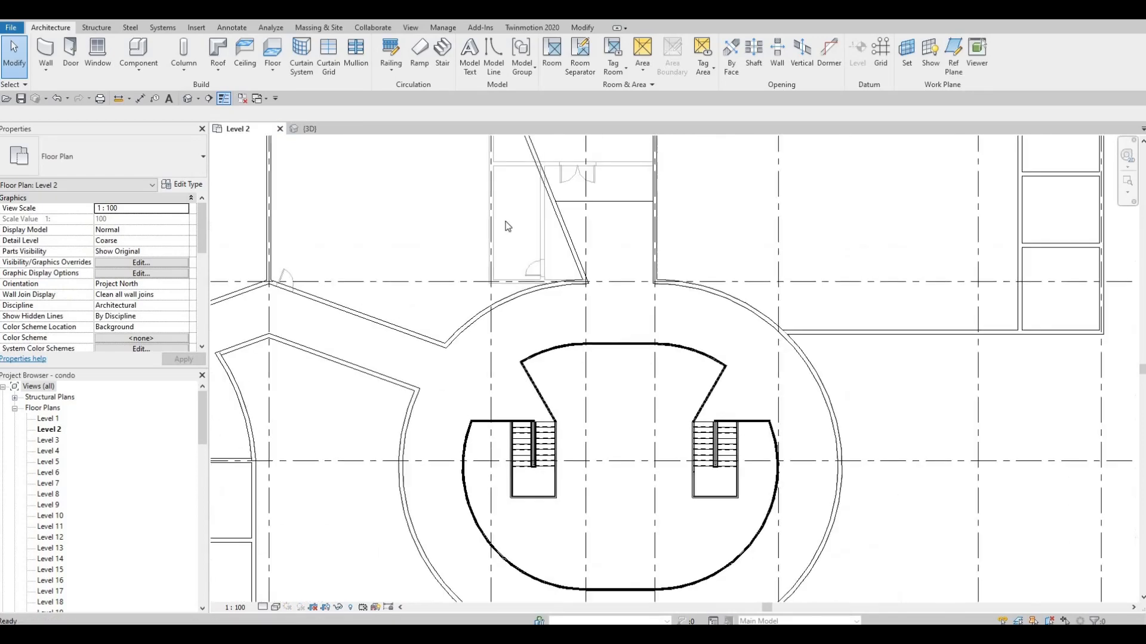
{"action": "scroll", "coordinate": [507, 225], "scroll_direction": "down", "scroll_amount": 2}
{"action": "key", "text": "Escape"}
{"action": "scroll", "coordinate": [494, 208], "scroll_direction": "up", "scroll_amount": 3}
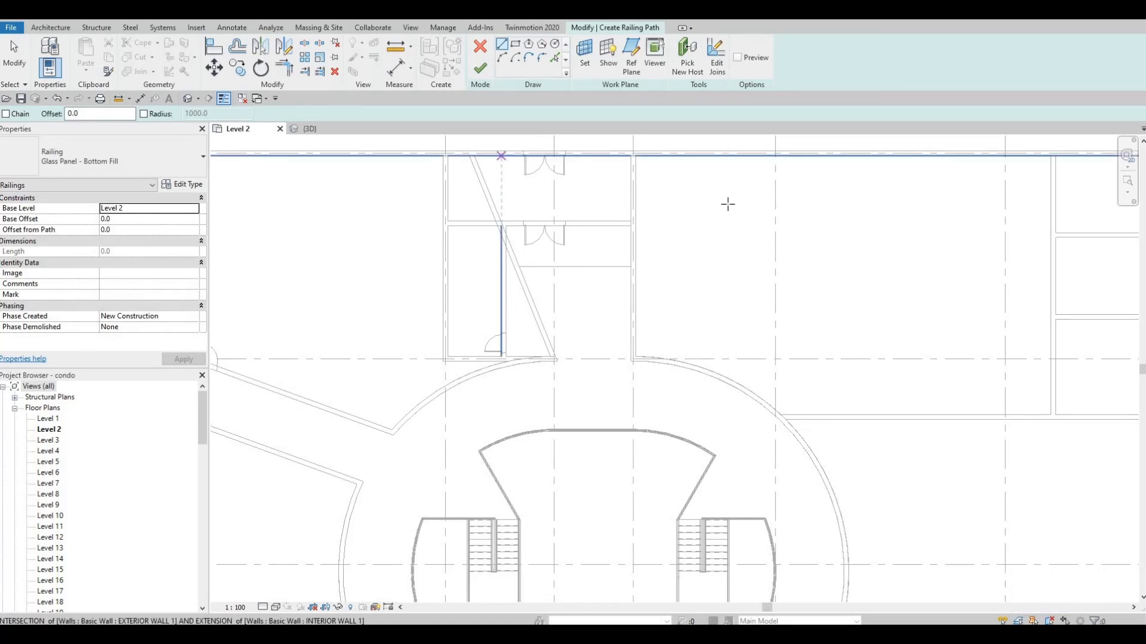
{"action": "scroll", "coordinate": [716, 191], "scroll_direction": "up", "scroll_amount": 3}
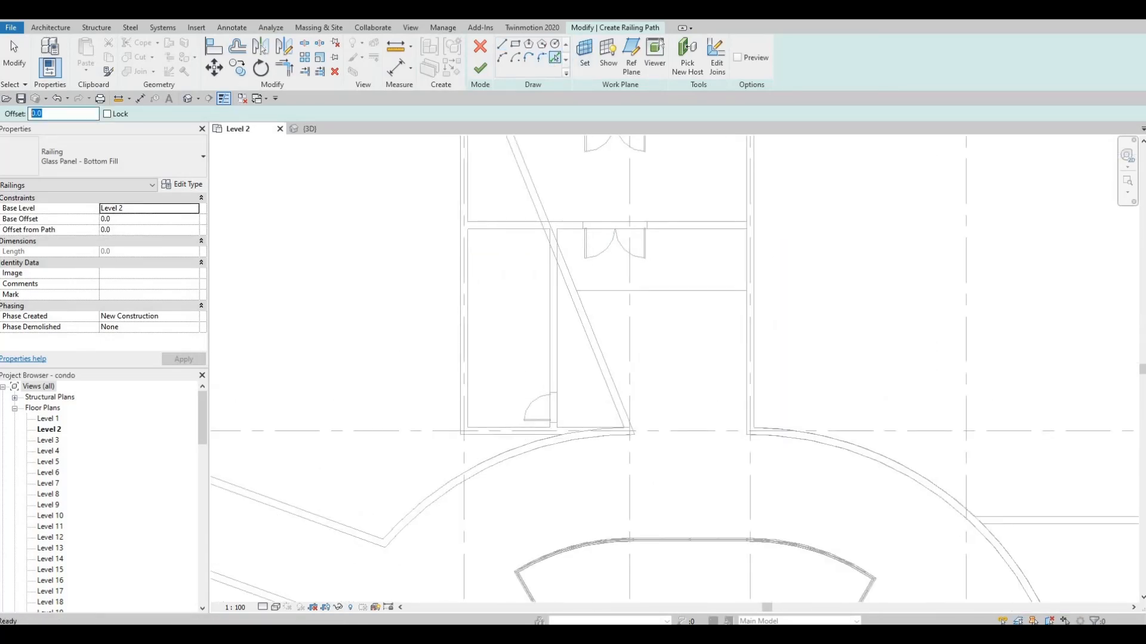
{"action": "type", "text": "50"}
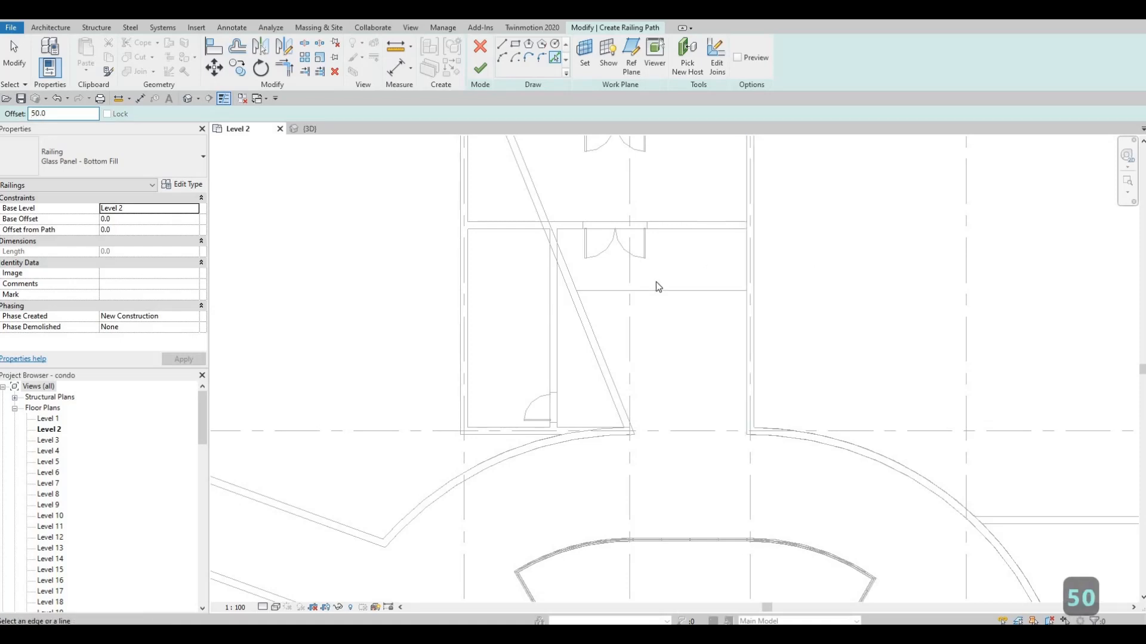
{"action": "scroll", "coordinate": [657, 282], "scroll_direction": "up", "scroll_amount": 2}
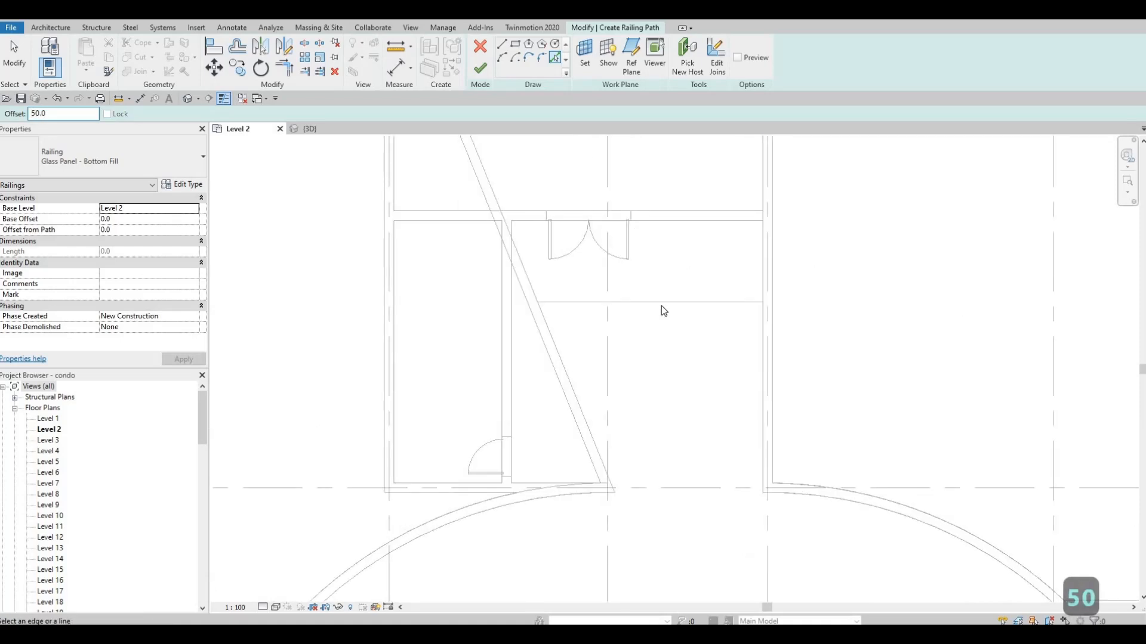
{"action": "left_click", "coordinate": [647, 328]}
{"action": "scroll", "coordinate": [621, 275], "scroll_direction": "down", "scroll_amount": 2}
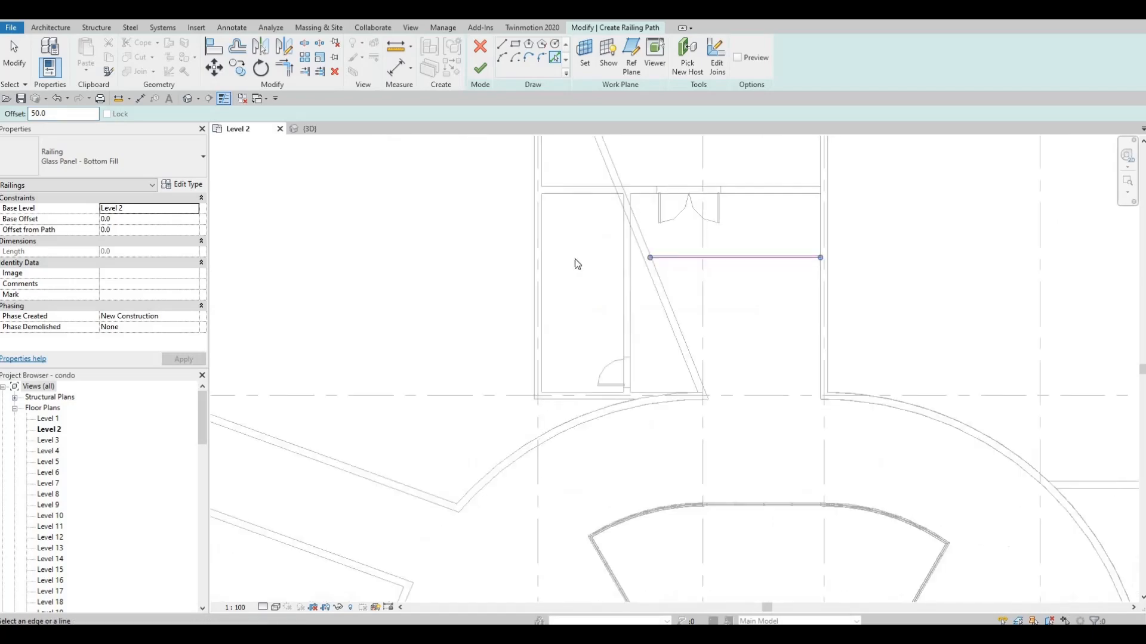
{"action": "scroll", "coordinate": [577, 263], "scroll_direction": "down", "scroll_amount": 2}
{"action": "left_click", "coordinate": [480, 68]}
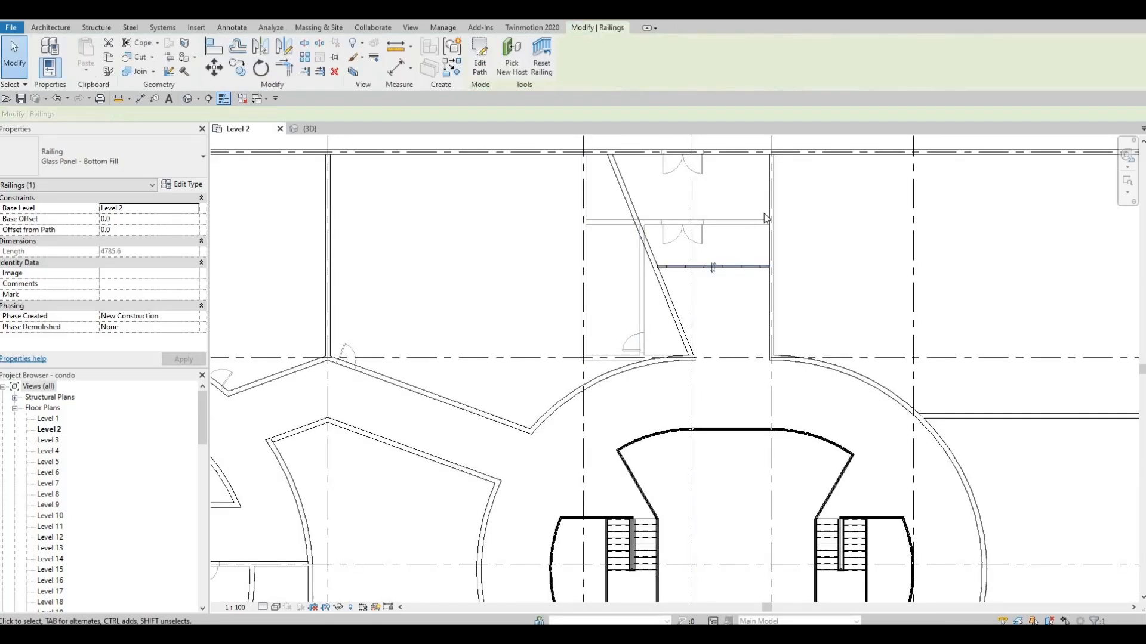
Add a Glass Panel - Bottom Fill railing along the slanted floor edge in the northwest wedge-shaped room, offset 50 mm from the edge.
{"action": "middle_click_drag", "start_coordinate": [704, 199], "coordinate": [826, 165]}
{"action": "scroll", "coordinate": [757, 204], "scroll_direction": "up", "scroll_amount": 3}
{"action": "scroll", "coordinate": [614, 281], "scroll_direction": "down", "scroll_amount": 3}
{"action": "middle_click_drag", "start_coordinate": [358, 391], "coordinate": [617, 246]}
{"action": "scroll", "coordinate": [395, 246], "scroll_direction": "down", "scroll_amount": 2}
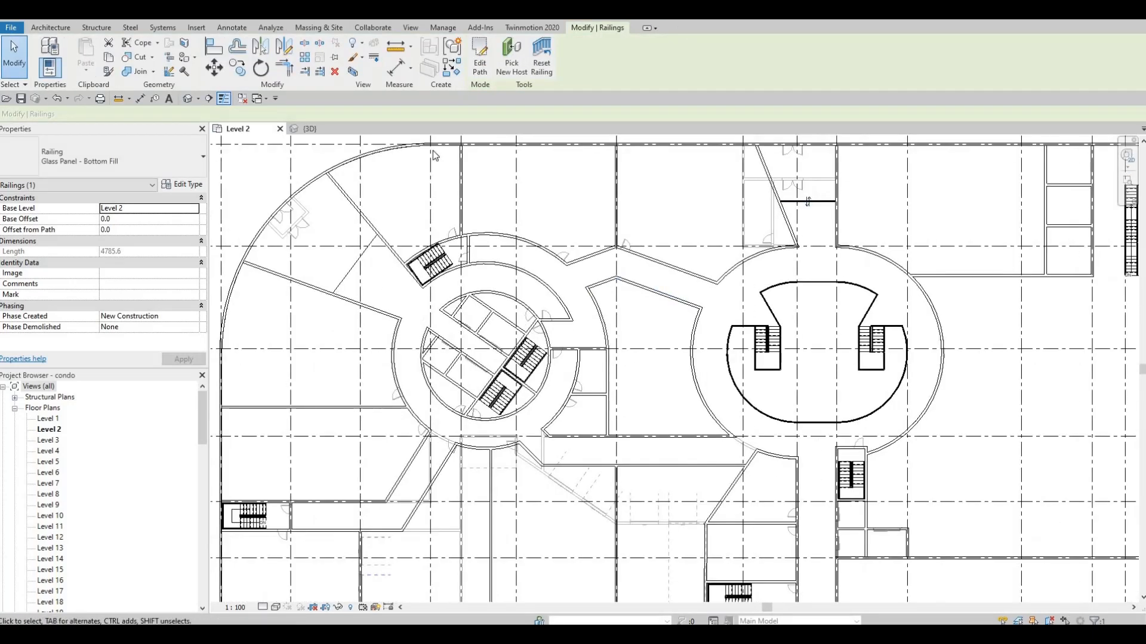
{"action": "scroll", "coordinate": [382, 197], "scroll_direction": "up", "scroll_amount": 2}
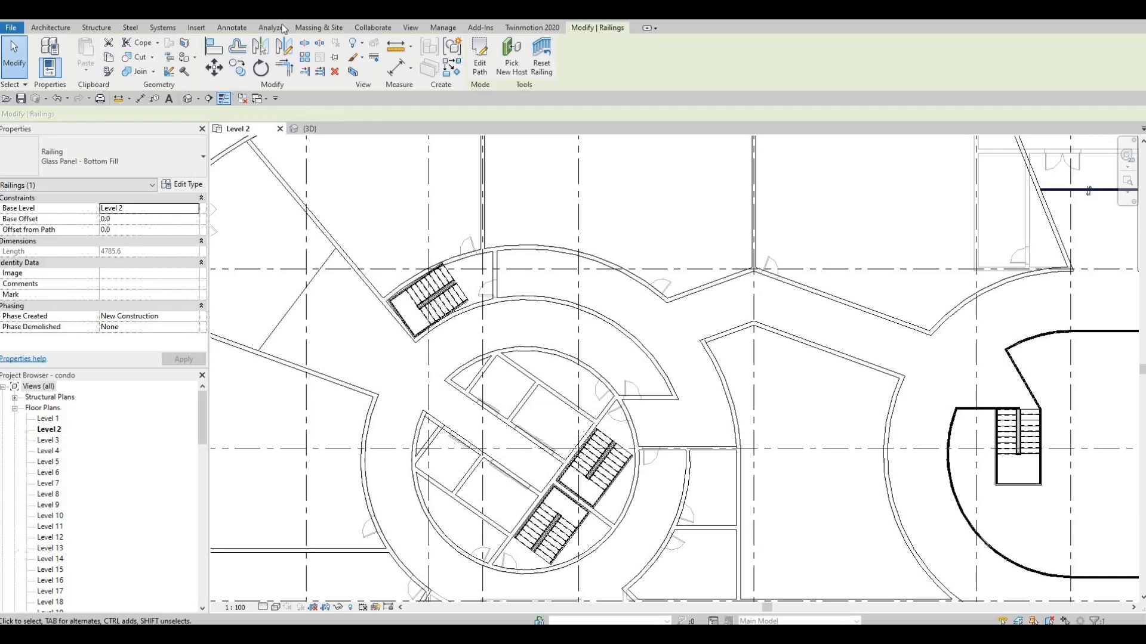
{"action": "key", "text": "Escape"}
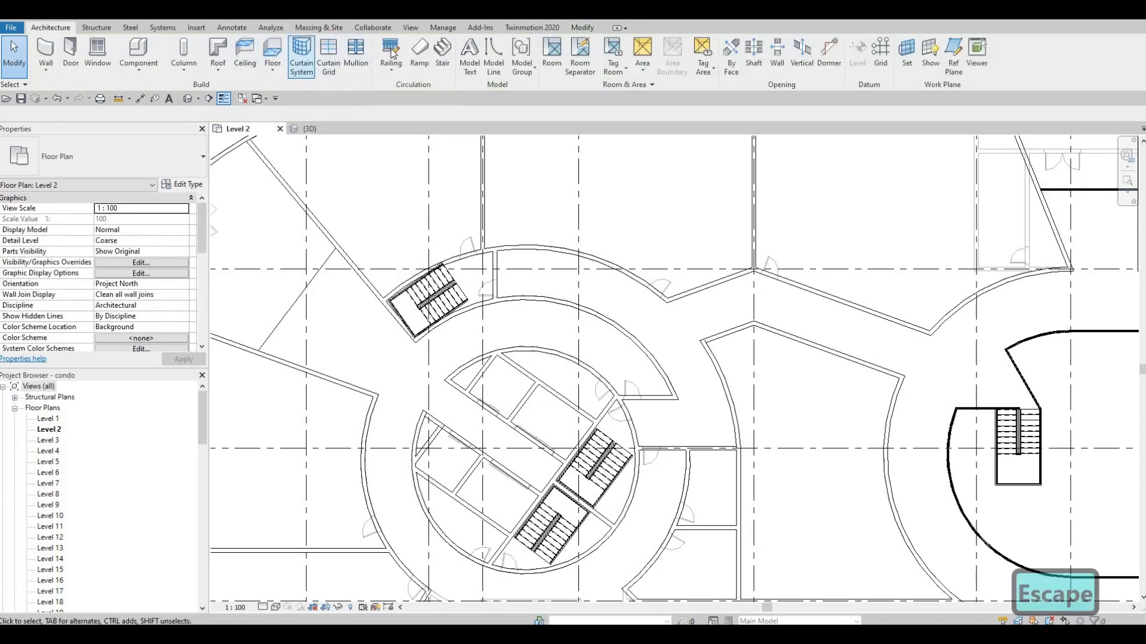
{"action": "left_click", "coordinate": [391, 51]}
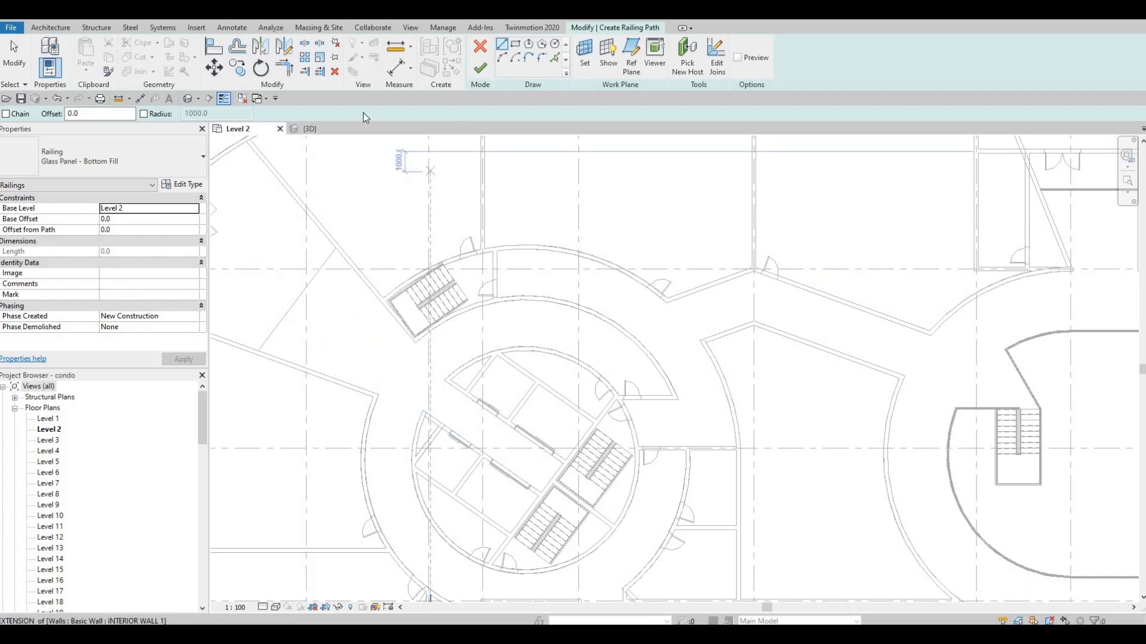
{"action": "double_click", "coordinate": [74, 113]}
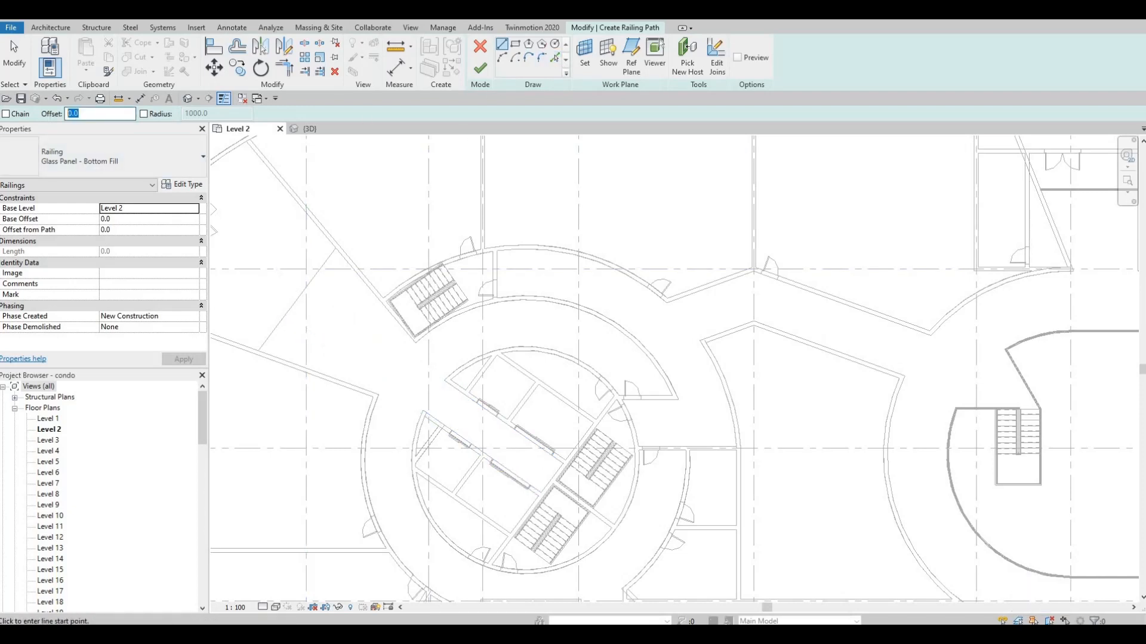
{"action": "type", "text": "50"}
{"action": "key", "text": "Return"}
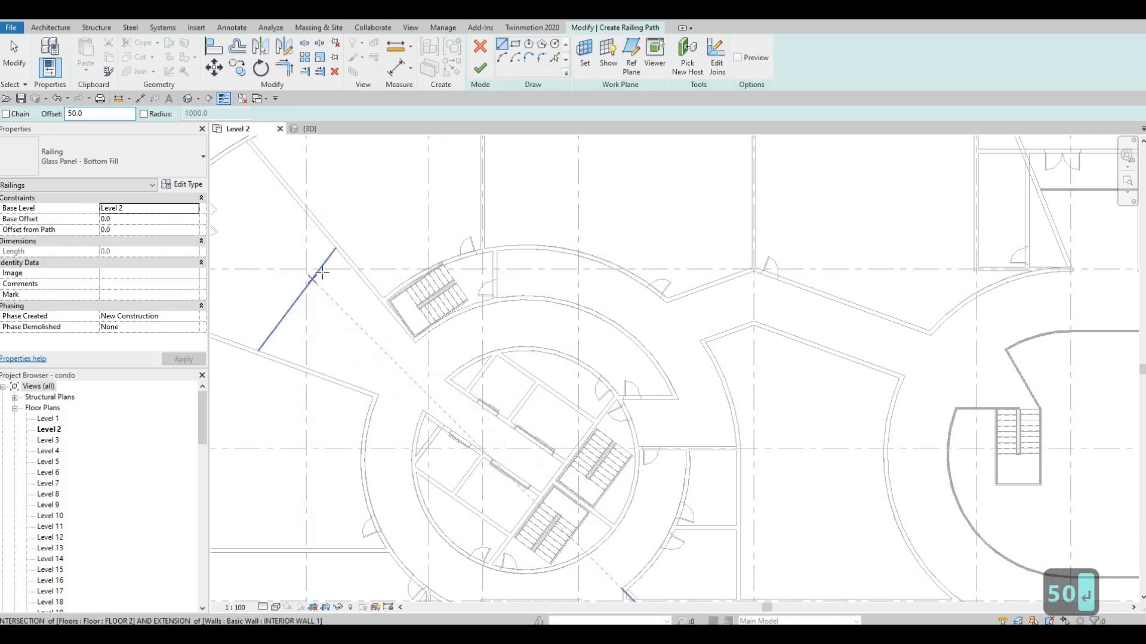
{"action": "scroll", "coordinate": [320, 262], "scroll_direction": "up", "scroll_amount": 4}
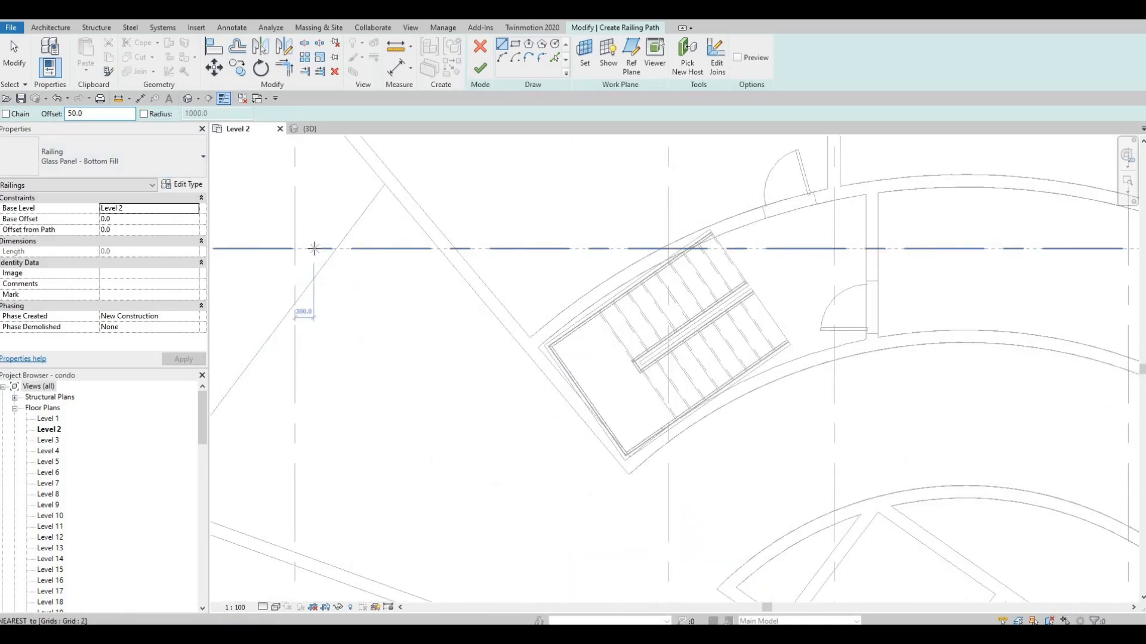
{"action": "left_click", "coordinate": [559, 58]}
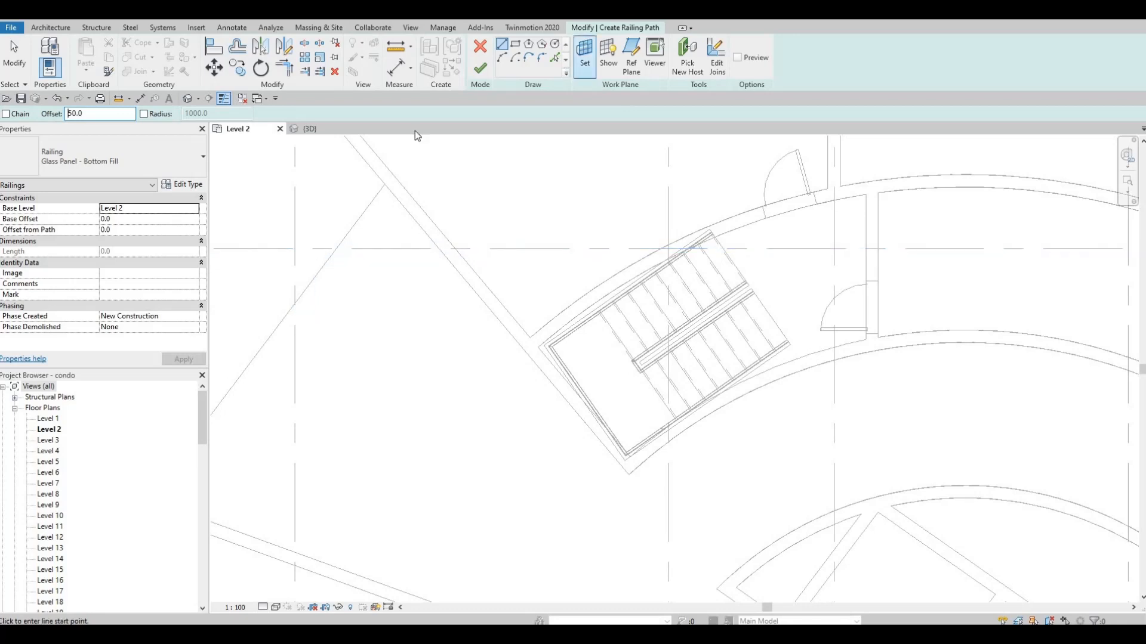
{"action": "left_click", "coordinate": [332, 261]}
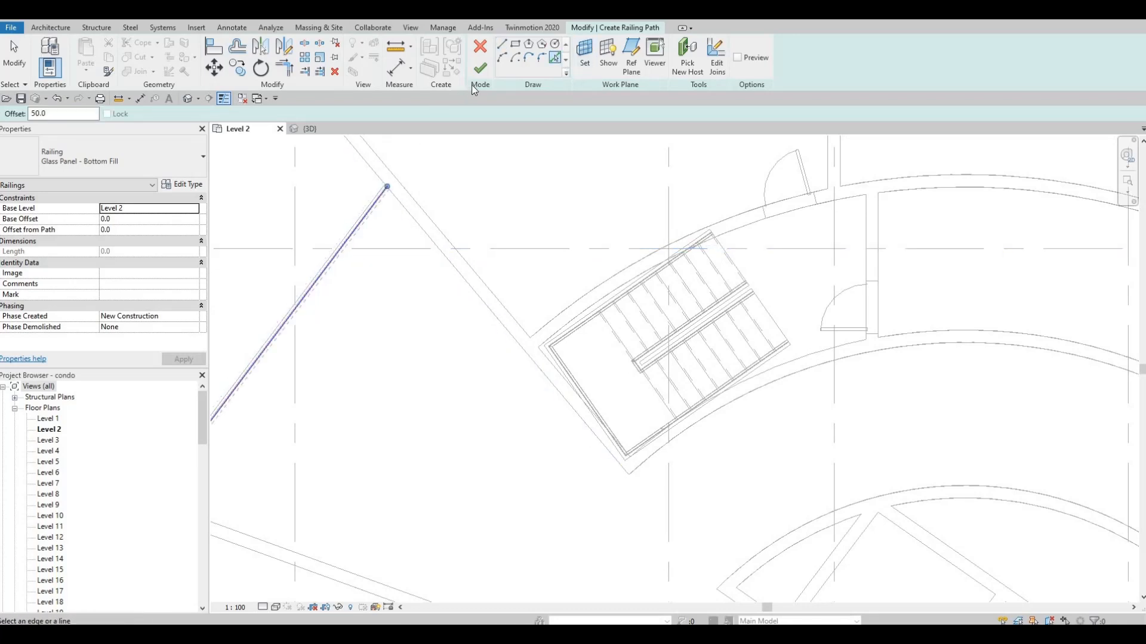
{"action": "left_click", "coordinate": [480, 68]}
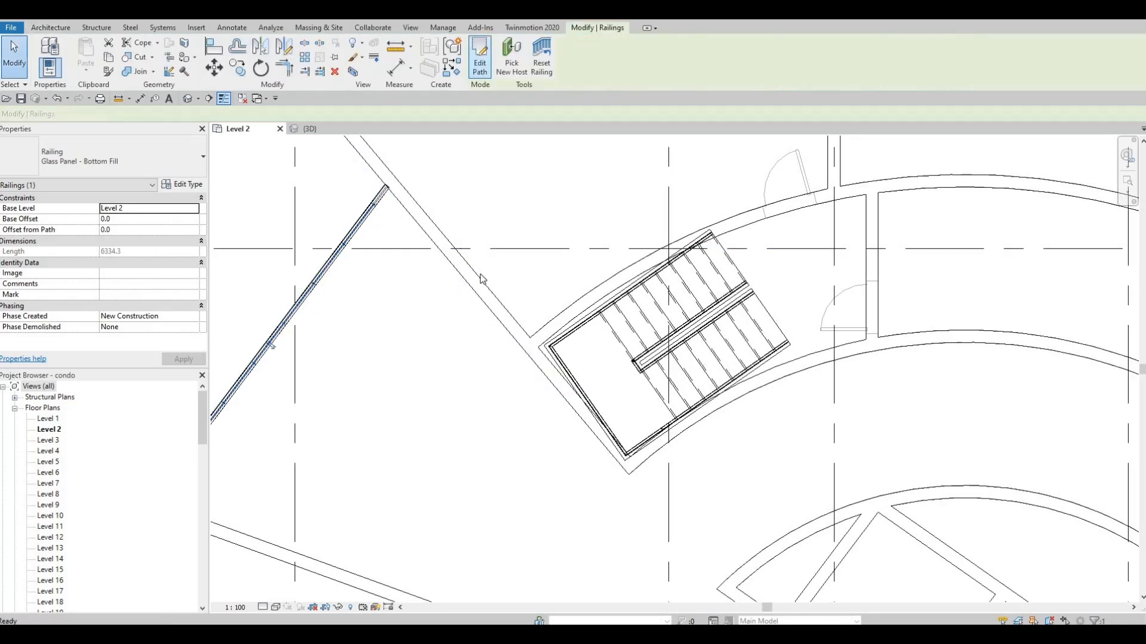
{"action": "key", "text": "Escape"}
{"action": "key", "text": "Escape"}
Examine the new railings in the northwest wedge-shaped room and north of the hall in the 3D view.
{"action": "scroll", "coordinate": [525, 268], "scroll_direction": "down", "scroll_amount": 5}
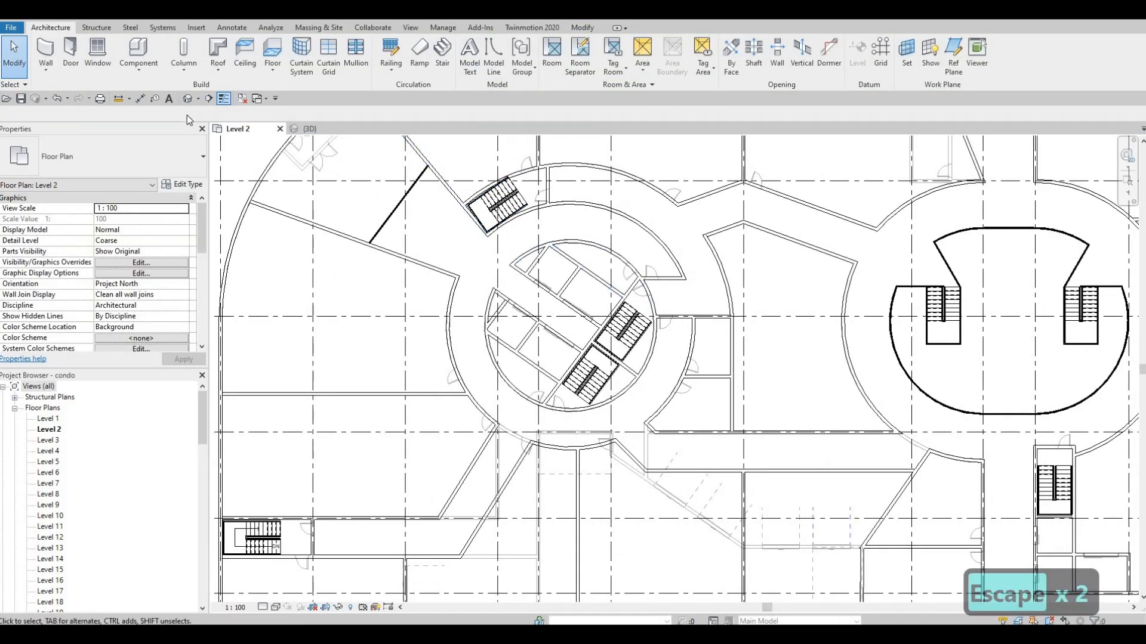
{"action": "left_click", "coordinate": [187, 98]}
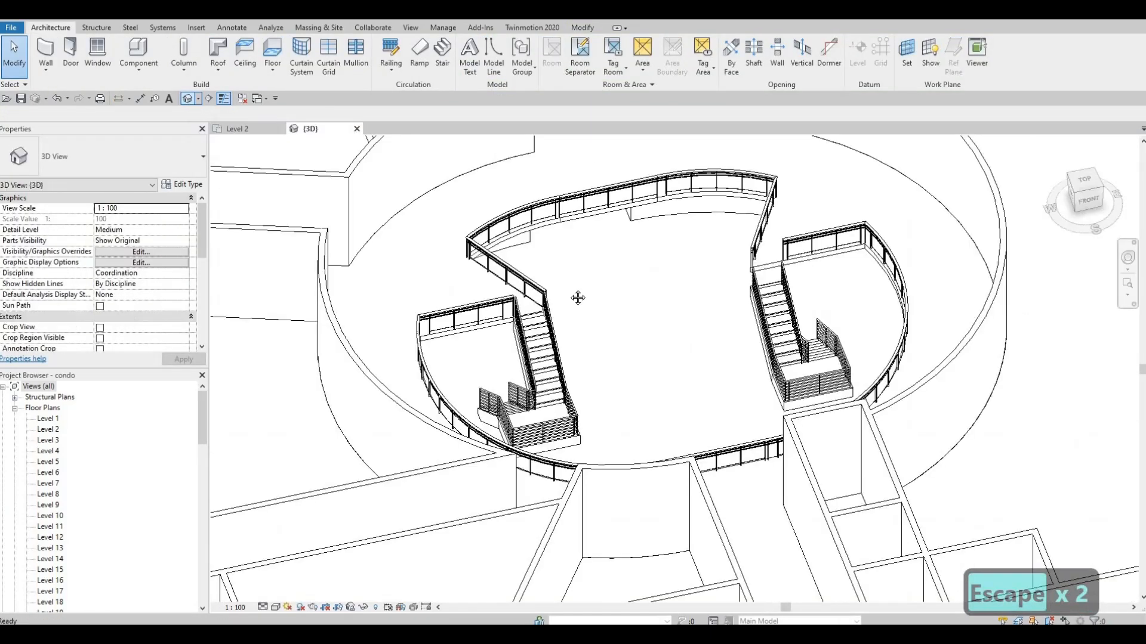
{"action": "scroll", "coordinate": [382, 344], "scroll_direction": "down", "scroll_amount": 1}
{"action": "middle_click_drag", "start_coordinate": [382, 343], "coordinate": [599, 310]}
{"action": "scroll", "coordinate": [603, 370], "scroll_direction": "down", "scroll_amount": 2}
{"action": "middle_click_drag", "start_coordinate": [606, 388], "coordinate": [675, 335]}
{"action": "middle_click_drag", "start_coordinate": [473, 494], "coordinate": [350, 297]}
{"action": "middle_click_drag", "start_coordinate": [341, 143], "coordinate": [385, 313]}
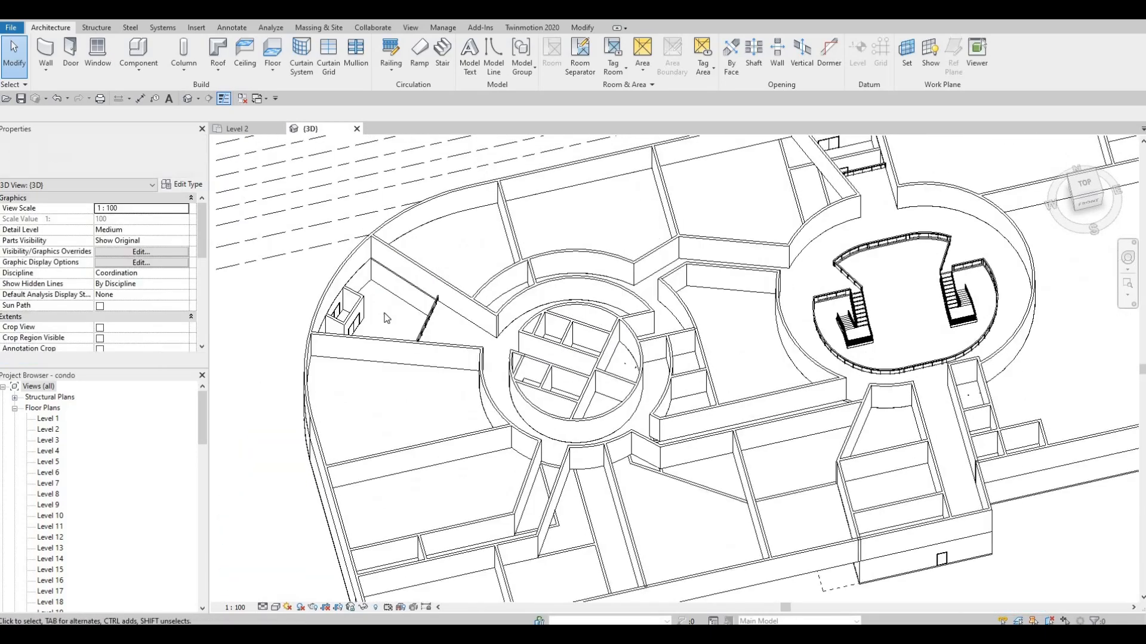
{"action": "scroll", "coordinate": [371, 314], "scroll_direction": "up", "scroll_amount": 2}
{"action": "scroll", "coordinate": [478, 295], "scroll_direction": "down", "scroll_amount": 1}
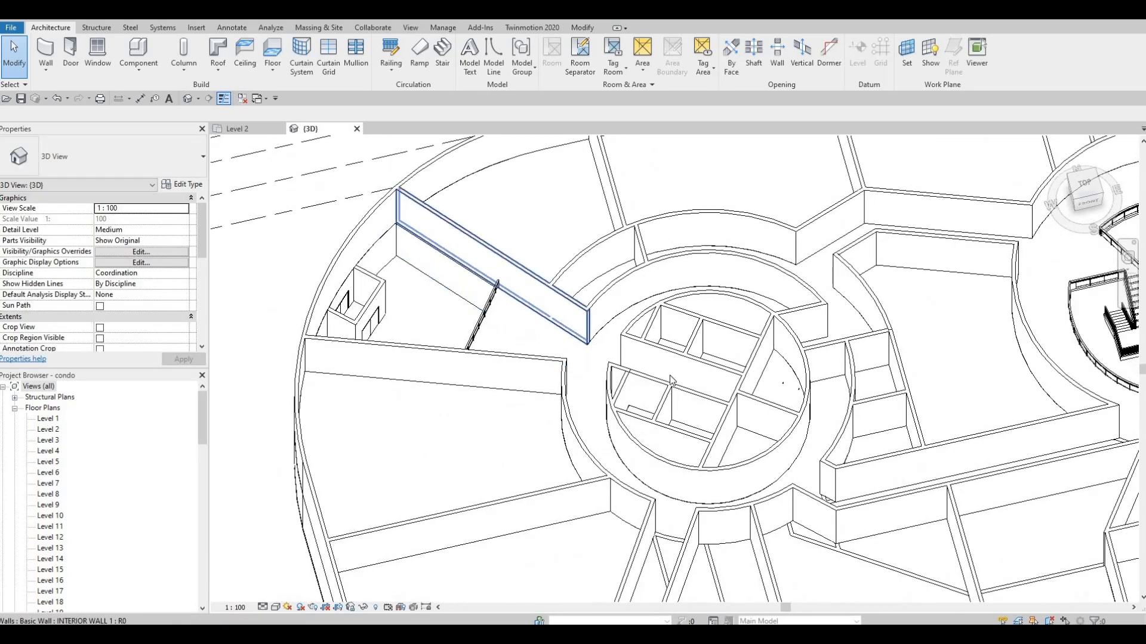
{"action": "middle_click_drag", "start_coordinate": [555, 305], "coordinate": [269, 371]}
{"action": "scroll", "coordinate": [770, 331], "scroll_direction": "down", "scroll_amount": 1}
{"action": "middle_click_drag", "start_coordinate": [770, 332], "coordinate": [626, 429]}
{"action": "scroll", "coordinate": [604, 260], "scroll_direction": "up", "scroll_amount": 1}
{"action": "middle_click_drag", "start_coordinate": [604, 261], "coordinate": [567, 200]}
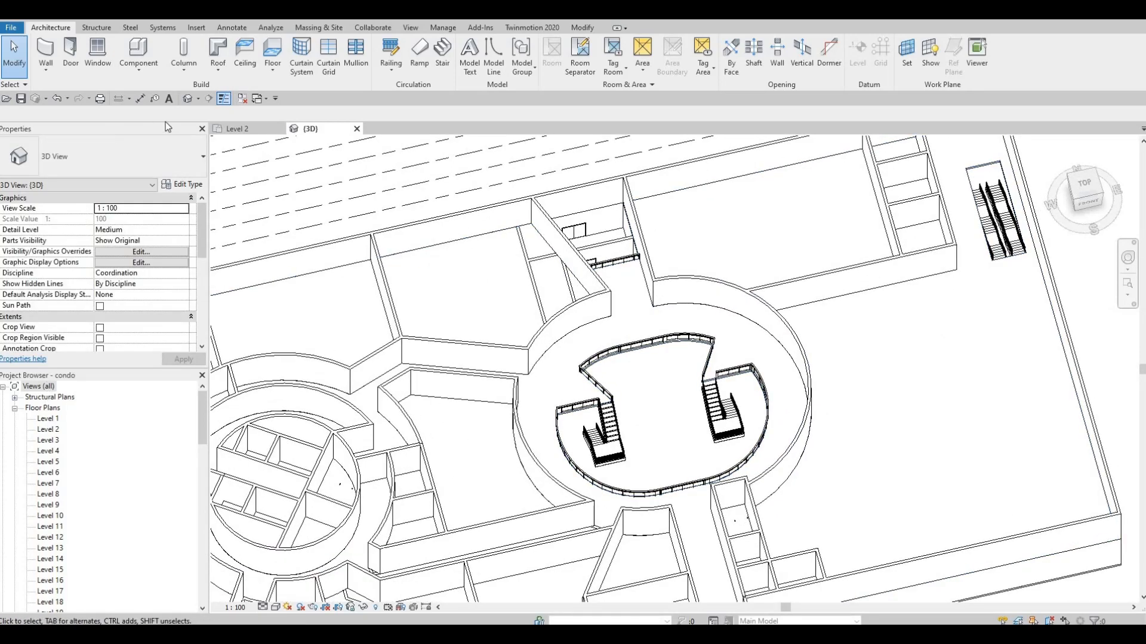
Set the Level 2 floor plan's underlay base level to None.
{"action": "left_click", "coordinate": [237, 129]}
{"action": "middle_click_drag", "start_coordinate": [470, 281], "coordinate": [577, 271]}
{"action": "scroll", "coordinate": [577, 270], "scroll_direction": "down", "scroll_amount": 2}
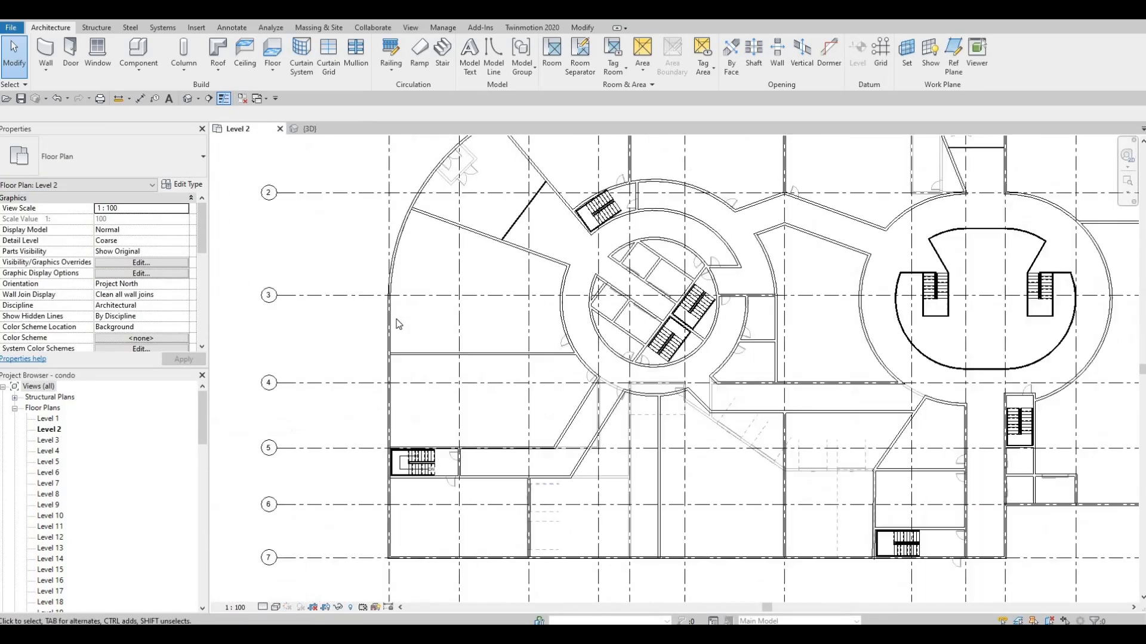
{"action": "key", "text": "Escape"}
{"action": "scroll", "coordinate": [396, 322], "scroll_direction": "down", "scroll_amount": 1}
{"action": "middle_click_drag", "start_coordinate": [396, 322], "coordinate": [332, 358]}
{"action": "scroll", "coordinate": [119, 283], "scroll_direction": "down", "scroll_amount": 5}
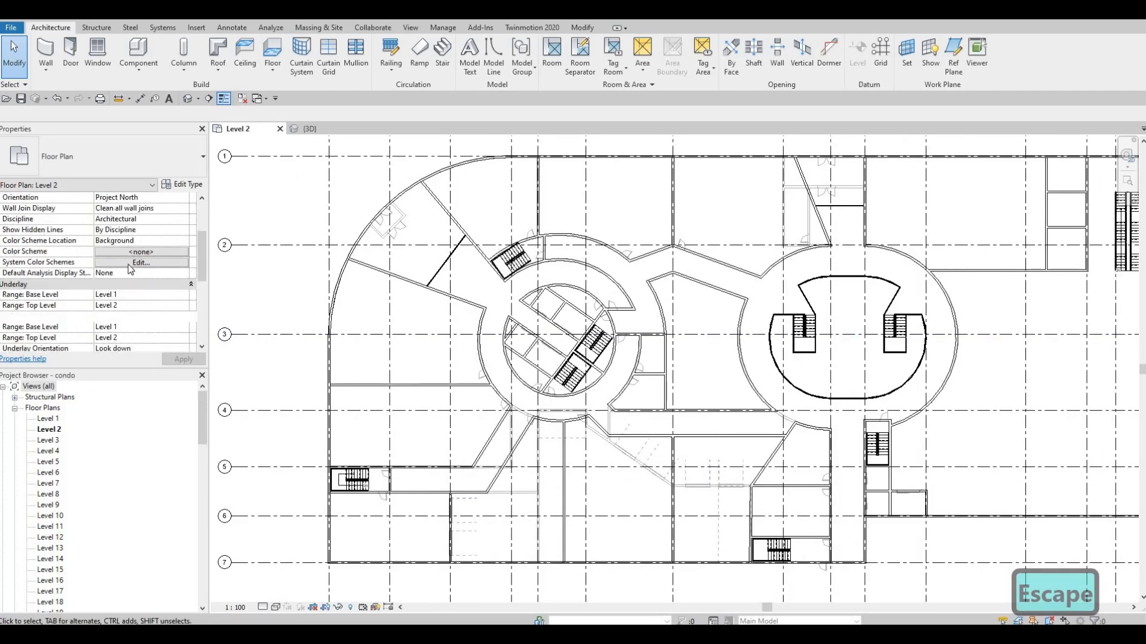
{"action": "scroll", "coordinate": [141, 267], "scroll_direction": "up", "scroll_amount": 2}
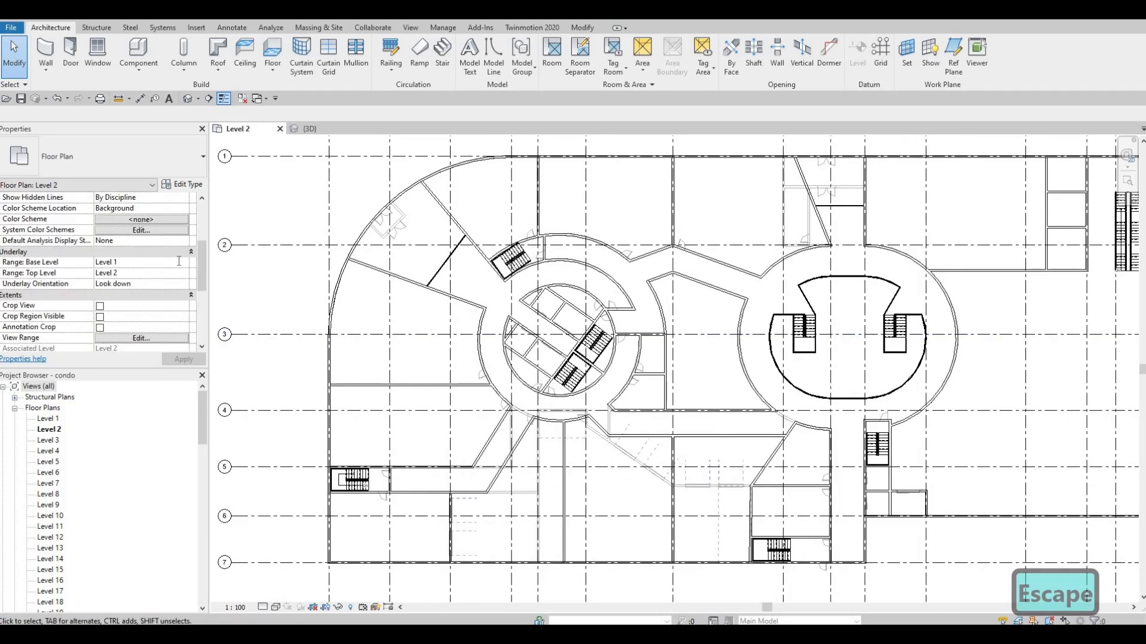
{"action": "left_click", "coordinate": [183, 262]}
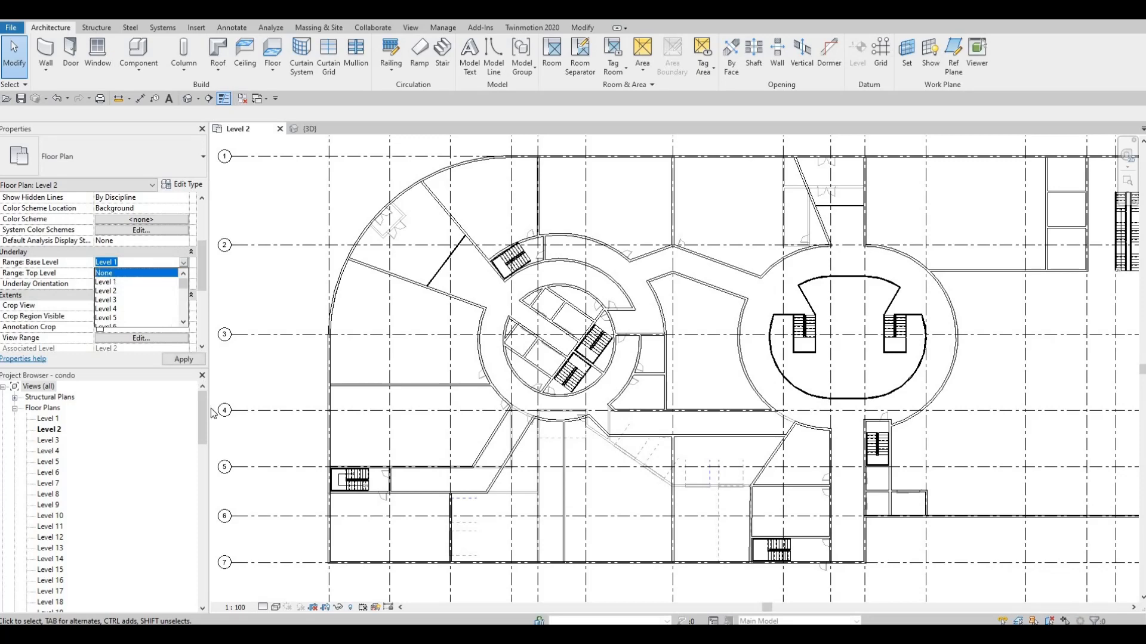
{"action": "left_click", "coordinate": [113, 270]}
{"action": "key", "text": "Escape"}
{"action": "middle_click_drag", "start_coordinate": [459, 285], "coordinate": [423, 335]}
{"action": "key", "text": "Escape"}
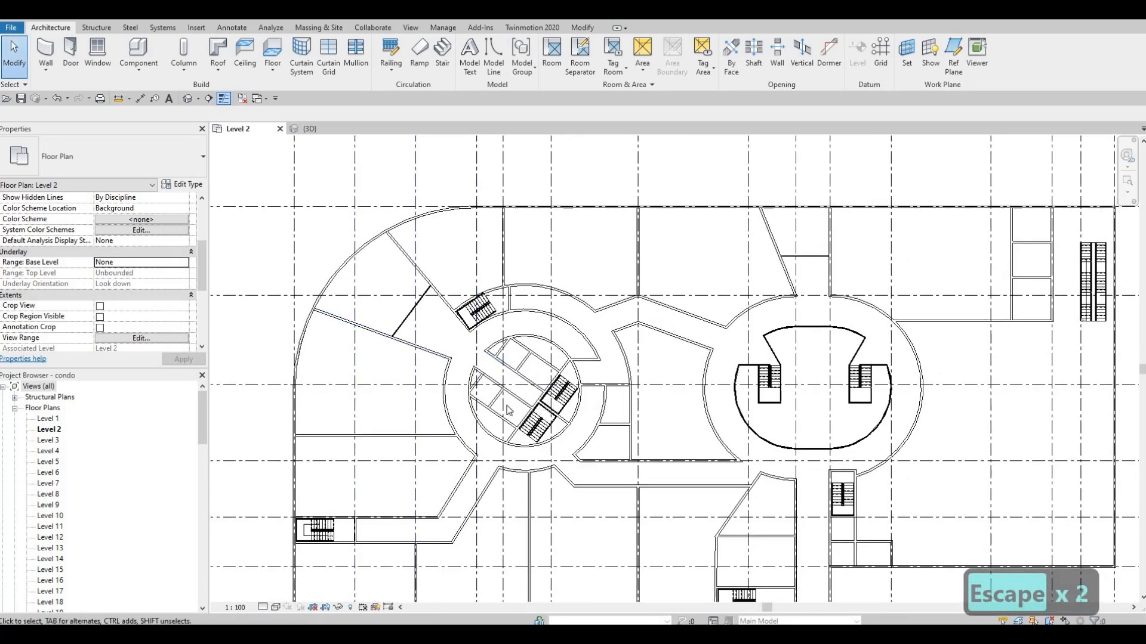
Draw two crossing Thin Lines detail lines between the corners of the floor opening in the northwest wedge-shaped room.
{"action": "scroll", "coordinate": [509, 411], "scroll_direction": "up", "scroll_amount": 2}
{"action": "scroll", "coordinate": [358, 298], "scroll_direction": "down", "scroll_amount": 3}
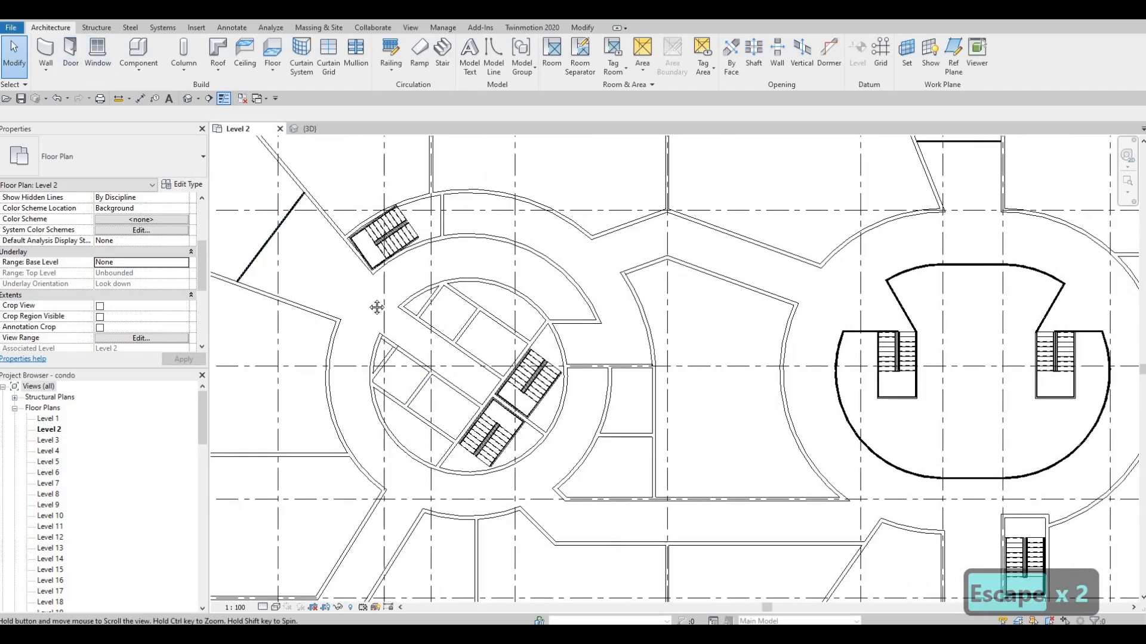
{"action": "left_click", "coordinate": [236, 31]}
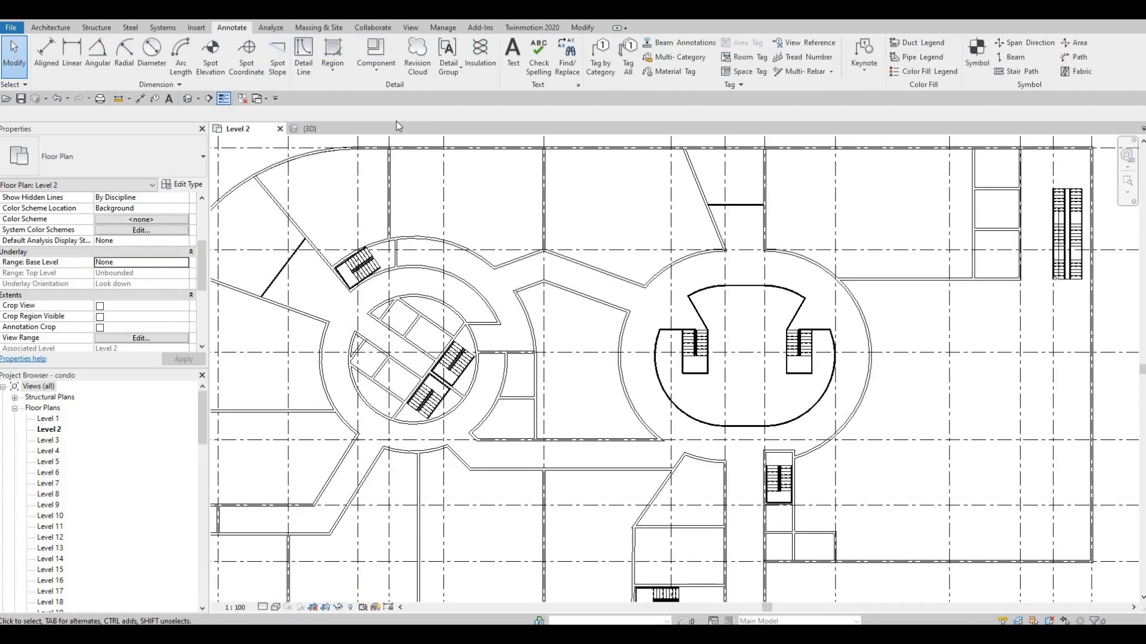
{"action": "left_click", "coordinate": [311, 60]}
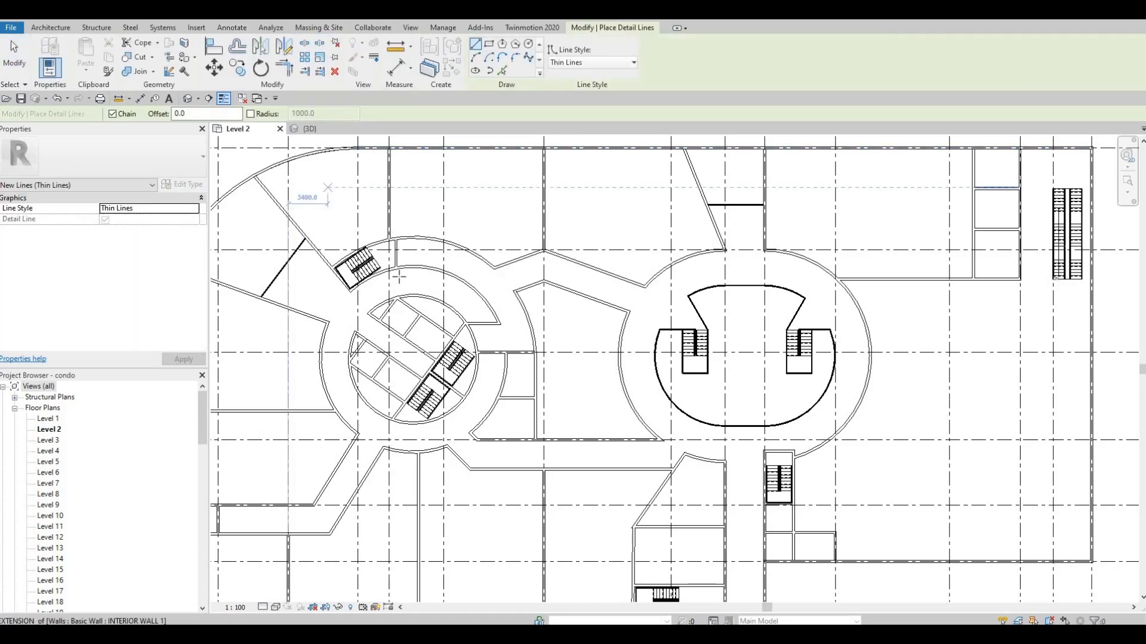
{"action": "middle_click_drag", "start_coordinate": [330, 223], "coordinate": [555, 257]}
{"action": "scroll", "coordinate": [395, 277], "scroll_direction": "up", "scroll_amount": 5}
{"action": "left_click", "coordinate": [392, 325]}
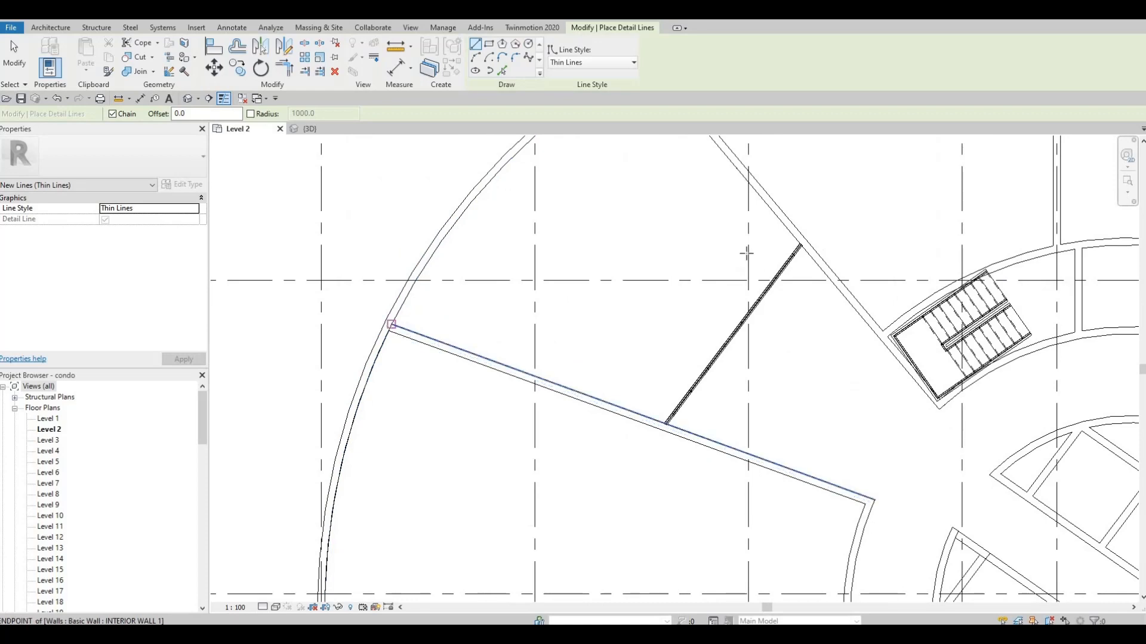
{"action": "left_click", "coordinate": [800, 244]}
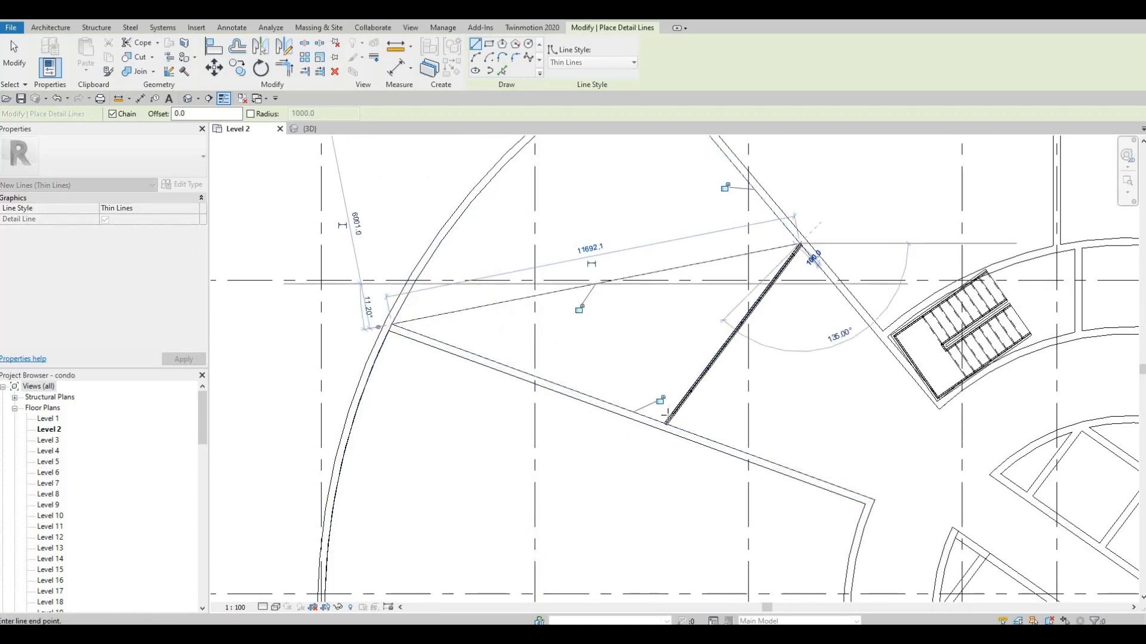
{"action": "key", "text": "Escape"}
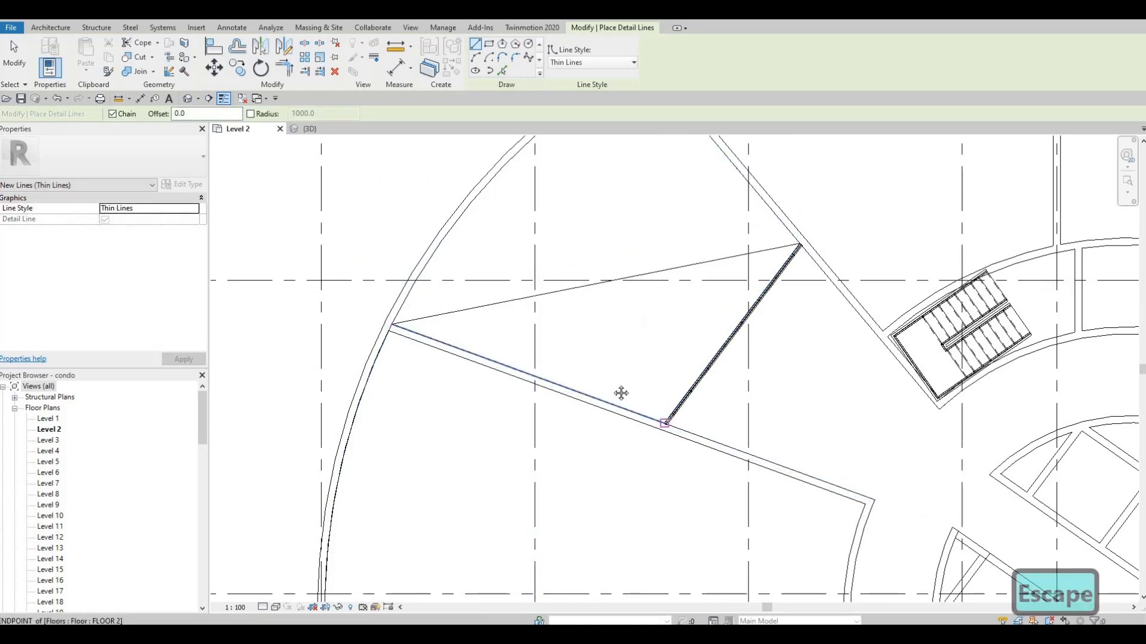
{"action": "left_click", "coordinate": [621, 394]}
{"action": "middle_click_drag", "start_coordinate": [621, 325], "coordinate": [586, 546]}
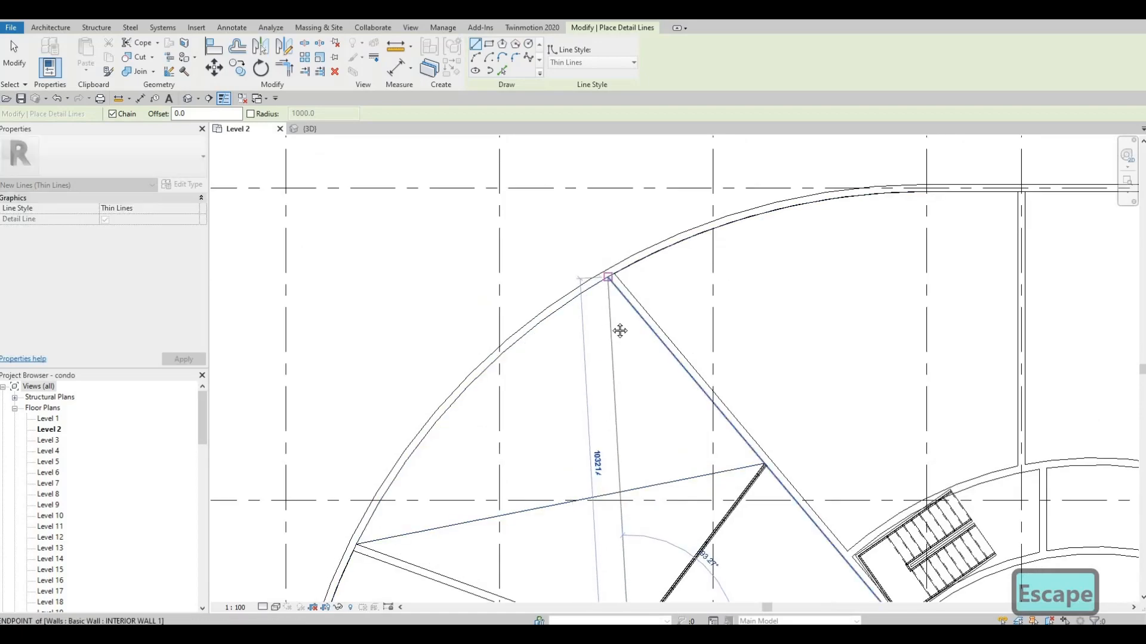
{"action": "left_click", "coordinate": [607, 277]}
{"action": "key", "text": "Escape"}
Draw two crossing Thin Lines detail lines between the corners of the floor opening north of the hall.
{"action": "scroll", "coordinate": [615, 459], "scroll_direction": "down", "scroll_amount": 3}
{"action": "middle_click_drag", "start_coordinate": [611, 465], "coordinate": [460, 343]}
{"action": "scroll", "coordinate": [991, 217], "scroll_direction": "down", "scroll_amount": 3}
{"action": "middle_click_drag", "start_coordinate": [991, 217], "coordinate": [642, 220]}
{"action": "scroll", "coordinate": [859, 260], "scroll_direction": "down", "scroll_amount": 1}
{"action": "middle_click_drag", "start_coordinate": [859, 261], "coordinate": [523, 273]}
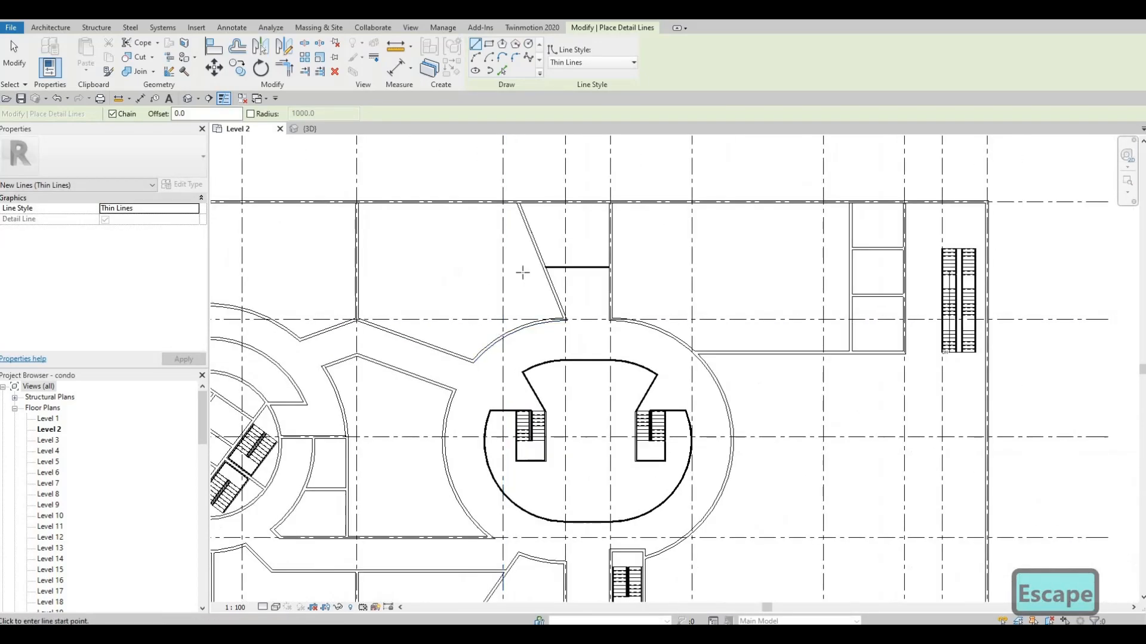
{"action": "scroll", "coordinate": [483, 305], "scroll_direction": "up", "scroll_amount": 5}
{"action": "left_click", "coordinate": [476, 320]}
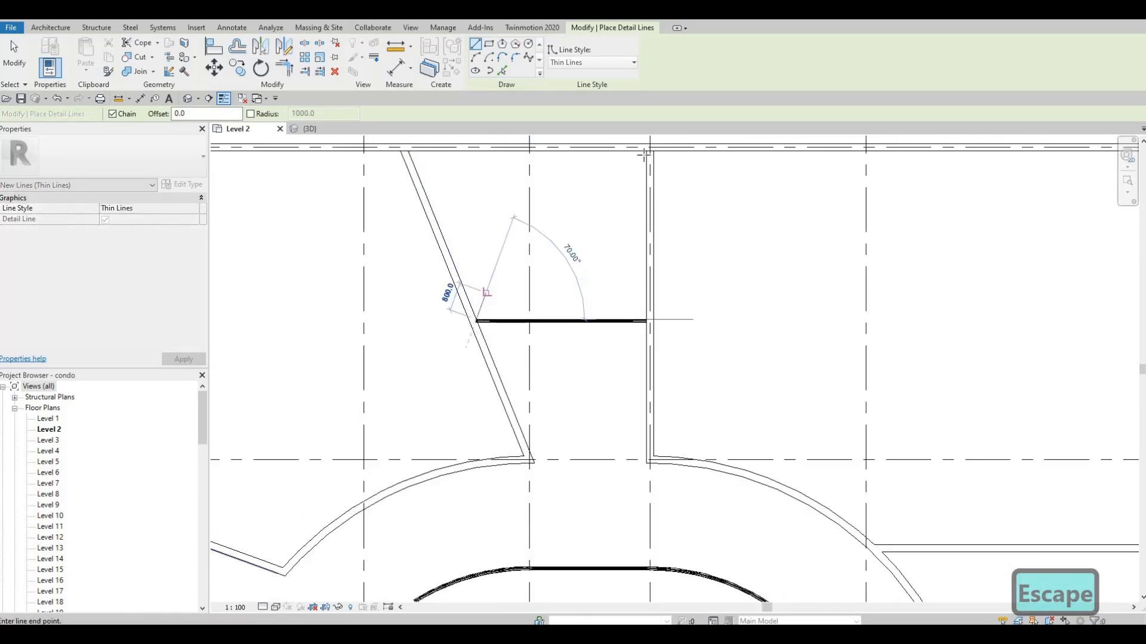
{"action": "left_click", "coordinate": [649, 153]}
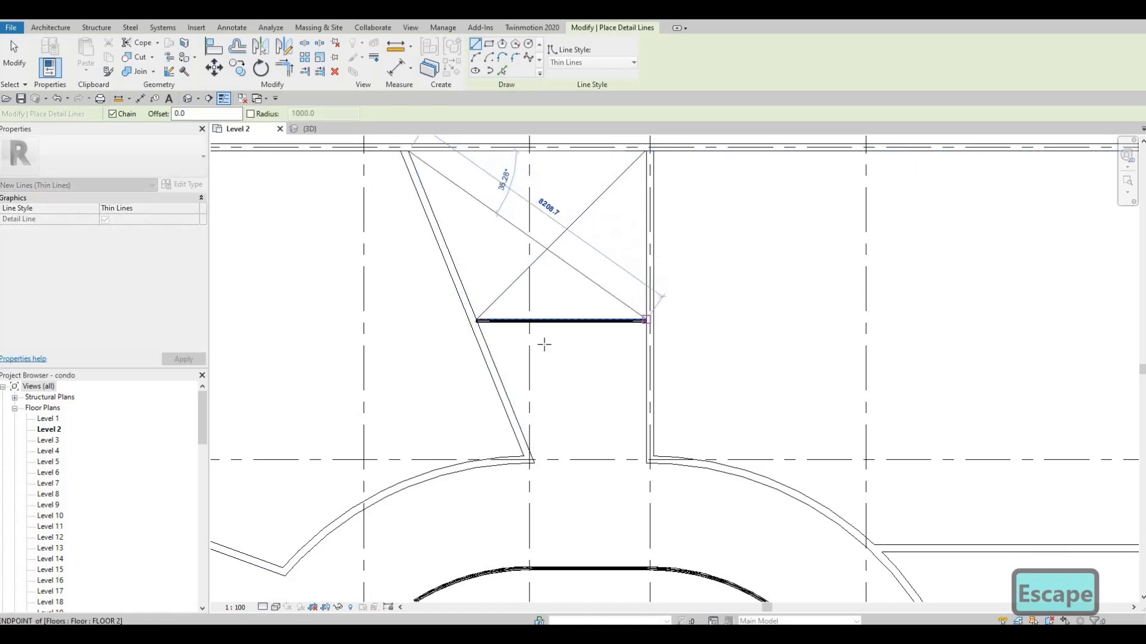
{"action": "key", "text": "Escape"}
{"action": "scroll", "coordinate": [639, 370], "scroll_direction": "down", "scroll_amount": 5}
{"action": "scroll", "coordinate": [677, 534], "scroll_direction": "up", "scroll_amount": 3}
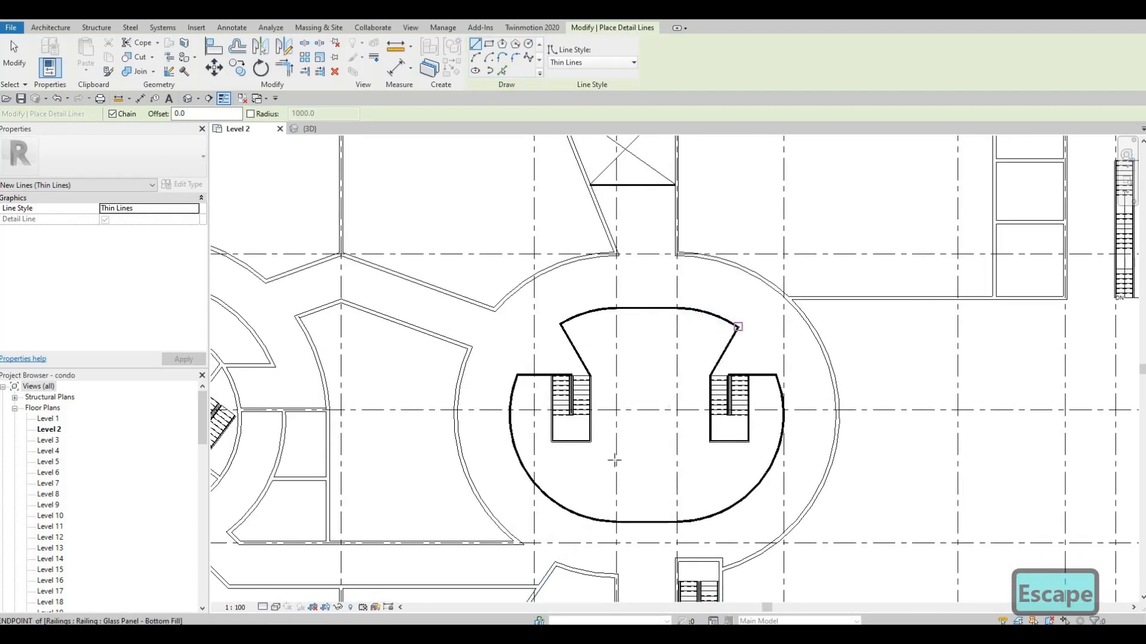
Draw two crossing Thin Lines detail lines between the corners and curved edge of the railing-bounded atrium opening.
{"action": "left_click", "coordinate": [737, 327]}
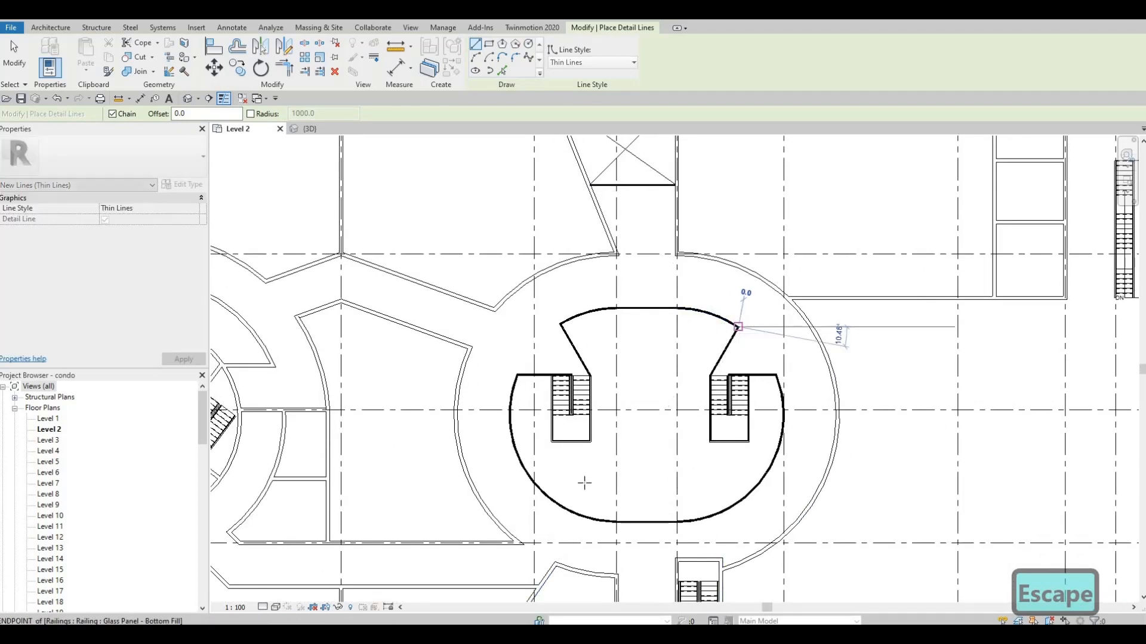
{"action": "left_click", "coordinate": [561, 503]}
{"action": "key", "text": "Escape"}
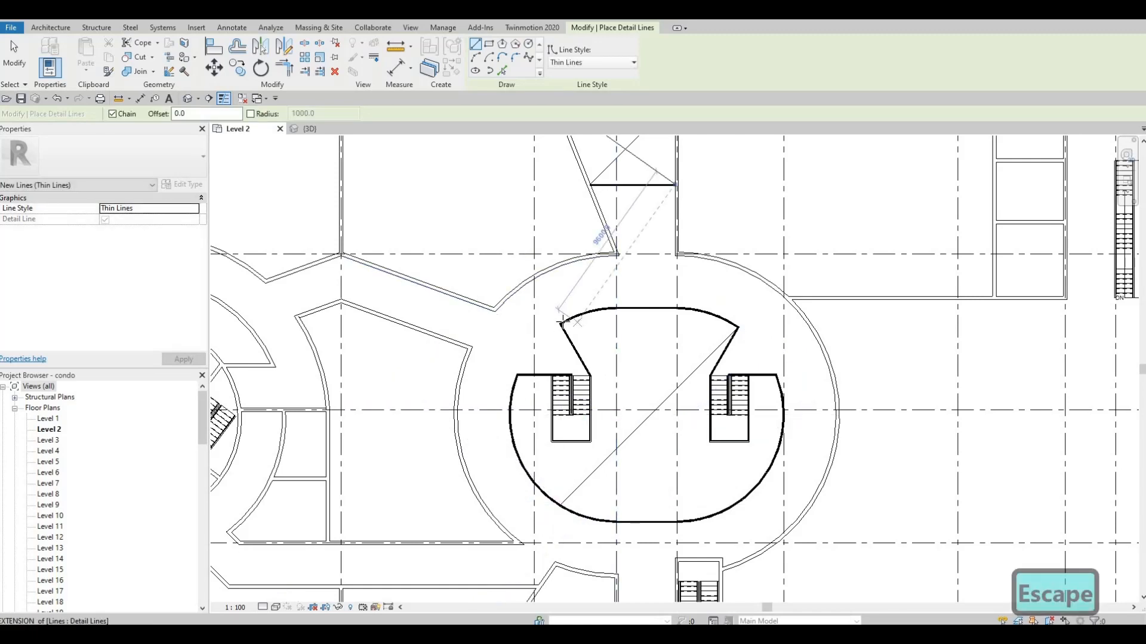
{"action": "left_click", "coordinate": [561, 323]}
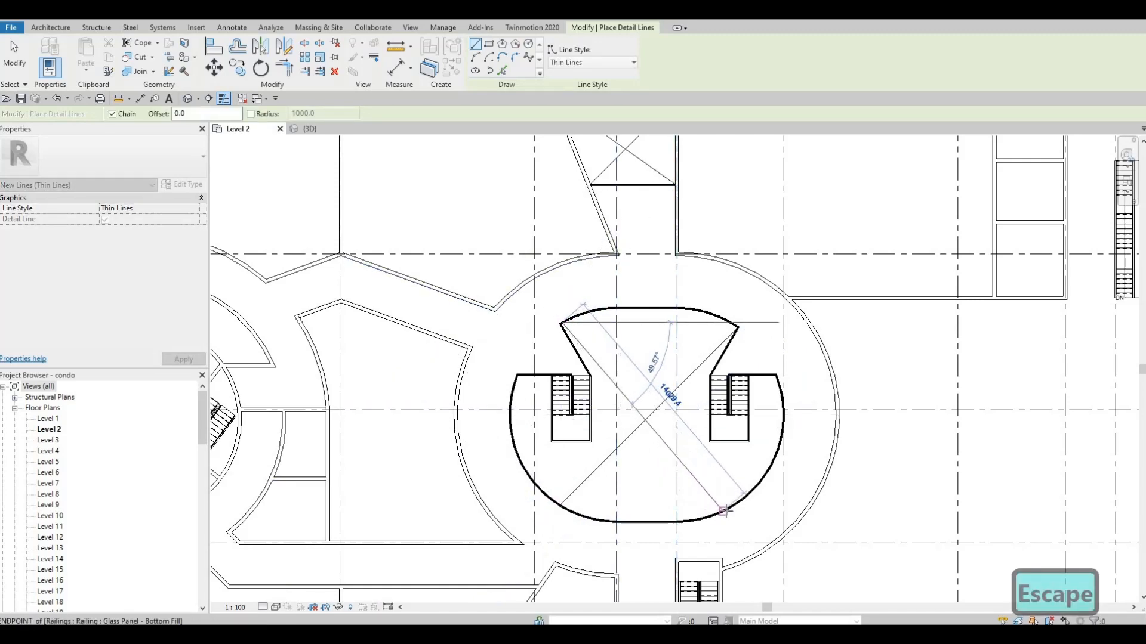
{"action": "left_click", "coordinate": [723, 511]}
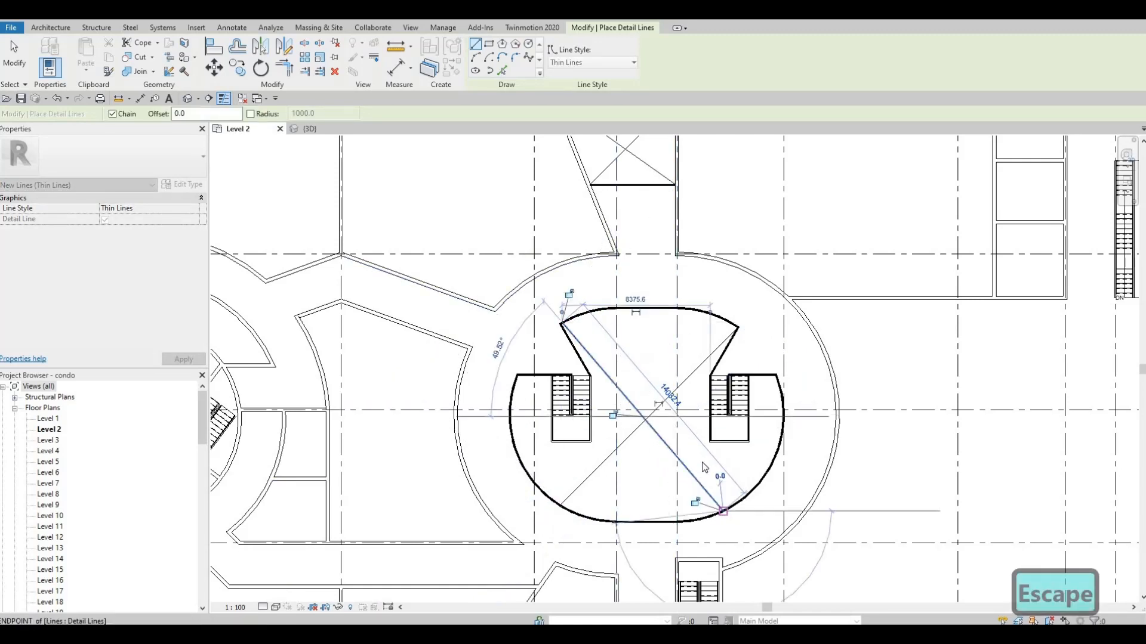
{"action": "key", "text": "Escape"}
{"action": "key", "text": "Escape"}
Place BIGGER side-opening elevator doors on the lower large shaft's outer wall and the upper large shaft's lobby wall in the circular core.
{"action": "scroll", "coordinate": [703, 465], "scroll_direction": "down", "scroll_amount": 2}
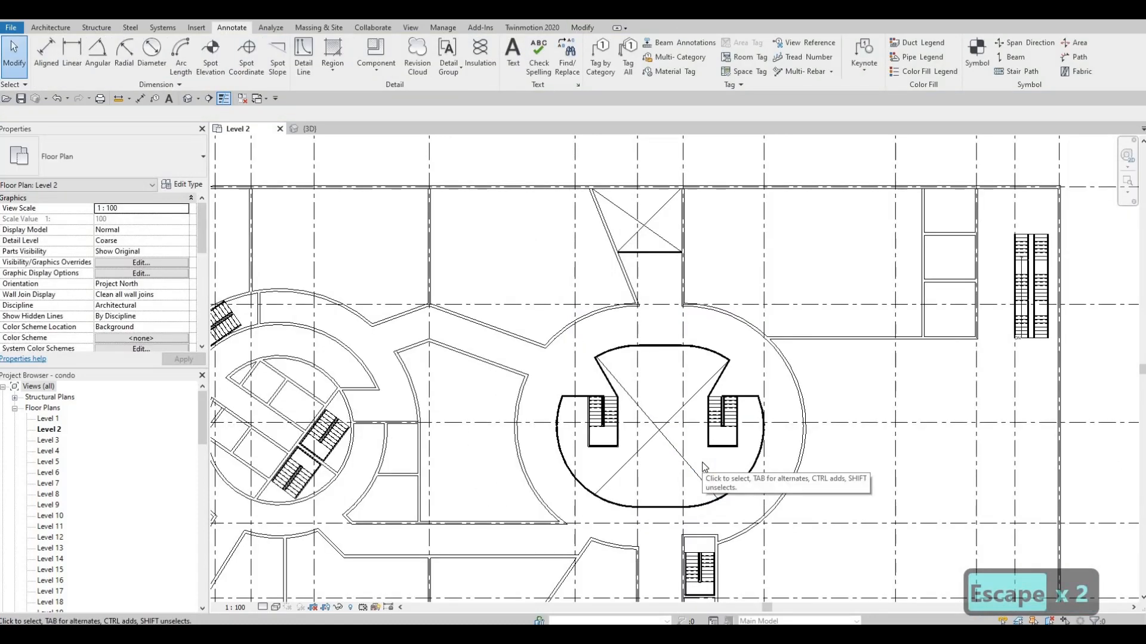
{"action": "scroll", "coordinate": [562, 384], "scroll_direction": "down", "scroll_amount": 1}
{"action": "middle_click_drag", "start_coordinate": [292, 394], "coordinate": [568, 353]}
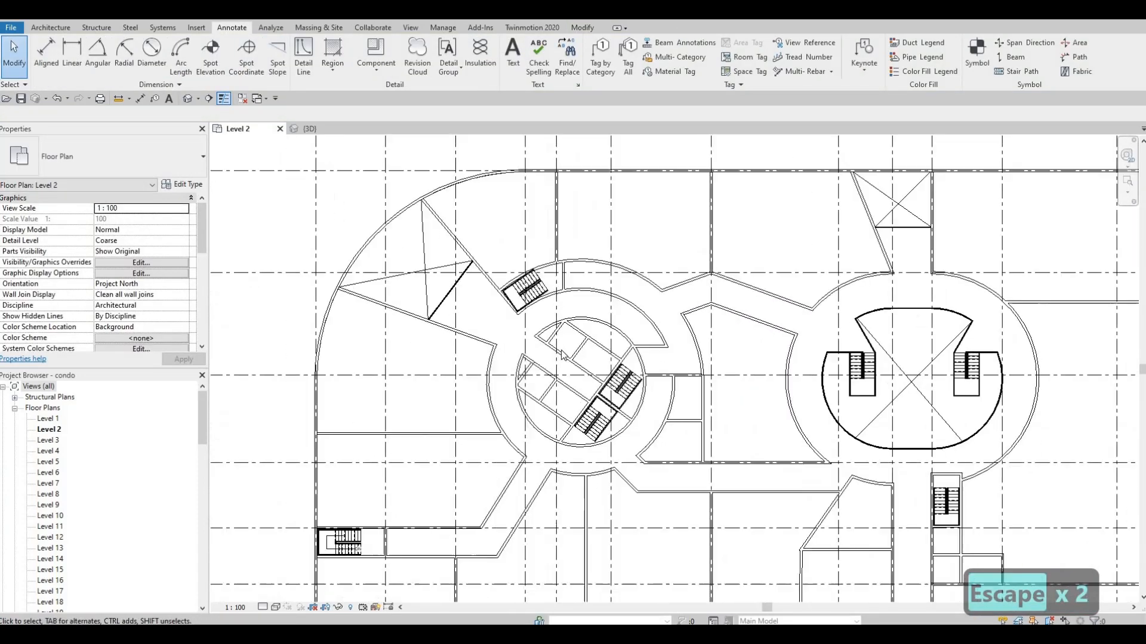
{"action": "scroll", "coordinate": [558, 385], "scroll_direction": "up", "scroll_amount": 3}
{"action": "scroll", "coordinate": [555, 398], "scroll_direction": "up", "scroll_amount": 2}
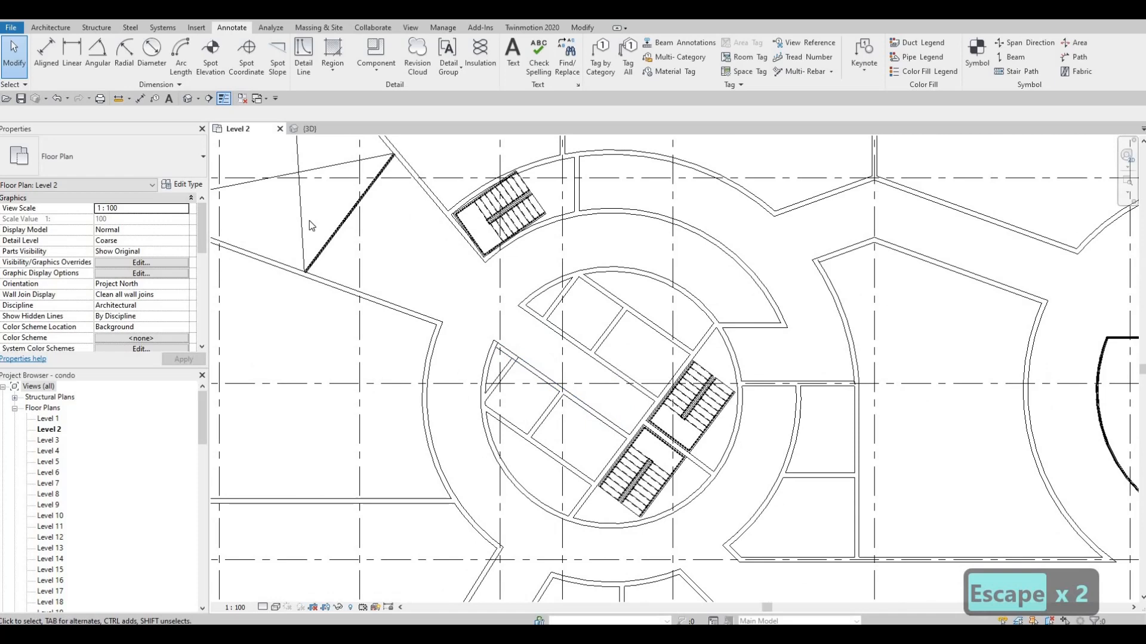
{"action": "left_click", "coordinate": [50, 27]}
{"action": "left_click", "coordinate": [70, 51]}
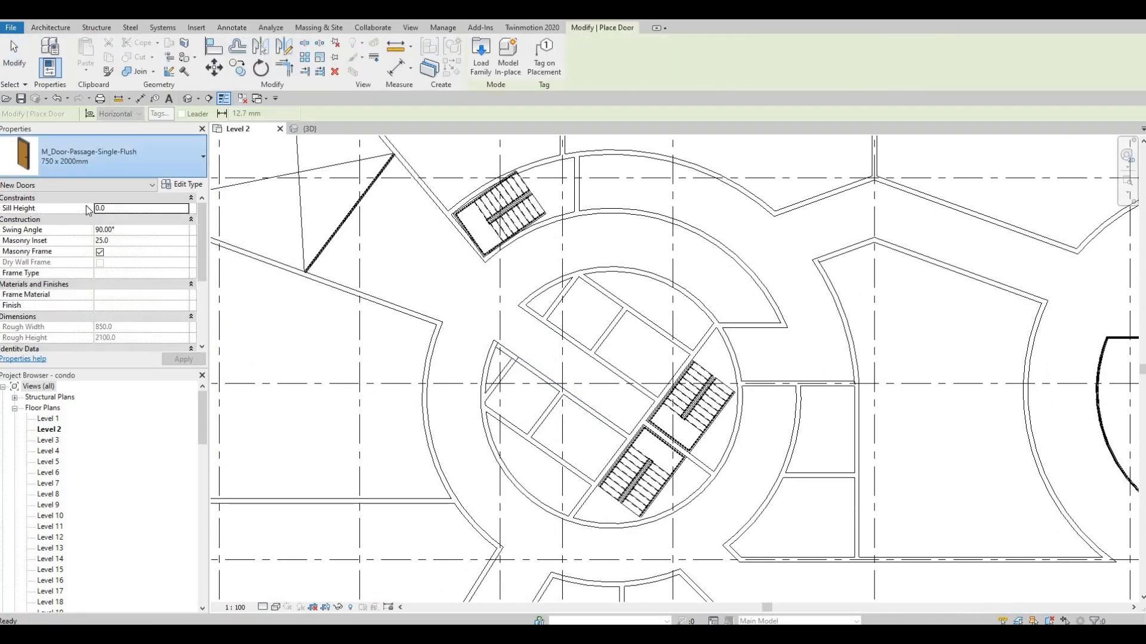
{"action": "left_click", "coordinate": [76, 154]}
{"action": "scroll", "coordinate": [113, 378], "scroll_direction": "down", "scroll_amount": 10}
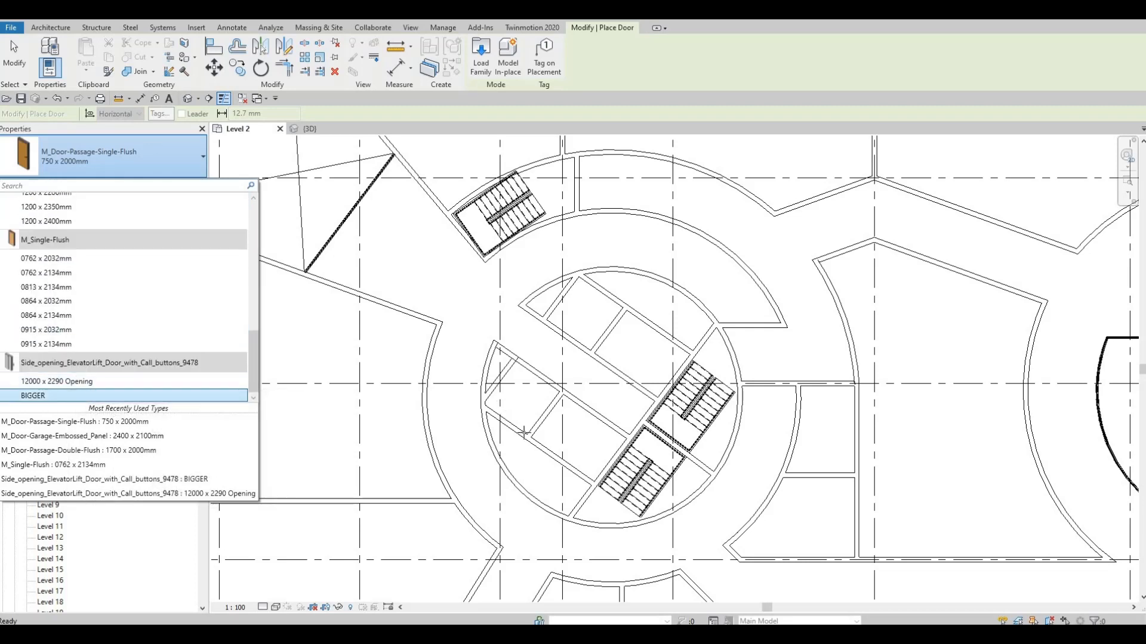
{"action": "left_click", "coordinate": [69, 395]}
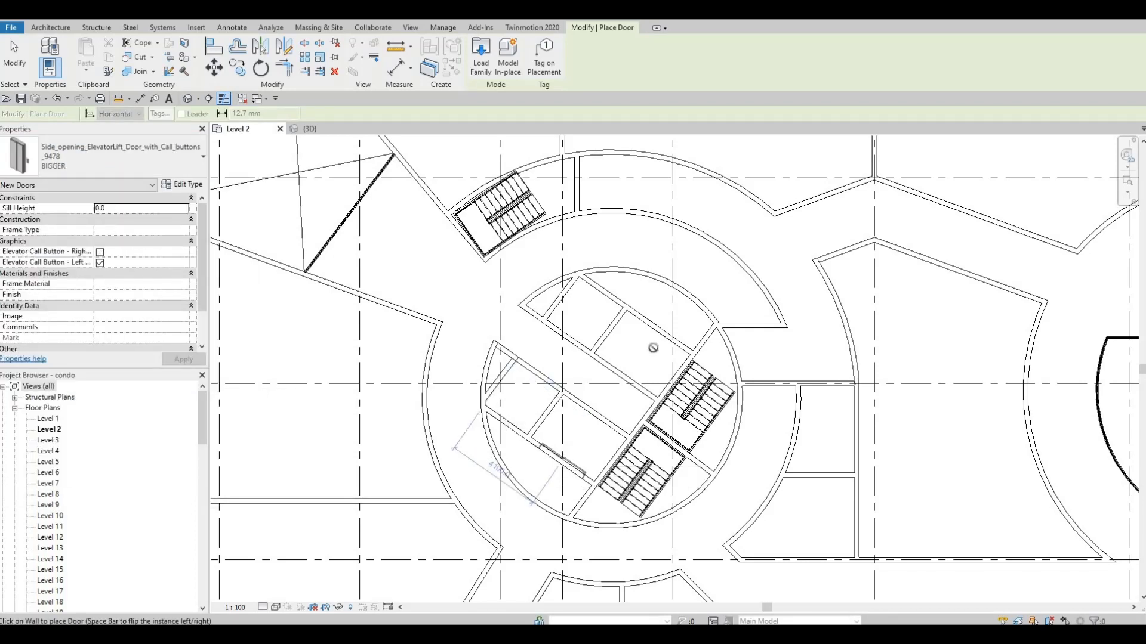
{"action": "left_click", "coordinate": [563, 460]}
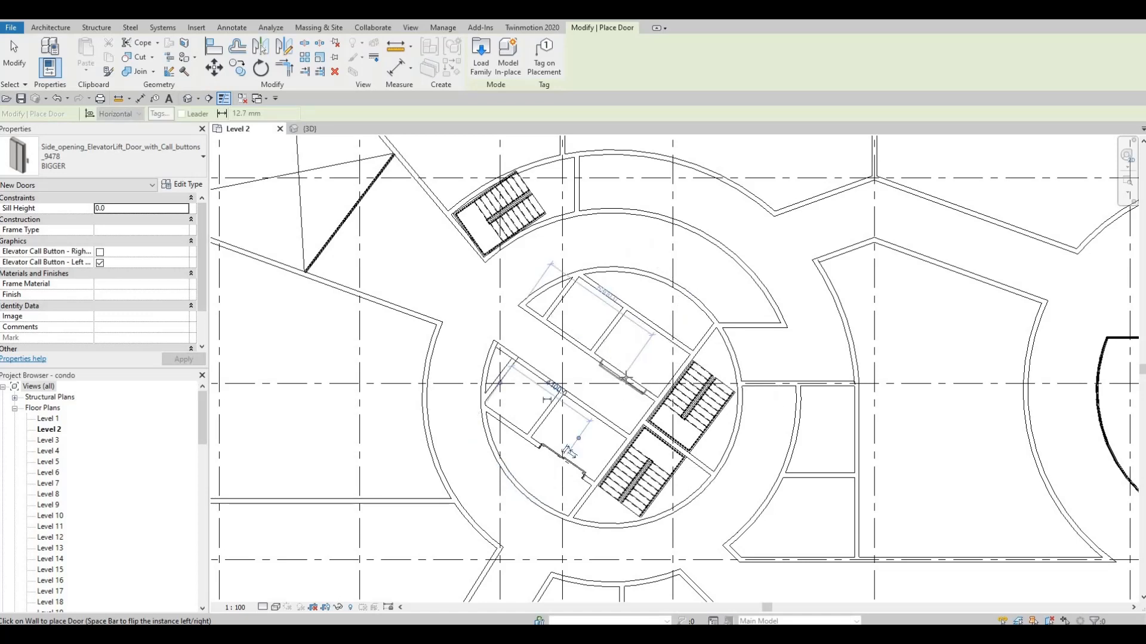
{"action": "left_click", "coordinate": [623, 375]}
{"action": "key", "text": "Escape"}
{"action": "key", "text": "Escape"}
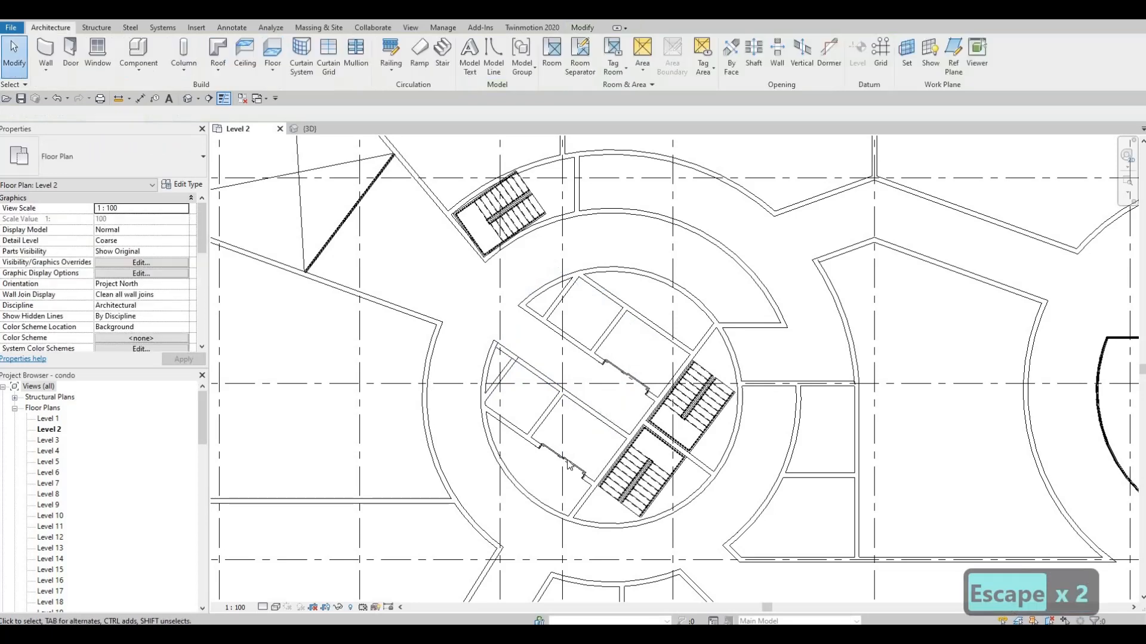
Delete the elevator door on the lower large shaft's outer wall and place a BIGGER one on its lobby-side wall.
{"action": "left_click", "coordinate": [563, 459]}
{"action": "key", "text": "Delete"}
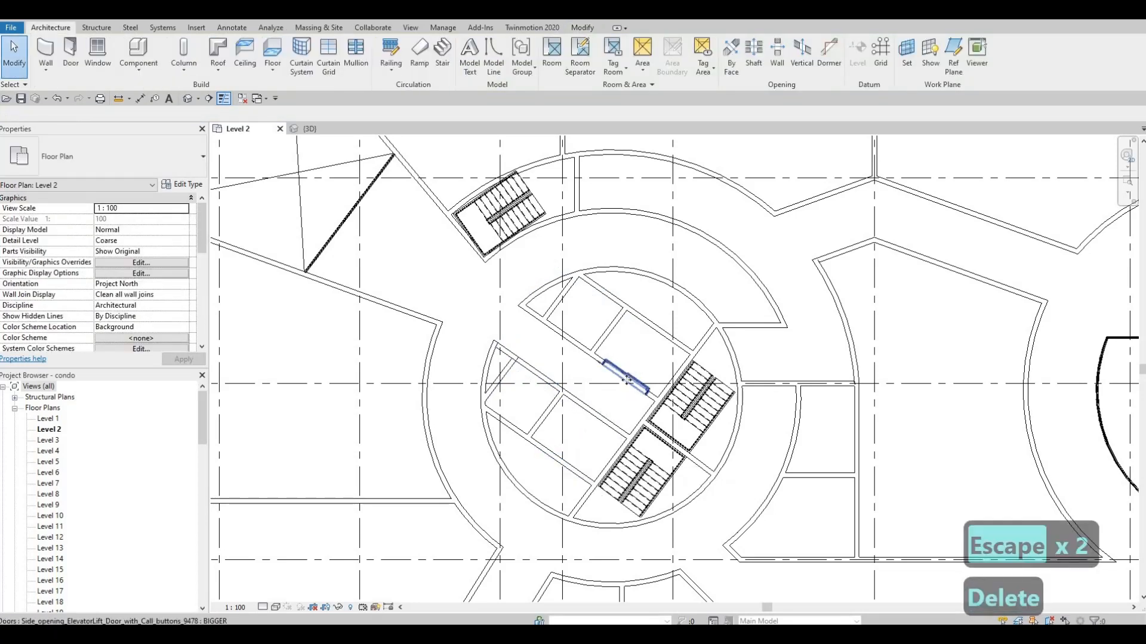
{"action": "left_click", "coordinate": [627, 379]}
{"action": "key", "text": "c"}
{"action": "key", "text": "s"}
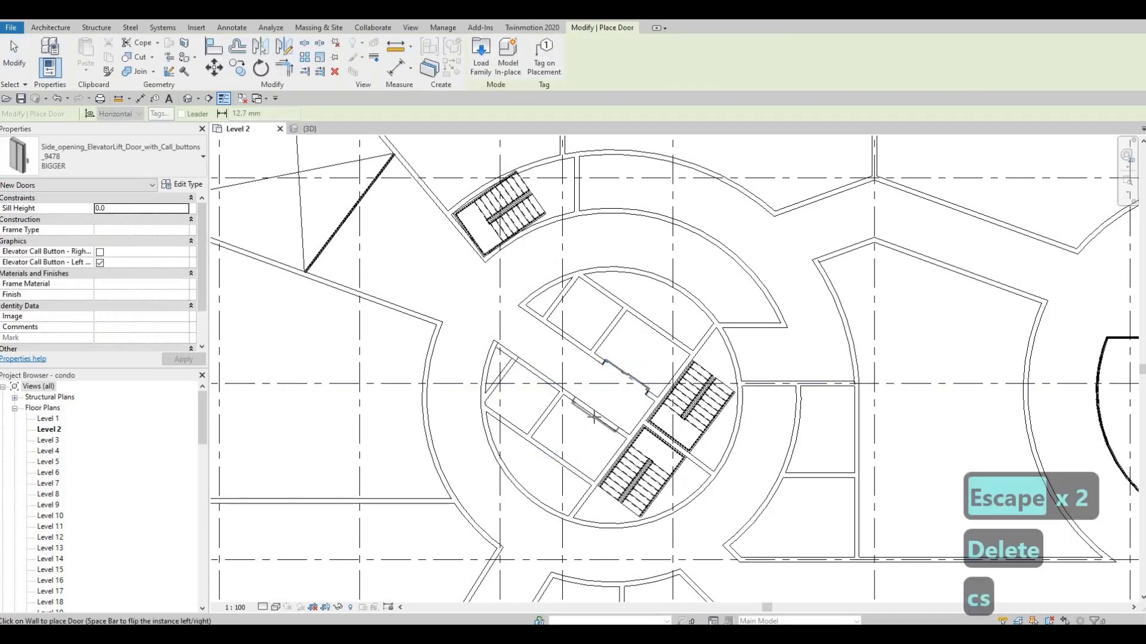
{"action": "left_click", "coordinate": [594, 415]}
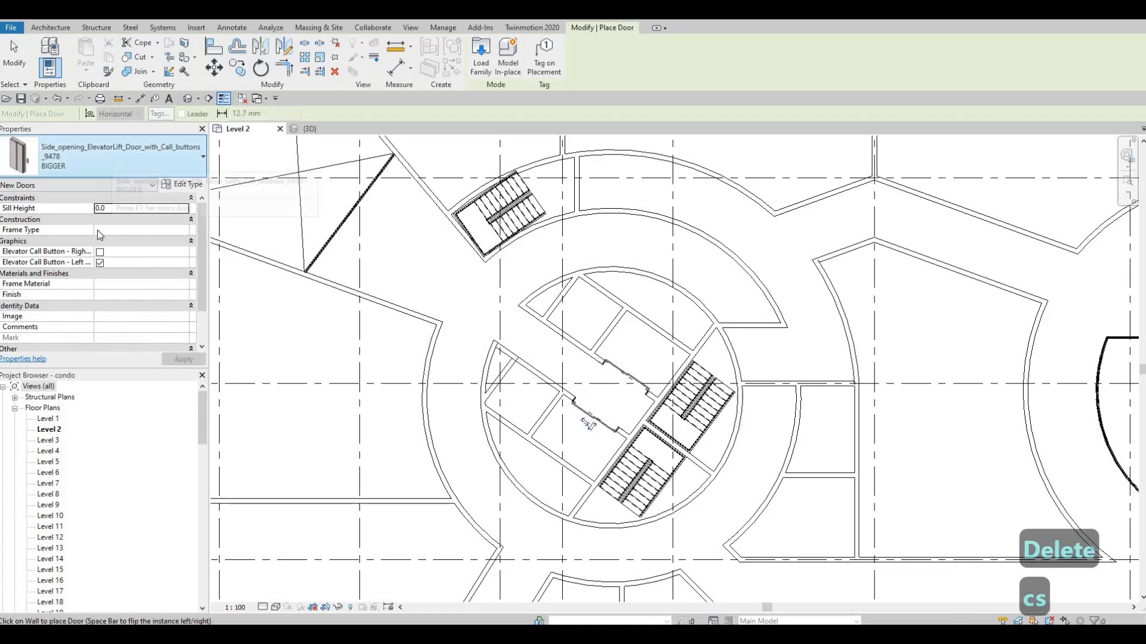
Place 12000 x 2290 Opening elevator doors on the circular core's two smaller shafts and the two corridor shafts below the stair.
{"action": "left_click", "coordinate": [179, 381]}
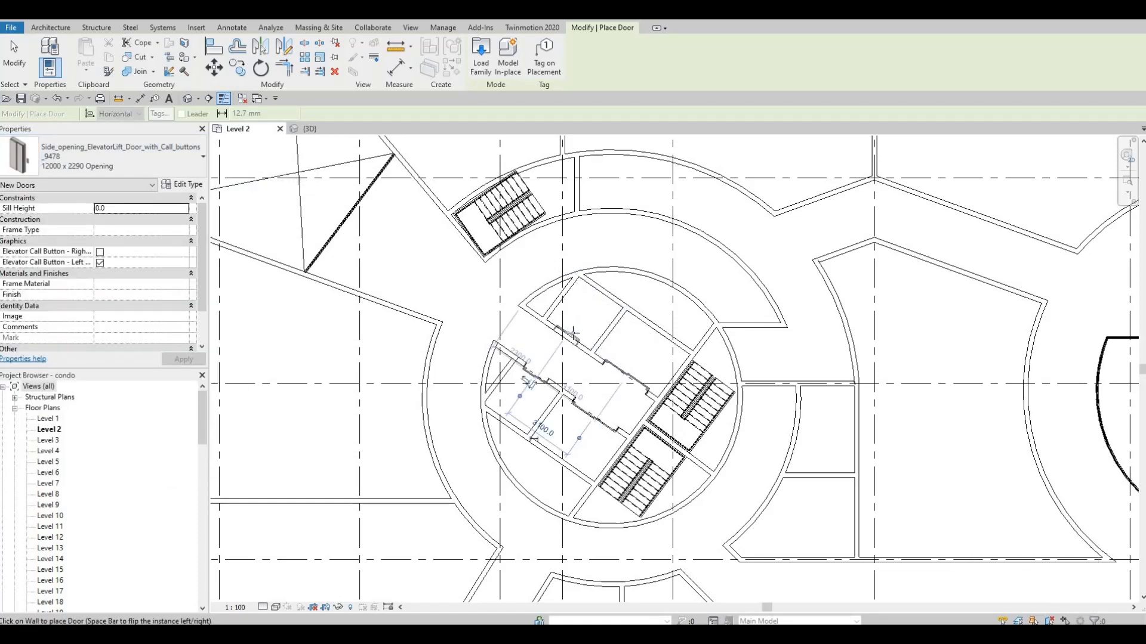
{"action": "left_click", "coordinate": [571, 339]}
{"action": "scroll", "coordinate": [865, 436], "scroll_direction": "down", "scroll_amount": 2}
{"action": "middle_click_drag", "start_coordinate": [895, 447], "coordinate": [616, 307]}
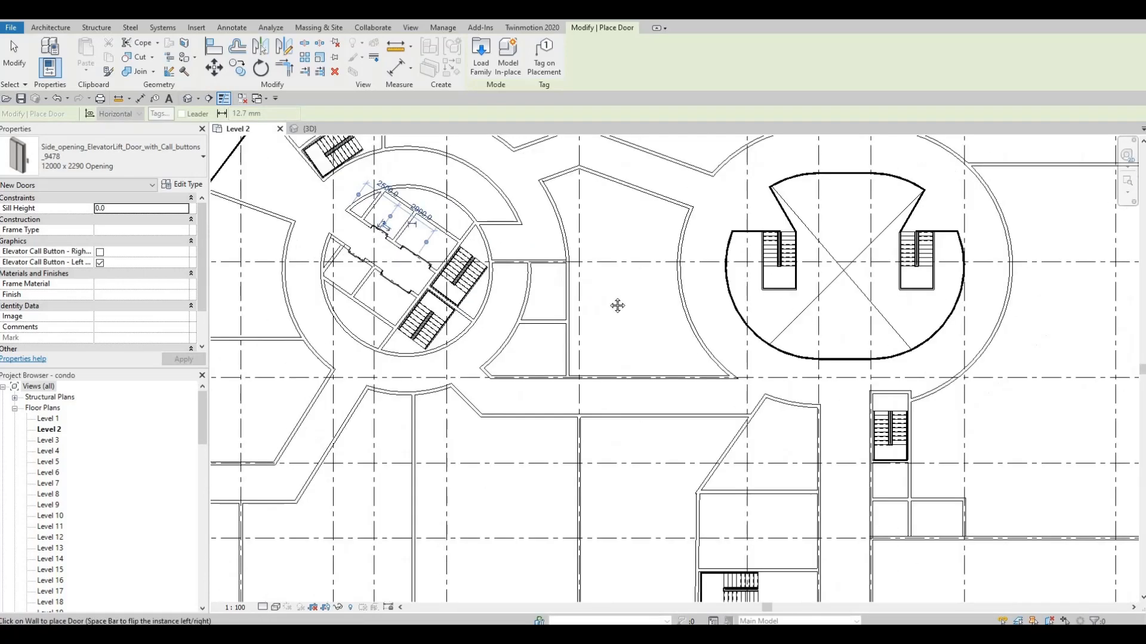
{"action": "scroll", "coordinate": [626, 301], "scroll_direction": "down", "scroll_amount": 1}
{"action": "middle_click_drag", "start_coordinate": [670, 332], "coordinate": [518, 245]}
{"action": "scroll", "coordinate": [668, 365], "scroll_direction": "up", "scroll_amount": 4}
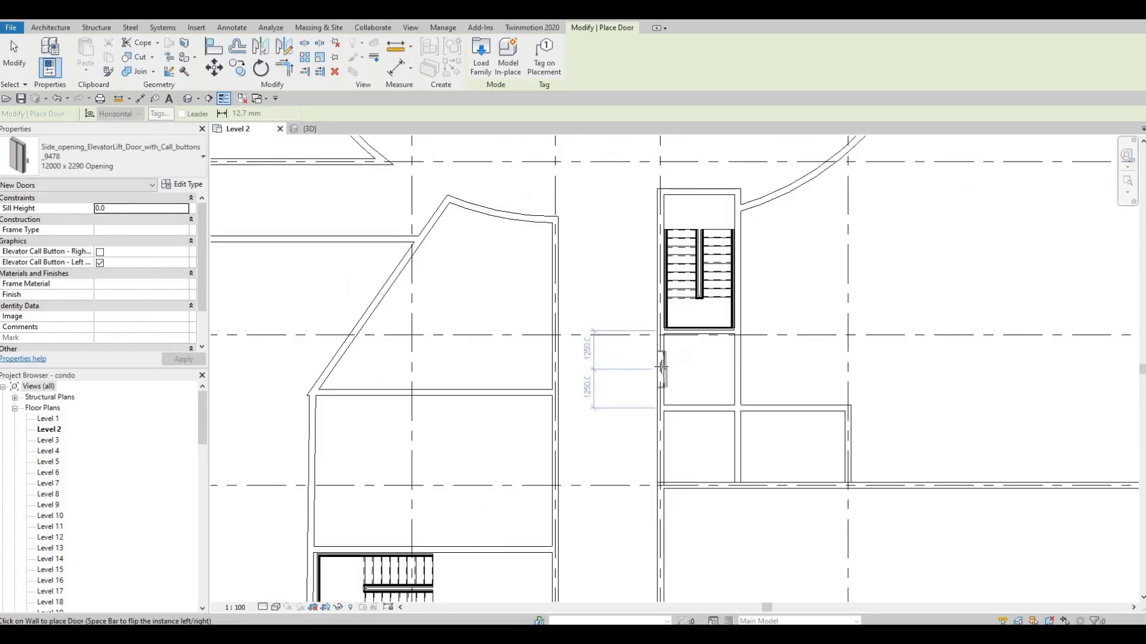
{"action": "left_click", "coordinate": [661, 411]}
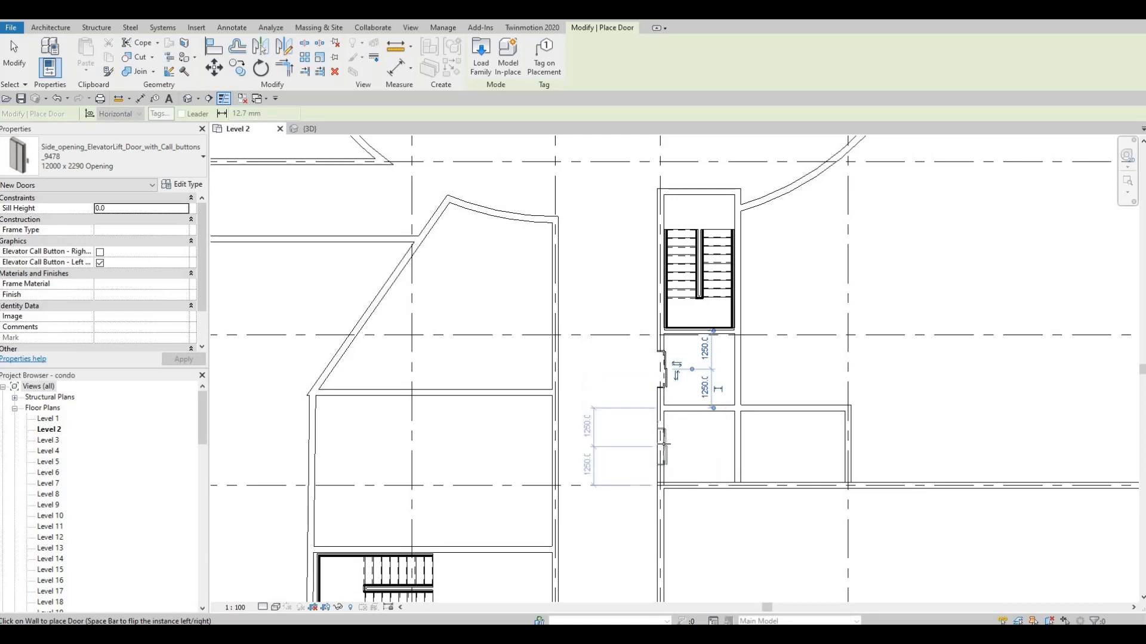
Place a BIGGER elevator door centred on the upper wall of the wider shaft beside the two corridor shafts.
{"action": "left_click", "coordinate": [120, 144]}
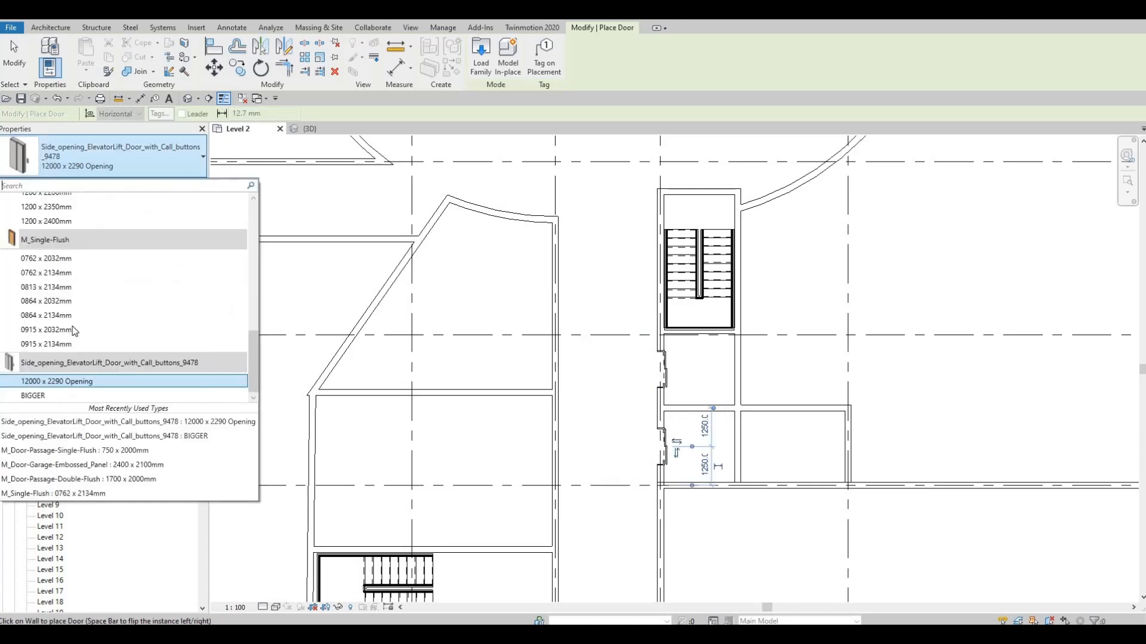
{"action": "left_click", "coordinate": [77, 395]}
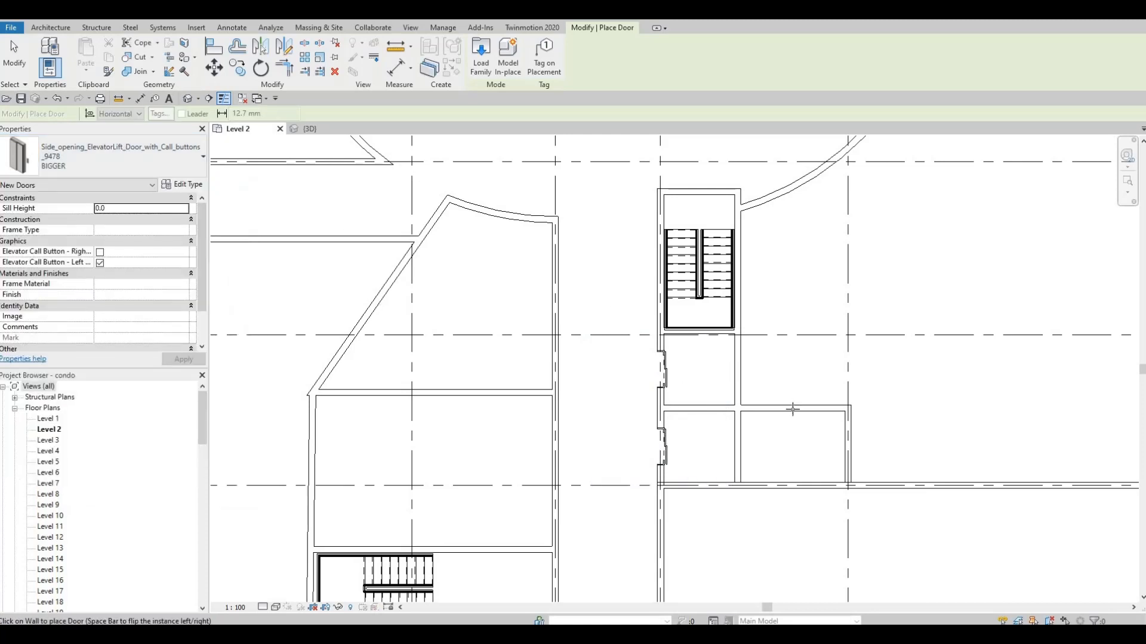
{"action": "left_click", "coordinate": [793, 405]}
{"action": "scroll", "coordinate": [611, 231], "scroll_direction": "down", "scroll_amount": 2}
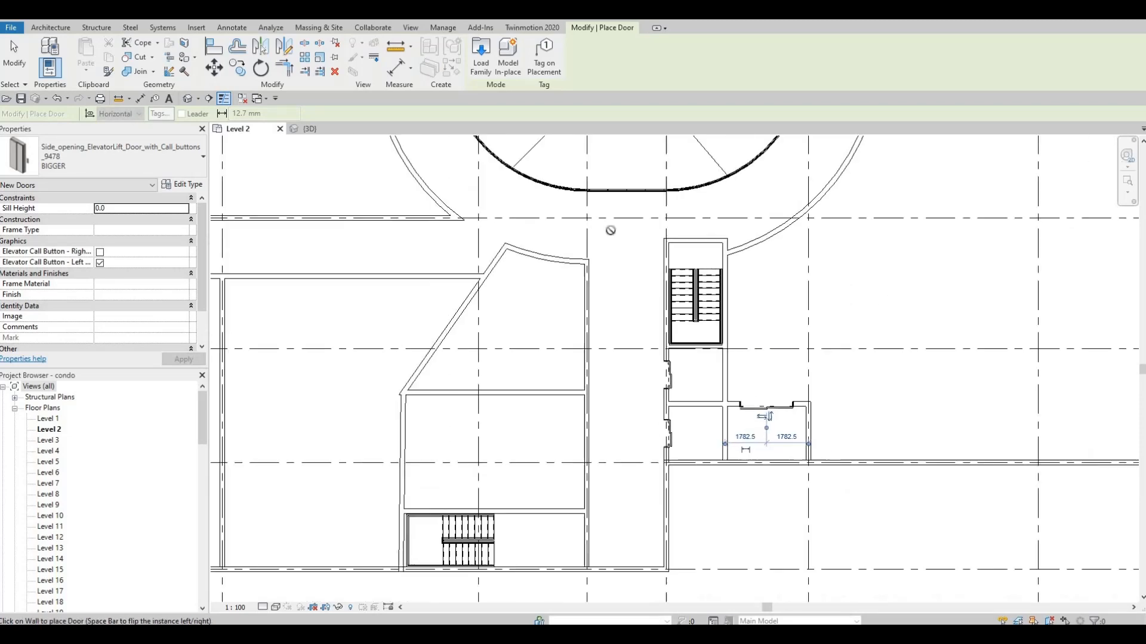
{"action": "middle_click_drag", "start_coordinate": [290, 401], "coordinate": [701, 375]}
{"action": "scroll", "coordinate": [702, 375], "scroll_direction": "down", "scroll_amount": 2}
{"action": "middle_click_drag", "start_coordinate": [608, 192], "coordinate": [575, 533]}
{"action": "scroll", "coordinate": [602, 385], "scroll_direction": "up", "scroll_amount": 3}
{"action": "scroll", "coordinate": [596, 467], "scroll_direction": "up", "scroll_amount": 3}
{"action": "scroll", "coordinate": [582, 519], "scroll_direction": "down", "scroll_amount": 2}
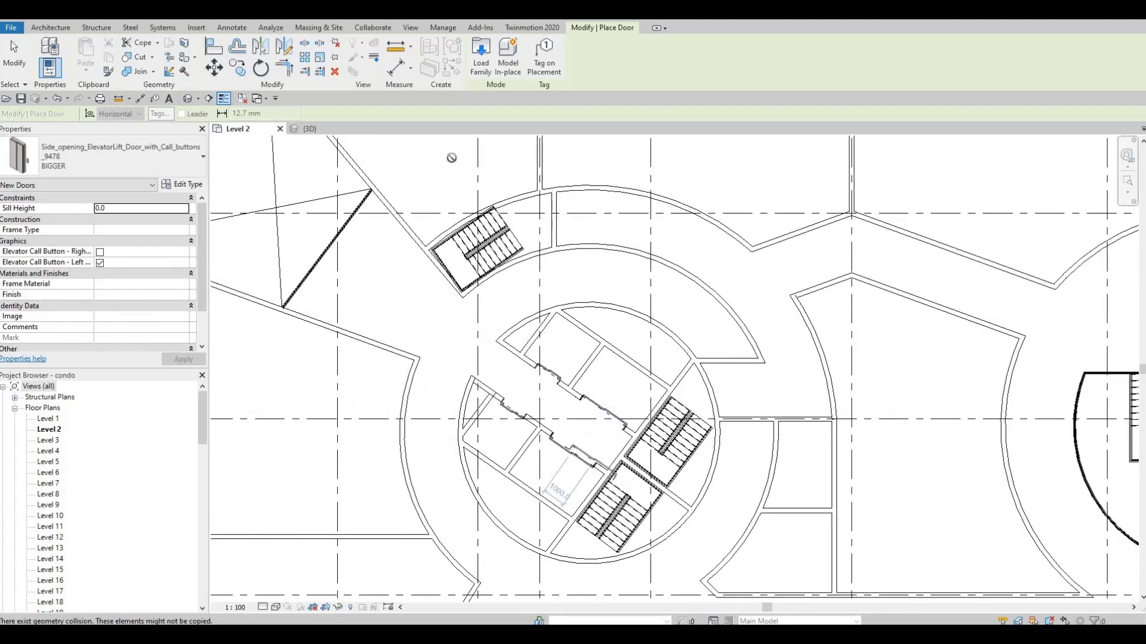
{"action": "key", "text": "Escape"}
{"action": "key", "text": "Escape"}
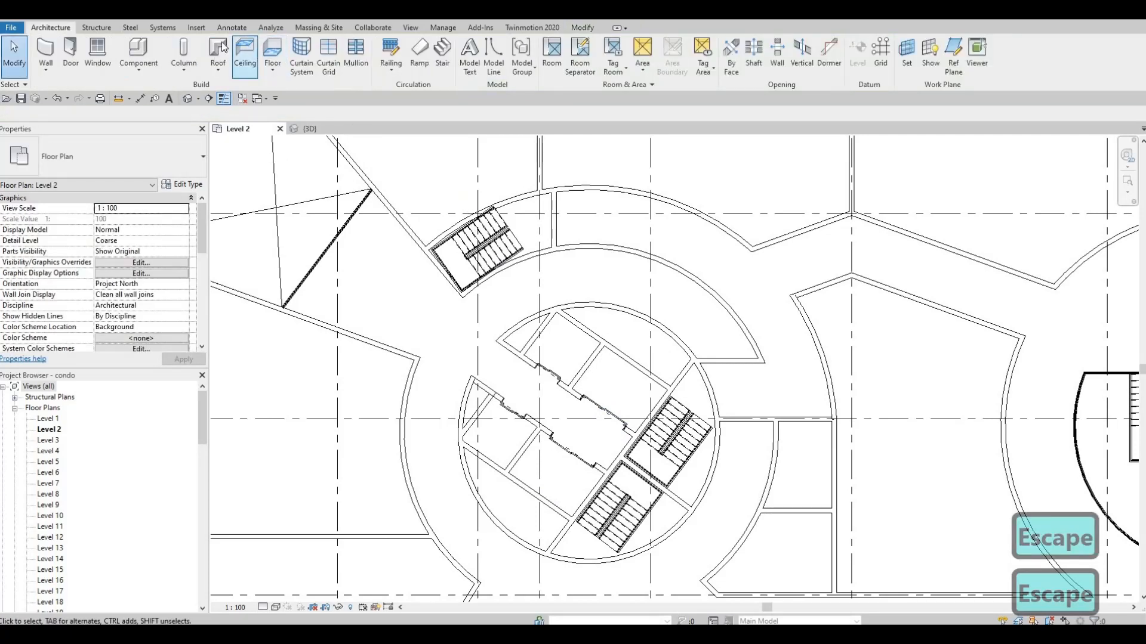
Draw crossing Thin Lines detail lines between opposite corners of the circular core's lower small elevator shaft.
{"action": "left_click", "coordinate": [232, 27]}
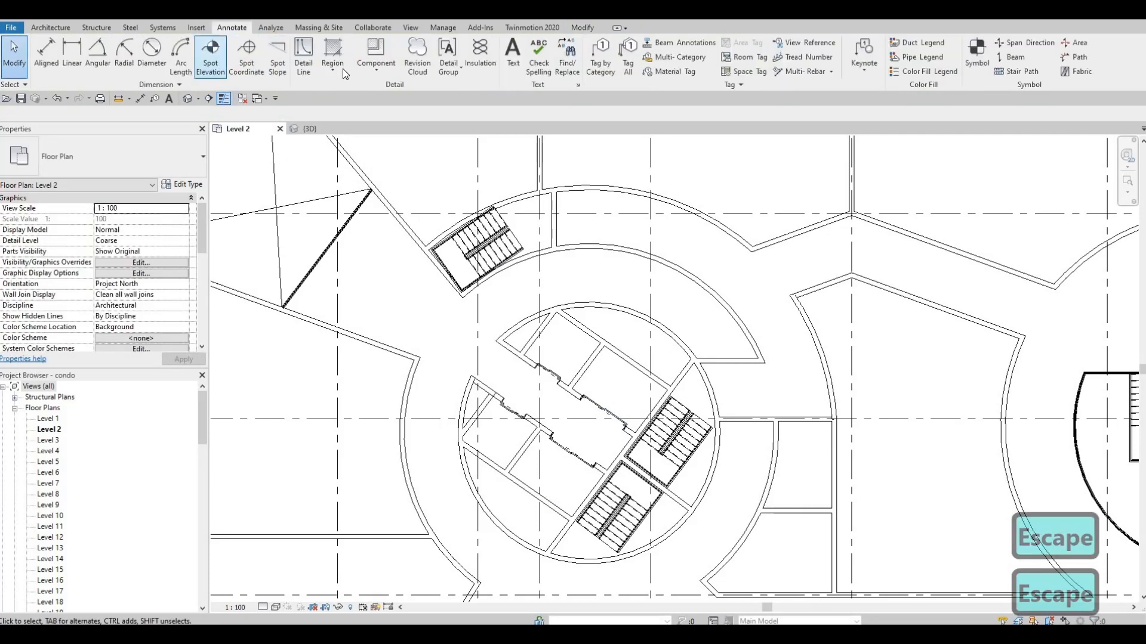
{"action": "left_click", "coordinate": [305, 57]}
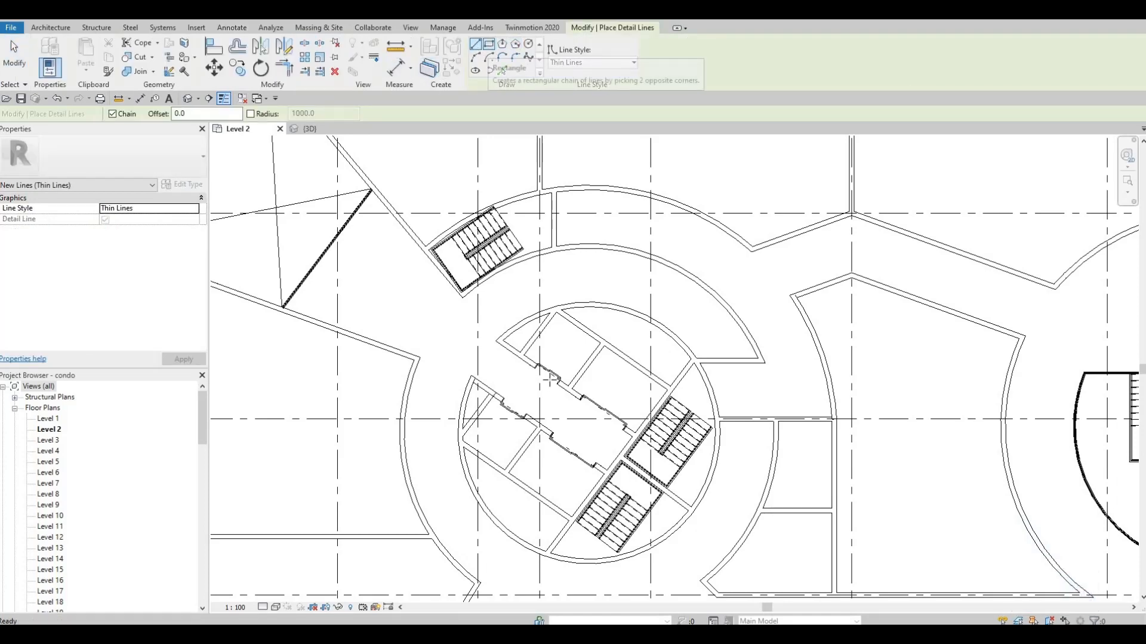
{"action": "scroll", "coordinate": [494, 412], "scroll_direction": "up", "scroll_amount": 4}
{"action": "scroll", "coordinate": [491, 391], "scroll_direction": "up", "scroll_amount": 1}
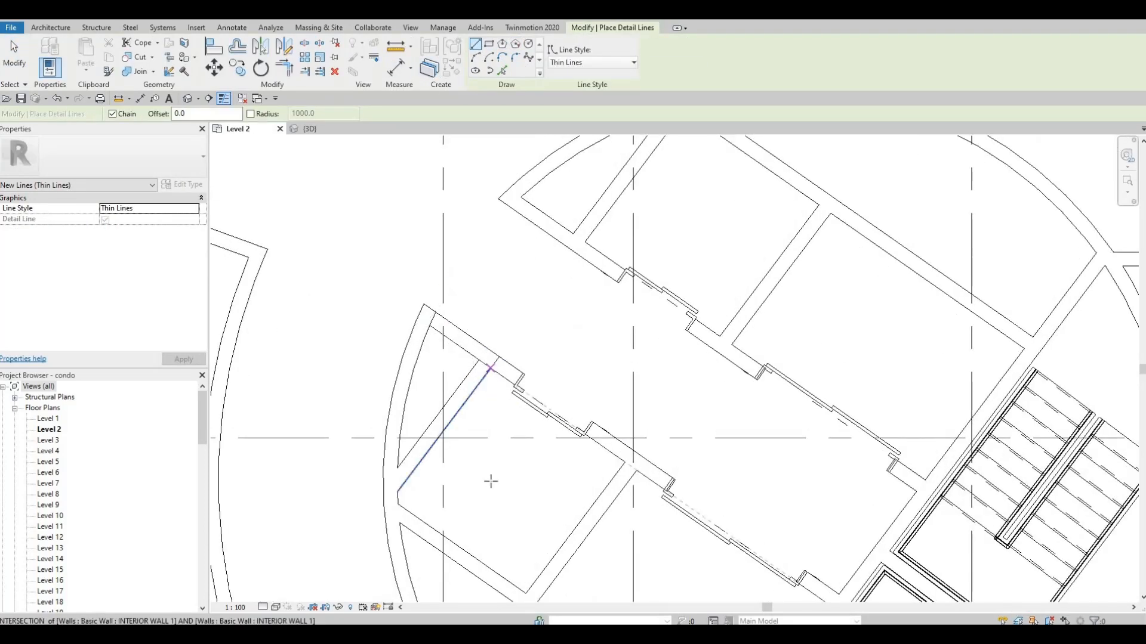
{"action": "left_click", "coordinate": [489, 369]}
{"action": "middle_click_drag", "start_coordinate": [489, 482], "coordinate": [471, 263]}
{"action": "left_click", "coordinate": [507, 374]}
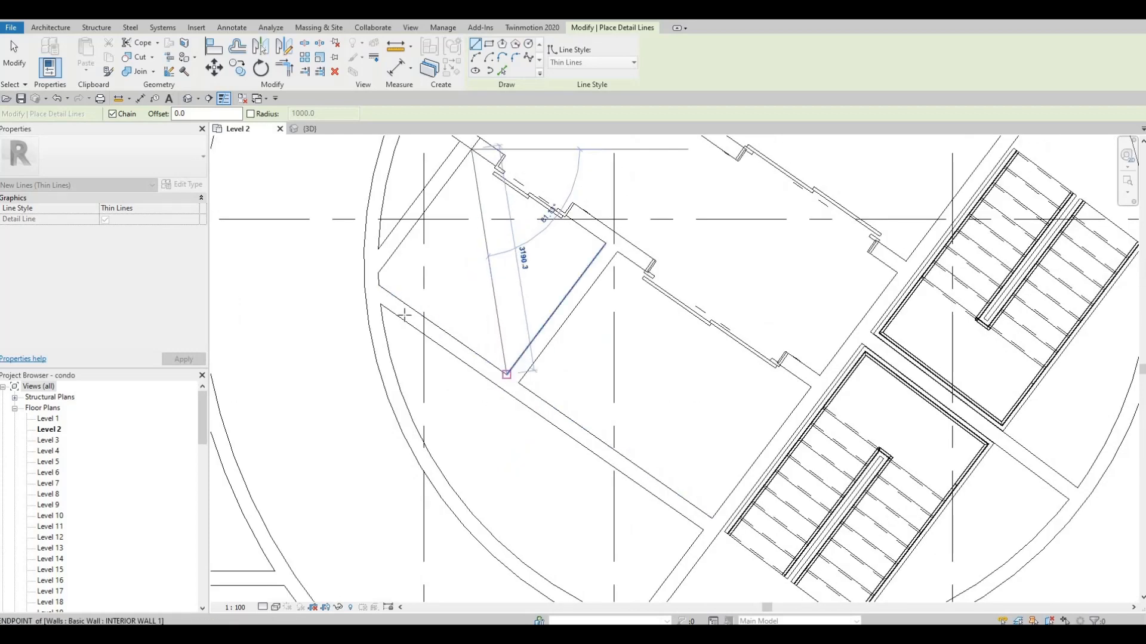
{"action": "key", "text": "Escape"}
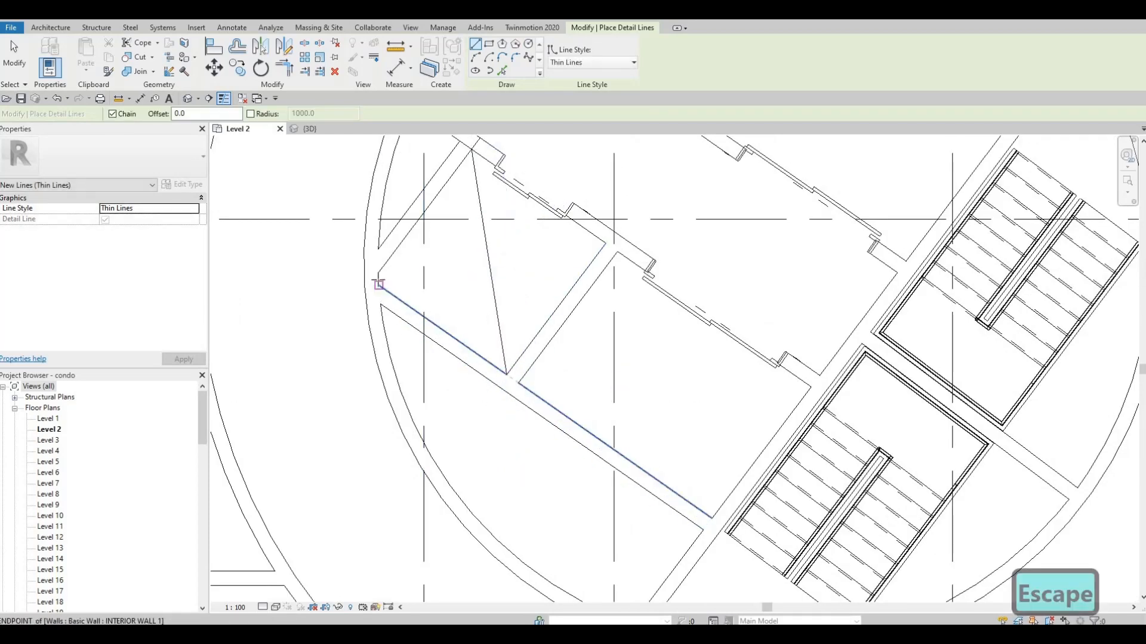
{"action": "left_click", "coordinate": [378, 285]}
{"action": "left_click", "coordinate": [606, 244]}
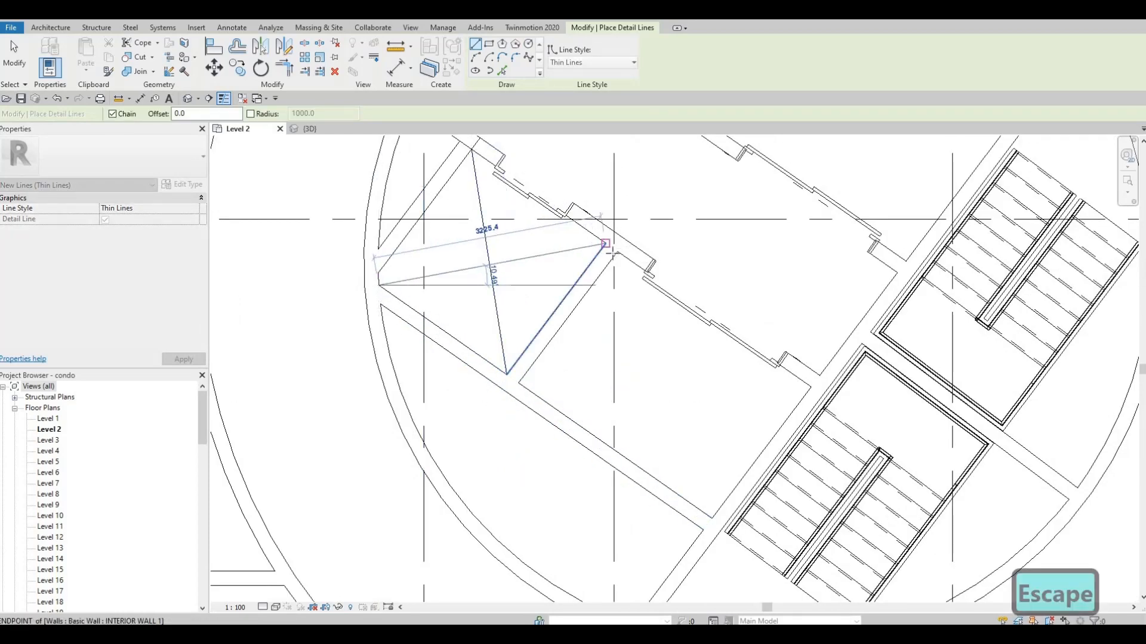
{"action": "key", "text": "Escape"}
Draw crossing Thin Lines detail lines between opposite corners of the circular core's lower large elevator shaft.
{"action": "left_click", "coordinate": [618, 252]}
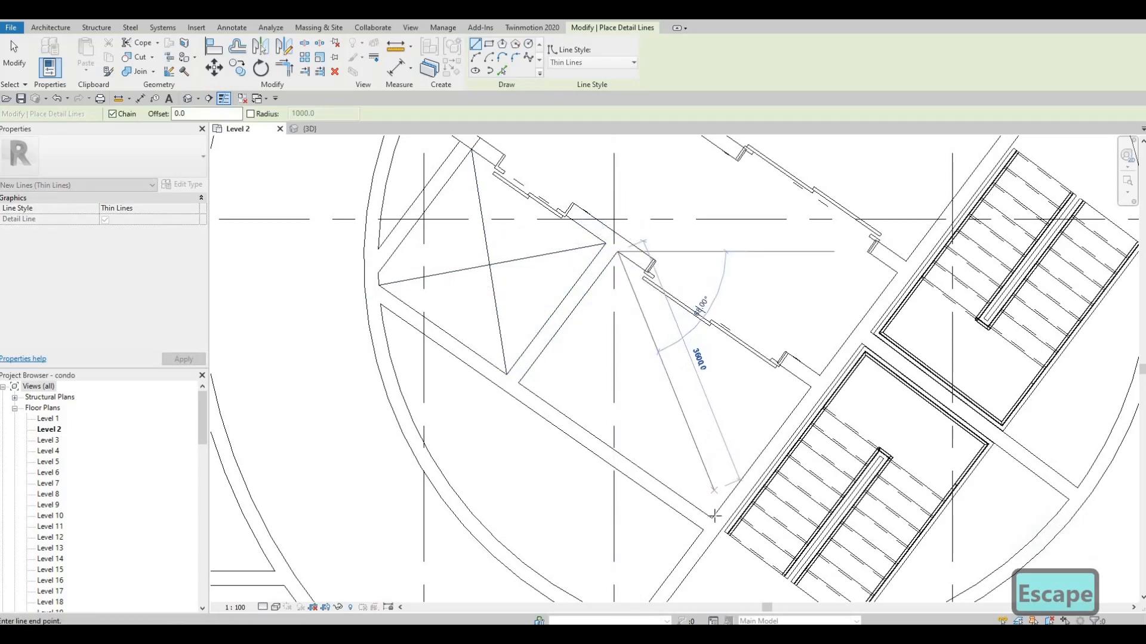
{"action": "left_click", "coordinate": [710, 517]}
{"action": "key", "text": "Escape"}
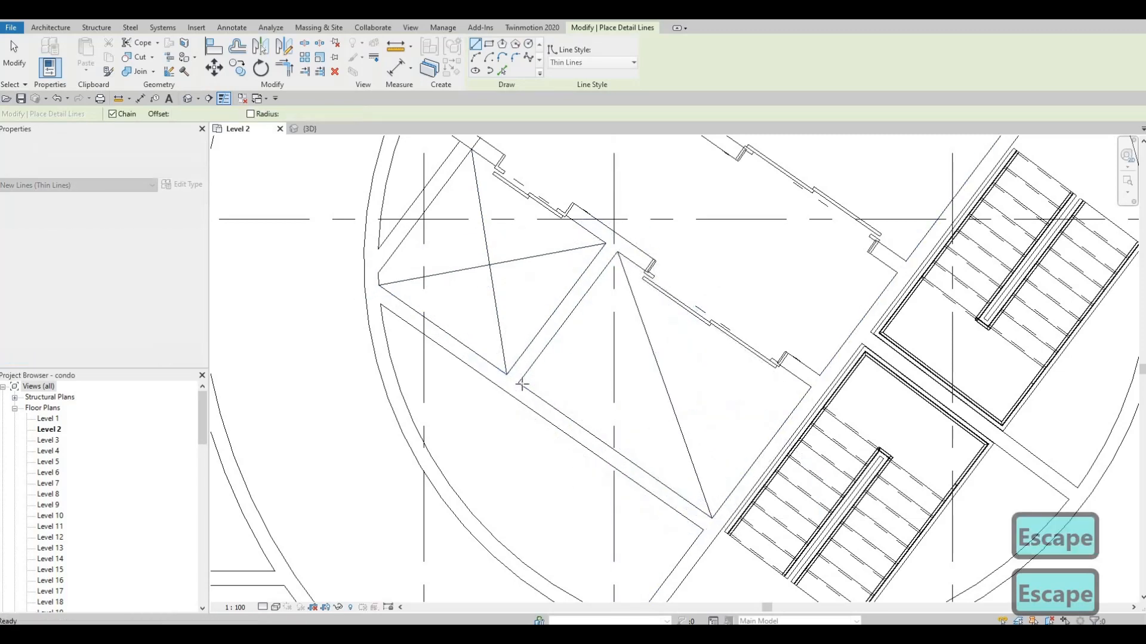
{"action": "left_click", "coordinate": [519, 382]}
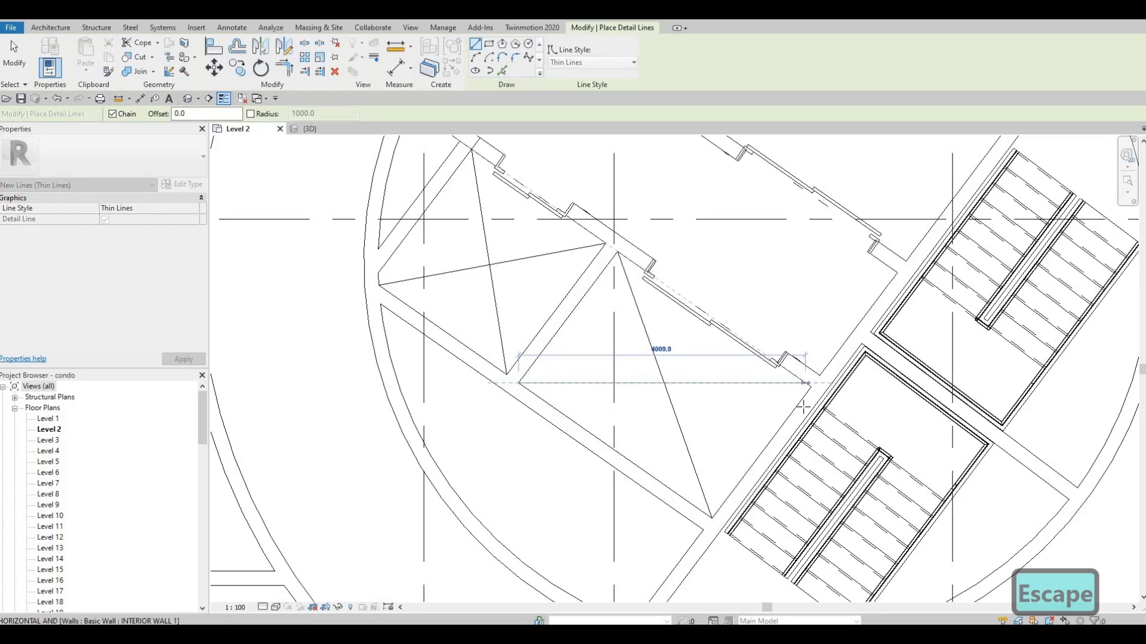
{"action": "scroll", "coordinate": [817, 372], "scroll_direction": "up", "scroll_amount": 5}
{"action": "left_click", "coordinate": [811, 386]}
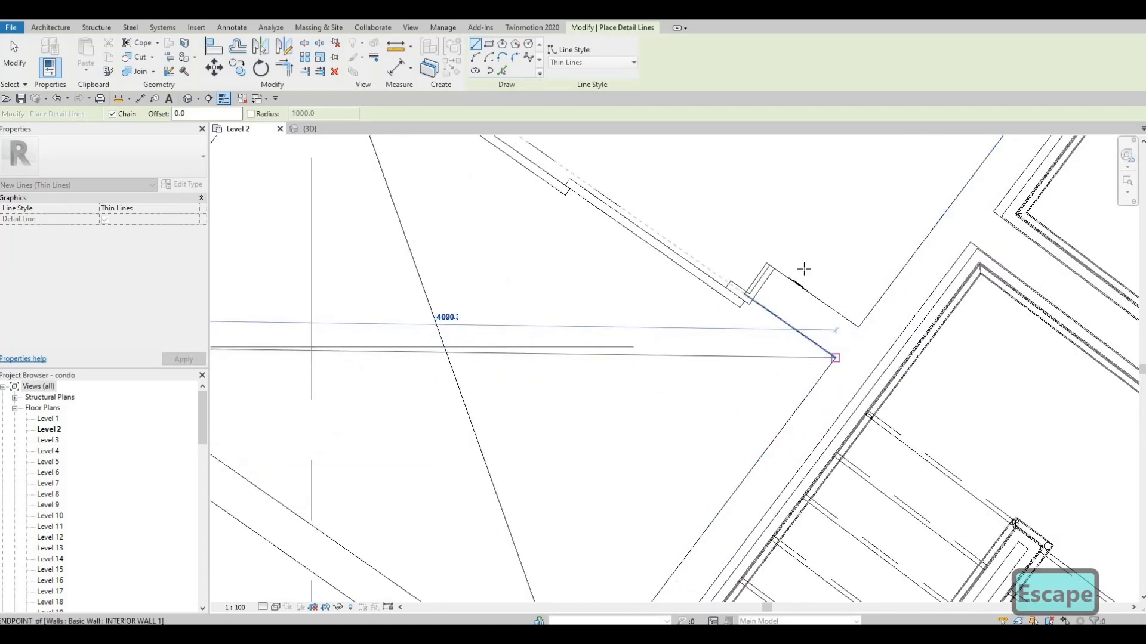
{"action": "key", "text": "Escape"}
{"action": "scroll", "coordinate": [698, 289], "scroll_direction": "down", "scroll_amount": 4}
{"action": "scroll", "coordinate": [634, 287], "scroll_direction": "up", "scroll_amount": 3}
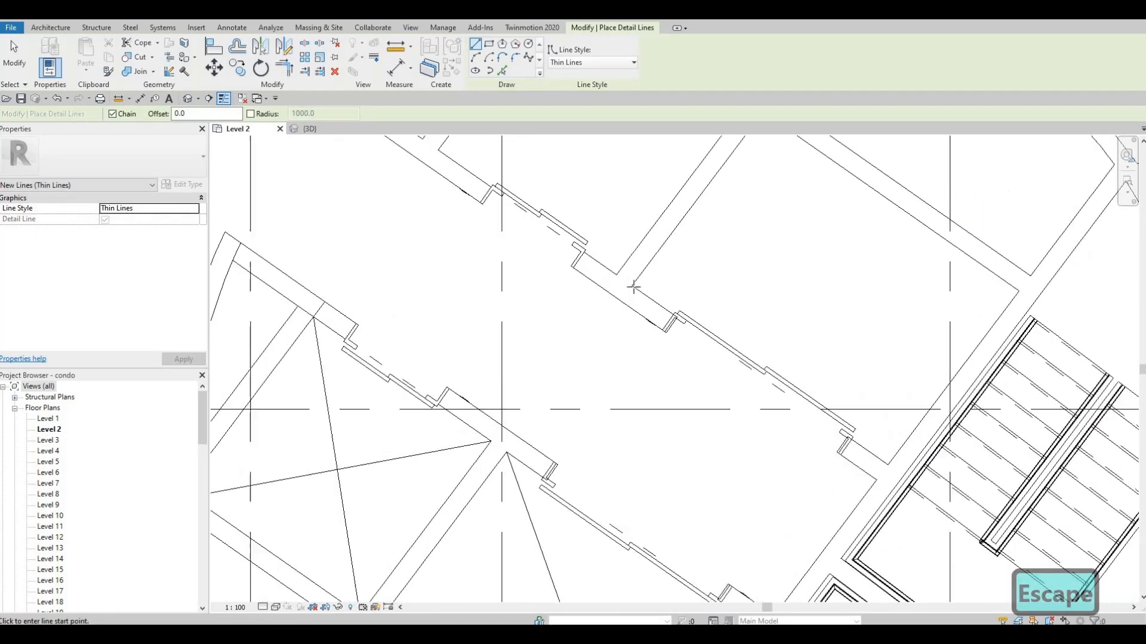
Draw crossing Thin Lines detail lines between opposite corners of the circular core's upper large elevator shaft.
{"action": "left_click", "coordinate": [631, 286]}
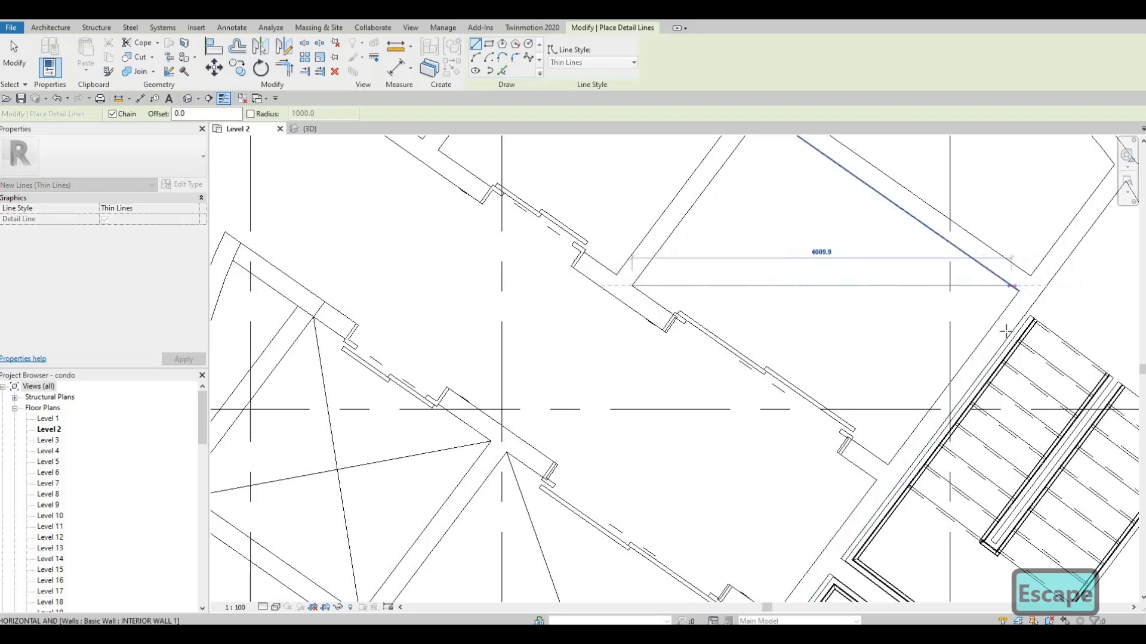
{"action": "scroll", "coordinate": [1033, 268], "scroll_direction": "up", "scroll_amount": 2}
{"action": "scroll", "coordinate": [1033, 268], "scroll_direction": "up", "scroll_amount": 2}
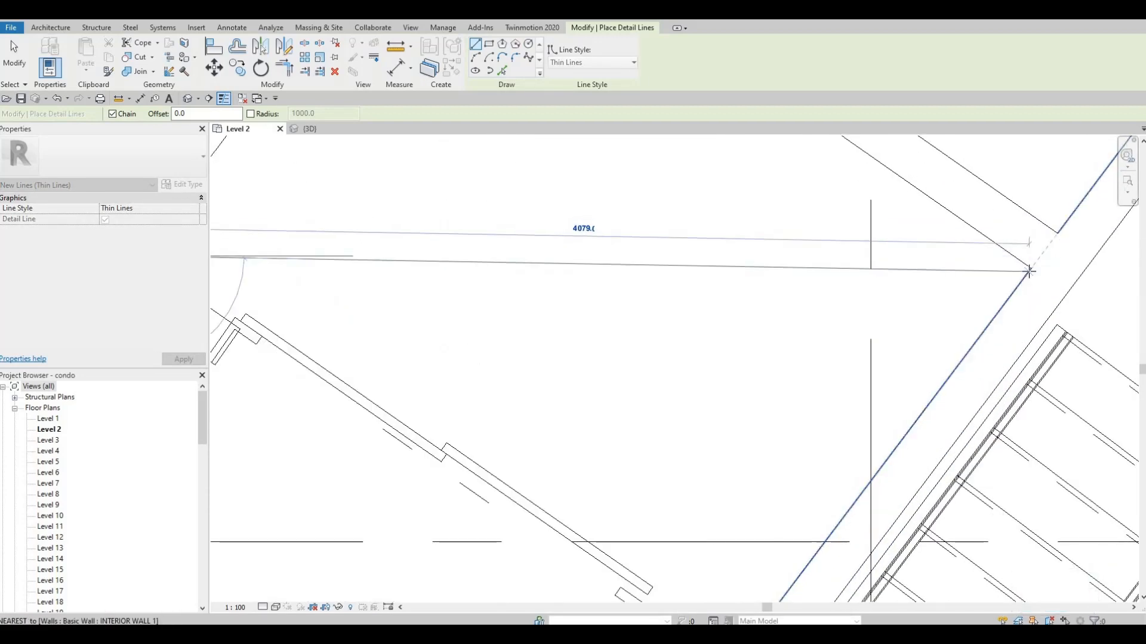
{"action": "left_click", "coordinate": [1028, 270]}
{"action": "key", "text": "Escape"}
{"action": "scroll", "coordinate": [651, 227], "scroll_direction": "down", "scroll_amount": 4}
{"action": "middle_click_drag", "start_coordinate": [637, 205], "coordinate": [654, 349]}
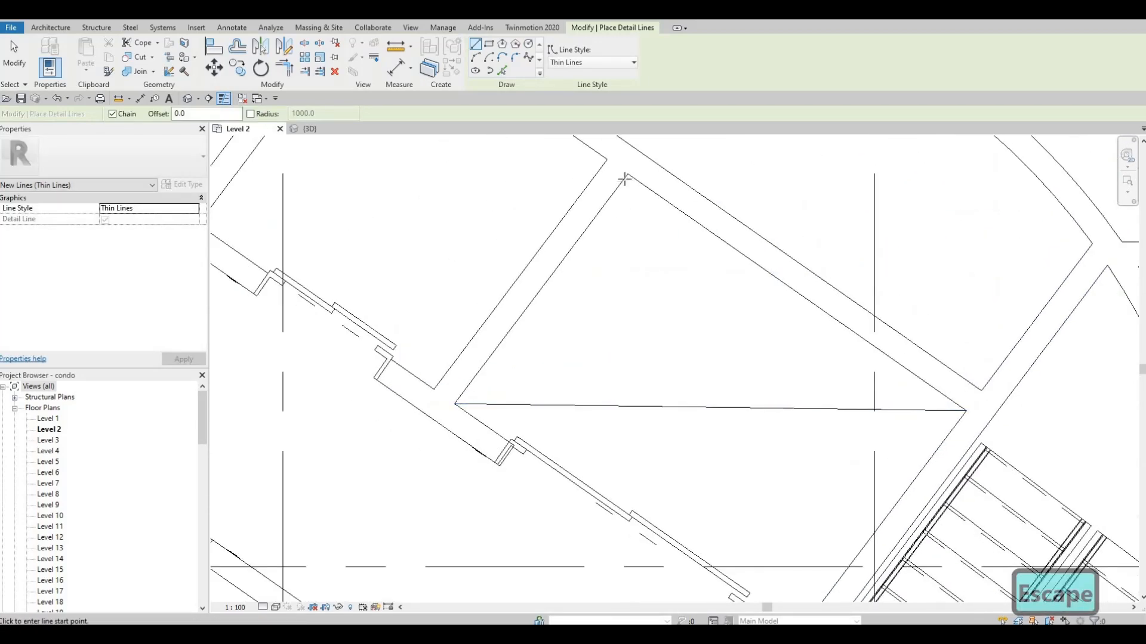
{"action": "left_click", "coordinate": [627, 174]}
{"action": "middle_click_drag", "start_coordinate": [755, 475], "coordinate": [709, 327]}
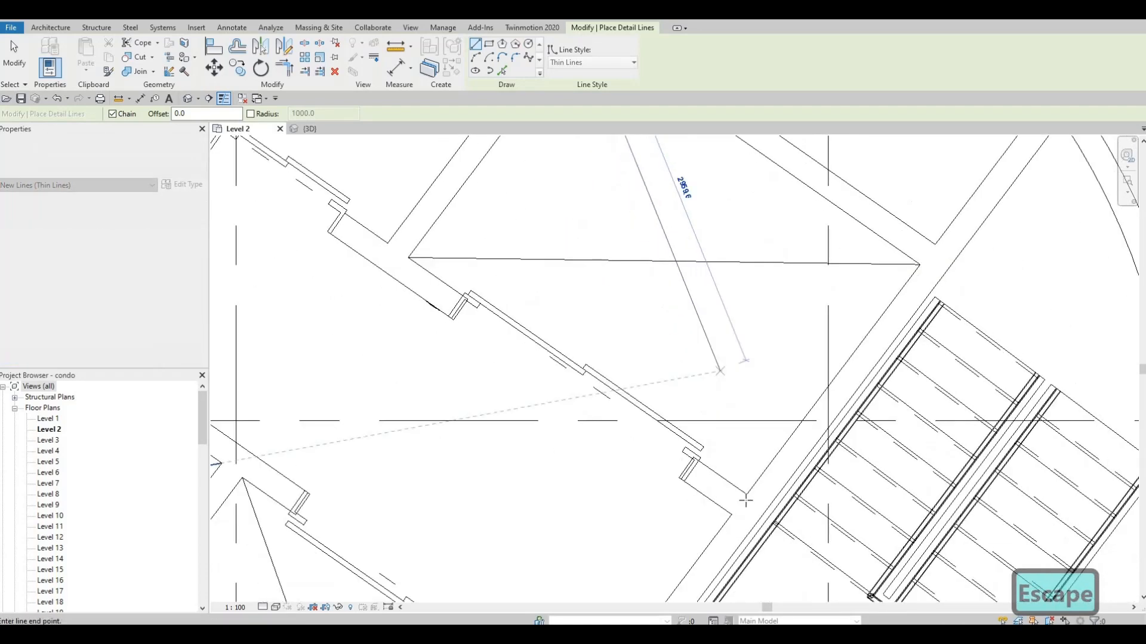
{"action": "scroll", "coordinate": [746, 494], "scroll_direction": "up", "scroll_amount": 2}
{"action": "left_click", "coordinate": [743, 501]}
{"action": "key", "text": "Escape"}
Draw crossing Thin Lines detail lines between opposite corners of the circular core's upper small elevator shaft.
{"action": "scroll", "coordinate": [716, 448], "scroll_direction": "down", "scroll_amount": 2}
{"action": "middle_click_drag", "start_coordinate": [575, 414], "coordinate": [895, 600]}
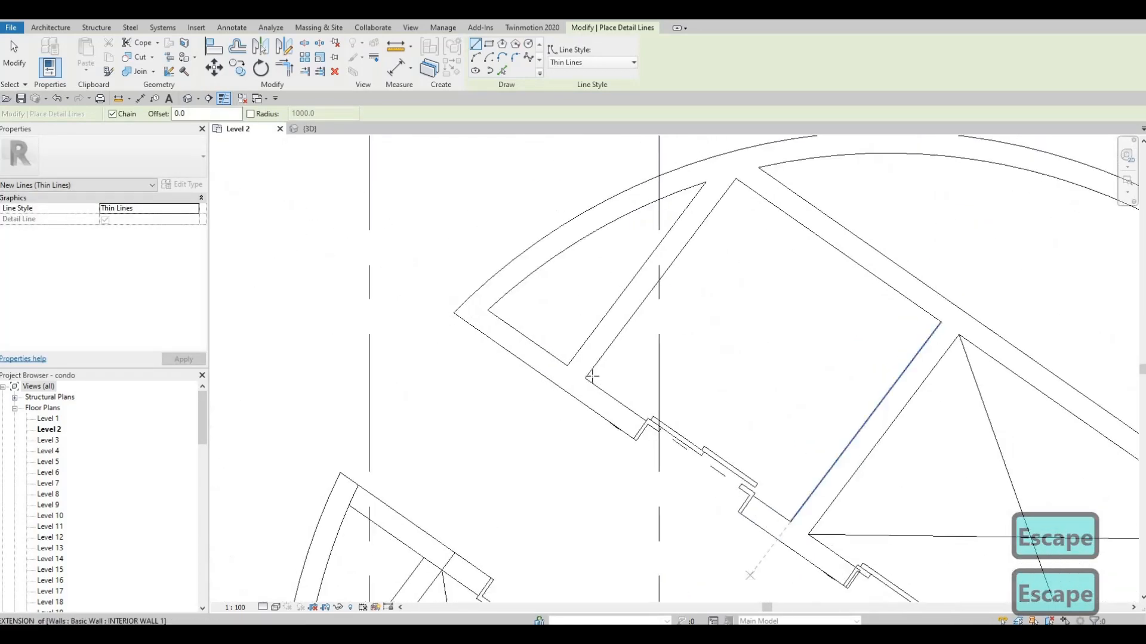
{"action": "left_click", "coordinate": [583, 379]}
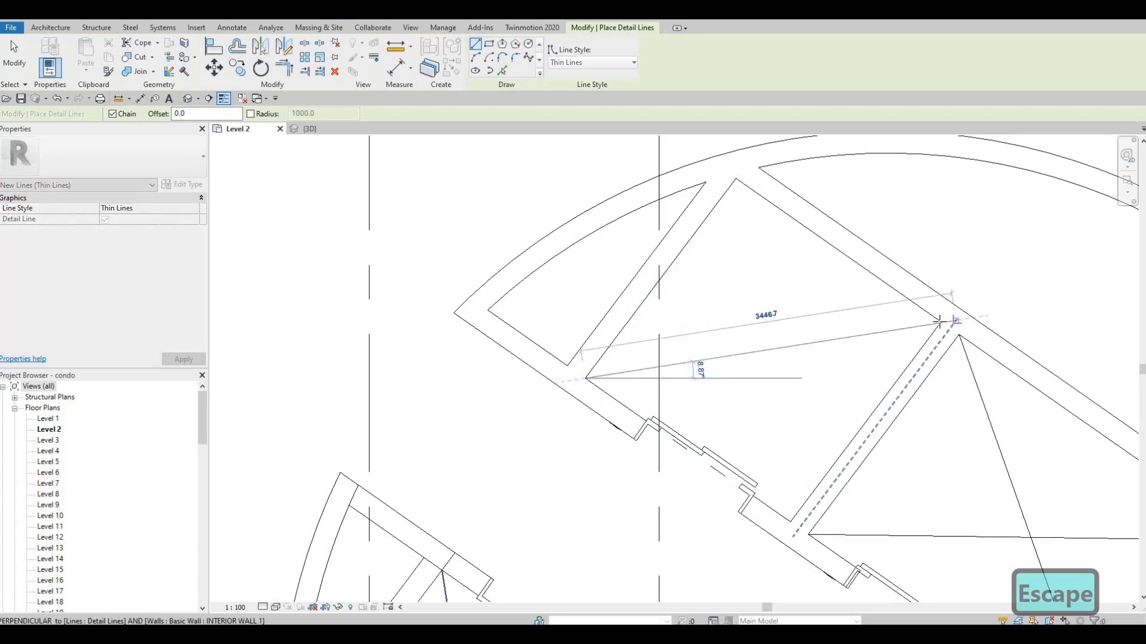
{"action": "left_click", "coordinate": [749, 207]}
{"action": "key", "text": "Escape"}
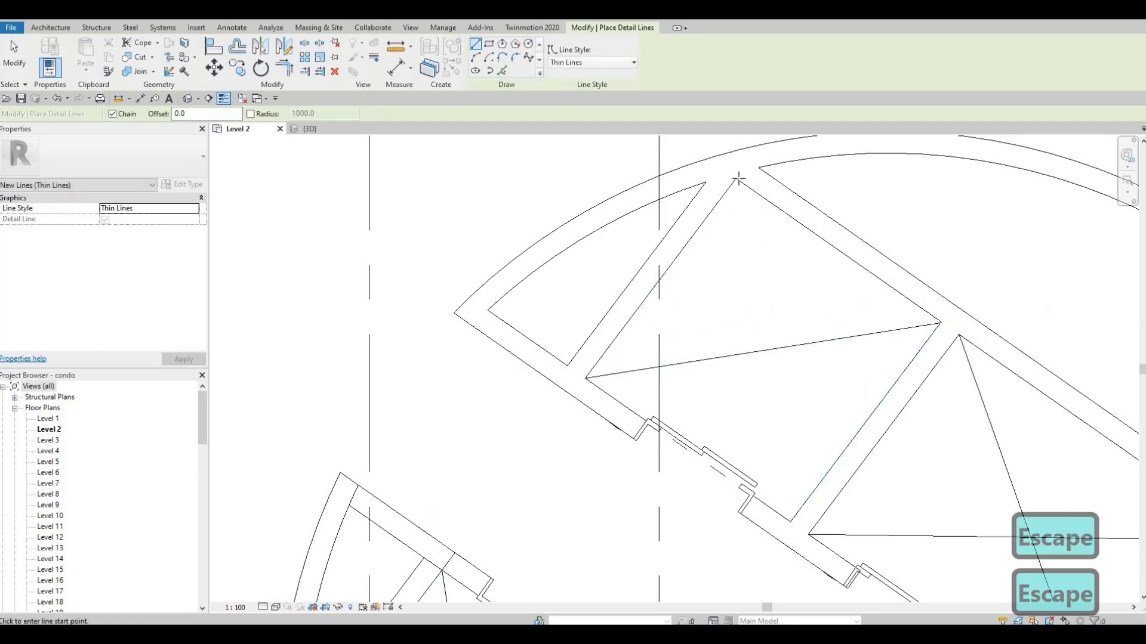
{"action": "left_click", "coordinate": [736, 177]}
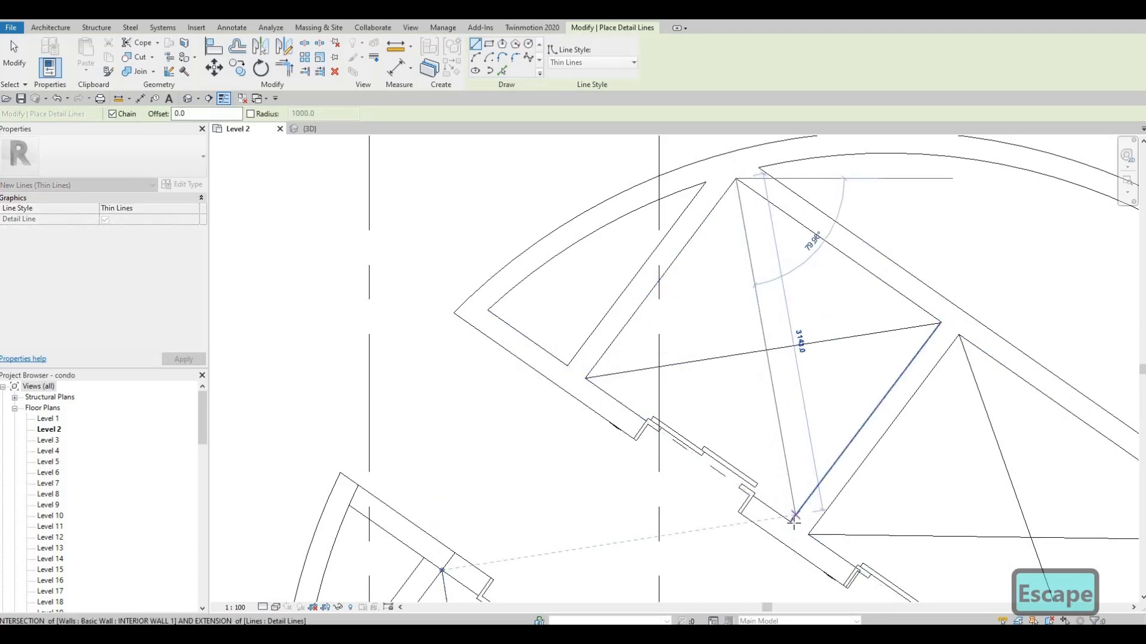
{"action": "left_click", "coordinate": [790, 524]}
{"action": "key", "text": "Escape"}
Mark the curved void beside the core's lower small shaft with one detail line joining the arc's ends and another from the arc to the opposite corner.
{"action": "scroll", "coordinate": [721, 367], "scroll_direction": "down", "scroll_amount": 5}
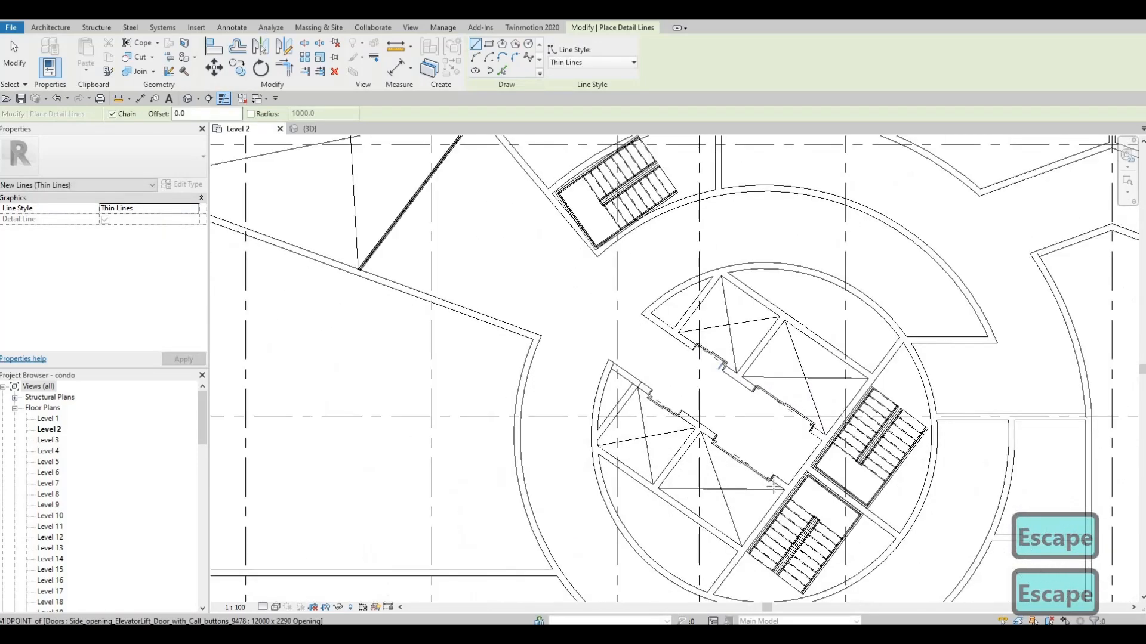
{"action": "left_click", "coordinate": [619, 369]}
{"action": "scroll", "coordinate": [614, 375], "scroll_direction": "up", "scroll_amount": 5}
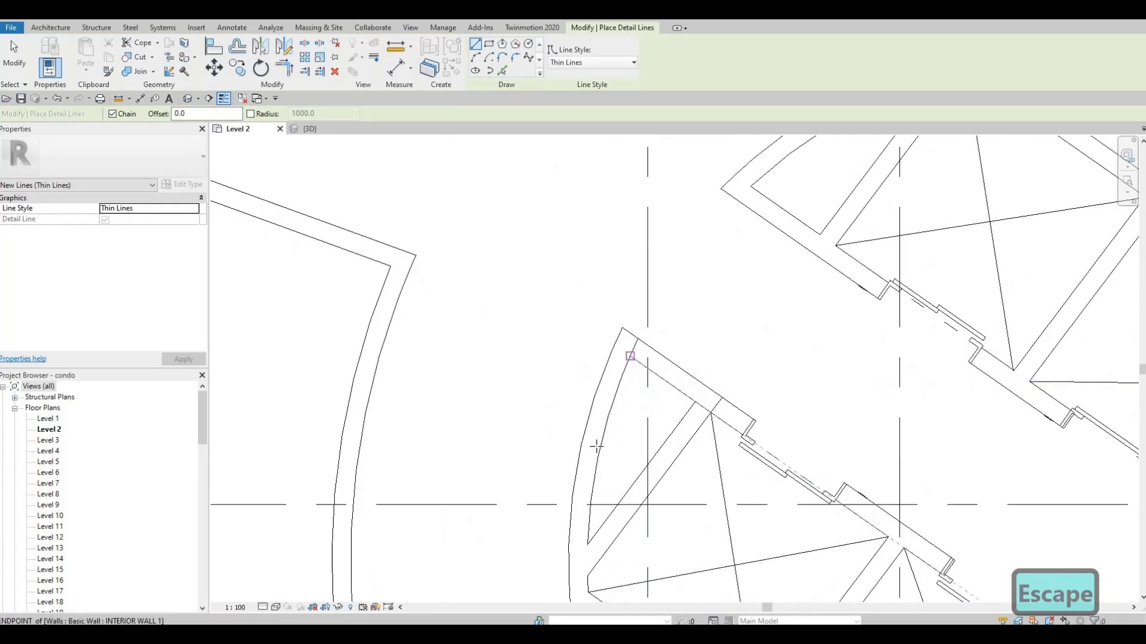
{"action": "left_click", "coordinate": [587, 544]}
{"action": "key", "text": "Escape"}
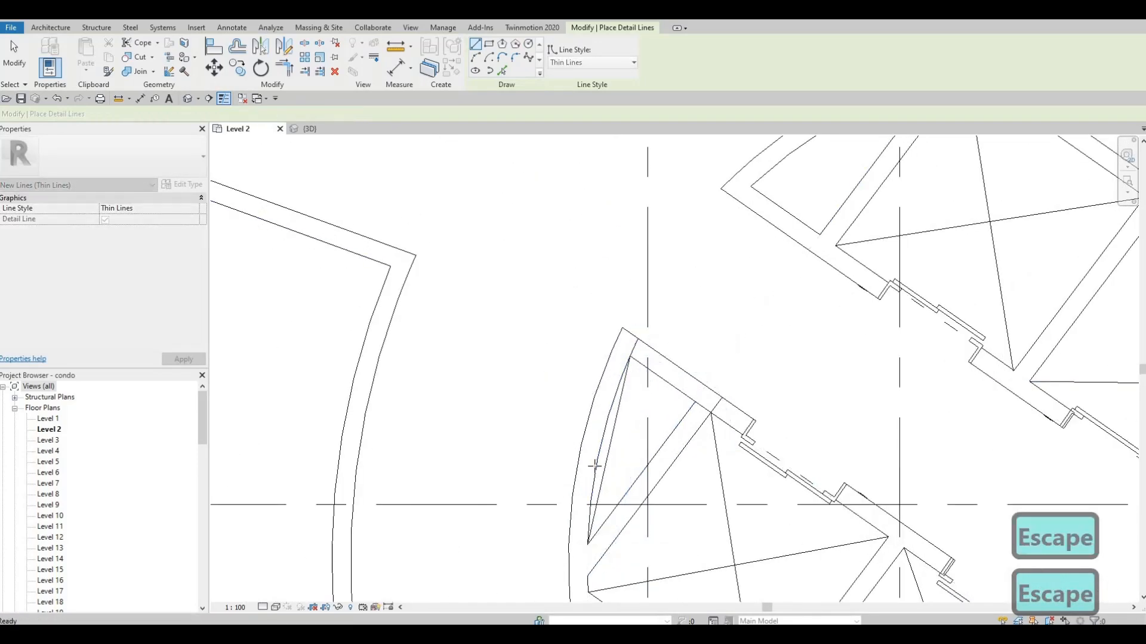
{"action": "left_click", "coordinate": [695, 403]}
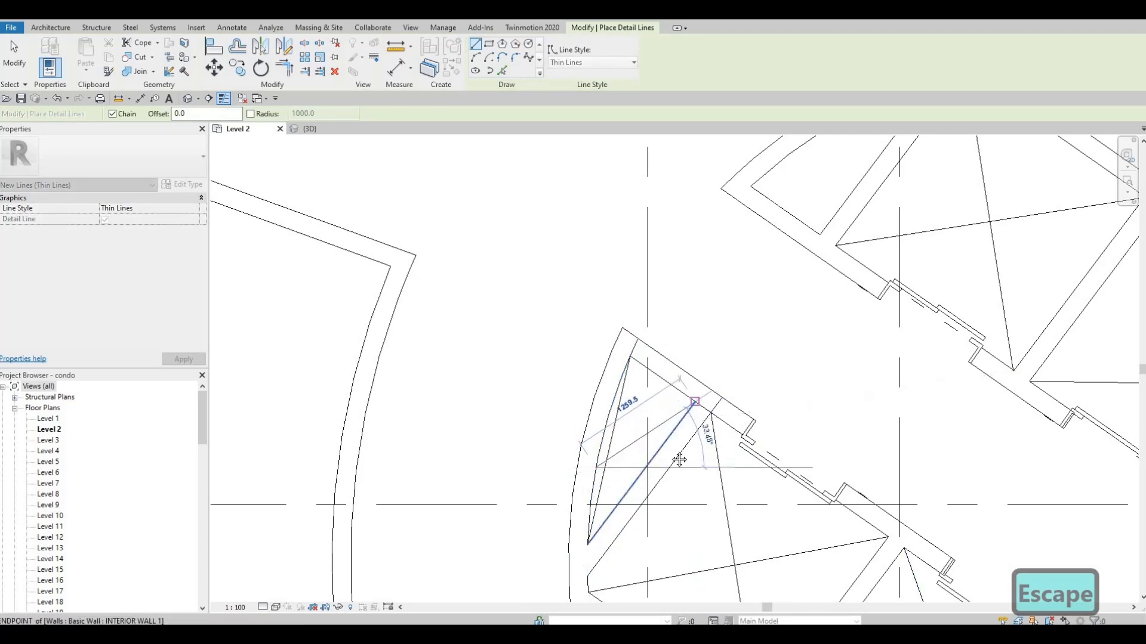
{"action": "key", "text": "Escape"}
Mark the curved void beside the core's upper small shaft with a detail line between the arc's ends and one from mid-arc to the opposite corner.
{"action": "middle_click_drag", "start_coordinate": [711, 367], "coordinate": [585, 556]}
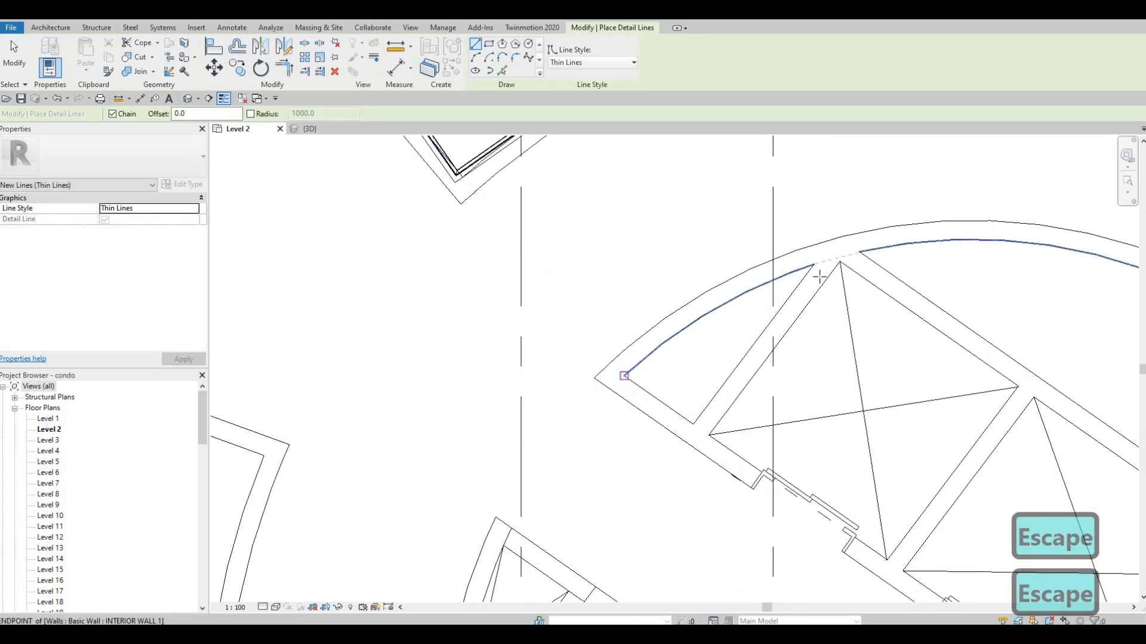
{"action": "left_click", "coordinate": [624, 376]}
{"action": "left_click", "coordinate": [813, 264]}
{"action": "key", "text": "Escape"}
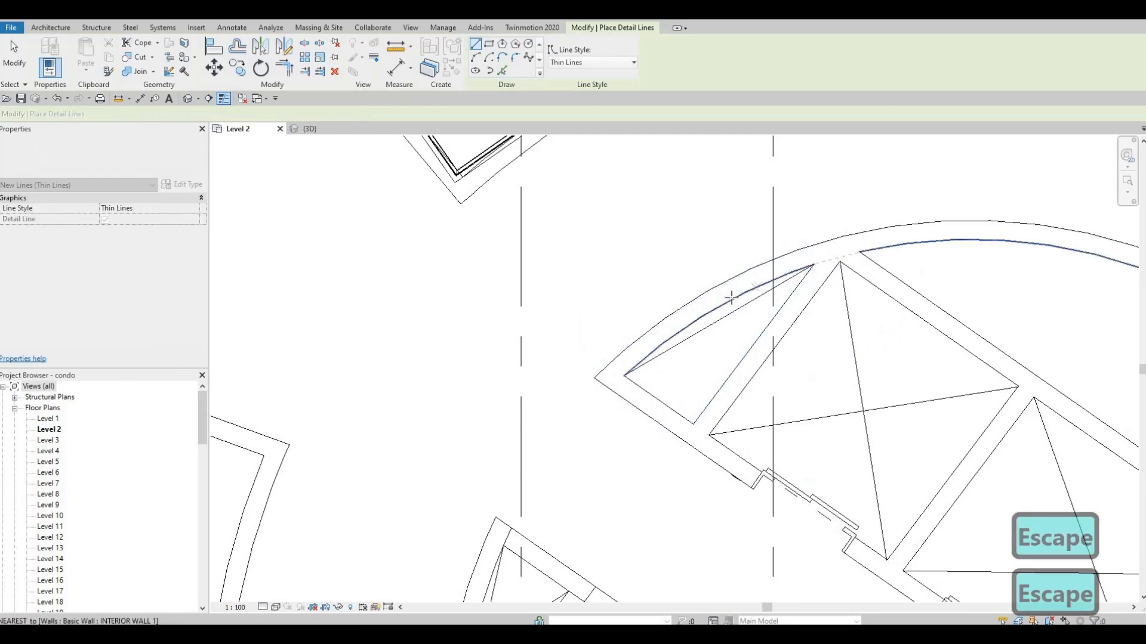
{"action": "left_click", "coordinate": [732, 299]}
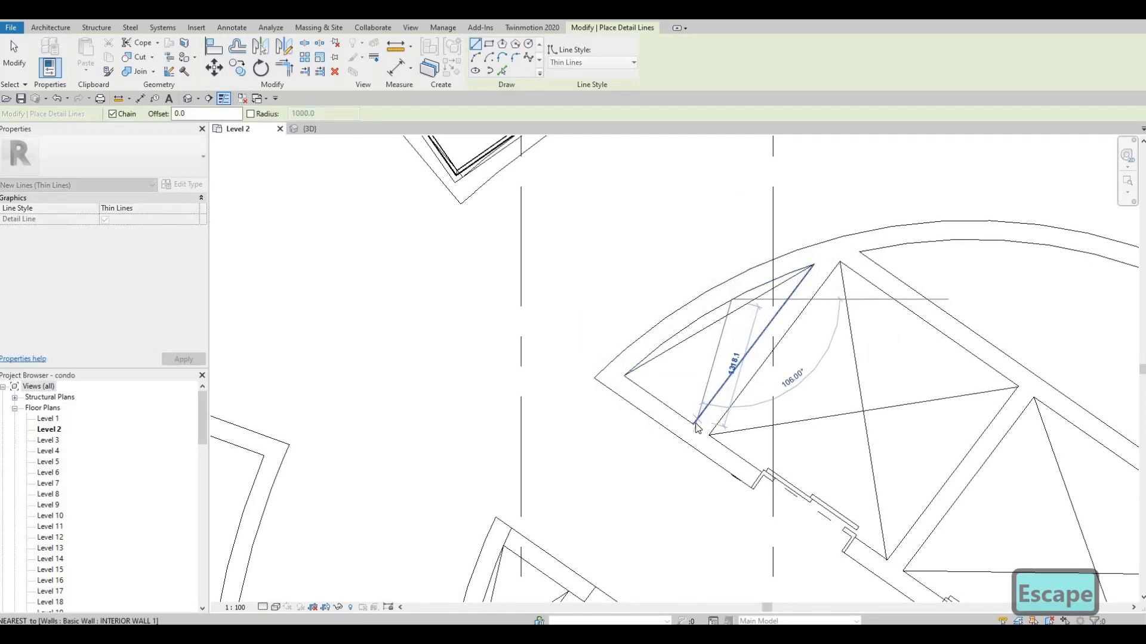
{"action": "left_click", "coordinate": [693, 422]}
{"action": "key", "text": "Escape"}
Draw crossing Thin Lines detail lines between opposite corners of the upper corridor elevator shaft, directly below the stair.
{"action": "middle_click_drag", "start_coordinate": [923, 494], "coordinate": [776, 472]}
{"action": "scroll", "coordinate": [755, 400], "scroll_direction": "down", "scroll_amount": 5}
{"action": "middle_click_drag", "start_coordinate": [847, 561], "coordinate": [776, 334]}
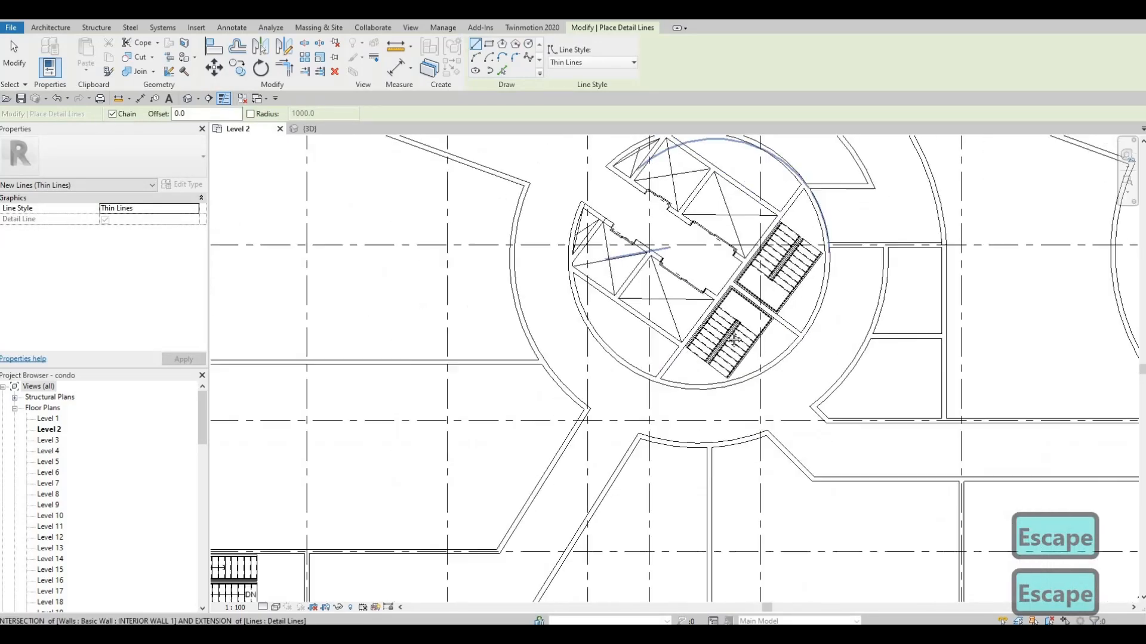
{"action": "scroll", "coordinate": [784, 377], "scroll_direction": "down", "scroll_amount": 1}
{"action": "middle_click_drag", "start_coordinate": [785, 376], "coordinate": [712, 350]}
{"action": "scroll", "coordinate": [712, 349], "scroll_direction": "down", "scroll_amount": 2}
{"action": "middle_click_drag", "start_coordinate": [910, 455], "coordinate": [766, 405]}
{"action": "scroll", "coordinate": [766, 406], "scroll_direction": "down", "scroll_amount": 3}
{"action": "middle_click_drag", "start_coordinate": [859, 442], "coordinate": [761, 429]}
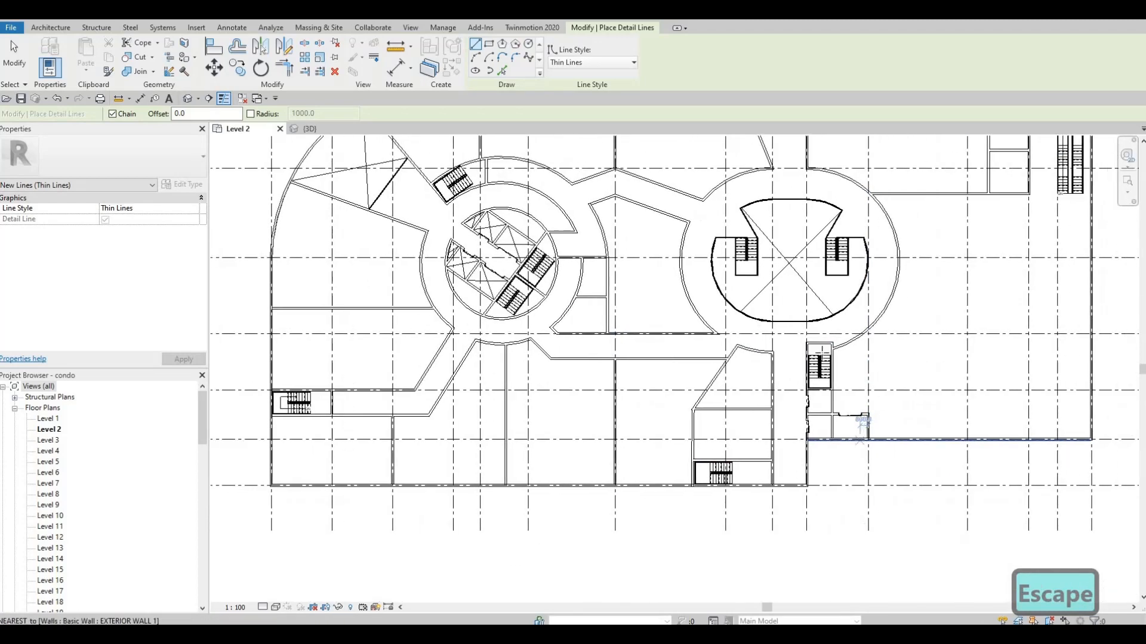
{"action": "scroll", "coordinate": [858, 437], "scroll_direction": "up", "scroll_amount": 4}
{"action": "scroll", "coordinate": [853, 406], "scroll_direction": "up", "scroll_amount": 3}
{"action": "scroll", "coordinate": [776, 352], "scroll_direction": "up", "scroll_amount": 3}
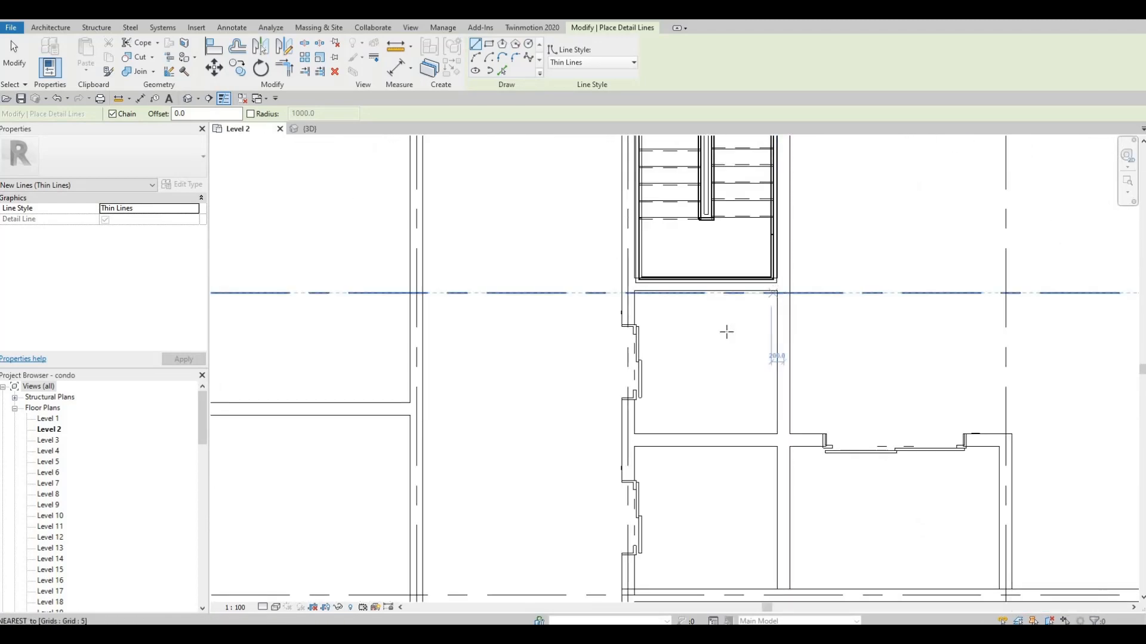
{"action": "left_click", "coordinate": [777, 291]}
{"action": "left_click", "coordinate": [634, 434]}
{"action": "key", "text": "Escape"}
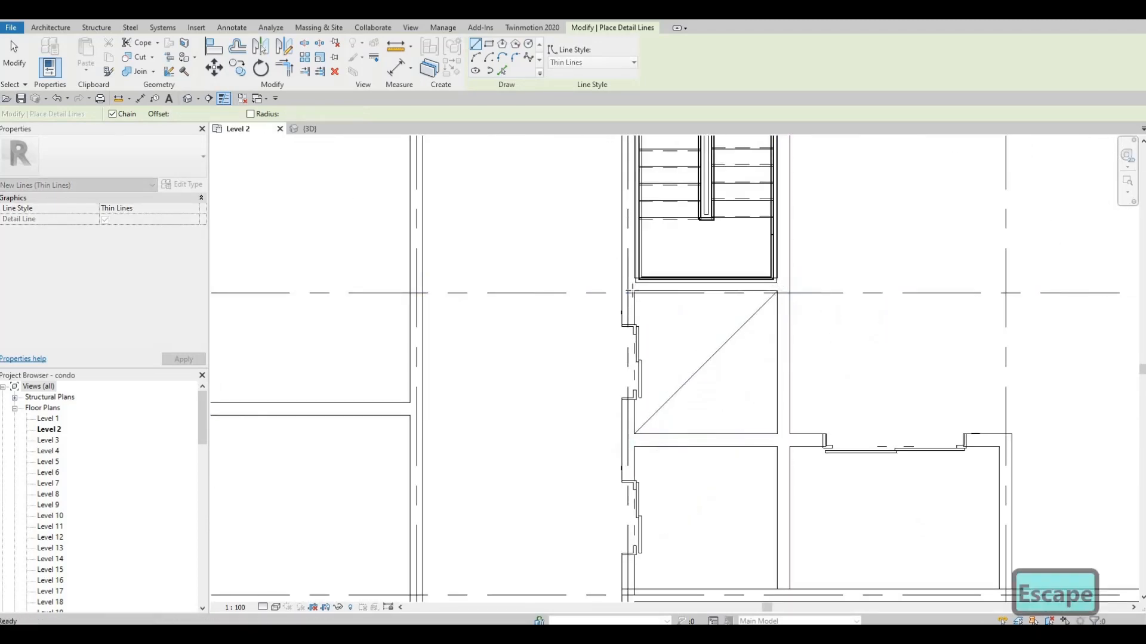
{"action": "left_click", "coordinate": [634, 293]}
{"action": "left_click", "coordinate": [777, 434]}
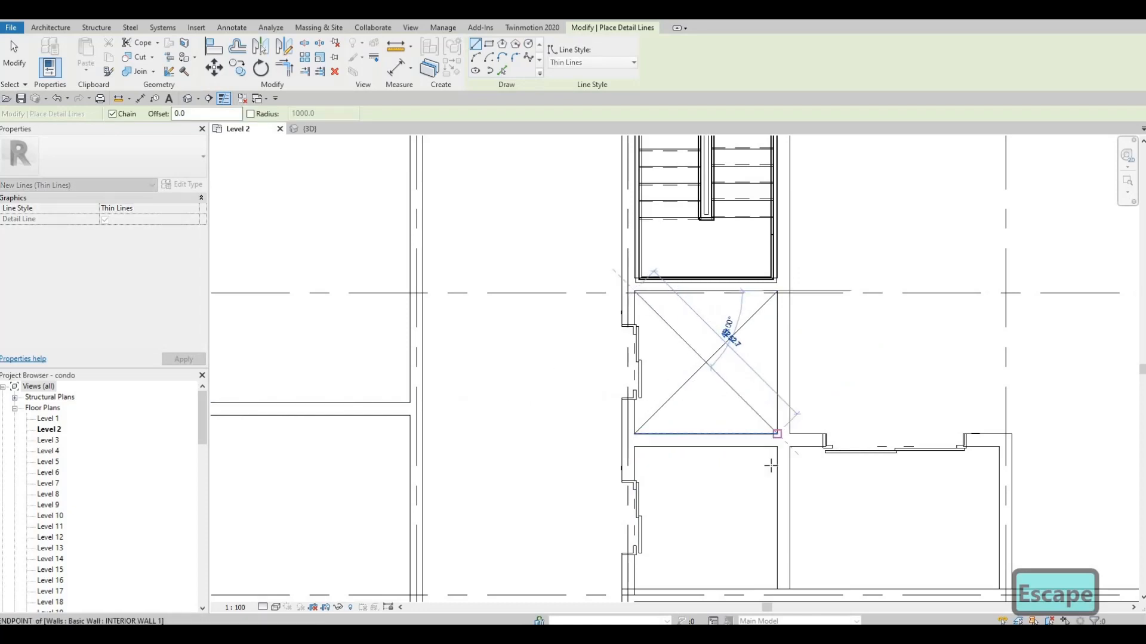
{"action": "key", "text": "Escape"}
Draw crossing Thin Lines detail lines between opposite corners of the lower corridor elevator shaft.
{"action": "left_click", "coordinate": [777, 446]}
{"action": "middle_click_drag", "start_coordinate": [637, 586], "coordinate": [698, 502]}
{"action": "left_click", "coordinate": [697, 502]}
{"action": "key", "text": "Escape"}
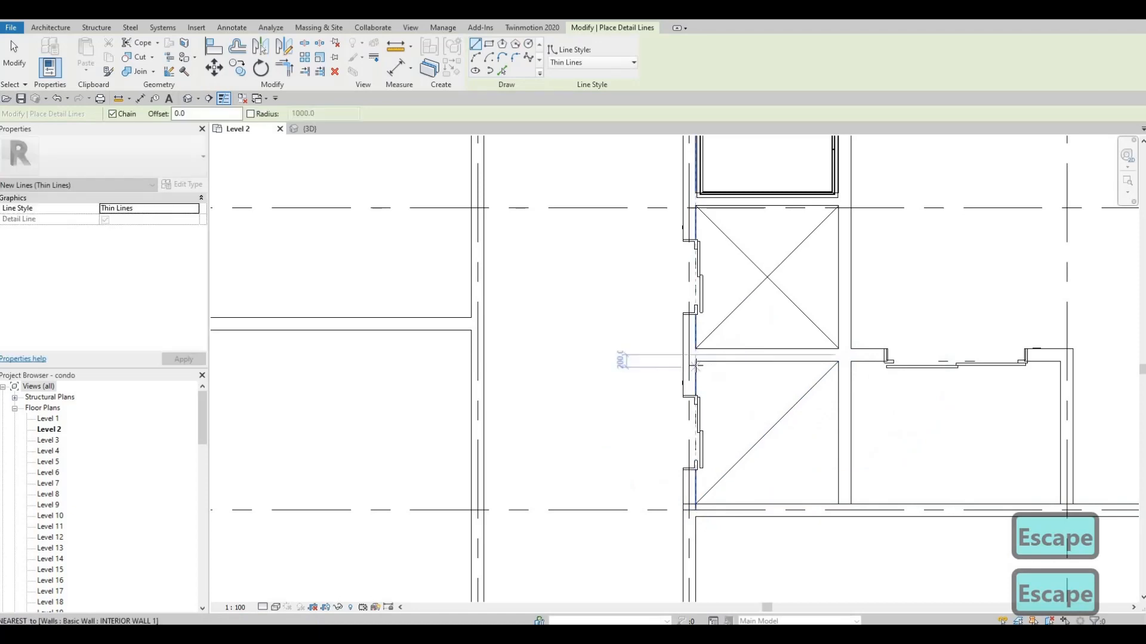
{"action": "left_click", "coordinate": [696, 361]}
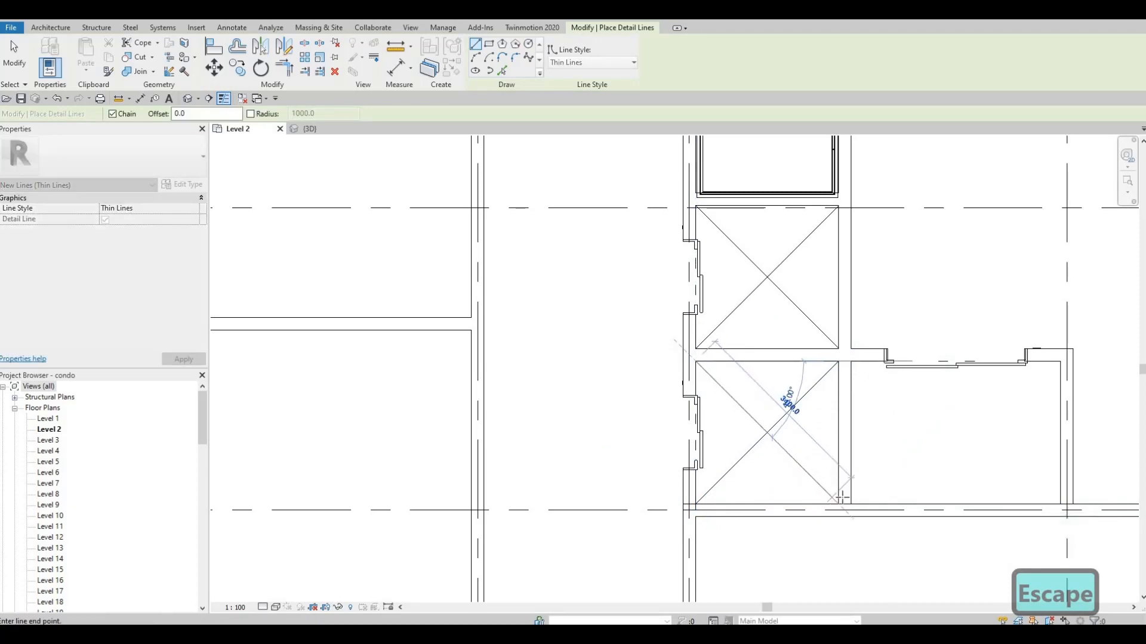
{"action": "left_click", "coordinate": [838, 504]}
{"action": "key", "text": "Escape"}
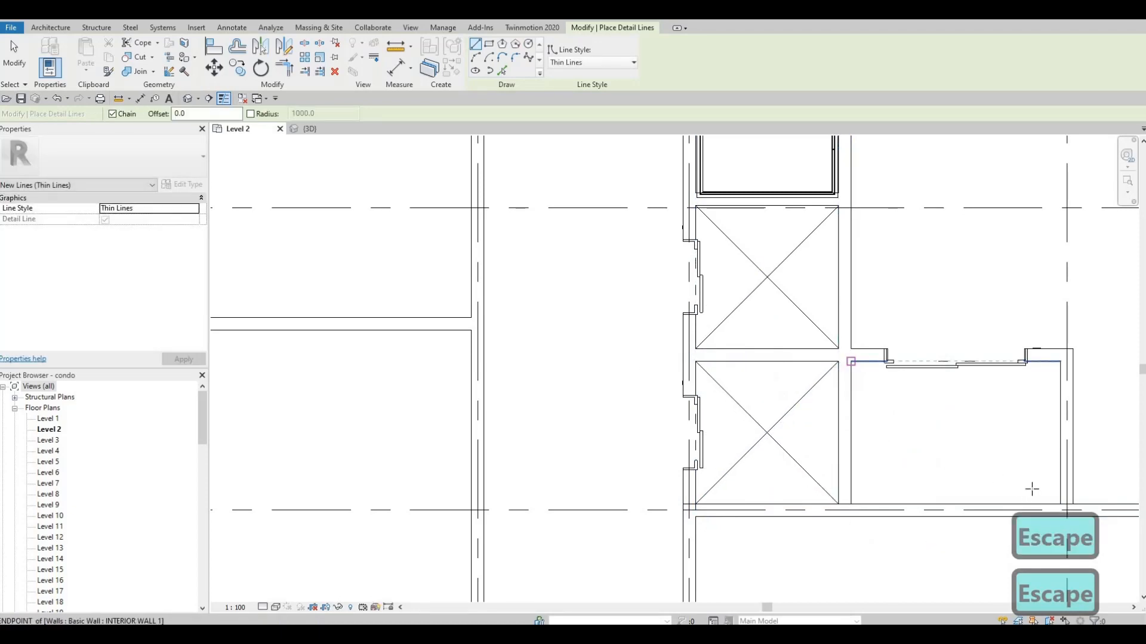
Draw crossing Thin Lines detail lines between opposite corners of the wider shaft beside the corridor shafts, and end the detail line command.
{"action": "left_click", "coordinate": [851, 361]}
{"action": "left_click", "coordinate": [1060, 504]}
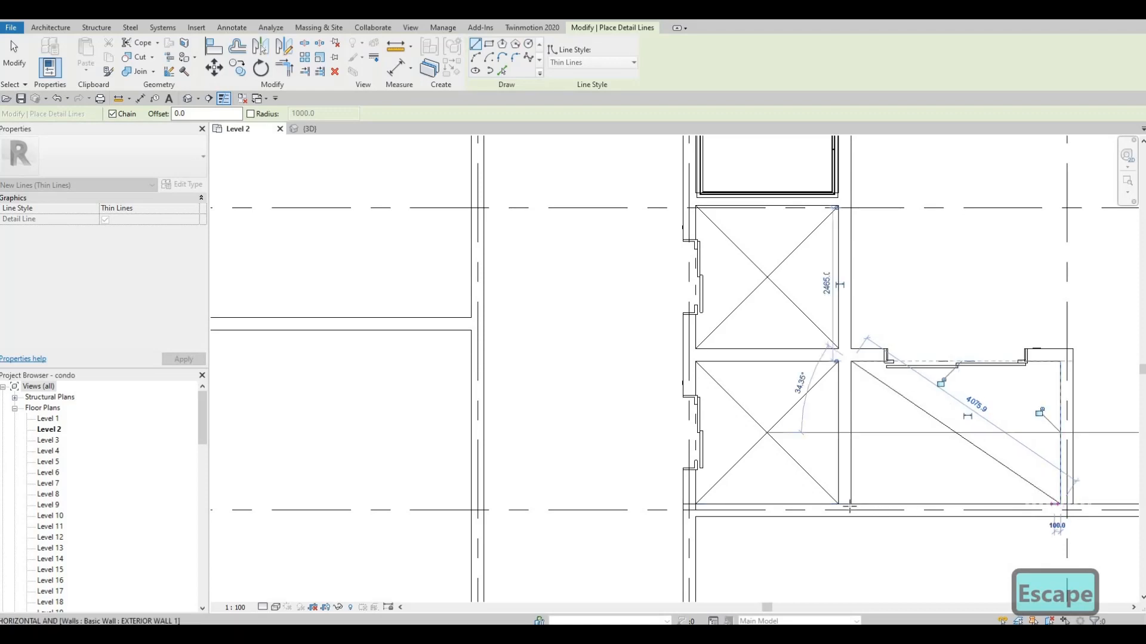
{"action": "key", "text": "Escape"}
{"action": "left_click", "coordinate": [1059, 361]}
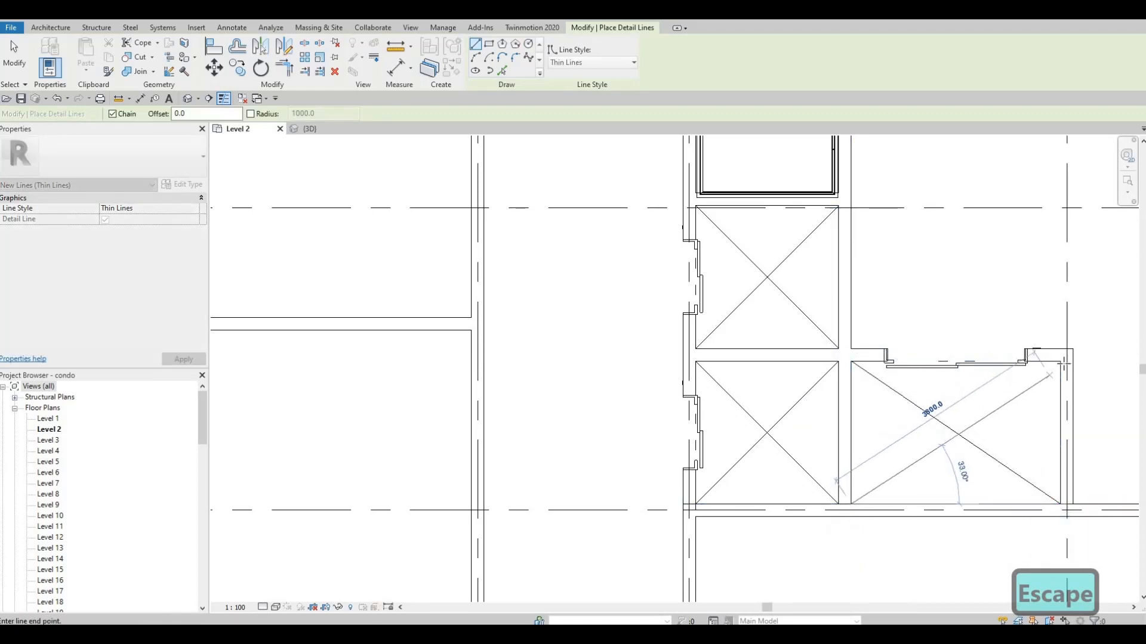
{"action": "key", "text": "Escape"}
{"action": "key", "text": "Escape"}
{"action": "key", "text": "Escape"}
Set the Level 2 floor plan's underlay range base level to Level 1 and apply the change.
{"action": "scroll", "coordinate": [989, 406], "scroll_direction": "down", "scroll_amount": 5}
{"action": "mouse_move", "coordinate": [786, 429]}
{"action": "middle_mouse_down"}
{"action": "mouse_move", "coordinate": [923, 424]}
{"action": "mouse_move", "coordinate": [819, 434]}
{"action": "middle_mouse_up"}
{"action": "scroll", "coordinate": [925, 425], "scroll_direction": "down", "scroll_amount": 2}
{"action": "scroll", "coordinate": [857, 451], "scroll_direction": "down", "scroll_amount": 2}
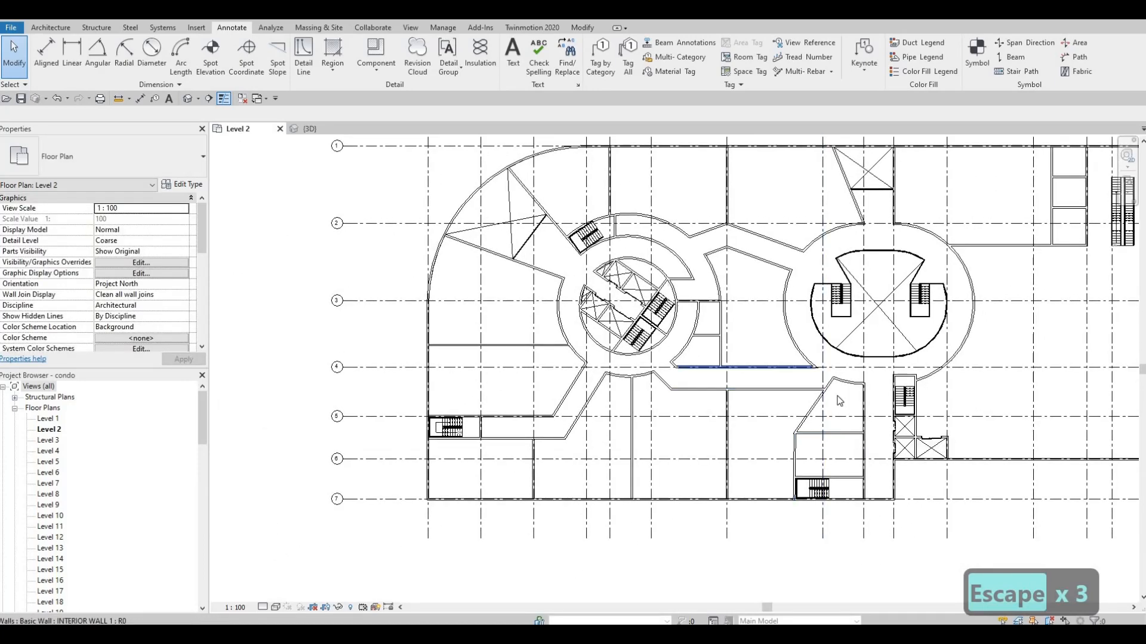
{"action": "scroll", "coordinate": [668, 343], "scroll_direction": "up", "scroll_amount": 1}
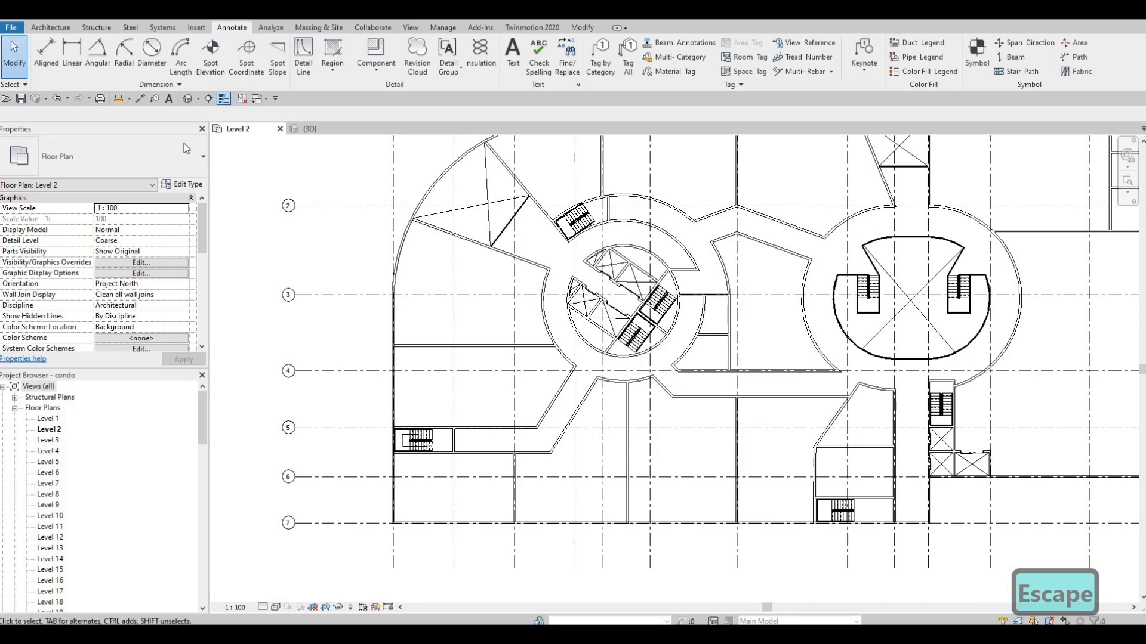
{"action": "scroll", "coordinate": [131, 265], "scroll_direction": "down", "scroll_amount": 4}
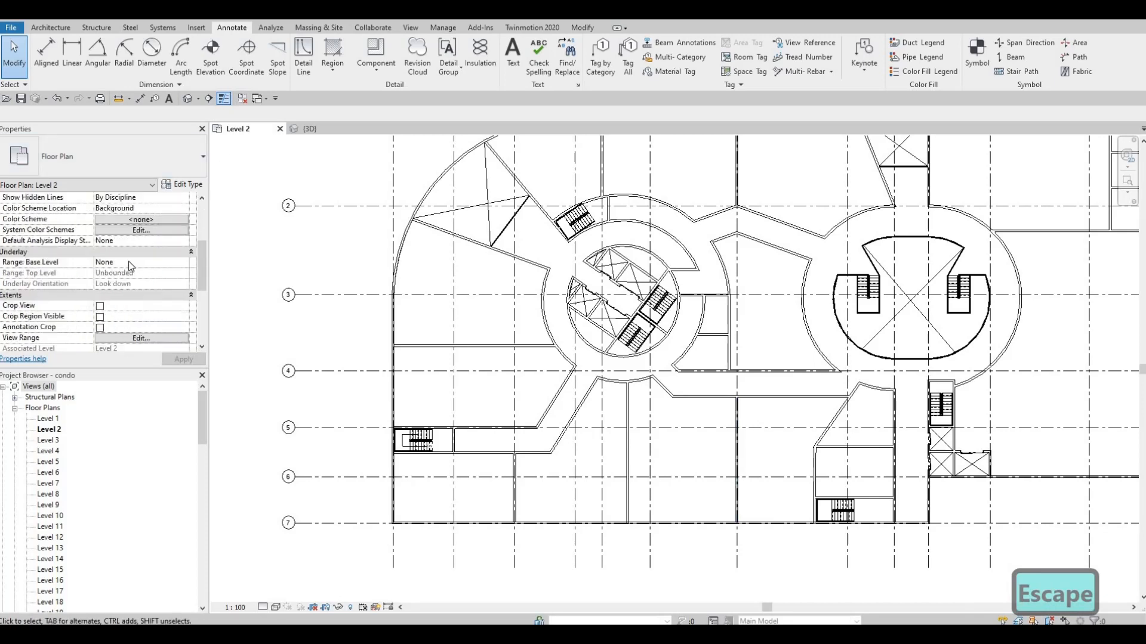
{"action": "scroll", "coordinate": [127, 263], "scroll_direction": "down", "scroll_amount": 4}
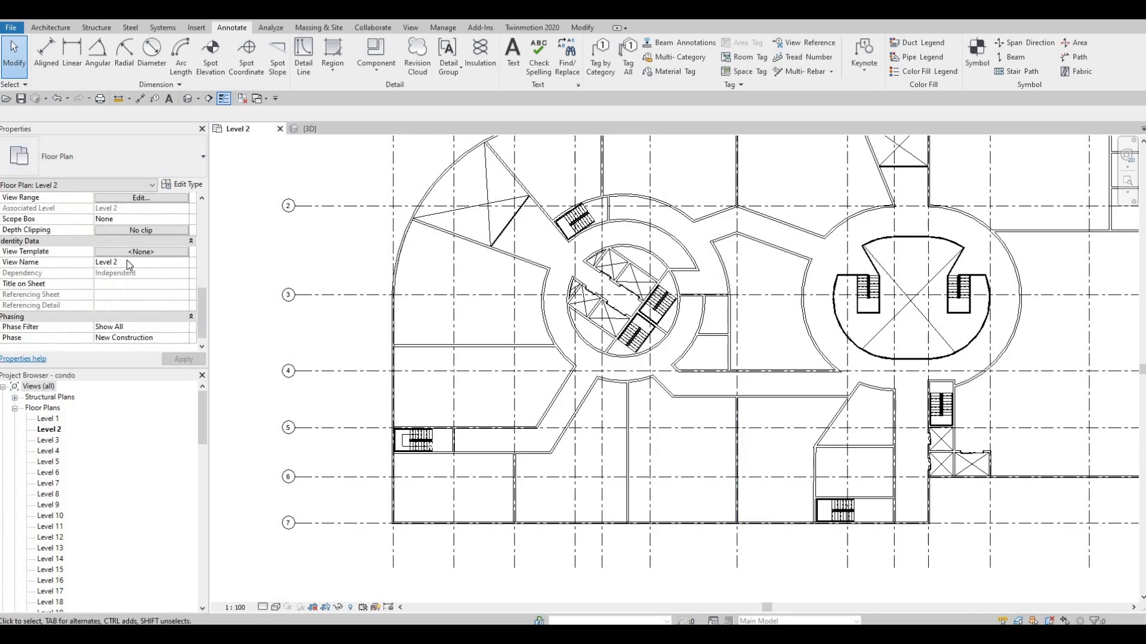
{"action": "scroll", "coordinate": [128, 270], "scroll_direction": "up", "scroll_amount": 2}
{"action": "scroll", "coordinate": [128, 271], "scroll_direction": "down", "scroll_amount": 3}
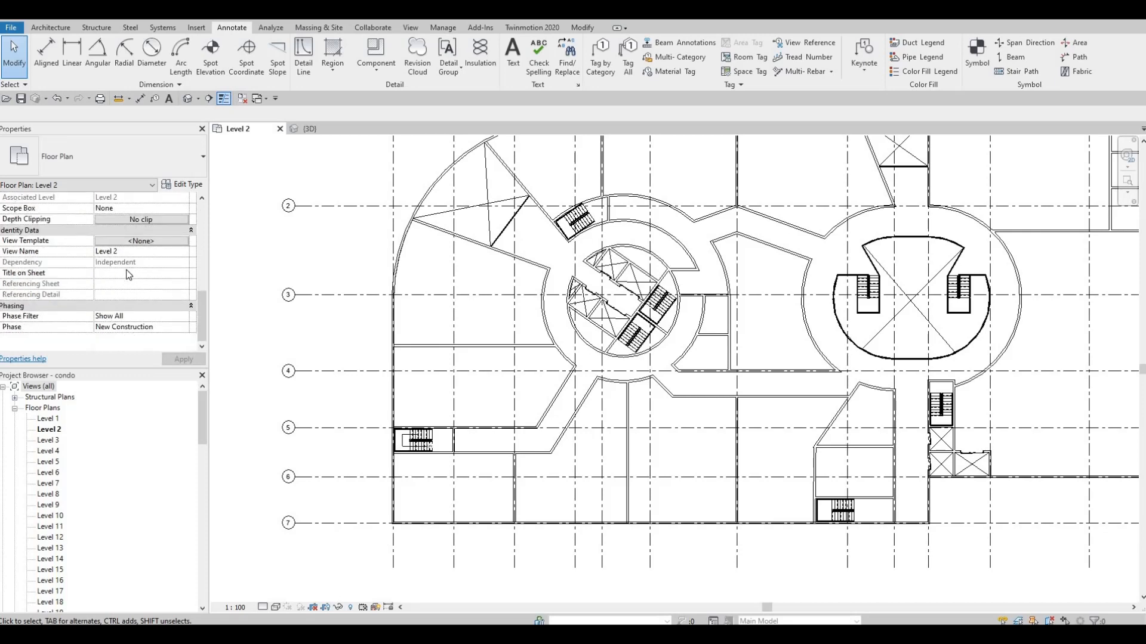
{"action": "scroll", "coordinate": [127, 274], "scroll_direction": "up", "scroll_amount": 2}
{"action": "scroll", "coordinate": [127, 274], "scroll_direction": "up", "scroll_amount": 5}
{"action": "scroll", "coordinate": [127, 273], "scroll_direction": "up", "scroll_amount": 2}
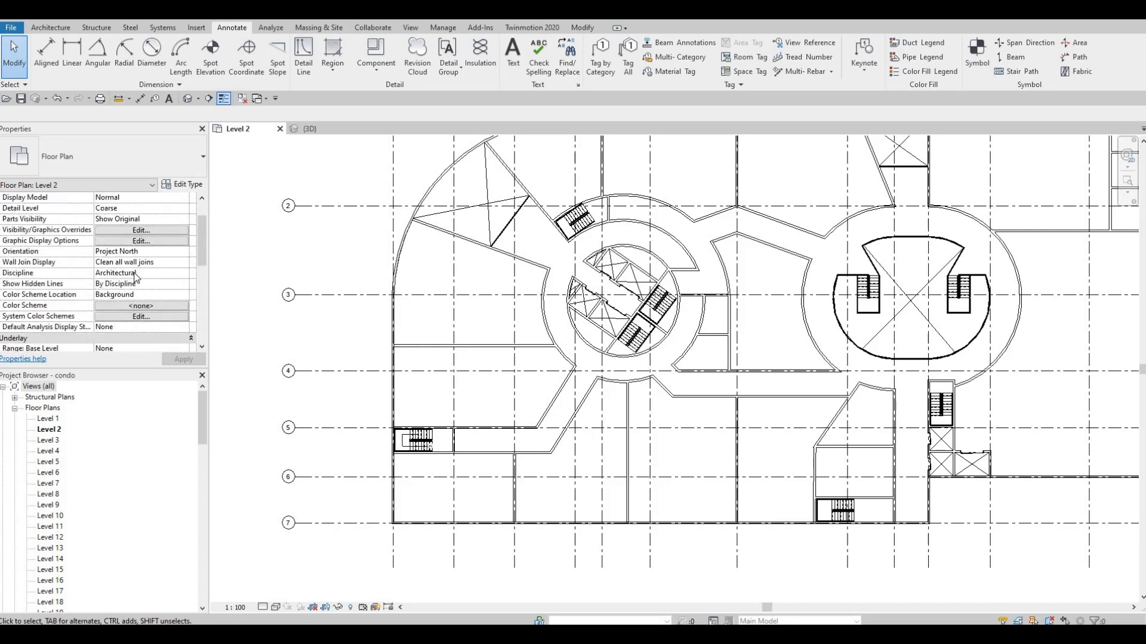
{"action": "key", "text": "Escape"}
{"action": "key", "text": "Escape"}
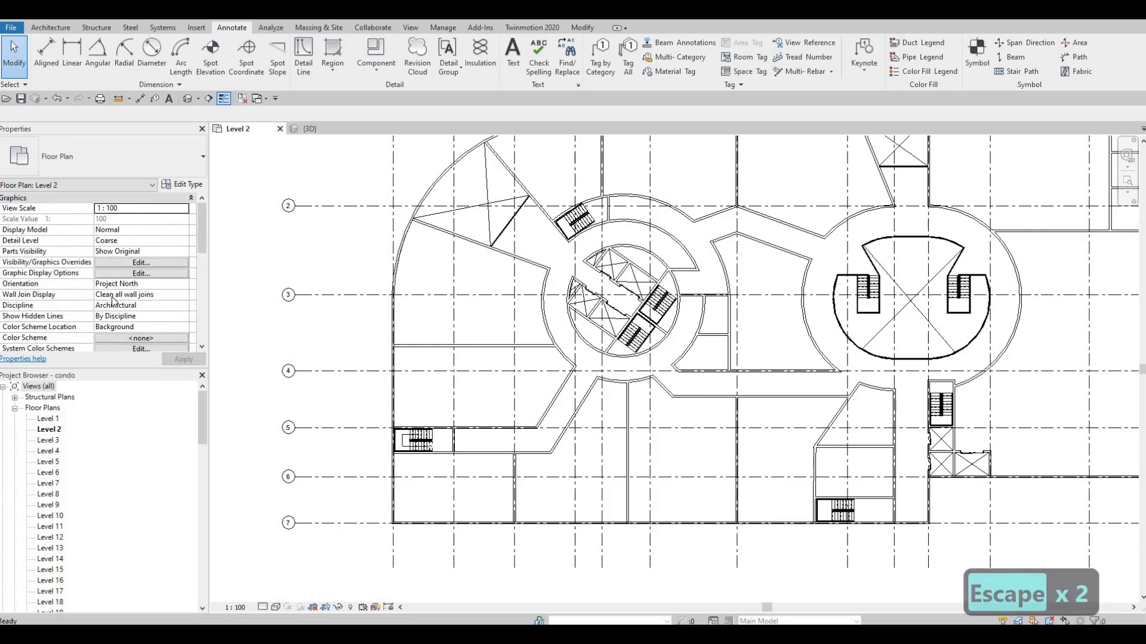
{"action": "scroll", "coordinate": [119, 304], "scroll_direction": "down", "scroll_amount": 3}
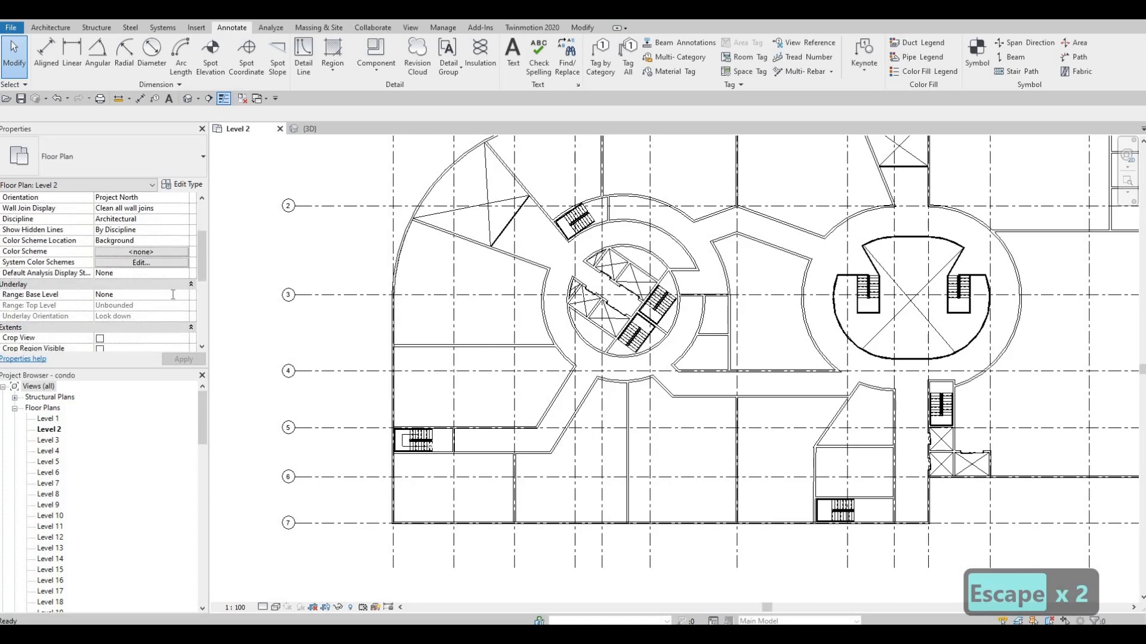
{"action": "left_click", "coordinate": [176, 294]}
{"action": "left_click", "coordinate": [182, 294]}
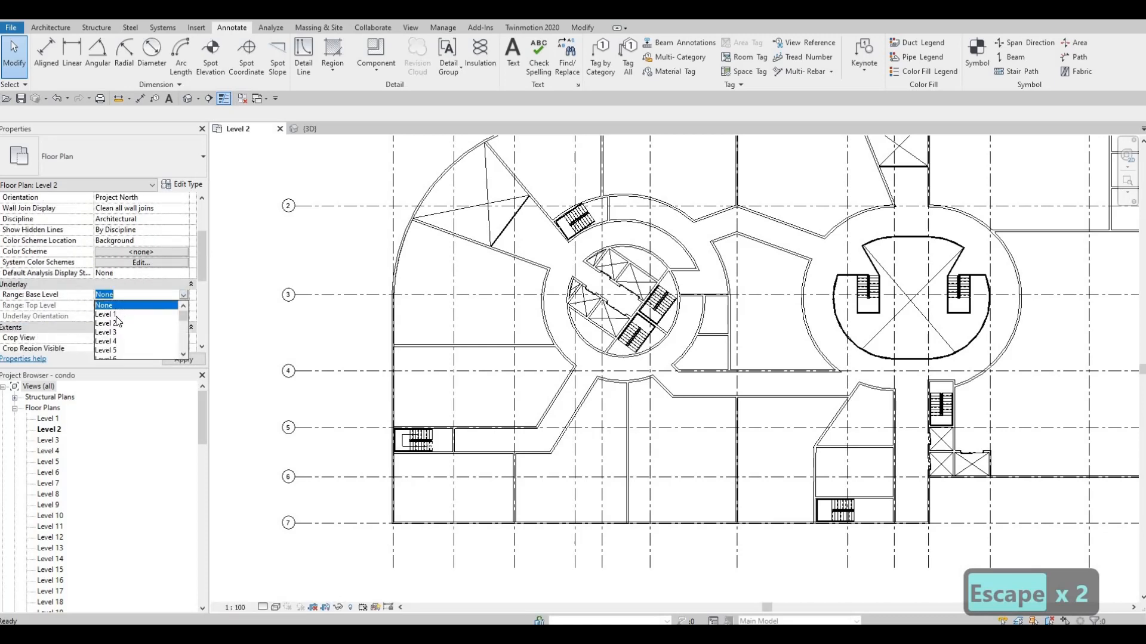
{"action": "left_click", "coordinate": [116, 317]}
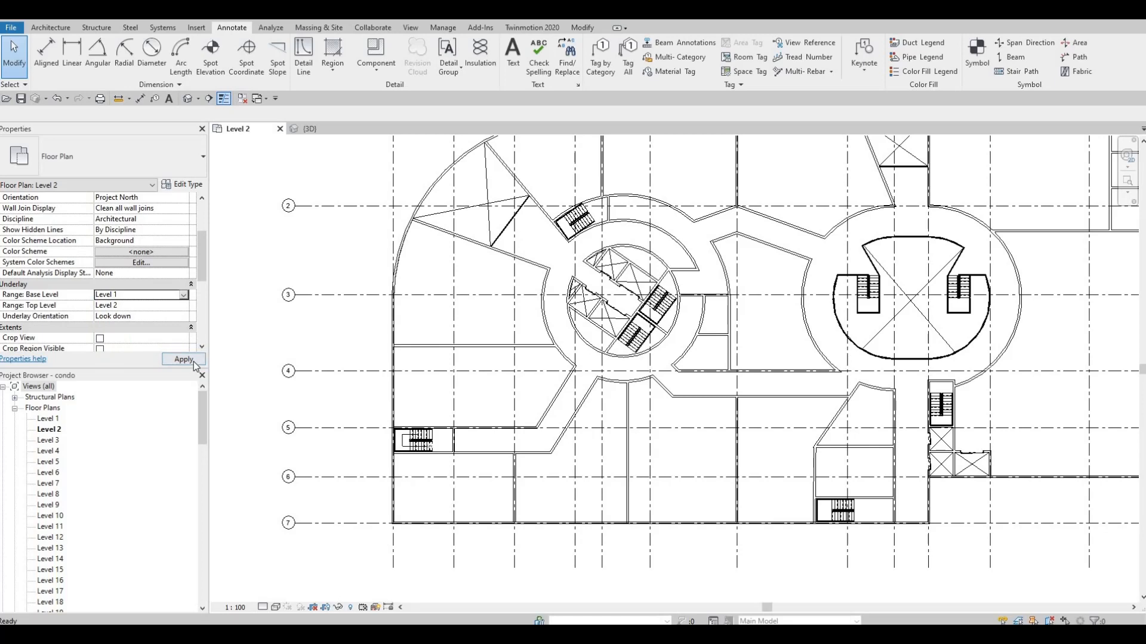
{"action": "key", "text": "Escape"}
{"action": "middle_click_drag", "start_coordinate": [399, 404], "coordinate": [362, 404]}
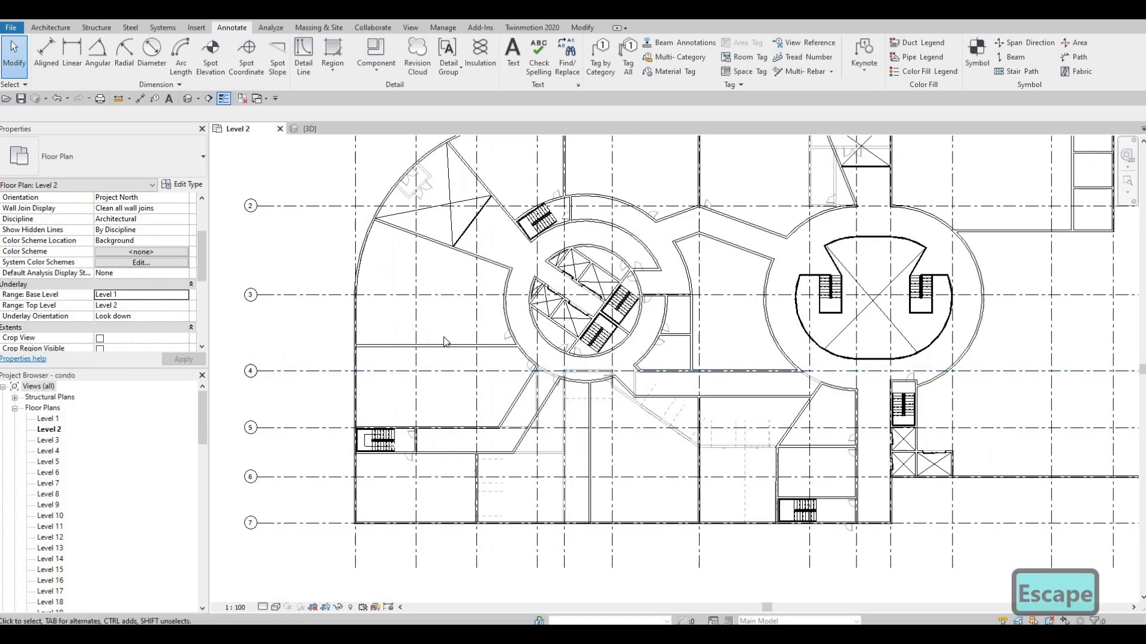
{"action": "middle_click_drag", "start_coordinate": [445, 340], "coordinate": [425, 354]}
{"action": "left_click", "coordinate": [51, 27]}
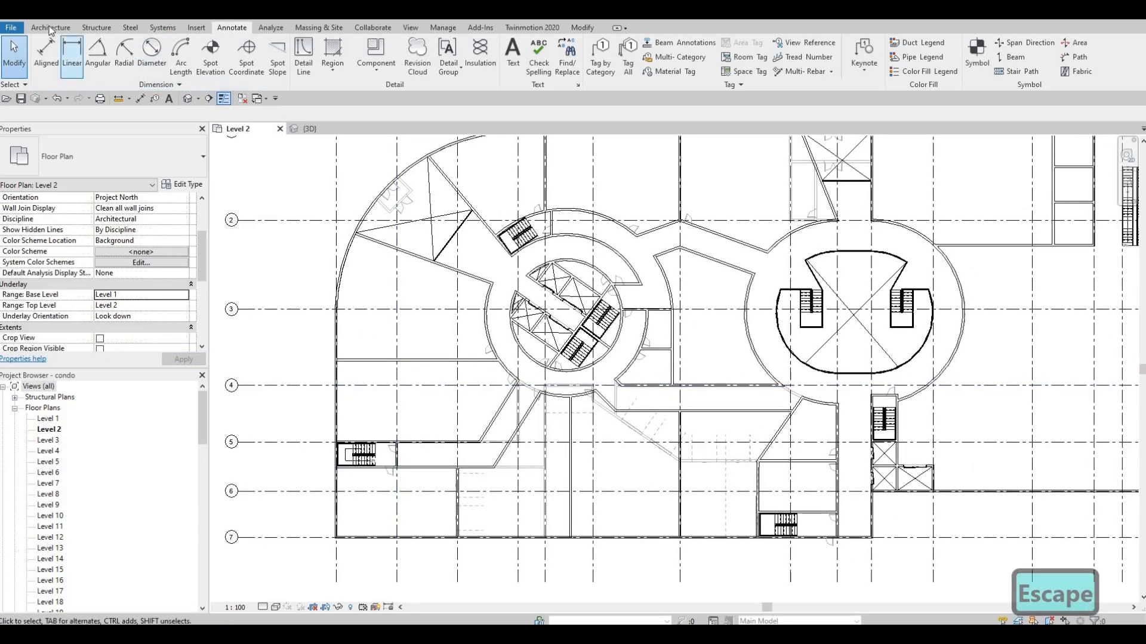
{"action": "left_click", "coordinate": [70, 54]}
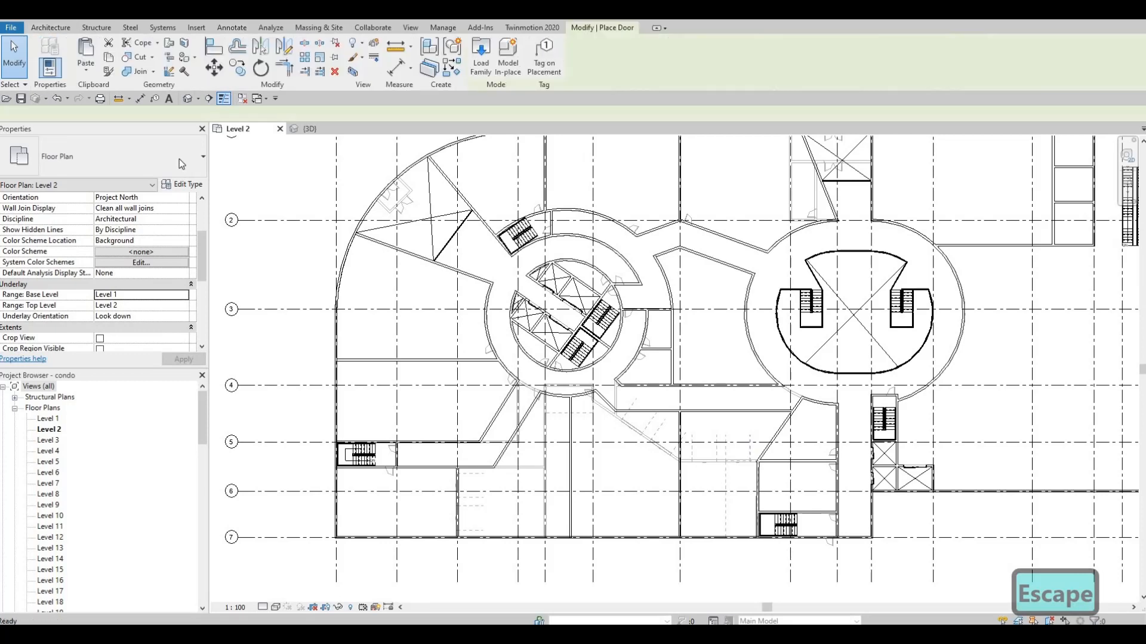
{"action": "left_click", "coordinate": [123, 167]}
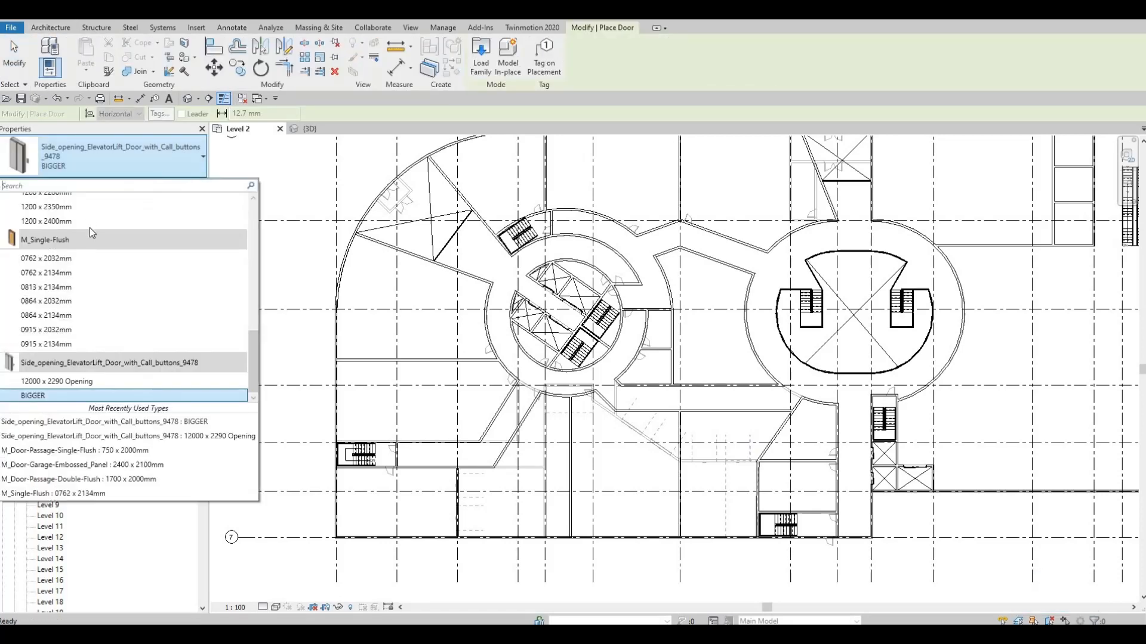
{"action": "scroll", "coordinate": [89, 228], "scroll_direction": "up", "scroll_amount": 5}
{"action": "scroll", "coordinate": [119, 276], "scroll_direction": "up", "scroll_amount": 5}
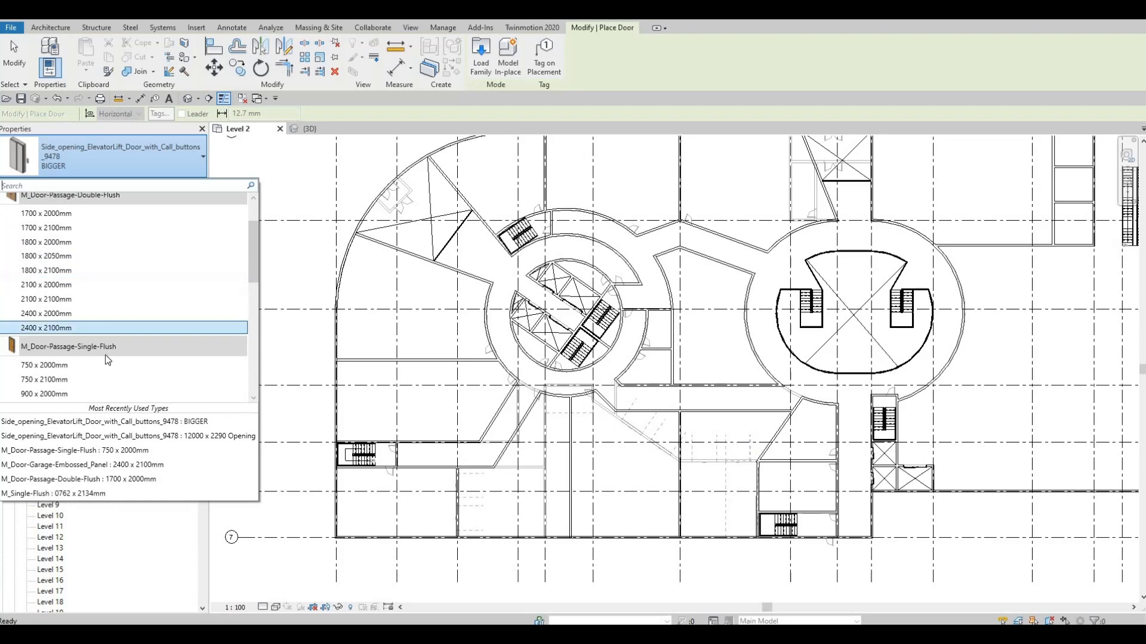
{"action": "scroll", "coordinate": [108, 354], "scroll_direction": "down", "scroll_amount": 1}
{"action": "key", "text": "Escape"}
{"action": "key", "text": "Escape"}
{"action": "key", "text": "Escape"}
Create similar 750 x 2000mm single-flush doors from the underlay, placing one in the outer curved wall and two in the core's lower wall.
{"action": "scroll", "coordinate": [411, 323], "scroll_direction": "up", "scroll_amount": 4}
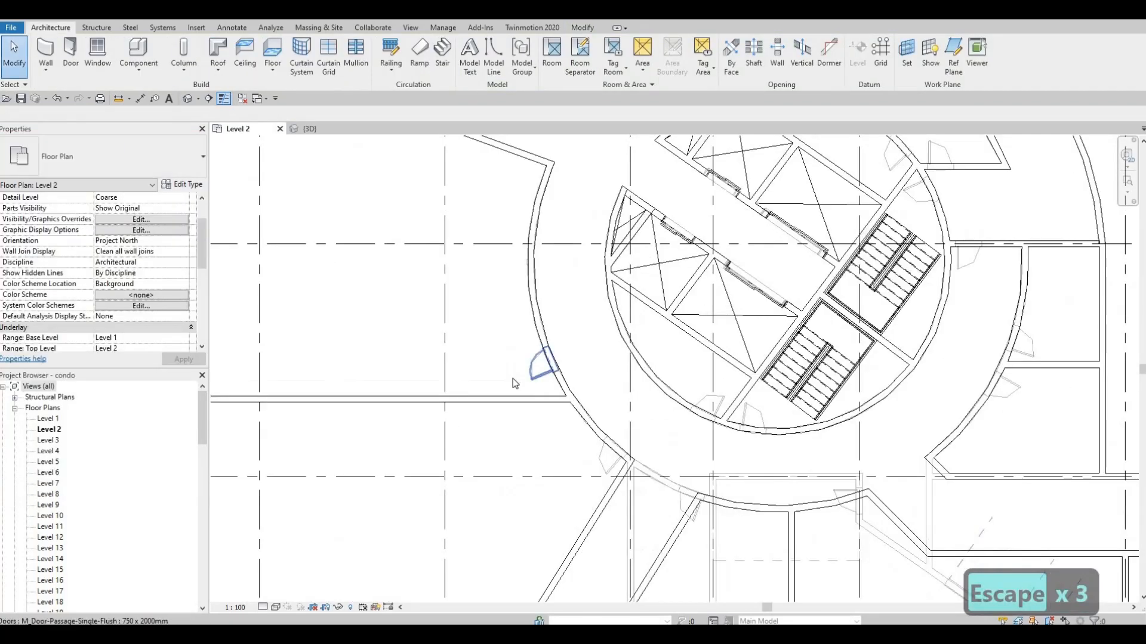
{"action": "left_click", "coordinate": [517, 379]}
{"action": "key", "text": "c"}
{"action": "key", "text": "s"}
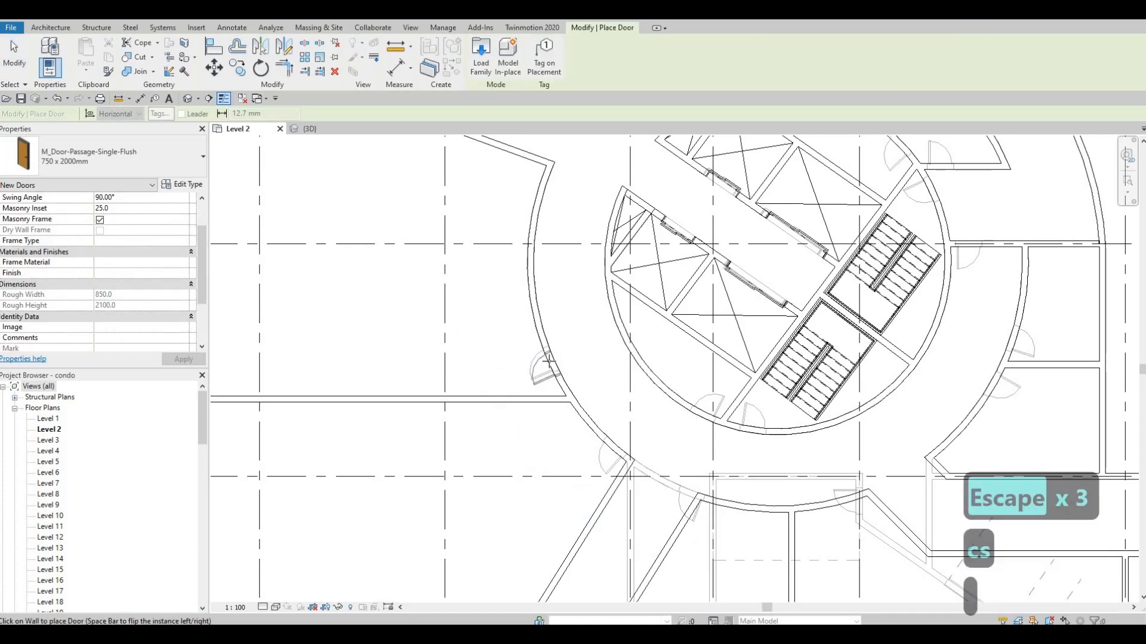
{"action": "scroll", "coordinate": [552, 362], "scroll_direction": "up", "scroll_amount": 1}
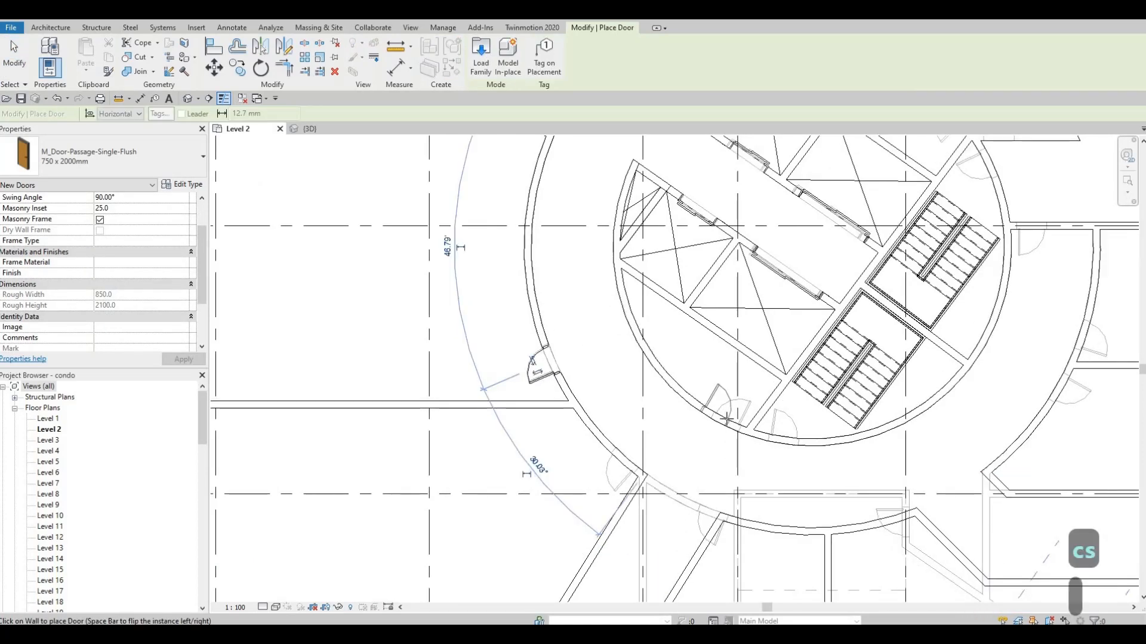
{"action": "key", "text": "space"}
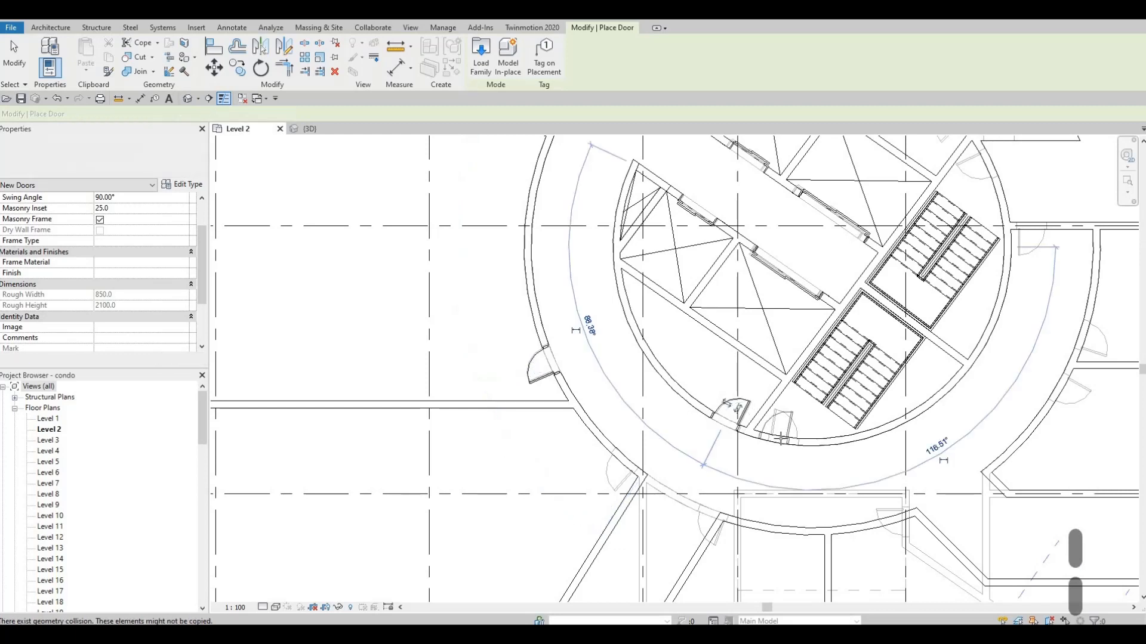
{"action": "left_click", "coordinate": [780, 444]}
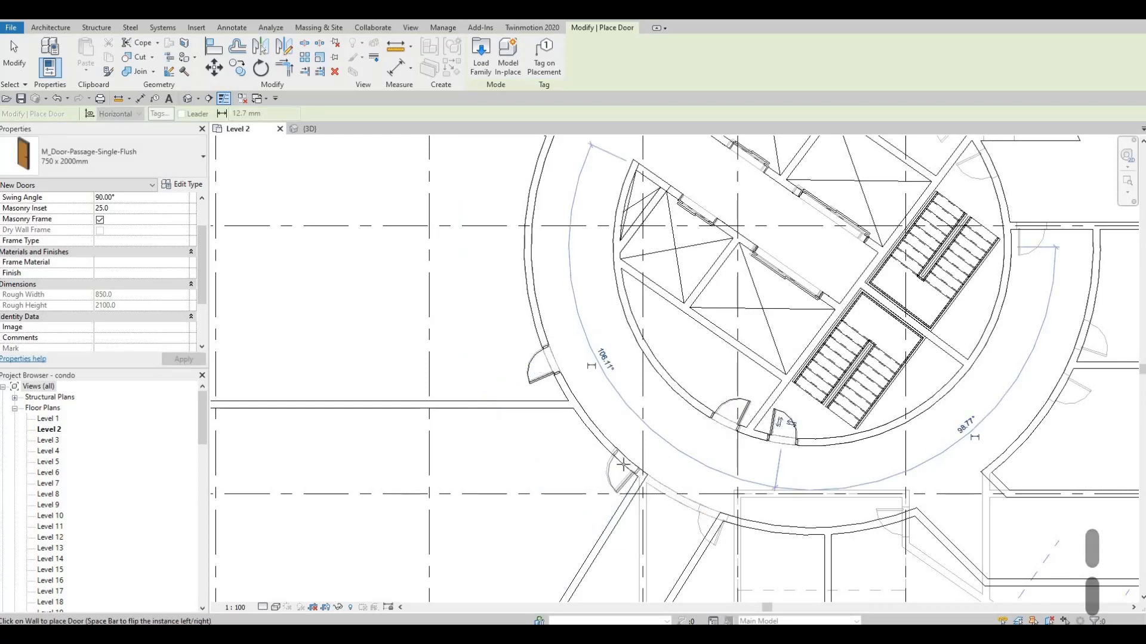
Place single-flush doors in the outer curved wall on both sides of the angled corridor's mouth.
{"action": "scroll", "coordinate": [613, 368], "scroll_direction": "down", "scroll_amount": 2}
{"action": "middle_click_drag", "start_coordinate": [781, 531], "coordinate": [709, 373]}
{"action": "scroll", "coordinate": [701, 371], "scroll_direction": "up", "scroll_amount": 2}
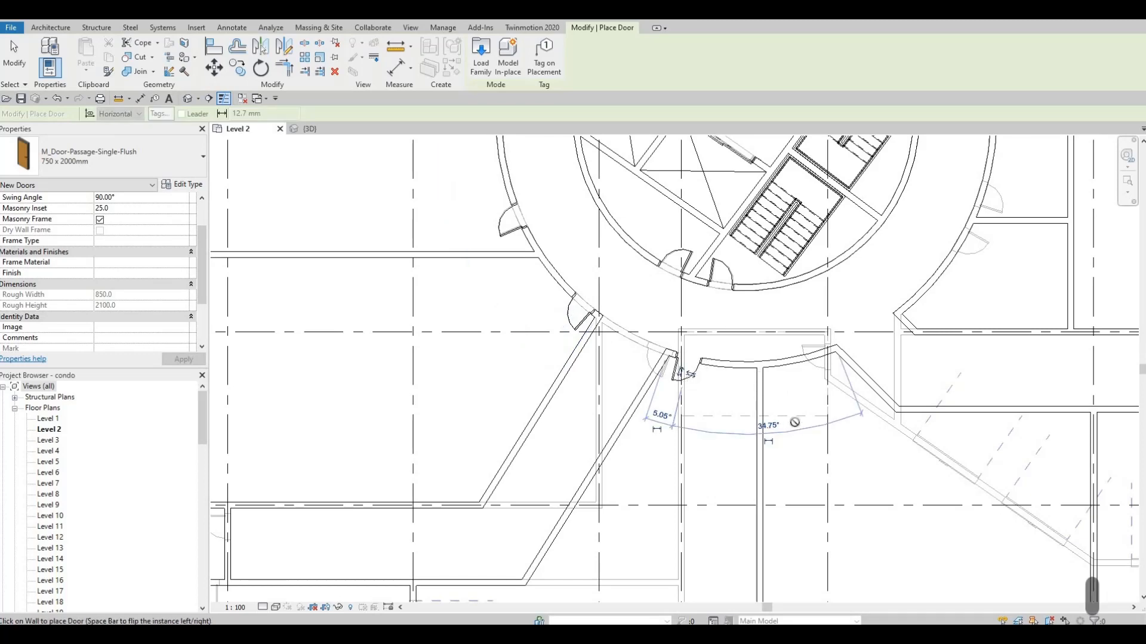
Place single-flush doors in the angled corridor's lower wall near the room partition and in the stair lobby's end wall.
{"action": "scroll", "coordinate": [754, 308], "scroll_direction": "down", "scroll_amount": 4}
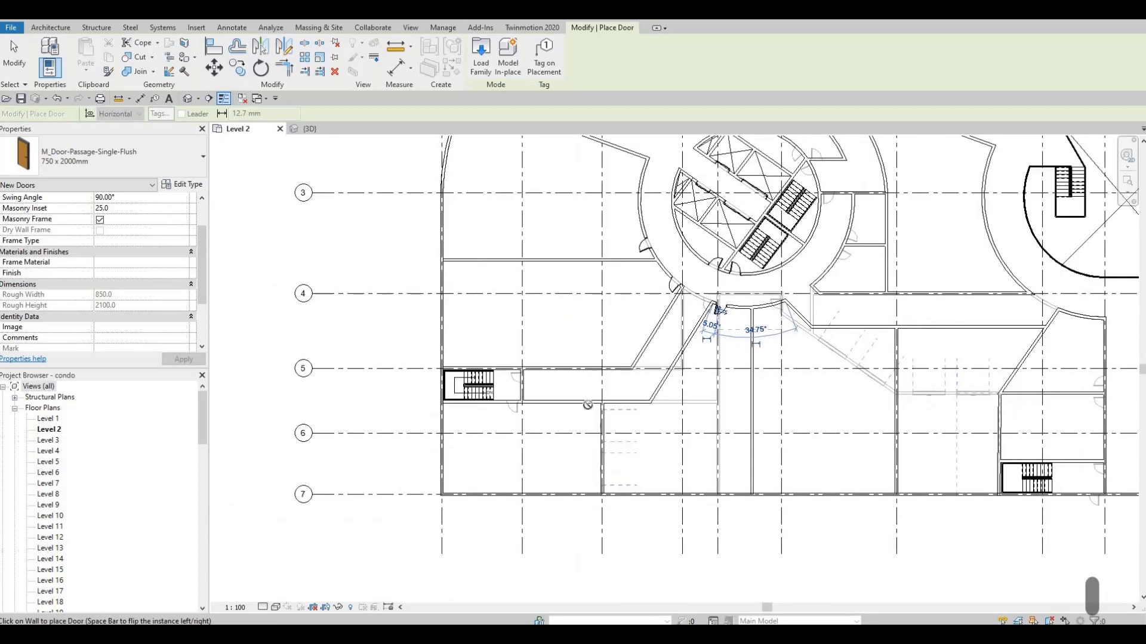
{"action": "scroll", "coordinate": [587, 398], "scroll_direction": "up", "scroll_amount": 3}
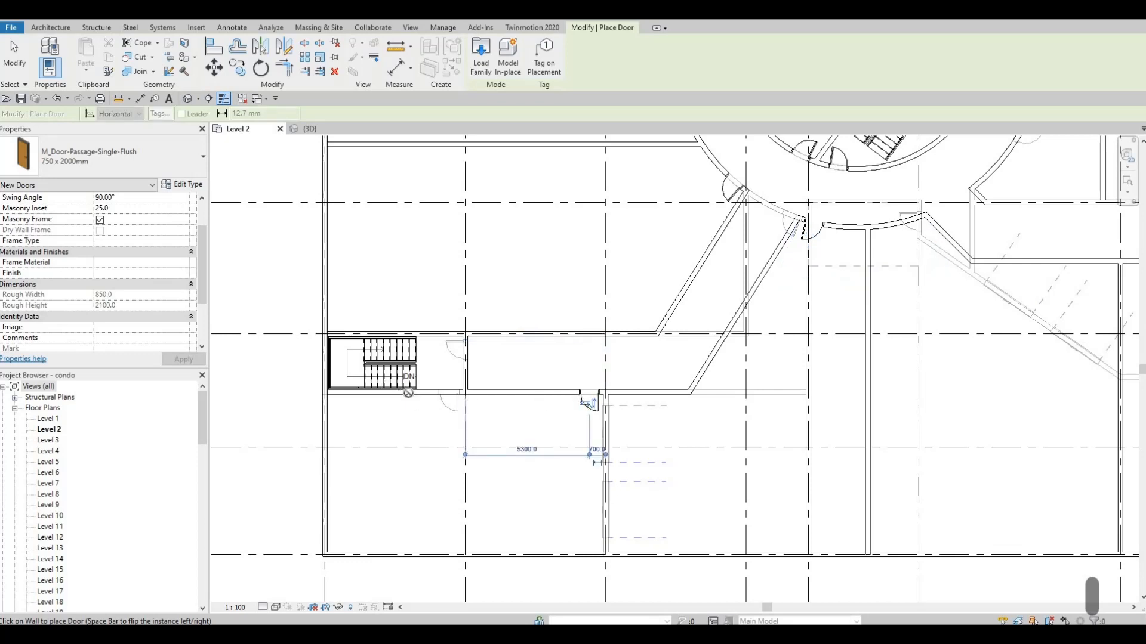
{"action": "middle_click_drag", "start_coordinate": [375, 392], "coordinate": [396, 399]}
{"action": "scroll", "coordinate": [467, 345], "scroll_direction": "up", "scroll_amount": 3}
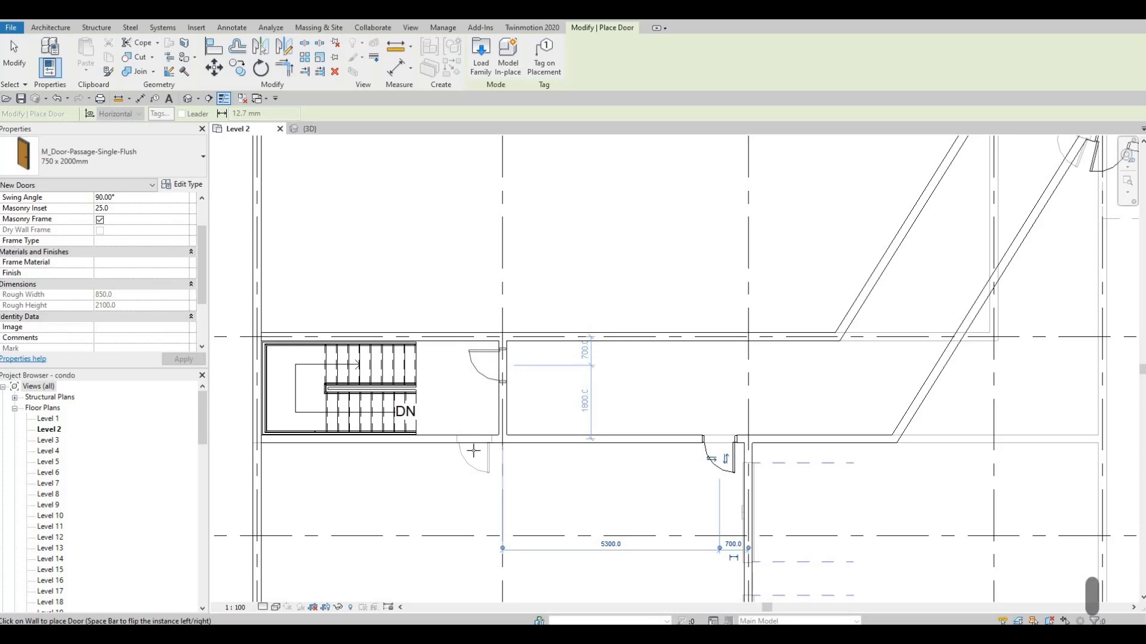
{"action": "left_click", "coordinate": [473, 451]}
{"action": "scroll", "coordinate": [450, 376], "scroll_direction": "down", "scroll_amount": 4}
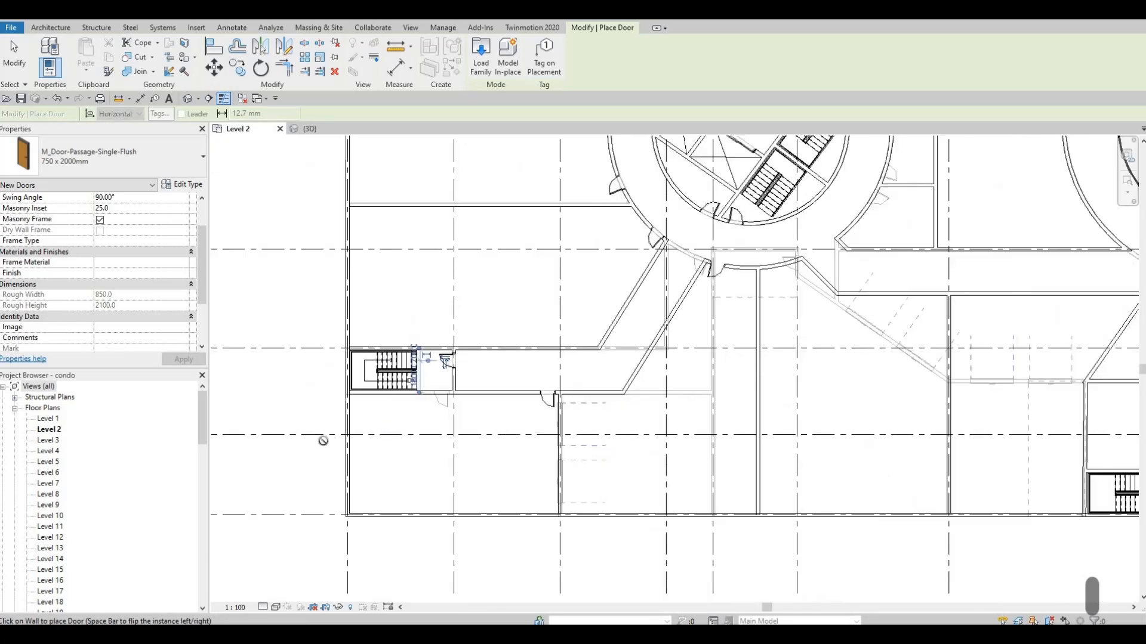
Place single-flush doors in the curved corridor wall for the two small rooms beside the circular core, matching the underlay.
{"action": "middle_click_drag", "start_coordinate": [695, 401], "coordinate": [497, 422]}
{"action": "middle_click_drag", "start_coordinate": [542, 360], "coordinate": [557, 443]}
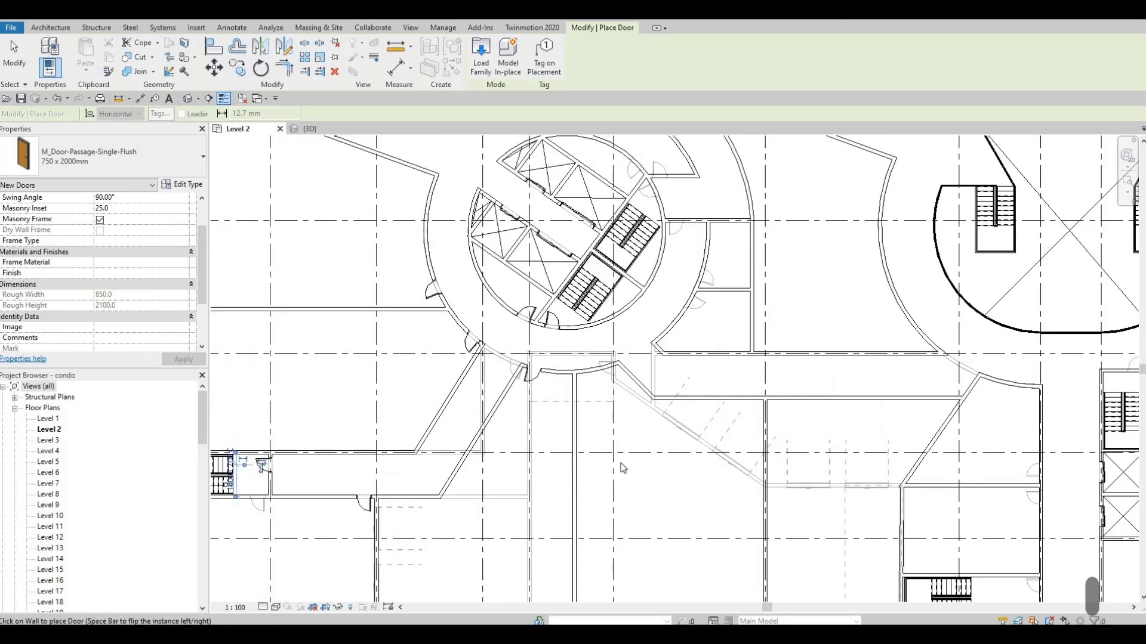
{"action": "scroll", "coordinate": [623, 410], "scroll_direction": "up", "scroll_amount": 5}
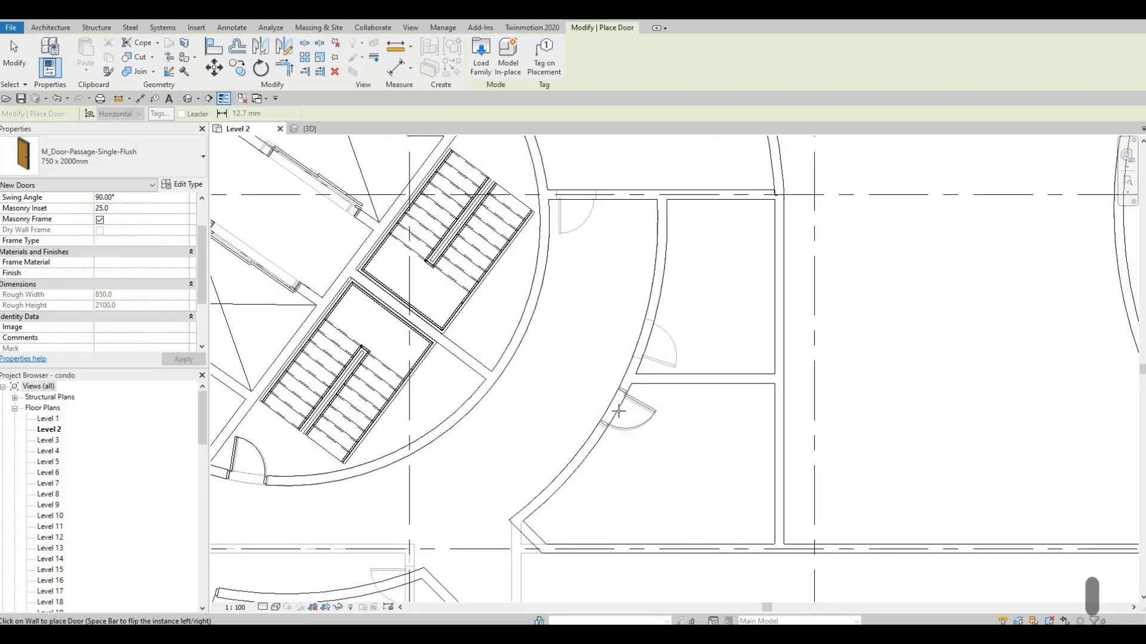
{"action": "left_click", "coordinate": [643, 337]}
Place single-flush doors in the grid 3 wall beside the core, the core's upper curved wall and the ring-shaped room's end wall.
{"action": "middle_click_drag", "start_coordinate": [578, 290], "coordinate": [571, 366]}
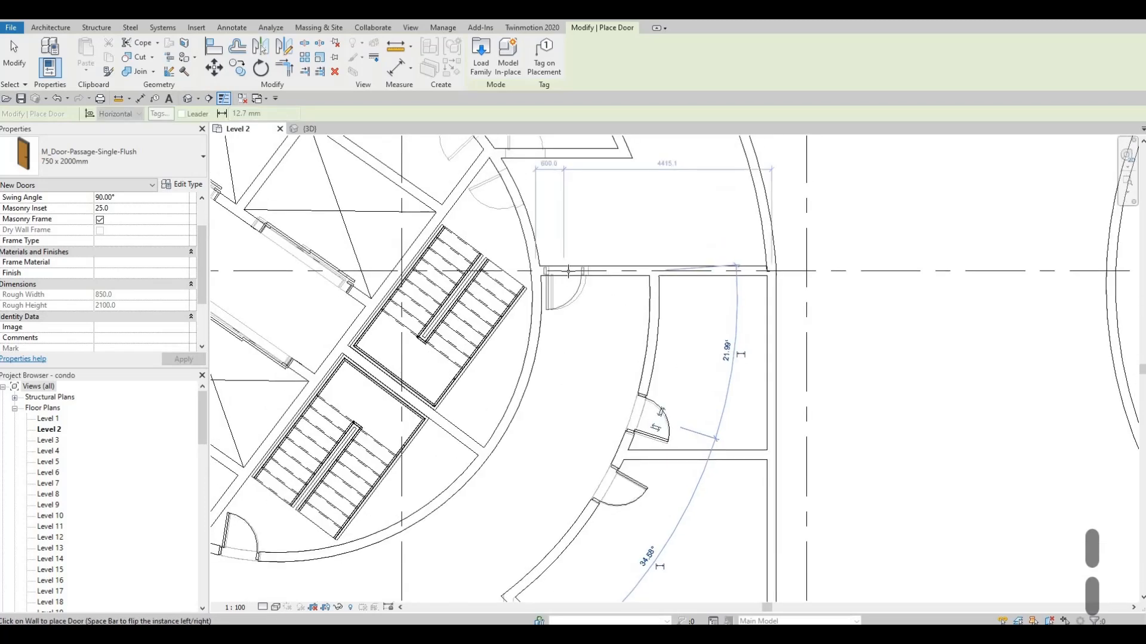
{"action": "left_click", "coordinate": [568, 274]}
{"action": "middle_click_drag", "start_coordinate": [500, 189], "coordinate": [601, 302]}
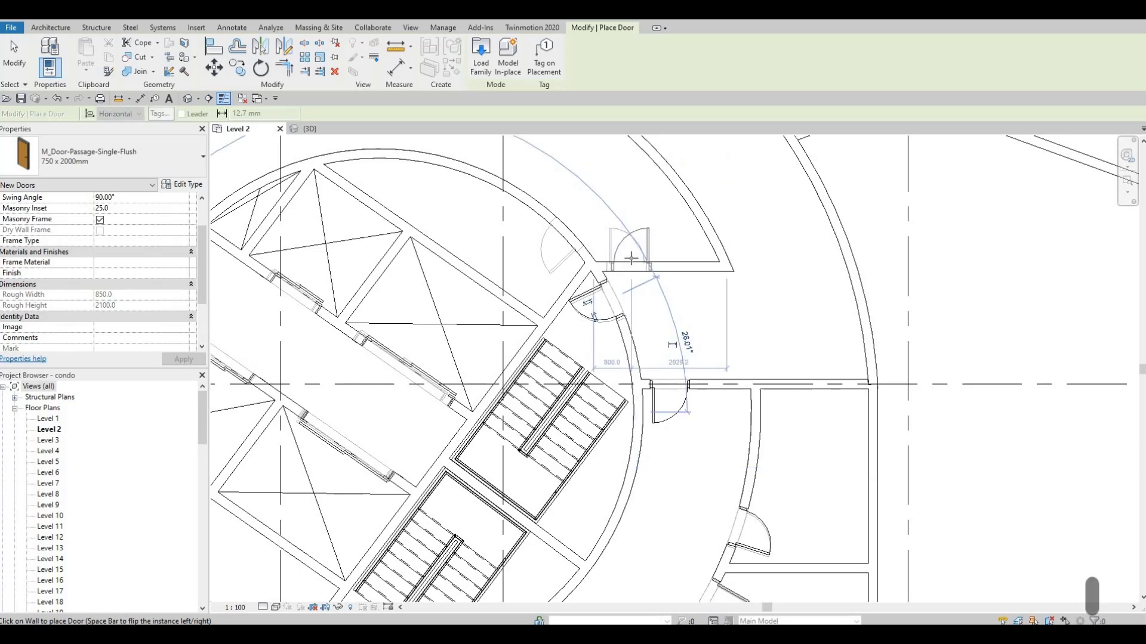
{"action": "left_click", "coordinate": [603, 259]}
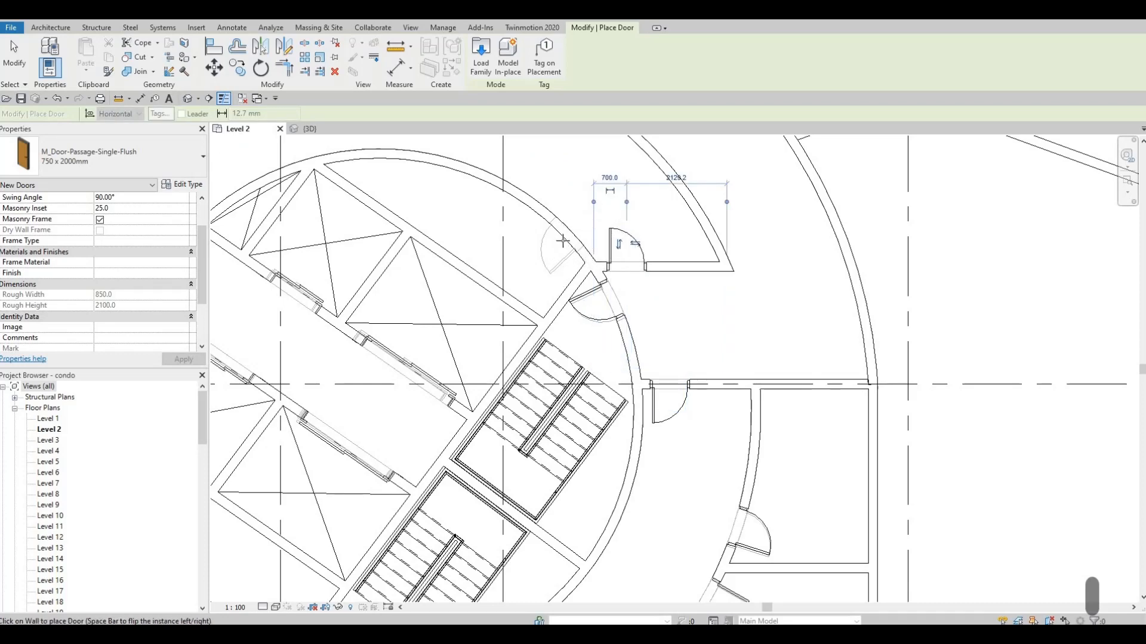
Place single-flush doors in the outer ring wall's far end, the upper stair lobby partition and the curved wall above that lobby.
{"action": "scroll", "coordinate": [612, 309], "scroll_direction": "down", "scroll_amount": 3}
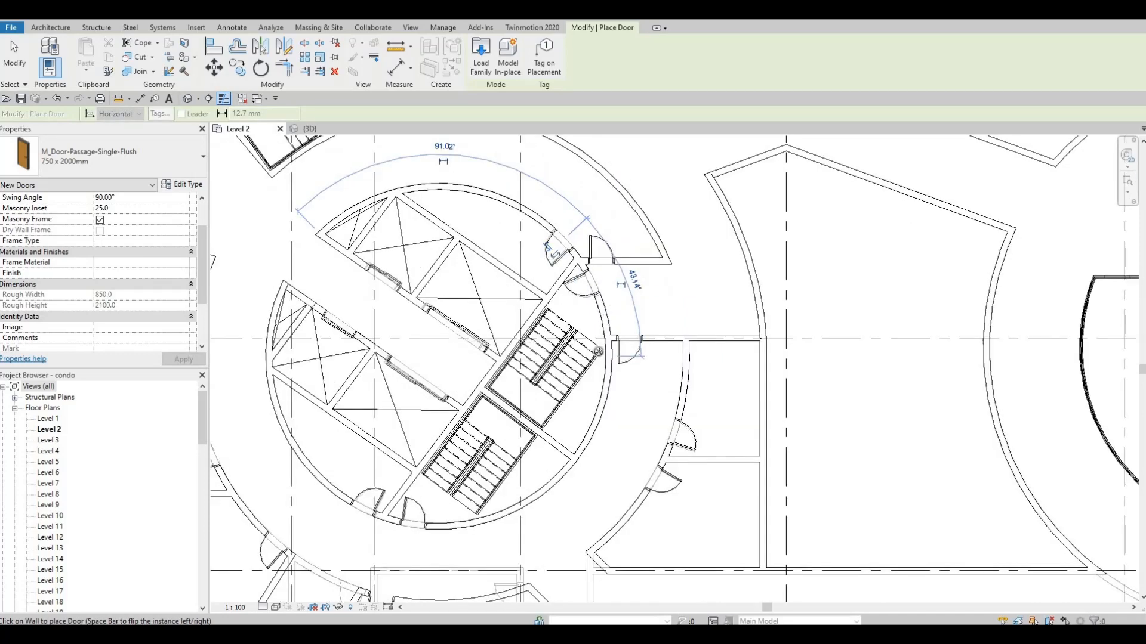
{"action": "middle_click_drag", "start_coordinate": [688, 209], "coordinate": [672, 287]}
{"action": "scroll", "coordinate": [669, 290], "scroll_direction": "up", "scroll_amount": 2}
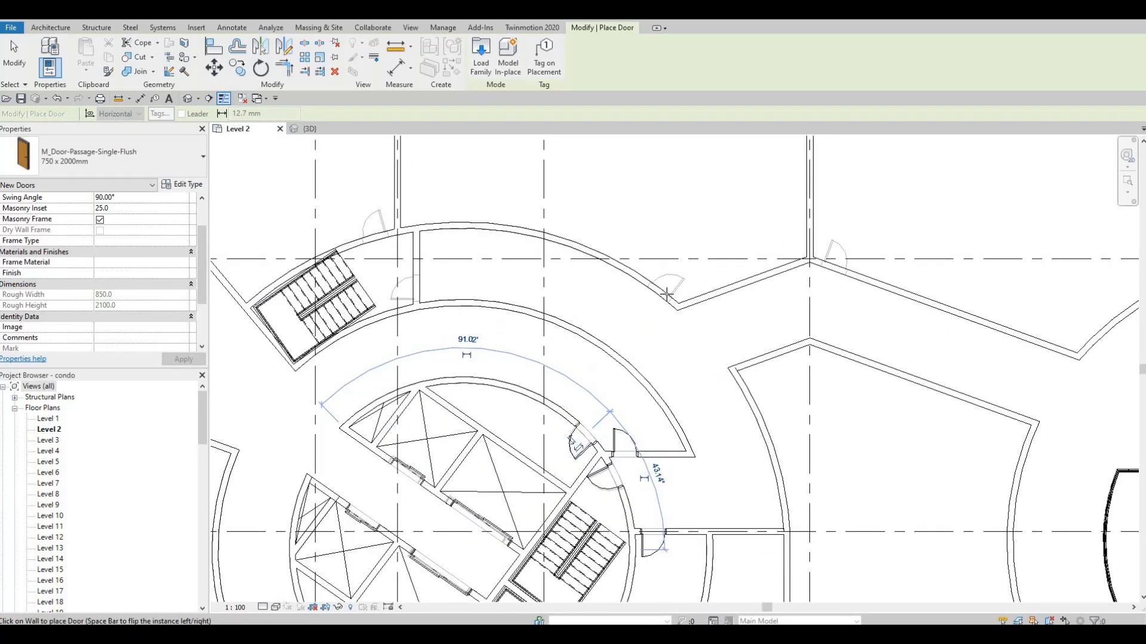
{"action": "left_click", "coordinate": [415, 285]}
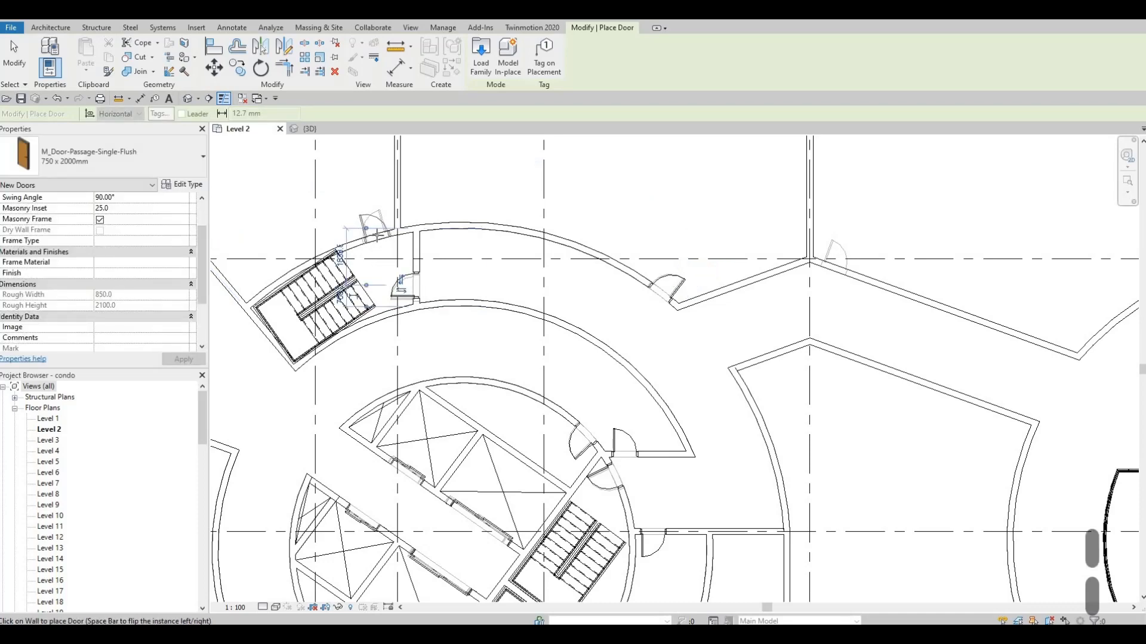
{"action": "left_click", "coordinate": [376, 244]}
Place a single-flush door in the sloping corridor wall just past its corner on grid 2, matching the underlay.
{"action": "middle_click_drag", "start_coordinate": [496, 272], "coordinate": [715, 317]}
{"action": "scroll", "coordinate": [715, 316], "scroll_direction": "down", "scroll_amount": 2}
{"action": "middle_click_drag", "start_coordinate": [976, 312], "coordinate": [850, 306]}
{"action": "scroll", "coordinate": [850, 307], "scroll_direction": "up", "scroll_amount": 2}
{"action": "left_click", "coordinate": [846, 309]}
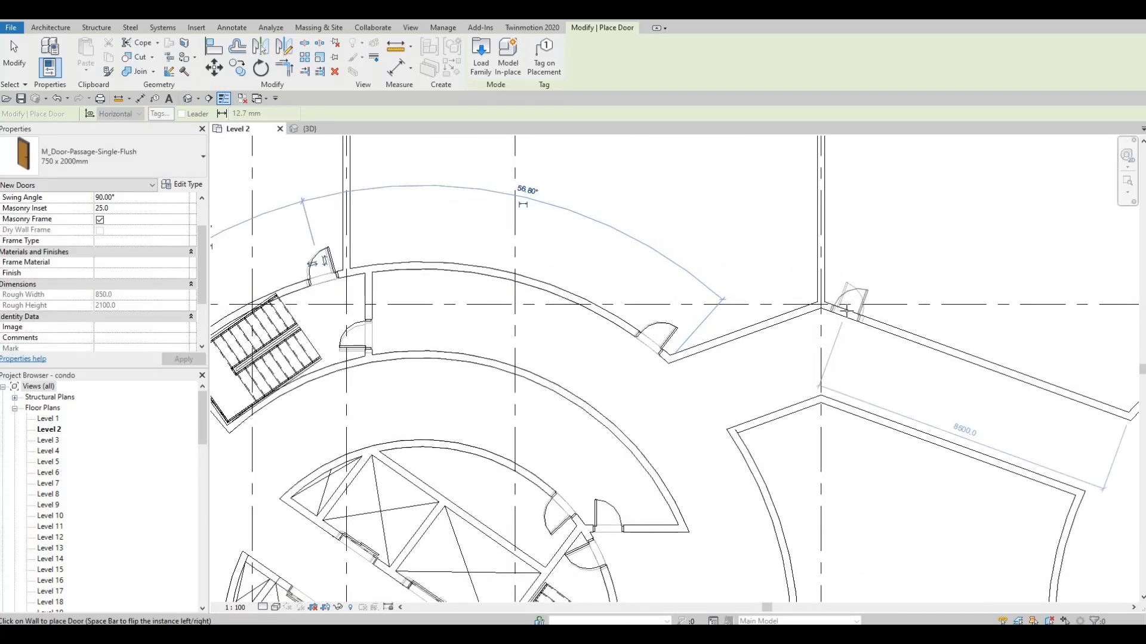
{"action": "scroll", "coordinate": [845, 351], "scroll_direction": "down", "scroll_amount": 6}
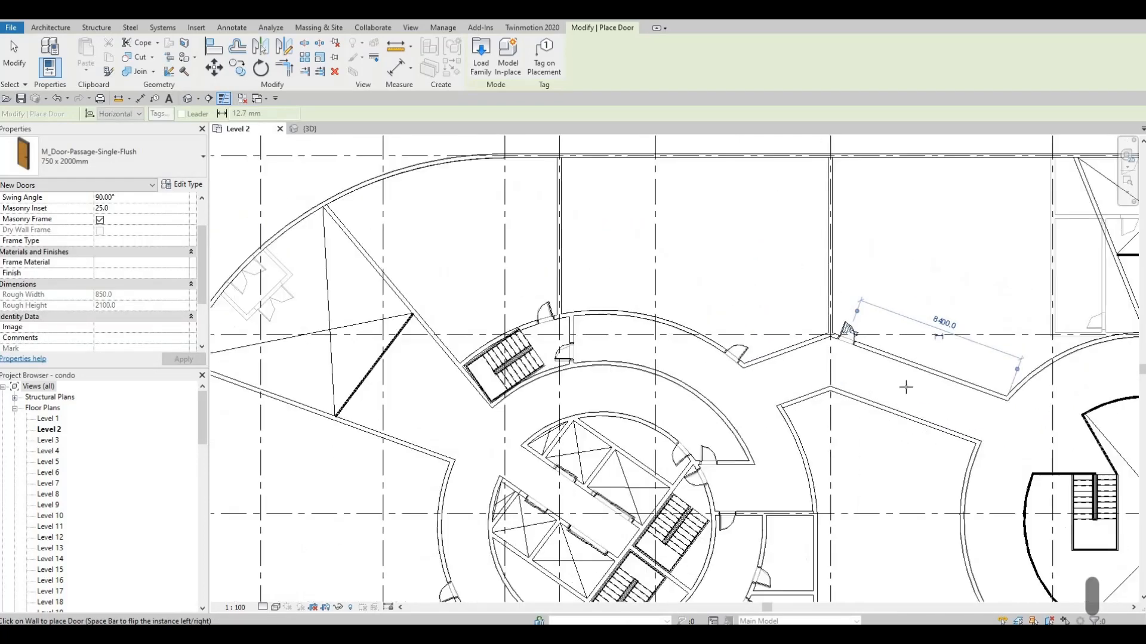
Place single-flush doors in the straight corridor wall opposite the elevators, one on each side of the room partition, matching the underlay.
{"action": "scroll", "coordinate": [880, 389], "scroll_direction": "up", "scroll_amount": 4}
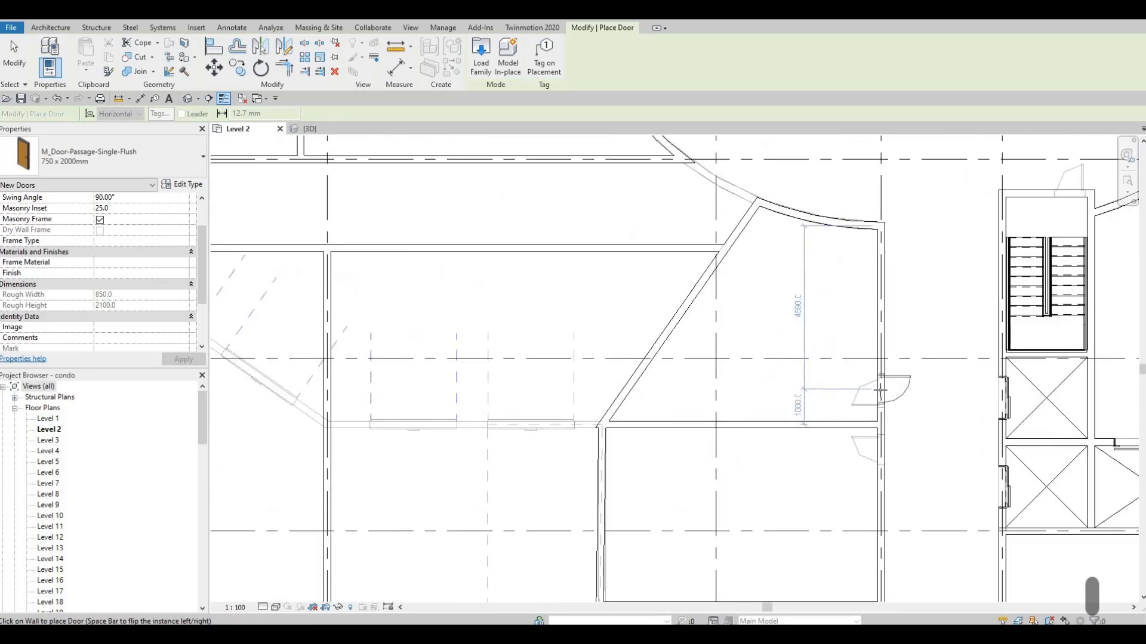
{"action": "left_click", "coordinate": [880, 391]}
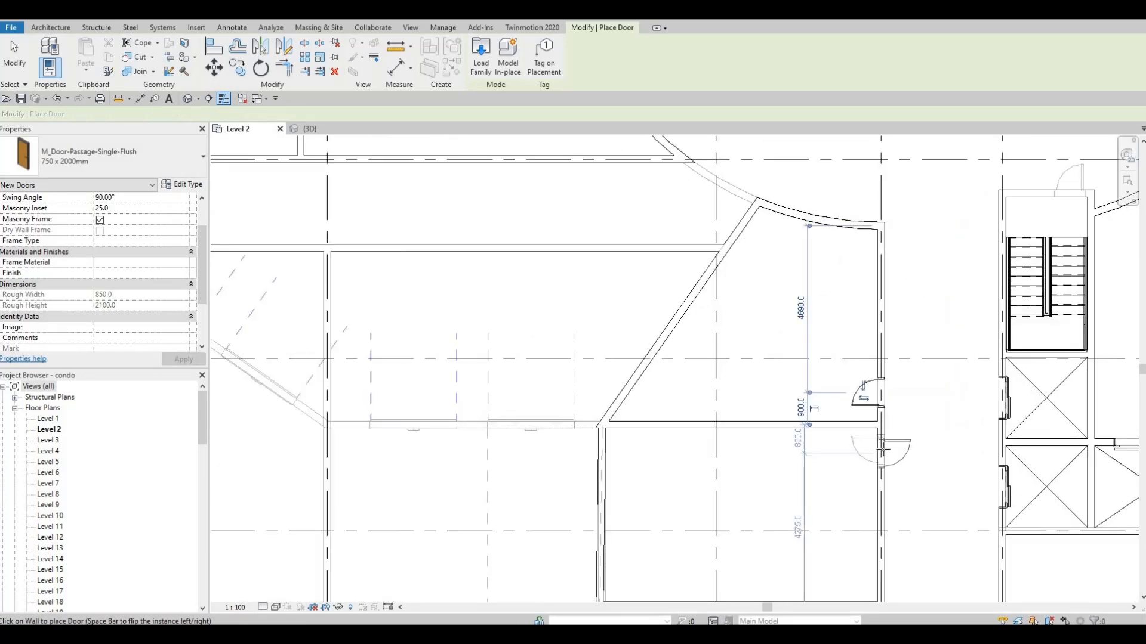
{"action": "key", "text": "space"}
{"action": "key", "text": "space"}
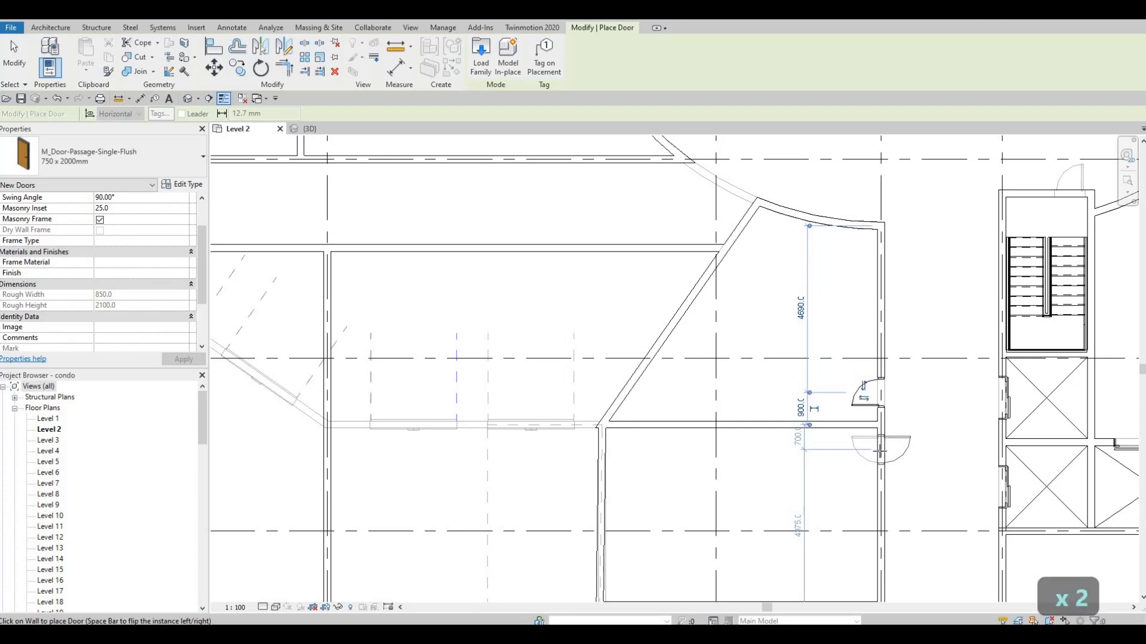
{"action": "left_click", "coordinate": [880, 451]}
{"action": "middle_click_drag", "start_coordinate": [929, 445], "coordinate": [770, 394]}
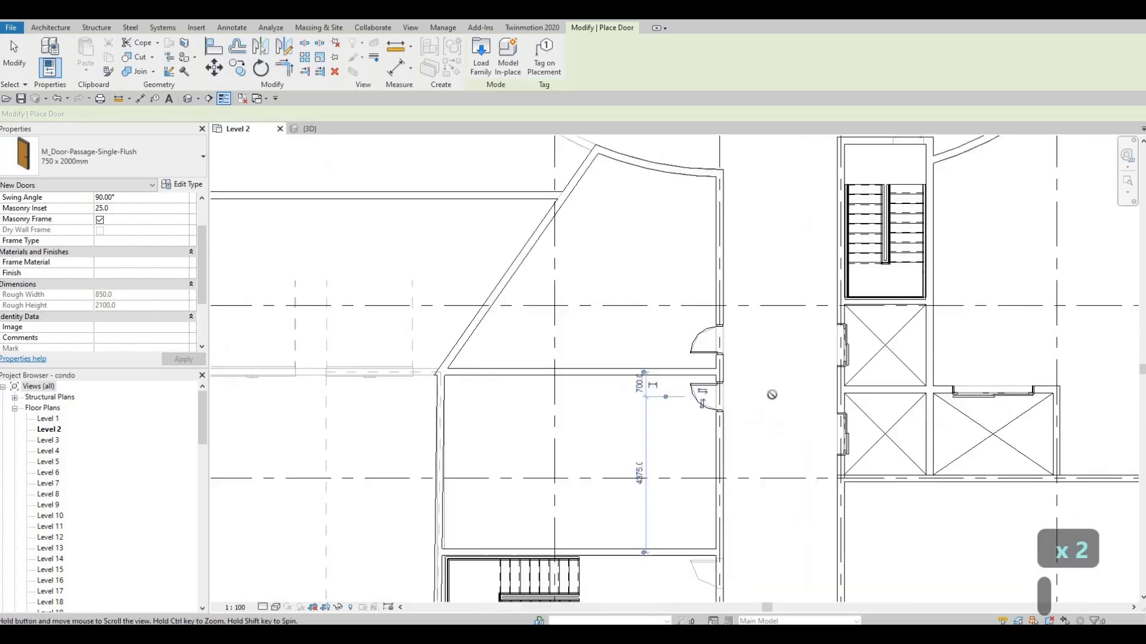
Place a single-flush door in the upper end wall of the stair enclosure above the elevators, matching the underlay.
{"action": "scroll", "coordinate": [770, 358], "scroll_direction": "down", "scroll_amount": 2}
{"action": "middle_click_drag", "start_coordinate": [823, 250], "coordinate": [770, 352]}
{"action": "scroll", "coordinate": [796, 322], "scroll_direction": "up", "scroll_amount": 2}
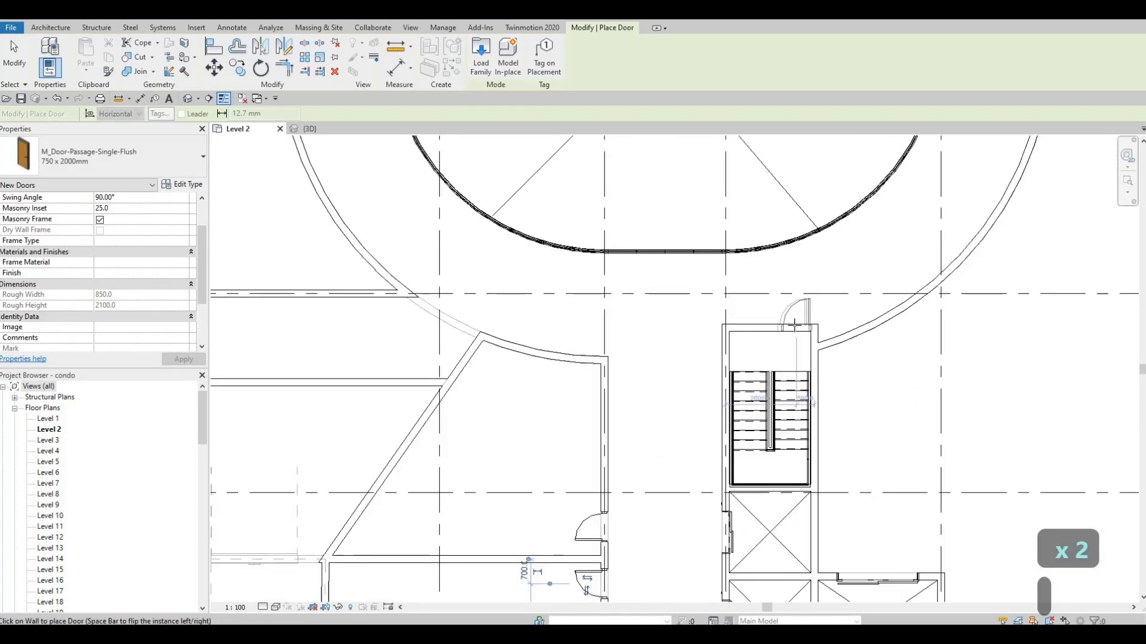
{"action": "left_click", "coordinate": [790, 326]}
{"action": "scroll", "coordinate": [737, 285], "scroll_direction": "down", "scroll_amount": 2}
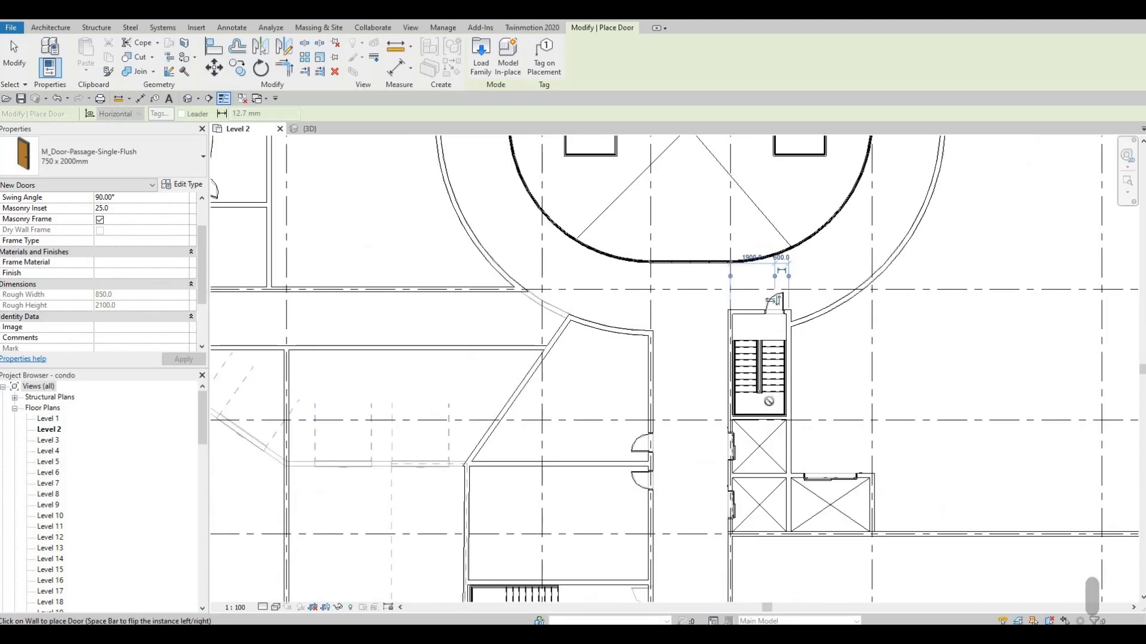
Place a single-flush door in the oval atrium's upper curved wall, just beside the straight partition at grid 2.
{"action": "middle_click_drag", "start_coordinate": [806, 240], "coordinate": [773, 407]}
{"action": "scroll", "coordinate": [773, 407], "scroll_direction": "down", "scroll_amount": 2}
{"action": "middle_click_drag", "start_coordinate": [758, 298], "coordinate": [745, 338]}
{"action": "scroll", "coordinate": [746, 338], "scroll_direction": "up", "scroll_amount": 3}
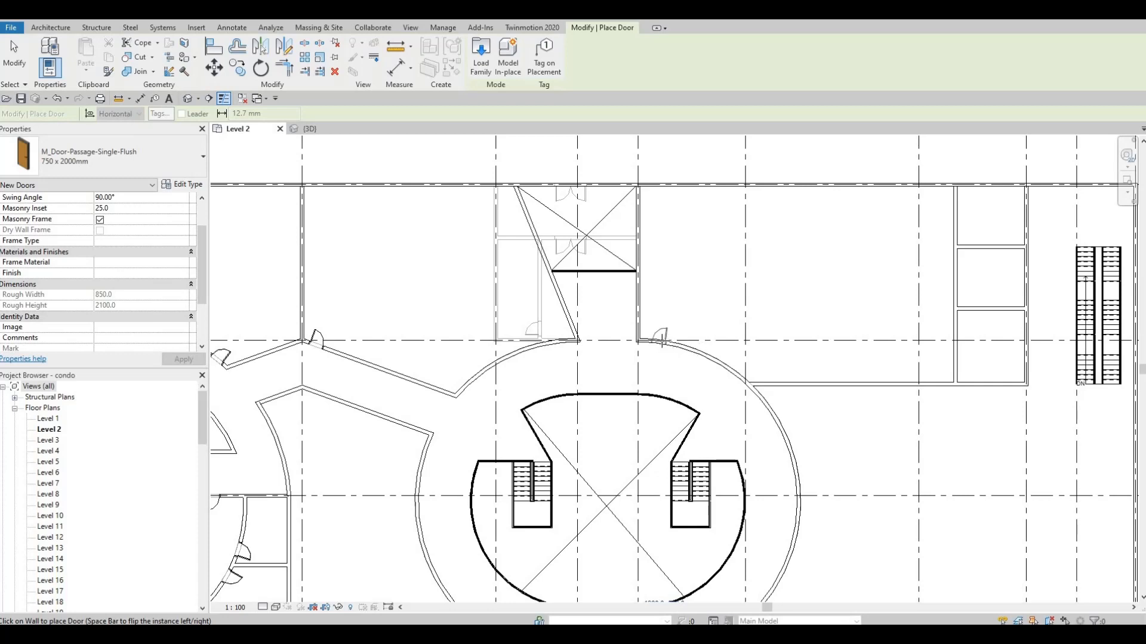
{"action": "key", "text": "space"}
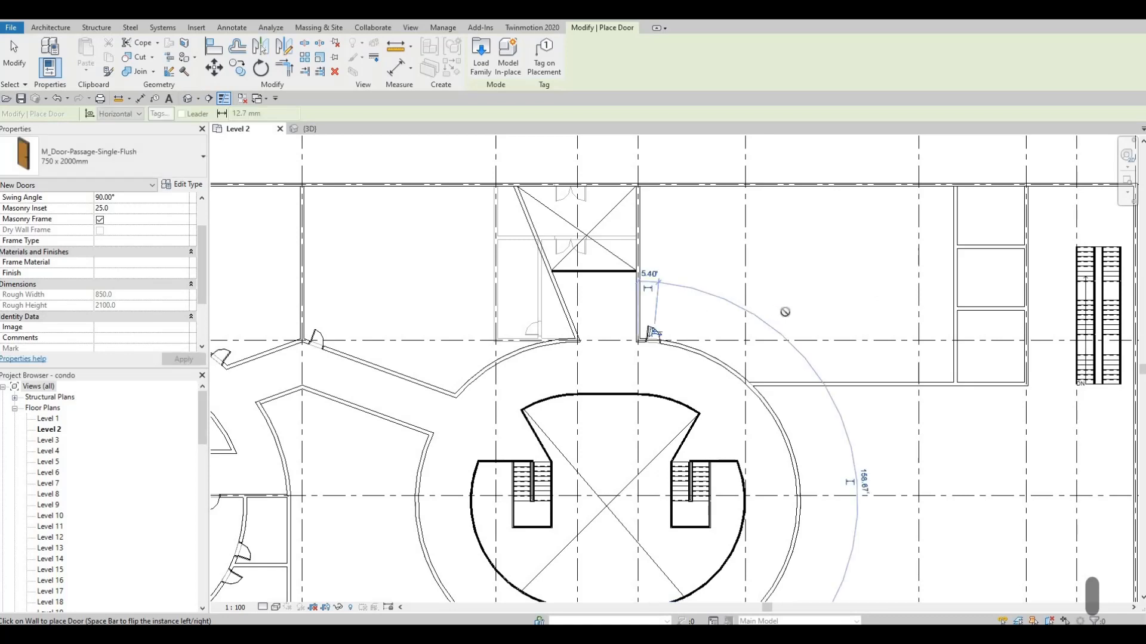
Place single-flush doors in the shared front wall of the three small rooms near the paired stairs, one per room.
{"action": "middle_click_drag", "start_coordinate": [945, 319], "coordinate": [786, 323]}
{"action": "scroll", "coordinate": [772, 305], "scroll_direction": "up", "scroll_amount": 1}
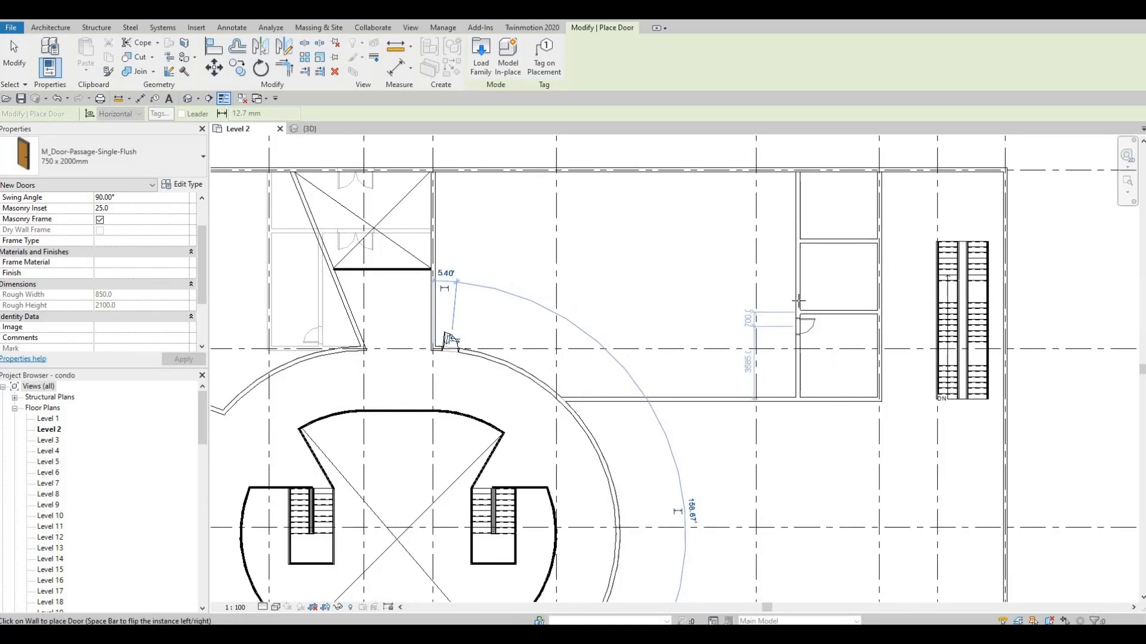
{"action": "left_click", "coordinate": [798, 322]}
{"action": "left_click", "coordinate": [799, 301]}
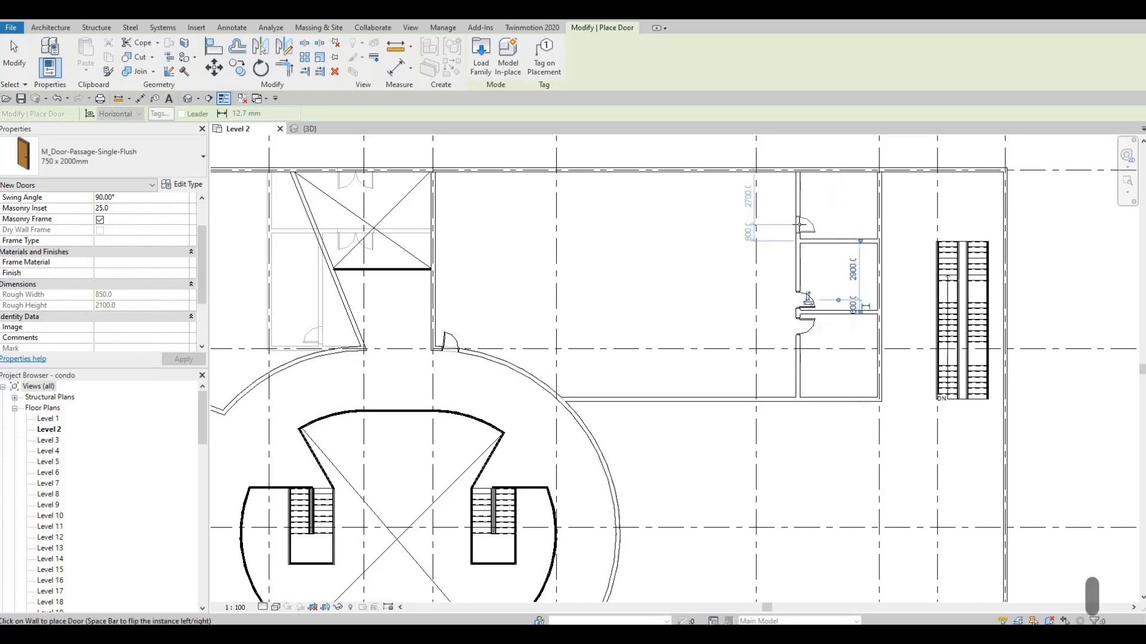
{"action": "left_click", "coordinate": [802, 230]}
{"action": "key", "text": "Escape"}
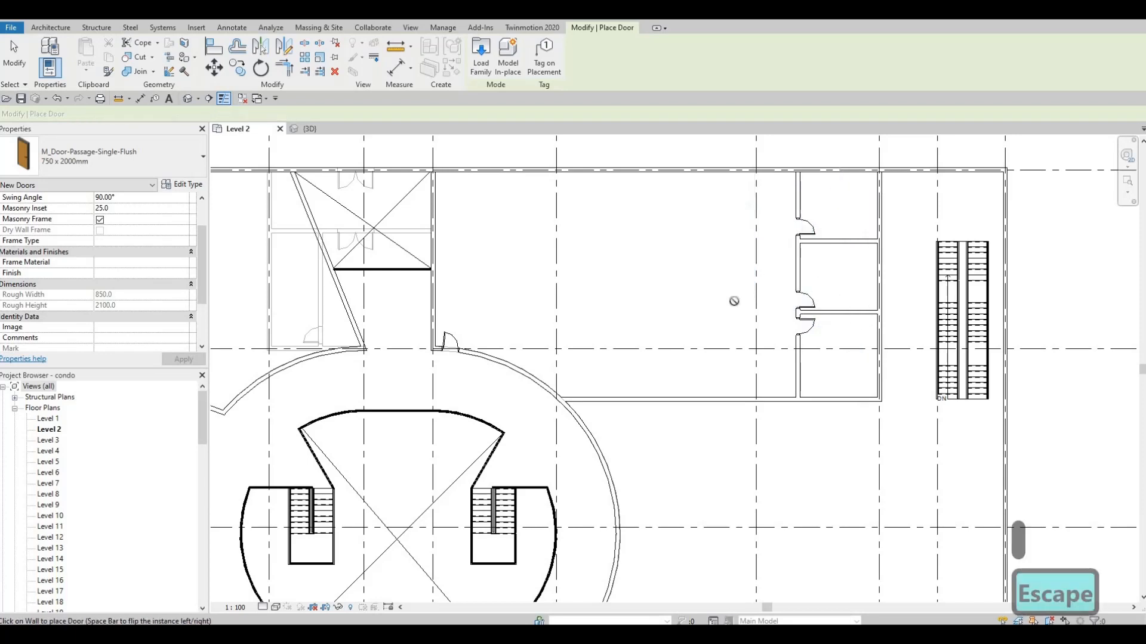
Place a single-flush door in the curved wall between the atrium and the central room, near its corner with the sloping corridor wall.
{"action": "middle_click_drag", "start_coordinate": [694, 345], "coordinate": [908, 300]}
{"action": "scroll", "coordinate": [871, 296], "scroll_direction": "down", "scroll_amount": 2}
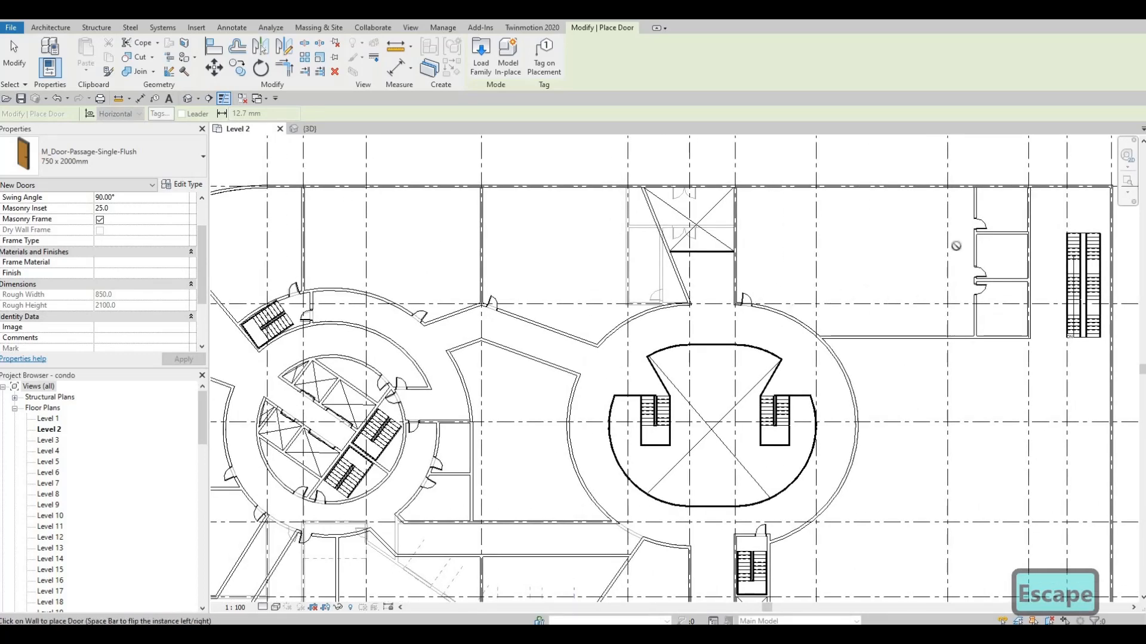
{"action": "middle_click_drag", "start_coordinate": [955, 246], "coordinate": [1008, 233]}
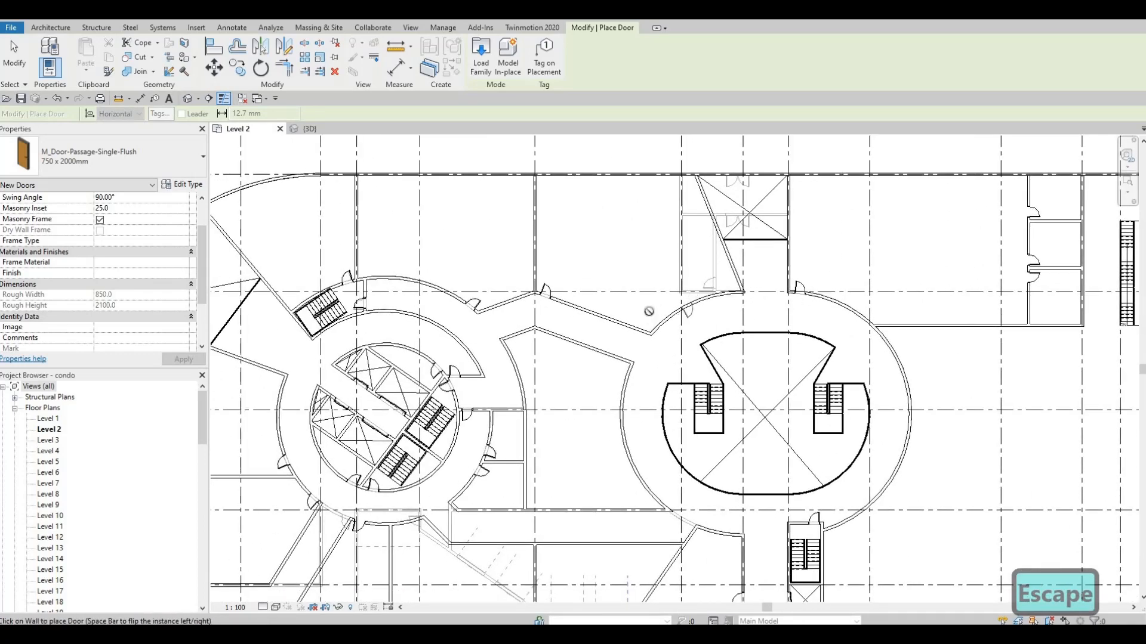
{"action": "scroll", "coordinate": [646, 310], "scroll_direction": "up", "scroll_amount": 2}
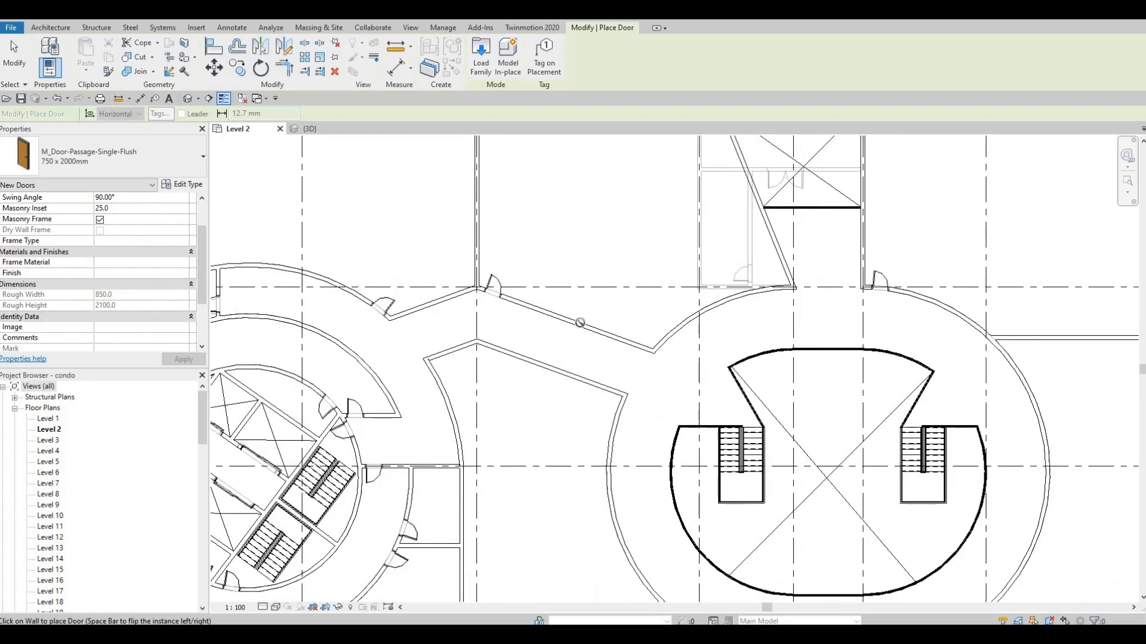
{"action": "scroll", "coordinate": [620, 336], "scroll_direction": "down", "scroll_amount": 1}
{"action": "scroll", "coordinate": [537, 387], "scroll_direction": "down", "scroll_amount": 1}
{"action": "middle_click_drag", "start_coordinate": [533, 390], "coordinate": [609, 274]}
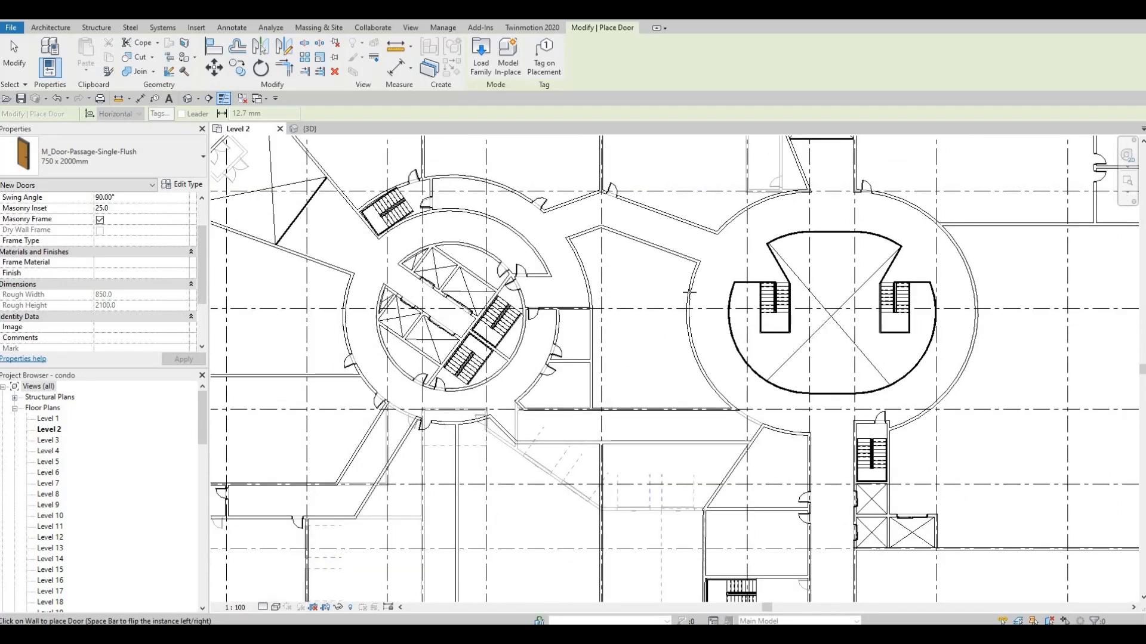
{"action": "scroll", "coordinate": [694, 276], "scroll_direction": "up", "scroll_amount": 1}
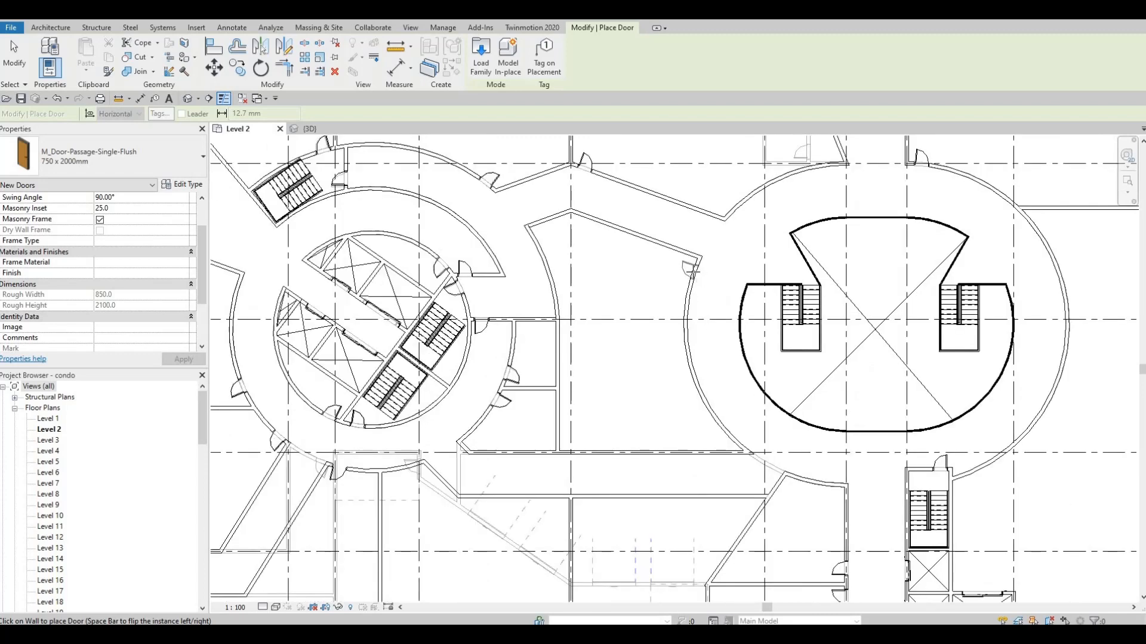
{"action": "key", "text": "Escape"}
{"action": "key", "text": "Escape"}
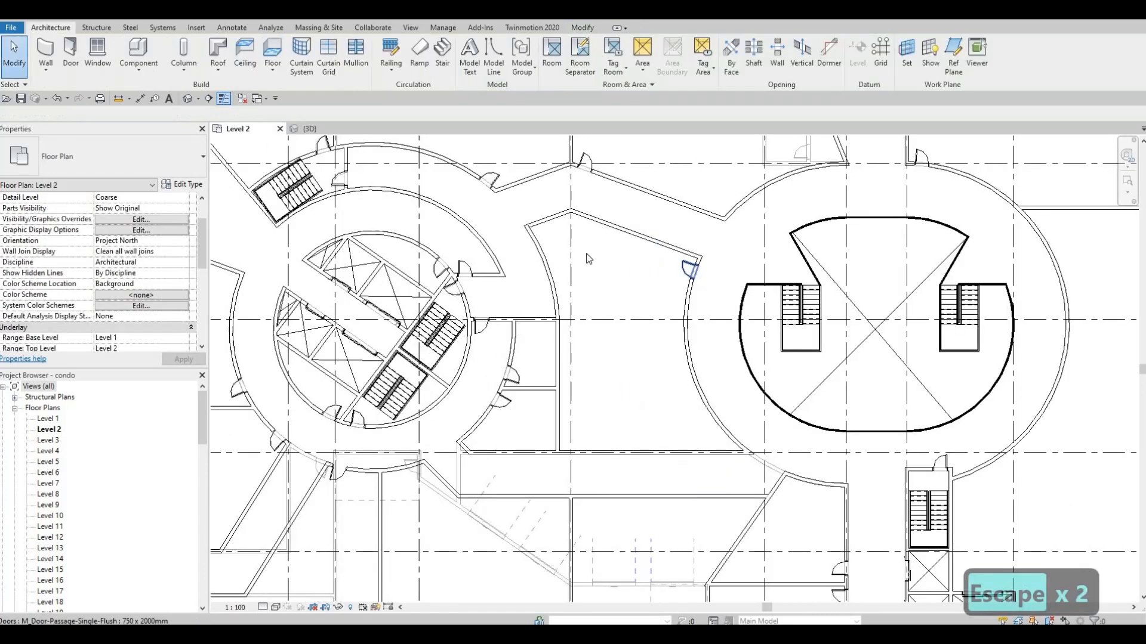
Delete the sloping corridor wall's door near grid 2 and place a matching door in the atrium's curved wall just past the corridor corner.
{"action": "middle_click_drag", "start_coordinate": [595, 165], "coordinate": [576, 233]}
{"action": "key", "text": "Escape"}
{"action": "left_click", "coordinate": [582, 234]}
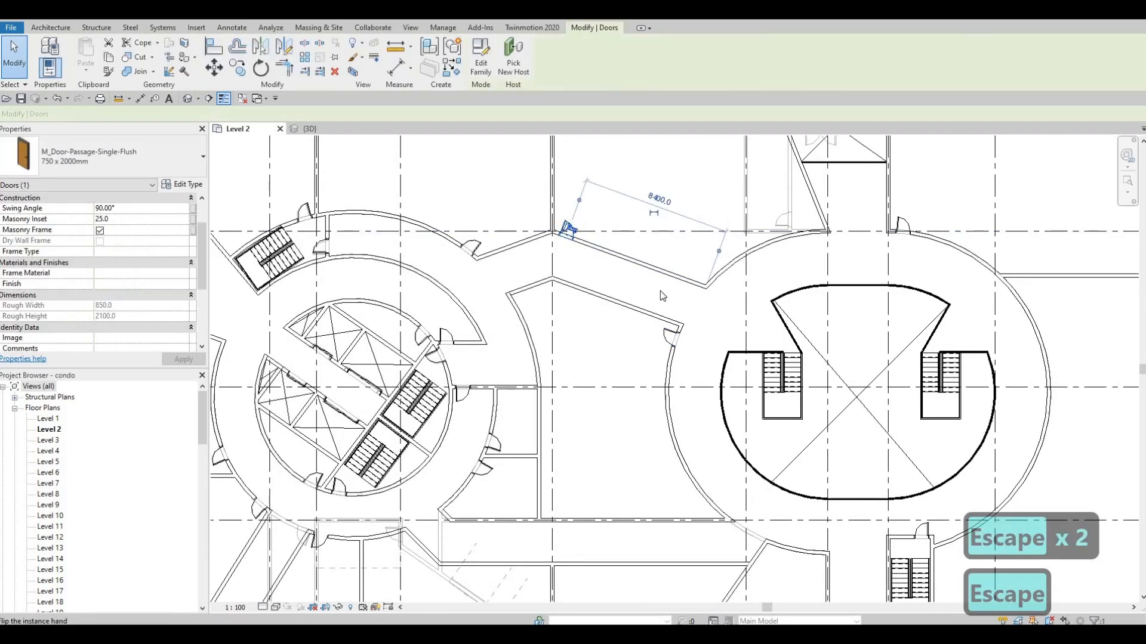
{"action": "key", "text": "Delete"}
{"action": "key", "text": "c"}
{"action": "key", "text": "s"}
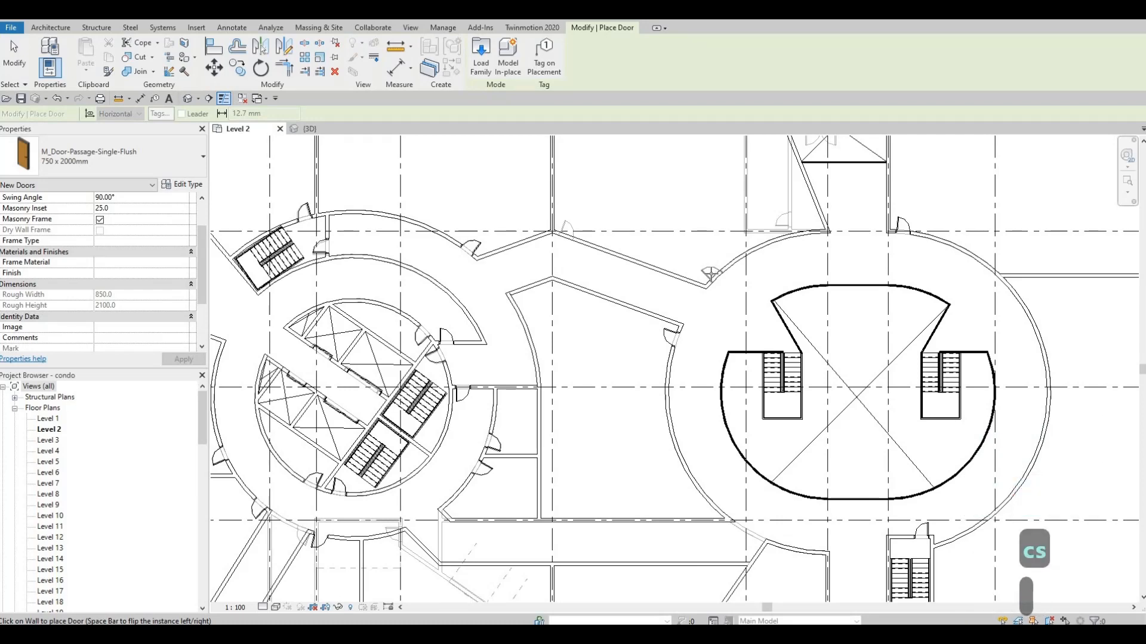
{"action": "key", "text": "Escape"}
Place a single-flush door in the atrium's outer curved wall on the large open space's side, just below the straight partition.
{"action": "middle_click_drag", "start_coordinate": [1024, 224], "coordinate": [826, 242]}
{"action": "scroll", "coordinate": [825, 241], "scroll_direction": "down", "scroll_amount": 2}
{"action": "scroll", "coordinate": [836, 325], "scroll_direction": "down", "scroll_amount": 1}
{"action": "middle_click_drag", "start_coordinate": [836, 324], "coordinate": [859, 203]}
{"action": "middle_click_drag", "start_coordinate": [872, 271], "coordinate": [798, 366]}
{"action": "middle_click_drag", "start_coordinate": [820, 325], "coordinate": [796, 366]}
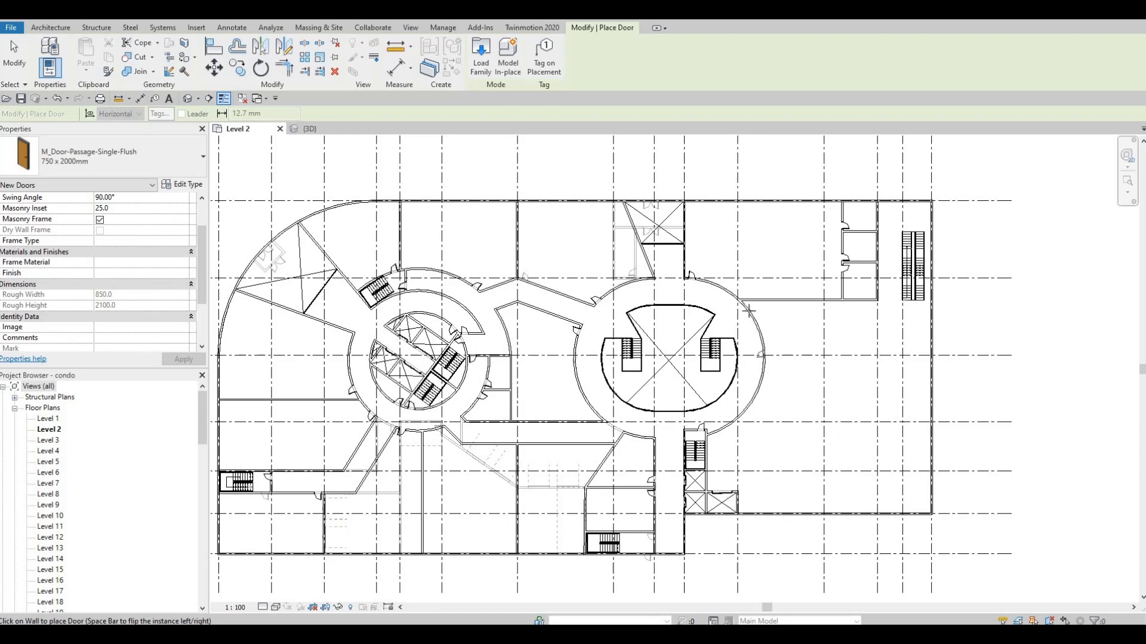
{"action": "scroll", "coordinate": [750, 310], "scroll_direction": "up", "scroll_amount": 3}
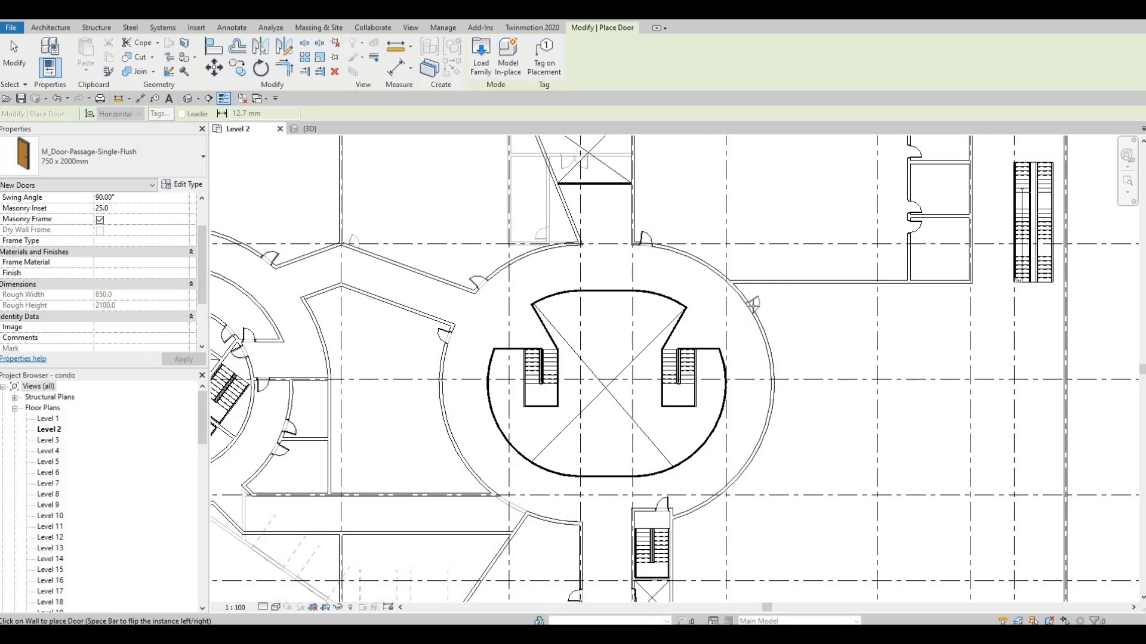
{"action": "key", "text": "Escape"}
Place a single-flush door in the corridor wall of the lower stair lobby between grids 6 and 7.
{"action": "scroll", "coordinate": [721, 382], "scroll_direction": "down", "scroll_amount": 4}
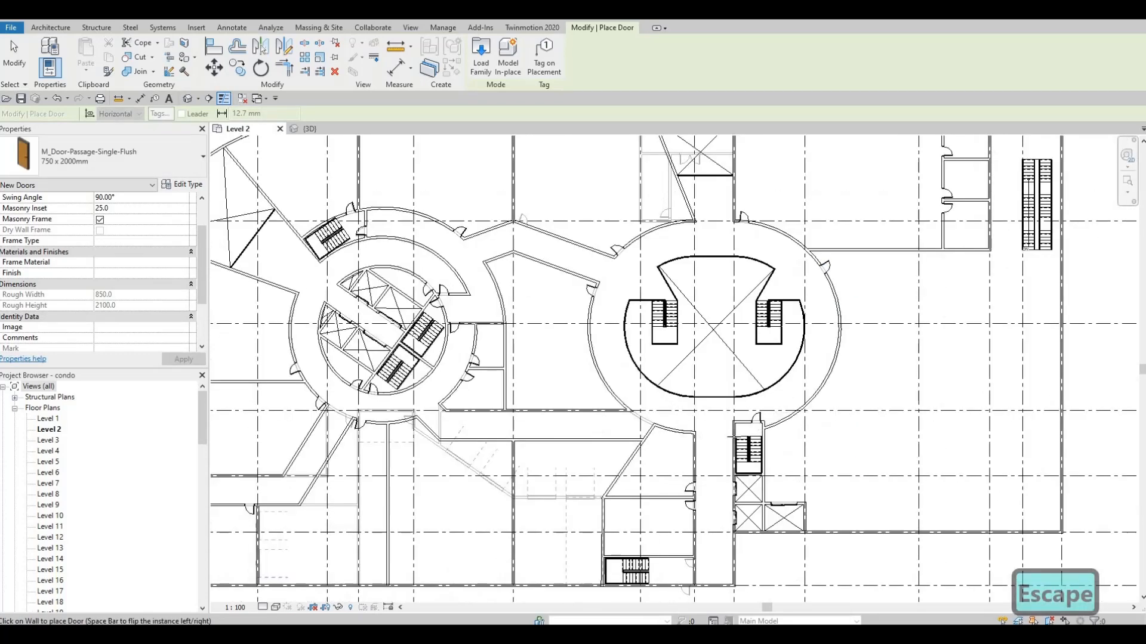
{"action": "scroll", "coordinate": [721, 399], "scroll_direction": "down", "scroll_amount": 2}
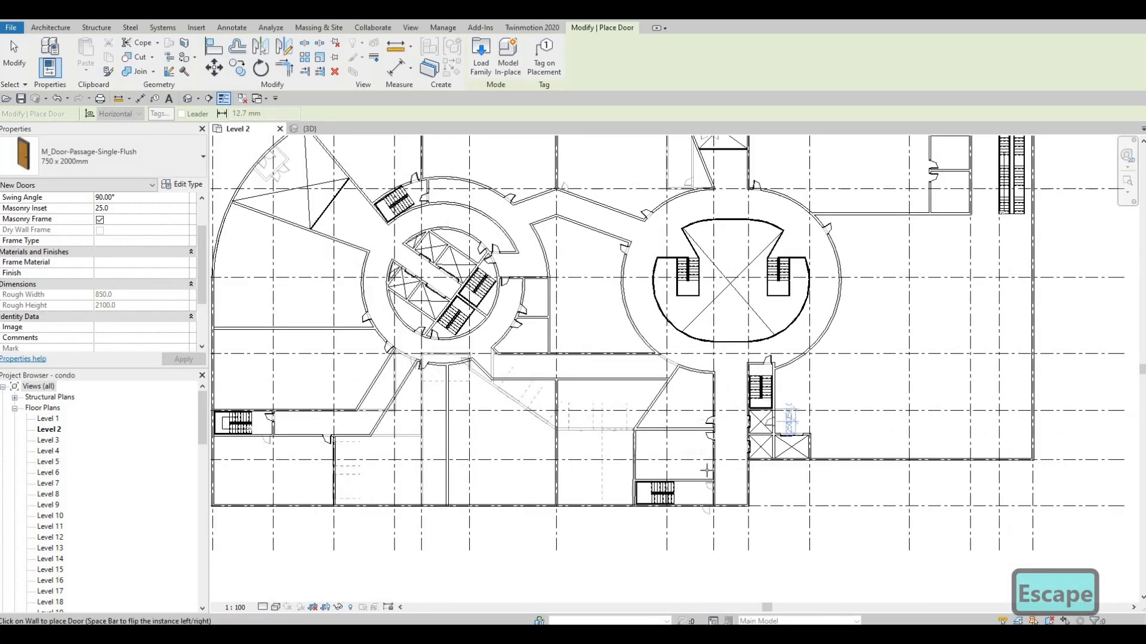
{"action": "scroll", "coordinate": [706, 485], "scroll_direction": "up", "scroll_amount": 5}
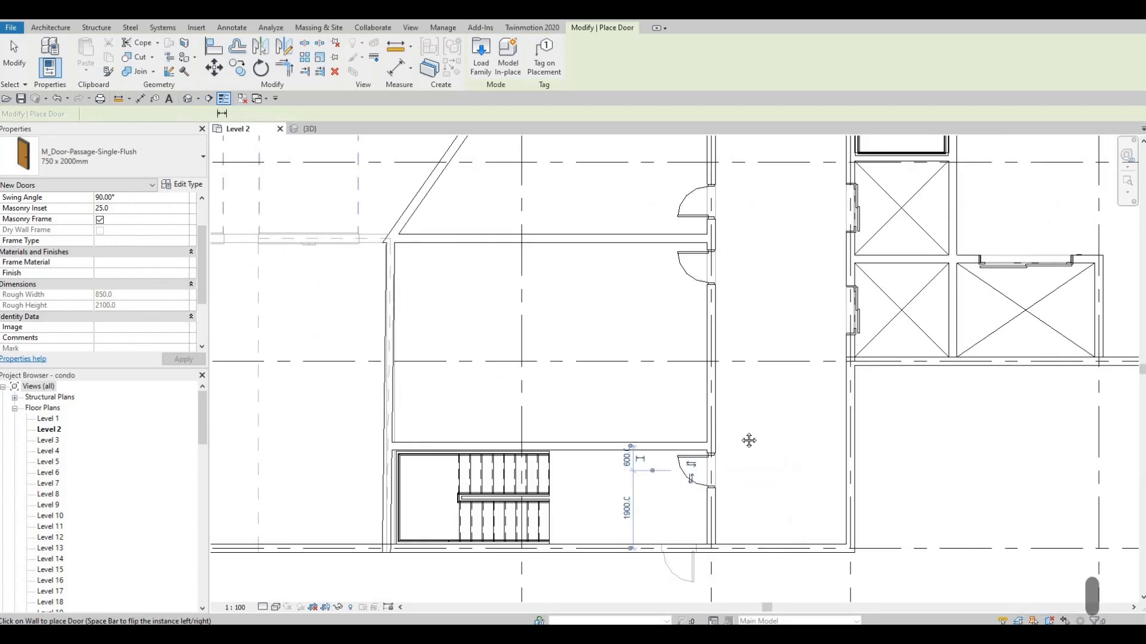
Check the Level 2 walls around the circular core, the atrium and the outer rooms for missing doors.
{"action": "scroll", "coordinate": [770, 453], "scroll_direction": "down", "scroll_amount": 3}
{"action": "scroll", "coordinate": [821, 471], "scroll_direction": "down", "scroll_amount": 2}
{"action": "middle_click_drag", "start_coordinate": [686, 546], "coordinate": [925, 555]}
{"action": "scroll", "coordinate": [742, 487], "scroll_direction": "down", "scroll_amount": 1}
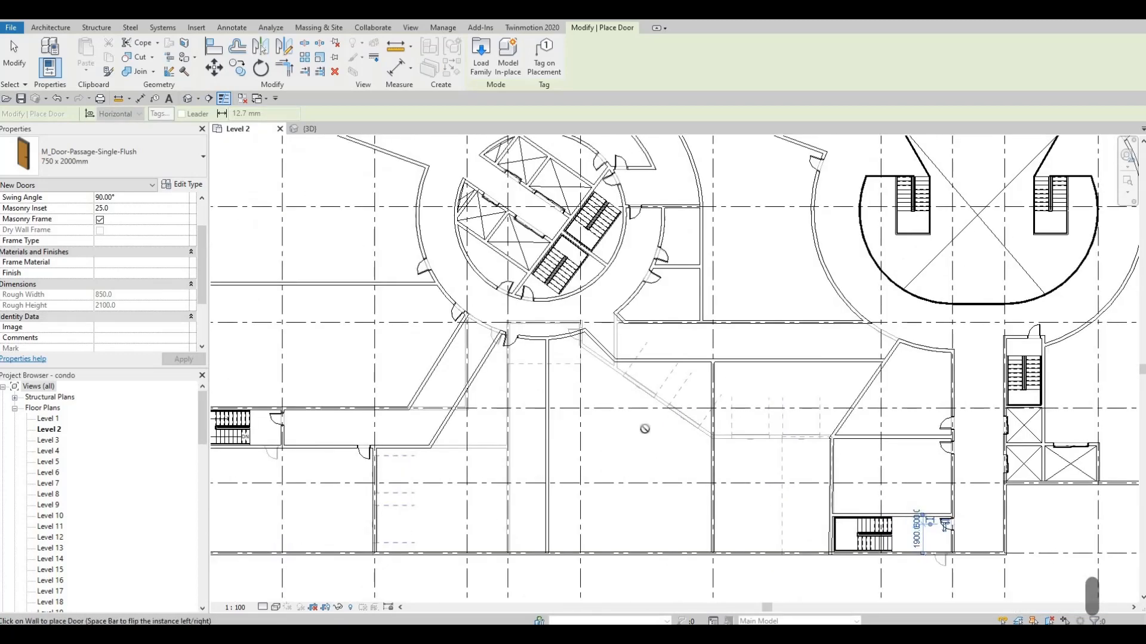
{"action": "middle_click_drag", "start_coordinate": [588, 370], "coordinate": [655, 459]}
{"action": "middle_click_drag", "start_coordinate": [550, 452], "coordinate": [611, 437]}
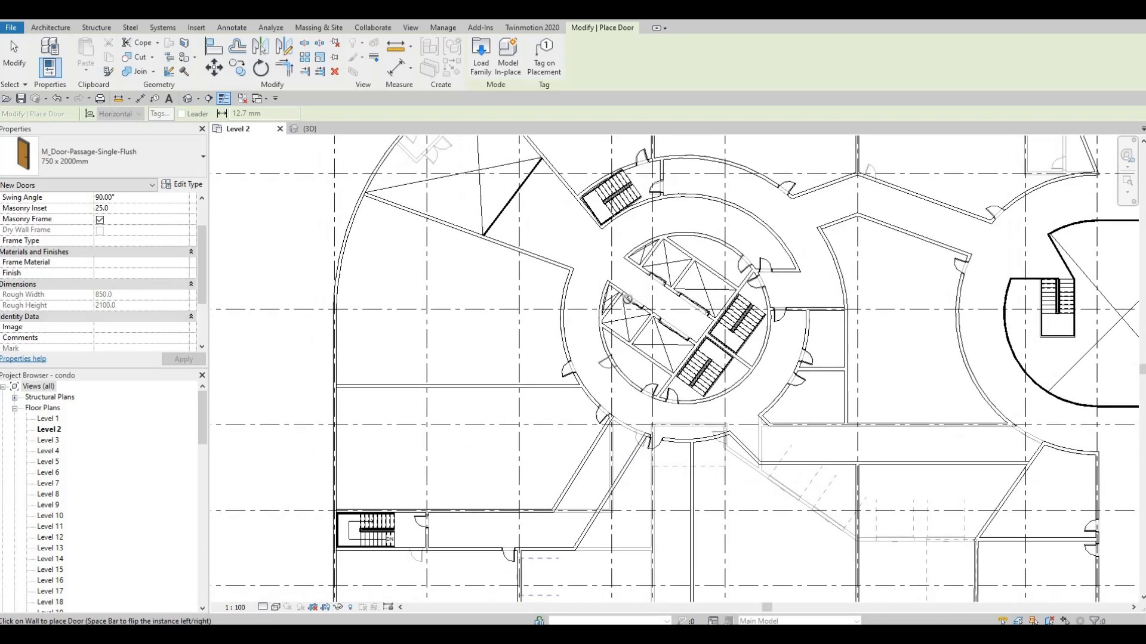
{"action": "middle_click_drag", "start_coordinate": [667, 173], "coordinate": [623, 293]}
{"action": "scroll", "coordinate": [623, 293], "scroll_direction": "up", "scroll_amount": 2}
{"action": "middle_click_drag", "start_coordinate": [827, 294], "coordinate": [636, 317]}
{"action": "scroll", "coordinate": [637, 317], "scroll_direction": "down", "scroll_amount": 2}
{"action": "middle_click_drag", "start_coordinate": [833, 381], "coordinate": [677, 349]}
{"action": "scroll", "coordinate": [677, 349], "scroll_direction": "down", "scroll_amount": 2}
{"action": "middle_click_drag", "start_coordinate": [827, 315], "coordinate": [775, 311]}
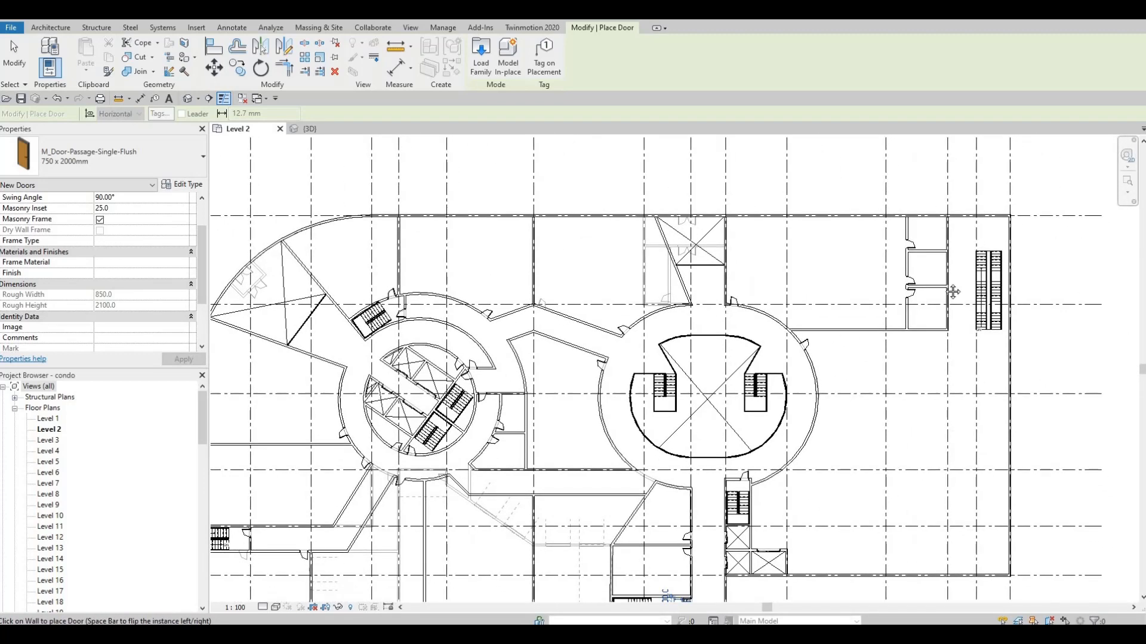
{"action": "scroll", "coordinate": [919, 282], "scroll_direction": "down", "scroll_amount": 2}
{"action": "key", "text": "Escape"}
{"action": "key", "text": "Escape"}
Place tagged rooms in the three spaces along grid 1, the large room beside the three small rooms, and the large space beyond the atrium.
{"action": "scroll", "coordinate": [297, 150], "scroll_direction": "up", "scroll_amount": 1}
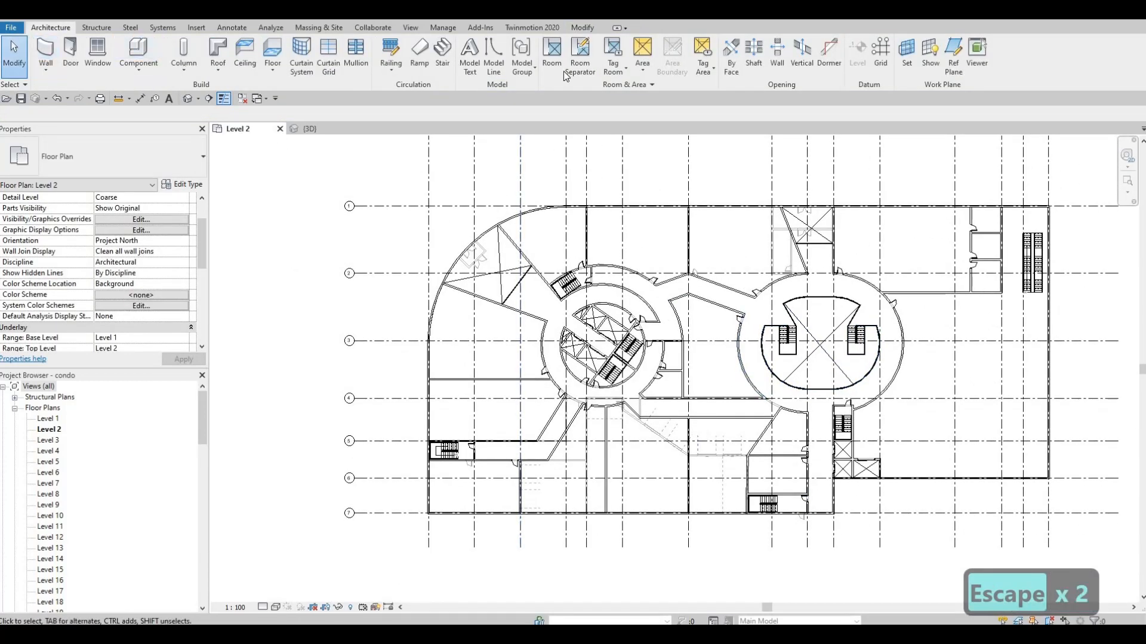
{"action": "left_click", "coordinate": [549, 60]}
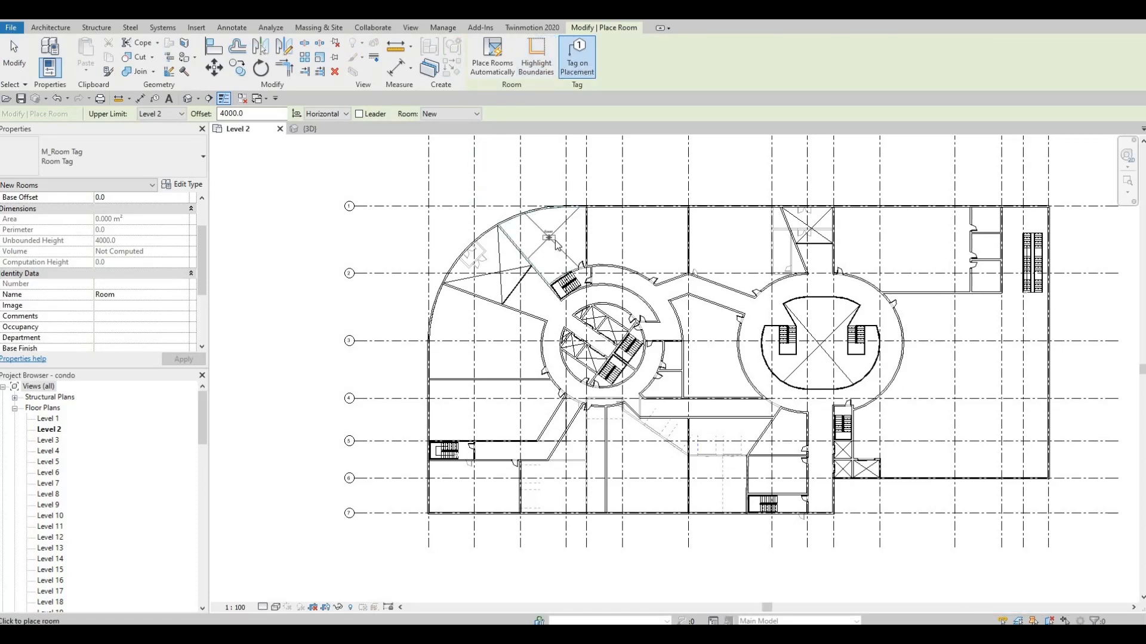
{"action": "scroll", "coordinate": [549, 238], "scroll_direction": "up", "scroll_amount": 1}
{"action": "left_click", "coordinate": [555, 241]}
{"action": "left_click", "coordinate": [667, 234]}
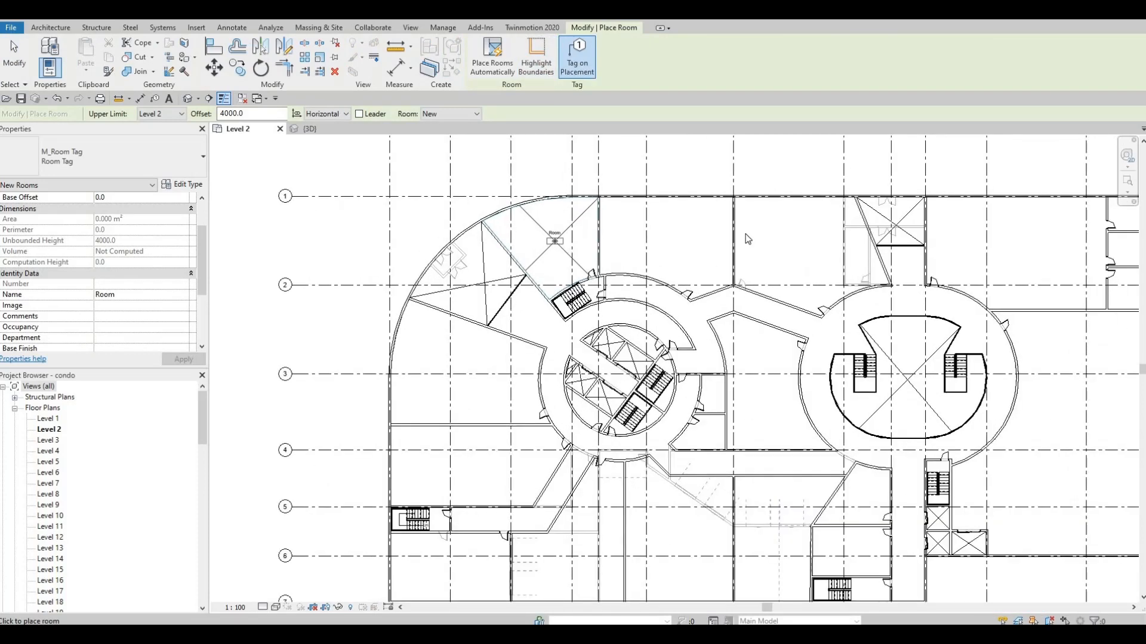
{"action": "left_click", "coordinate": [791, 233]}
{"action": "middle_click_drag", "start_coordinate": [952, 241], "coordinate": [680, 256]}
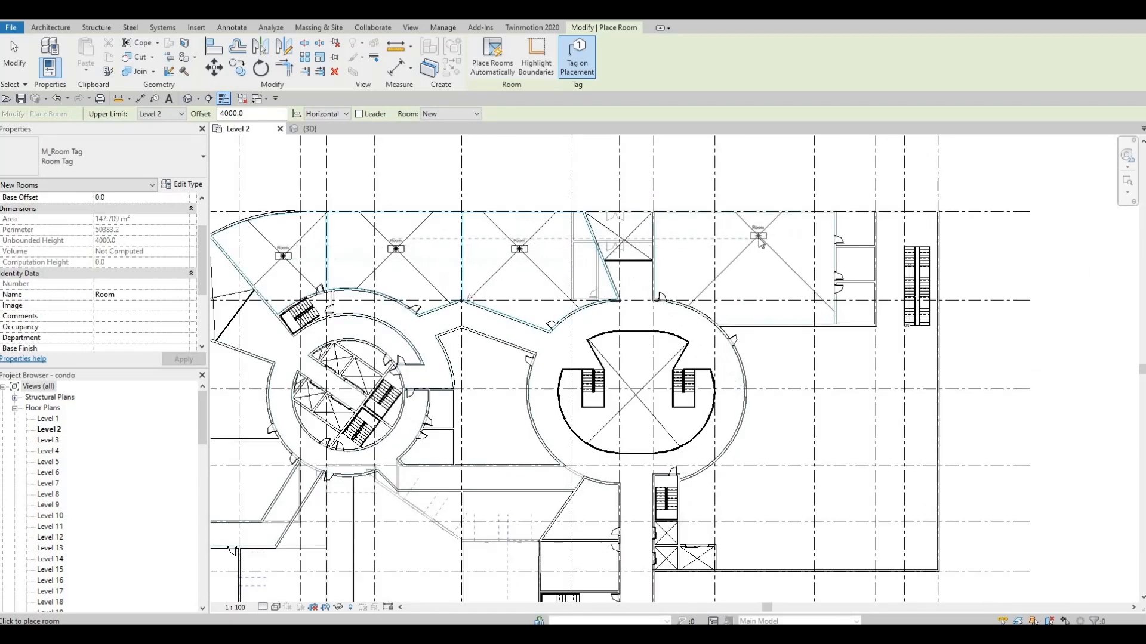
{"action": "left_click", "coordinate": [767, 279]}
{"action": "middle_click_drag", "start_coordinate": [840, 422], "coordinate": [847, 397]}
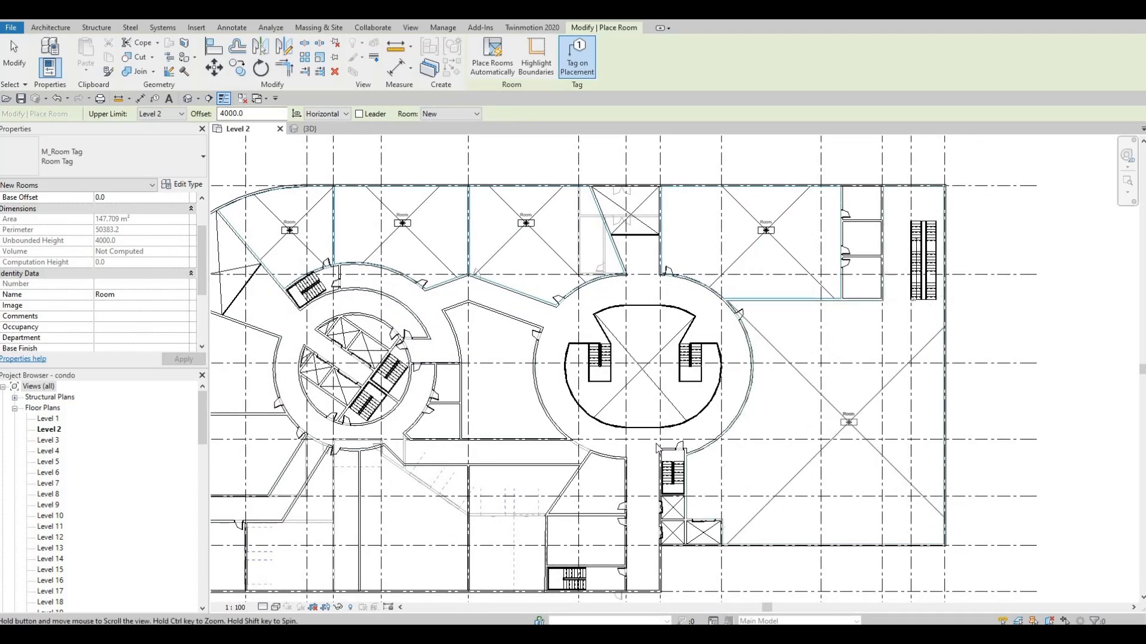
Place tagged rooms in the slanted-wall room and the rectangular room directly above the lower stair.
{"action": "middle_click_drag", "start_coordinate": [597, 490], "coordinate": [685, 424]}
{"action": "left_click", "coordinate": [684, 421]}
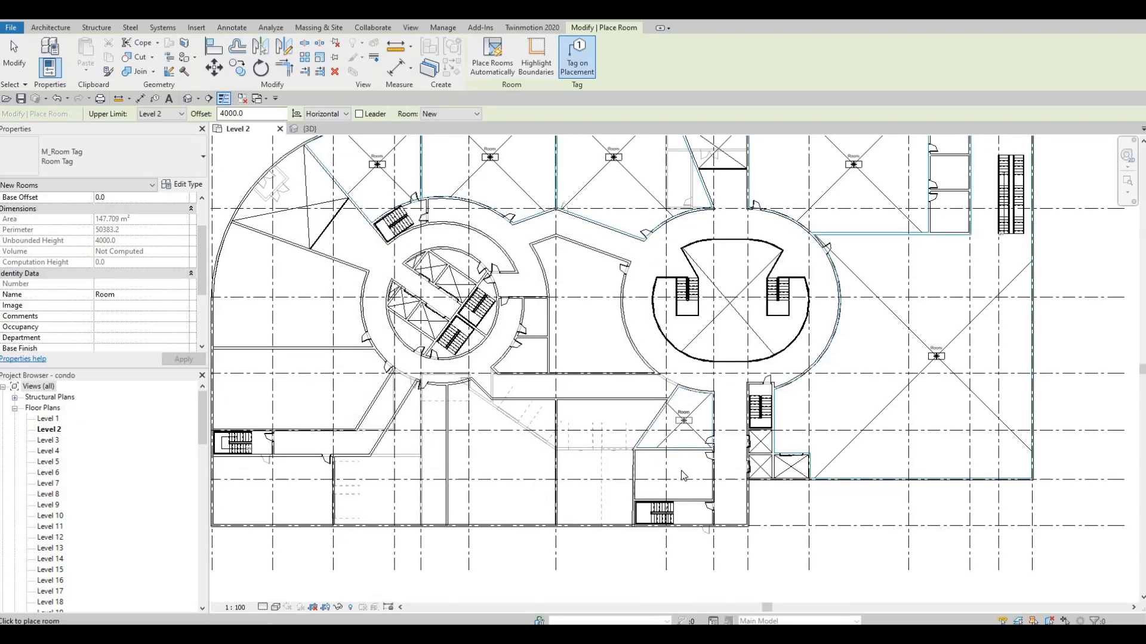
{"action": "left_click", "coordinate": [679, 473]}
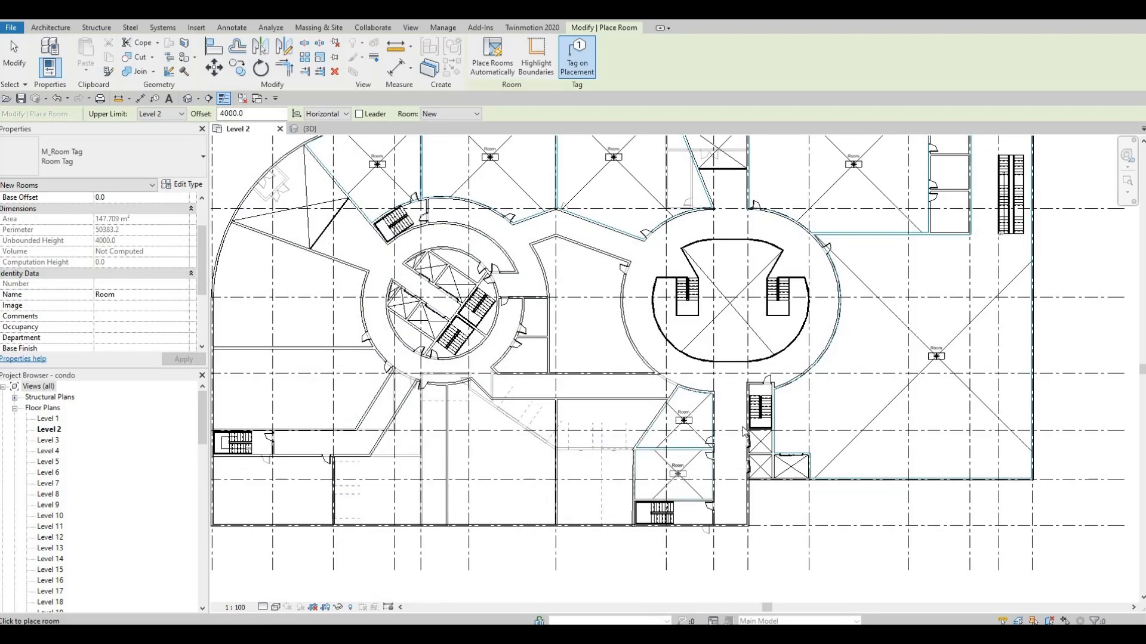
Place tagged rooms in the space directly above the grid 5 stair and in the space directly below that stair.
{"action": "middle_click_drag", "start_coordinate": [675, 327], "coordinate": [809, 324]}
{"action": "left_click", "coordinate": [719, 329]}
{"action": "middle_click_drag", "start_coordinate": [449, 398], "coordinate": [536, 391]}
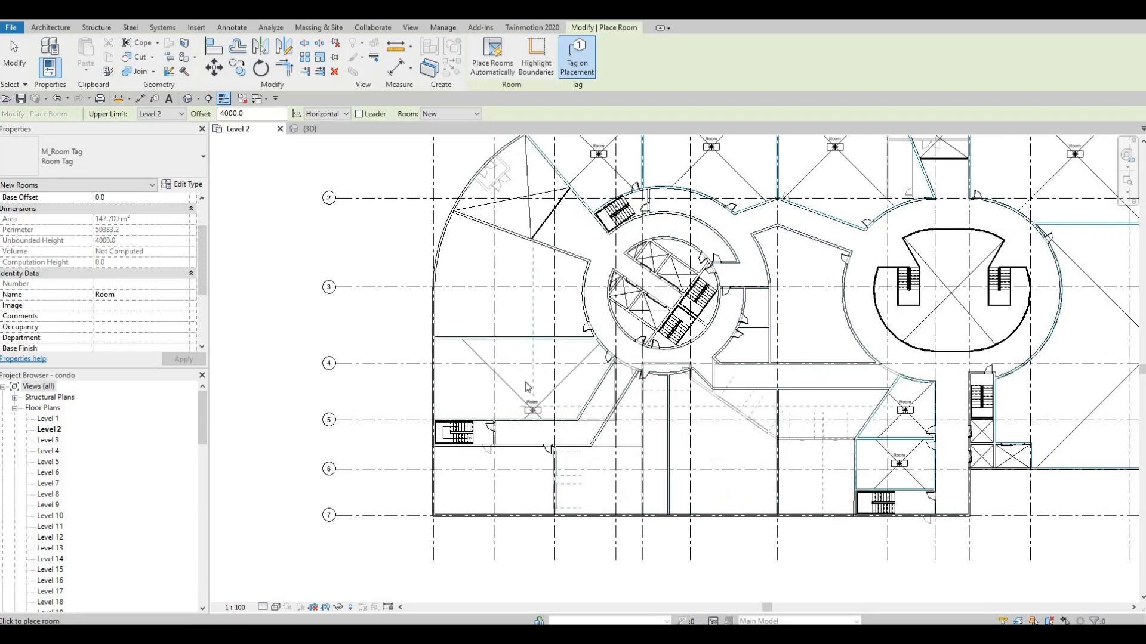
{"action": "left_click", "coordinate": [528, 388]}
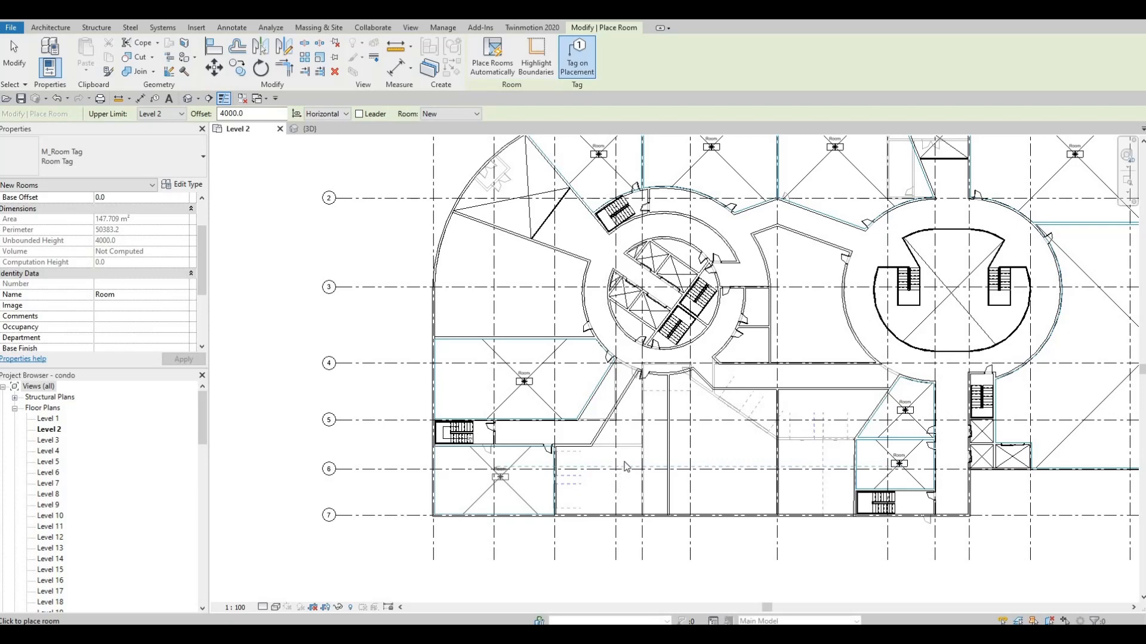
{"action": "left_click", "coordinate": [500, 478]}
Place tagged rooms in the three adjoining spaces along grid 7, from the slanted corridor wall to the slanted-wall room.
{"action": "middle_click_drag", "start_coordinate": [629, 450], "coordinate": [679, 354]}
{"action": "scroll", "coordinate": [679, 354], "scroll_direction": "up", "scroll_amount": 1}
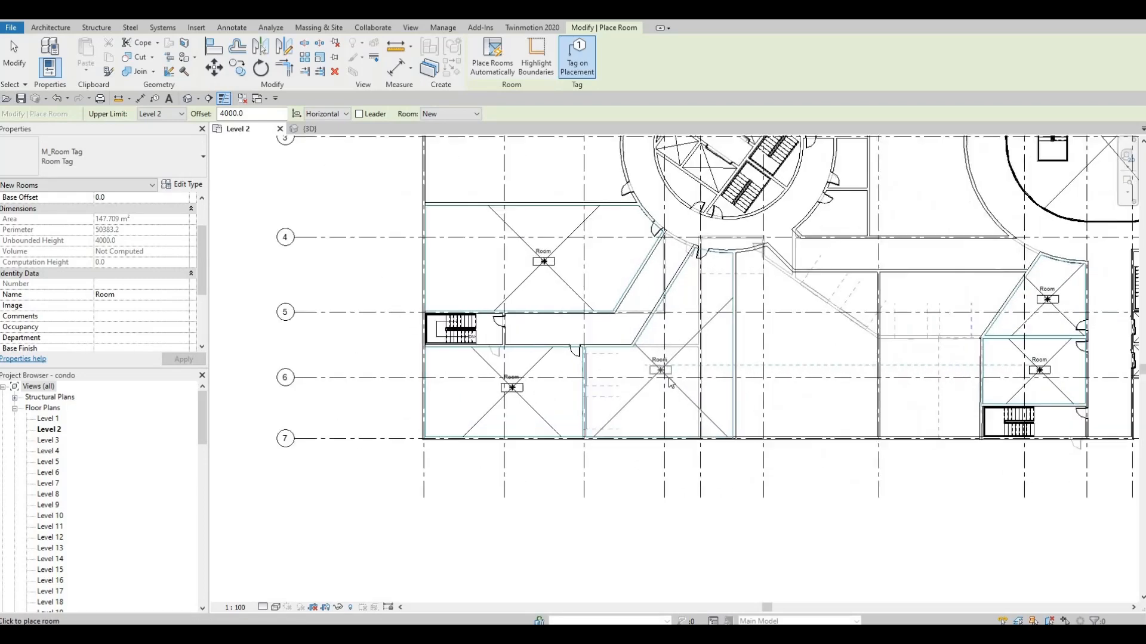
{"action": "left_click", "coordinate": [814, 339]}
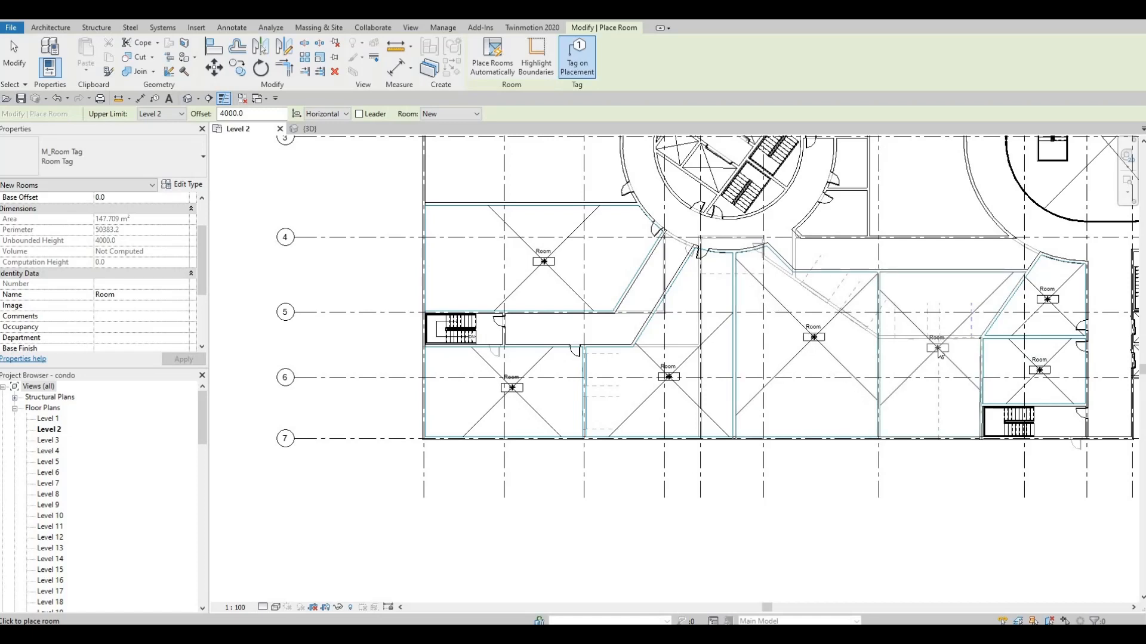
{"action": "middle_click_drag", "start_coordinate": [861, 284], "coordinate": [756, 328]}
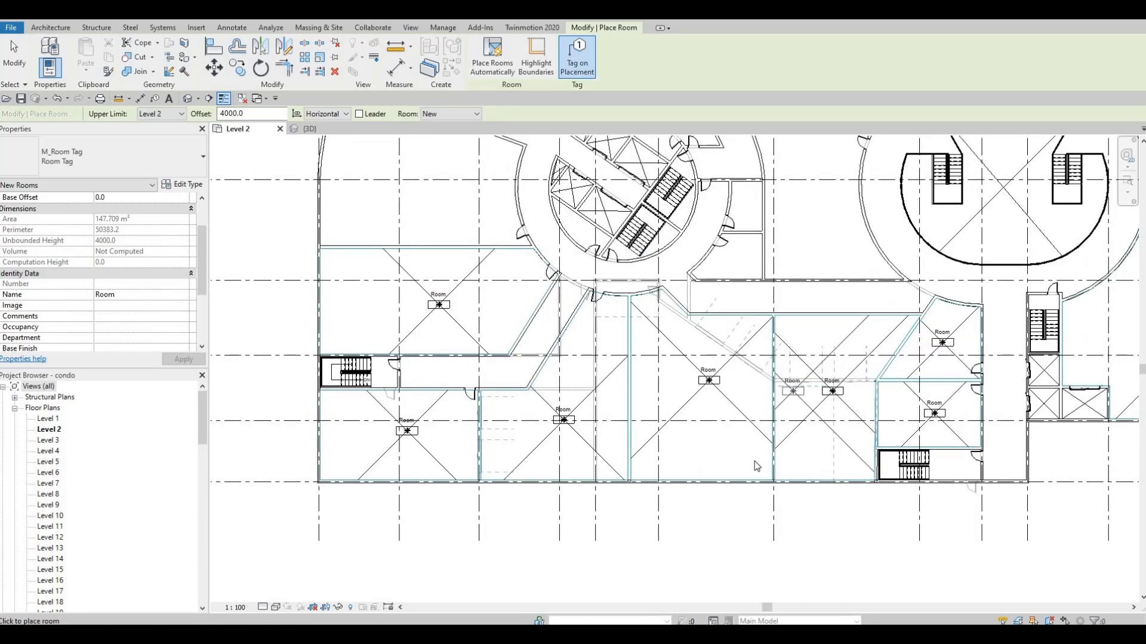
Place tagged rooms in the large space between the circular core and the atrium and in the two small rooms beside it.
{"action": "scroll", "coordinate": [815, 259], "scroll_direction": "up", "scroll_amount": 3}
{"action": "middle_click_drag", "start_coordinate": [815, 259], "coordinate": [761, 400]}
{"action": "scroll", "coordinate": [761, 400], "scroll_direction": "down", "scroll_amount": 2}
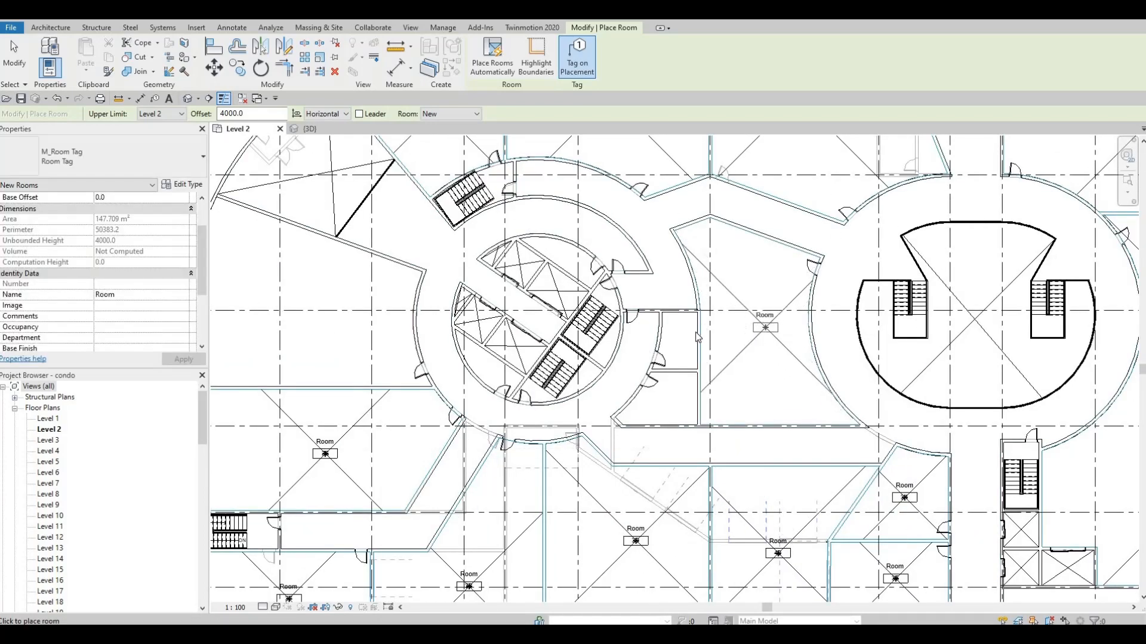
{"action": "left_click", "coordinate": [682, 344]}
{"action": "left_click", "coordinate": [670, 404]}
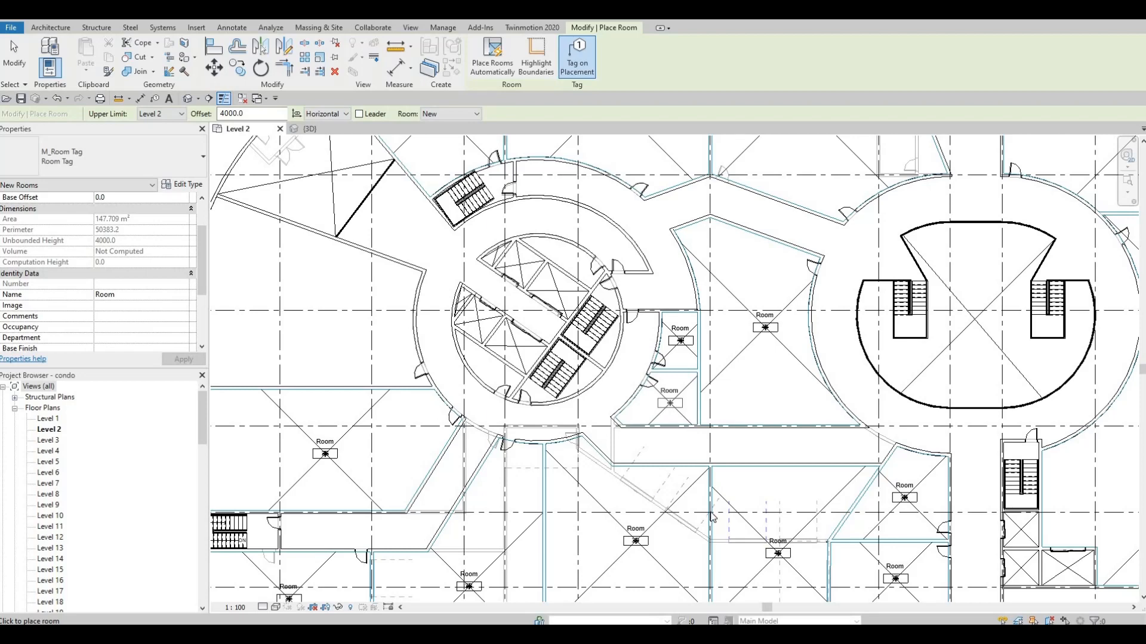
Place a tagged room in the large space behind the curved outer wall at grid 3 and end room placement.
{"action": "middle_click_drag", "start_coordinate": [729, 382], "coordinate": [702, 399]}
{"action": "scroll", "coordinate": [710, 537], "scroll_direction": "down", "scroll_amount": 1}
{"action": "scroll", "coordinate": [725, 552], "scroll_direction": "up", "scroll_amount": 1}
{"action": "scroll", "coordinate": [702, 398], "scroll_direction": "down", "scroll_amount": 1}
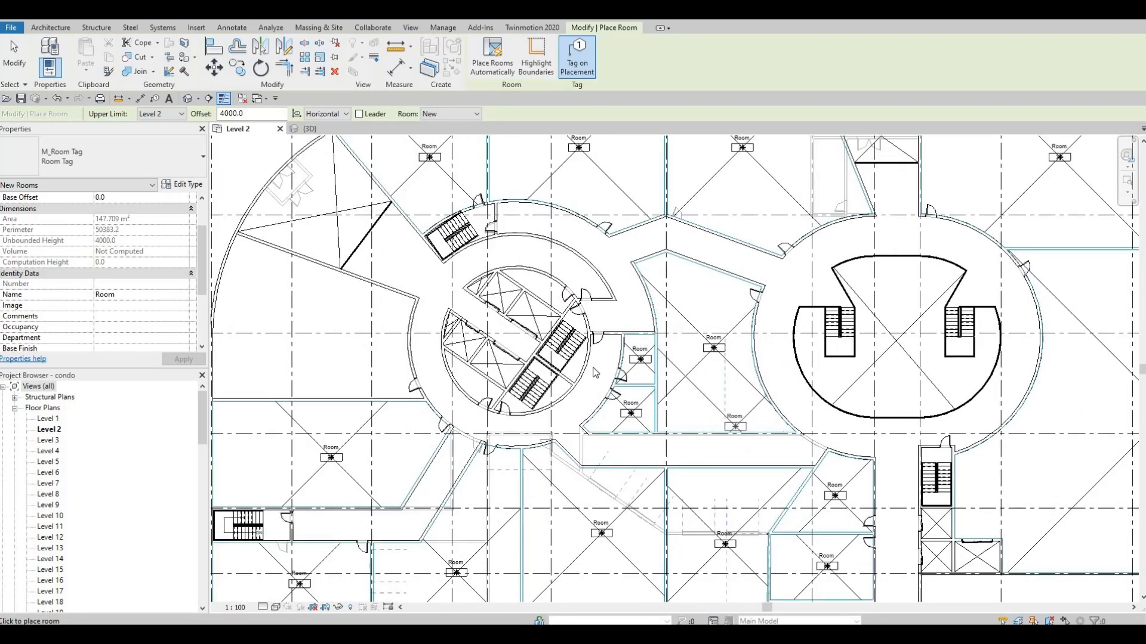
{"action": "middle_click_drag", "start_coordinate": [325, 357], "coordinate": [648, 350]}
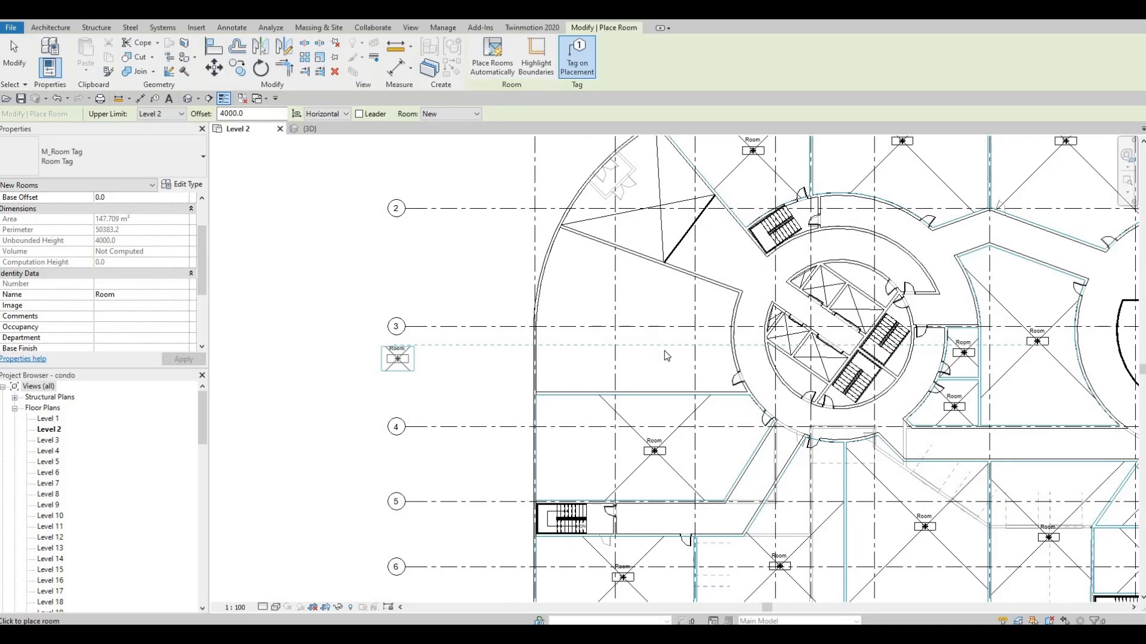
{"action": "left_click", "coordinate": [656, 349]}
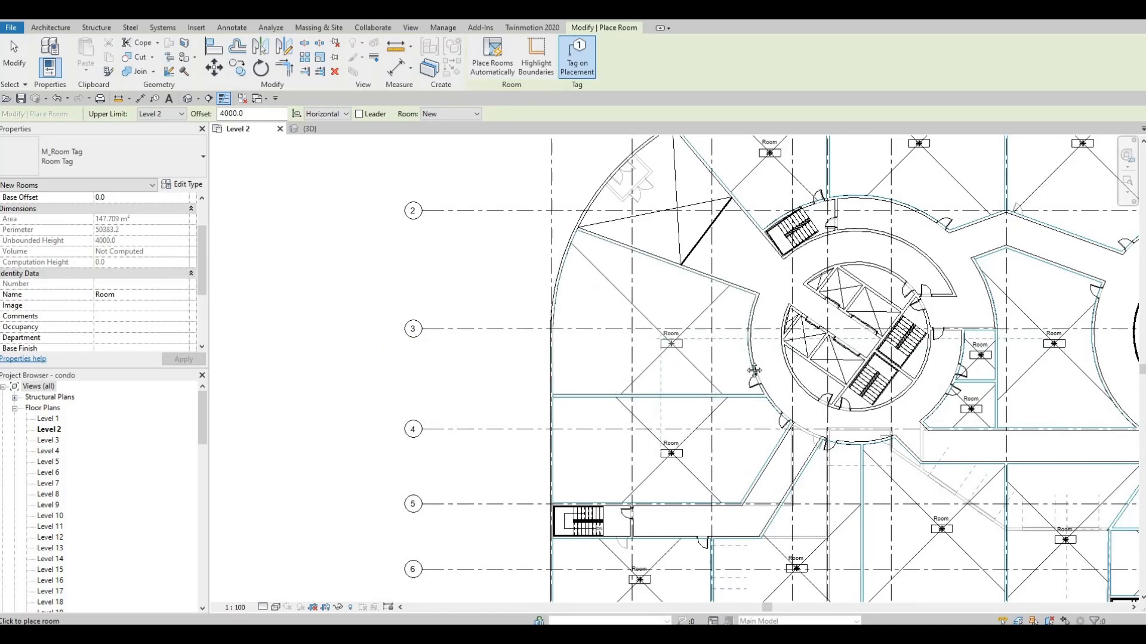
{"action": "left_click", "coordinate": [642, 325]}
{"action": "middle_click_drag", "start_coordinate": [901, 382], "coordinate": [567, 293]}
{"action": "scroll", "coordinate": [567, 292], "scroll_direction": "down", "scroll_amount": 1}
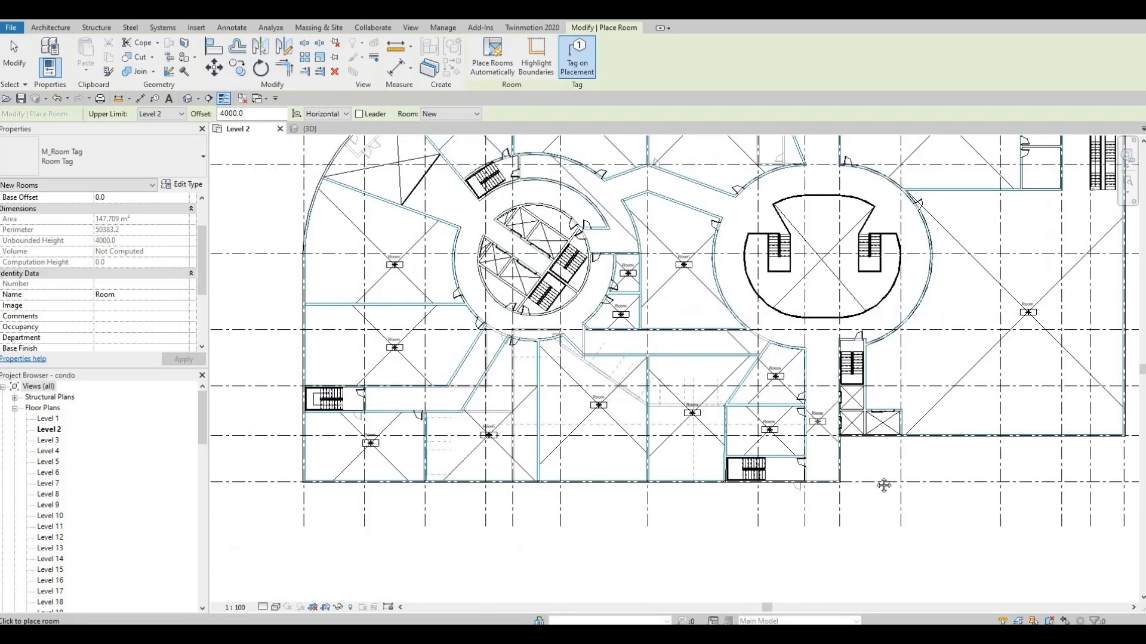
{"action": "middle_click_drag", "start_coordinate": [884, 485], "coordinate": [861, 548]}
{"action": "key", "text": "Escape"}
{"action": "key", "text": "Escape"}
{"action": "key", "text": "Escape"}
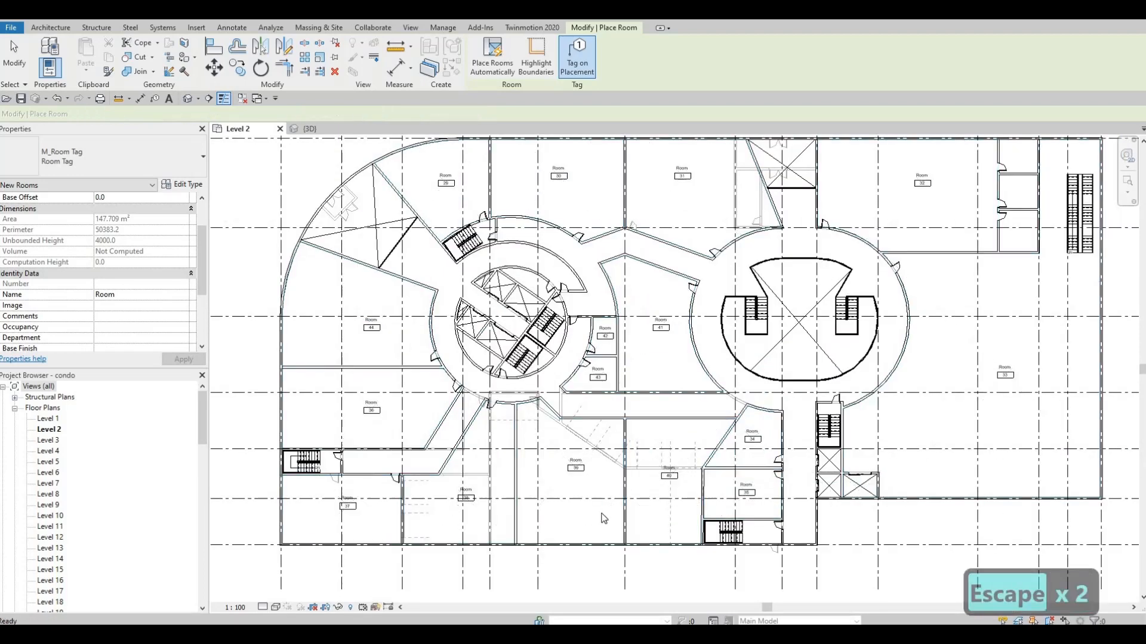
Place matching single-flush doors from the corridor into rooms 39 and 40, one on each side of their dividing wall.
{"action": "scroll", "coordinate": [614, 502], "scroll_direction": "up", "scroll_amount": 2}
{"action": "scroll", "coordinate": [604, 500], "scroll_direction": "up", "scroll_amount": 4}
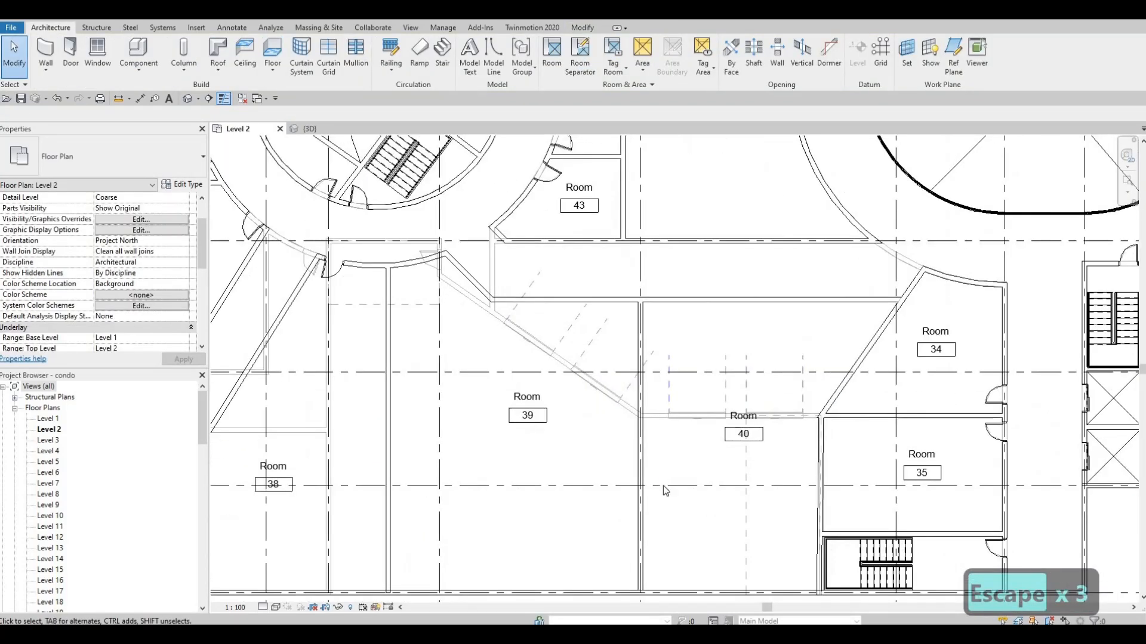
{"action": "middle_click_drag", "start_coordinate": [681, 330], "coordinate": [654, 414]}
{"action": "scroll", "coordinate": [632, 427], "scroll_direction": "down", "scroll_amount": 3}
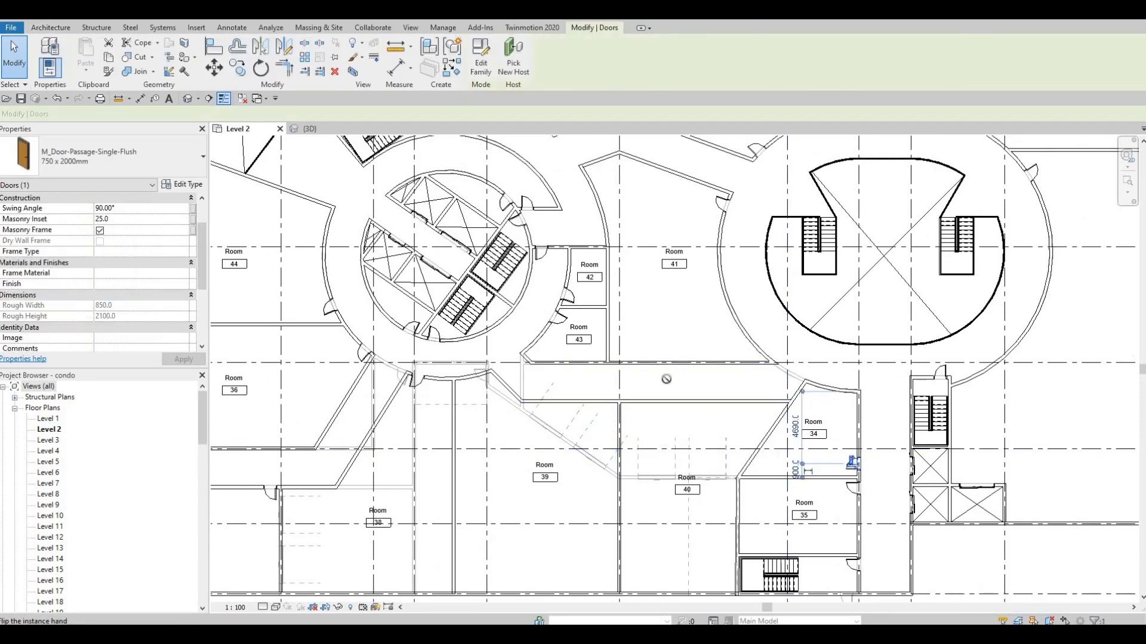
{"action": "key", "text": "c"}
{"action": "key", "text": "s"}
{"action": "scroll", "coordinate": [665, 379], "scroll_direction": "up", "scroll_amount": 2}
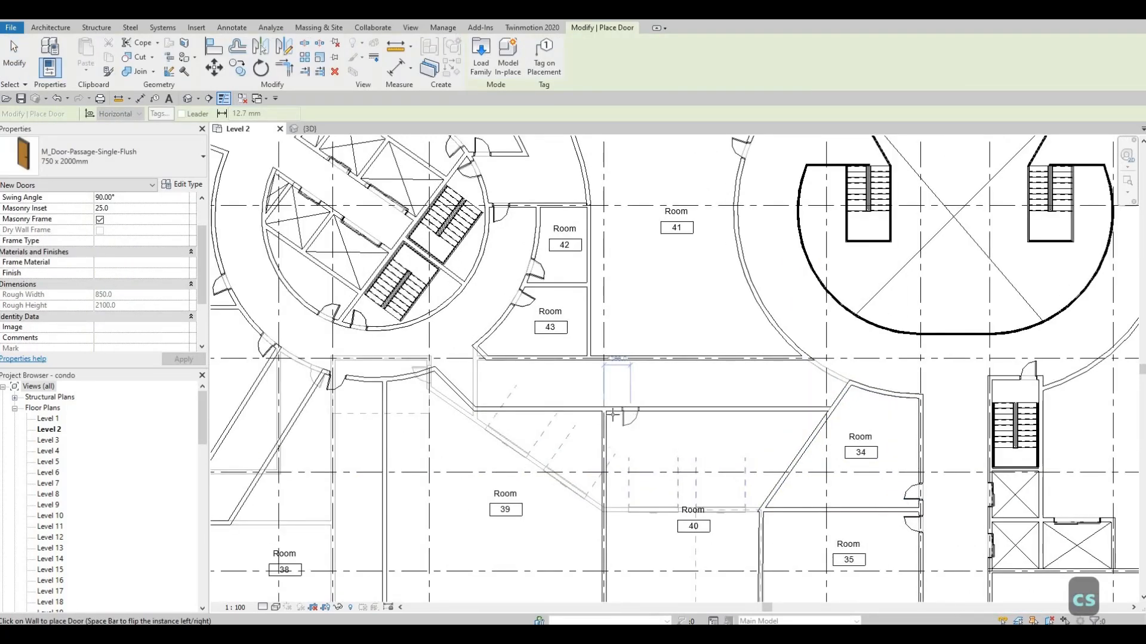
{"action": "left_click", "coordinate": [613, 413]}
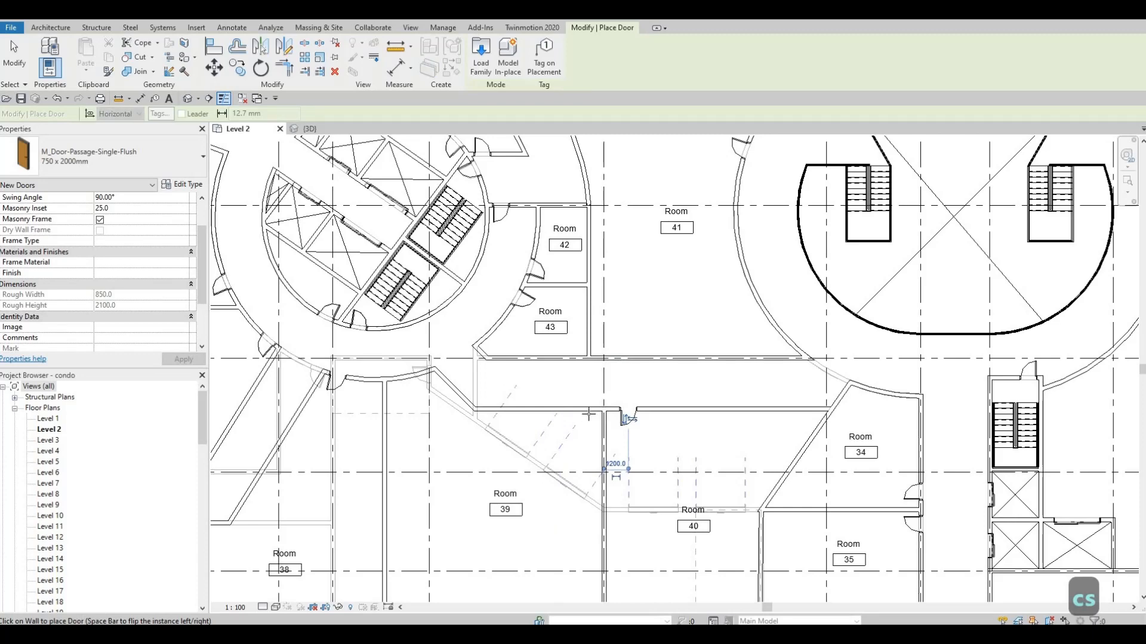
{"action": "key", "text": "Escape"}
{"action": "key", "text": "Escape"}
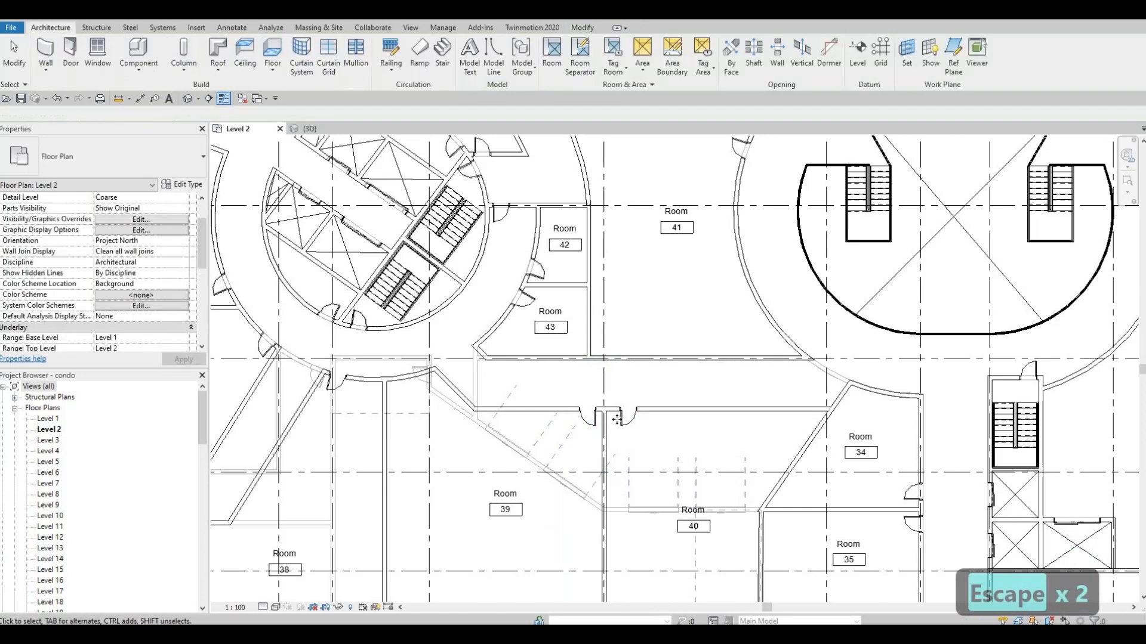
Nudge room 40's corridor door two increments towards the wall shared with room 39.
{"action": "left_click", "coordinate": [624, 417]}
{"action": "key", "text": "Left"}
{"action": "key", "text": "Left"}
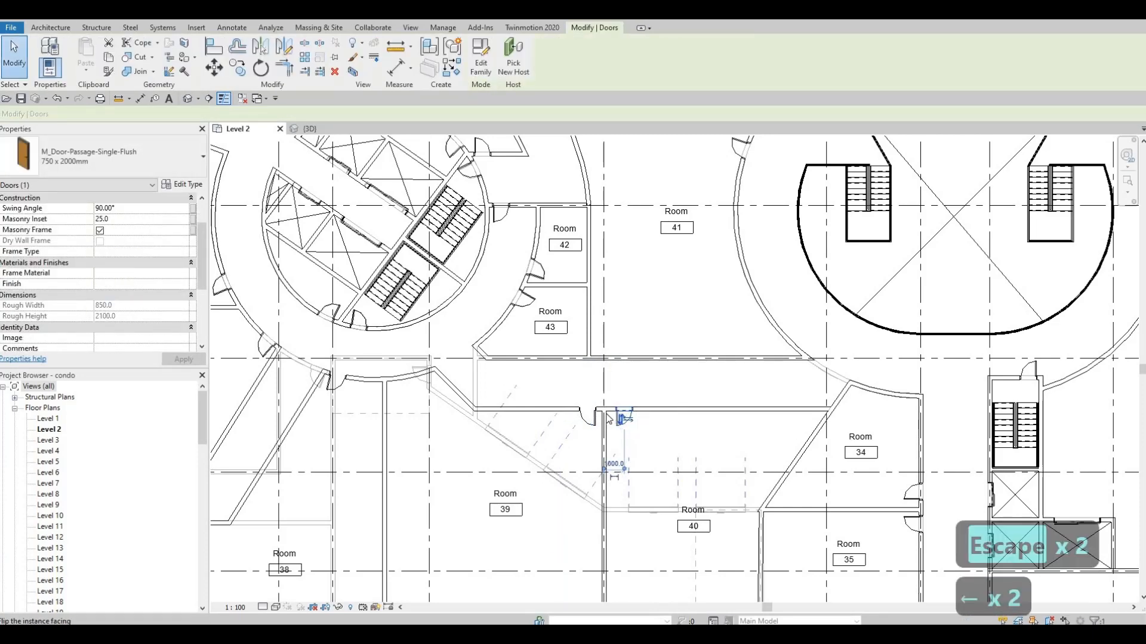
{"action": "middle_click_drag", "start_coordinate": [609, 420], "coordinate": [699, 376]}
{"action": "scroll", "coordinate": [699, 376], "scroll_direction": "down", "scroll_amount": 1}
{"action": "key", "text": "Escape"}
{"action": "key", "text": "Escape"}
{"action": "middle_click_drag", "start_coordinate": [614, 440], "coordinate": [631, 469]}
{"action": "scroll", "coordinate": [624, 391], "scroll_direction": "down", "scroll_amount": 2}
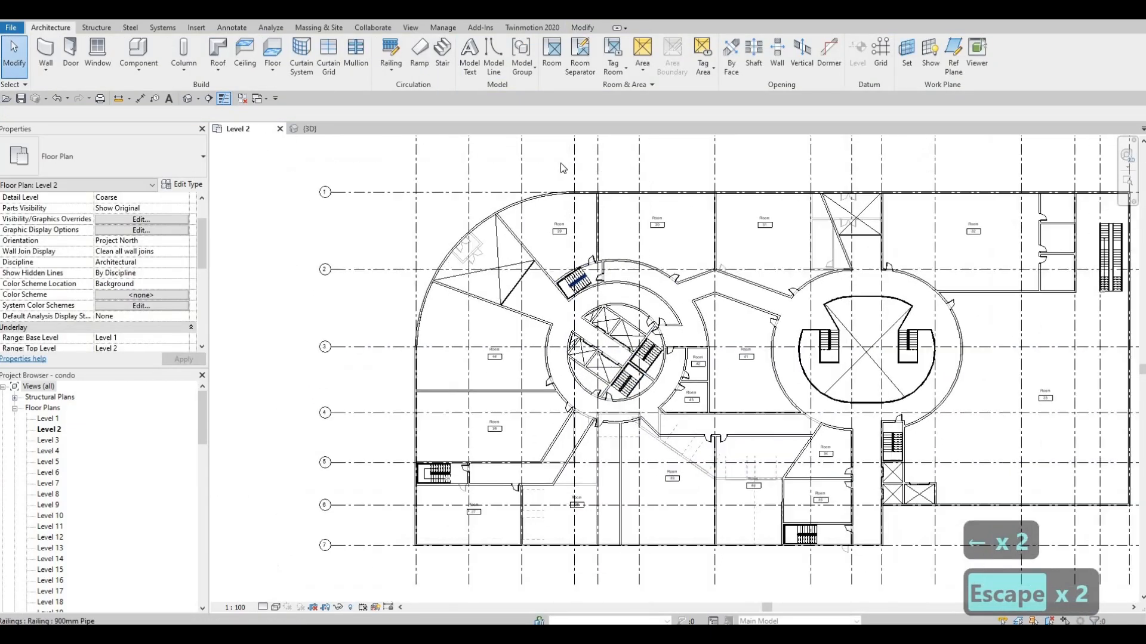
Open the Level 1 floor plan to review its room names and return to the Level 2 plan.
{"action": "scroll", "coordinate": [595, 293], "scroll_direction": "up", "scroll_amount": 3}
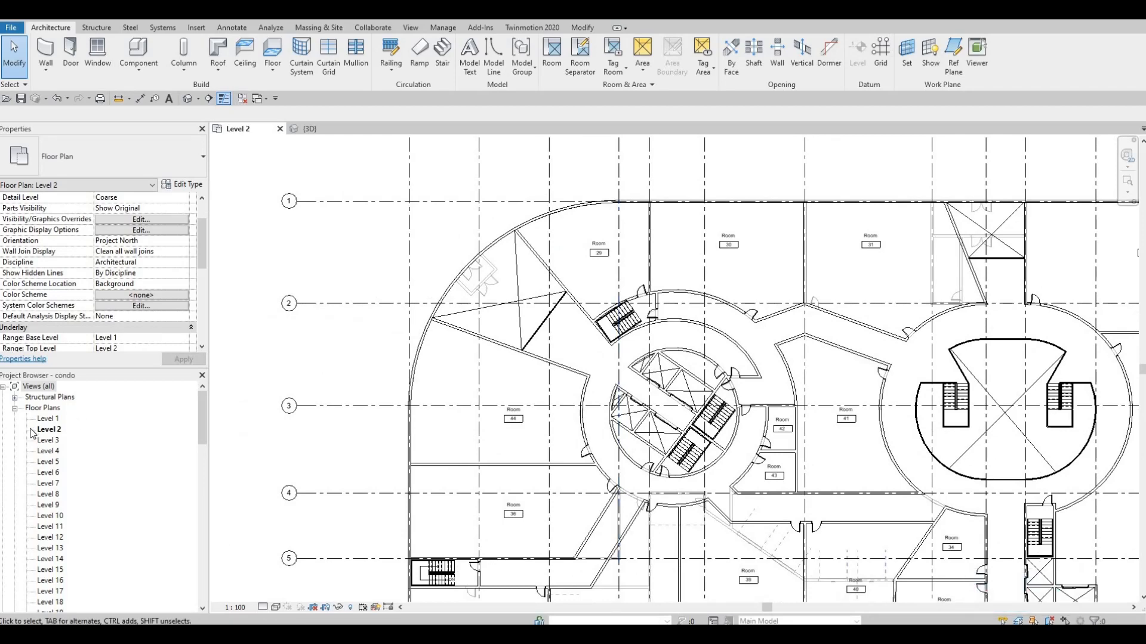
{"action": "double_click", "coordinate": [48, 418]}
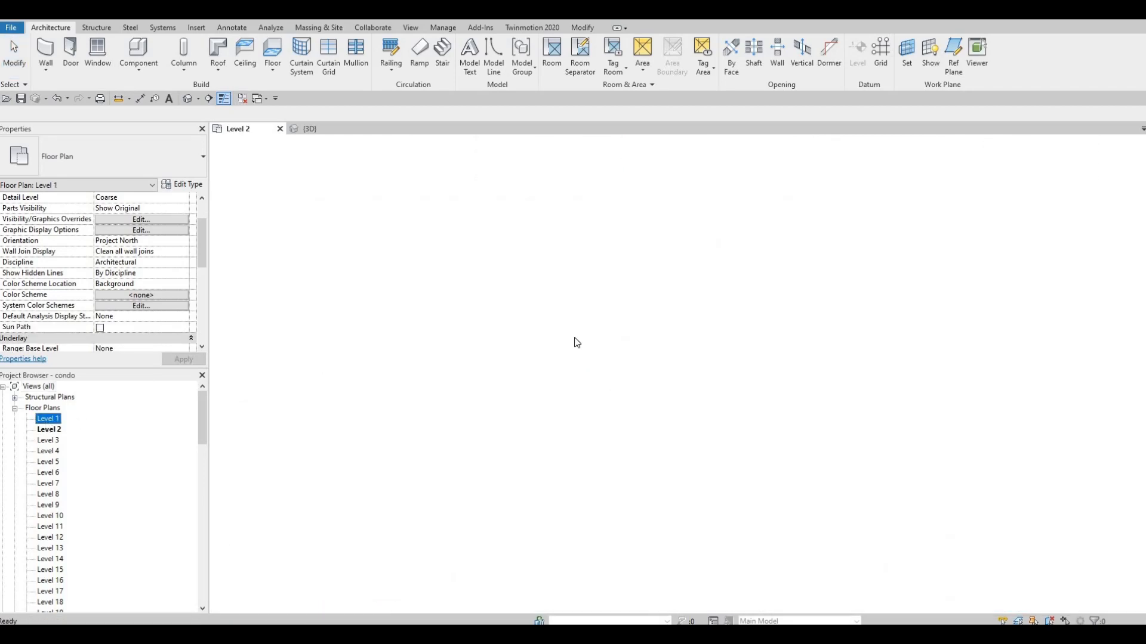
{"action": "scroll", "coordinate": [842, 276], "scroll_direction": "up", "scroll_amount": 4}
{"action": "middle_click_drag", "start_coordinate": [666, 294], "coordinate": [760, 208]}
{"action": "scroll", "coordinate": [684, 273], "scroll_direction": "down", "scroll_amount": 3}
{"action": "middle_click_drag", "start_coordinate": [668, 381], "coordinate": [650, 341]}
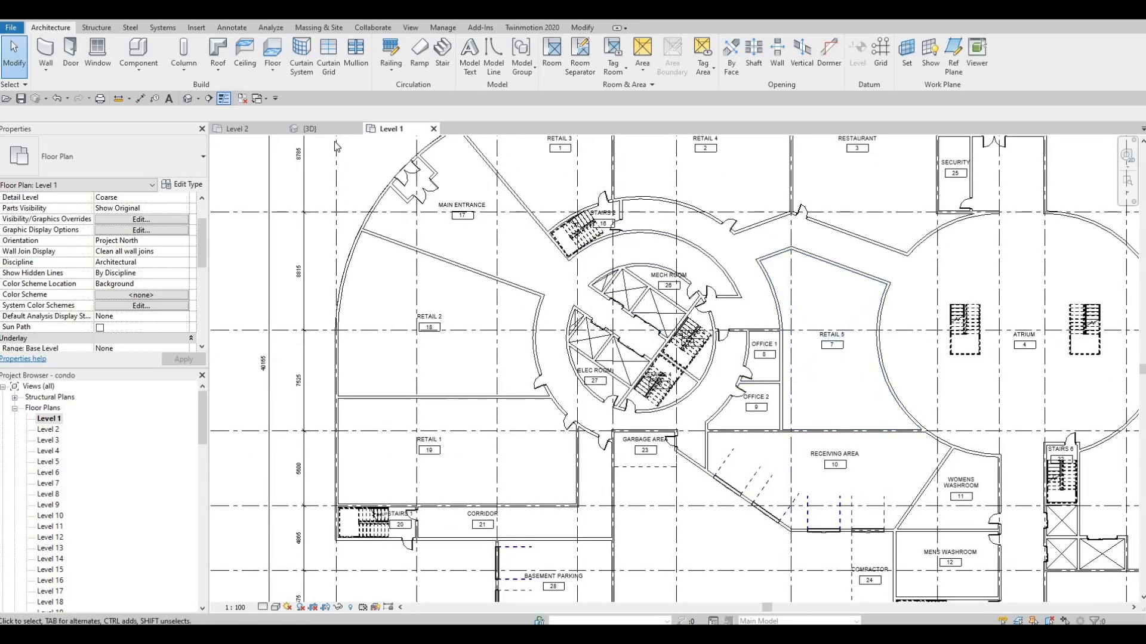
{"action": "left_click", "coordinate": [238, 128]}
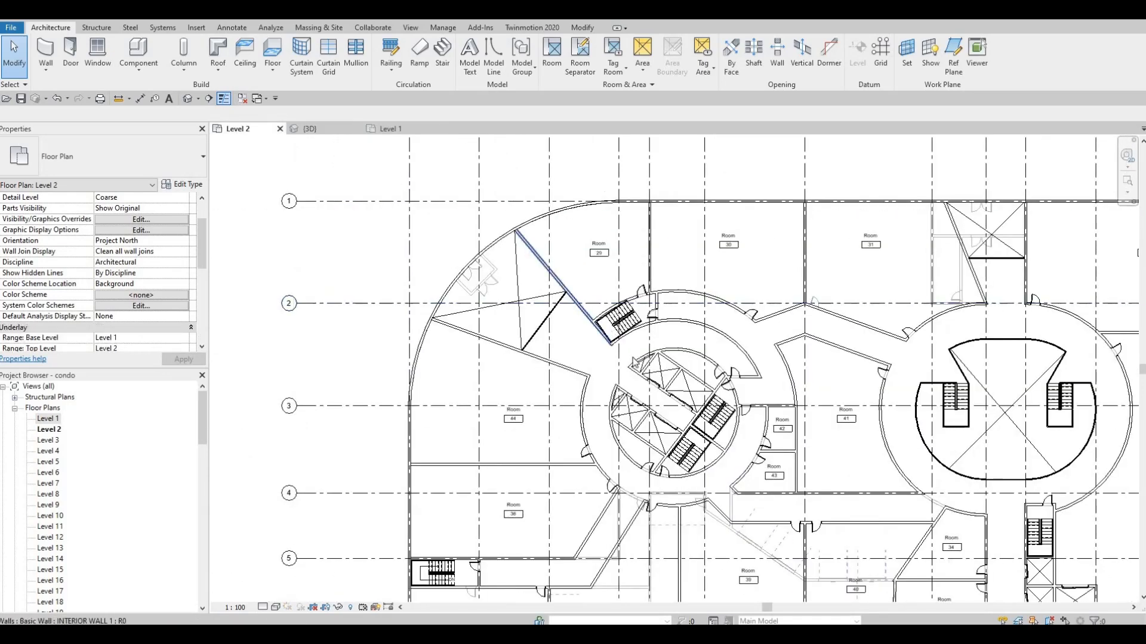
Examine the Level 2 rooms around the circular core and along the outer walls for naming.
{"action": "scroll", "coordinate": [635, 363], "scroll_direction": "down", "scroll_amount": 2}
{"action": "middle_click_drag", "start_coordinate": [604, 457], "coordinate": [631, 368]}
{"action": "scroll", "coordinate": [626, 353], "scroll_direction": "up", "scroll_amount": 3}
{"action": "middle_click_drag", "start_coordinate": [540, 378], "coordinate": [524, 455]}
{"action": "scroll", "coordinate": [553, 340], "scroll_direction": "down", "scroll_amount": 1}
{"action": "scroll", "coordinate": [580, 246], "scroll_direction": "up", "scroll_amount": 1}
{"action": "middle_click_drag", "start_coordinate": [539, 516], "coordinate": [610, 401]}
{"action": "scroll", "coordinate": [603, 420], "scroll_direction": "up", "scroll_amount": 3}
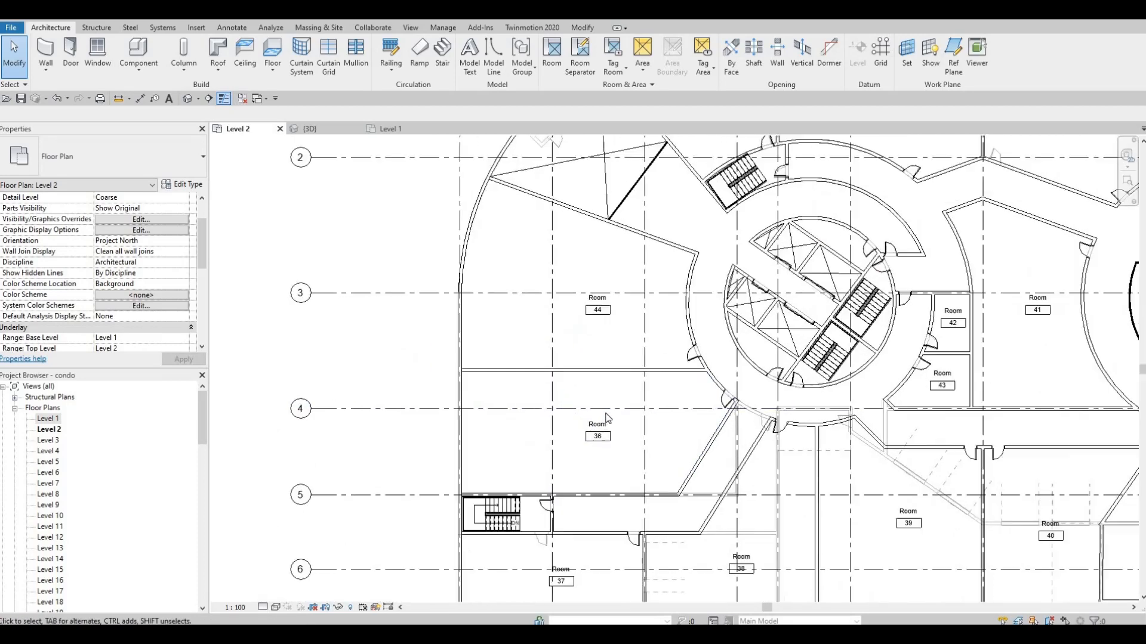
{"action": "scroll", "coordinate": [527, 338], "scroll_direction": "down", "scroll_amount": 2}
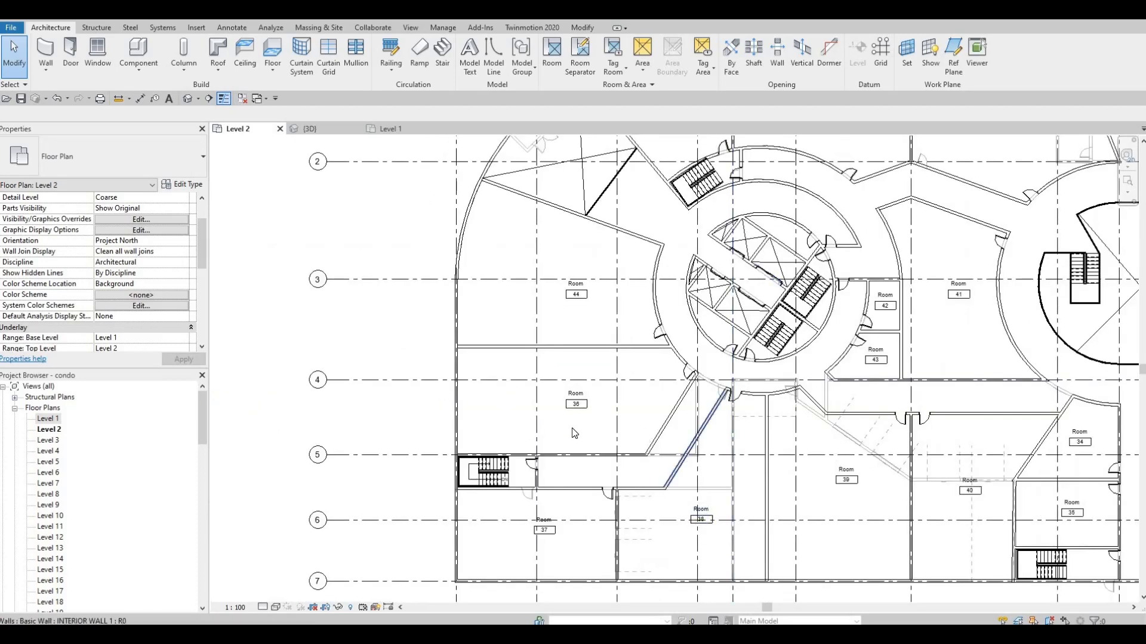
Change the name of room 29 beside the curved outer wall to RETAIL 6 in capitals.
{"action": "middle_click_drag", "start_coordinate": [588, 459], "coordinate": [564, 599]}
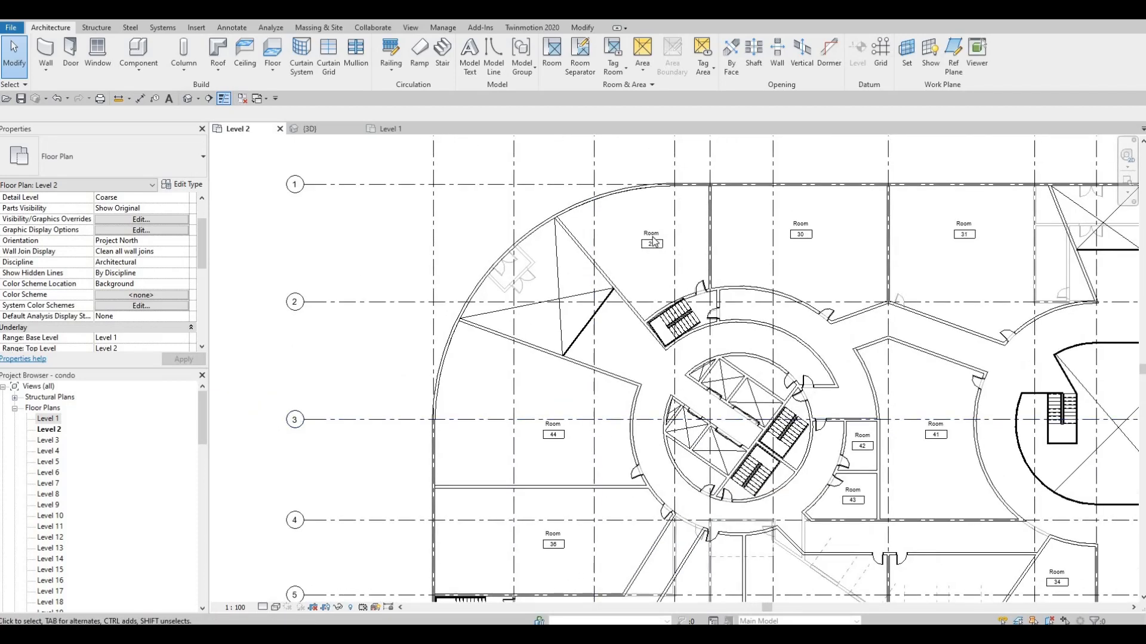
{"action": "scroll", "coordinate": [653, 236], "scroll_direction": "up", "scroll_amount": 2}
{"action": "left_click", "coordinate": [648, 239]}
{"action": "left_click", "coordinate": [649, 239]}
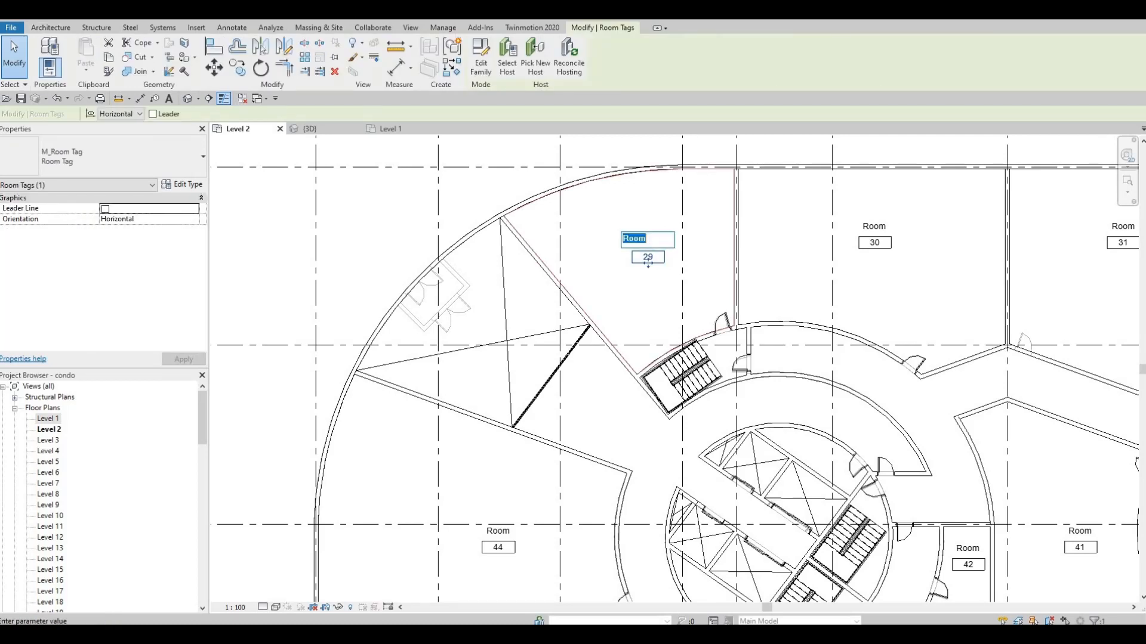
{"action": "type", "text": "retail"}
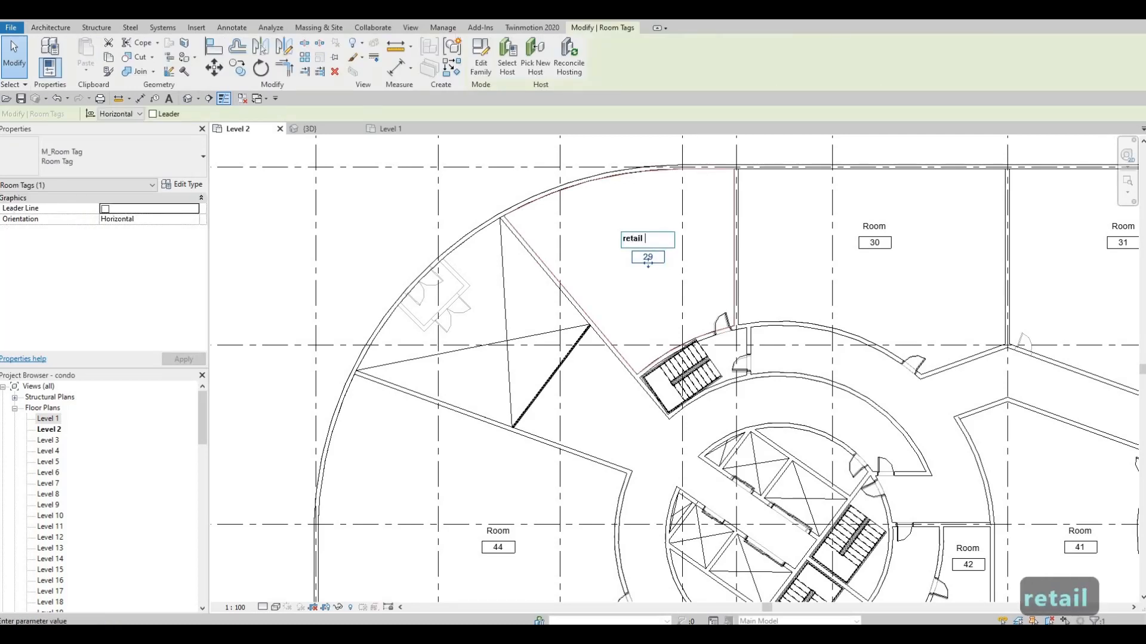
{"action": "key", "text": "BackSpace"}
{"action": "key", "text": "BackSpace"}
{"action": "key", "text": "Tab"}
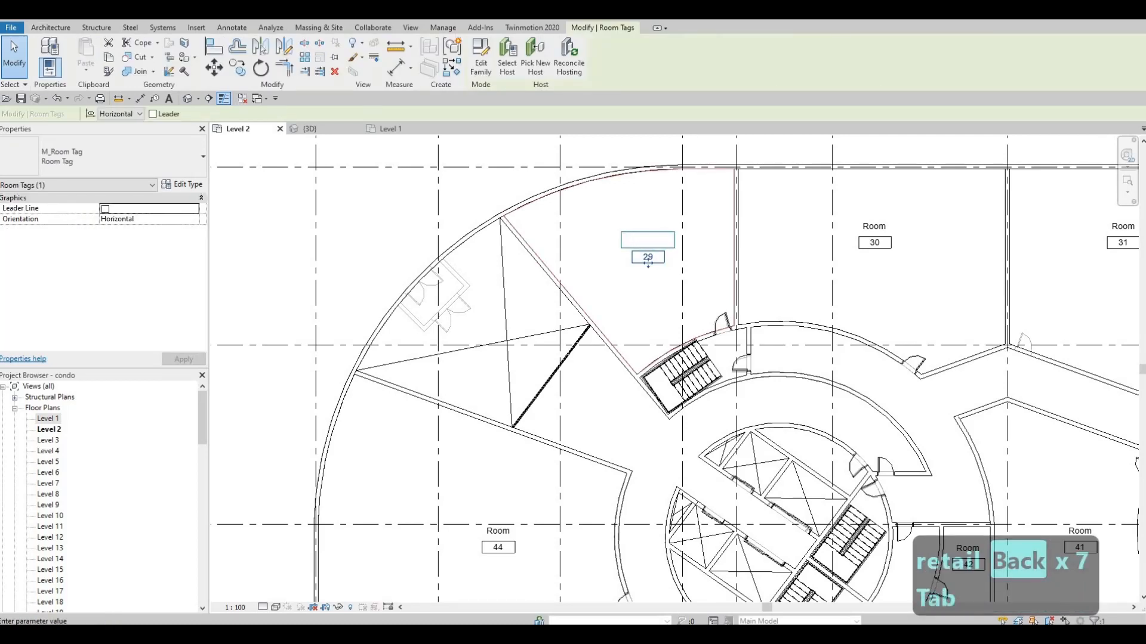
{"action": "key", "text": "Caps_Lock"}
{"action": "type", "text": "RETAILS"}
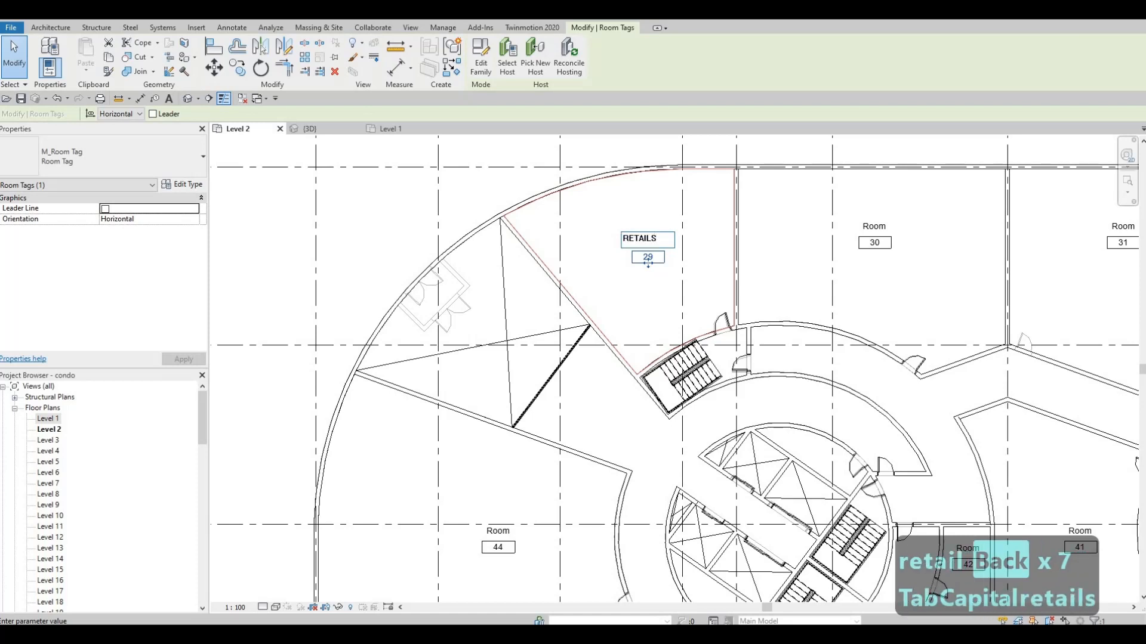
{"action": "key", "text": "BackSpace"}
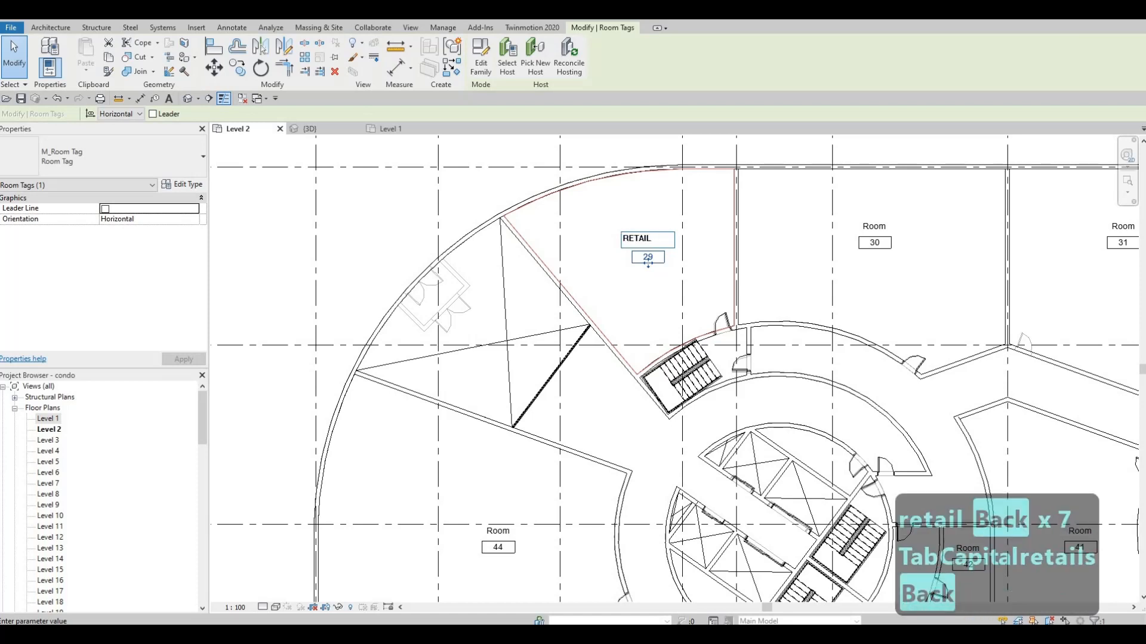
Copy the RETAIL 6 name from room 29 and use it to rename room 30 as RETAIL 7.
{"action": "key", "text": "ctrl+a"}
{"action": "key", "text": "ctrl+c"}
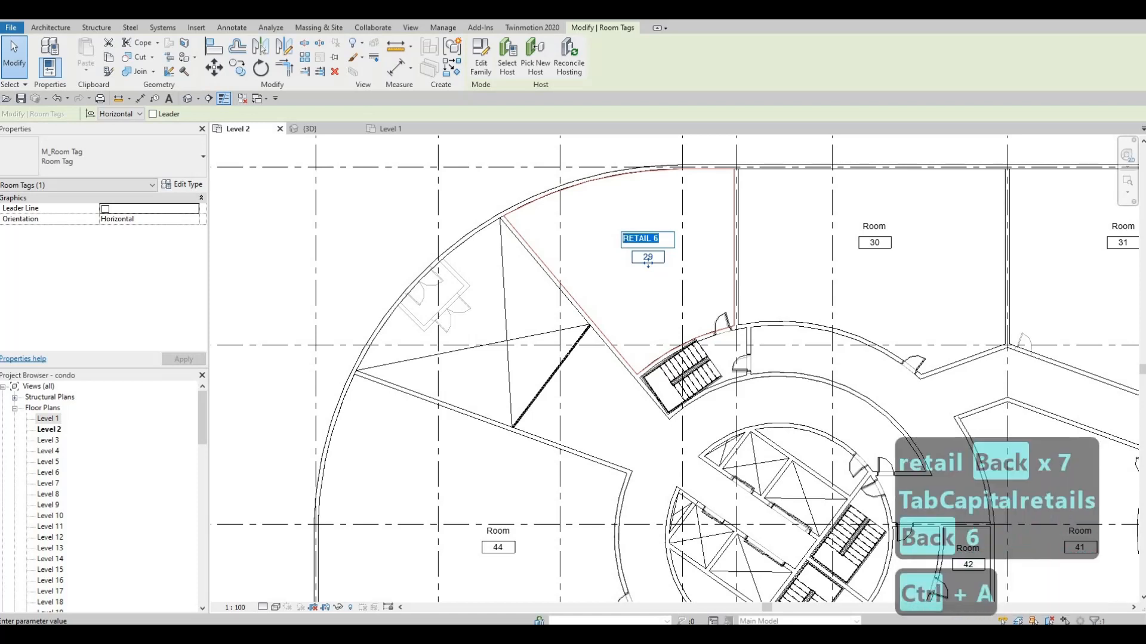
{"action": "left_click", "coordinate": [639, 277]}
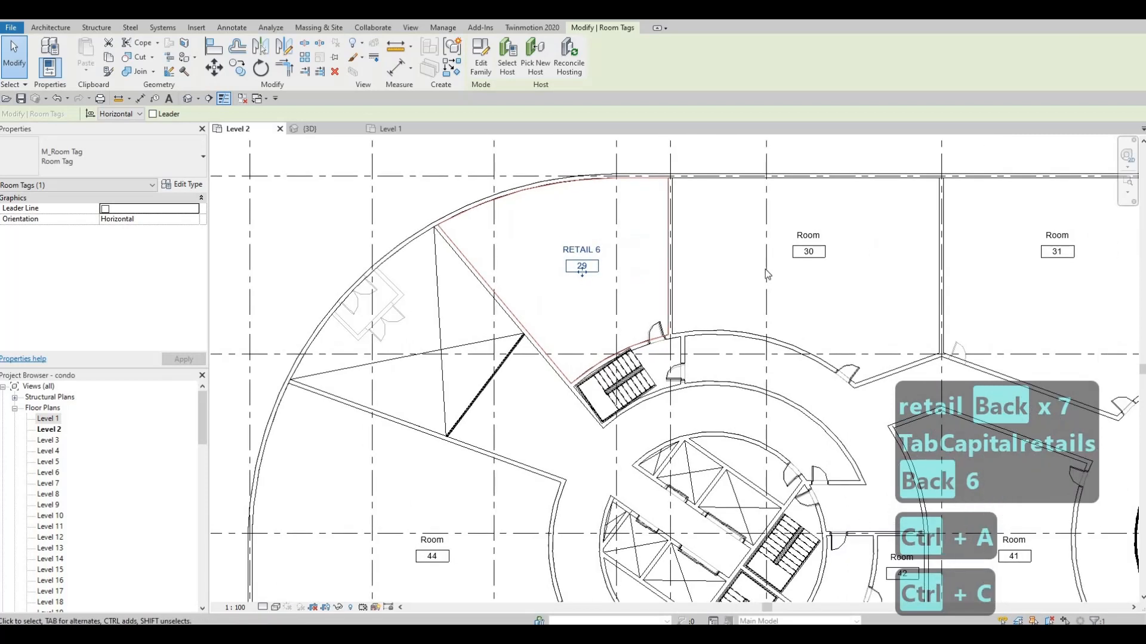
{"action": "left_click", "coordinate": [795, 236]}
{"action": "left_click", "coordinate": [796, 237]}
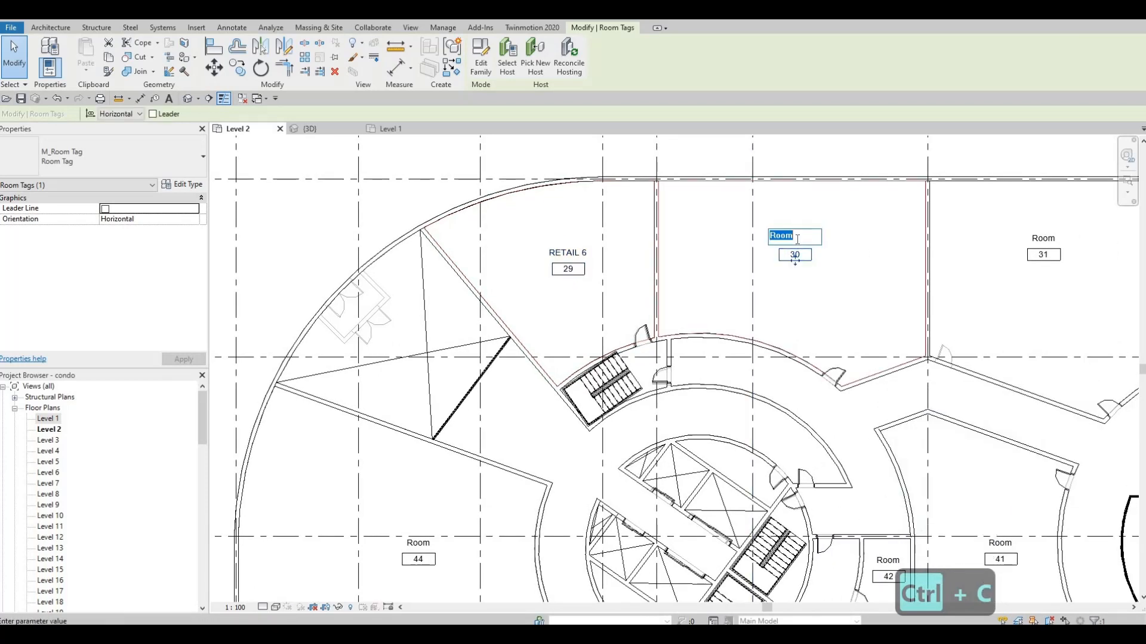
{"action": "key", "text": "ctrl+v"}
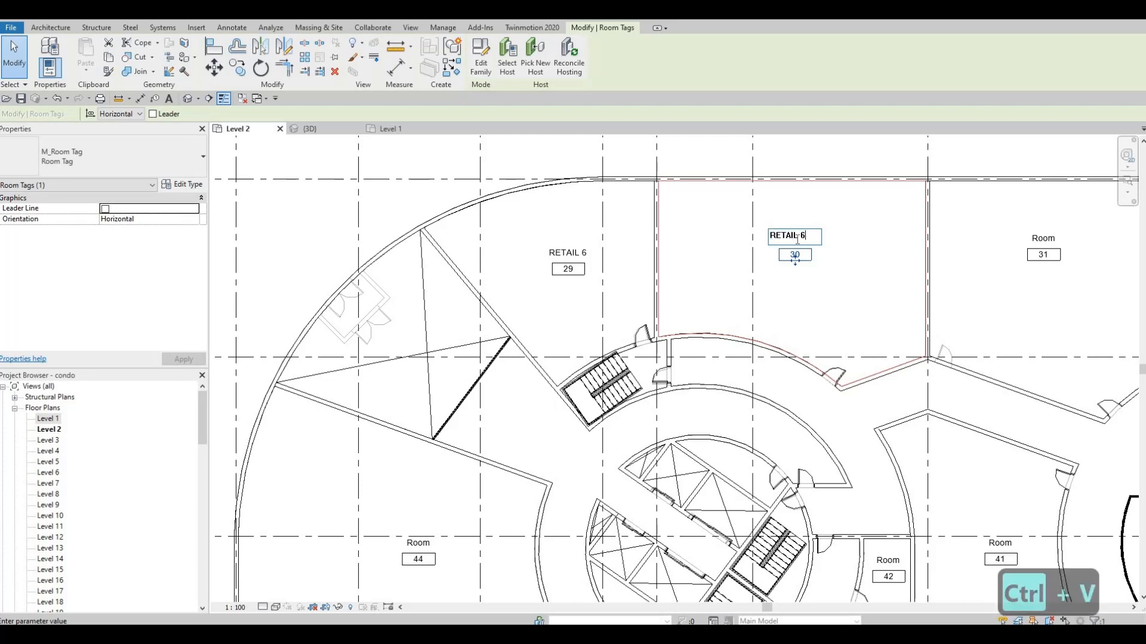
{"action": "key", "text": "BackSpace"}
{"action": "type", "text": "7"}
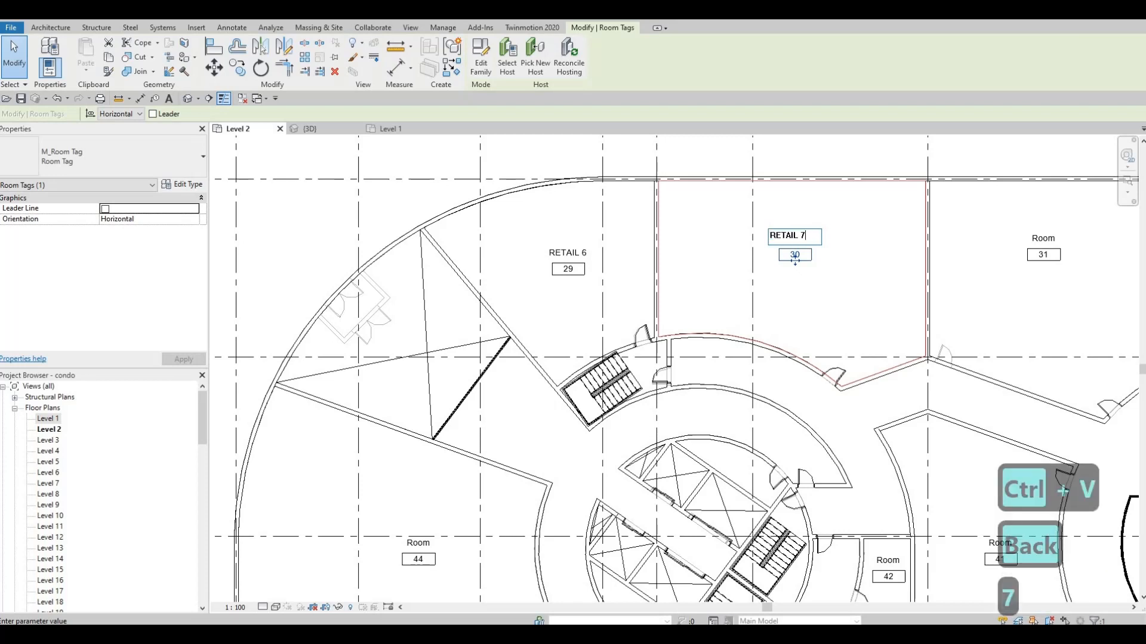
{"action": "left_click", "coordinate": [694, 331]}
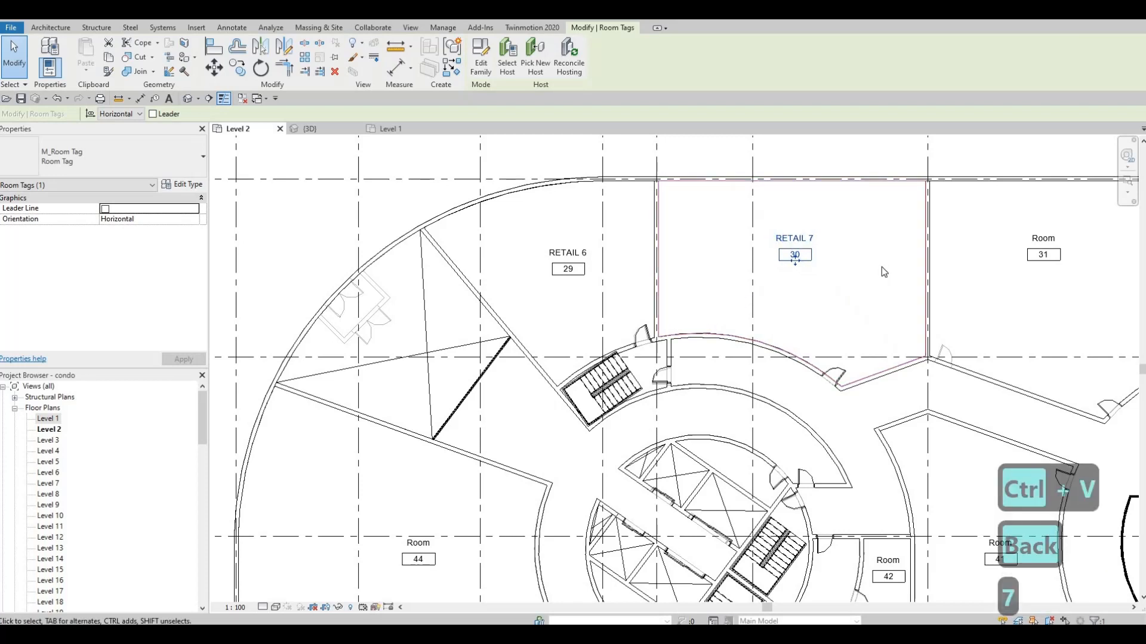
Rename room 31, next to RETAIL 7 along the straight outer wall, as RETAIL 8 using the copied name.
{"action": "middle_click_drag", "start_coordinate": [1046, 240], "coordinate": [882, 267]}
{"action": "left_click", "coordinate": [882, 266]}
{"action": "left_click", "coordinate": [881, 267]}
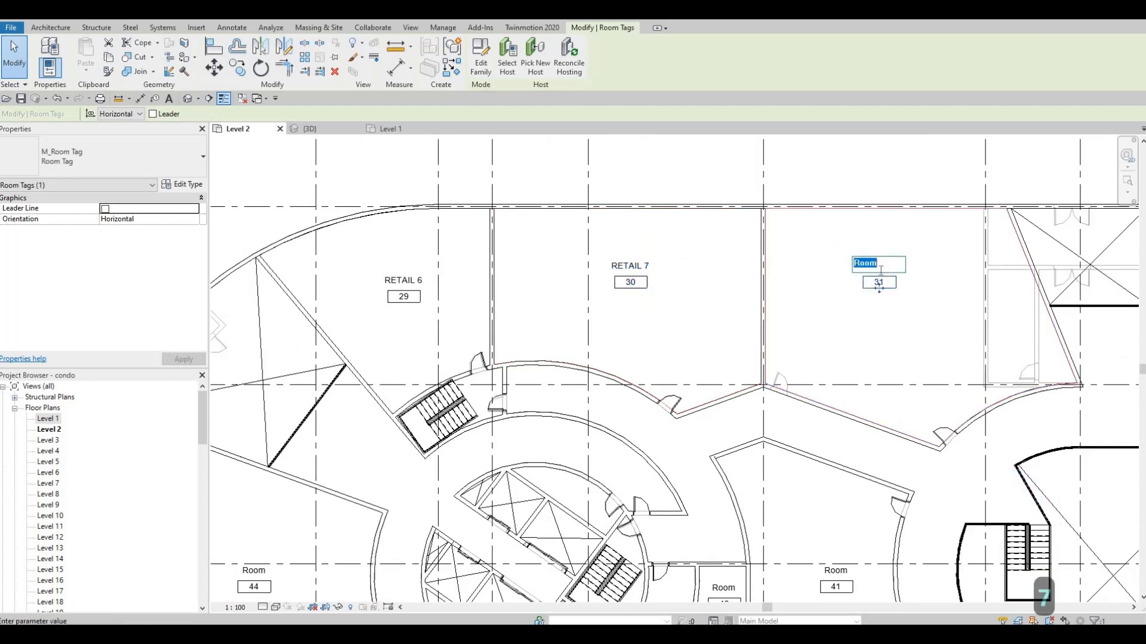
{"action": "type", "text": "RETAIL 6"}
{"action": "key", "text": "BackSpace"}
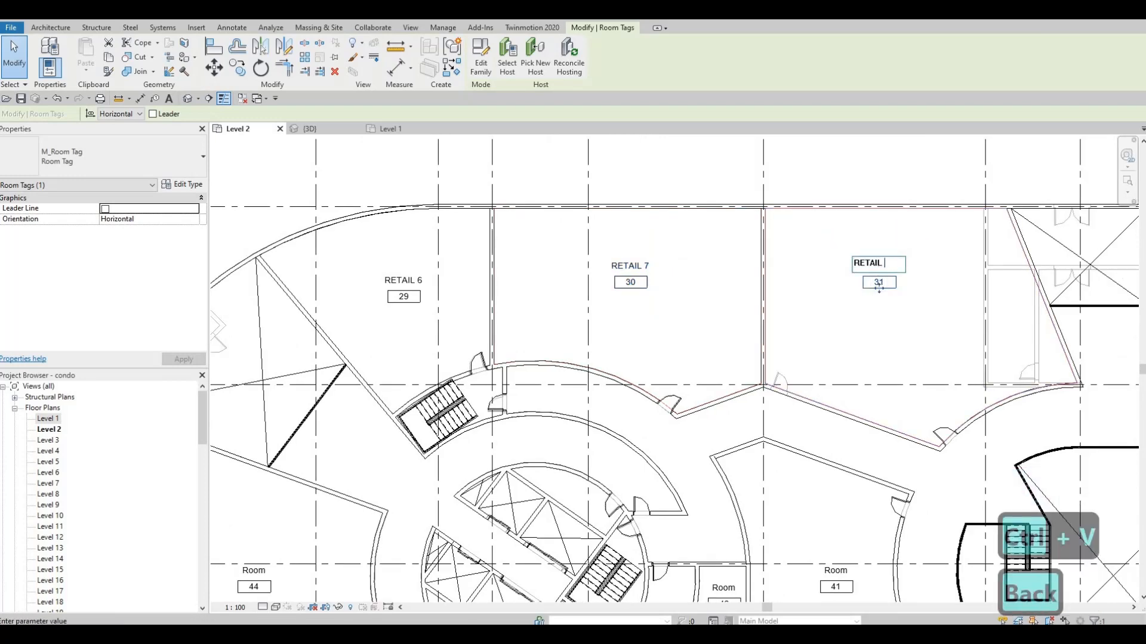
{"action": "left_click", "coordinate": [953, 235]}
Rename room 41, between the two circular cores, as RETAIL 9 using the copied name.
{"action": "scroll", "coordinate": [929, 307], "scroll_direction": "down", "scroll_amount": 3}
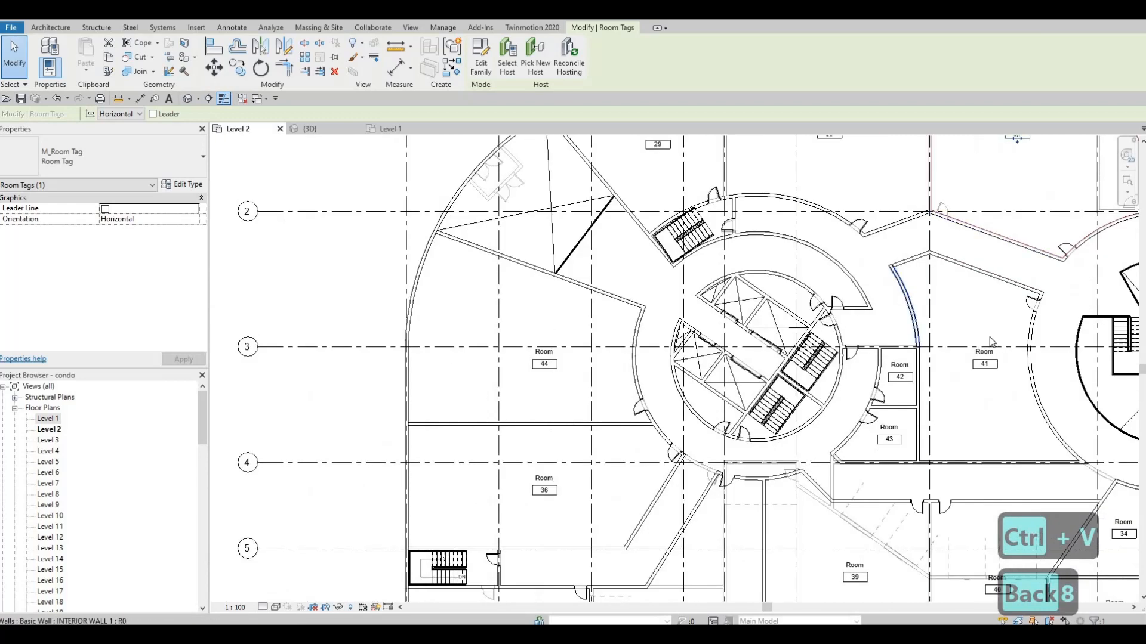
{"action": "scroll", "coordinate": [990, 346], "scroll_direction": "up", "scroll_amount": 2}
{"action": "left_click", "coordinate": [984, 345]}
{"action": "type", "text": "RETAIL 6"}
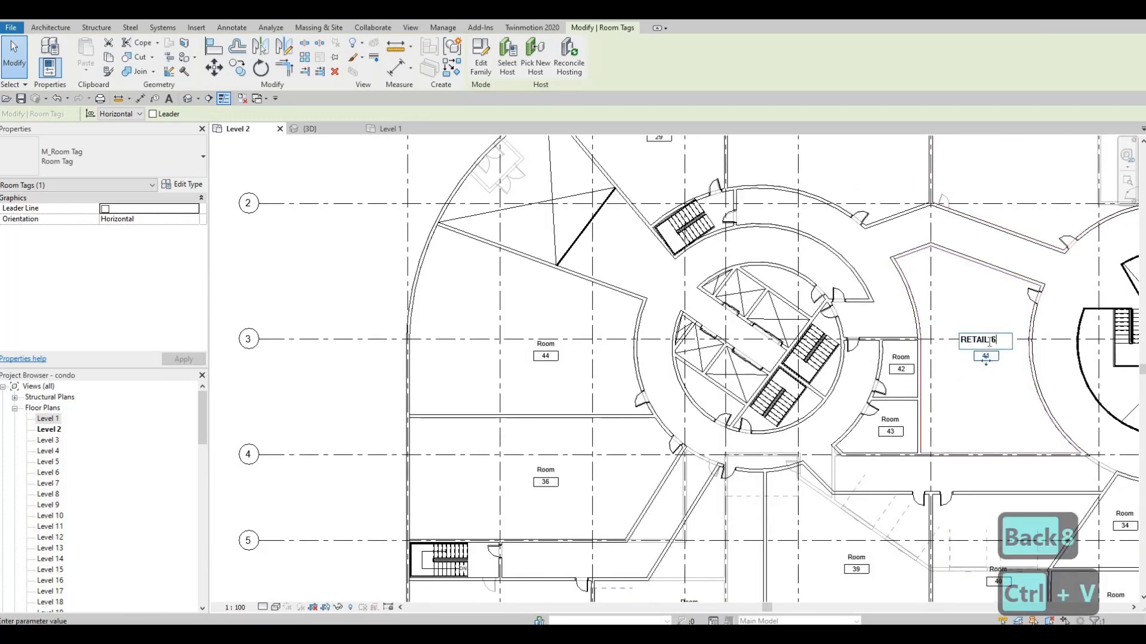
{"action": "key", "text": "BackSpace"}
{"action": "type", "text": "9"}
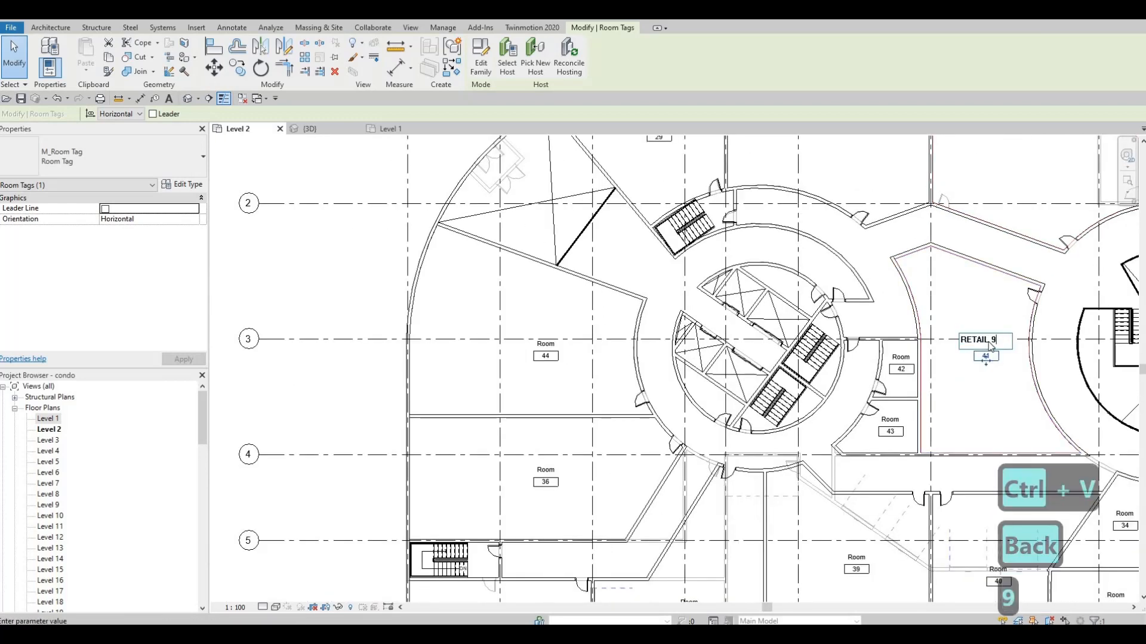
{"action": "key", "text": "Return"}
Rename room 40, between rooms 39 and 35, as RETAIL 10 using the copied name.
{"action": "middle_click_drag", "start_coordinate": [996, 573], "coordinate": [813, 307]}
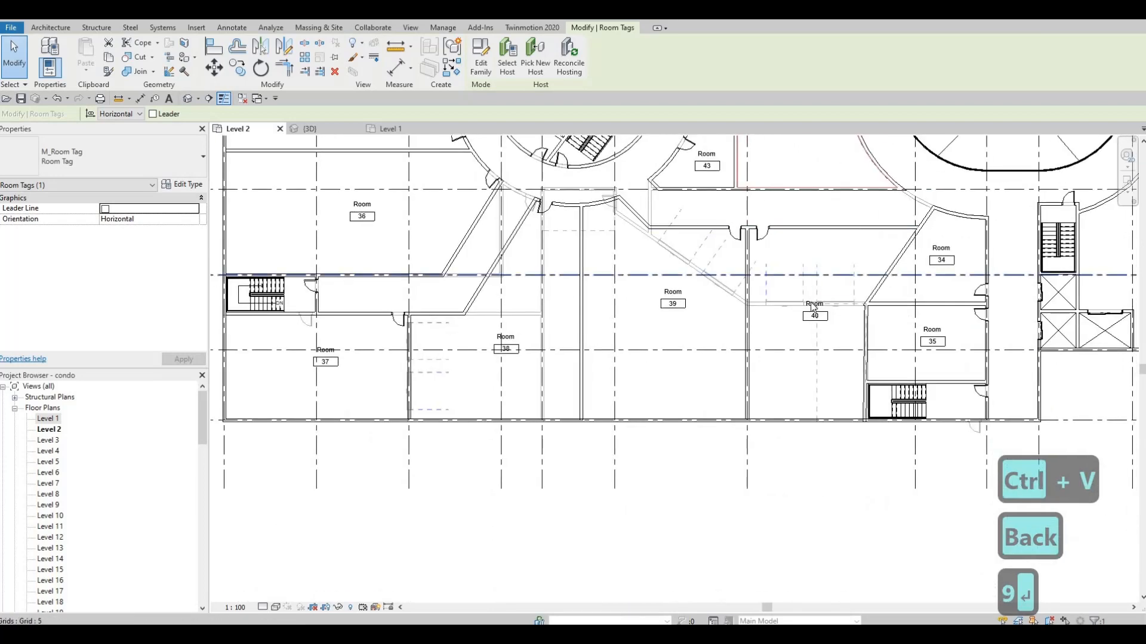
{"action": "left_click", "coordinate": [812, 305]}
{"action": "left_click", "coordinate": [813, 305]}
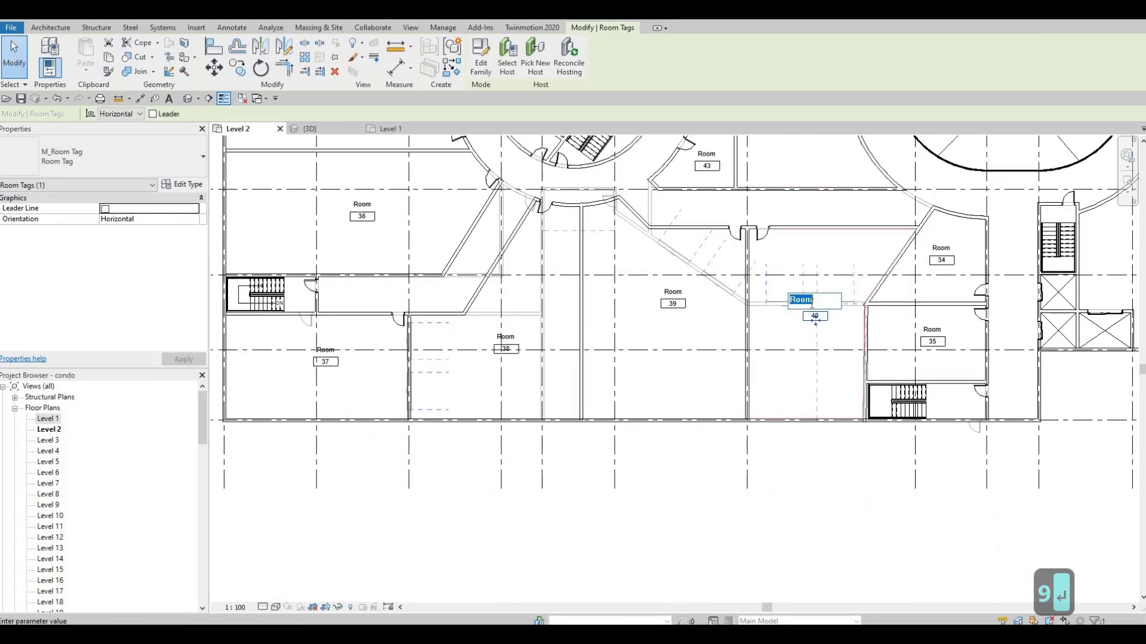
{"action": "type", "text": "RETAIL 9"}
{"action": "key", "text": "BackSpace"}
{"action": "type", "text": "1"}
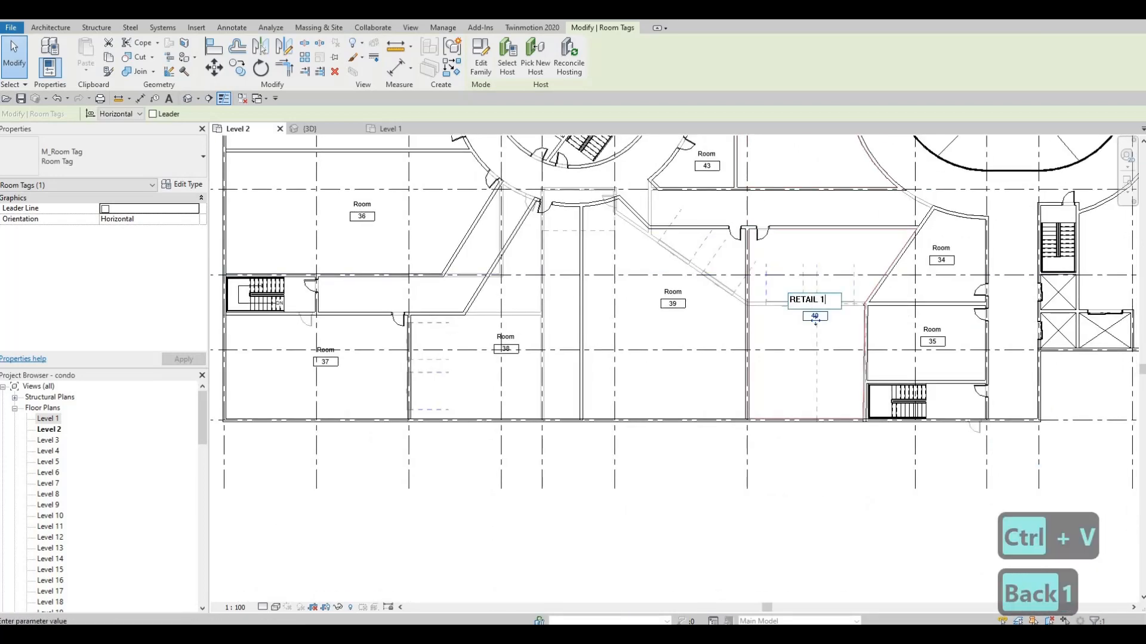
Rename room 39, beside RETAIL 10, as RETAIL 11 using the copied name.
{"action": "left_click", "coordinate": [669, 295]}
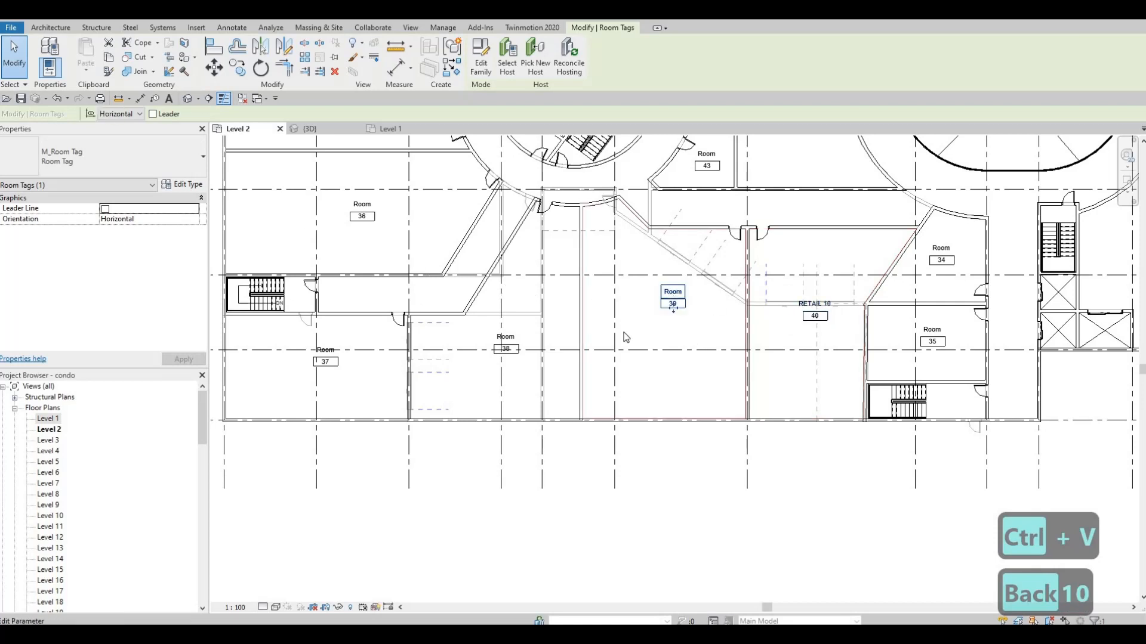
{"action": "left_click", "coordinate": [665, 292]}
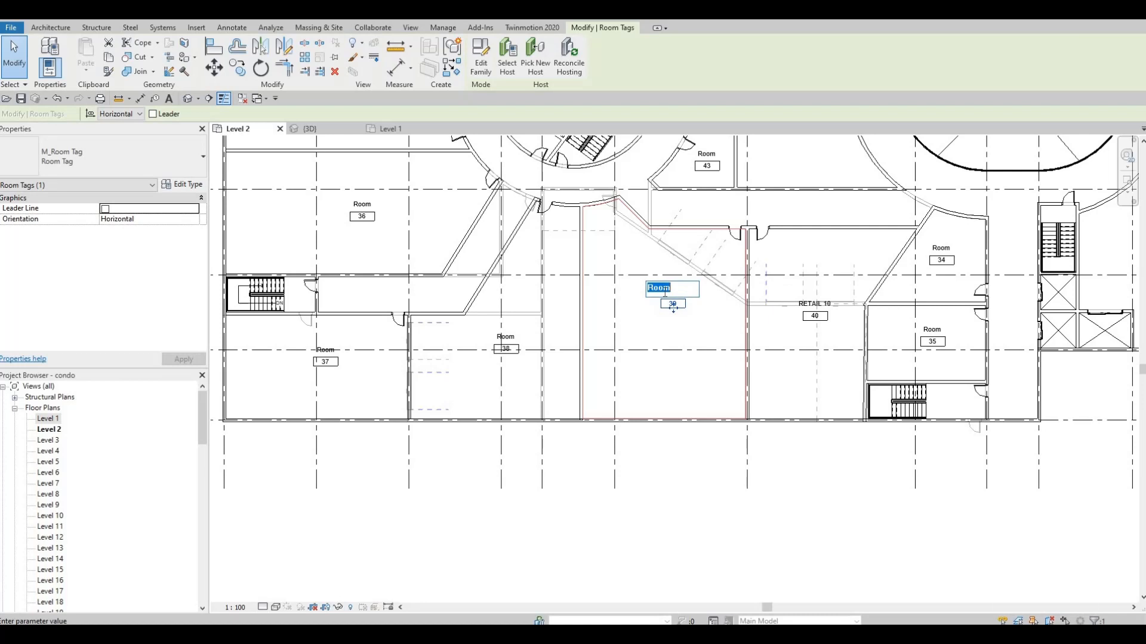
{"action": "type", "text": "RETAIL"}
{"action": "type", "text": "6"}
{"action": "key", "text": "BackSpace"}
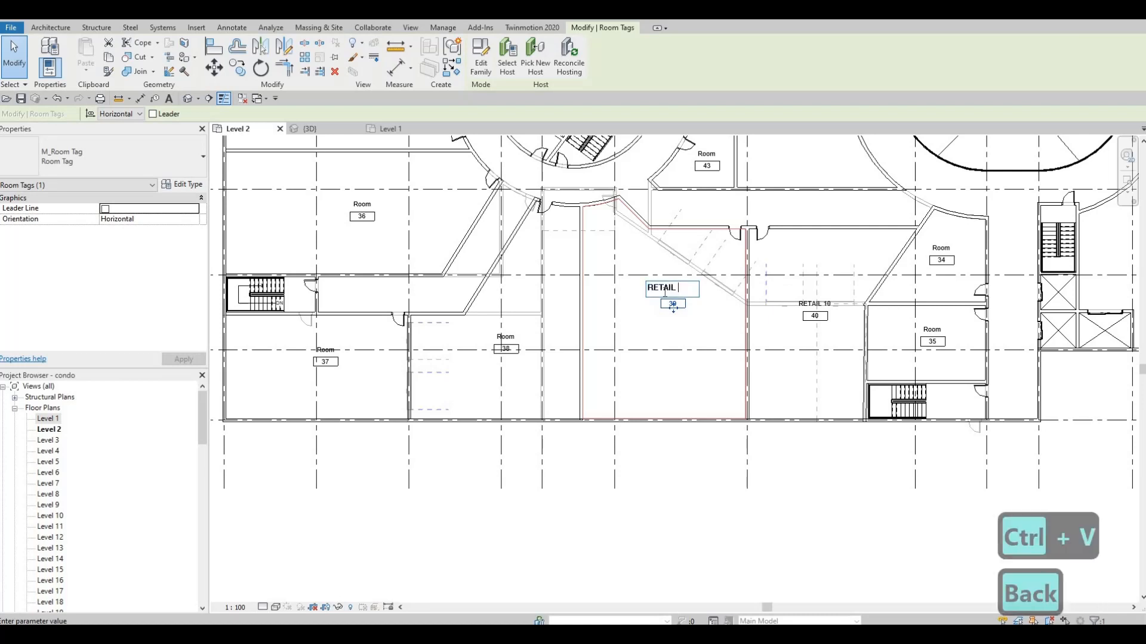
{"action": "type", "text": "11"}
{"action": "left_click", "coordinate": [527, 350]}
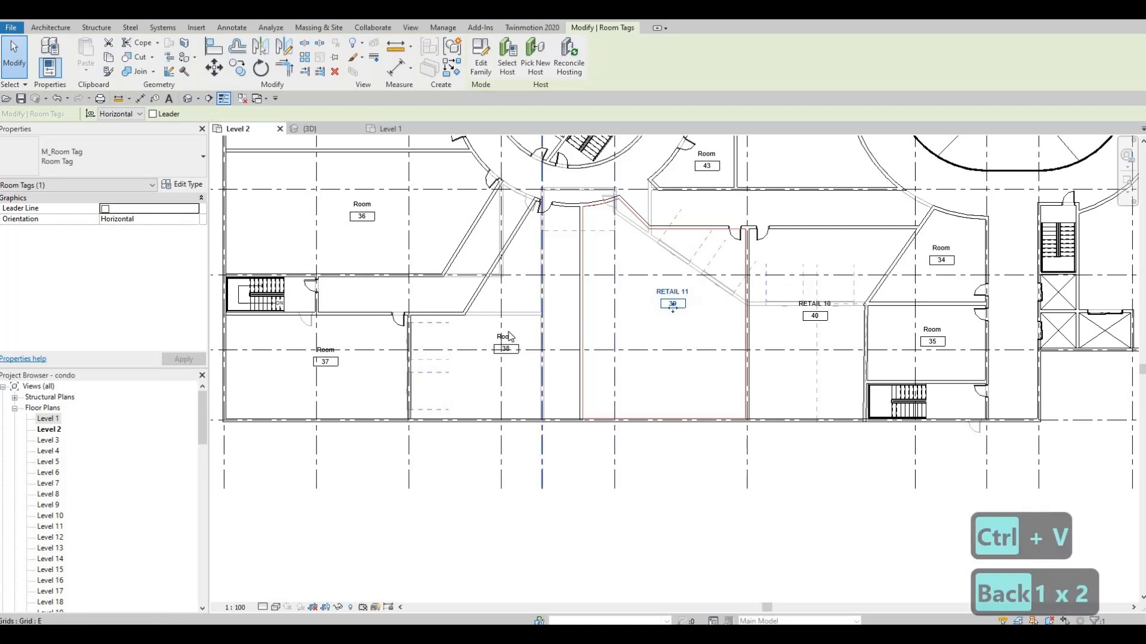
Rename room 38, beside RETAIL 11, as RETAIL 12 using the copied name.
{"action": "left_click", "coordinate": [506, 337]}
{"action": "left_click", "coordinate": [506, 336]}
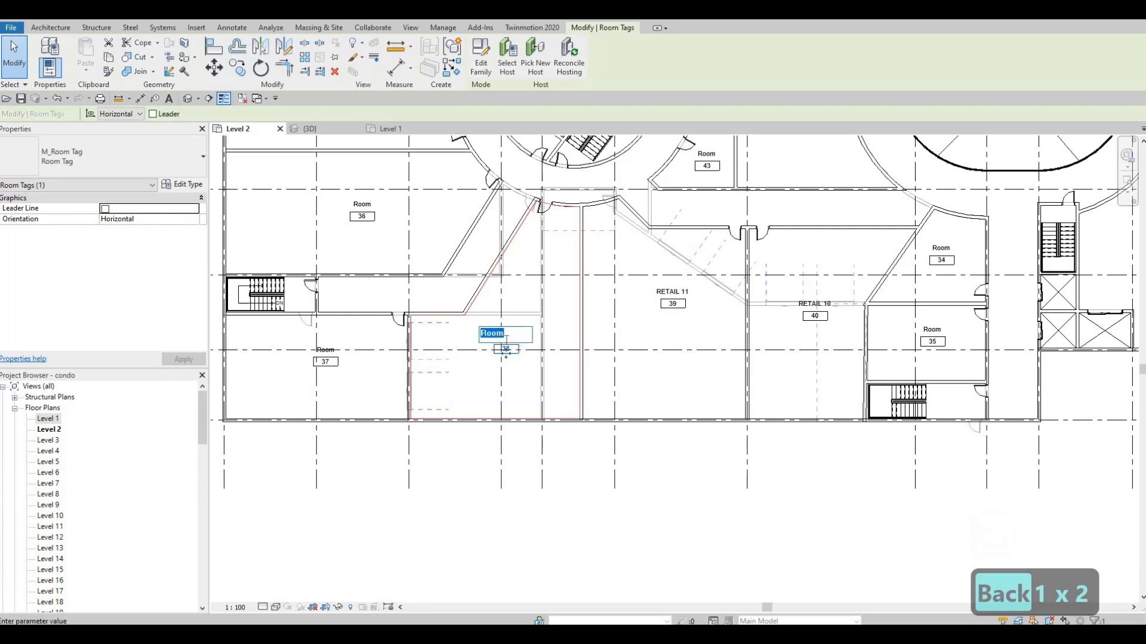
{"action": "type", "text": "RETAIL 6"}
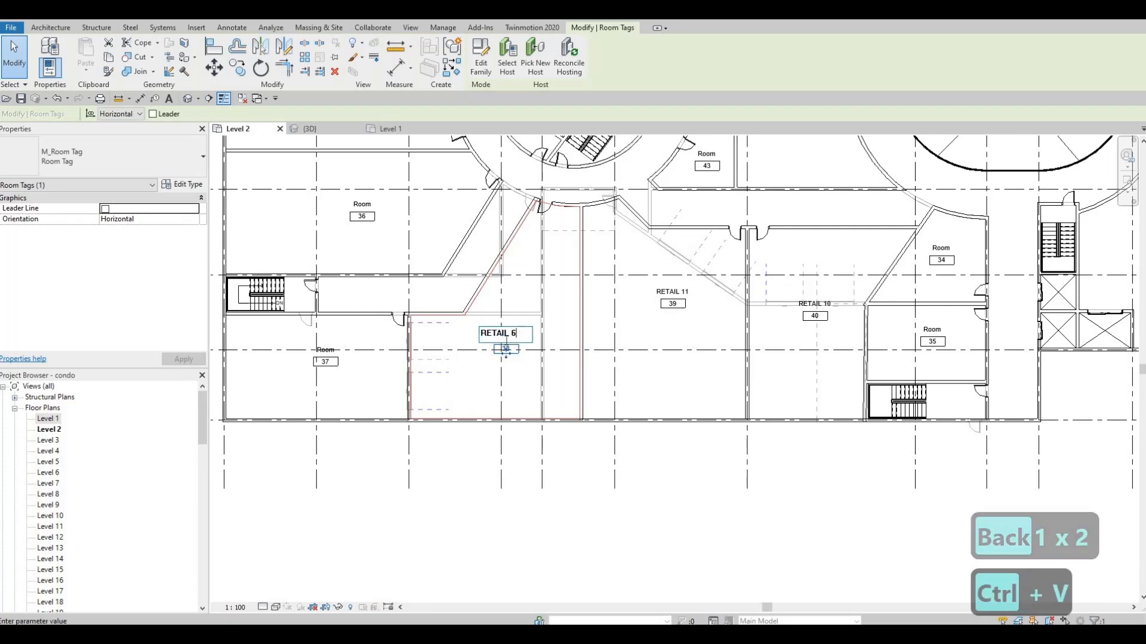
{"action": "key", "text": "BackSpace"}
{"action": "type", "text": "12"}
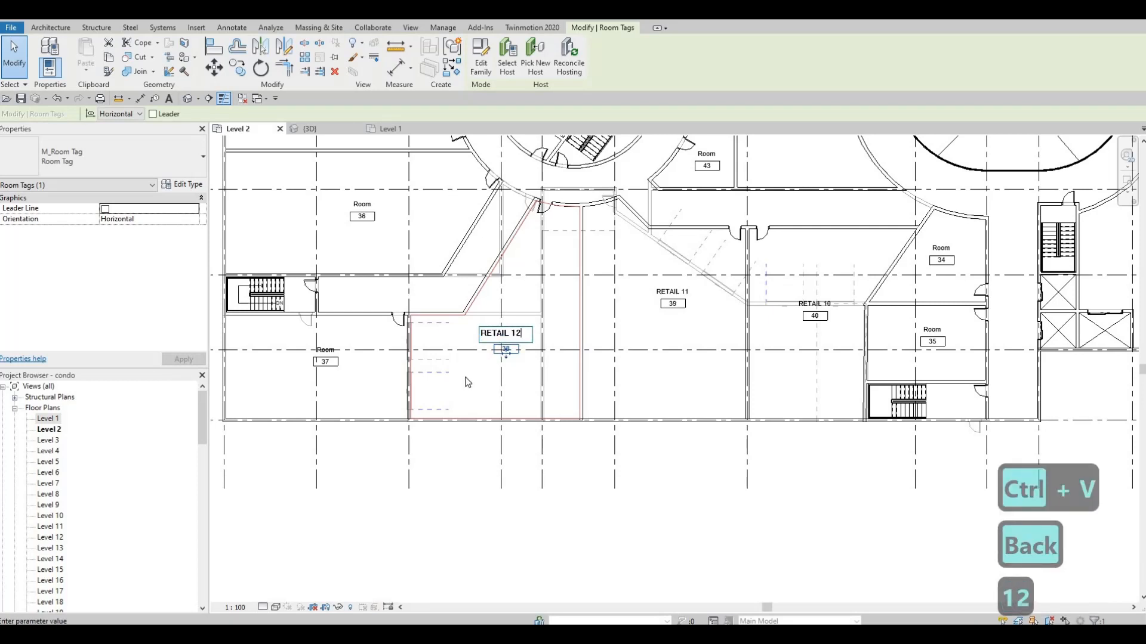
{"action": "left_click", "coordinate": [625, 382]}
Rename room 37, in the building corner between grids 6 and 7, as RETAIL 13 using the copied name.
{"action": "middle_click_drag", "start_coordinate": [647, 375], "coordinate": [955, 377]}
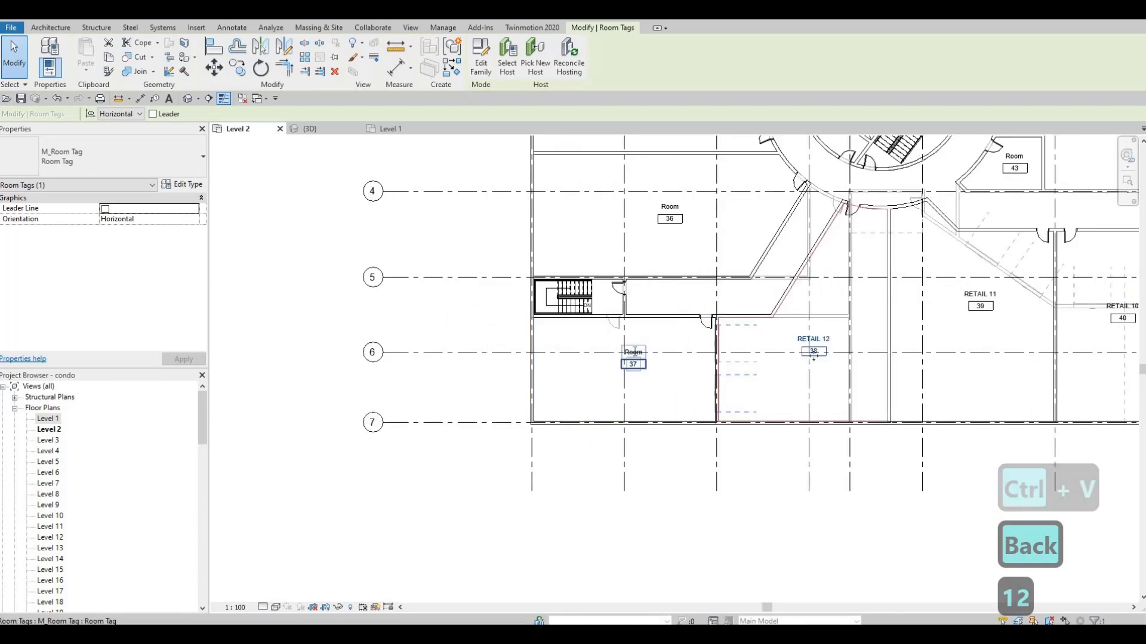
{"action": "left_click", "coordinate": [634, 352]}
{"action": "type", "text": "RETAIL 6"}
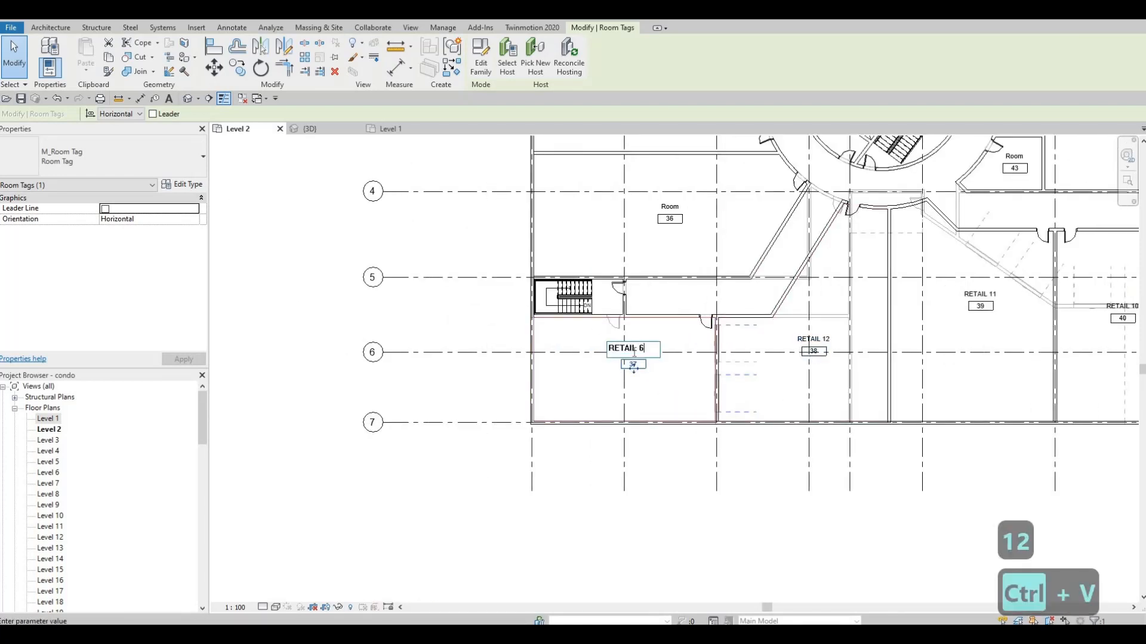
{"action": "key", "text": "BackSpace"}
{"action": "type", "text": "13"}
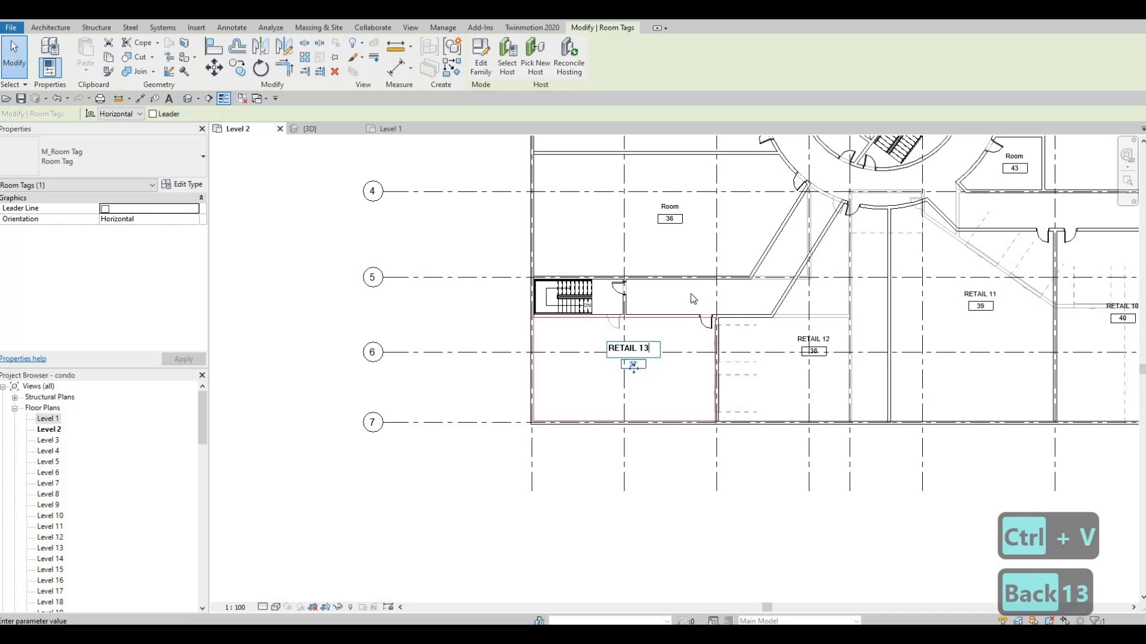
{"action": "left_click", "coordinate": [664, 404]}
Rename room 36, between grids 4 and 5, as RETAIL 14 using the copied name.
{"action": "middle_click_drag", "start_coordinate": [680, 214], "coordinate": [646, 340]}
{"action": "left_click", "coordinate": [640, 333]}
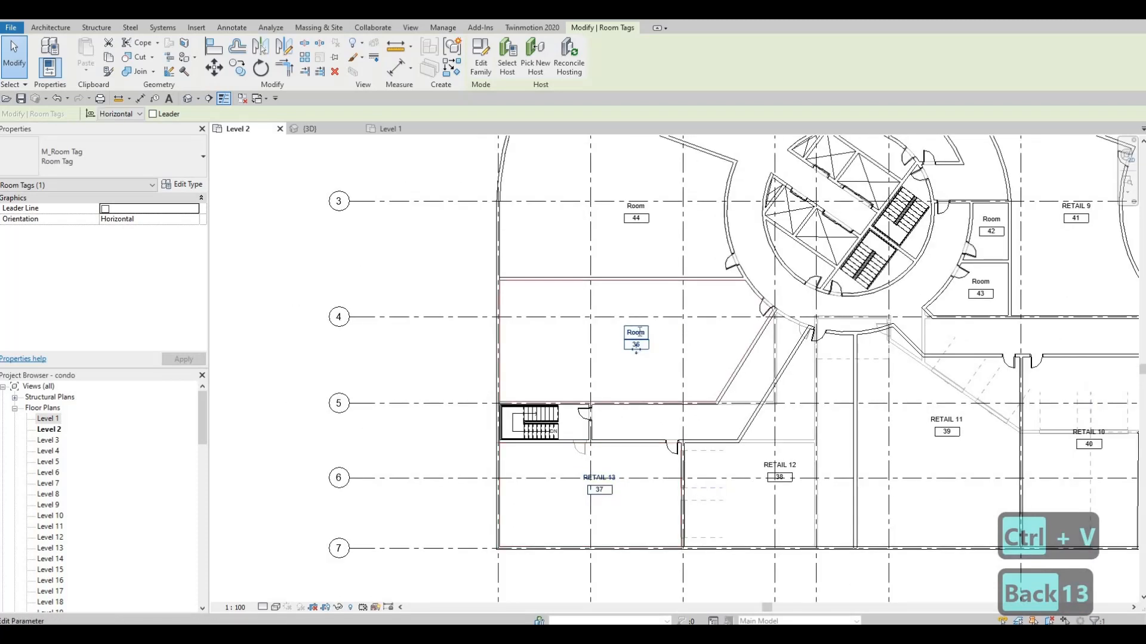
{"action": "left_click", "coordinate": [640, 332]}
{"action": "type", "text": "RETAIL 6"}
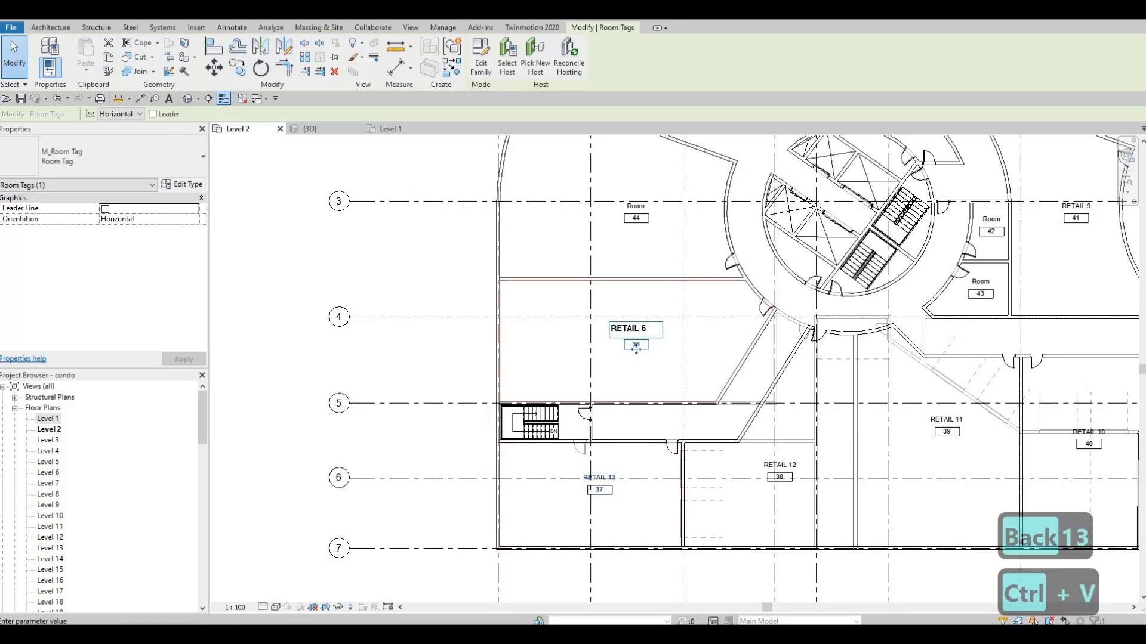
{"action": "key", "text": "BackSpace"}
{"action": "type", "text": "14"}
Rename room 44, beside the curved outer wall at grid 3, as RETAIL 15 using the copied name.
{"action": "left_click", "coordinate": [641, 206]}
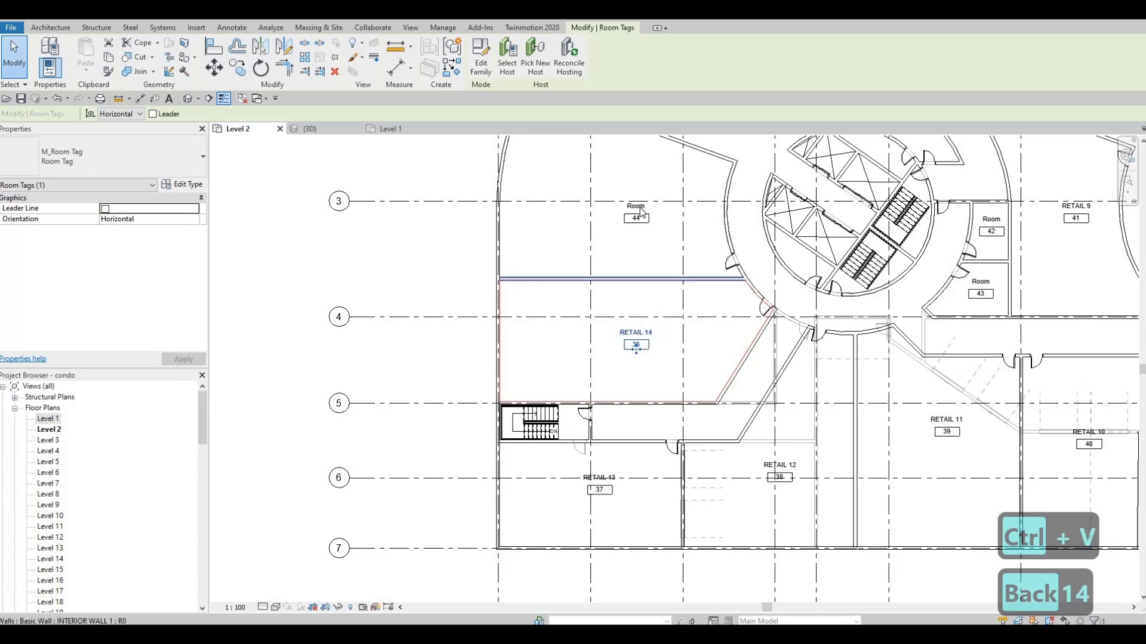
{"action": "left_click", "coordinate": [640, 205]}
{"action": "type", "text": "RETAIL 6"}
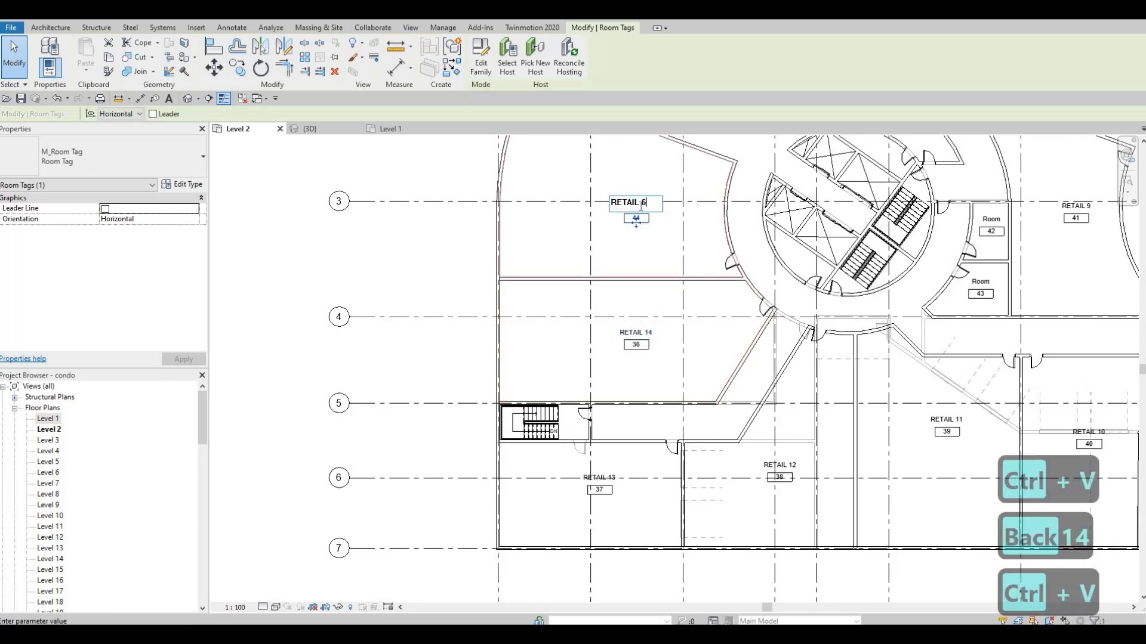
{"action": "key", "text": "BackSpace"}
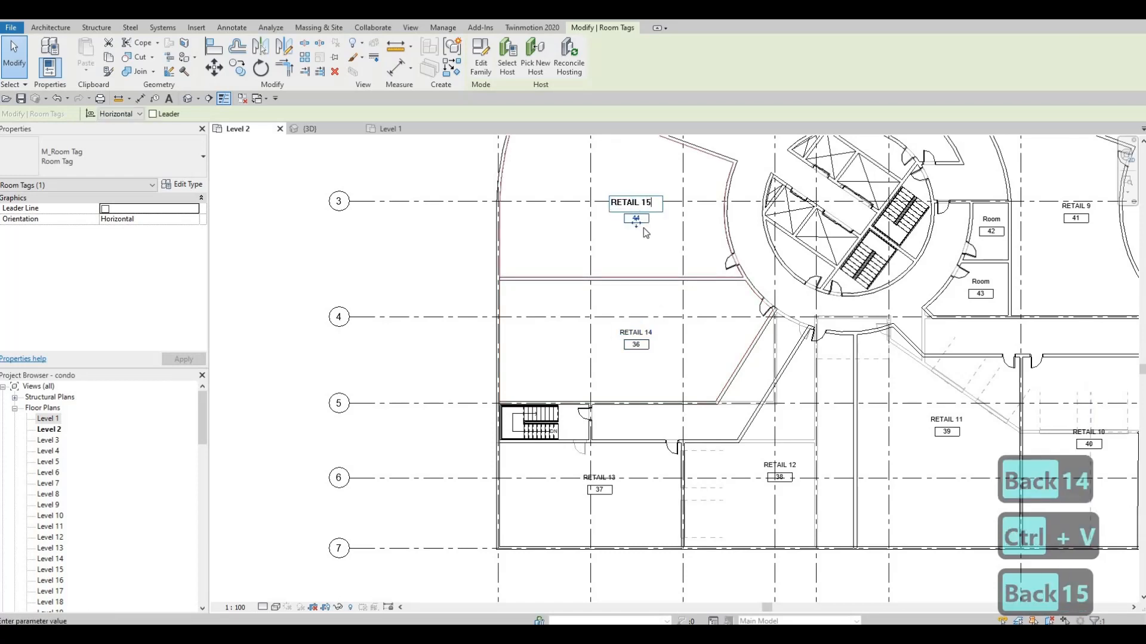
{"action": "left_click", "coordinate": [649, 285]}
Examine the renamed retail rooms around the circular core and look for rooms that still need a name.
{"action": "middle_click_drag", "start_coordinate": [705, 229], "coordinate": [639, 325]}
{"action": "middle_click_drag", "start_coordinate": [638, 217], "coordinate": [625, 265]}
{"action": "scroll", "coordinate": [625, 265], "scroll_direction": "down", "scroll_amount": 1}
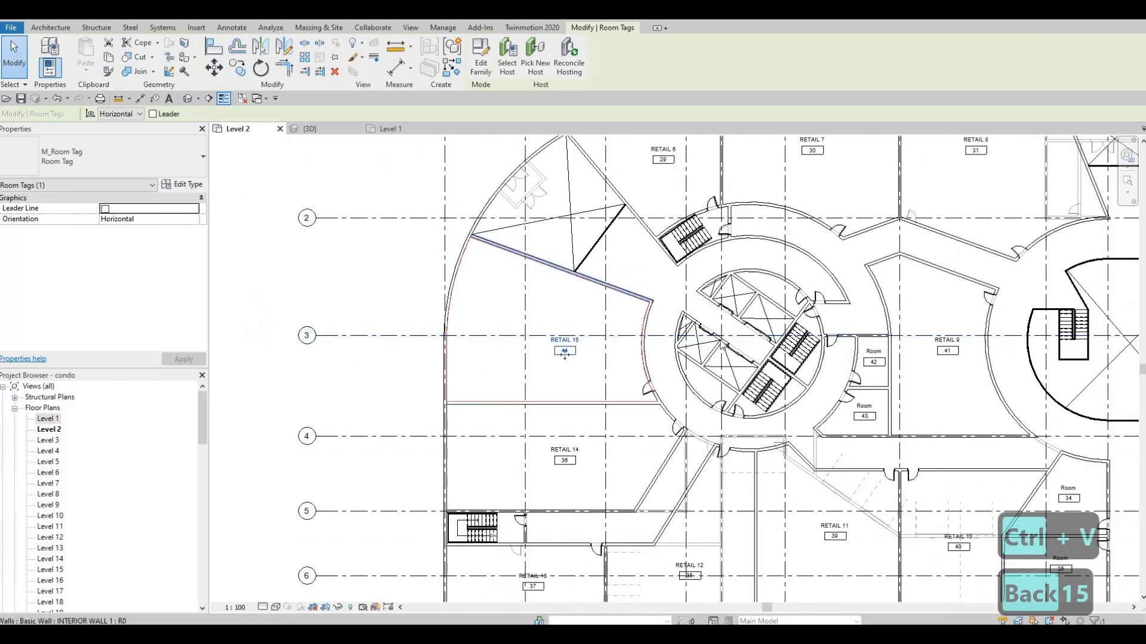
{"action": "middle_click_drag", "start_coordinate": [724, 338], "coordinate": [685, 421]}
{"action": "middle_click_drag", "start_coordinate": [660, 262], "coordinate": [580, 162]}
{"action": "middle_click_drag", "start_coordinate": [659, 550], "coordinate": [627, 391]}
{"action": "scroll", "coordinate": [627, 391], "scroll_direction": "up", "scroll_amount": 1}
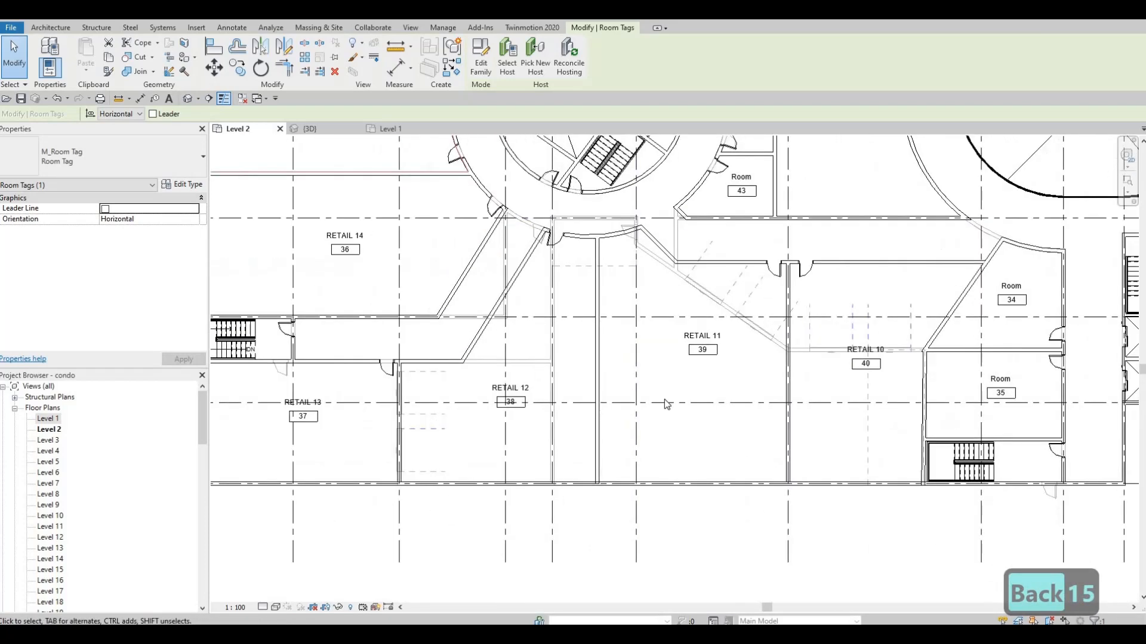
{"action": "middle_click_drag", "start_coordinate": [747, 398], "coordinate": [700, 427]}
{"action": "middle_click_drag", "start_coordinate": [795, 505], "coordinate": [703, 483]}
{"action": "scroll", "coordinate": [702, 482], "scroll_direction": "down", "scroll_amount": 1}
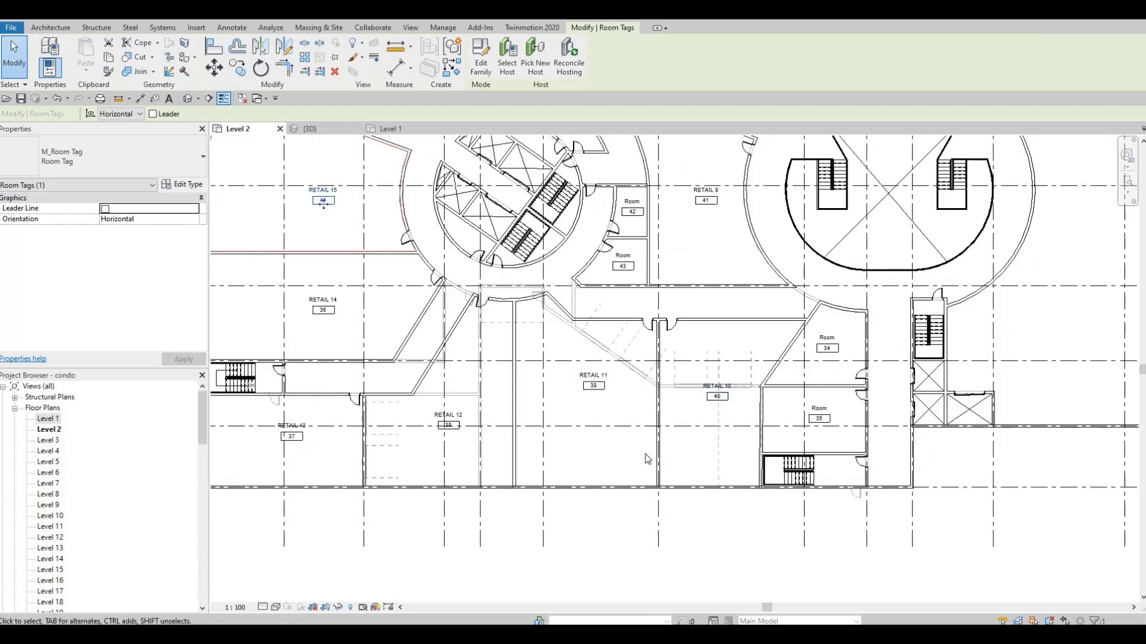
Rename the large room between the crossed void and the three small rooms along the outer wall as FOOD COURT.
{"action": "middle_click_drag", "start_coordinate": [674, 239], "coordinate": [620, 461]}
{"action": "middle_click_drag", "start_coordinate": [750, 287], "coordinate": [657, 377]}
{"action": "left_click", "coordinate": [906, 311]}
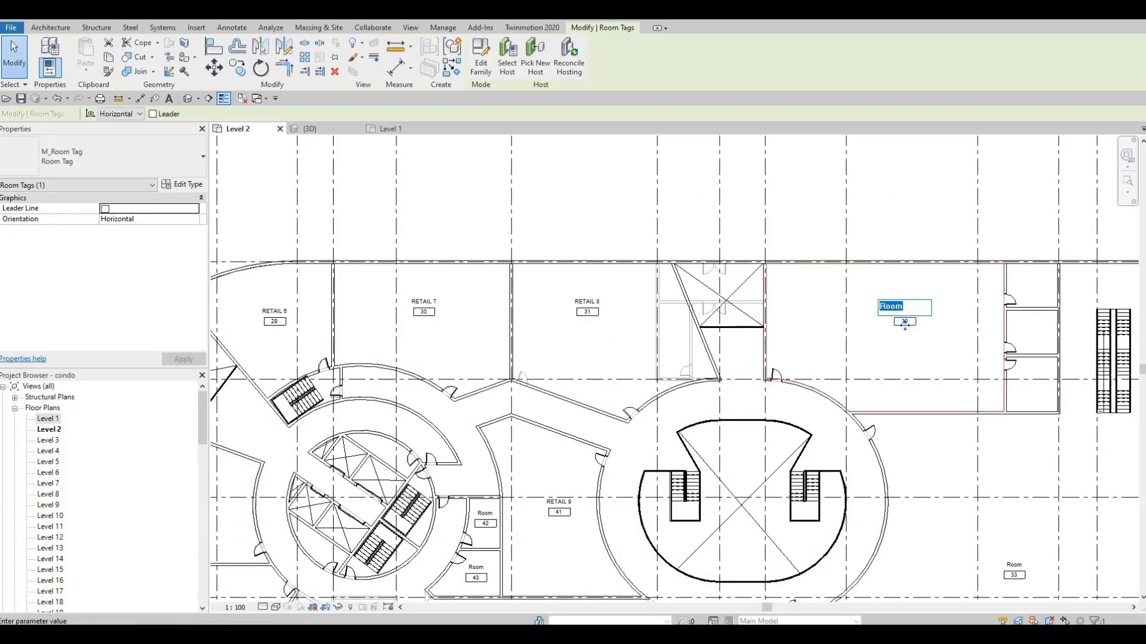
{"action": "type", "text": "FOOD COU"}
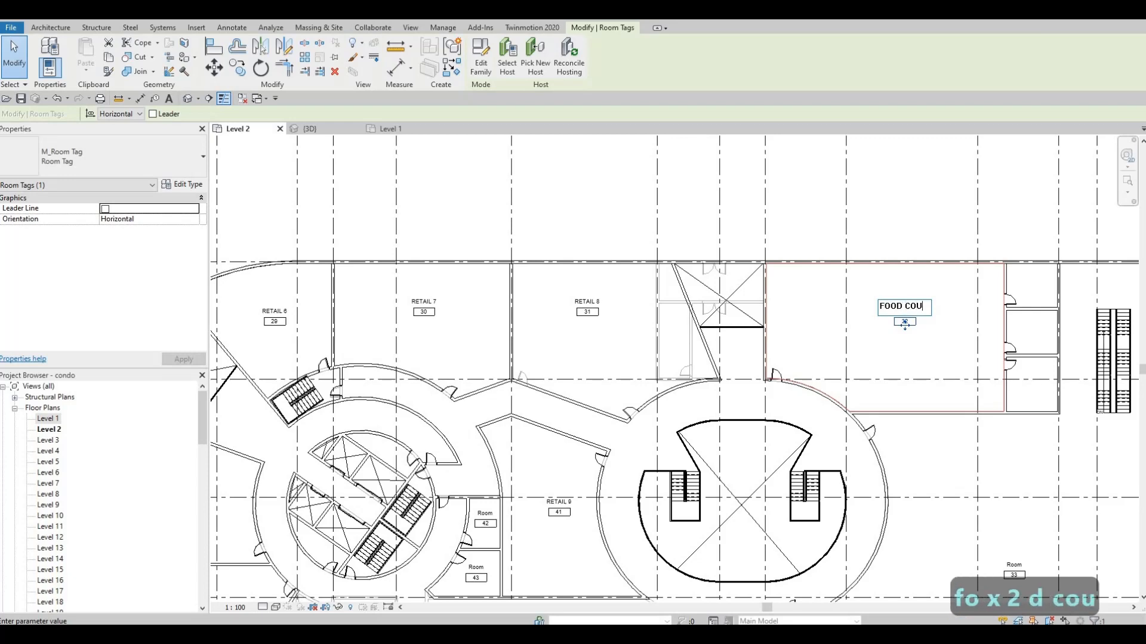
{"action": "type", "text": "RT"}
{"action": "left_click", "coordinate": [813, 268]}
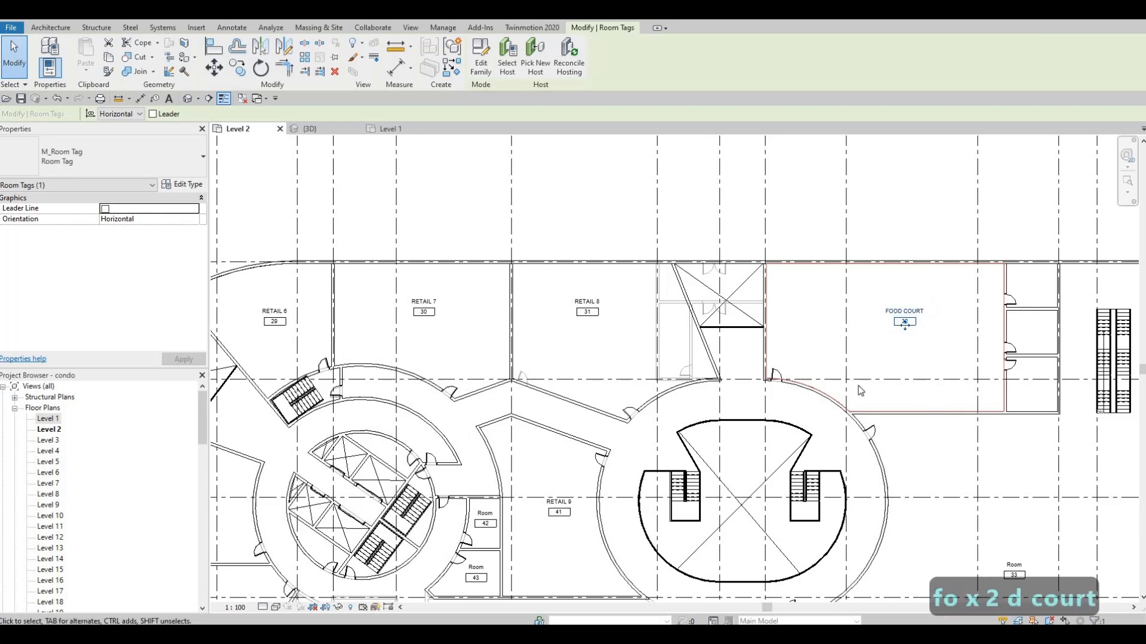
Rename the large room 33, beside the circular atrium and below the food court, as 2ND FLOOR GROCERY STORE.
{"action": "scroll", "coordinate": [955, 478], "scroll_direction": "down", "scroll_amount": 1}
{"action": "middle_click_drag", "start_coordinate": [1007, 539], "coordinate": [882, 379]}
{"action": "scroll", "coordinate": [877, 378], "scroll_direction": "up", "scroll_amount": 1}
{"action": "left_click", "coordinate": [874, 375]}
{"action": "left_click", "coordinate": [874, 374]}
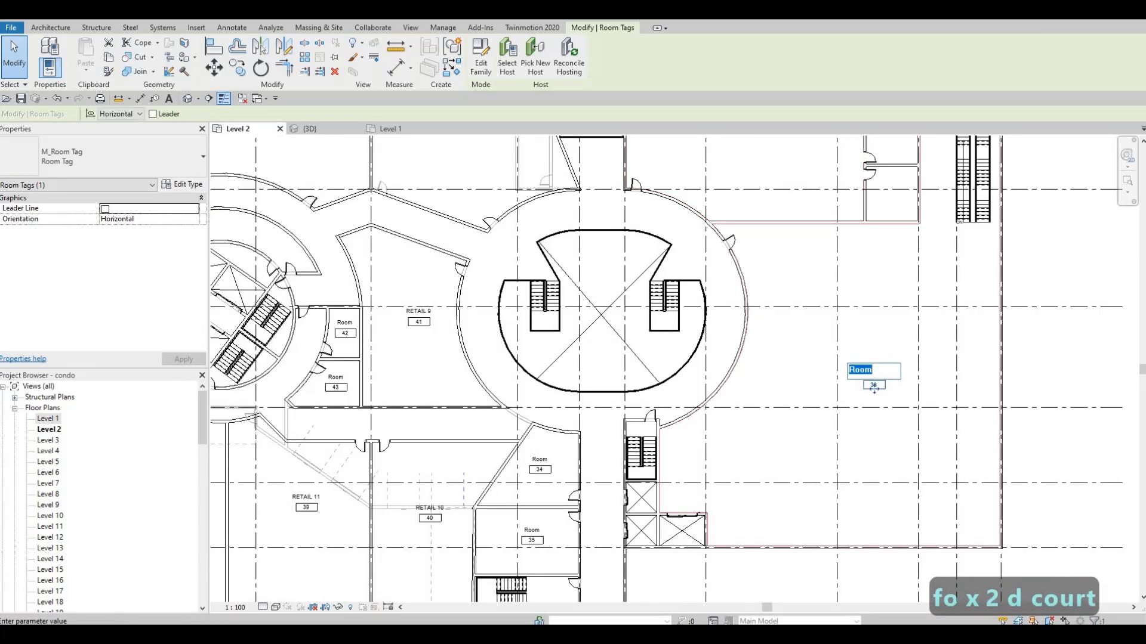
{"action": "type", "text": "2ND "}
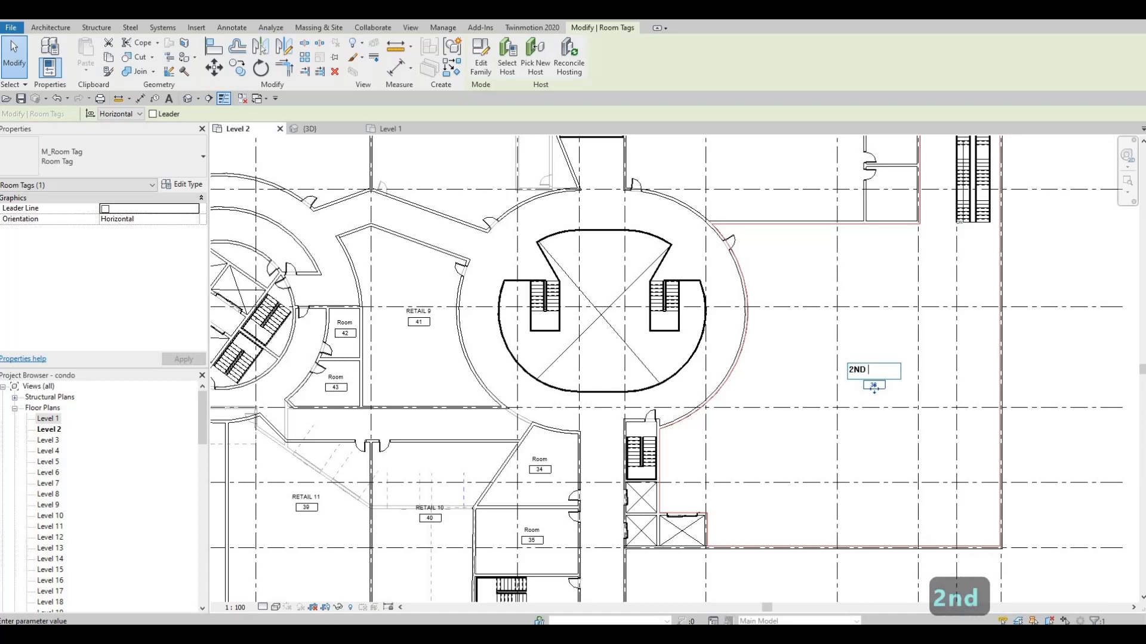
{"action": "type", "text": "FLOOR "}
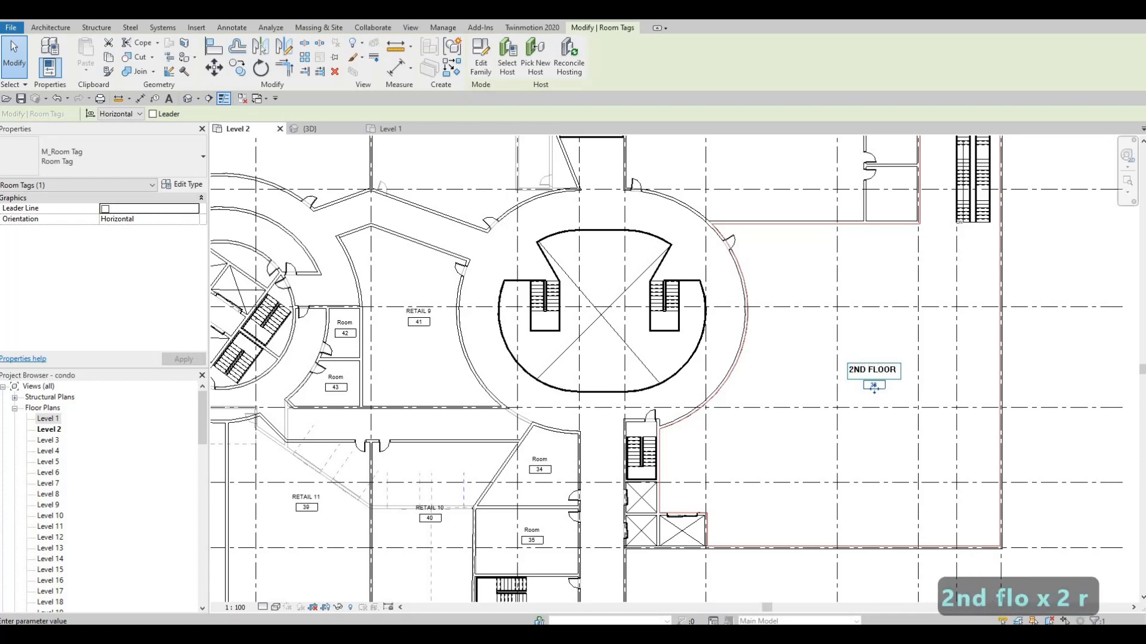
{"action": "type", "text": "GROCER"}
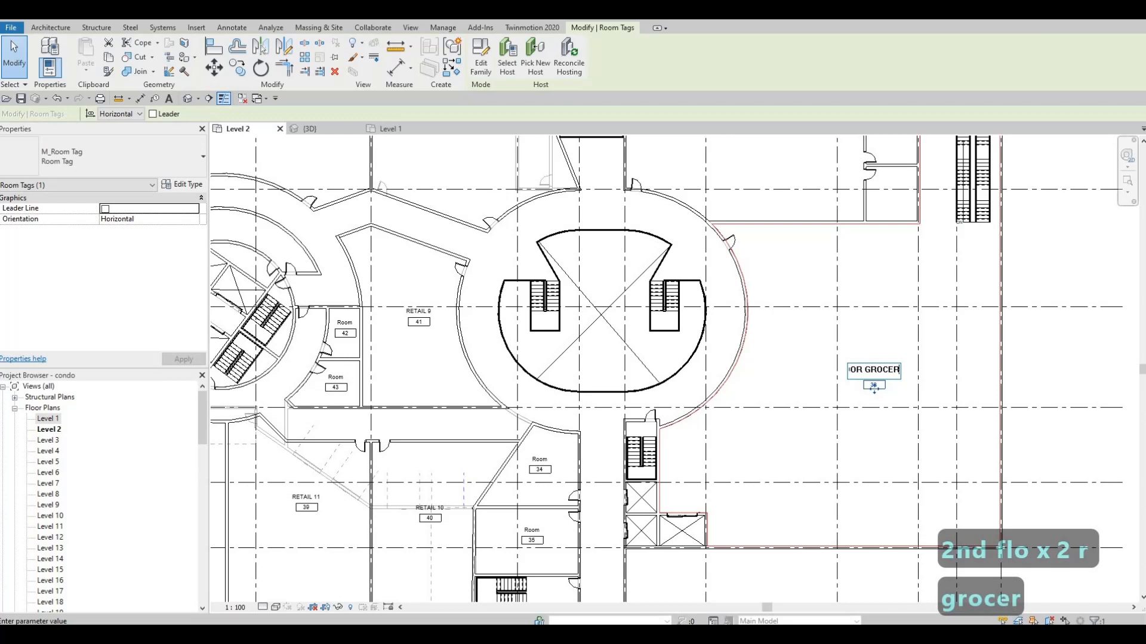
{"action": "type", "text": "Y STORE"}
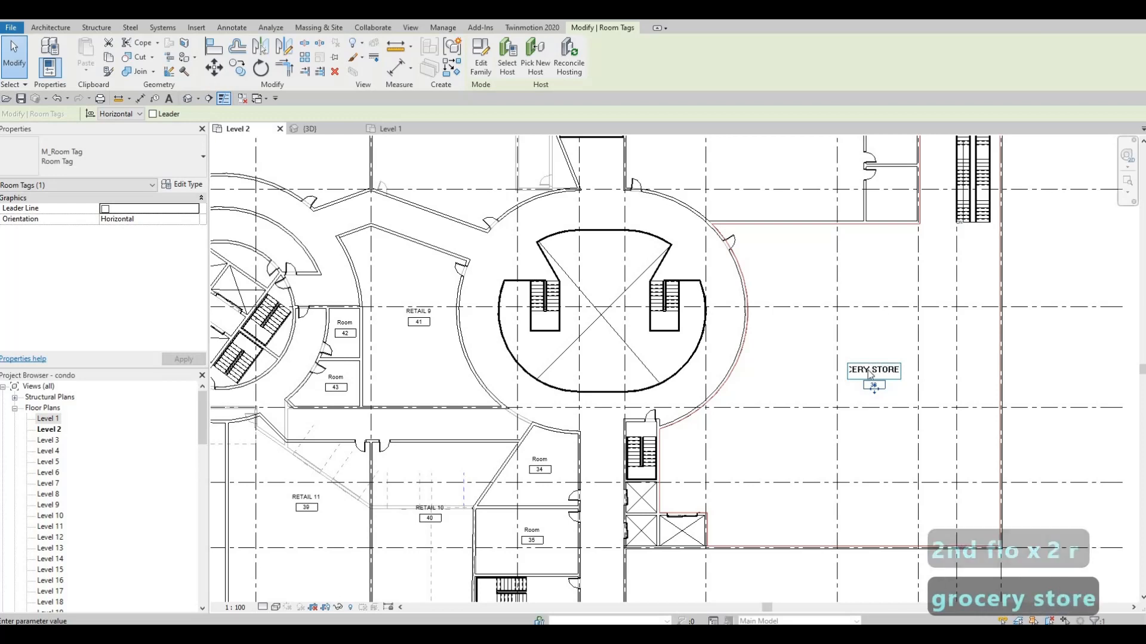
{"action": "key", "text": "Return"}
{"action": "scroll", "coordinate": [868, 371], "scroll_direction": "up", "scroll_amount": 7}
{"action": "scroll", "coordinate": [875, 396], "scroll_direction": "down", "scroll_amount": 5}
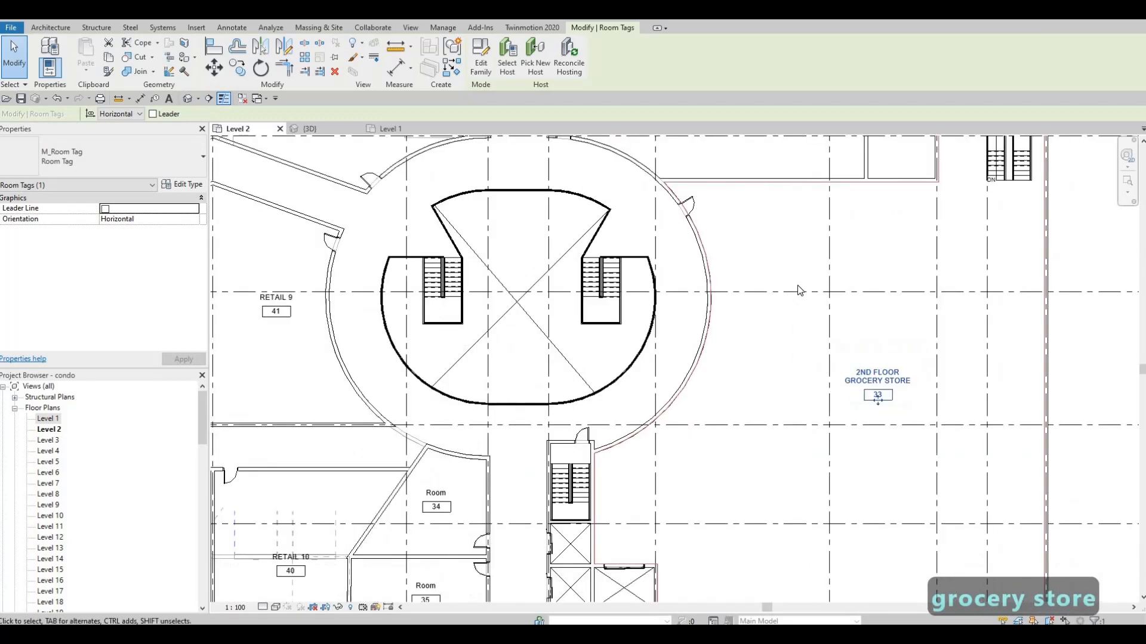
Rename room 42, the small room between the circular core and RETAIL 9, as OFFICE 3.
{"action": "scroll", "coordinate": [798, 291], "scroll_direction": "down", "scroll_amount": 4}
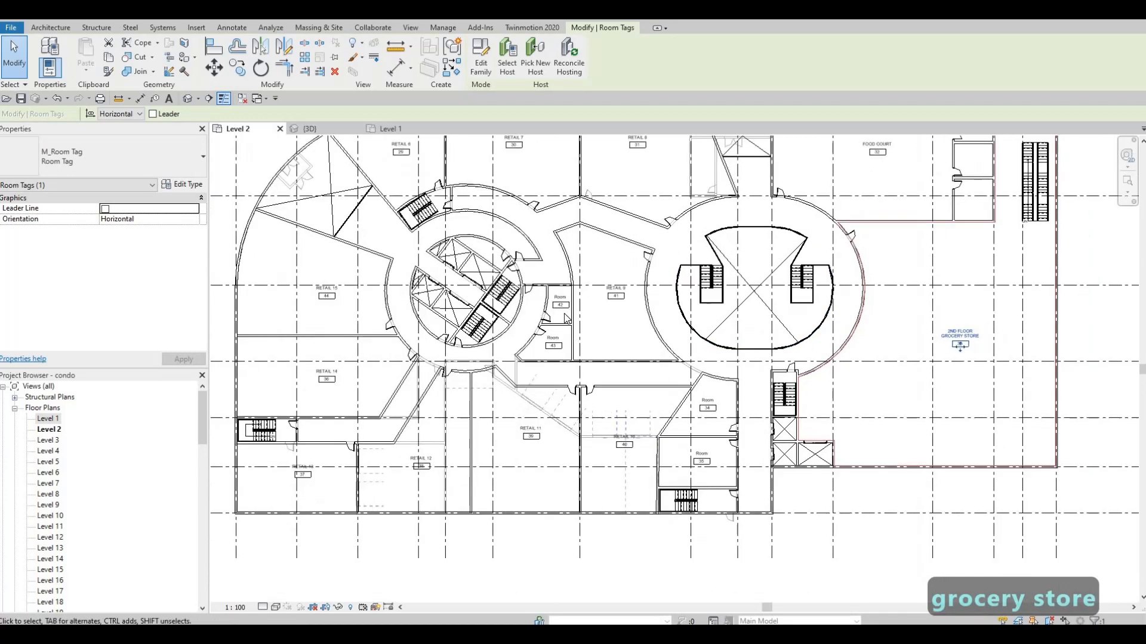
{"action": "scroll", "coordinate": [566, 320], "scroll_direction": "up", "scroll_amount": 5}
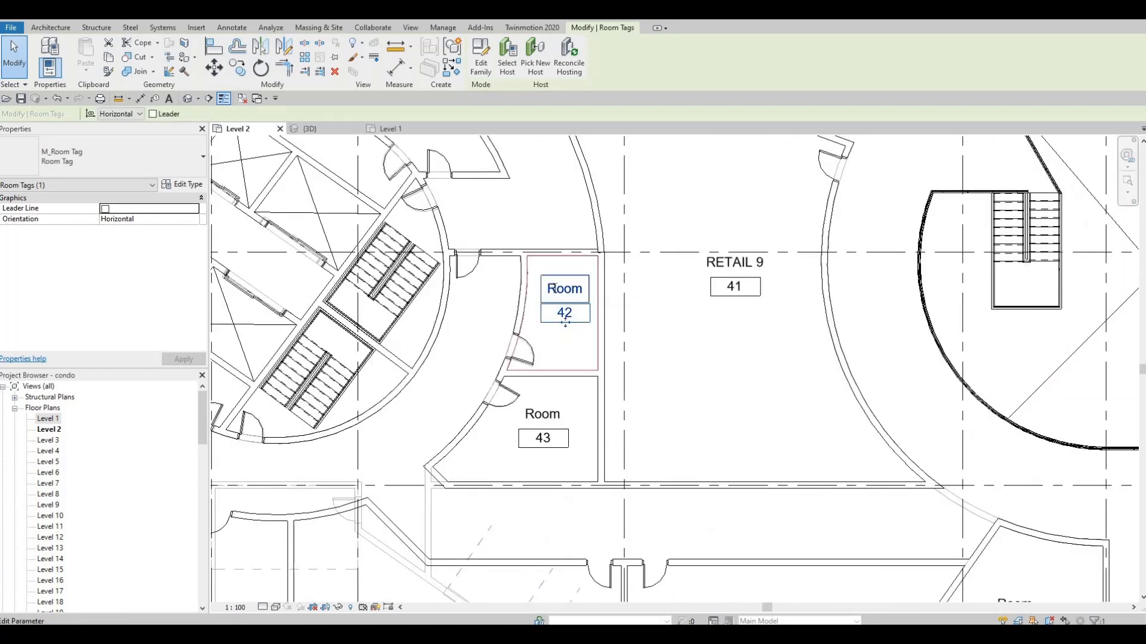
{"action": "left_click", "coordinate": [552, 289]}
{"action": "type", "text": "OFFICE"}
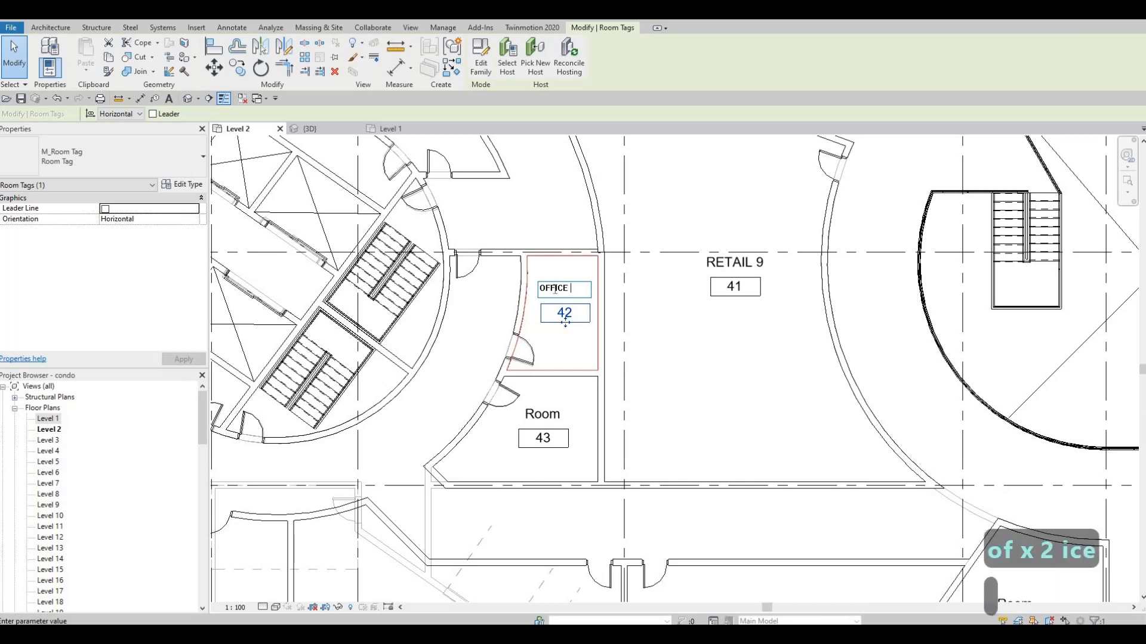
{"action": "type", "text": " 3"}
{"action": "key", "text": "Return"}
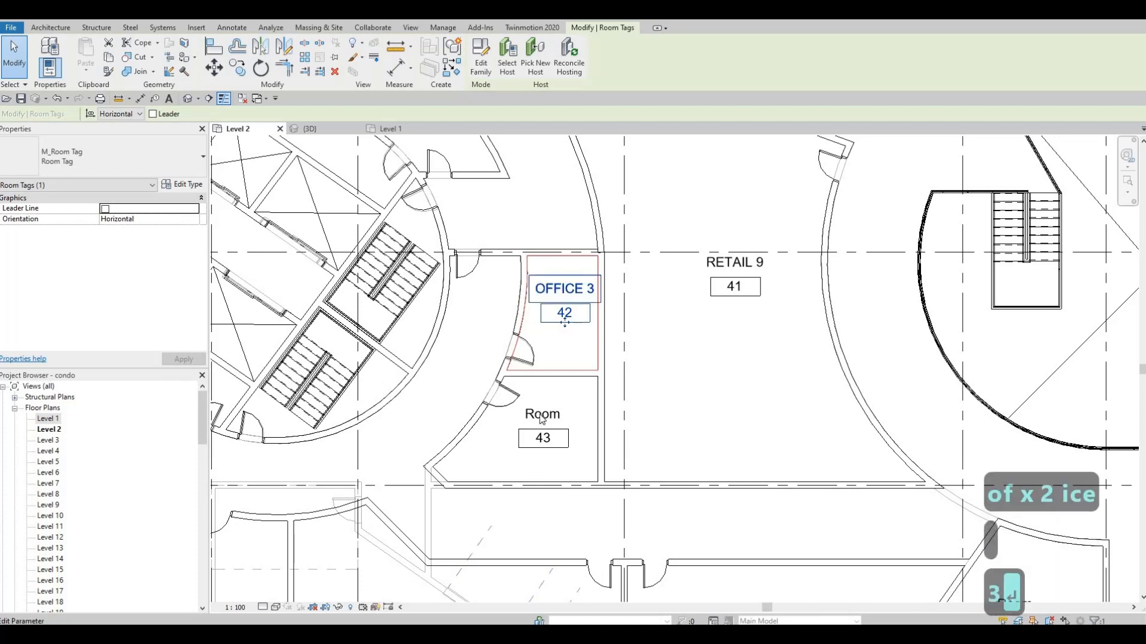
Rename room 43, directly below OFFICE 3, as OFFICE 4.
{"action": "left_click", "coordinate": [542, 416]}
{"action": "left_click", "coordinate": [542, 416]}
{"action": "type", "text": "F"}
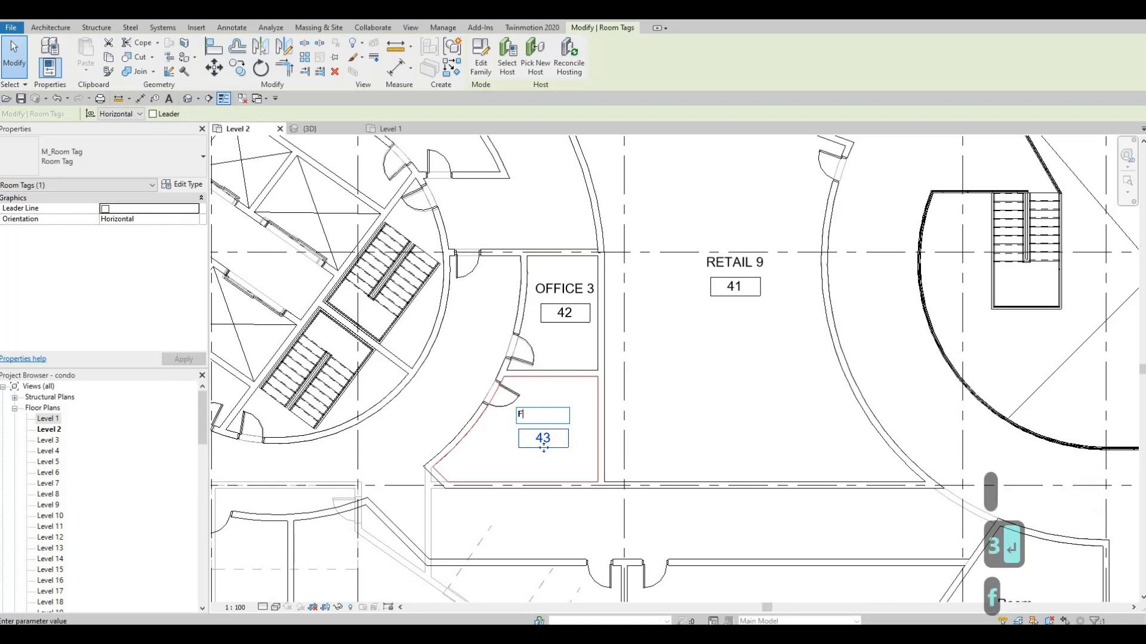
{"action": "type", "text": "OOCE 4"}
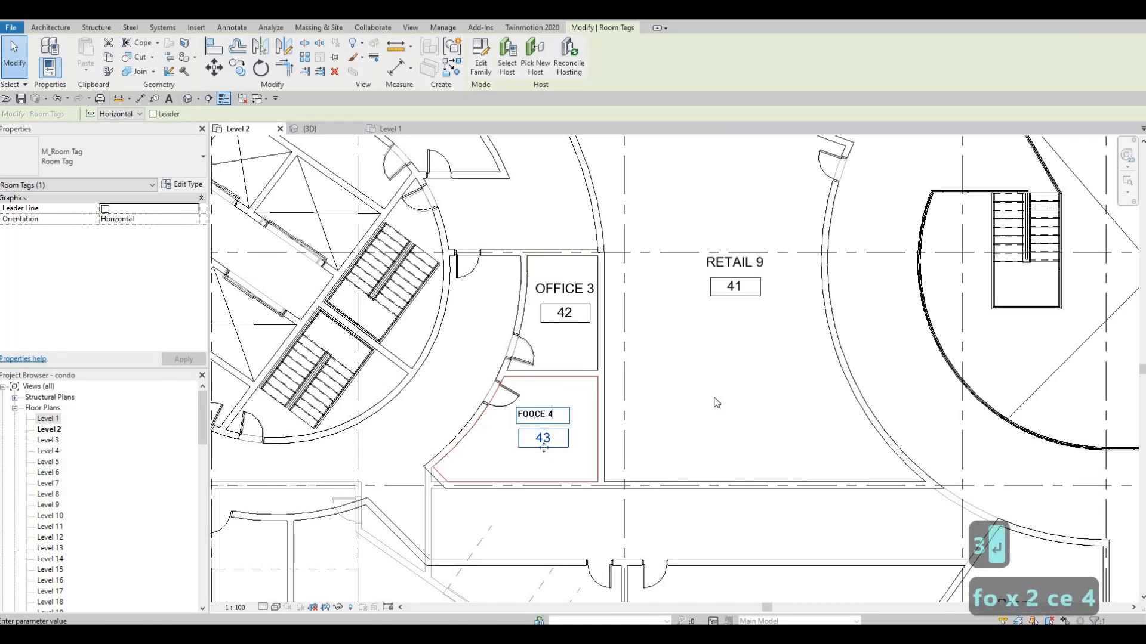
{"action": "left_click", "coordinate": [571, 415]}
{"action": "left_click", "coordinate": [547, 416]}
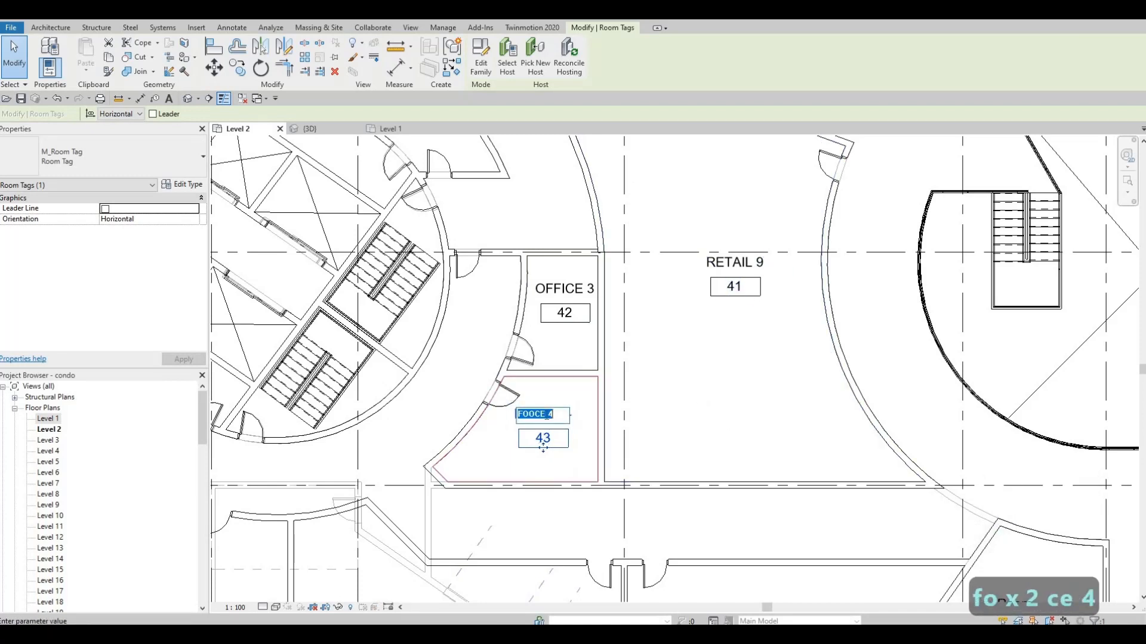
{"action": "type", "text": "OFFICE "}
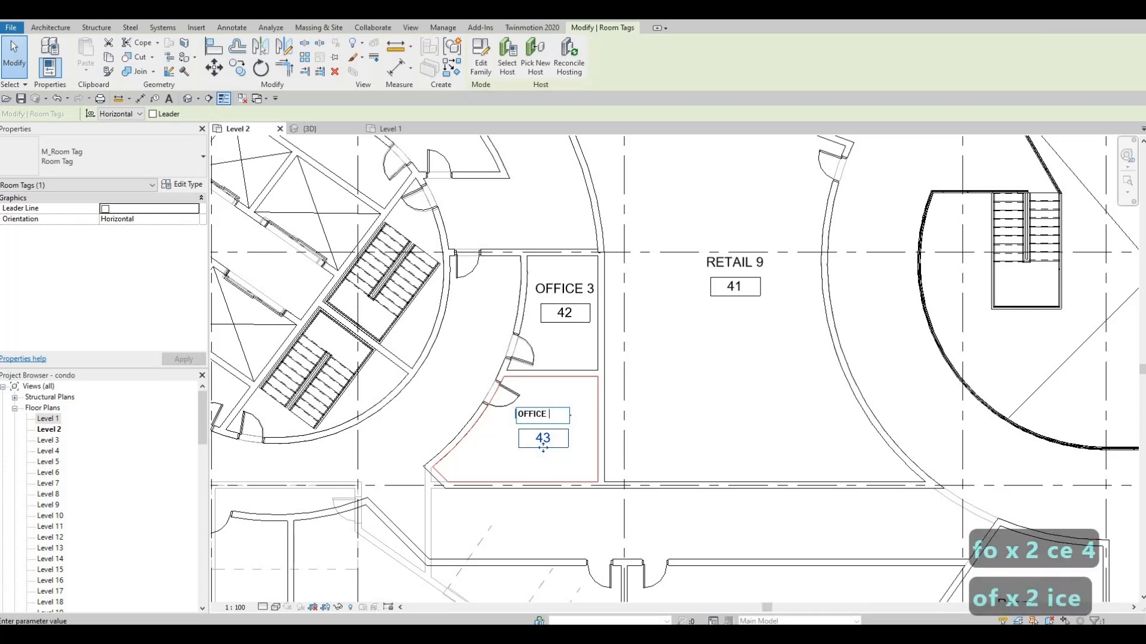
{"action": "type", "text": "4"}
{"action": "left_click", "coordinate": [766, 377]}
{"action": "key", "text": "Escape"}
{"action": "scroll", "coordinate": [827, 436], "scroll_direction": "down", "scroll_amount": 4}
{"action": "middle_click_drag", "start_coordinate": [827, 436], "coordinate": [729, 305]}
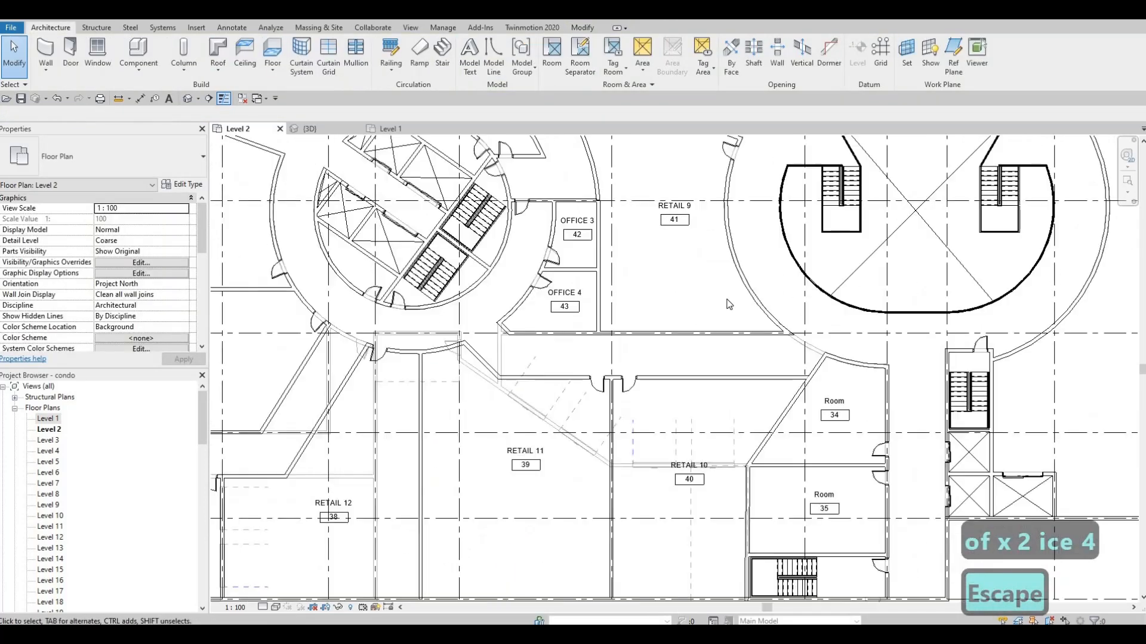
{"action": "scroll", "coordinate": [758, 394], "scroll_direction": "down", "scroll_amount": 2}
{"action": "middle_click_drag", "start_coordinate": [758, 394], "coordinate": [721, 292]}
{"action": "scroll", "coordinate": [722, 293], "scroll_direction": "up", "scroll_amount": 3}
{"action": "middle_click_drag", "start_coordinate": [803, 299], "coordinate": [671, 312]}
{"action": "scroll", "coordinate": [671, 312], "scroll_direction": "up", "scroll_amount": 2}
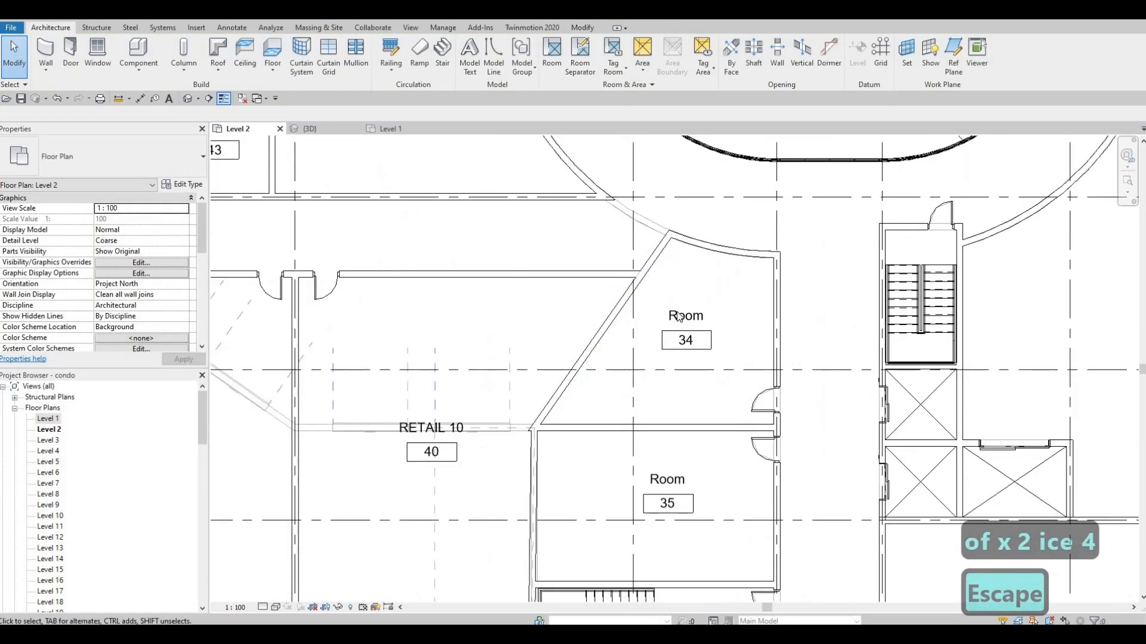
{"action": "double_click", "coordinate": [680, 315]}
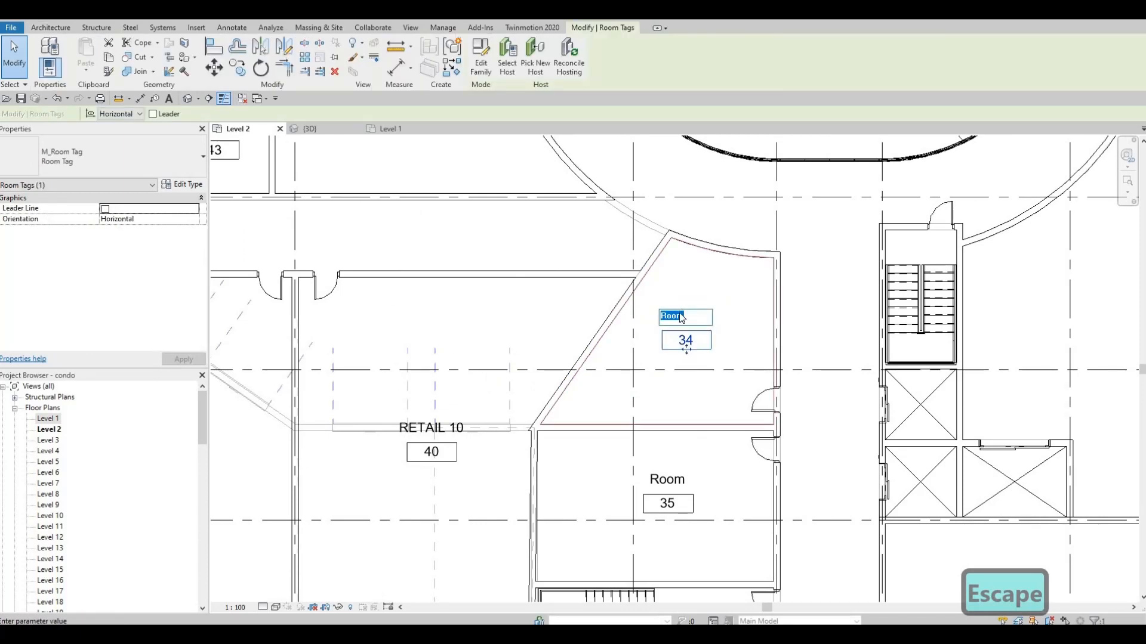
{"action": "key", "text": "Escape"}
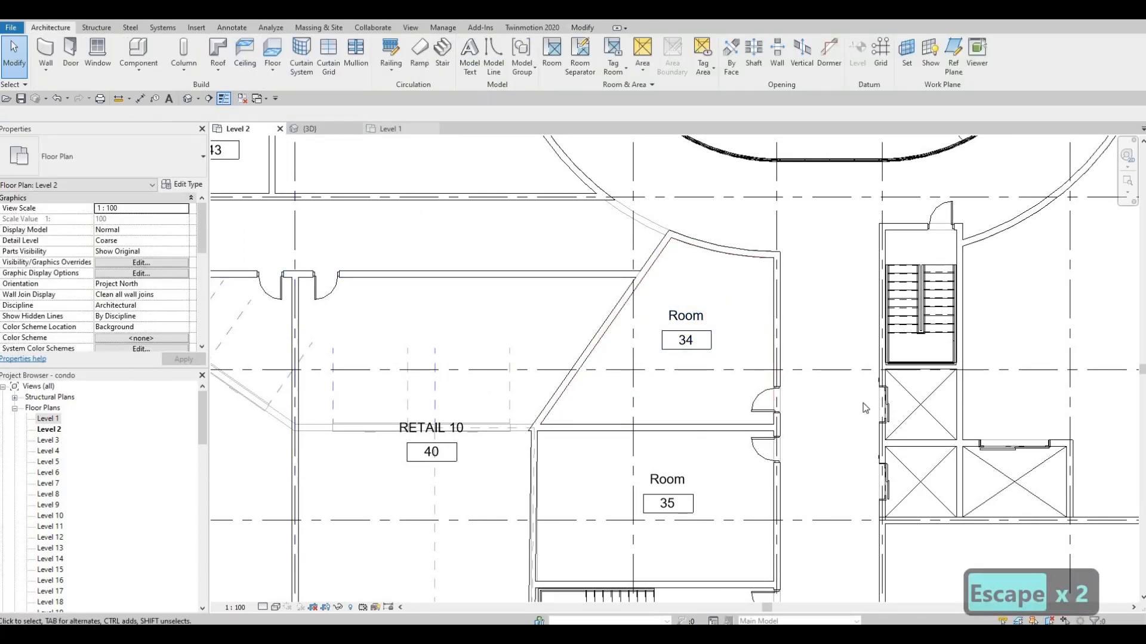
Copy the WOMENS WASHROOM name from room 11 in the Level 1 floor plan.
{"action": "left_click", "coordinate": [388, 129]}
{"action": "scroll", "coordinate": [693, 233], "scroll_direction": "up", "scroll_amount": 4}
{"action": "scroll", "coordinate": [693, 233], "scroll_direction": "up", "scroll_amount": 3}
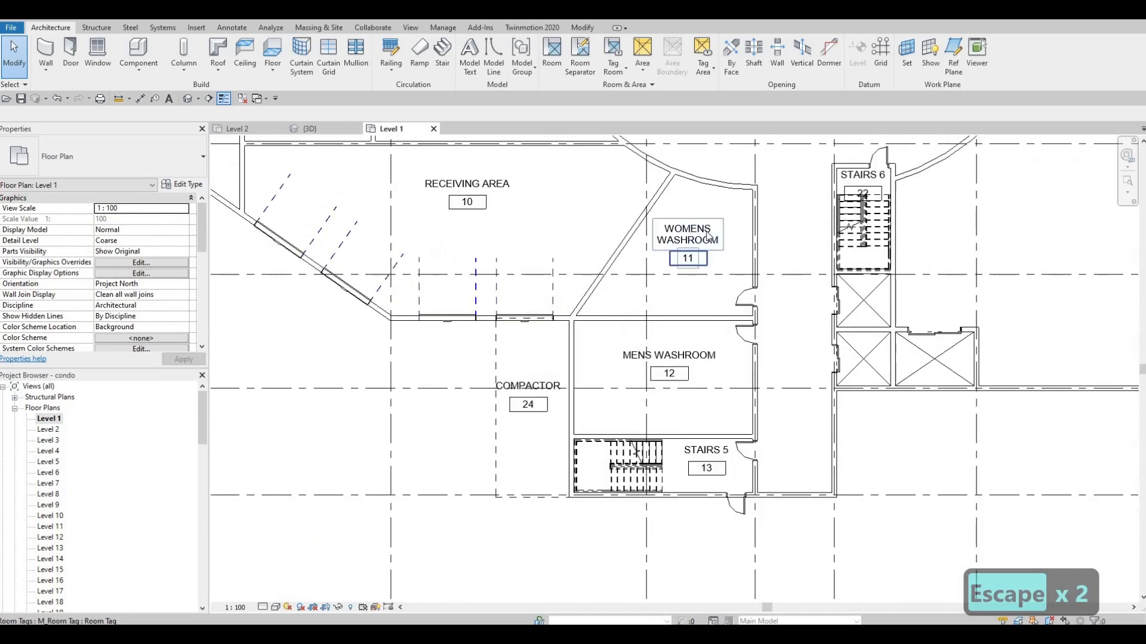
{"action": "left_click", "coordinate": [708, 231]}
{"action": "left_click", "coordinate": [709, 232]}
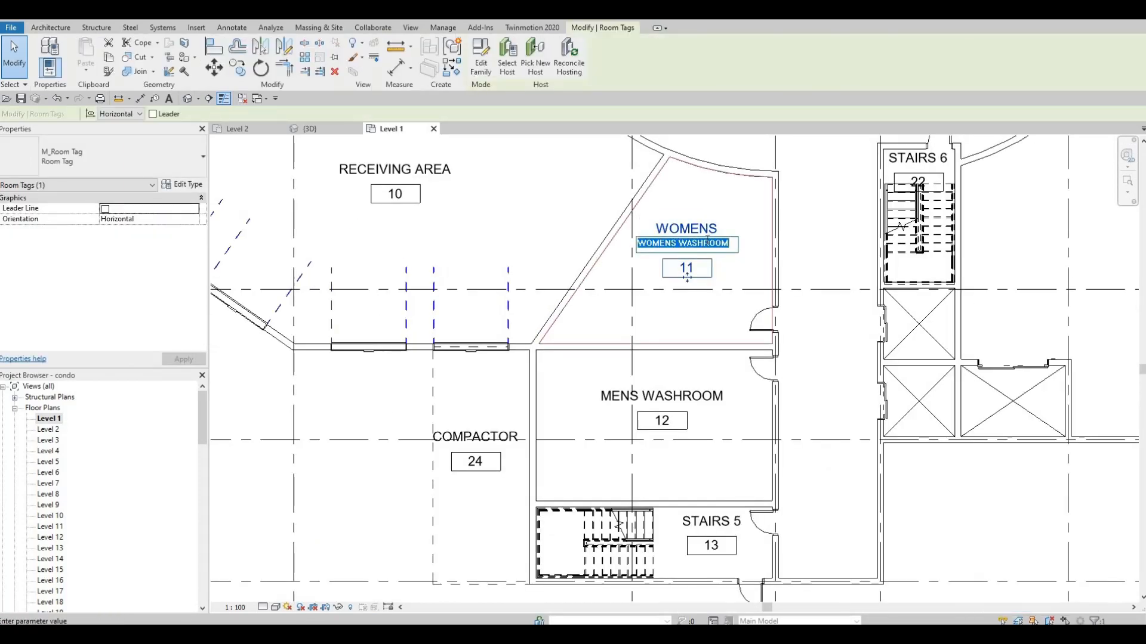
{"action": "key", "text": "ctrl+c"}
{"action": "key", "text": "Escape"}
{"action": "key", "text": "Escape"}
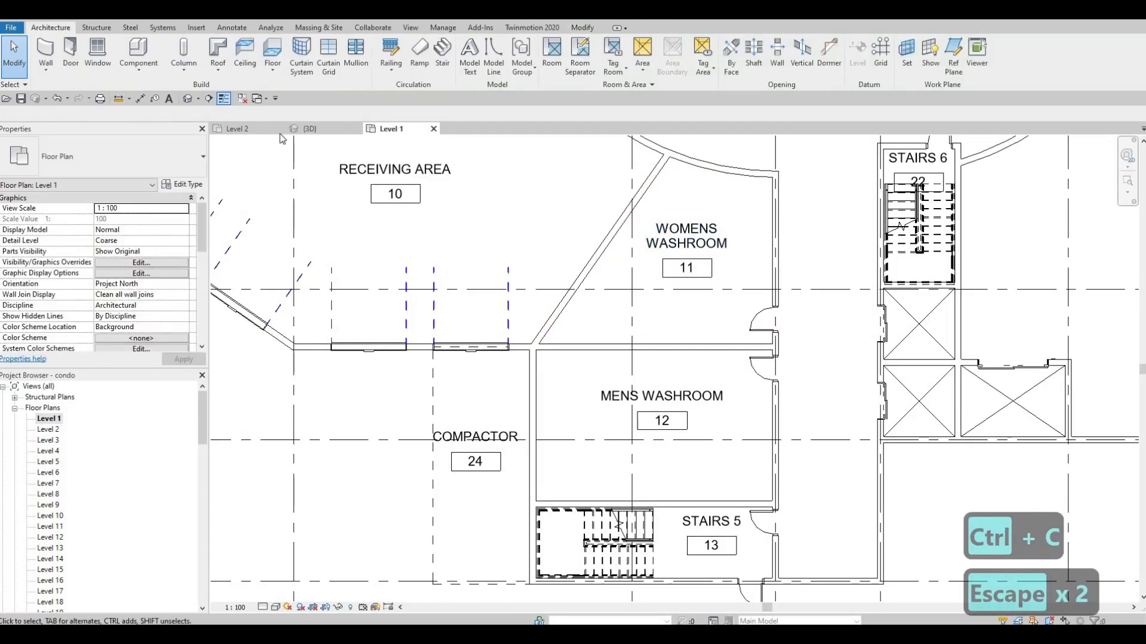
Rename room 34 on Level 2 as WOMENS WASHROOM 2ND, using the copied name plus the suffix 2ND.
{"action": "left_click", "coordinate": [237, 129]}
{"action": "left_click", "coordinate": [685, 317]}
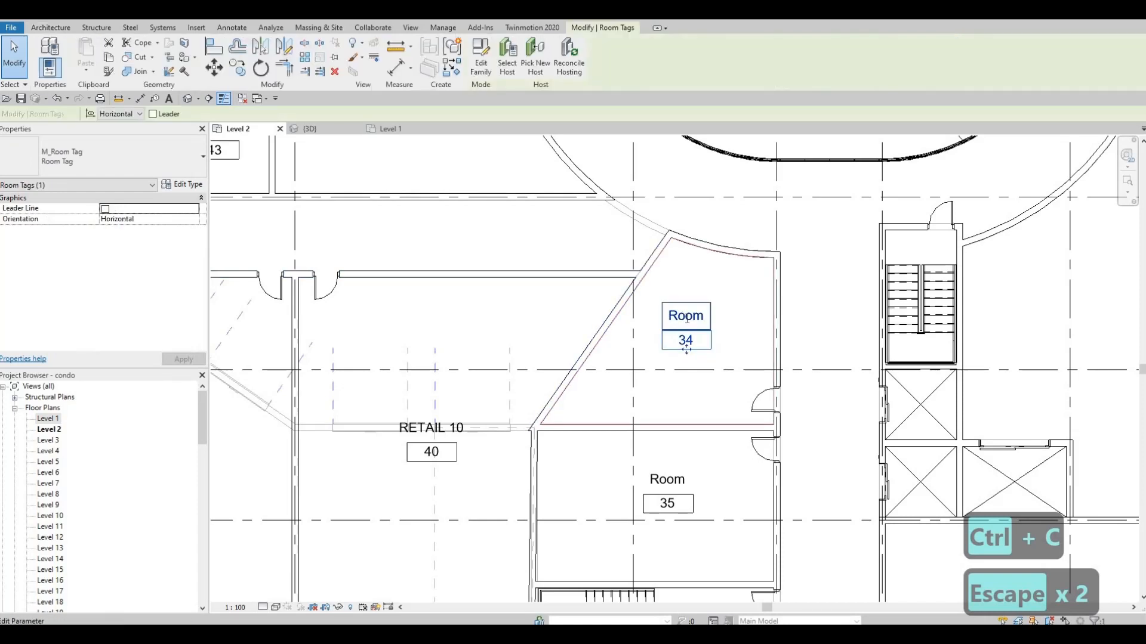
{"action": "left_click", "coordinate": [686, 317]}
{"action": "key", "text": "ctrl+v"}
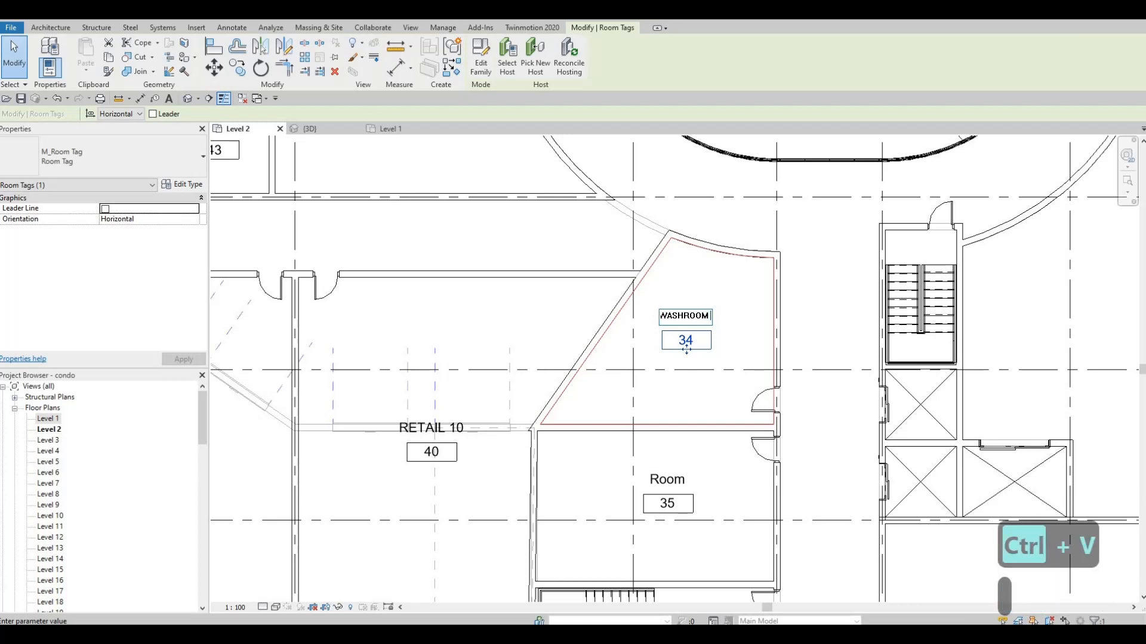
{"action": "type", "text": "2nd"}
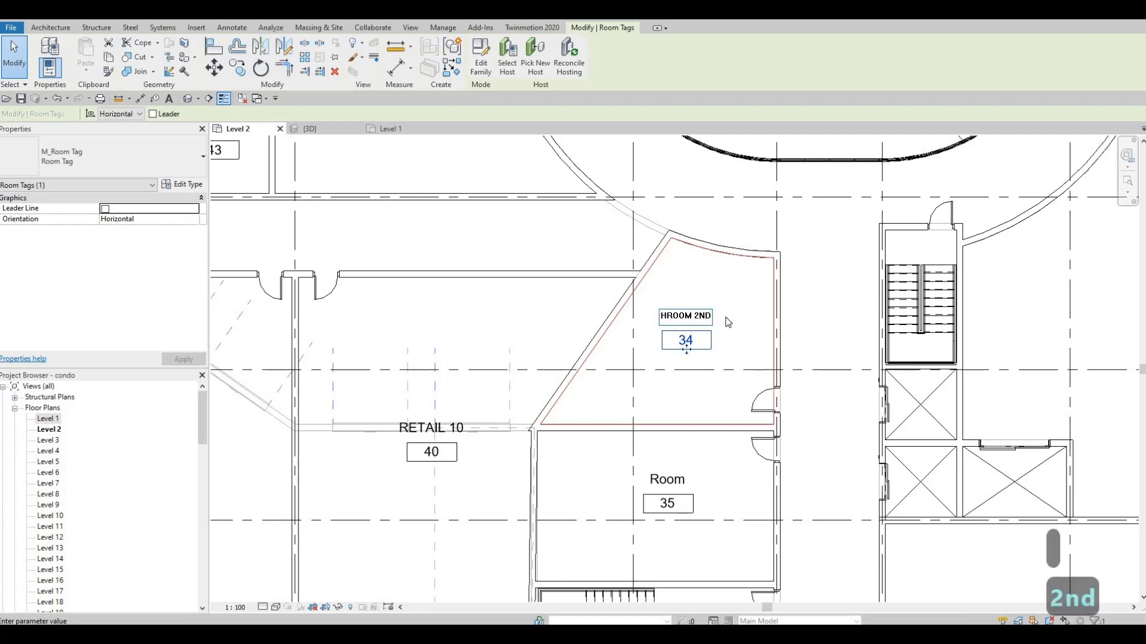
{"action": "left_click", "coordinate": [684, 393]}
Rename room 35 as MENS WASHROOM 2ND by adapting the copied women's washroom name.
{"action": "left_click", "coordinate": [668, 480]}
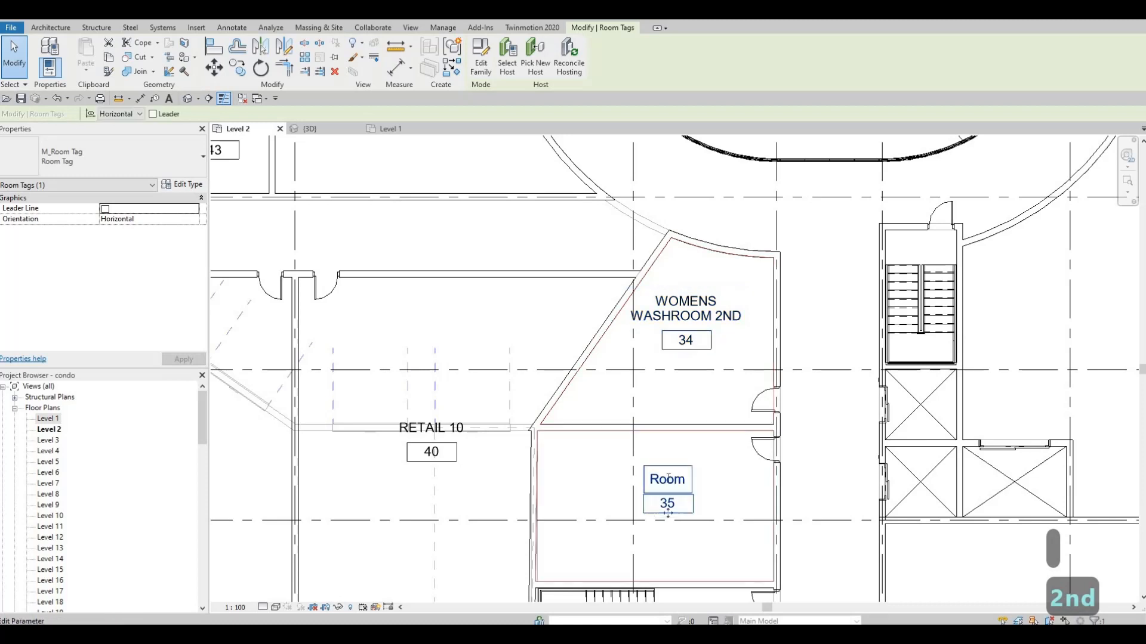
{"action": "left_click", "coordinate": [668, 479]}
{"action": "key", "text": "ctrl+v"}
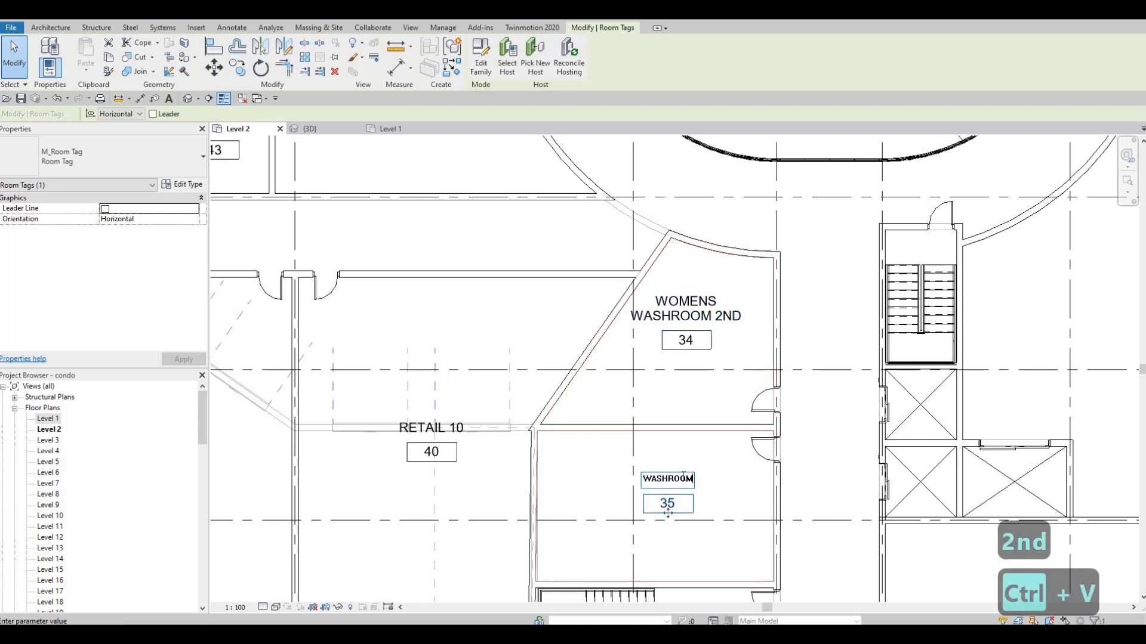
{"action": "key", "text": "Right"}
{"action": "type", "text": "2nd"}
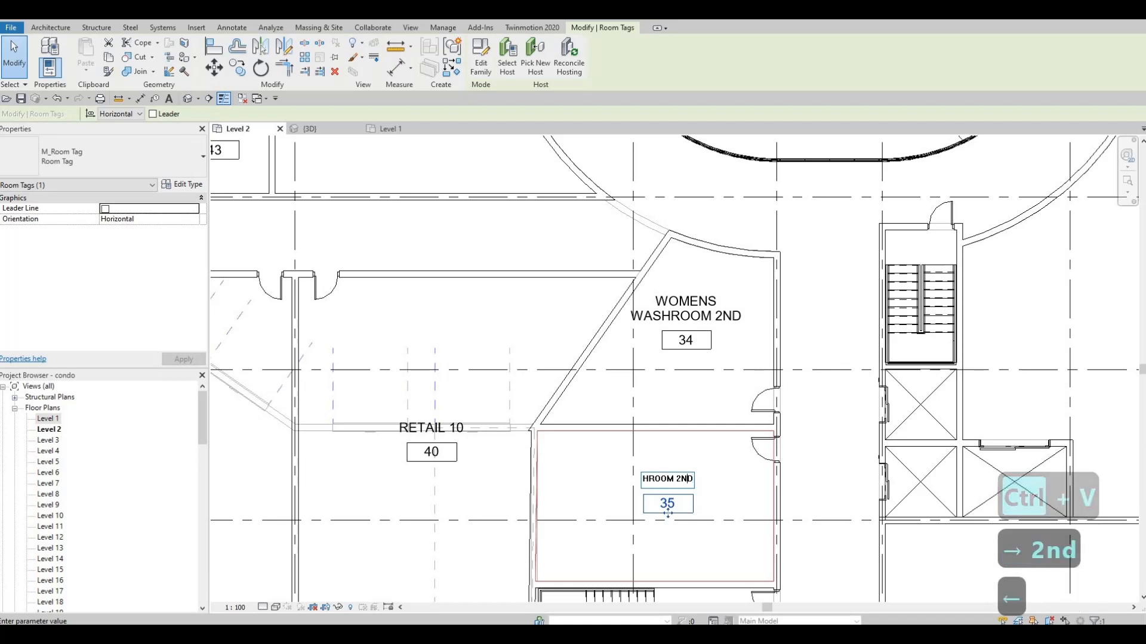
{"action": "key", "text": "Left"}
{"action": "key", "text": "Left"}
{"action": "key", "text": "Left"}
{"action": "key", "text": "Left"}
{"action": "key", "text": "Left"}
{"action": "key", "text": "Left"}
{"action": "key", "text": "Left"}
{"action": "key", "text": "Left"}
{"action": "key", "text": "Left"}
{"action": "key", "text": "Left"}
{"action": "key", "text": "Left"}
{"action": "key", "text": "Left"}
{"action": "key", "text": "Left"}
{"action": "key", "text": "Left"}
{"action": "key", "text": "Left"}
{"action": "key", "text": "Left"}
{"action": "key", "text": "Left"}
{"action": "key", "text": "Left"}
{"action": "key", "text": "Left"}
{"action": "key", "text": "Left"}
{"action": "key", "text": "Right"}
{"action": "key", "text": "Right"}
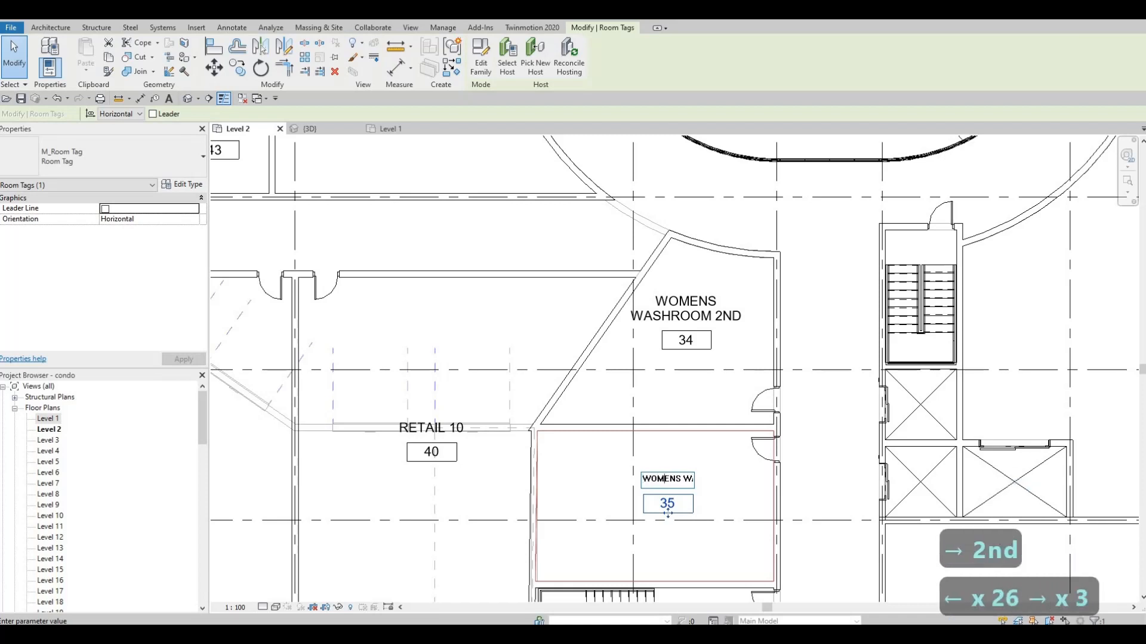
{"action": "key", "text": "Left"}
{"action": "key", "text": "BackSpace"}
{"action": "key", "text": "Return"}
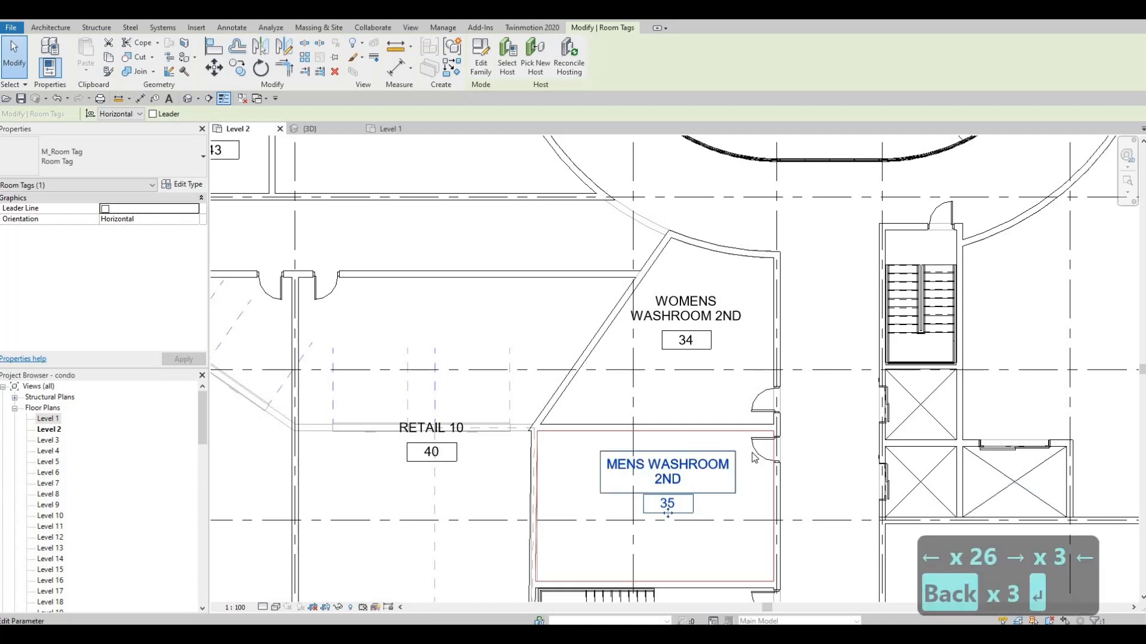
{"action": "key", "text": "Escape"}
{"action": "key", "text": "Escape"}
Examine the whole Level 2 plan, including the stairs and circular core, for spaces that still lack a room name.
{"action": "scroll", "coordinate": [676, 373], "scroll_direction": "down", "scroll_amount": 3}
{"action": "scroll", "coordinate": [676, 373], "scroll_direction": "down", "scroll_amount": 3}
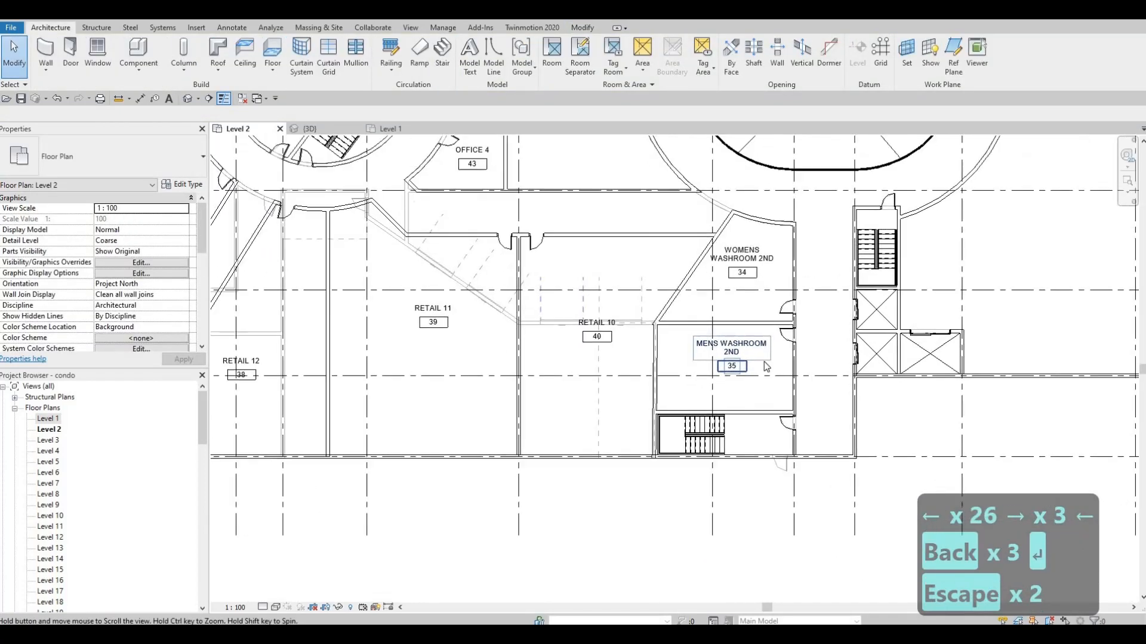
{"action": "middle_click_drag", "start_coordinate": [742, 337], "coordinate": [813, 426]}
{"action": "scroll", "coordinate": [813, 426], "scroll_direction": "down", "scroll_amount": 2}
{"action": "key", "text": "Escape"}
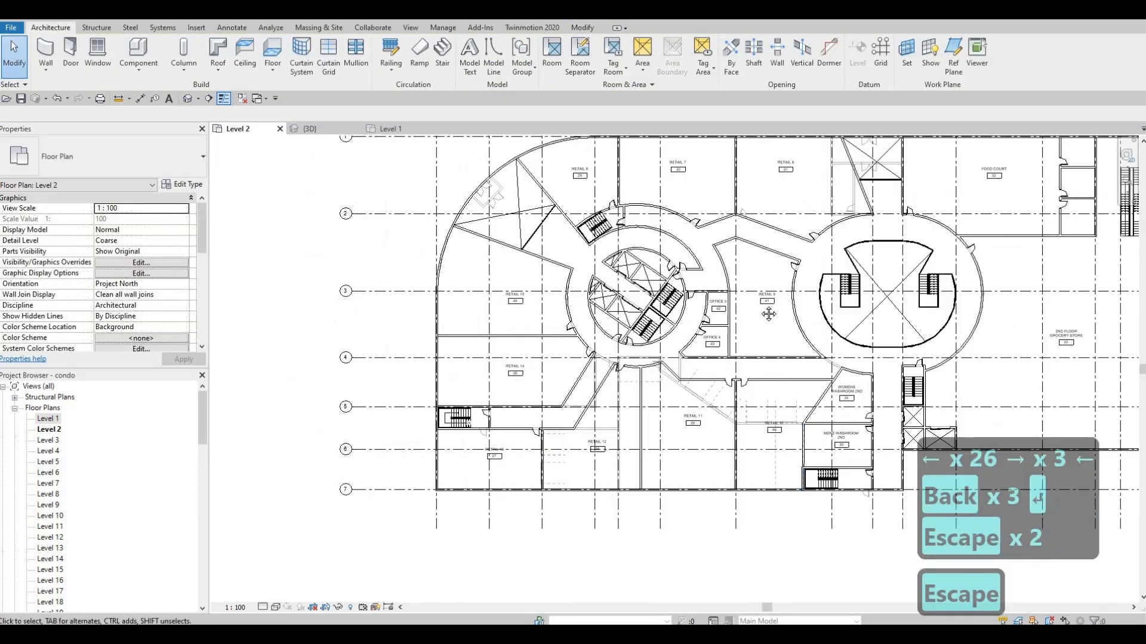
{"action": "middle_click_drag", "start_coordinate": [768, 314], "coordinate": [763, 330]}
{"action": "middle_click_drag", "start_coordinate": [880, 524], "coordinate": [820, 434]}
{"action": "scroll", "coordinate": [621, 303], "scroll_direction": "down", "scroll_amount": 1}
{"action": "middle_click_drag", "start_coordinate": [621, 302], "coordinate": [683, 369]}
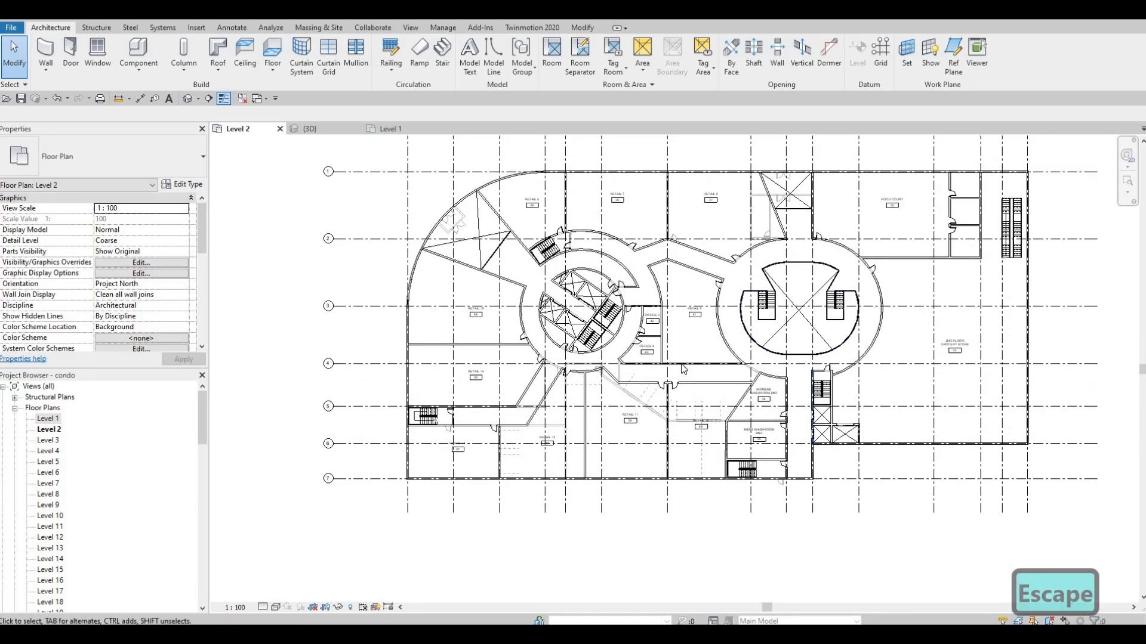
{"action": "scroll", "coordinate": [672, 370], "scroll_direction": "up", "scroll_amount": 1}
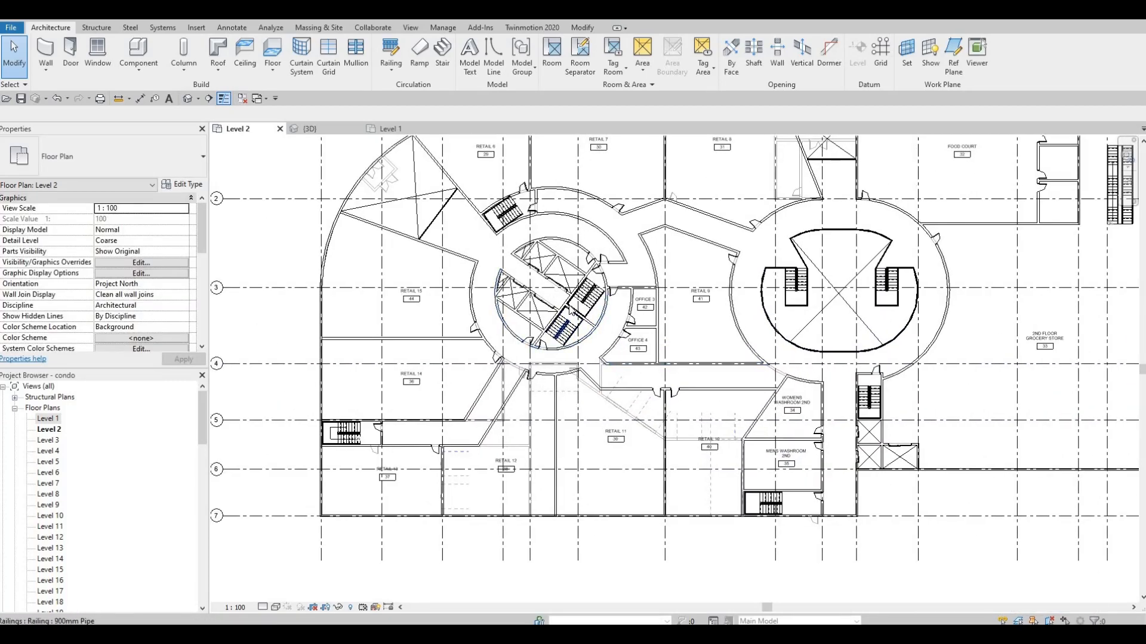
{"action": "scroll", "coordinate": [534, 322], "scroll_direction": "up", "scroll_amount": 2}
{"action": "scroll", "coordinate": [781, 381], "scroll_direction": "up", "scroll_amount": 3}
{"action": "mouse_move", "coordinate": [747, 331]}
{"action": "middle_mouse_down"}
{"action": "mouse_move", "coordinate": [828, 368]}
{"action": "mouse_move", "coordinate": [747, 319]}
{"action": "middle_mouse_up"}
{"action": "scroll", "coordinate": [781, 381], "scroll_direction": "down", "scroll_amount": 3}
{"action": "scroll", "coordinate": [806, 467], "scroll_direction": "down", "scroll_amount": 2}
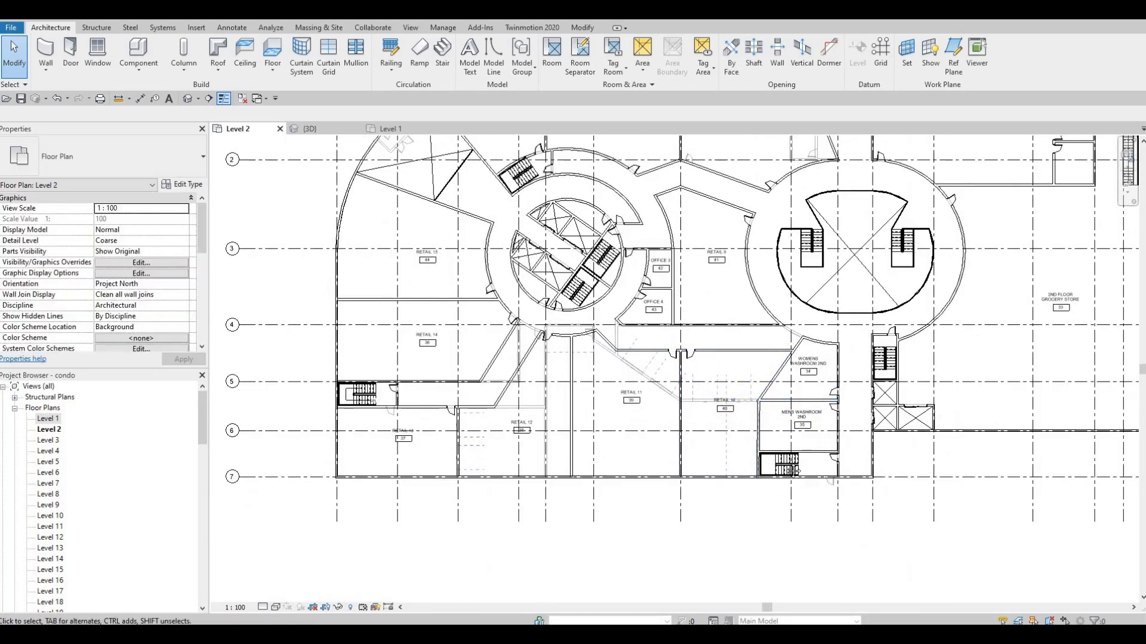
{"action": "scroll", "coordinate": [483, 430], "scroll_direction": "down", "scroll_amount": 2}
{"action": "middle_click_drag", "start_coordinate": [558, 263], "coordinate": [543, 288]}
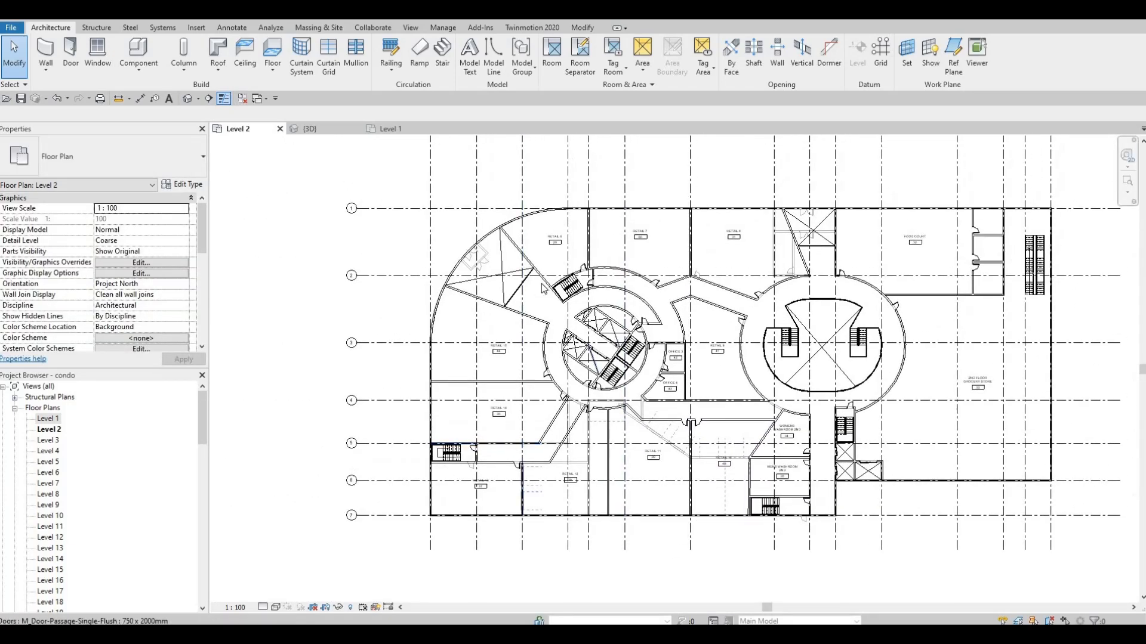
Inspect Level 2 around the washrooms, food court, central opening and round stair core for enclosed spaces without a room tag.
{"action": "middle_click_drag", "start_coordinate": [803, 341], "coordinate": [772, 340]}
{"action": "scroll", "coordinate": [719, 458], "scroll_direction": "up", "scroll_amount": 2}
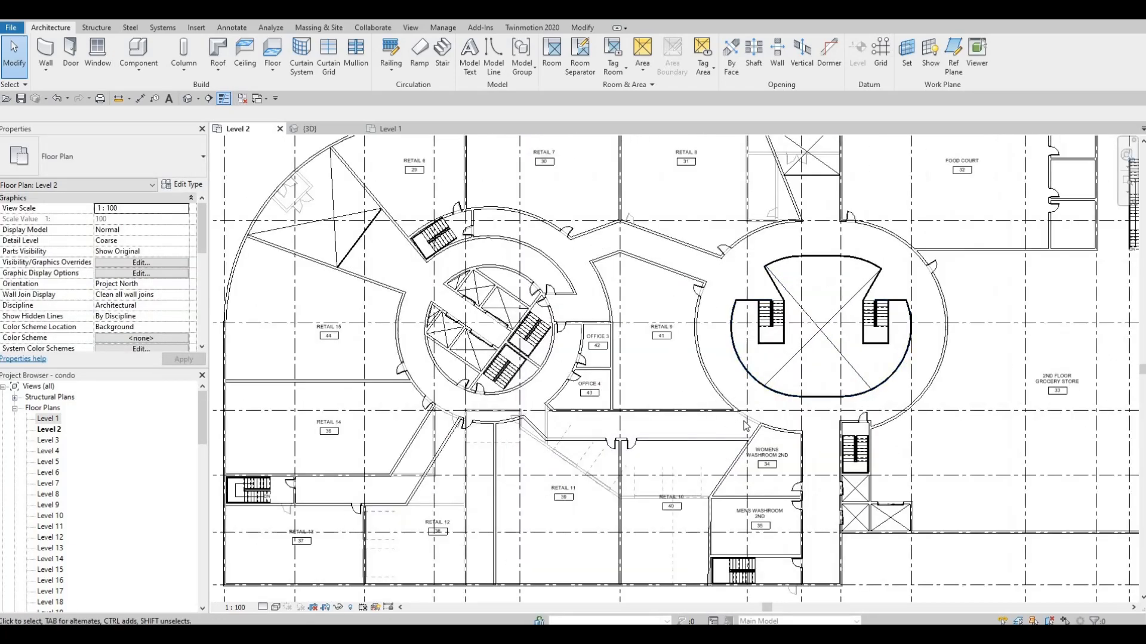
{"action": "scroll", "coordinate": [727, 424], "scroll_direction": "up", "scroll_amount": 4}
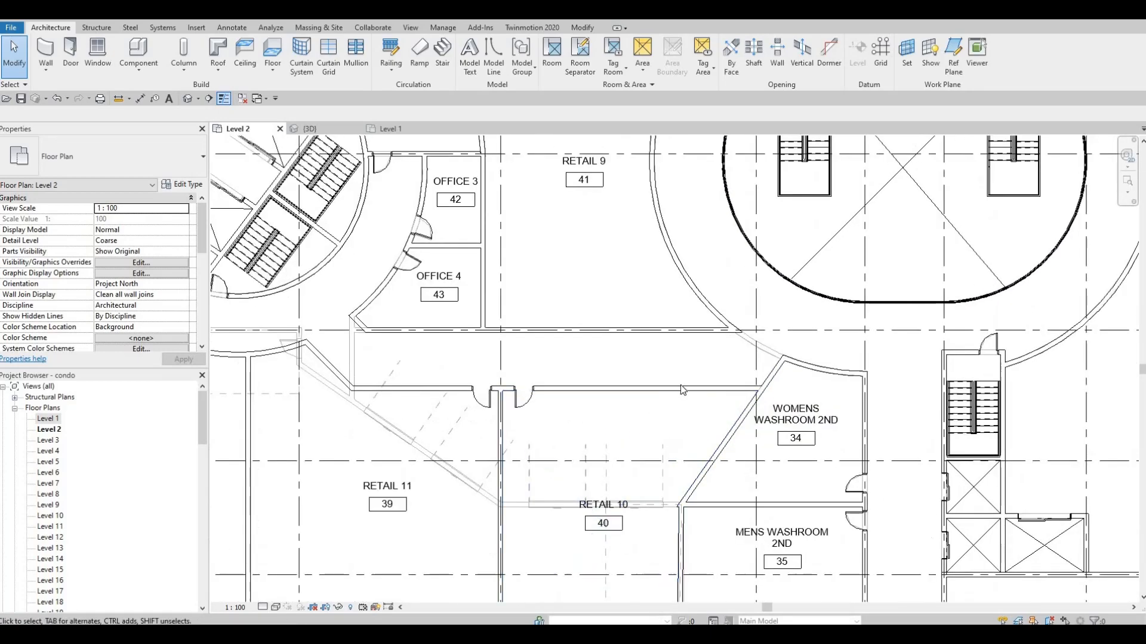
{"action": "middle_click_drag", "start_coordinate": [734, 442], "coordinate": [757, 443]}
{"action": "scroll", "coordinate": [762, 489], "scroll_direction": "down", "scroll_amount": 3}
{"action": "scroll", "coordinate": [760, 487], "scroll_direction": "down", "scroll_amount": 1}
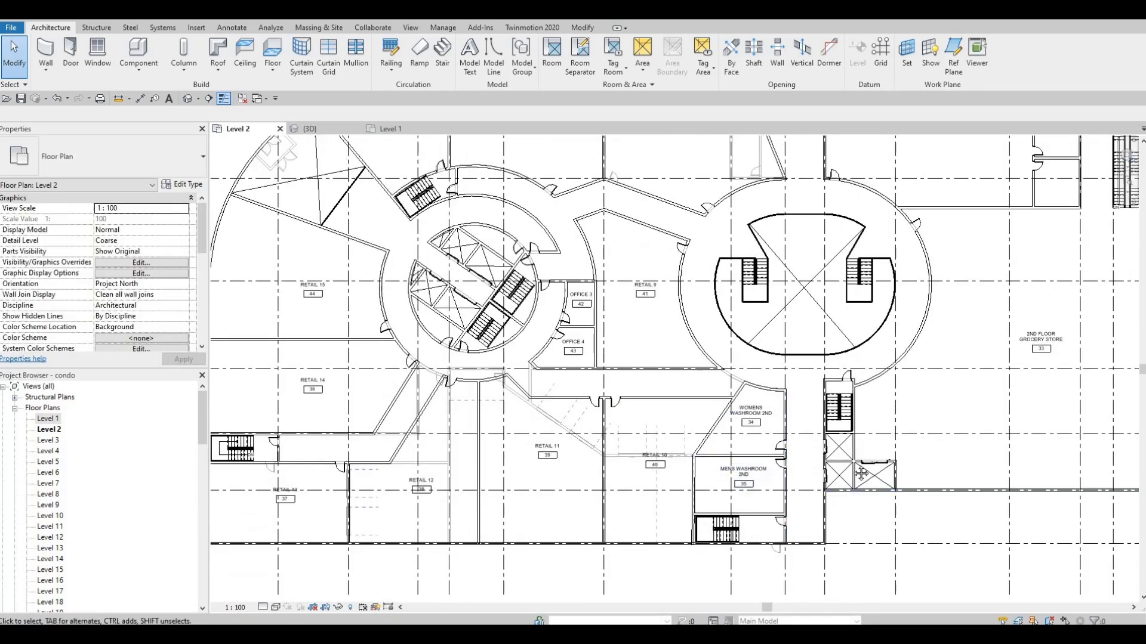
{"action": "scroll", "coordinate": [883, 474], "scroll_direction": "down", "scroll_amount": 1}
{"action": "middle_click_drag", "start_coordinate": [994, 335], "coordinate": [931, 351]}
{"action": "middle_click_drag", "start_coordinate": [978, 269], "coordinate": [959, 306]}
{"action": "scroll", "coordinate": [958, 306], "scroll_direction": "up", "scroll_amount": 2}
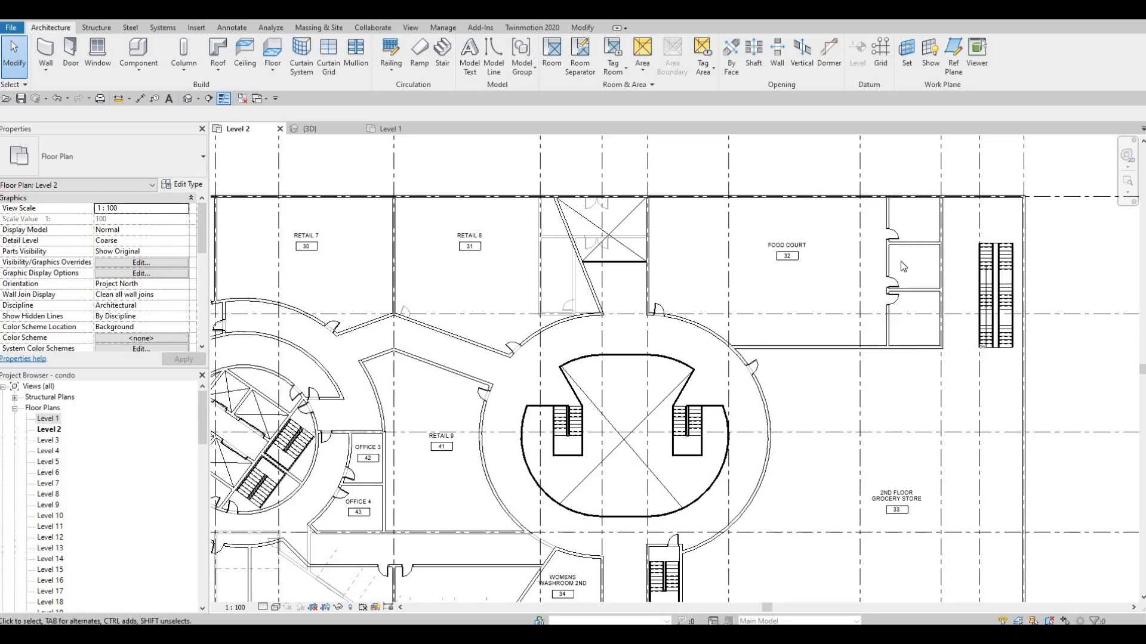
{"action": "scroll", "coordinate": [900, 261], "scroll_direction": "down", "scroll_amount": 5}
{"action": "middle_click_drag", "start_coordinate": [952, 371], "coordinate": [1076, 344]}
{"action": "key", "text": "Escape"}
{"action": "scroll", "coordinate": [803, 342], "scroll_direction": "up", "scroll_amount": 2}
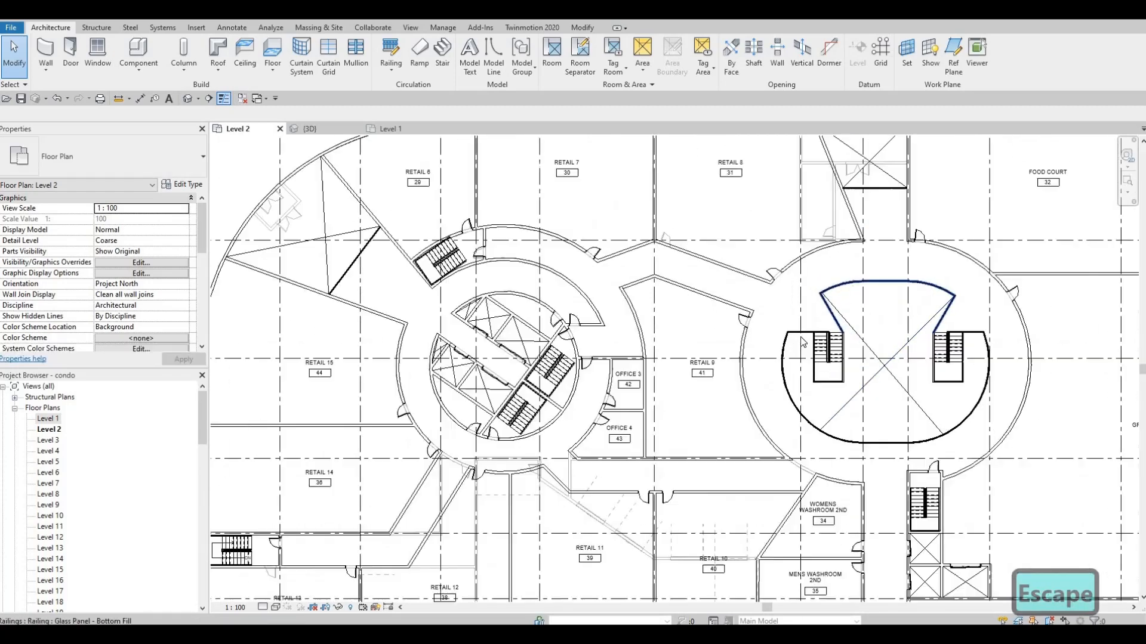
{"action": "scroll", "coordinate": [802, 342], "scroll_direction": "up", "scroll_amount": 1}
{"action": "middle_click_drag", "start_coordinate": [803, 342], "coordinate": [884, 389]}
{"action": "scroll", "coordinate": [633, 240], "scroll_direction": "down", "scroll_amount": 2}
{"action": "middle_click_drag", "start_coordinate": [632, 240], "coordinate": [752, 196]}
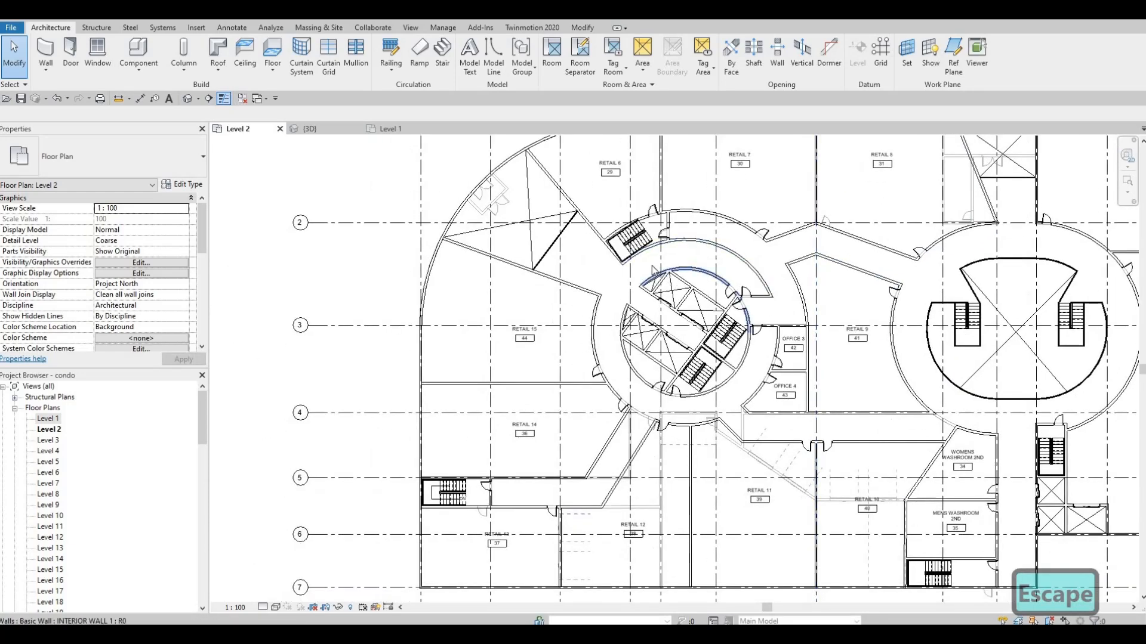
Place two tagged rooms in the curved spaces on either side of the elevators inside the circular core on Level 2.
{"action": "scroll", "coordinate": [684, 456], "scroll_direction": "up", "scroll_amount": 3}
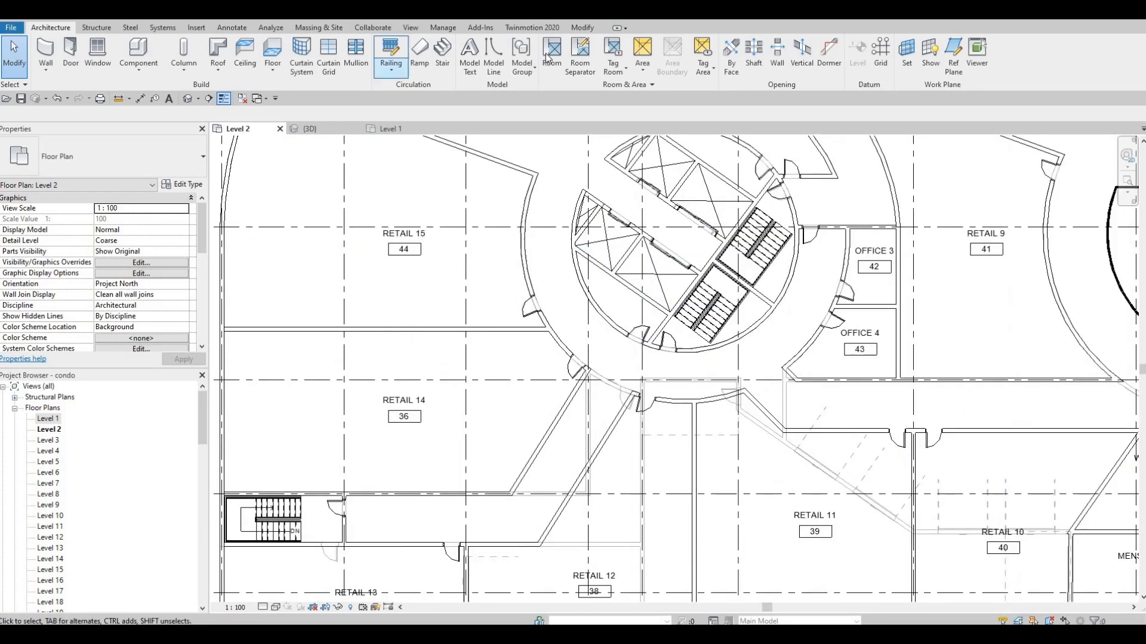
{"action": "left_click", "coordinate": [549, 55]}
{"action": "scroll", "coordinate": [624, 312], "scroll_direction": "up", "scroll_amount": 2}
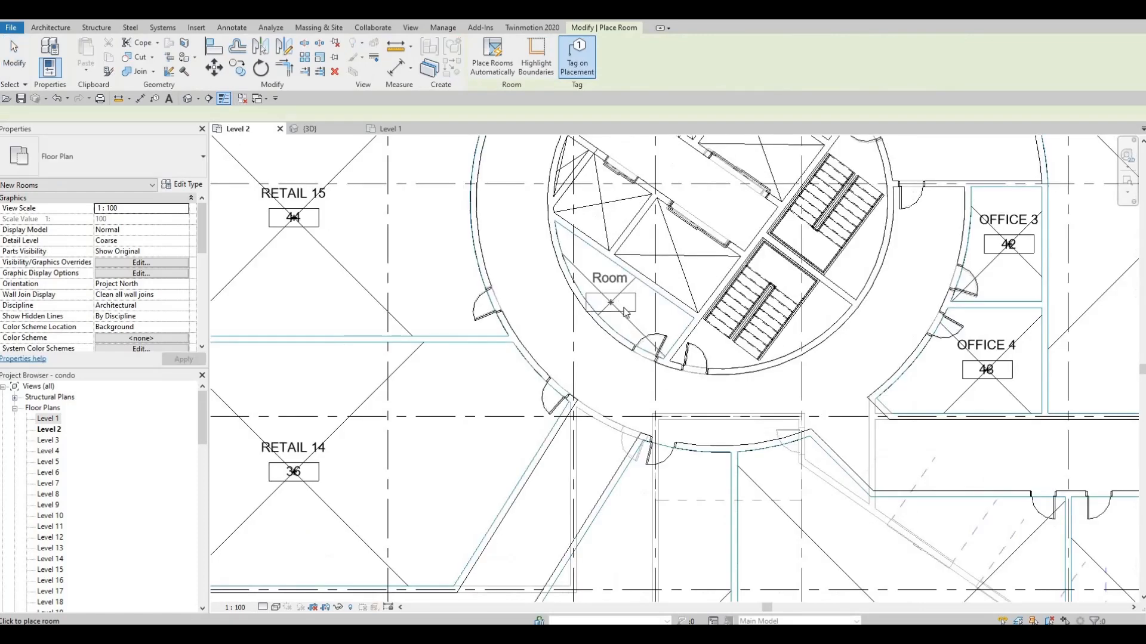
{"action": "middle_click_drag", "start_coordinate": [623, 308], "coordinate": [630, 360]}
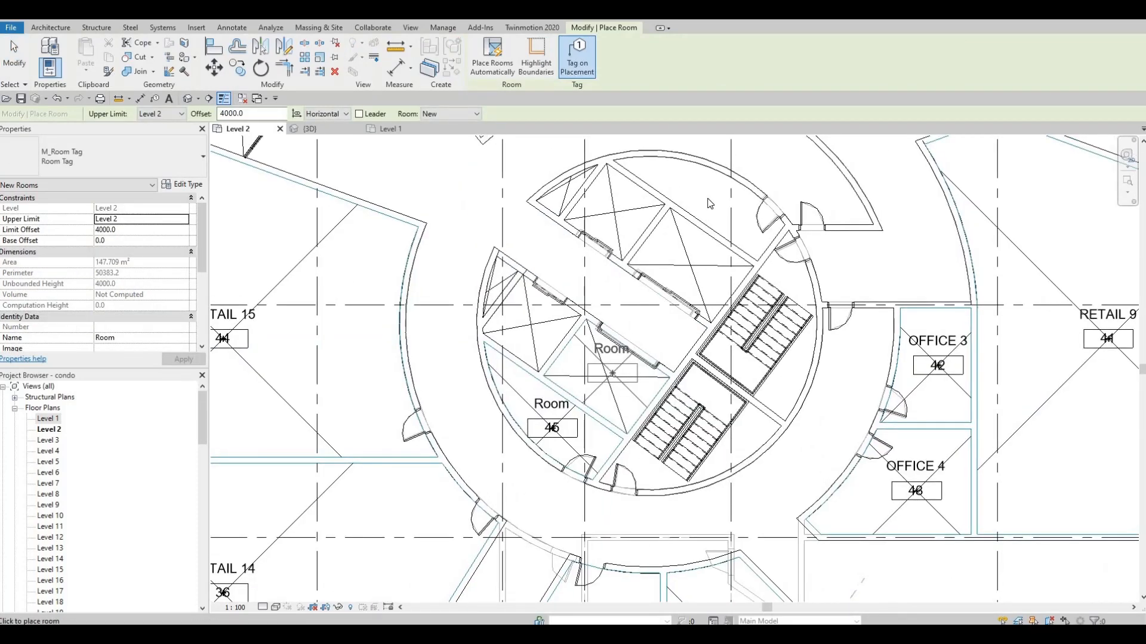
{"action": "key", "text": "Escape"}
{"action": "key", "text": "Escape"}
{"action": "key", "text": "Escape"}
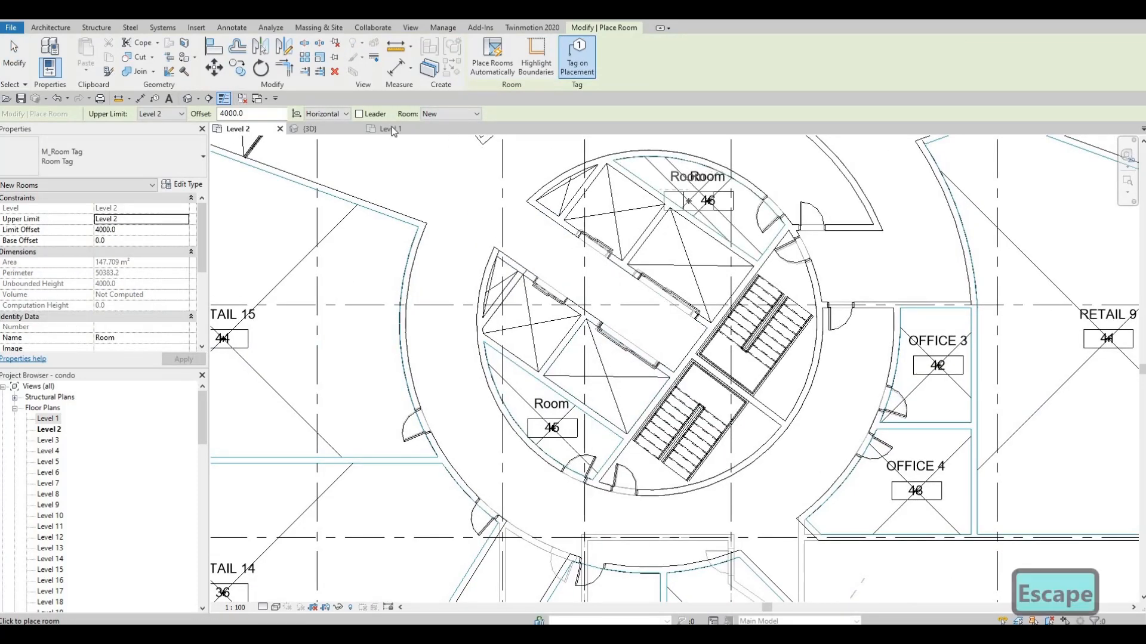
Check the names of the matching circular core rooms in the Level 1 floor plan and return to Level 2.
{"action": "left_click", "coordinate": [389, 129]}
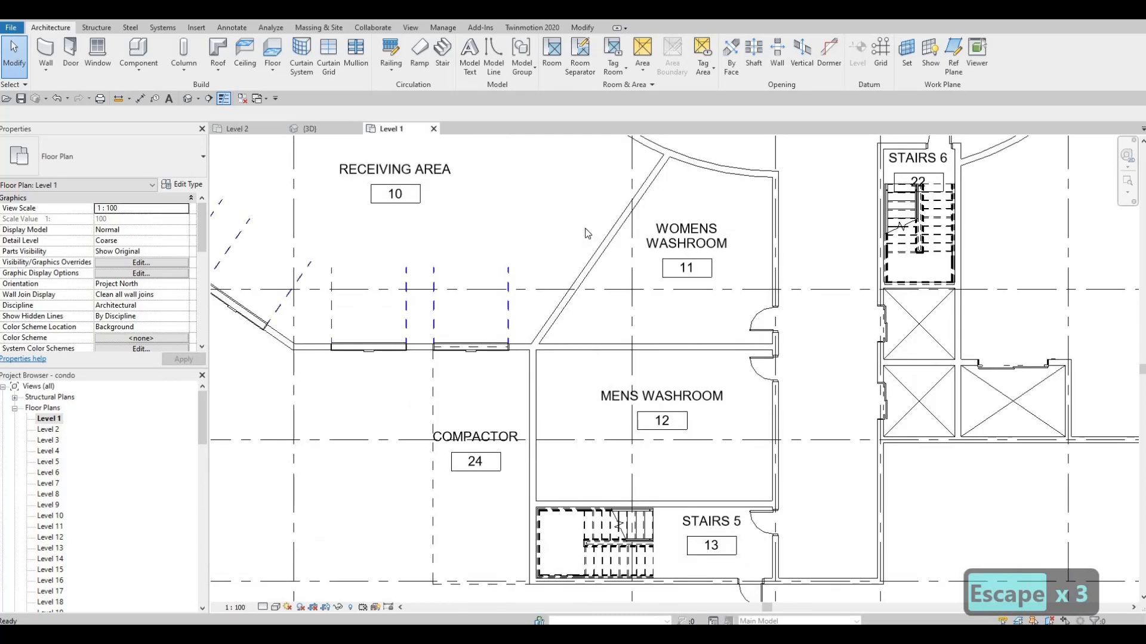
{"action": "middle_click_drag", "start_coordinate": [710, 226], "coordinate": [697, 516]}
{"action": "scroll", "coordinate": [697, 516], "scroll_direction": "down", "scroll_amount": 2}
{"action": "middle_click_drag", "start_coordinate": [238, 254], "coordinate": [673, 179]}
{"action": "scroll", "coordinate": [673, 179], "scroll_direction": "up", "scroll_amount": 1}
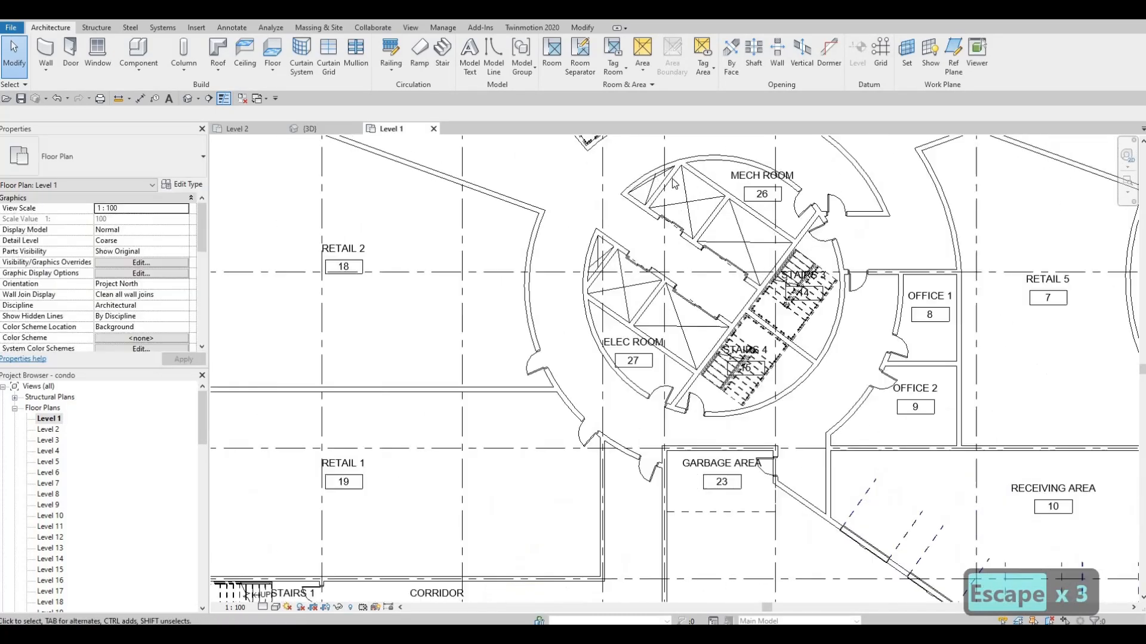
{"action": "scroll", "coordinate": [582, 179], "scroll_direction": "up", "scroll_amount": 1}
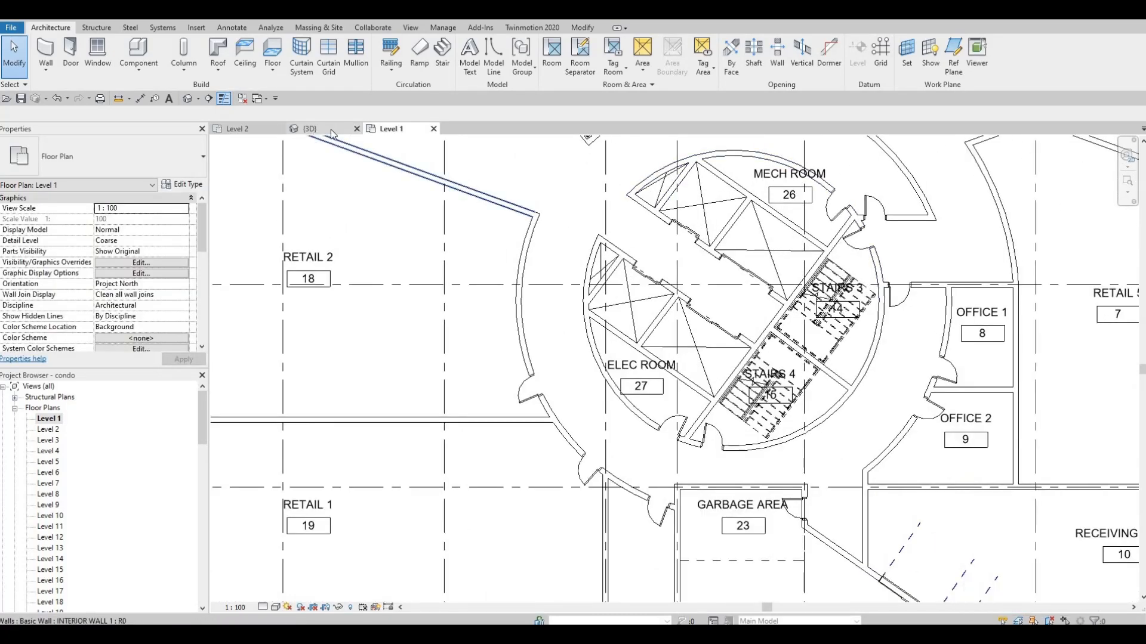
{"action": "left_click", "coordinate": [238, 129]}
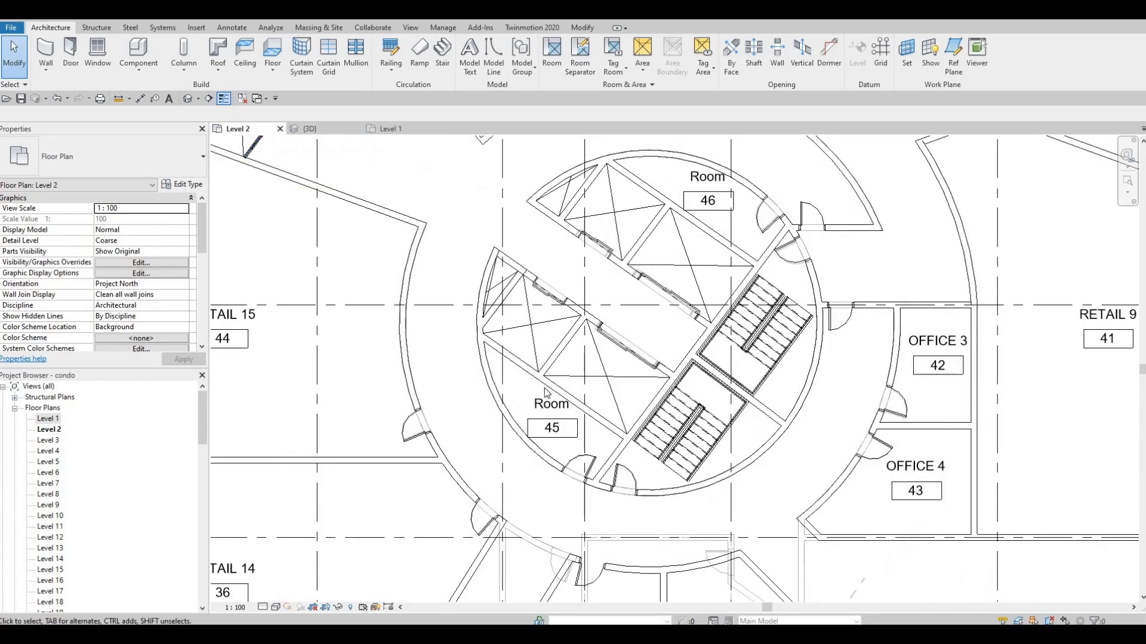
Rename room 45 in the circular core as ELEC ROOM.
{"action": "key", "text": "Escape"}
{"action": "key", "text": "Escape"}
{"action": "left_click", "coordinate": [538, 403]}
{"action": "left_click", "coordinate": [538, 403]}
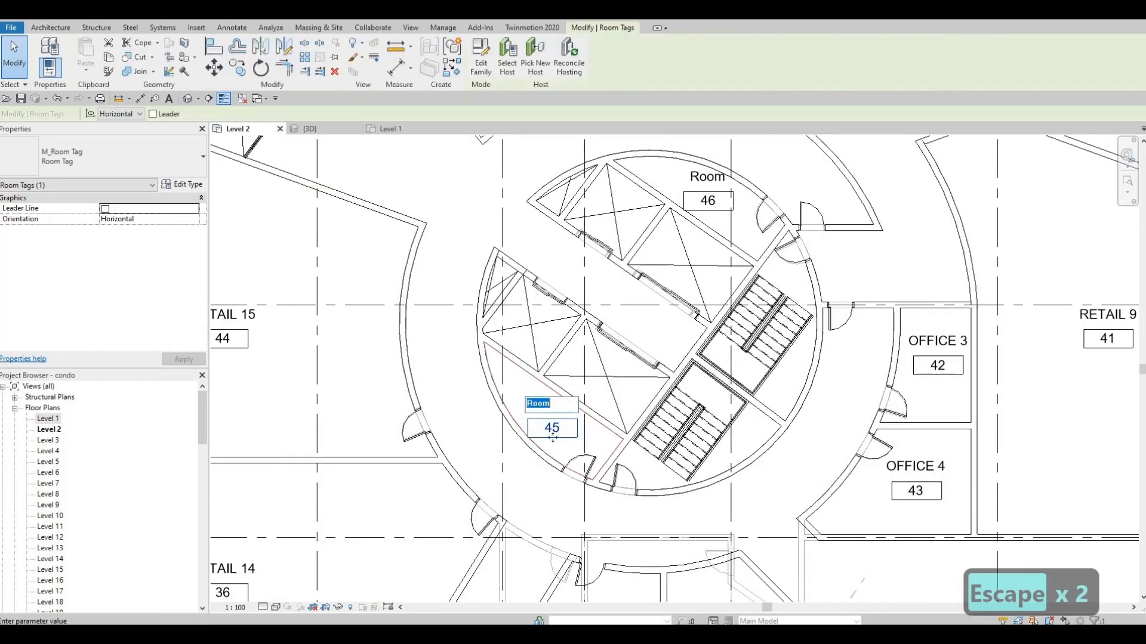
{"action": "type", "text": "ELEC"}
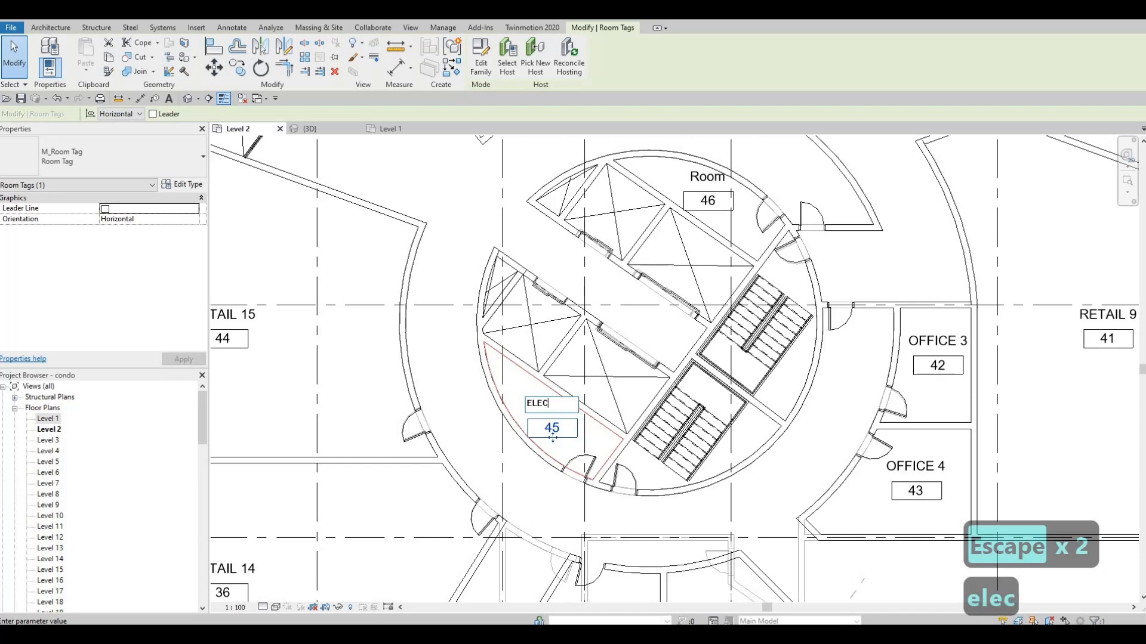
{"action": "type", "text": " ROOM"}
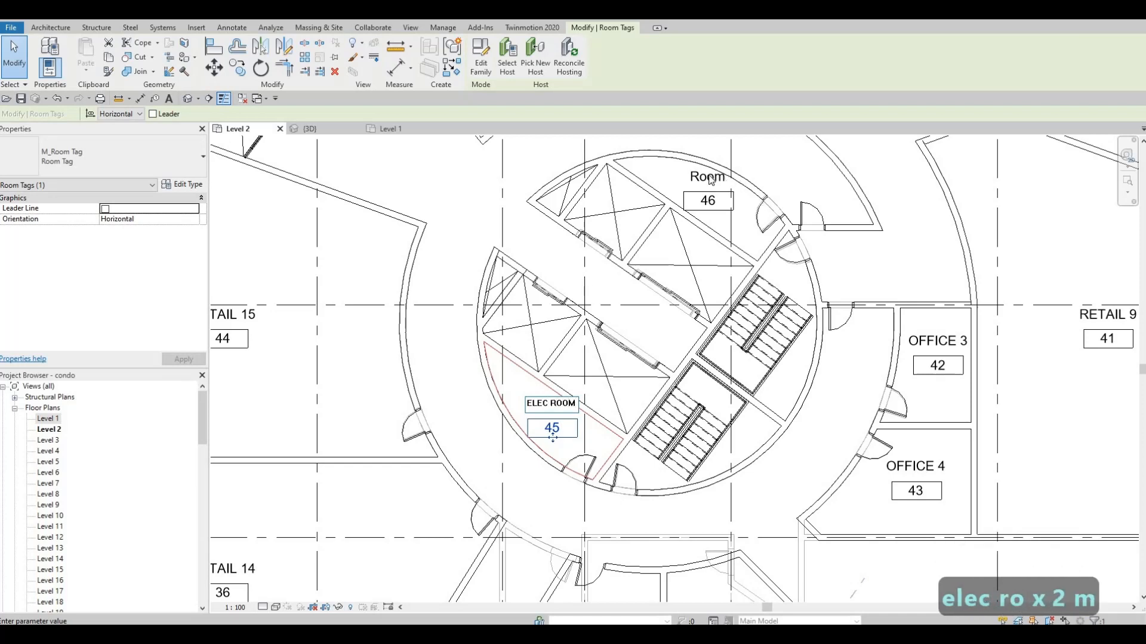
Rename room 46 in the circular core as MECH ROOM.
{"action": "left_click", "coordinate": [710, 178]}
{"action": "left_click", "coordinate": [708, 176]}
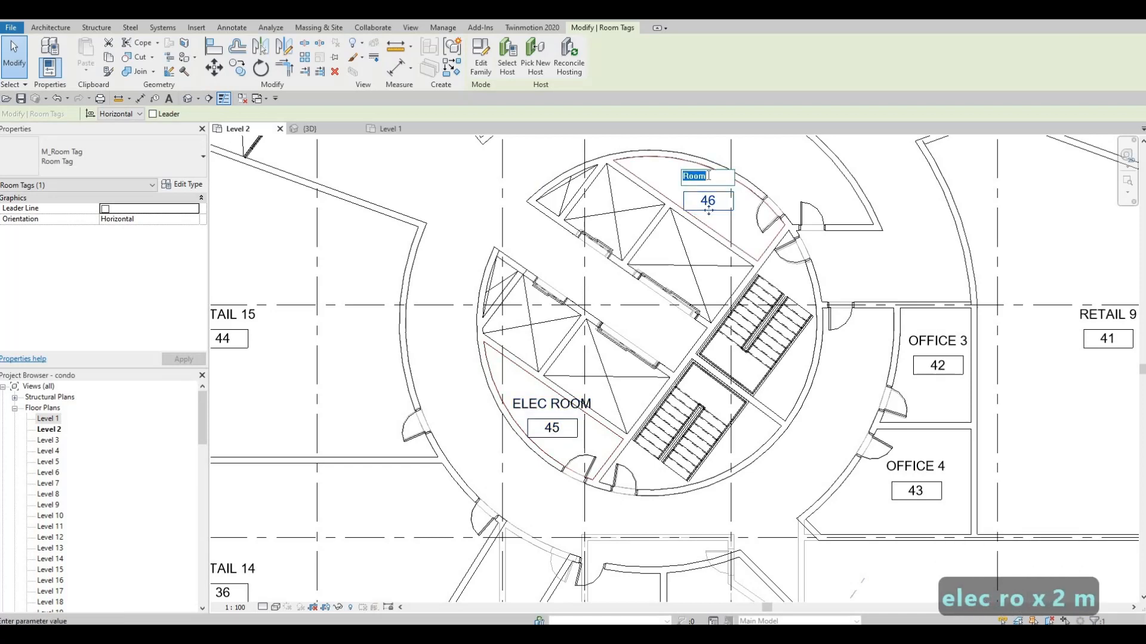
{"action": "type", "text": "MECH"}
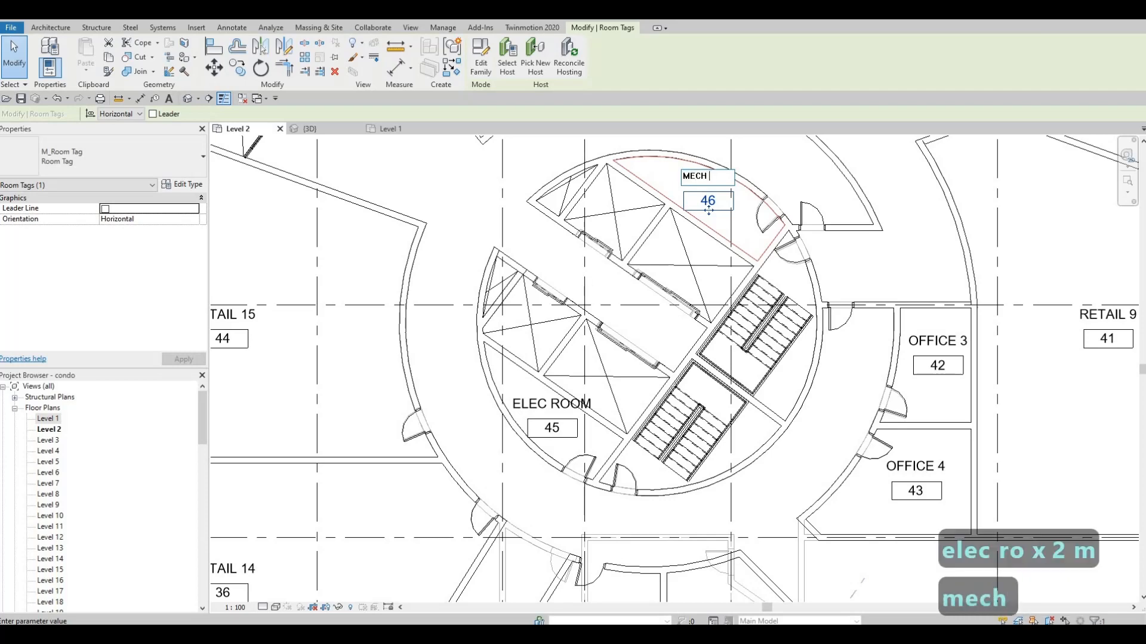
{"action": "type", "text": " ROOM"}
{"action": "left_click", "coordinate": [785, 169]}
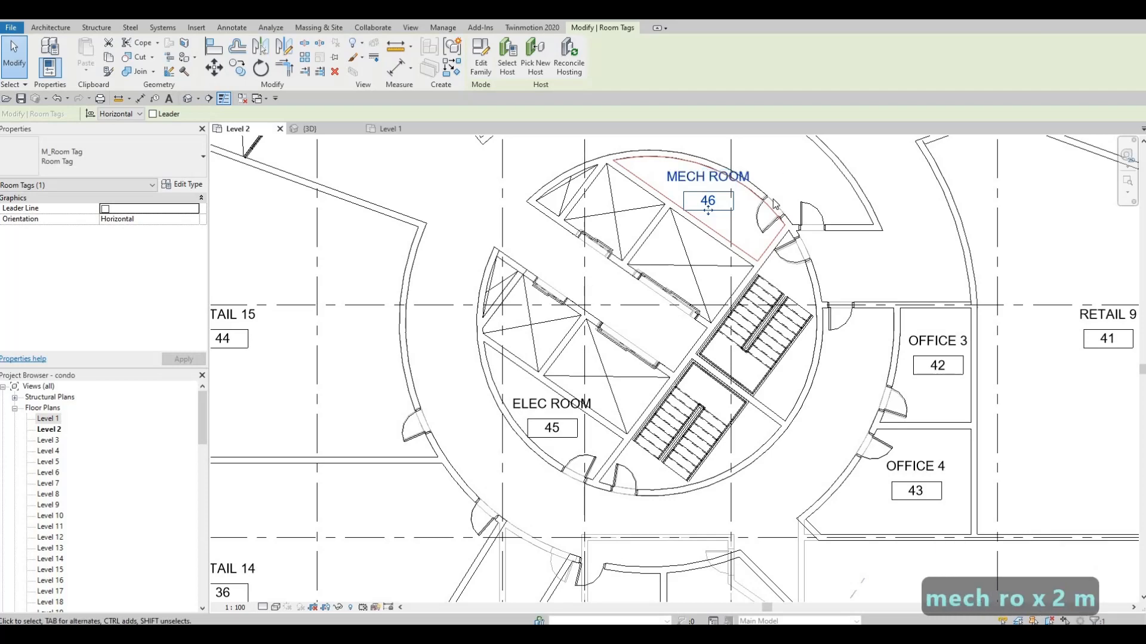
{"action": "key", "text": "Escape"}
{"action": "key", "text": "Escape"}
Set the underlay base level of the Level 2 floor plan to None.
{"action": "scroll", "coordinate": [720, 296], "scroll_direction": "down", "scroll_amount": 3}
{"action": "scroll", "coordinate": [740, 380], "scroll_direction": "down", "scroll_amount": 2}
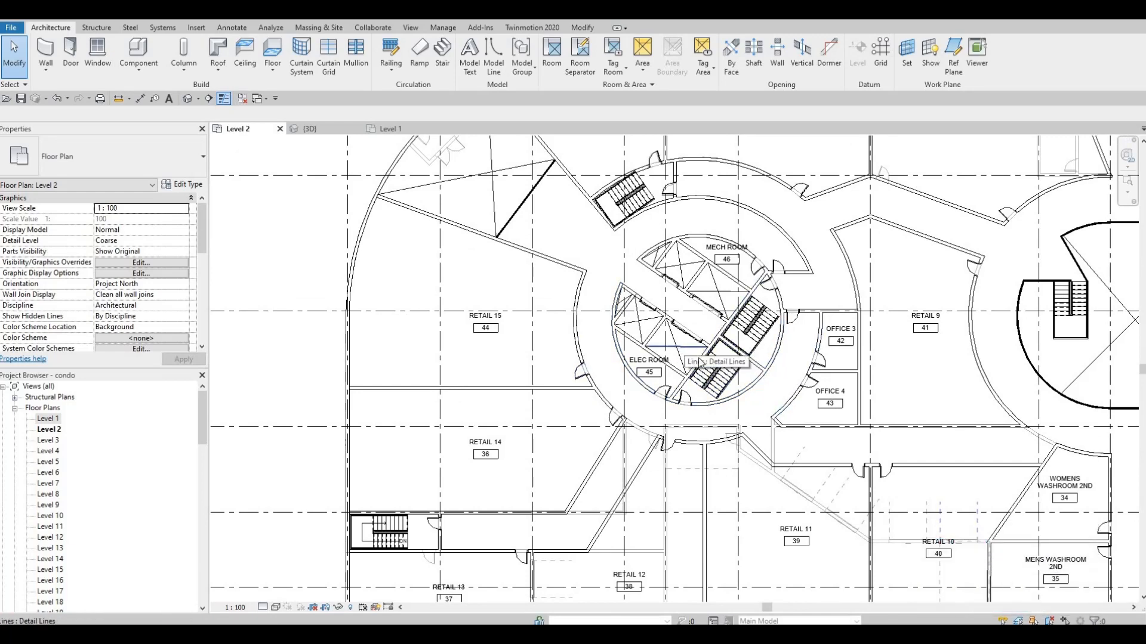
{"action": "scroll", "coordinate": [701, 362], "scroll_direction": "down", "scroll_amount": 4}
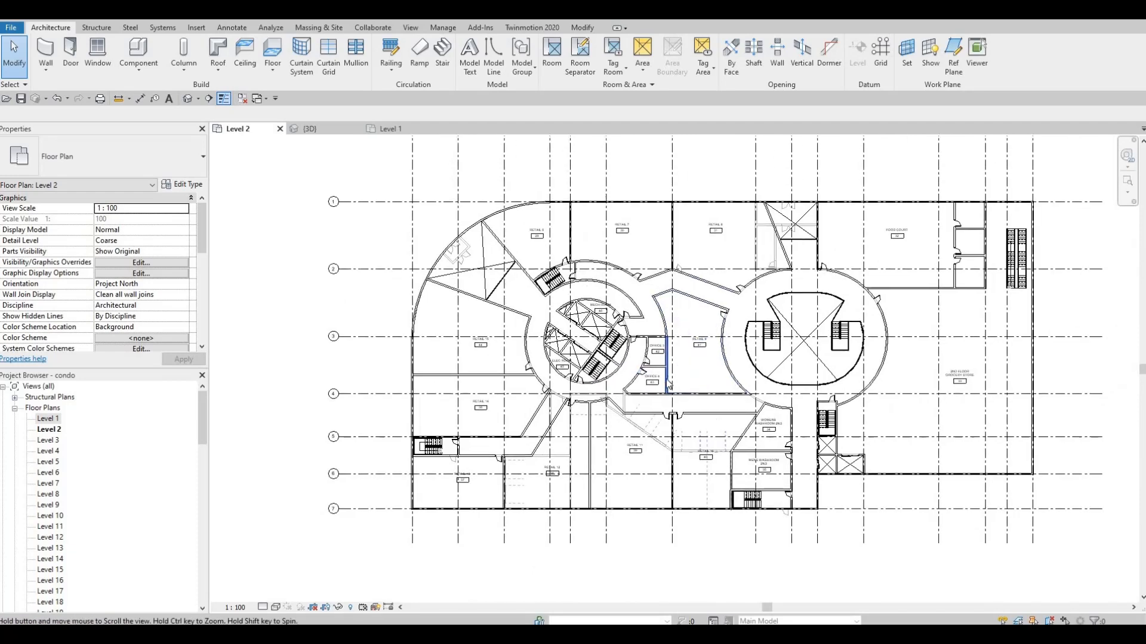
{"action": "middle_click_drag", "start_coordinate": [667, 379], "coordinate": [664, 383]}
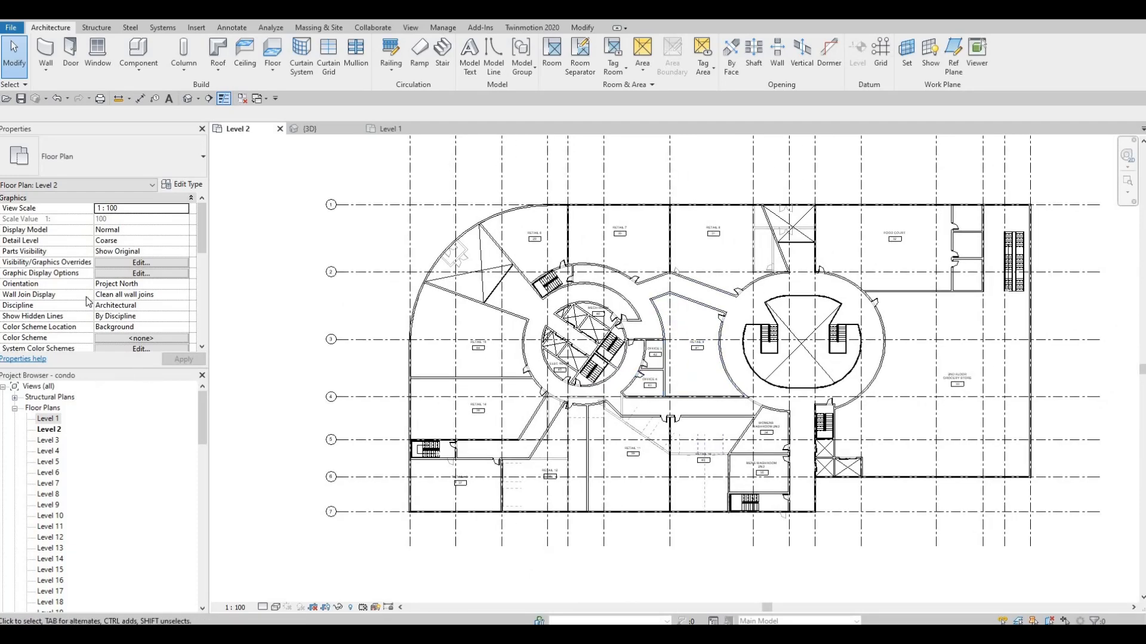
{"action": "scroll", "coordinate": [86, 296], "scroll_direction": "down", "scroll_amount": 4}
{"action": "left_click", "coordinate": [185, 266]}
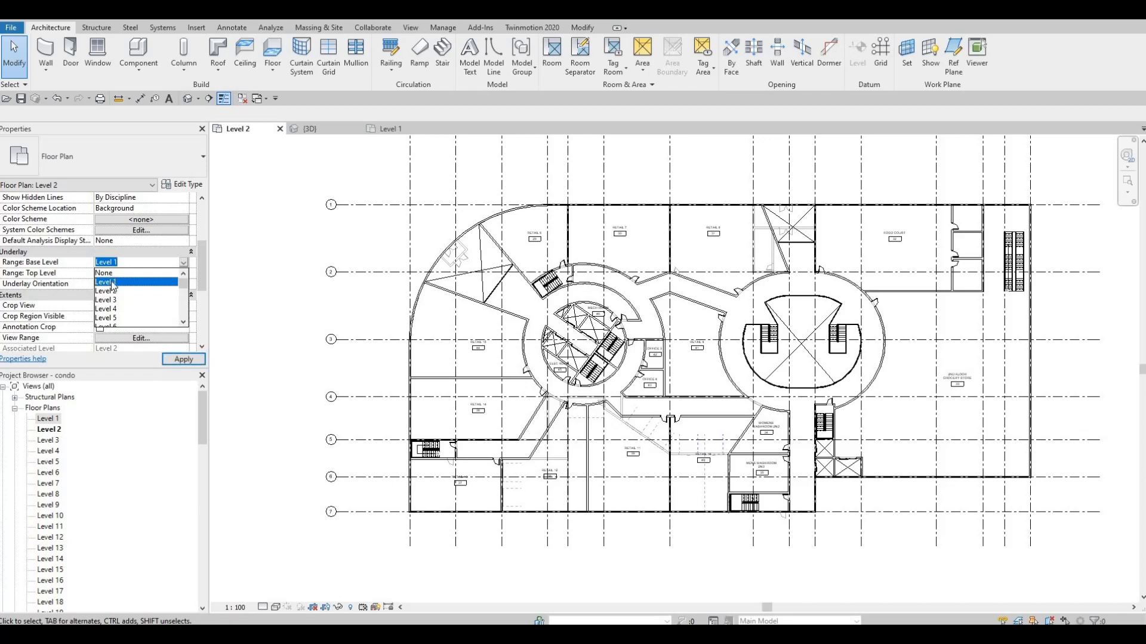
{"action": "left_click", "coordinate": [107, 272]}
{"action": "left_click", "coordinate": [182, 360]}
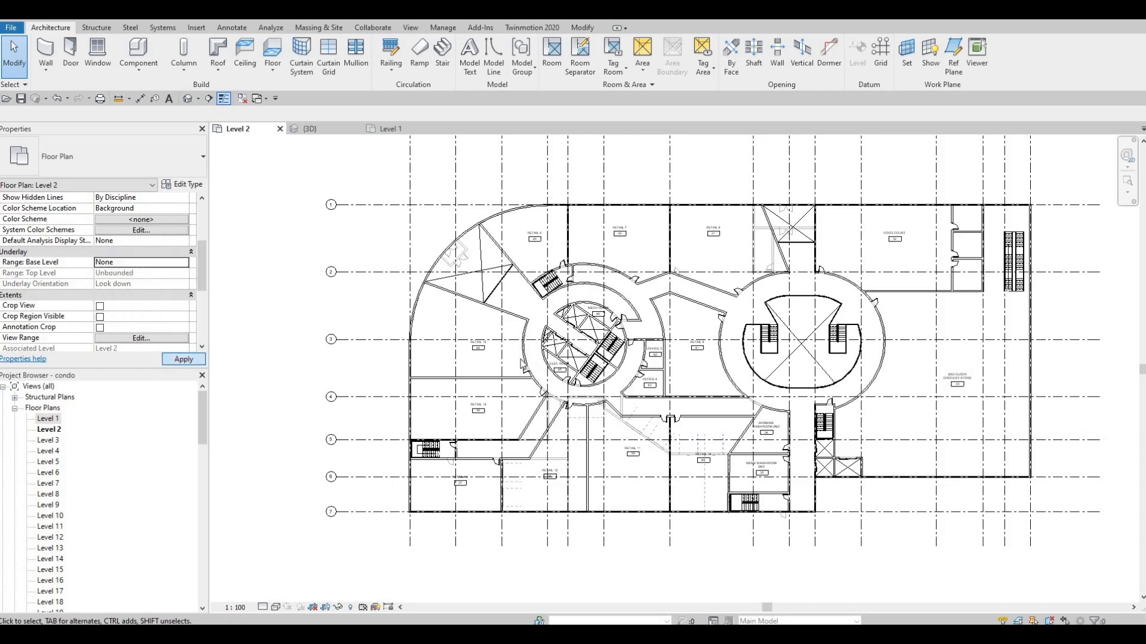
Review the Level 2 plan without the underlay, covering the retail units, washrooms, food court, central opening and circular core.
{"action": "scroll", "coordinate": [644, 426], "scroll_direction": "up", "scroll_amount": 5}
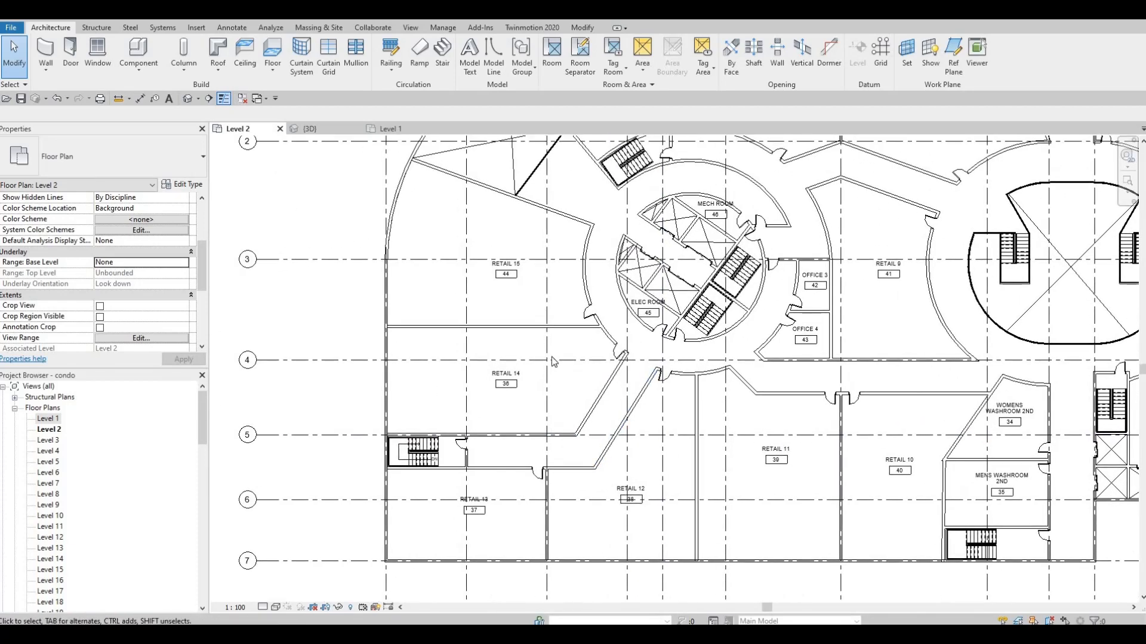
{"action": "scroll", "coordinate": [551, 356], "scroll_direction": "up", "scroll_amount": 1}
{"action": "middle_click_drag", "start_coordinate": [520, 353], "coordinate": [504, 395]}
{"action": "middle_click_drag", "start_coordinate": [367, 270], "coordinate": [370, 314]}
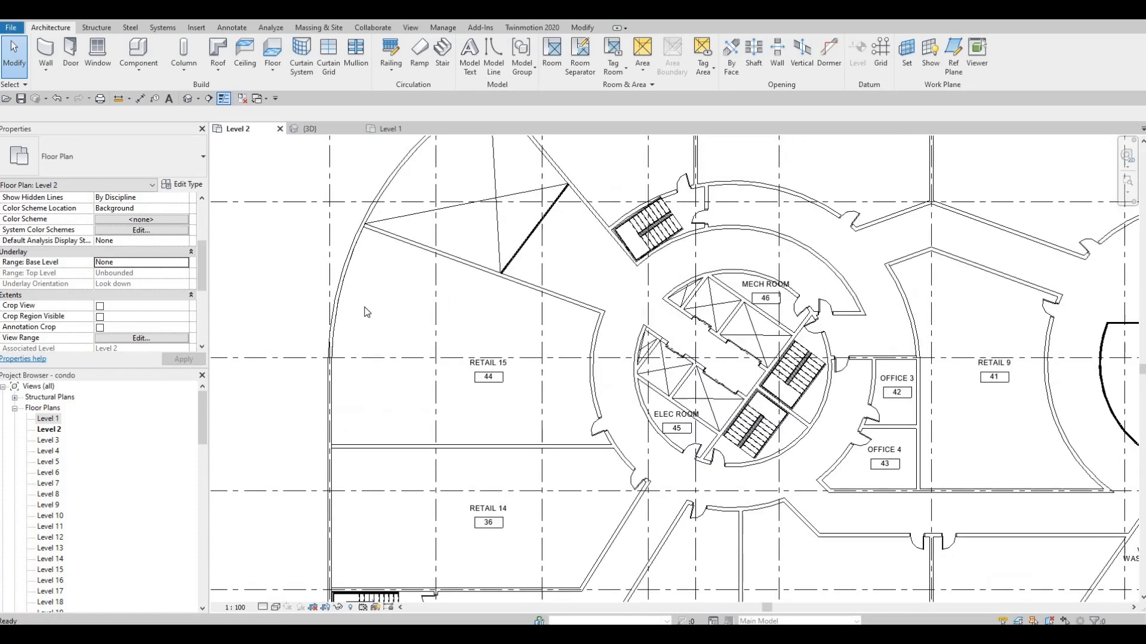
{"action": "middle_click_drag", "start_coordinate": [713, 270], "coordinate": [696, 307]}
{"action": "scroll", "coordinate": [697, 307], "scroll_direction": "down", "scroll_amount": 3}
{"action": "middle_click_drag", "start_coordinate": [931, 143], "coordinate": [821, 227]}
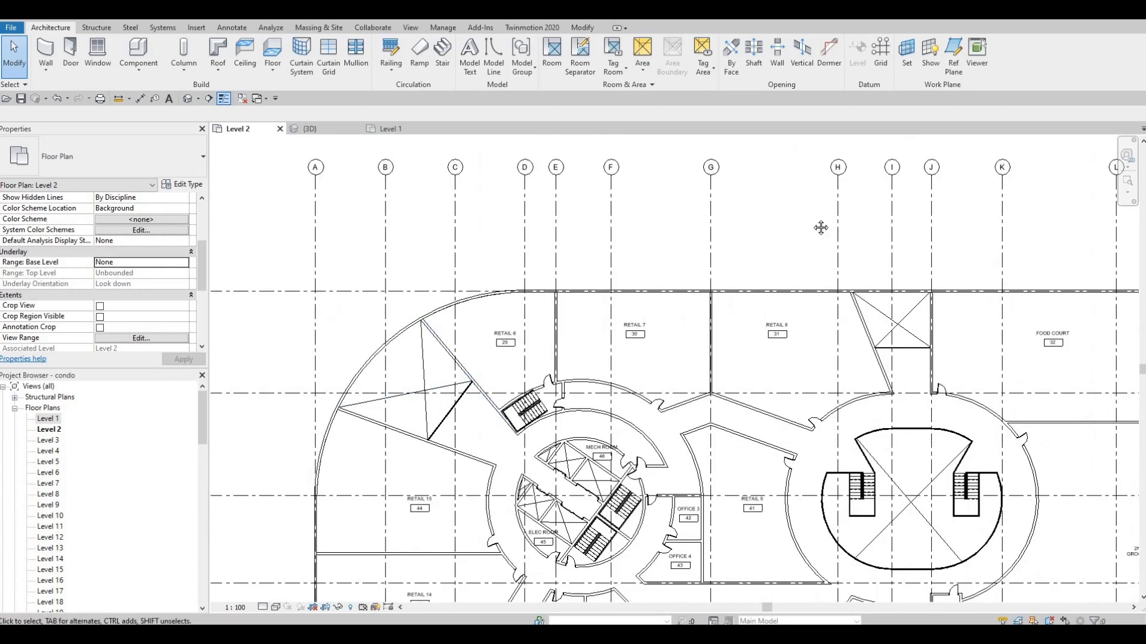
{"action": "scroll", "coordinate": [841, 320], "scroll_direction": "down", "scroll_amount": 2}
{"action": "middle_click_drag", "start_coordinate": [897, 498], "coordinate": [776, 351]}
{"action": "scroll", "coordinate": [820, 418], "scroll_direction": "up", "scroll_amount": 1}
{"action": "scroll", "coordinate": [782, 431], "scroll_direction": "up", "scroll_amount": 2}
{"action": "scroll", "coordinate": [789, 408], "scroll_direction": "up", "scroll_amount": 1}
{"action": "middle_click_drag", "start_coordinate": [774, 437], "coordinate": [736, 468]}
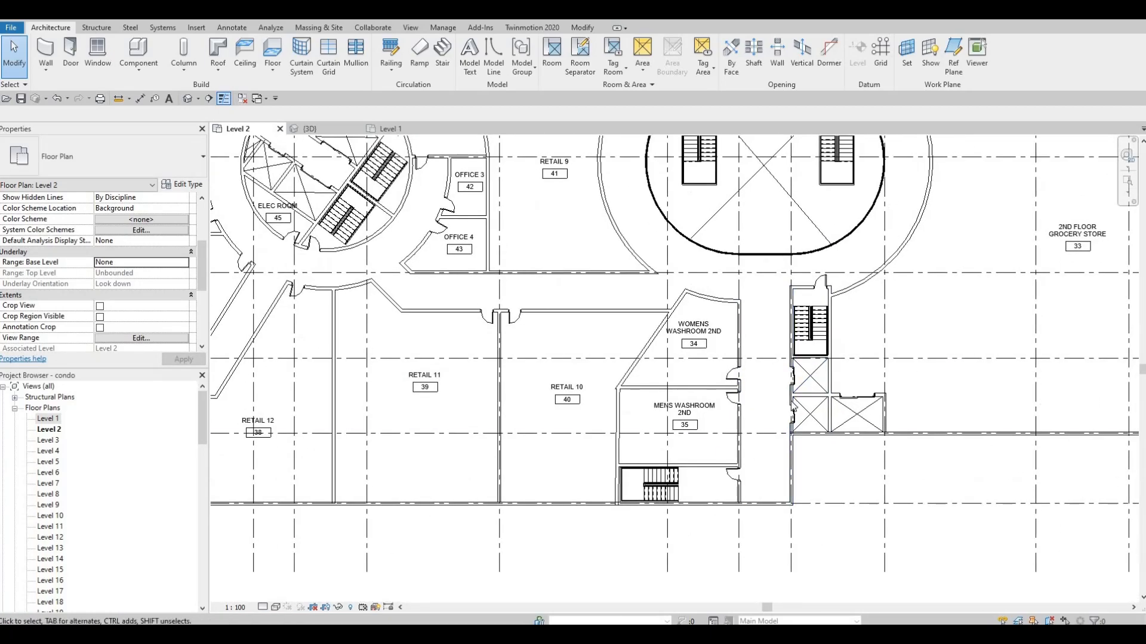
{"action": "middle_click_drag", "start_coordinate": [779, 403], "coordinate": [733, 493]}
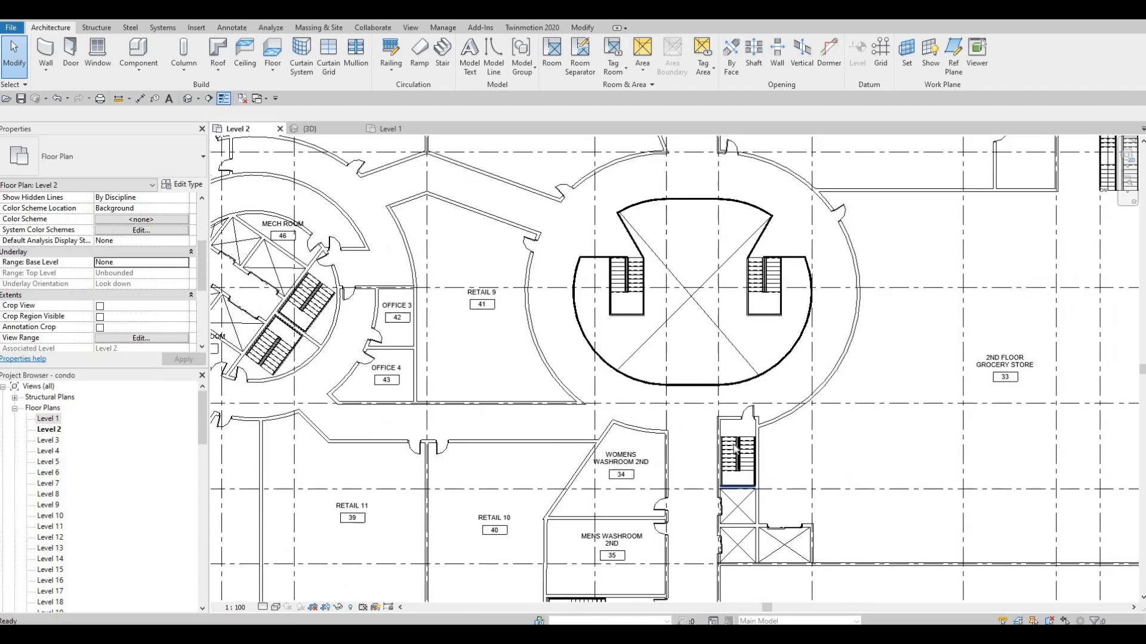
{"action": "scroll", "coordinate": [709, 477], "scroll_direction": "down", "scroll_amount": 3}
{"action": "middle_click_drag", "start_coordinate": [680, 438], "coordinate": [673, 462]}
{"action": "scroll", "coordinate": [769, 295], "scroll_direction": "up", "scroll_amount": 2}
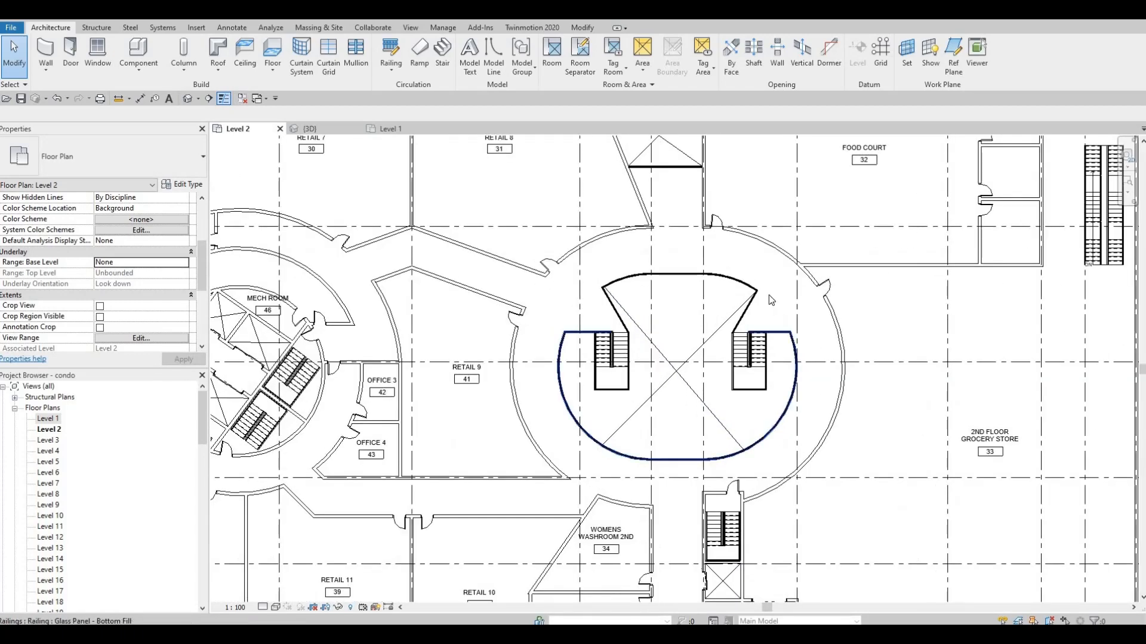
{"action": "middle_click_drag", "start_coordinate": [768, 294], "coordinate": [735, 346]}
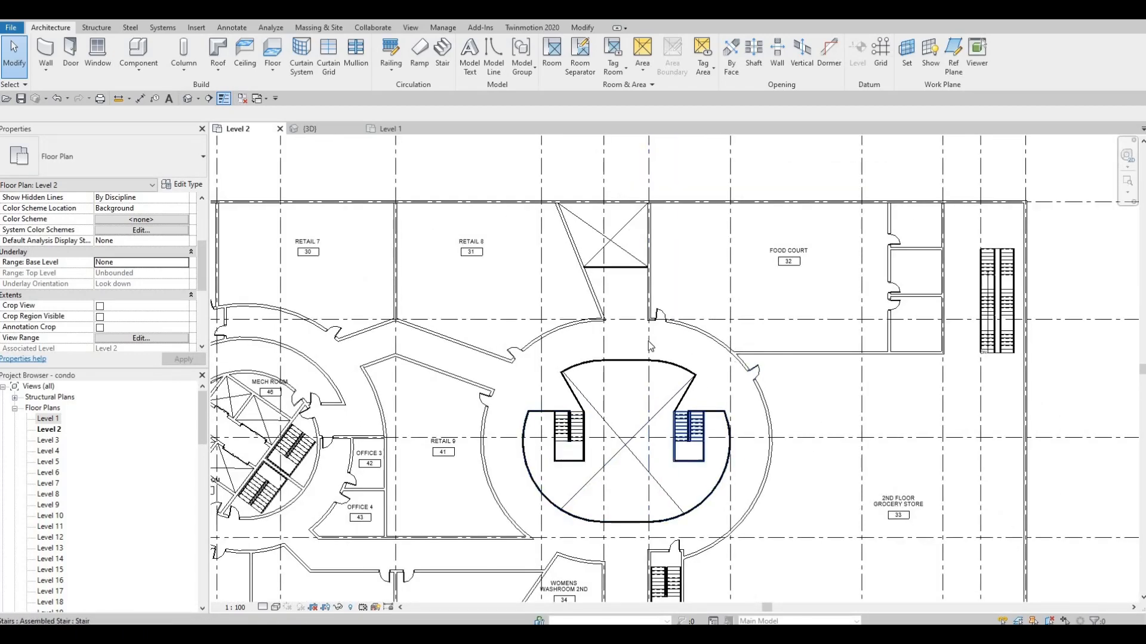
{"action": "middle_click_drag", "start_coordinate": [542, 272], "coordinate": [579, 272]}
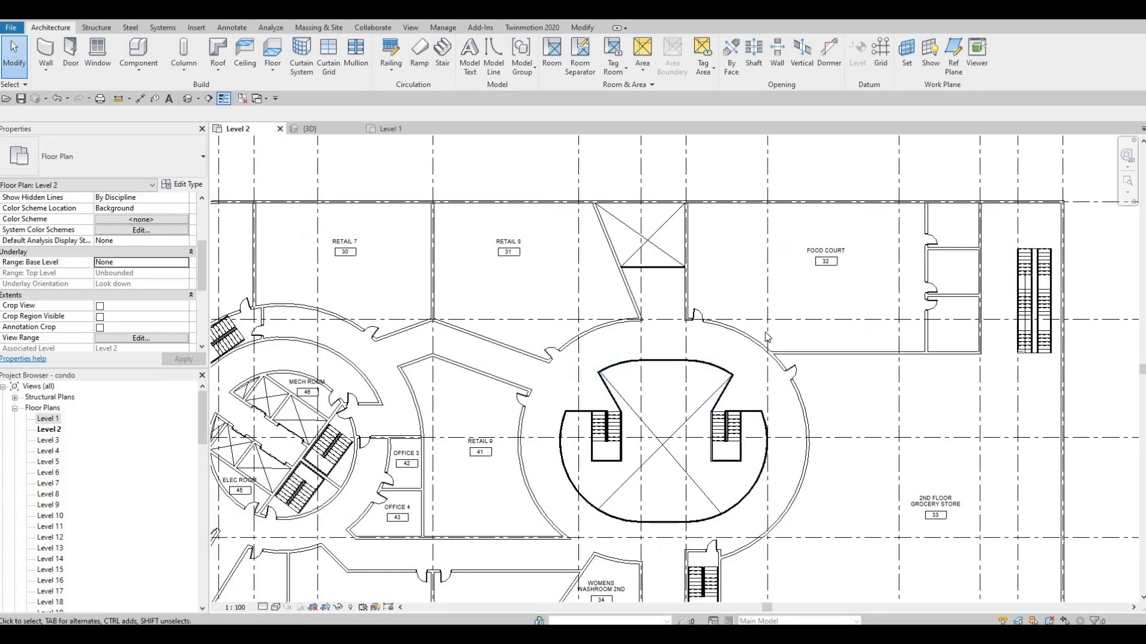
{"action": "middle_click_drag", "start_coordinate": [552, 406], "coordinate": [786, 377]}
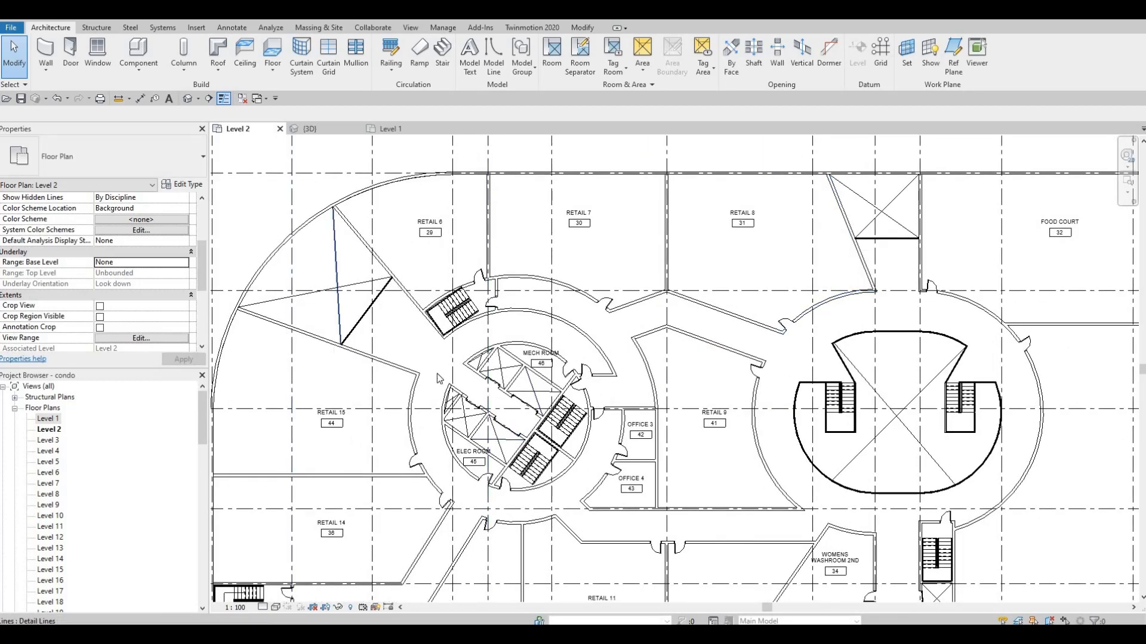
{"action": "scroll", "coordinate": [490, 382], "scroll_direction": "up", "scroll_amount": 4}
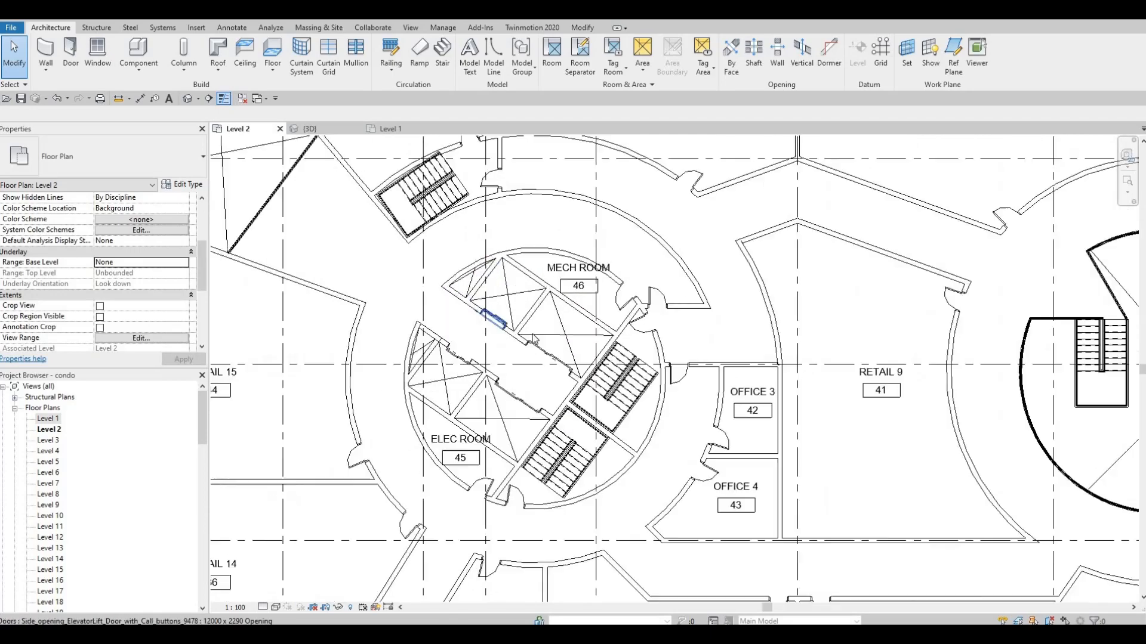
Examine the elevator shafts and stairs in the Level 2 circular core, along with the neighbouring offices, retail units and washrooms.
{"action": "scroll", "coordinate": [496, 306], "scroll_direction": "up", "scroll_amount": 3}
{"action": "scroll", "coordinate": [542, 313], "scroll_direction": "up", "scroll_amount": 1}
{"action": "middle_click_drag", "start_coordinate": [541, 313], "coordinate": [500, 242]}
{"action": "scroll", "coordinate": [500, 242], "scroll_direction": "down", "scroll_amount": 3}
{"action": "middle_click_drag", "start_coordinate": [491, 304], "coordinate": [451, 280]}
{"action": "scroll", "coordinate": [451, 280], "scroll_direction": "down", "scroll_amount": 2}
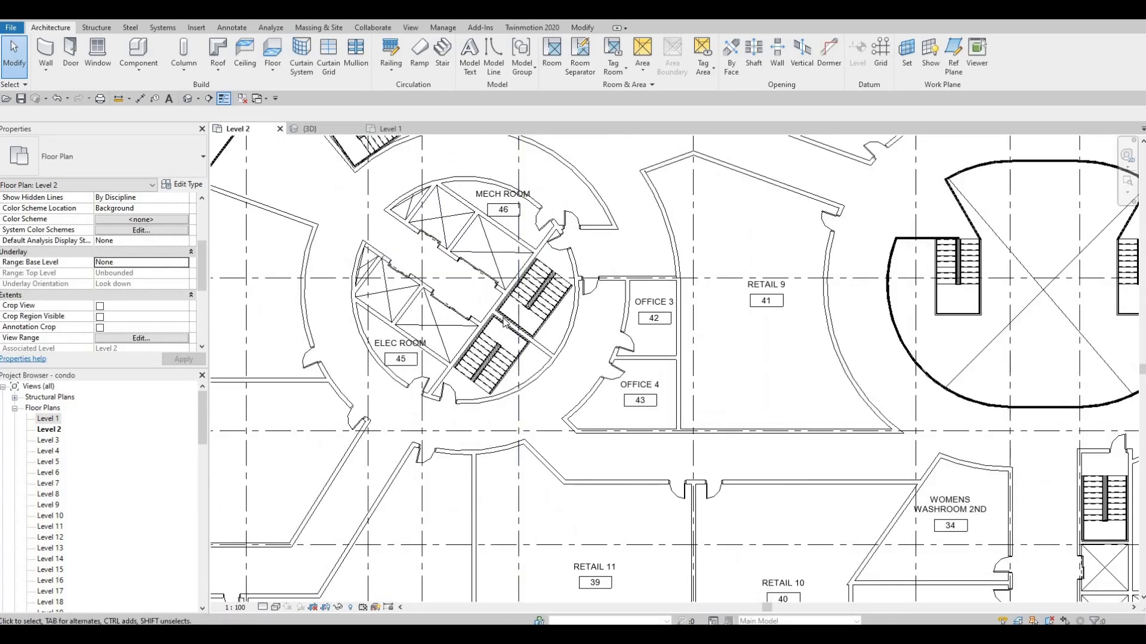
{"action": "middle_click_drag", "start_coordinate": [506, 324], "coordinate": [444, 279]}
{"action": "scroll", "coordinate": [445, 279], "scroll_direction": "down", "scroll_amount": 3}
{"action": "middle_click_drag", "start_coordinate": [717, 555], "coordinate": [669, 471]}
{"action": "scroll", "coordinate": [737, 435], "scroll_direction": "up", "scroll_amount": 6}
{"action": "scroll", "coordinate": [619, 469], "scroll_direction": "down", "scroll_amount": 1}
{"action": "scroll", "coordinate": [637, 486], "scroll_direction": "down", "scroll_amount": 3}
{"action": "scroll", "coordinate": [658, 494], "scroll_direction": "down", "scroll_amount": 2}
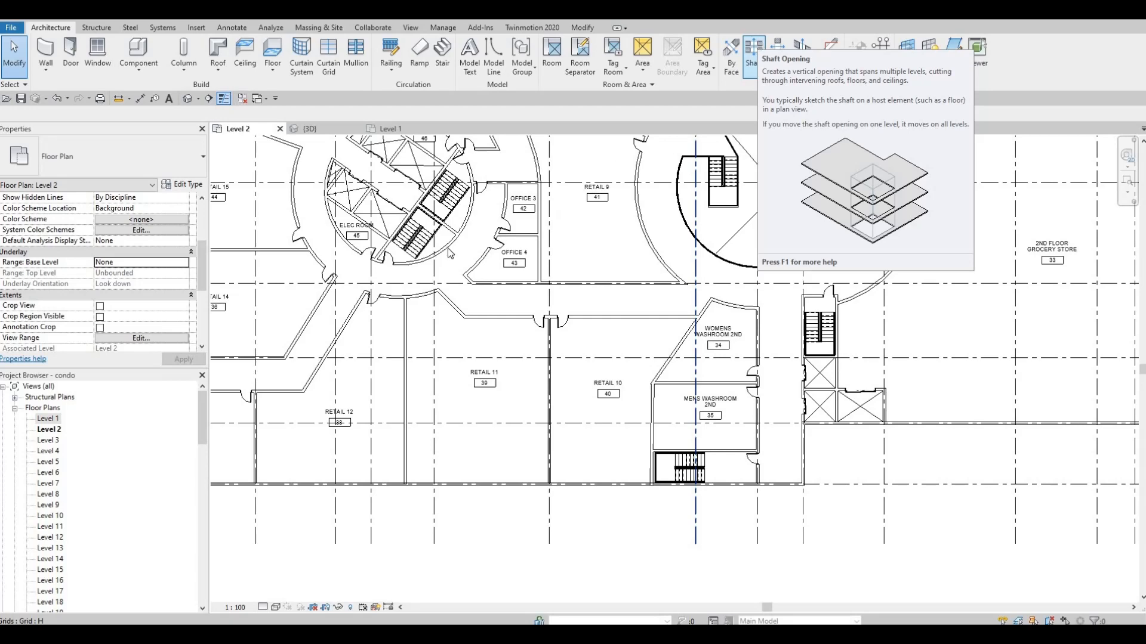
Inspect where shaft openings belong at the circular core's elevators and stairs, and compare them with the overall Level 2 layout.
{"action": "middle_click_drag", "start_coordinate": [370, 246], "coordinate": [607, 418]}
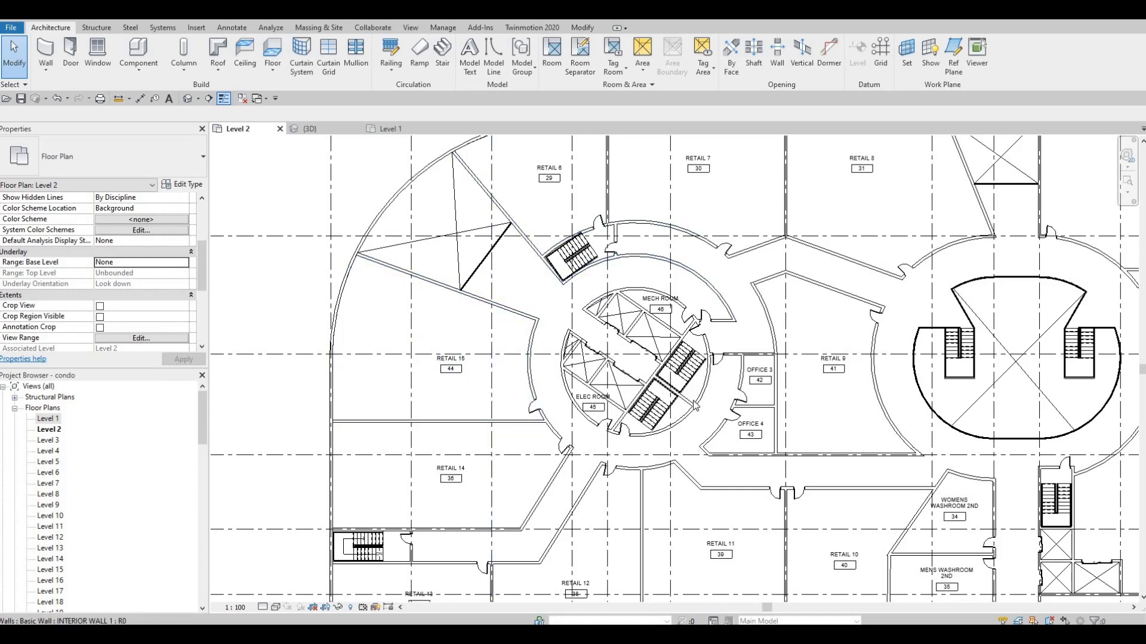
{"action": "scroll", "coordinate": [386, 237], "scroll_direction": "down", "scroll_amount": 2}
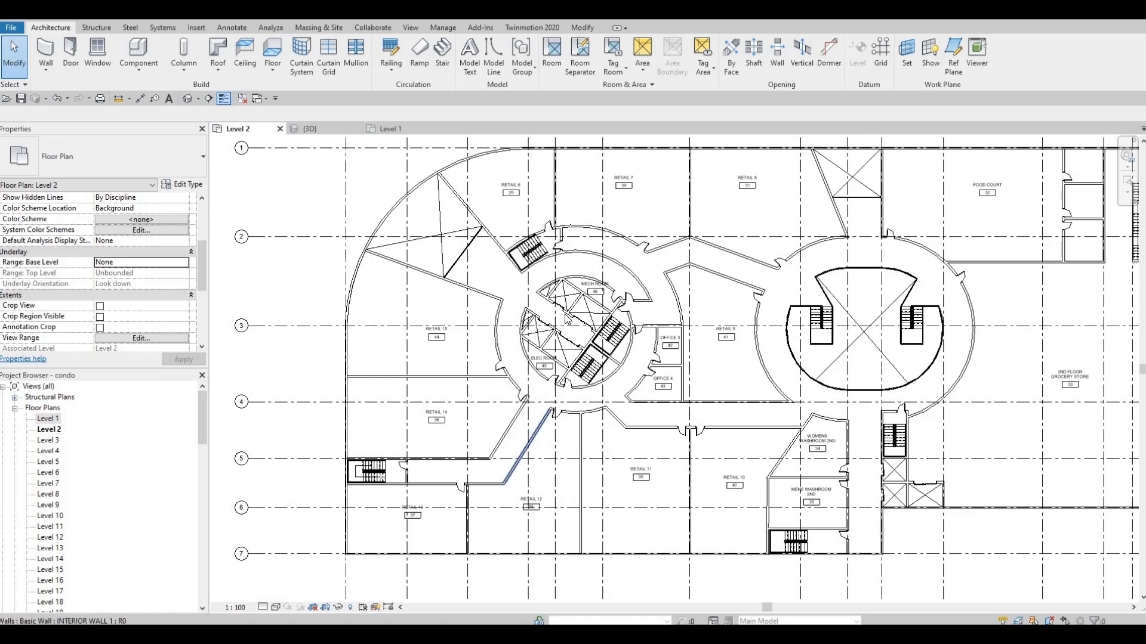
{"action": "scroll", "coordinate": [554, 296], "scroll_direction": "up", "scroll_amount": 4}
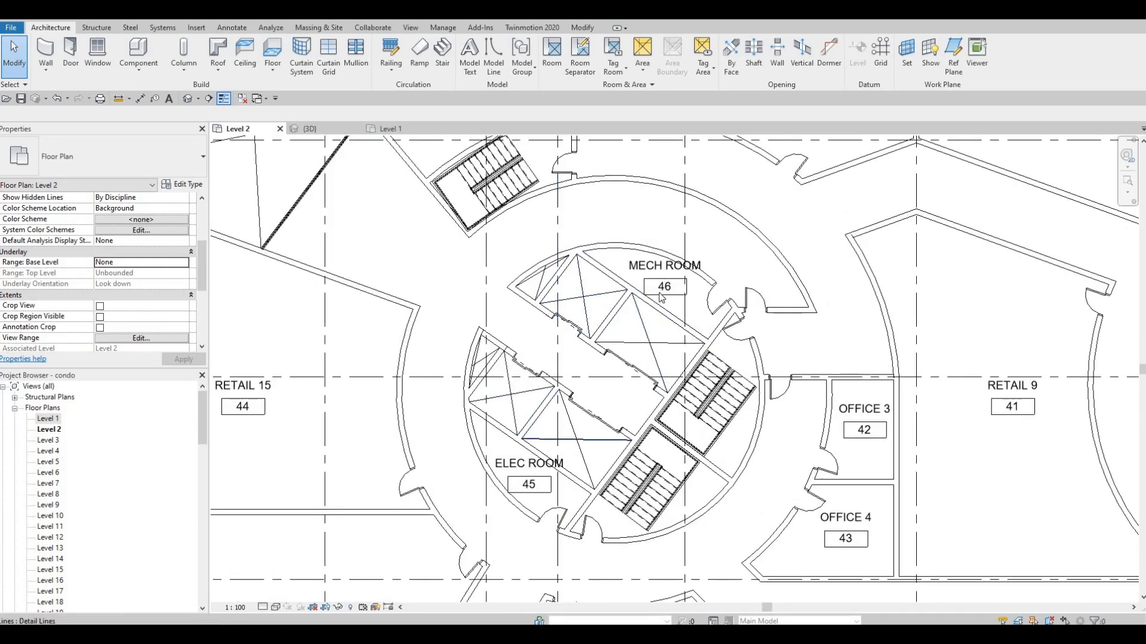
{"action": "scroll", "coordinate": [547, 324], "scroll_direction": "down", "scroll_amount": 5}
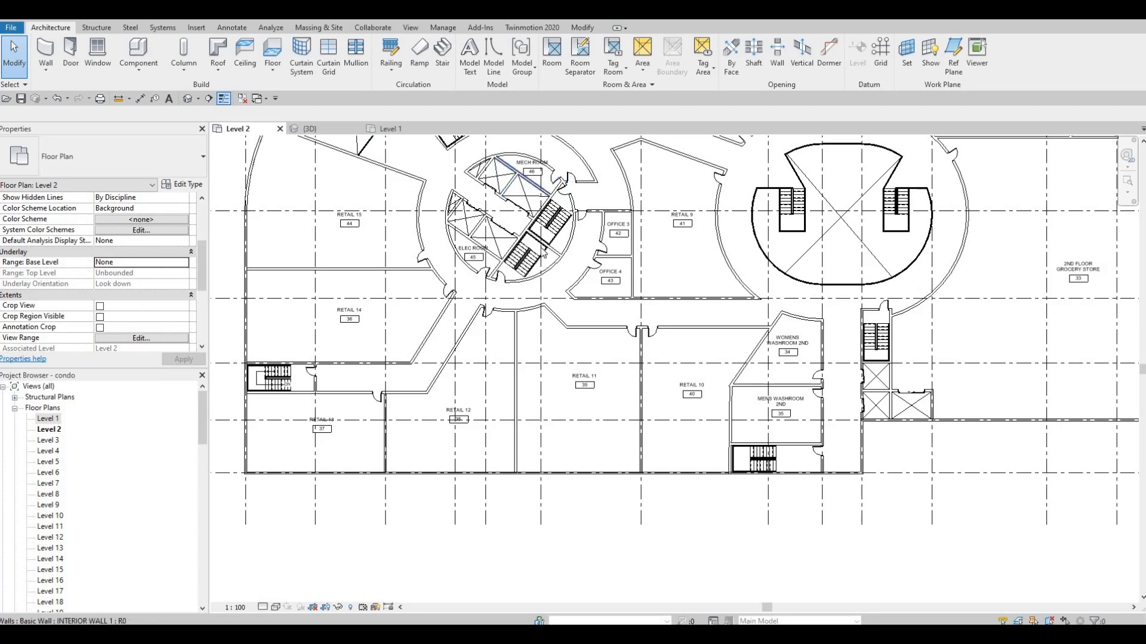
{"action": "scroll", "coordinate": [459, 158], "scroll_direction": "up", "scroll_amount": 5}
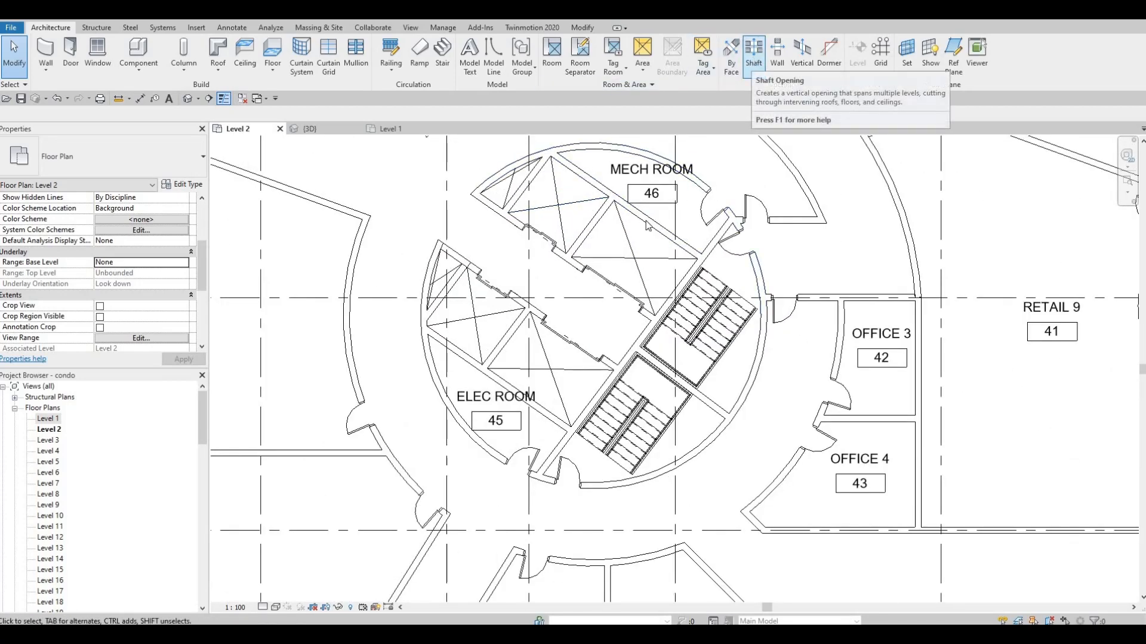
{"action": "scroll", "coordinate": [582, 206], "scroll_direction": "down", "scroll_amount": 3}
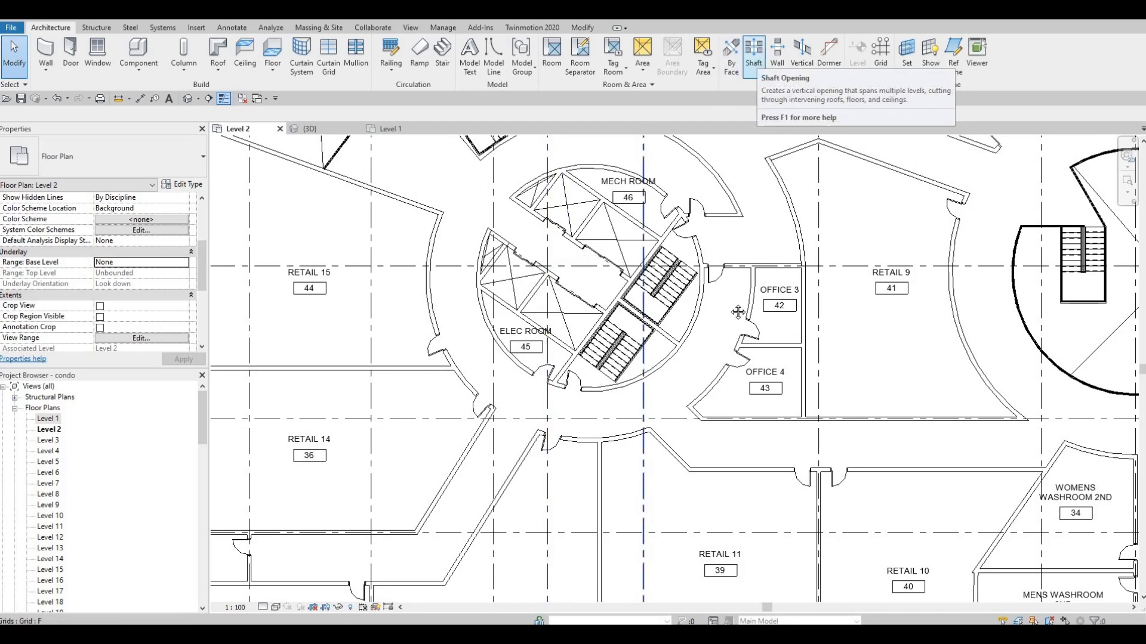
{"action": "scroll", "coordinate": [792, 343], "scroll_direction": "down", "scroll_amount": 3}
{"action": "scroll", "coordinate": [792, 343], "scroll_direction": "down", "scroll_amount": 3}
{"action": "scroll", "coordinate": [770, 355], "scroll_direction": "up", "scroll_amount": 5}
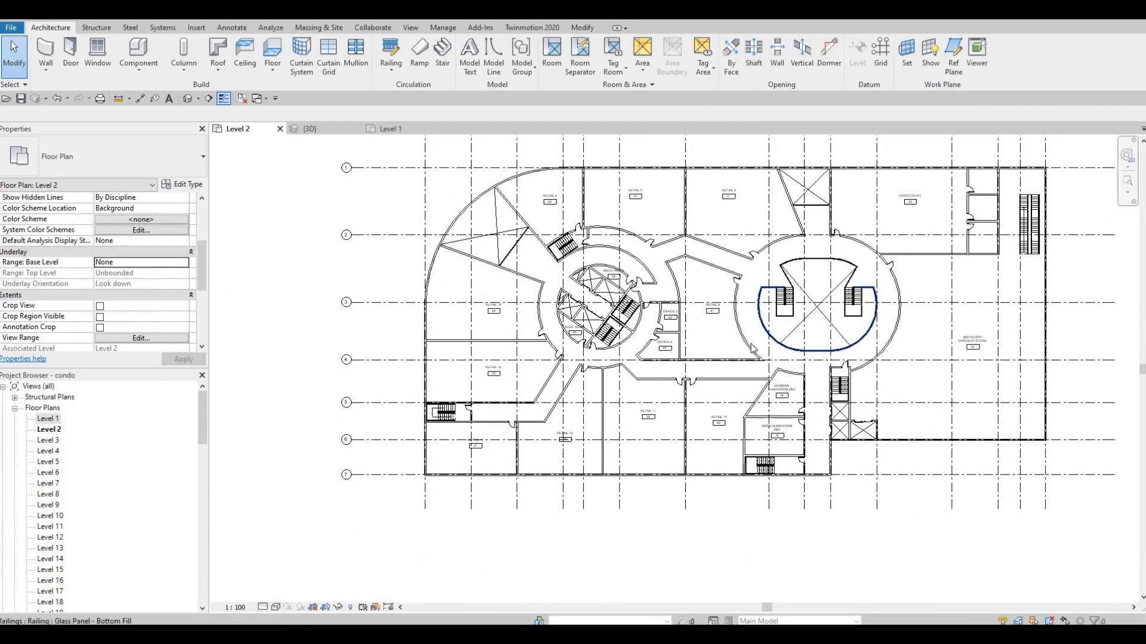
{"action": "scroll", "coordinate": [745, 368], "scroll_direction": "down", "scroll_amount": 3}
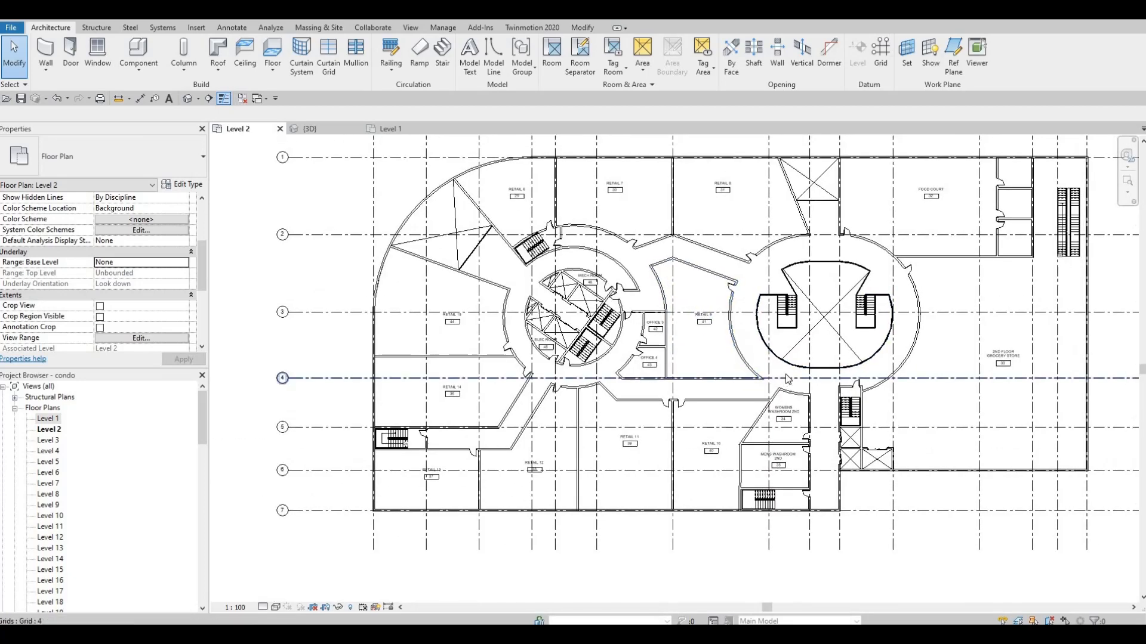